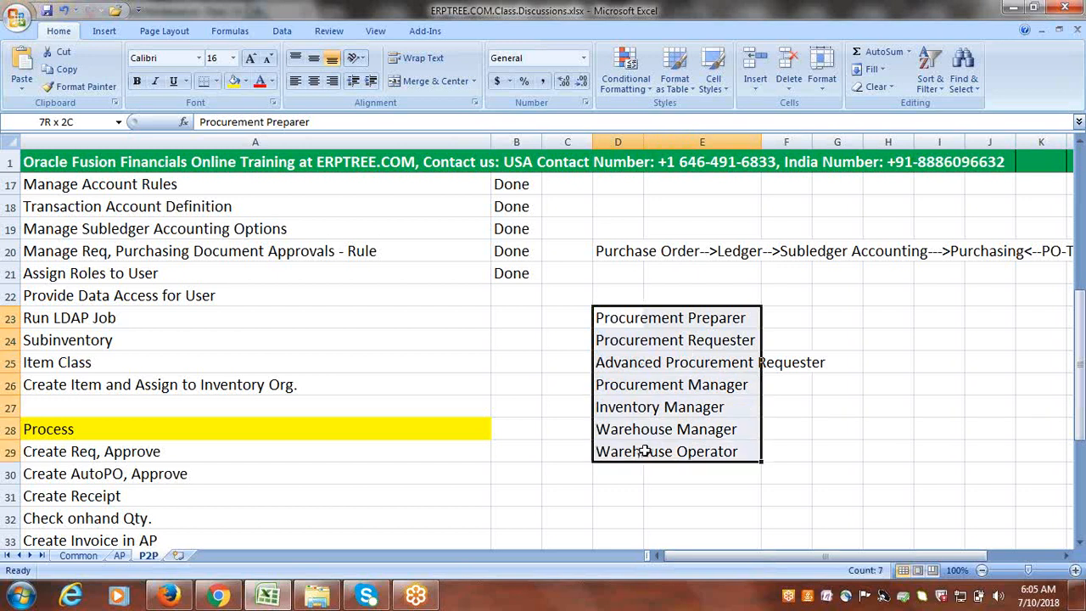
- Search setup tasks for 'data access for users' and open Manage Data Access for Users
click(195, 298)
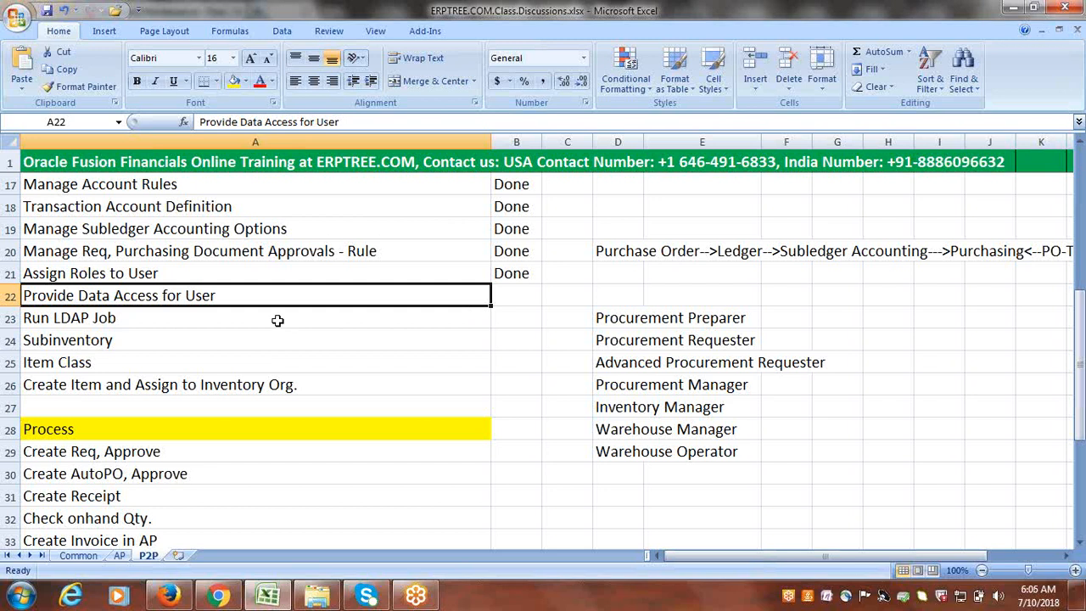
click(169, 597)
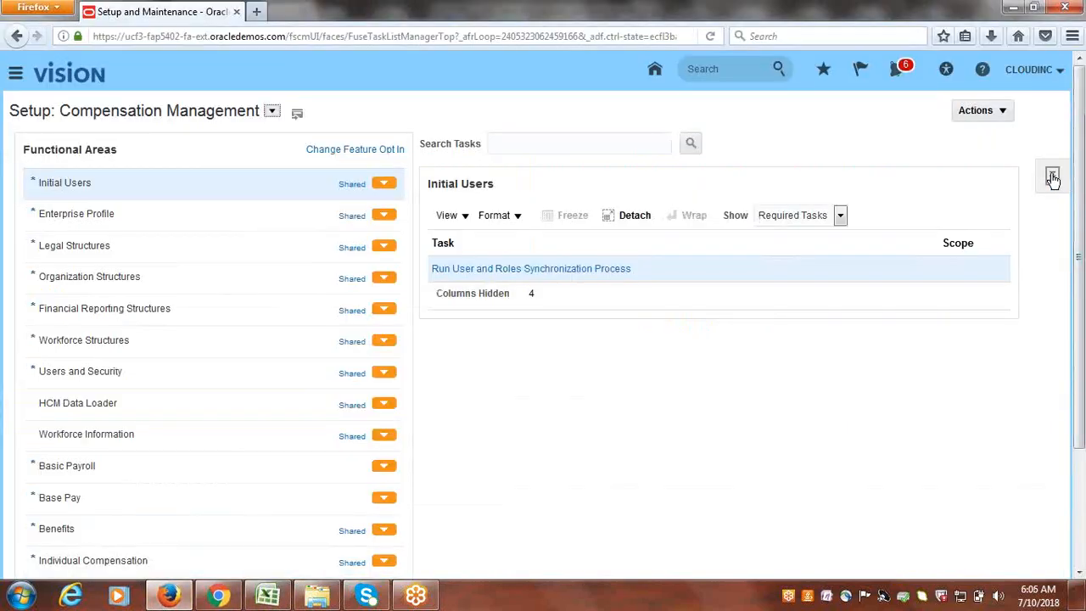
click(1025, 231)
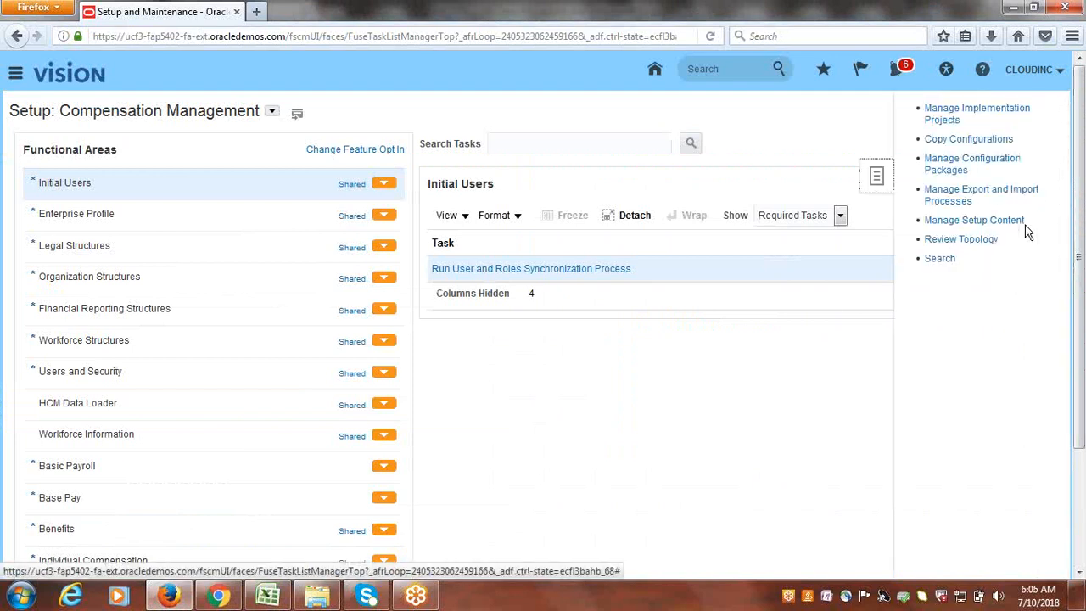
click(942, 259)
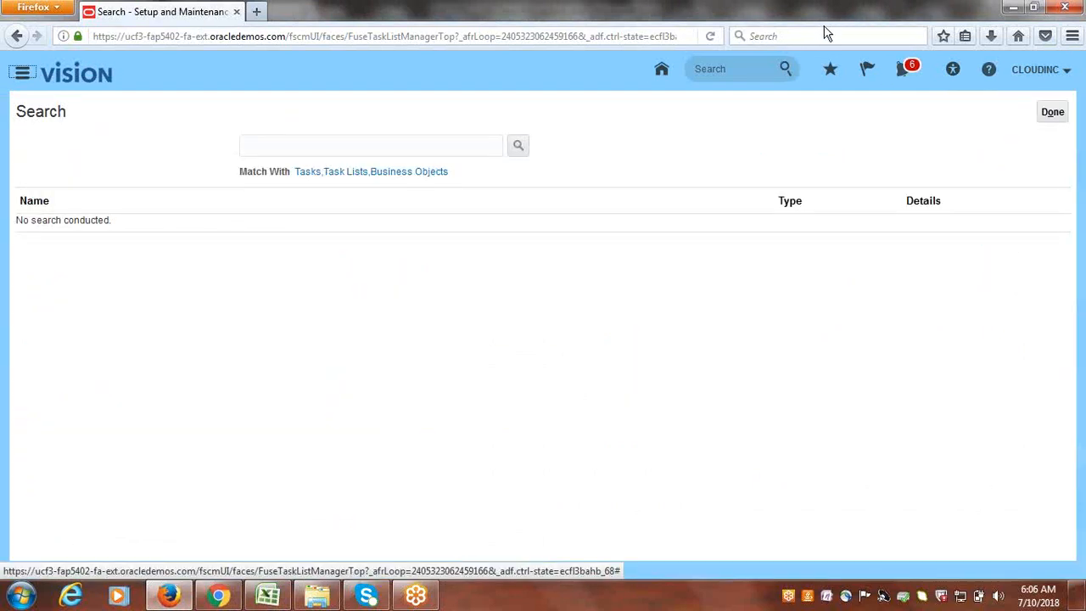
click(447, 143)
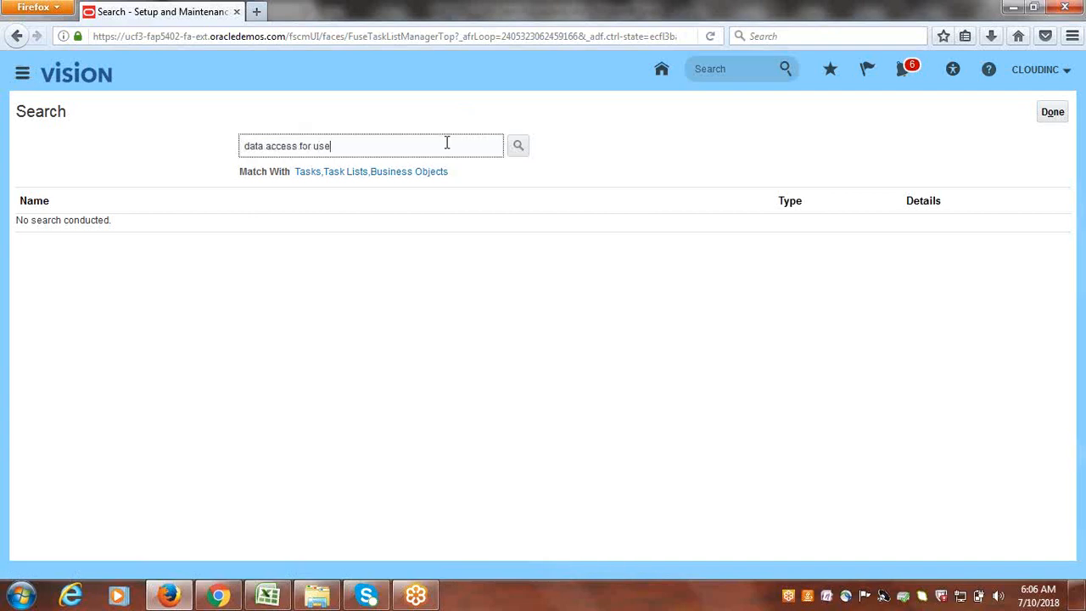
key(Return)
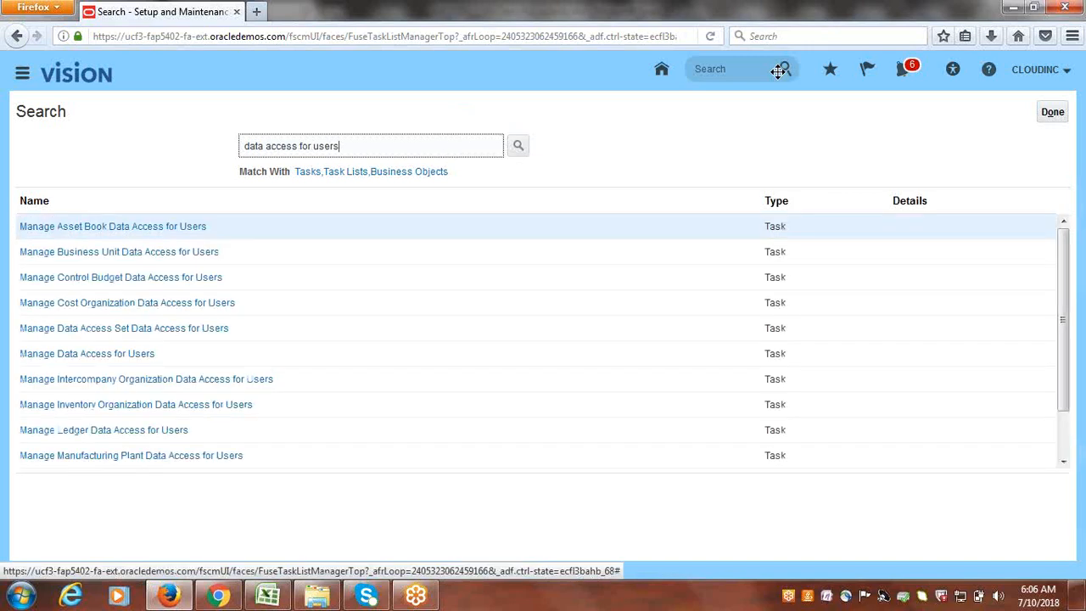
click(86, 354)
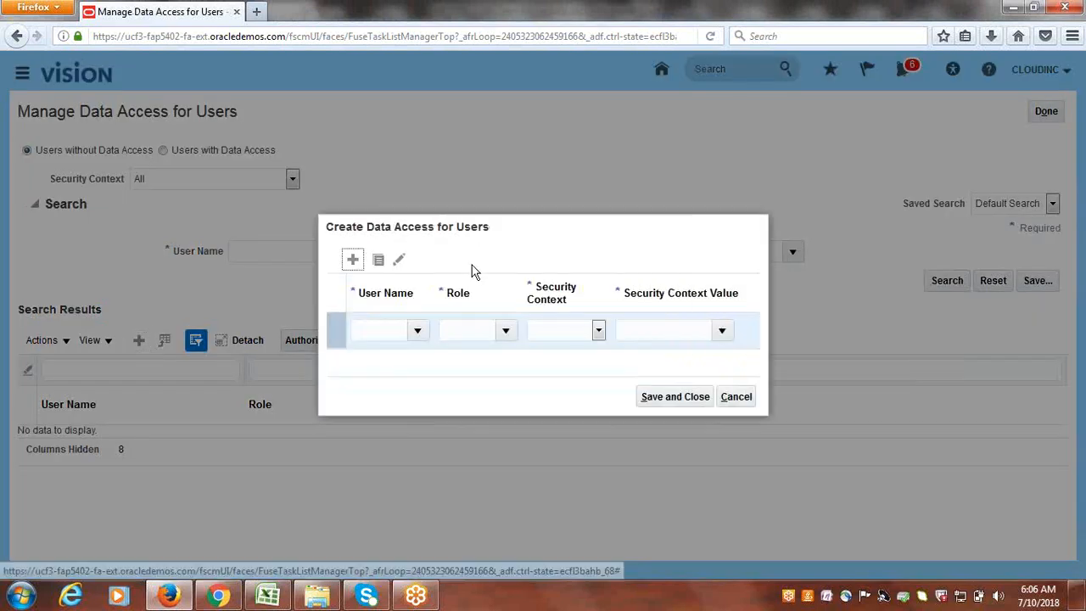
- Enter cloudinc as the first row's user name, then check the needed roles in Excel
click(393, 330)
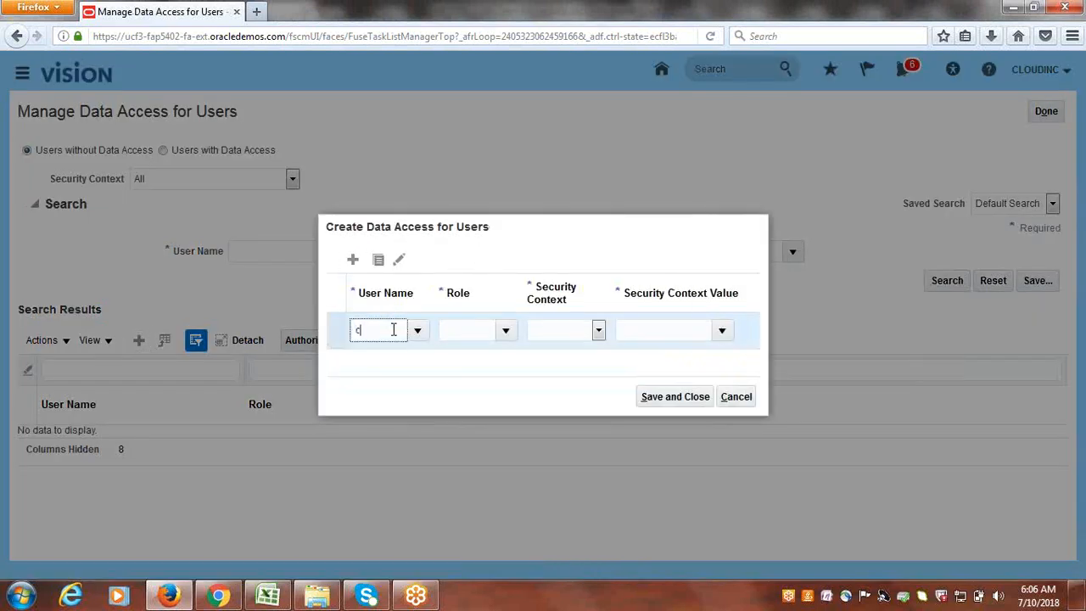
text(cloudinc)
key(Tab)
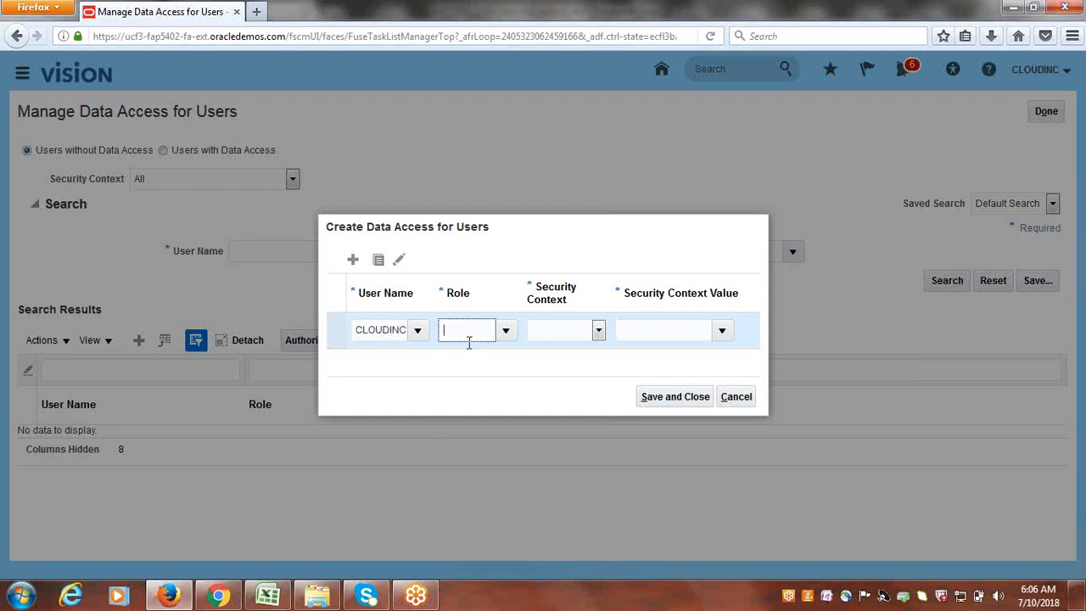
click(505, 331)
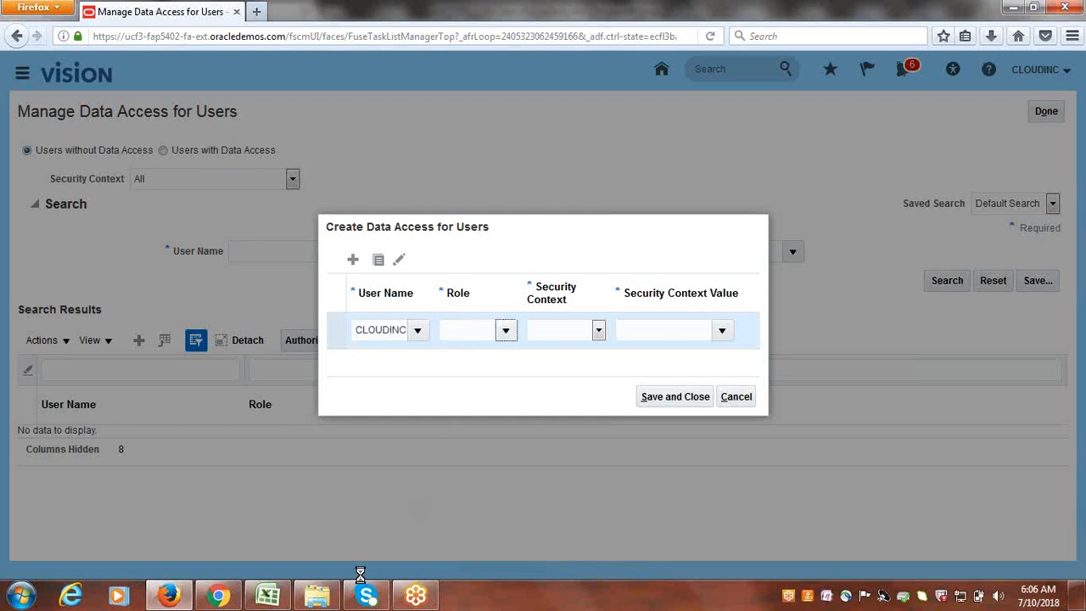
click(268, 596)
- Review the seven required roles in Excel cells D23:D29, then return to the Oracle form
drag(618, 310, 638, 450)
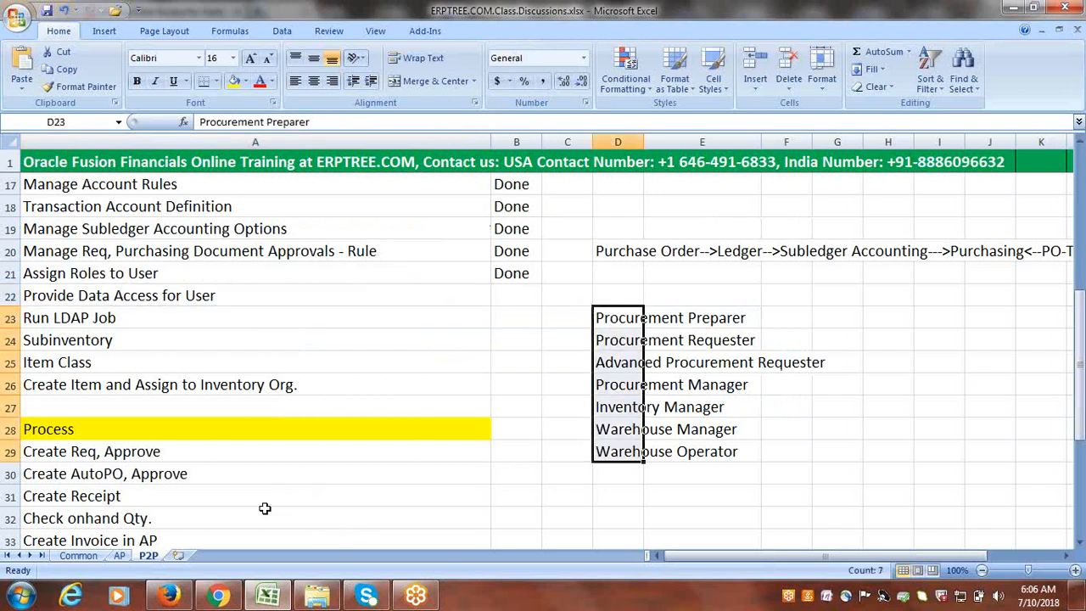
click(169, 596)
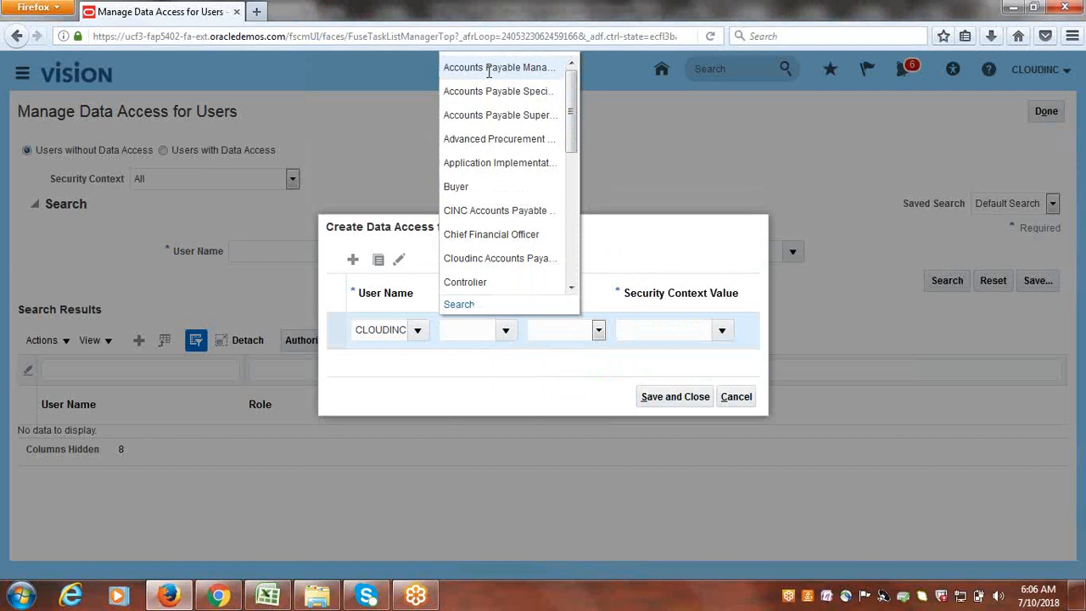
- Give row one the Advanced Procurement Requester role for Business unit Cloudinc US Business Unit, adding a row
click(486, 138)
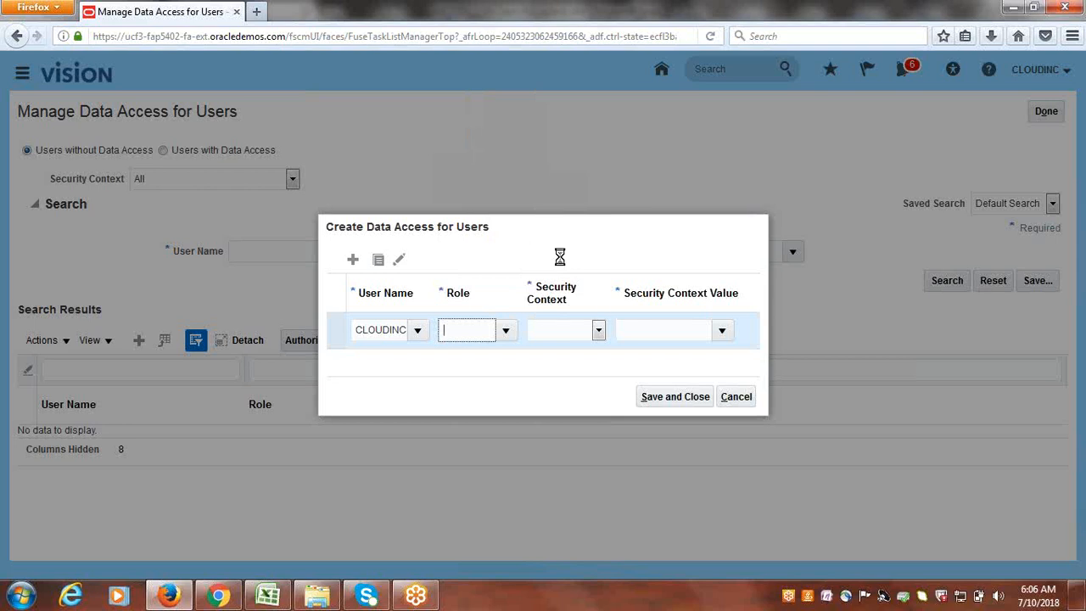
click(598, 331)
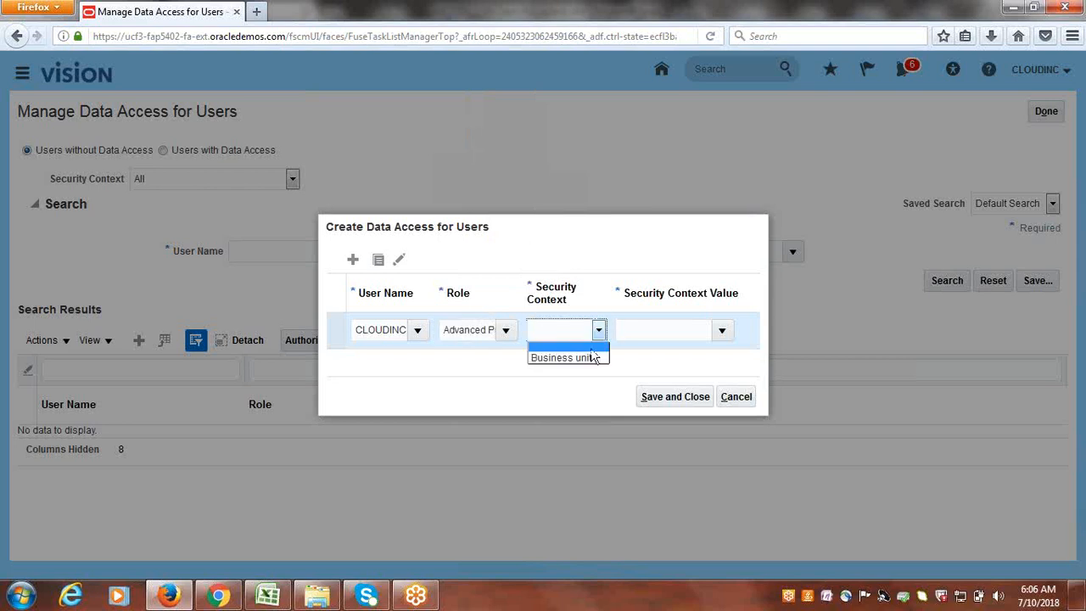
click(591, 356)
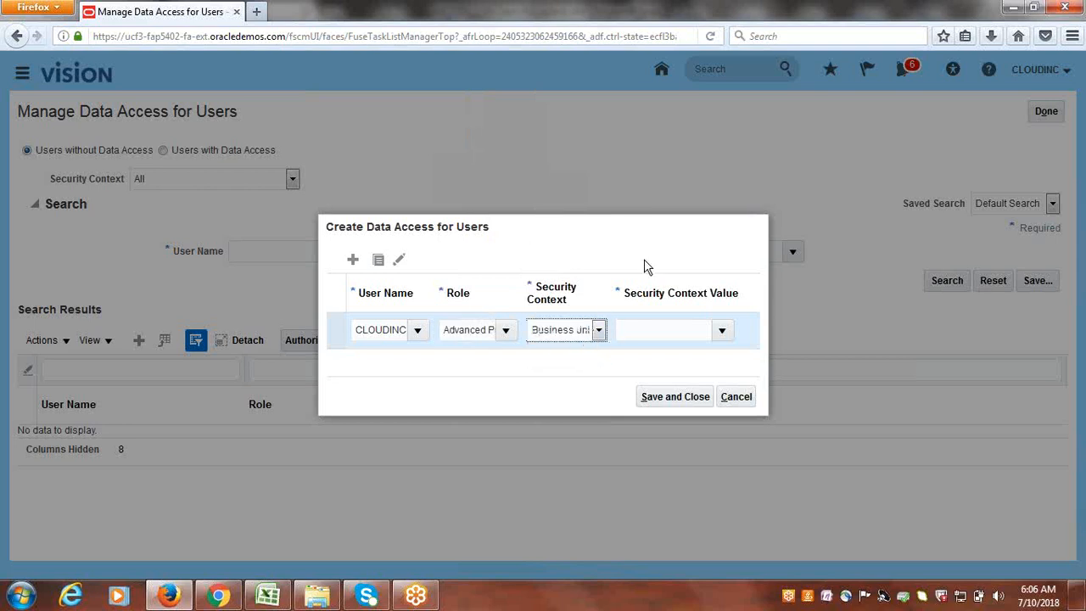
click(645, 334)
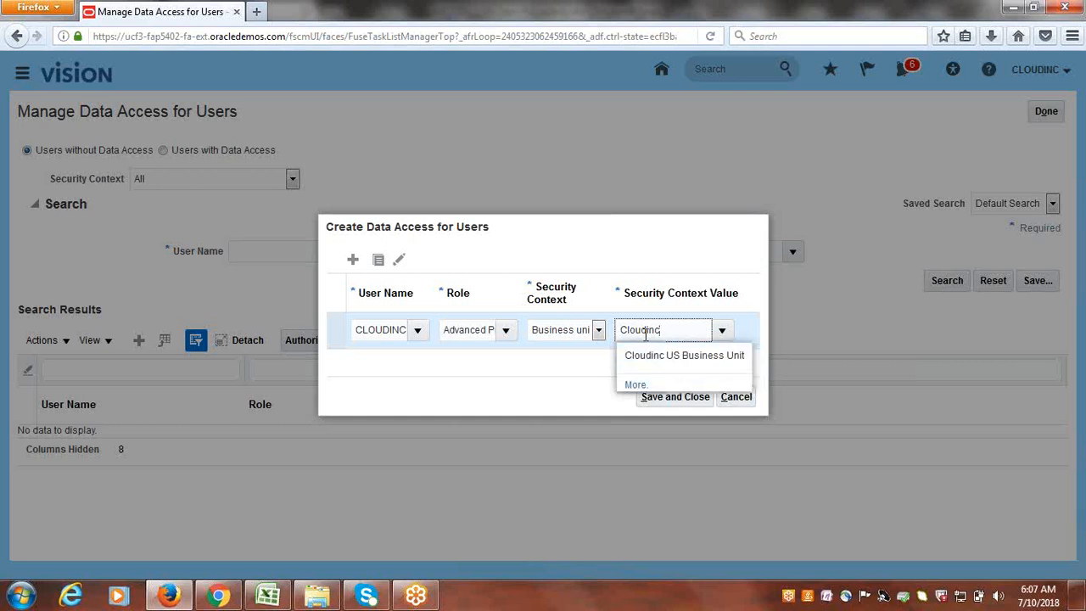
click(647, 354)
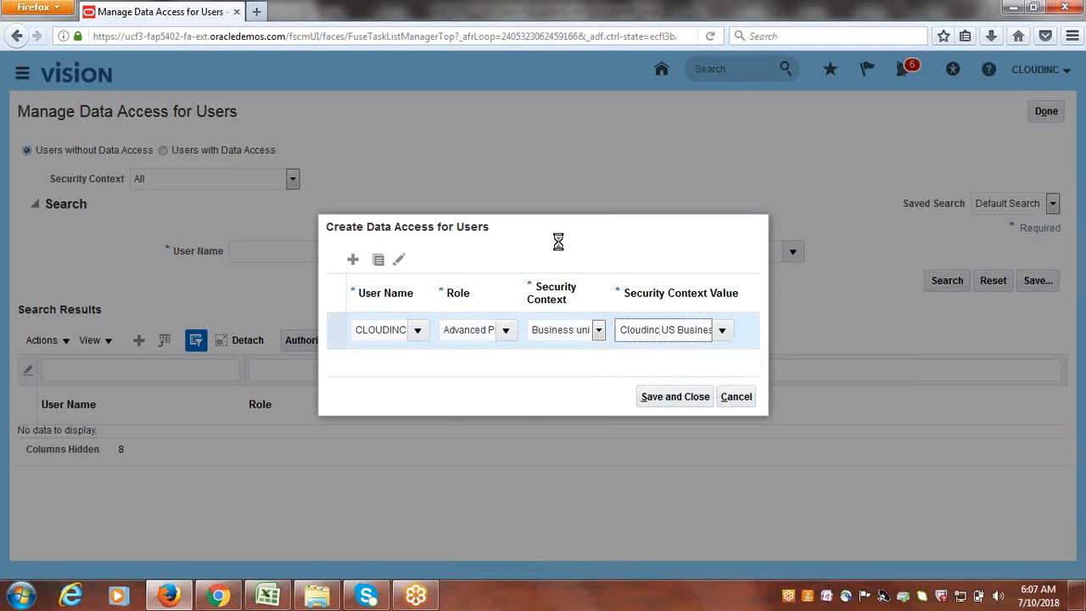
click(353, 260)
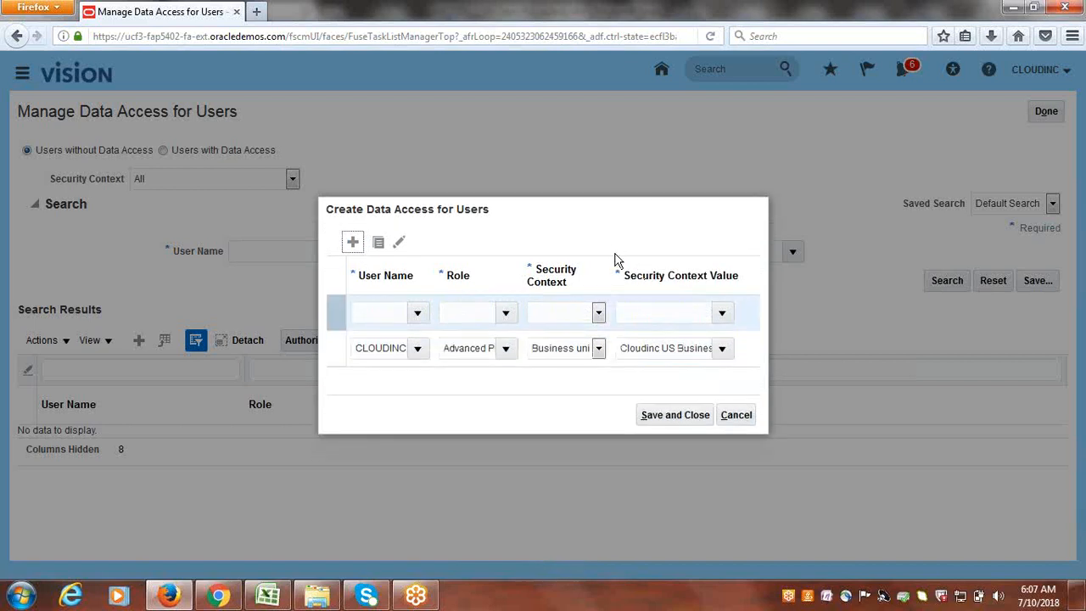
click(371, 315)
- Fill row two with cloudinc, Inventory Manager, Inventory organization CUS, then add a third row
text(cloudinc)
key(Tab)
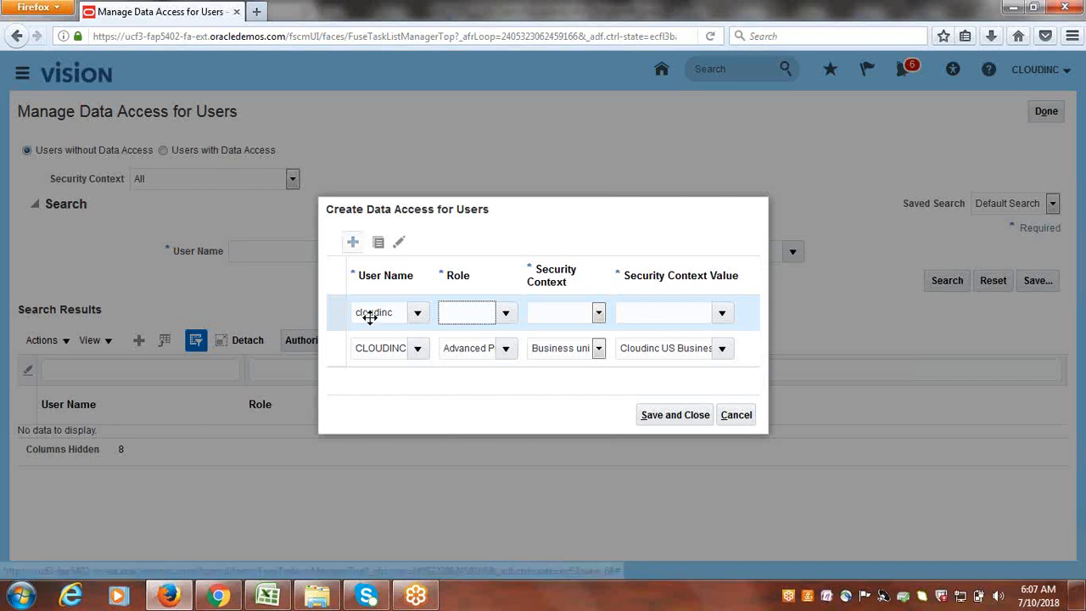
click(505, 314)
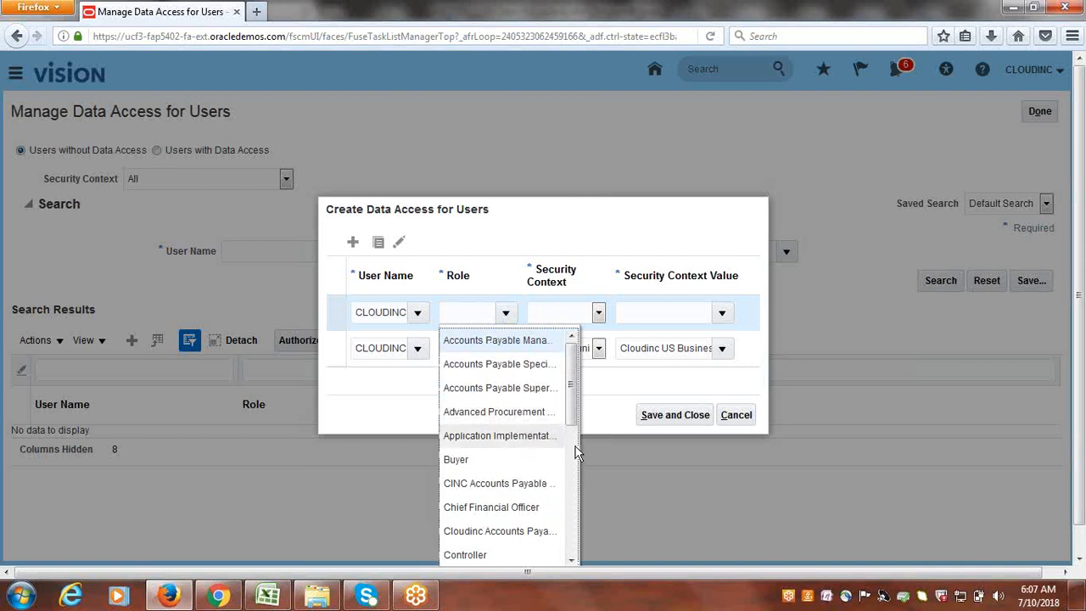
scroll(574, 424, down, 1)
drag(573, 418, 581, 530)
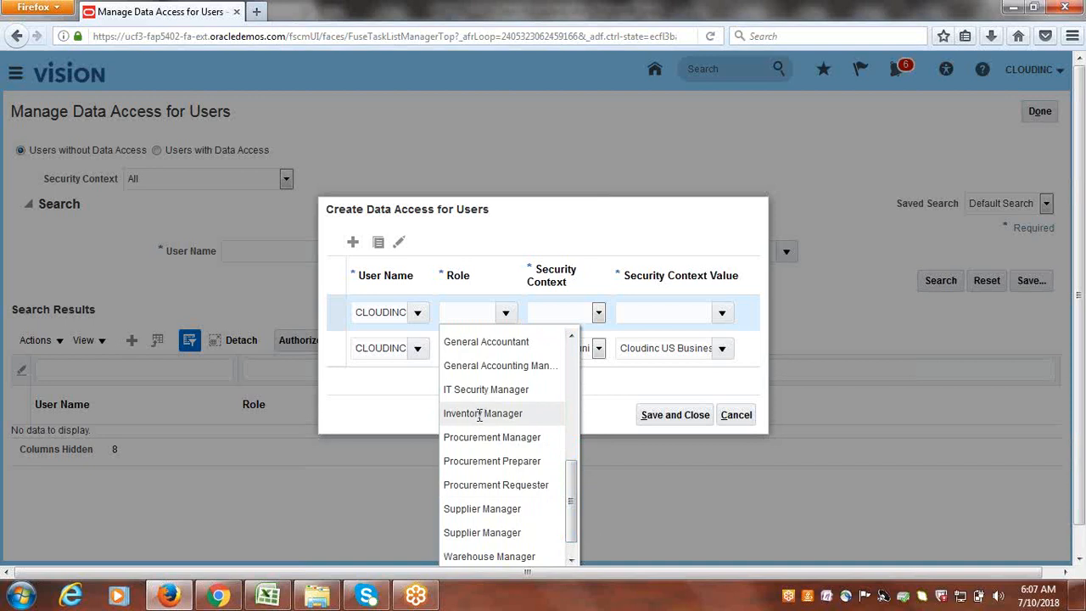
click(480, 413)
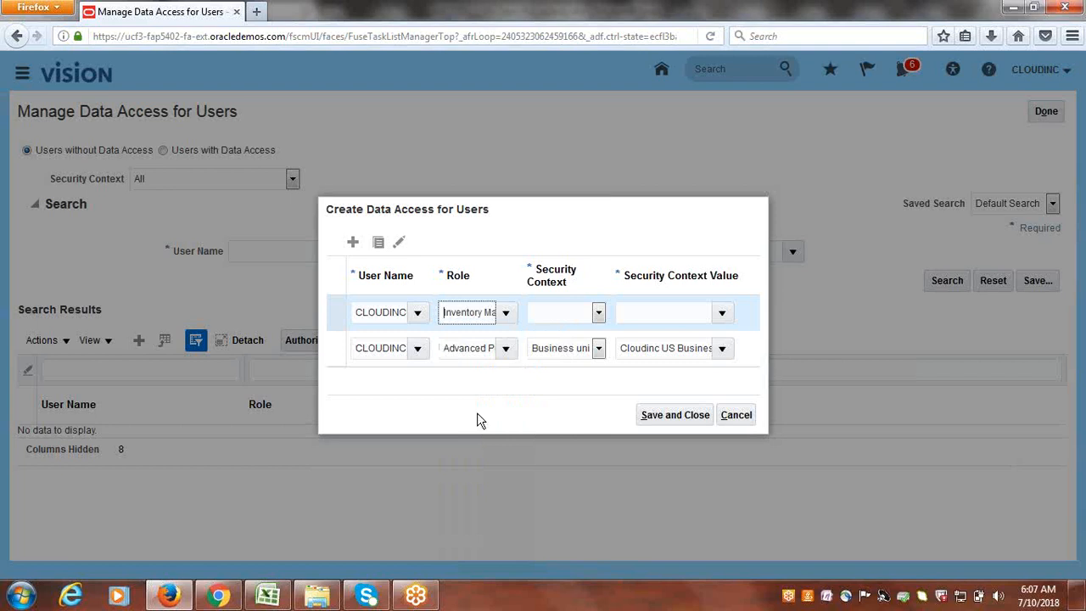
click(600, 313)
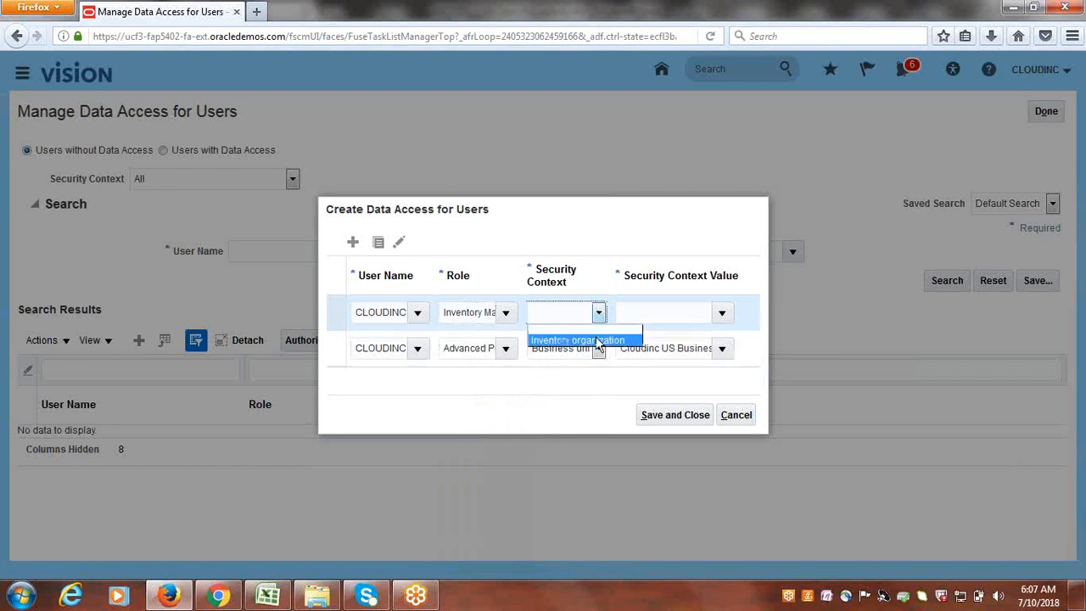
click(597, 337)
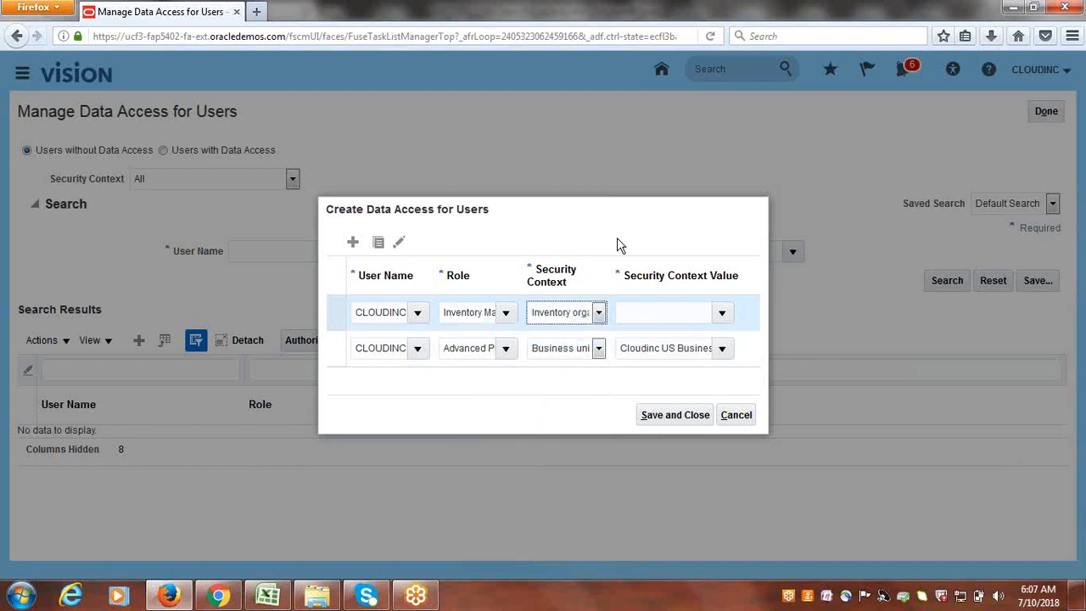
click(658, 311)
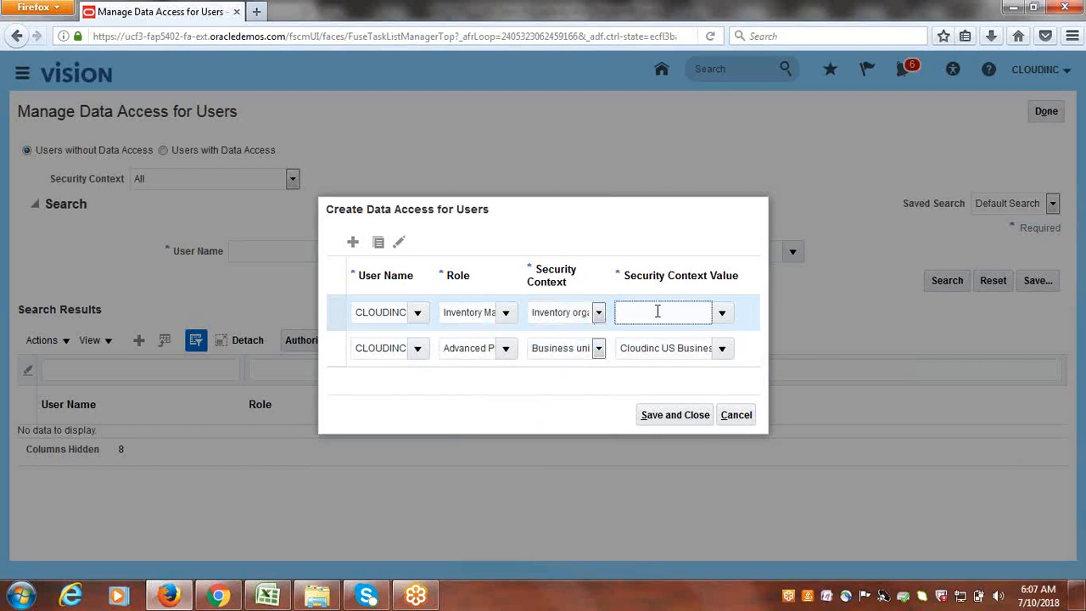
key(BackSpace)
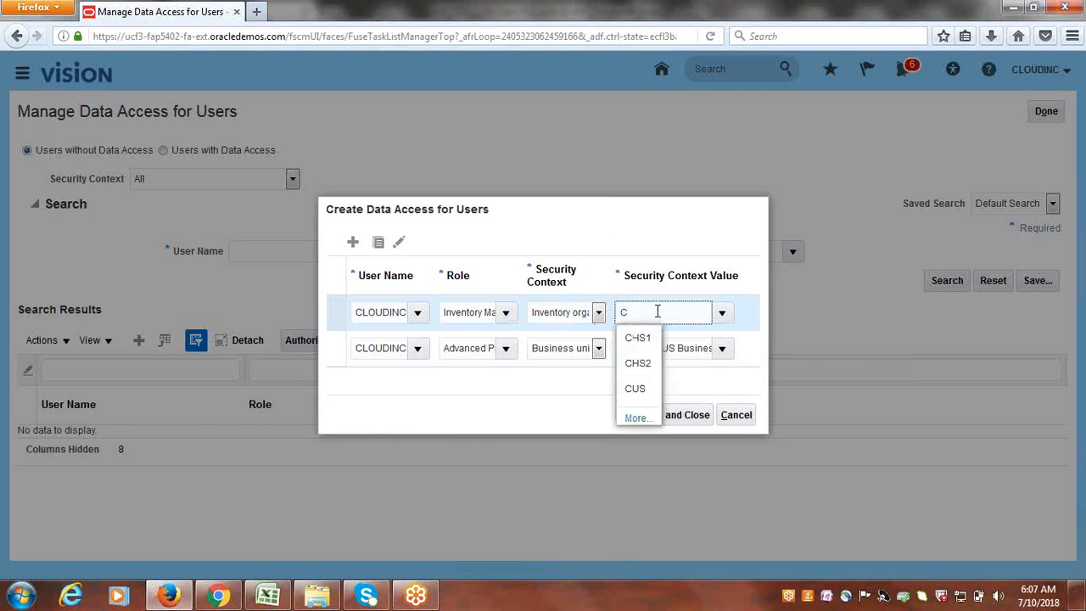
click(638, 389)
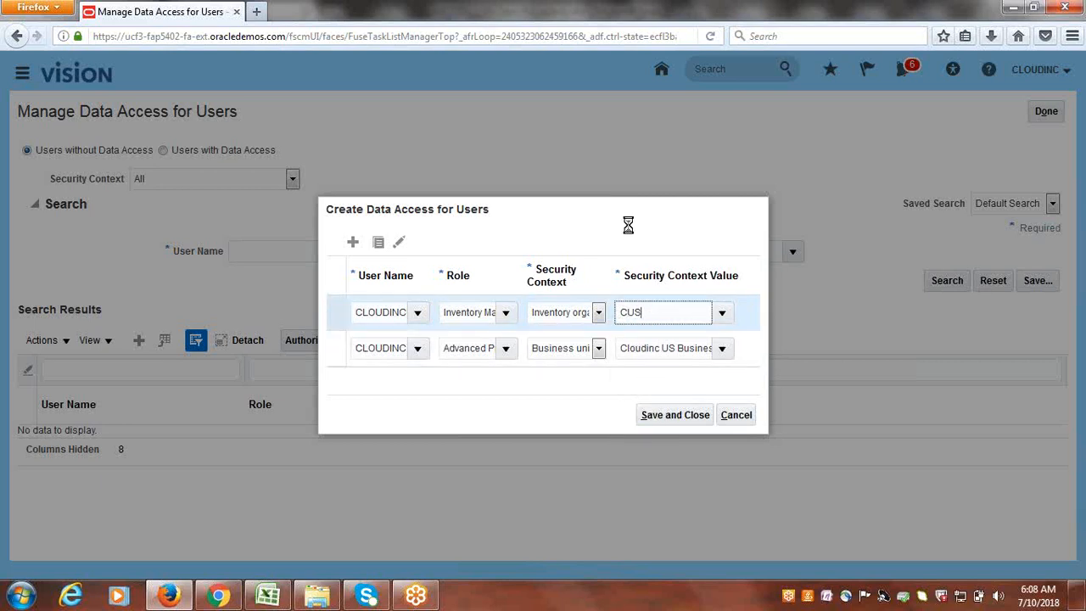
click(353, 243)
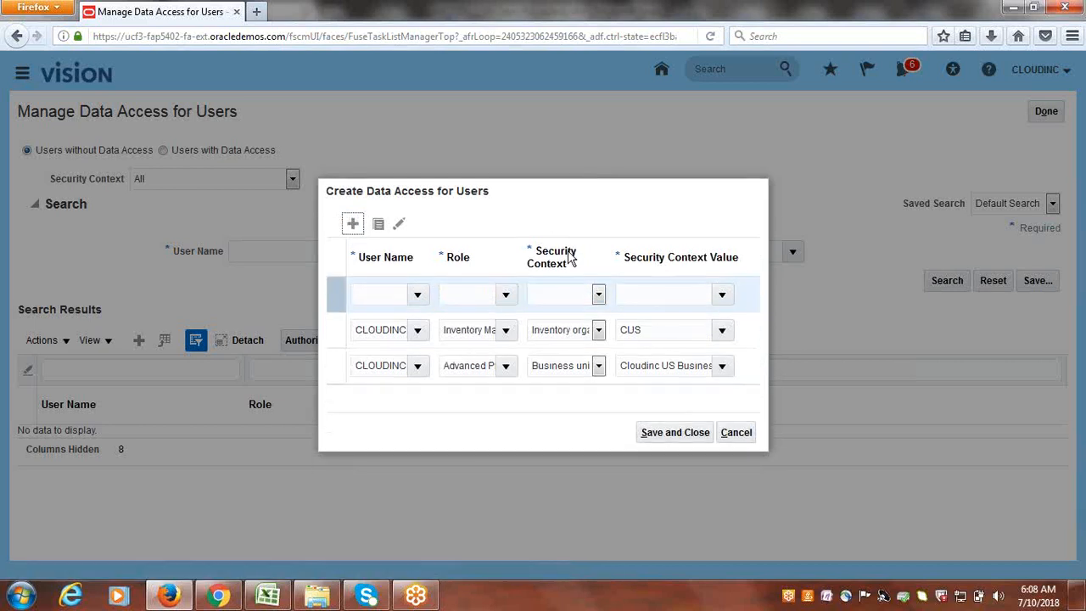
- Fill row three with CLOUDINC, Procurement Manager, Business unit Cloudinc US Business Unit, then add a row
click(386, 293)
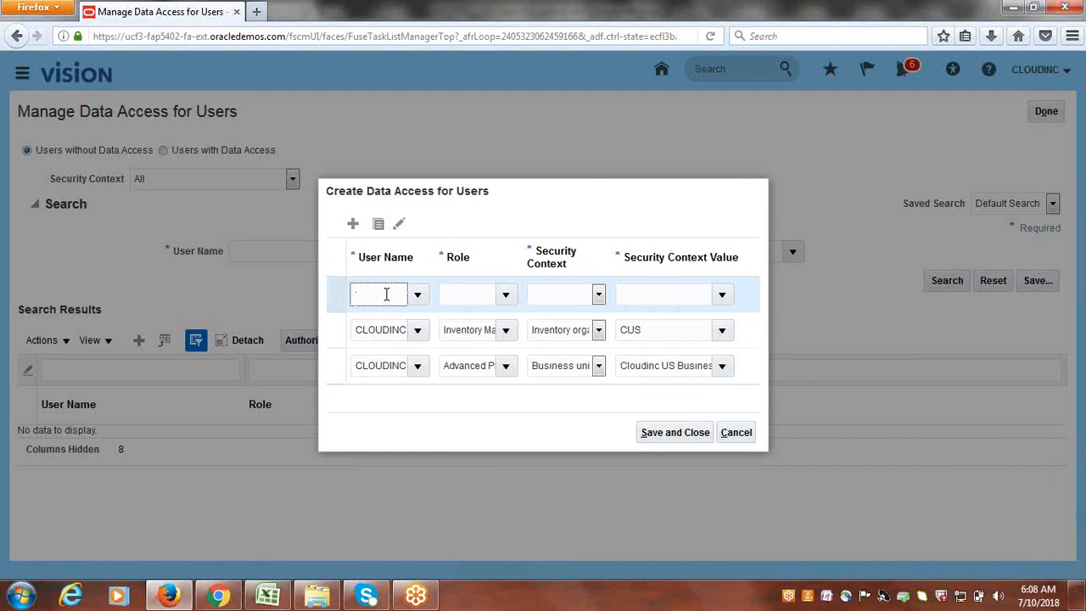
key(Tab)
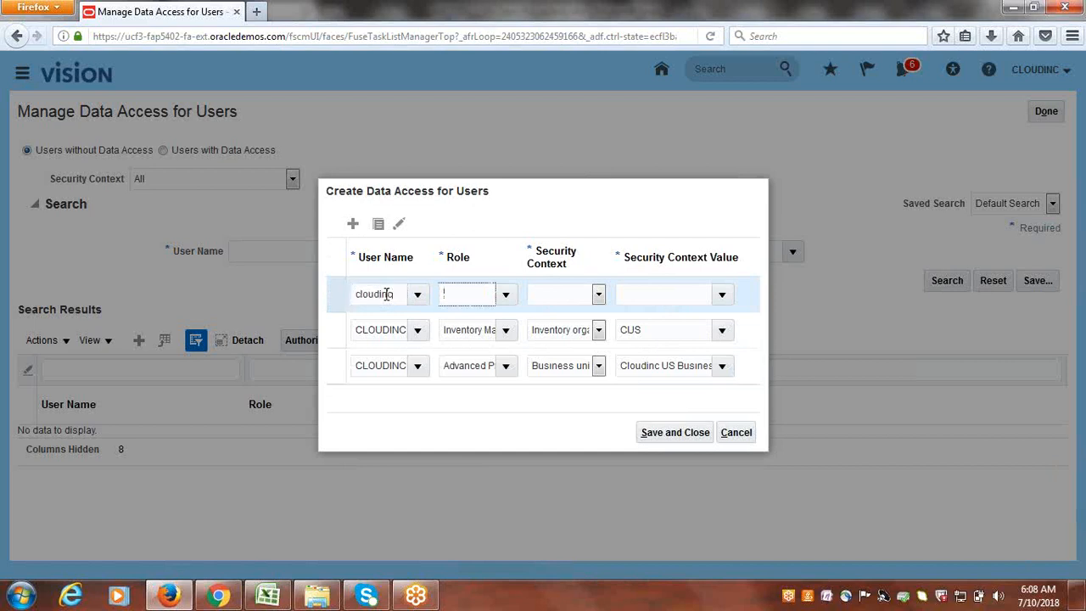
click(504, 294)
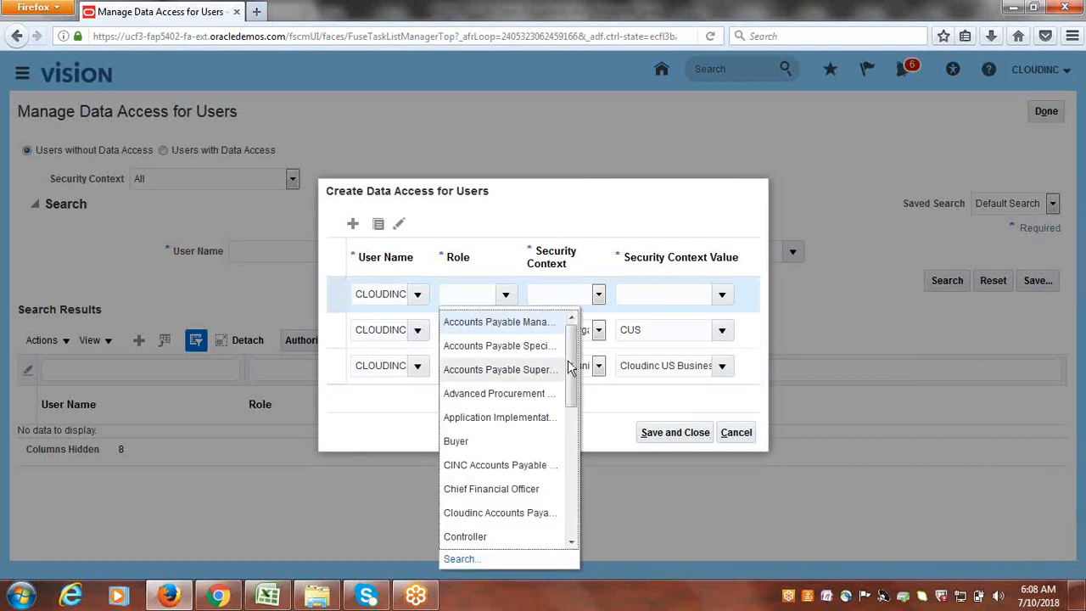
drag(574, 365, 575, 451)
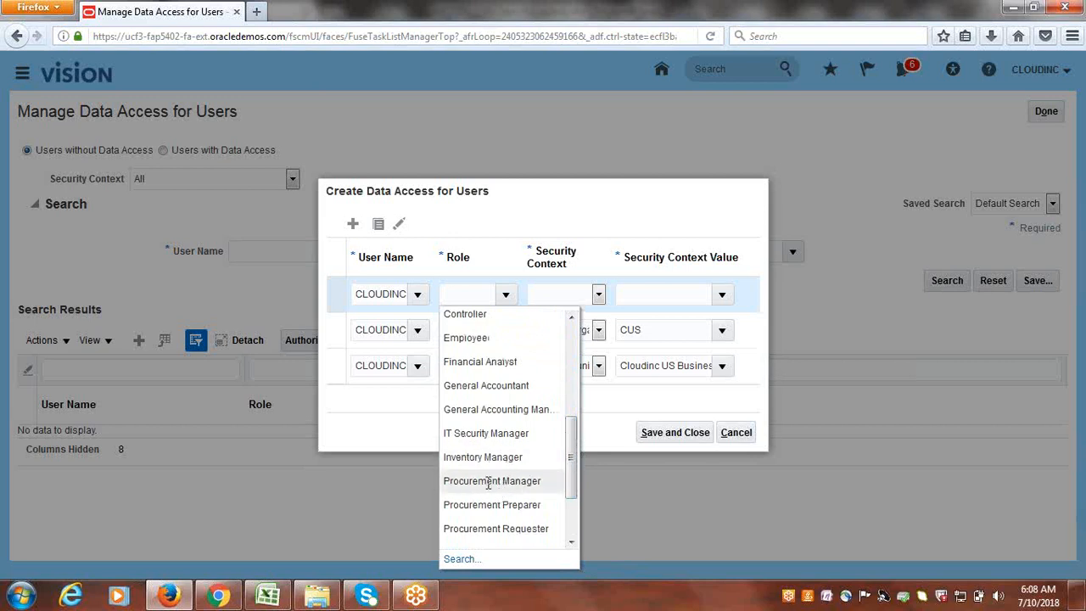
click(489, 481)
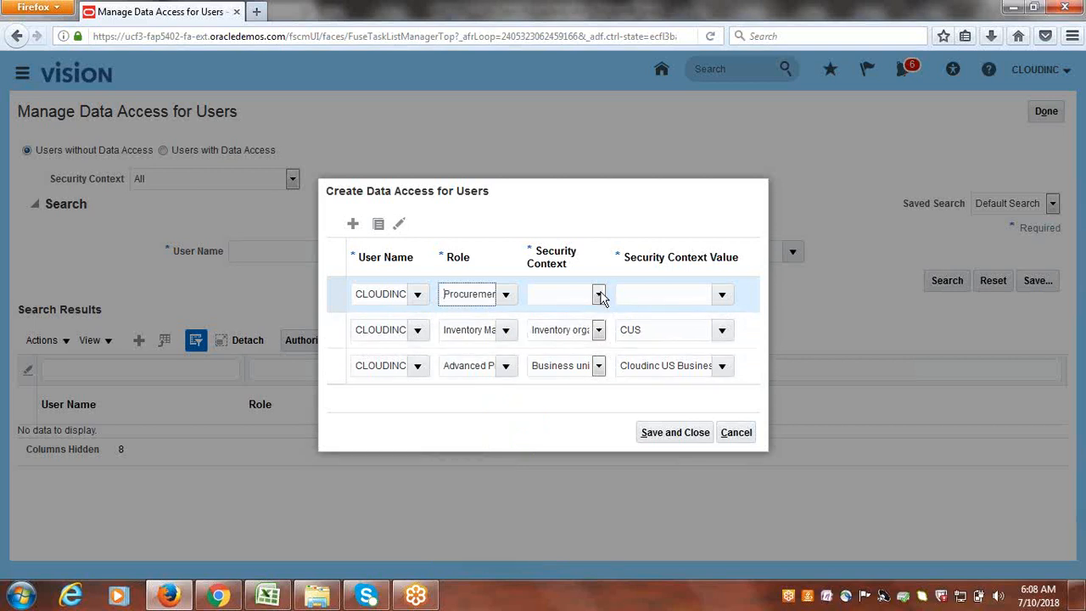
click(599, 295)
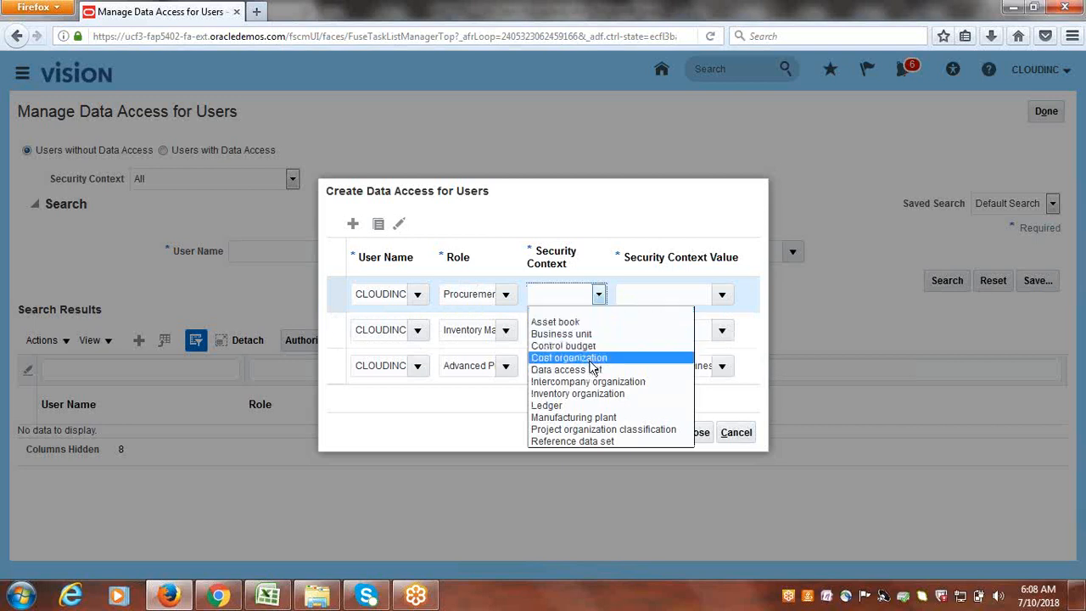
click(564, 334)
click(648, 296)
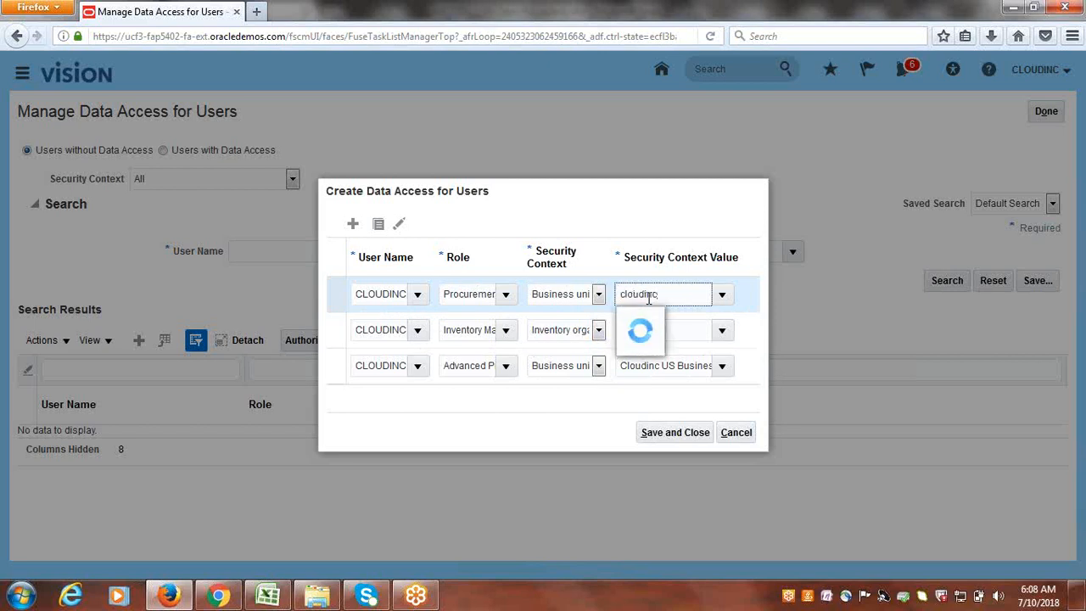
click(655, 322)
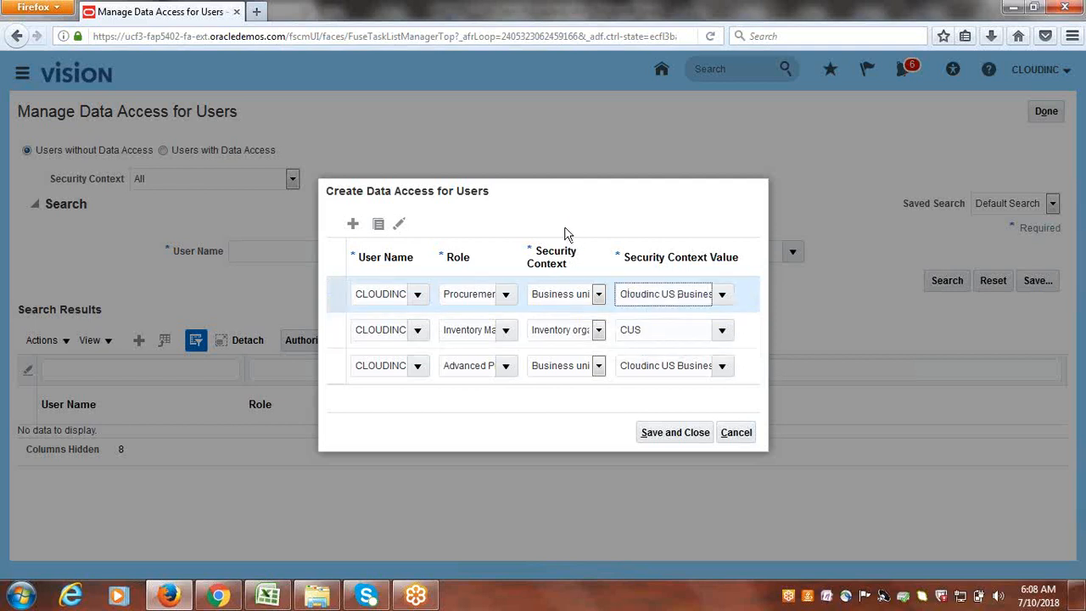
click(353, 224)
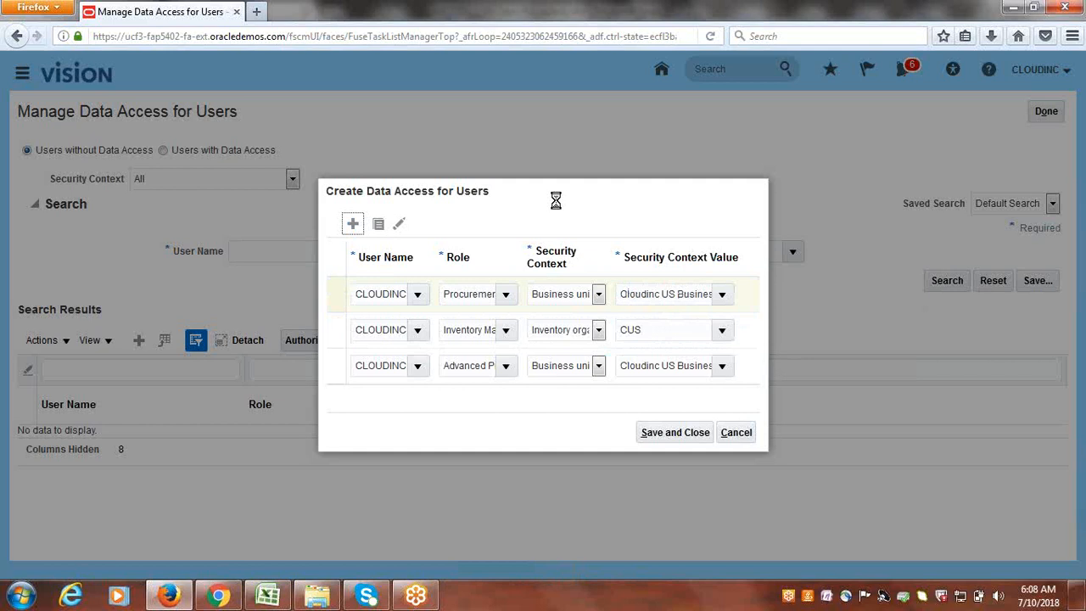
click(370, 277)
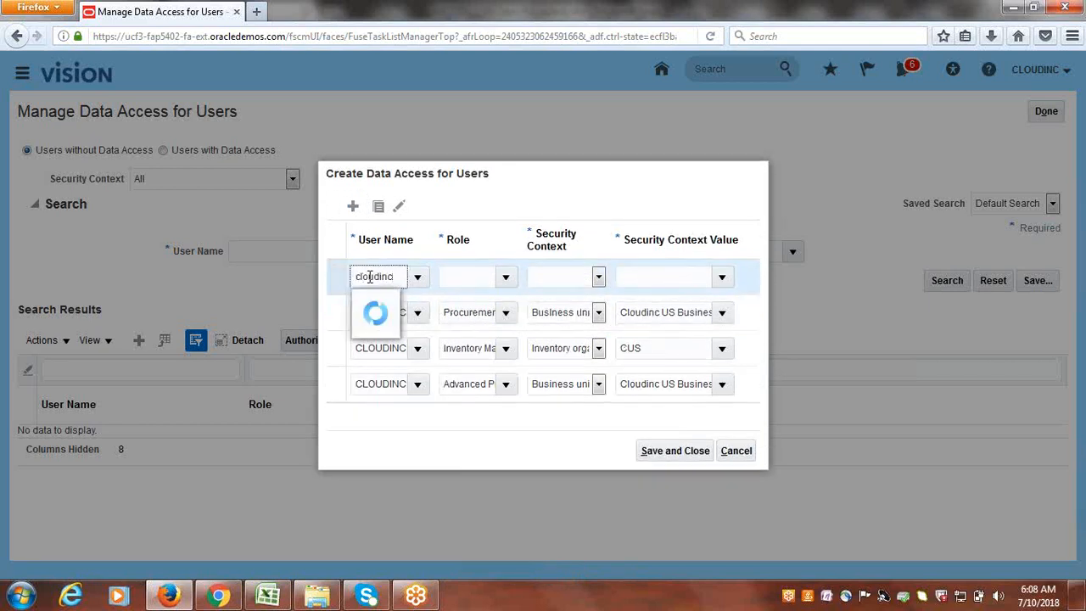
- Fill row four with CLOUDINC, Procurement Preparer, Business unit Cloudinc US Business Unit, then add a row
click(368, 305)
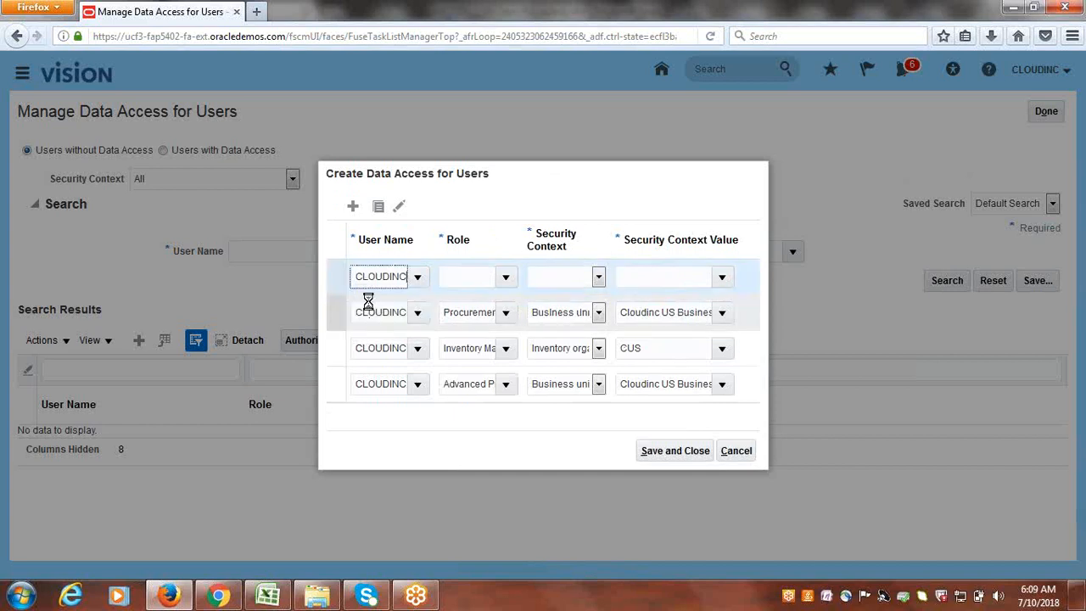
key(Tab)
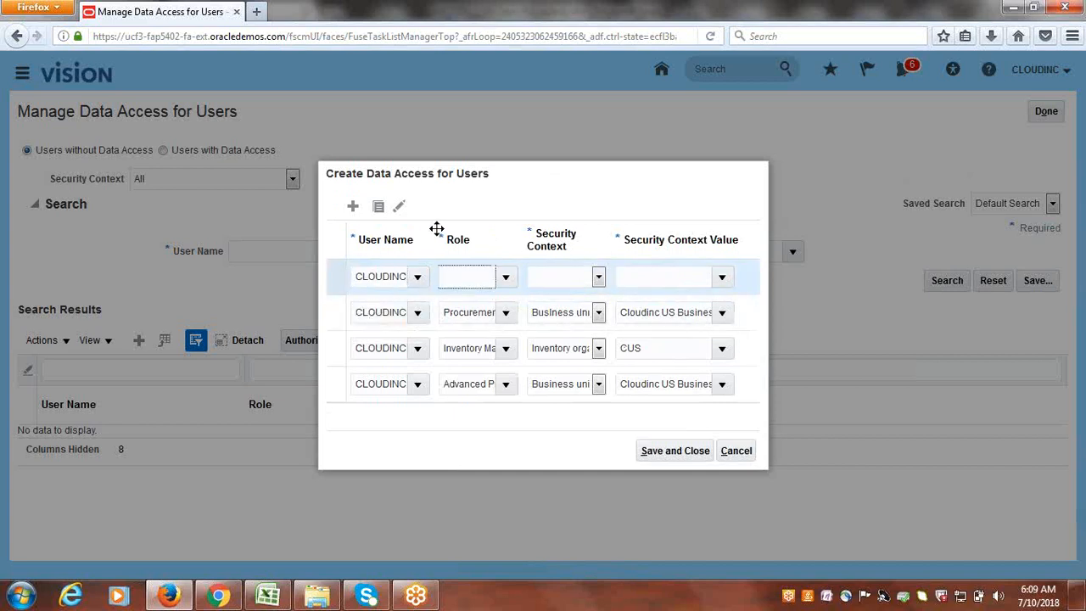
click(506, 280)
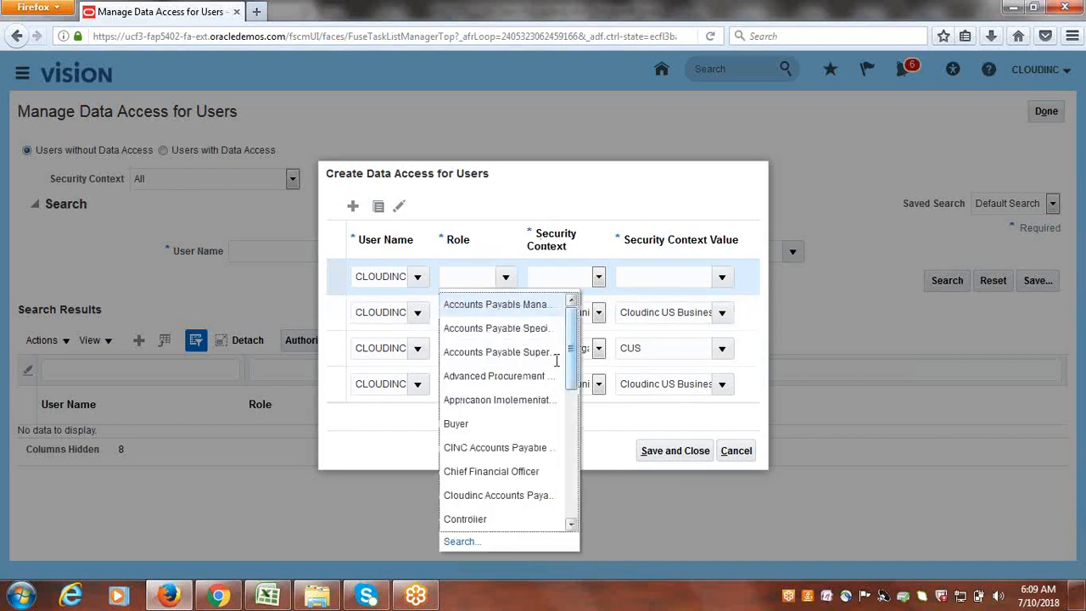
drag(572, 359, 569, 418)
scroll(569, 446, down, 3)
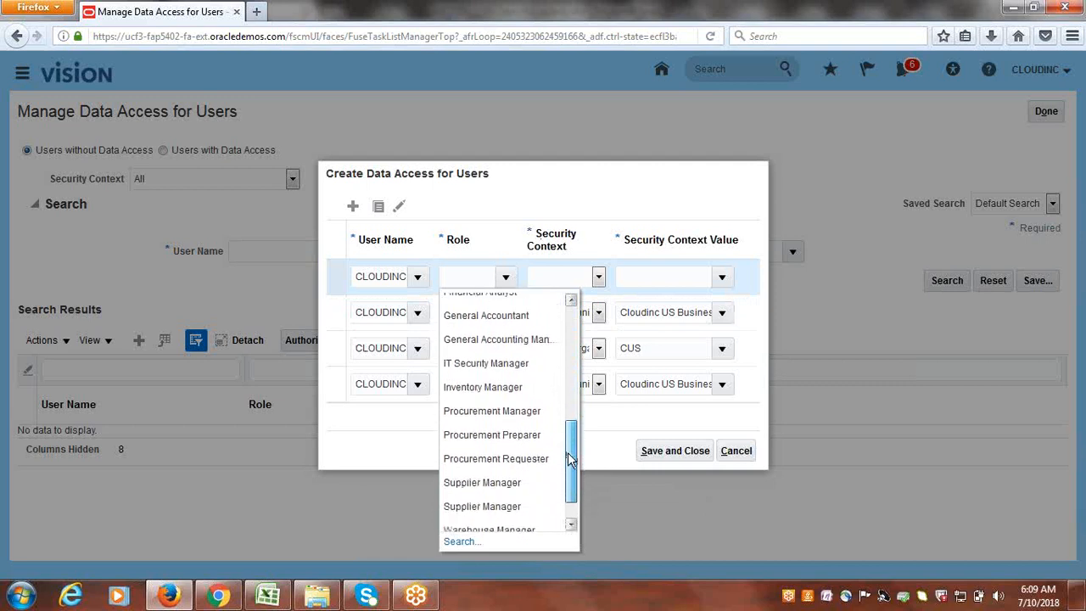
click(495, 424)
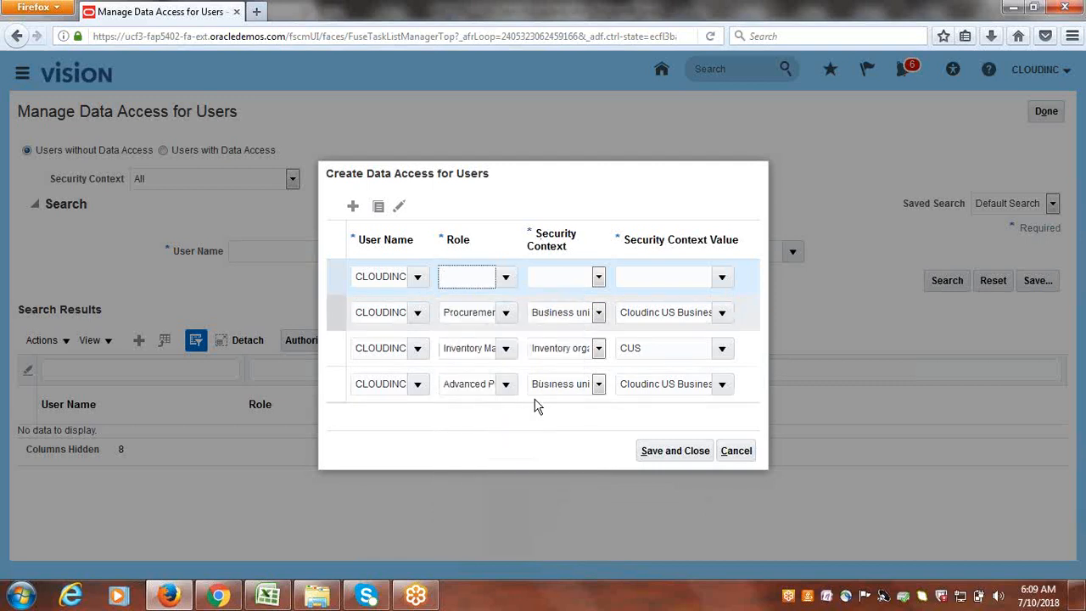
click(598, 278)
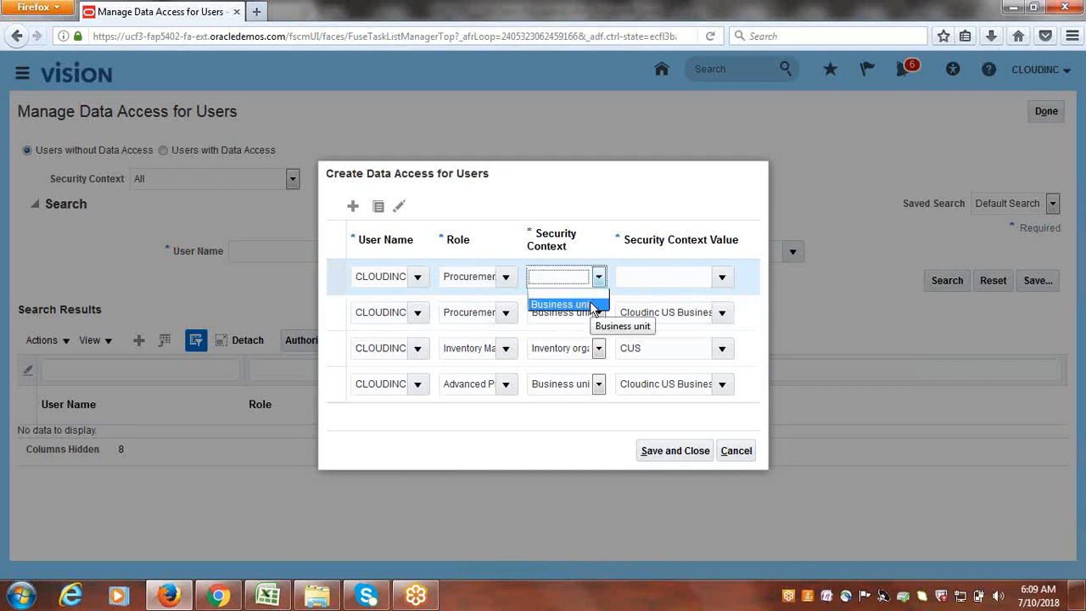
click(592, 306)
click(673, 281)
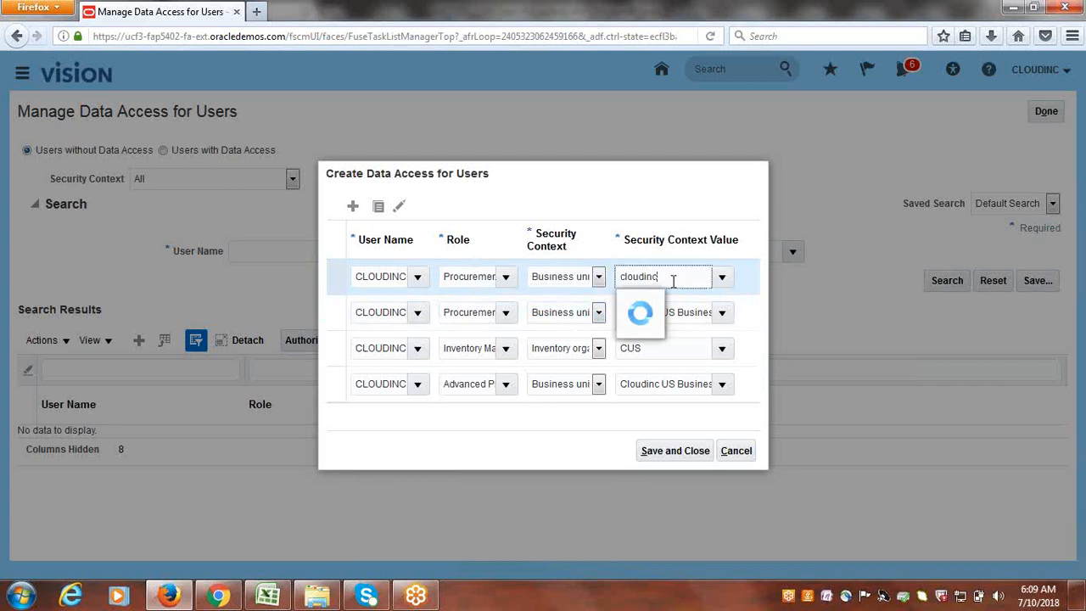
click(645, 303)
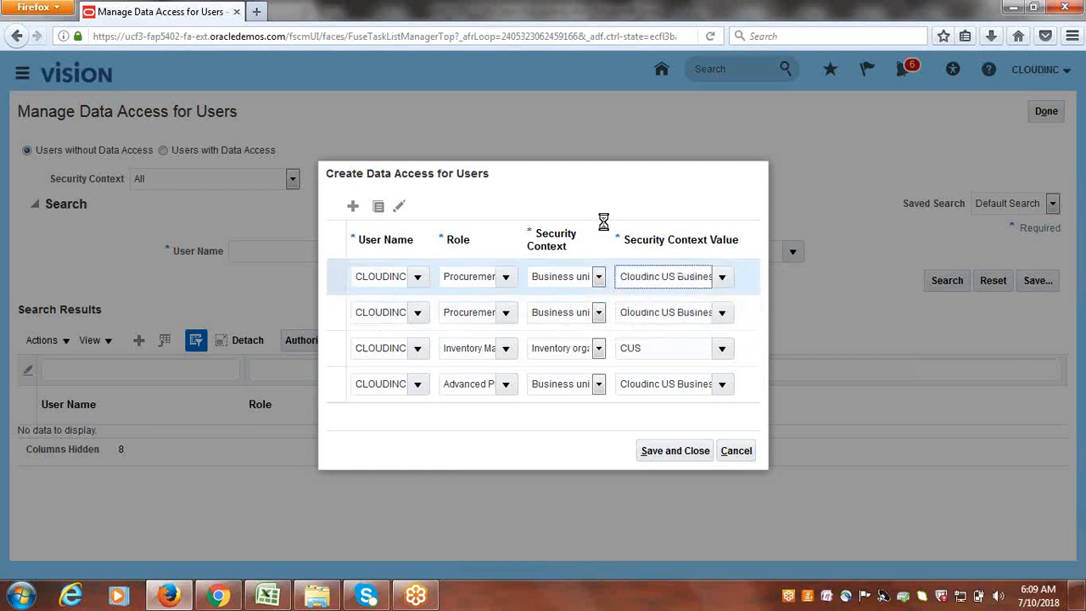
click(353, 206)
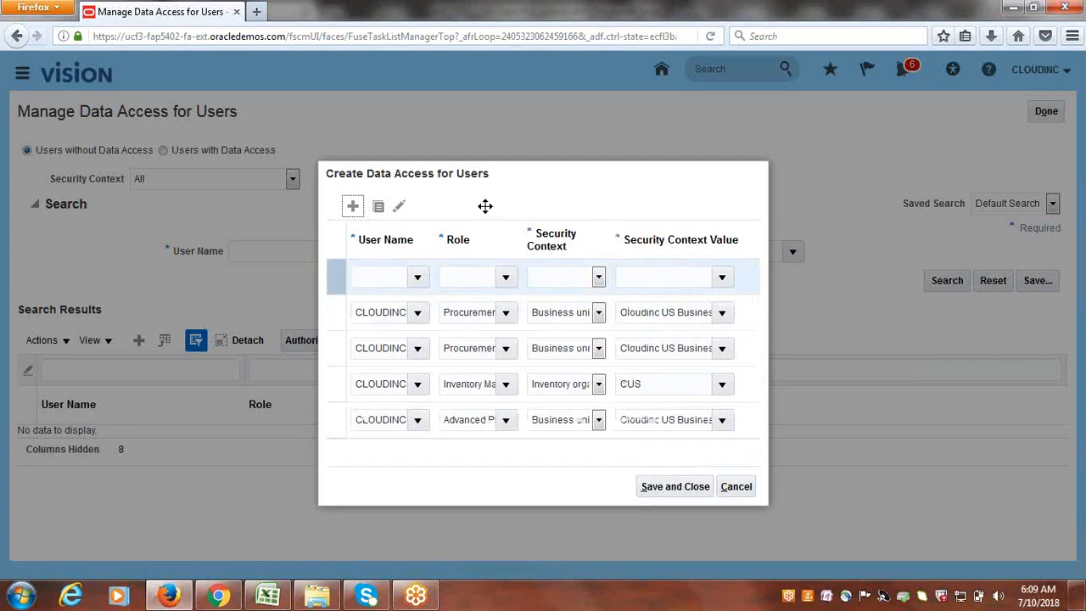
- Fill row five with CLOUDINC, Procurement Requester, Business unit Cloudinc US Business Unit, then add a row
click(374, 256)
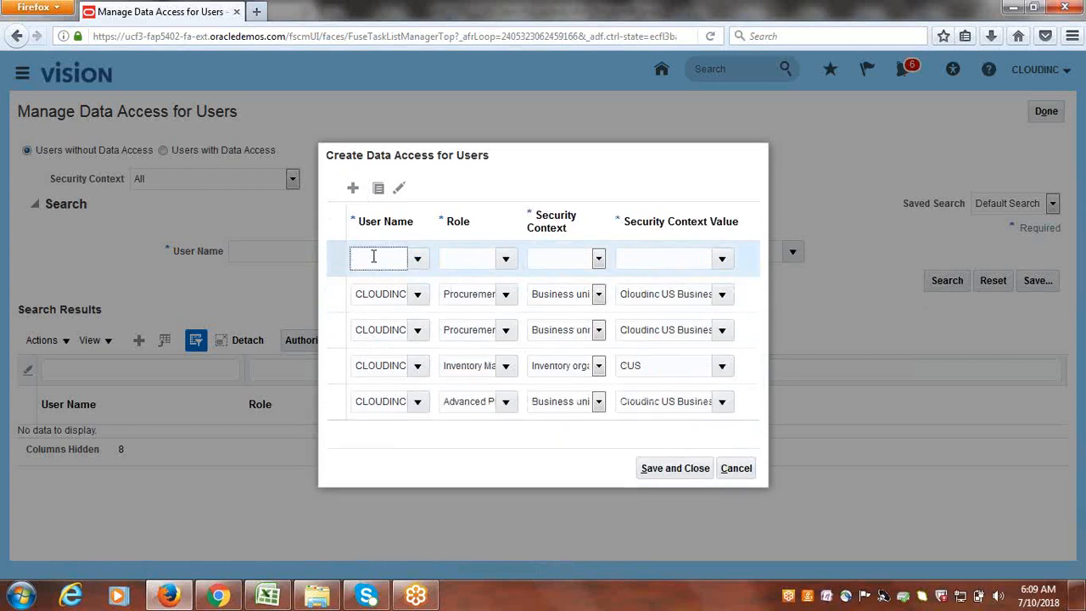
key(Tab)
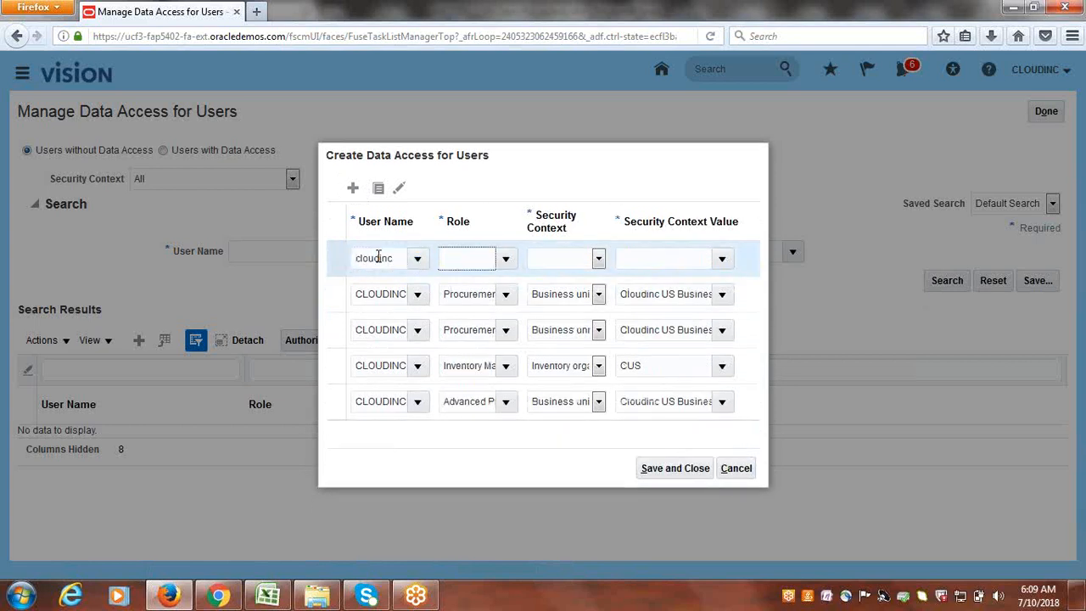
click(506, 258)
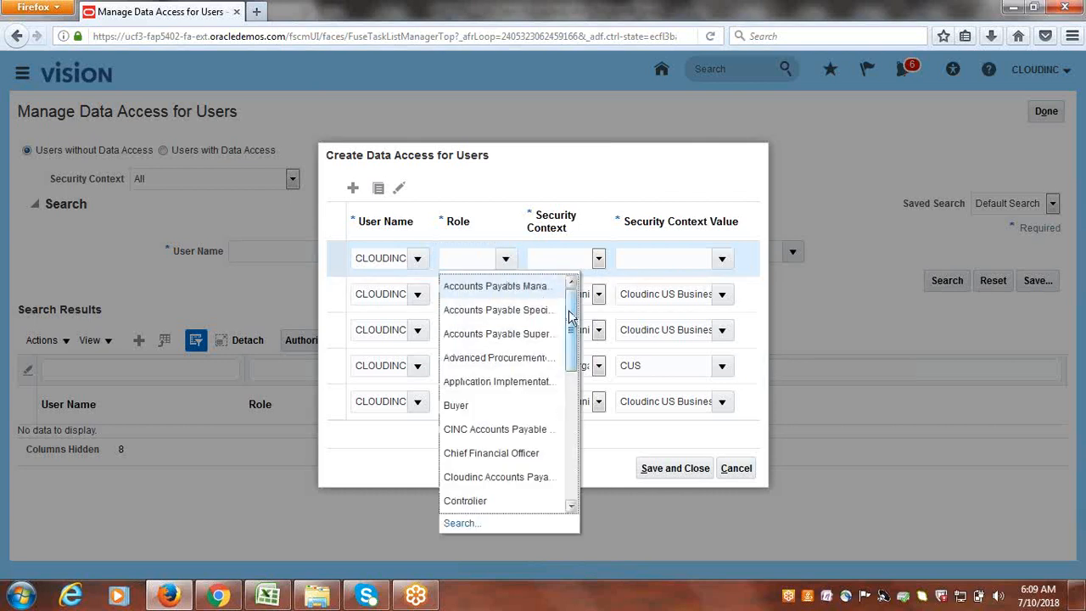
drag(576, 321, 582, 430)
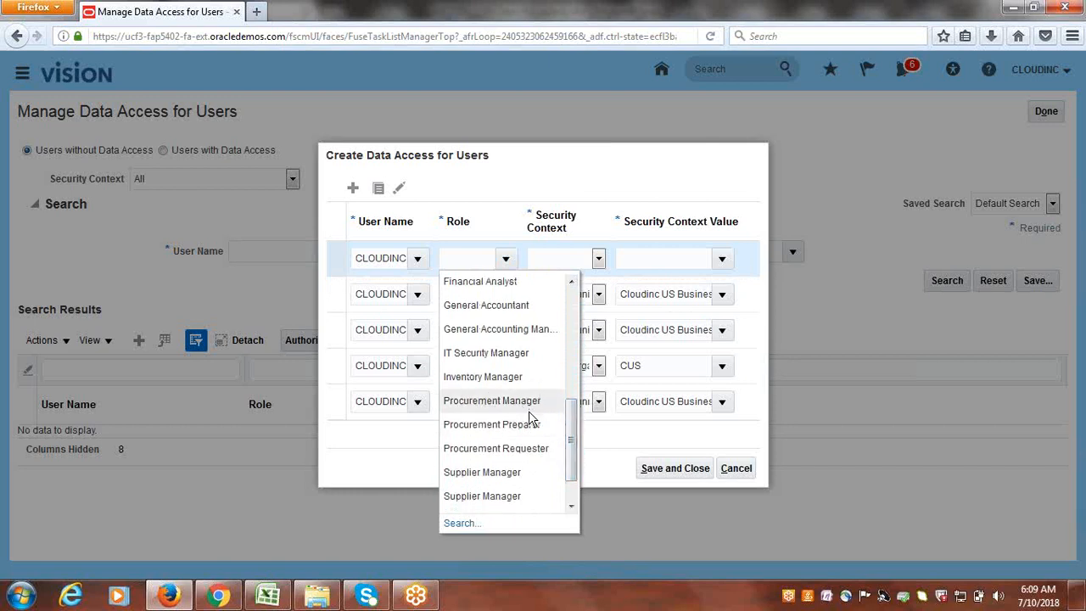
click(482, 448)
click(599, 259)
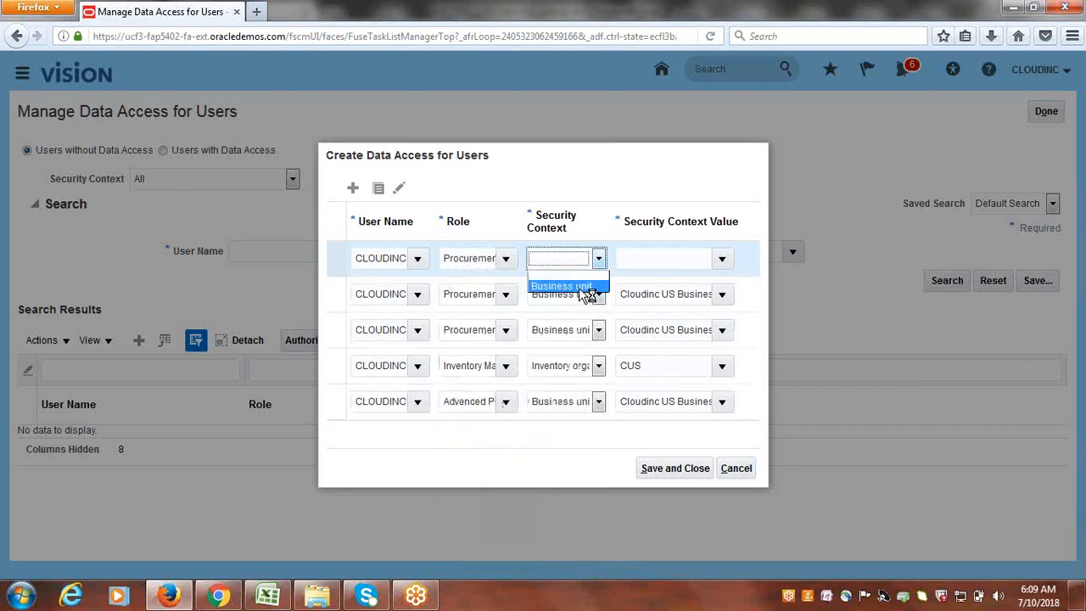
click(562, 286)
click(647, 265)
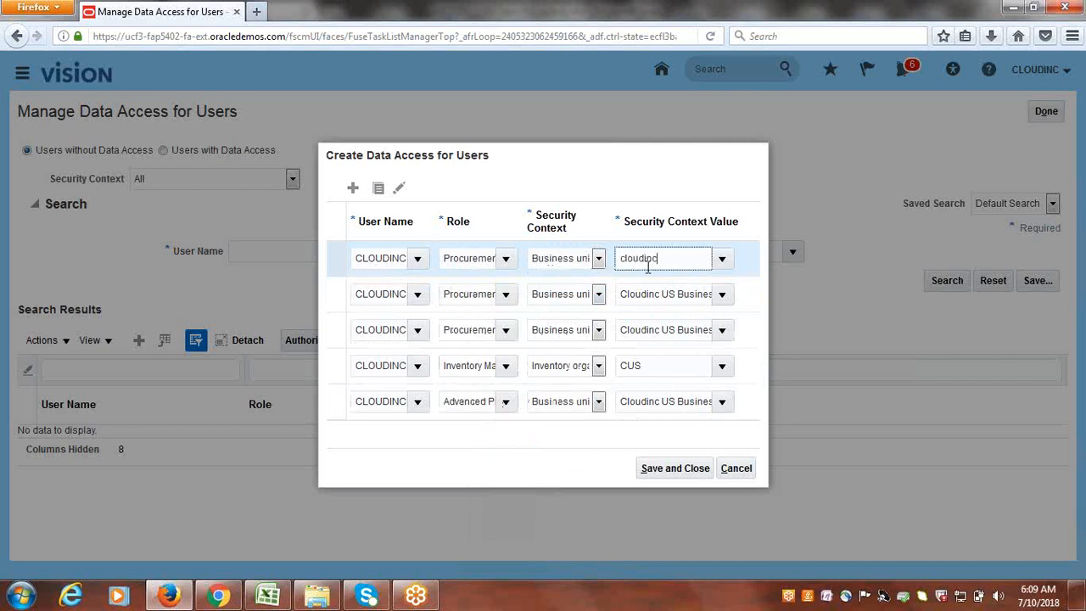
text(cloudinc)
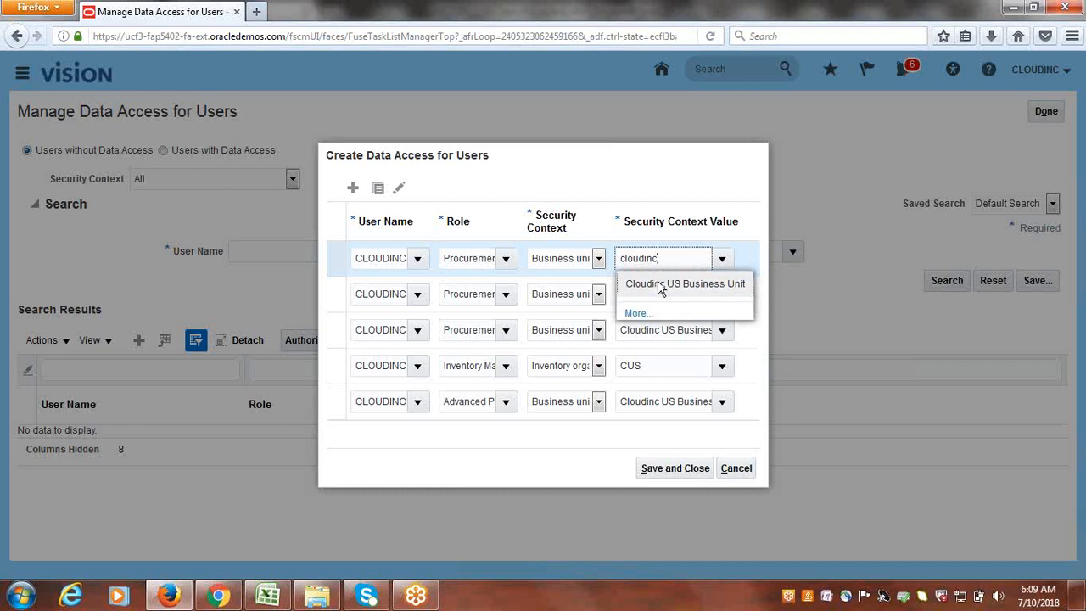
click(661, 285)
click(353, 187)
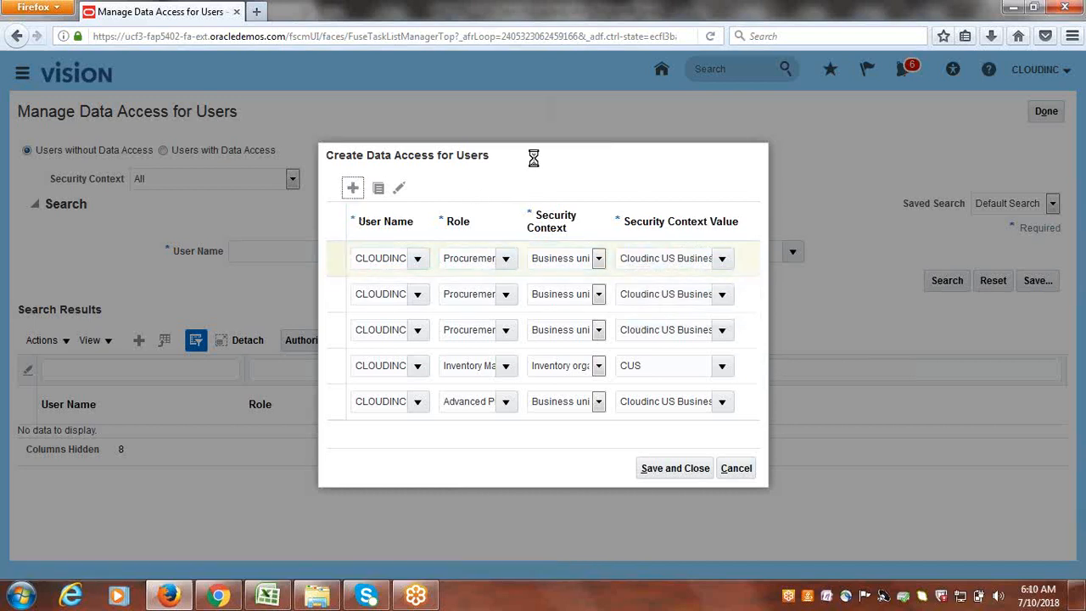
click(390, 255)
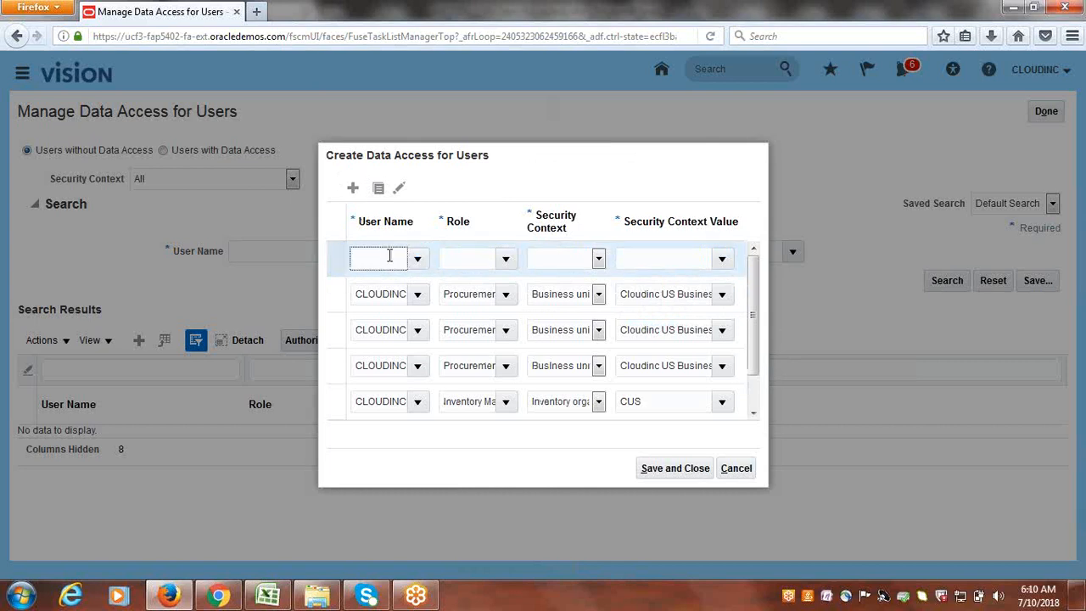
- Enter cloudinc with the Warehouse Manager role in the sixth row
text(cloudinc)
key(Tab)
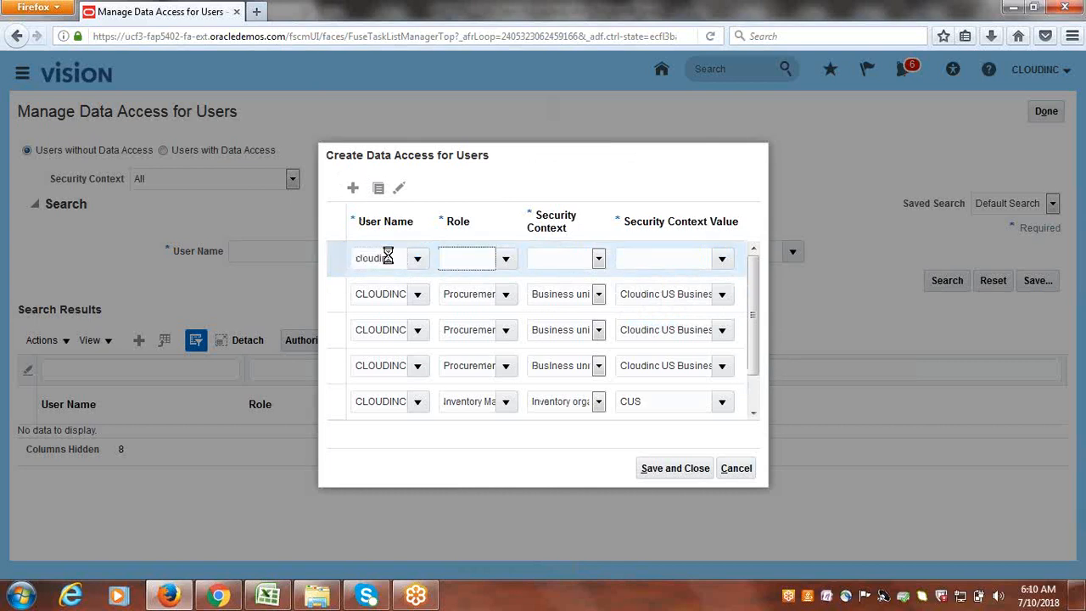
click(513, 257)
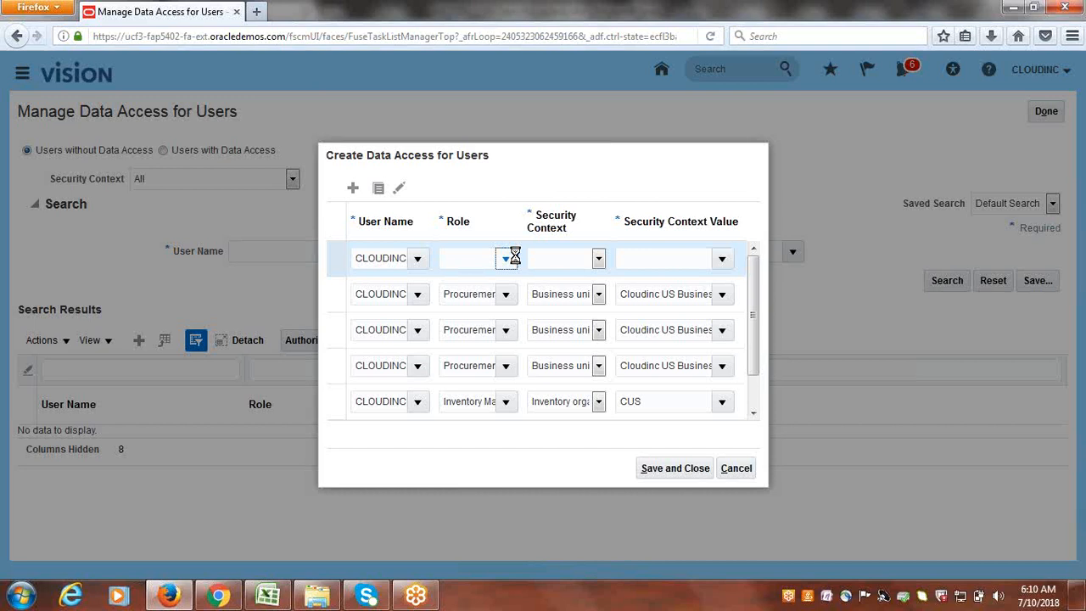
drag(575, 342, 563, 468)
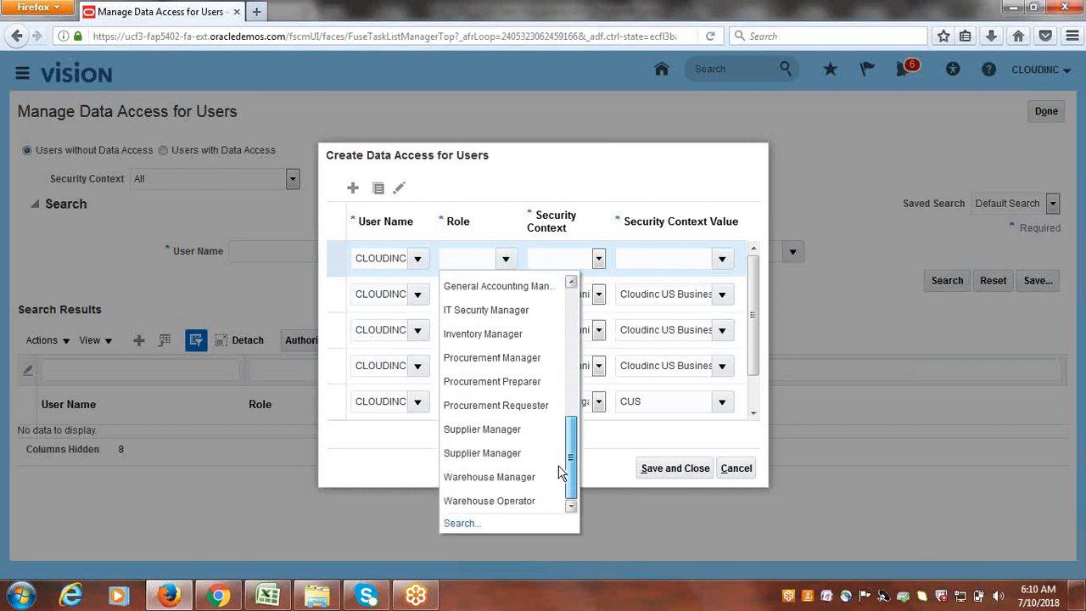
click(471, 477)
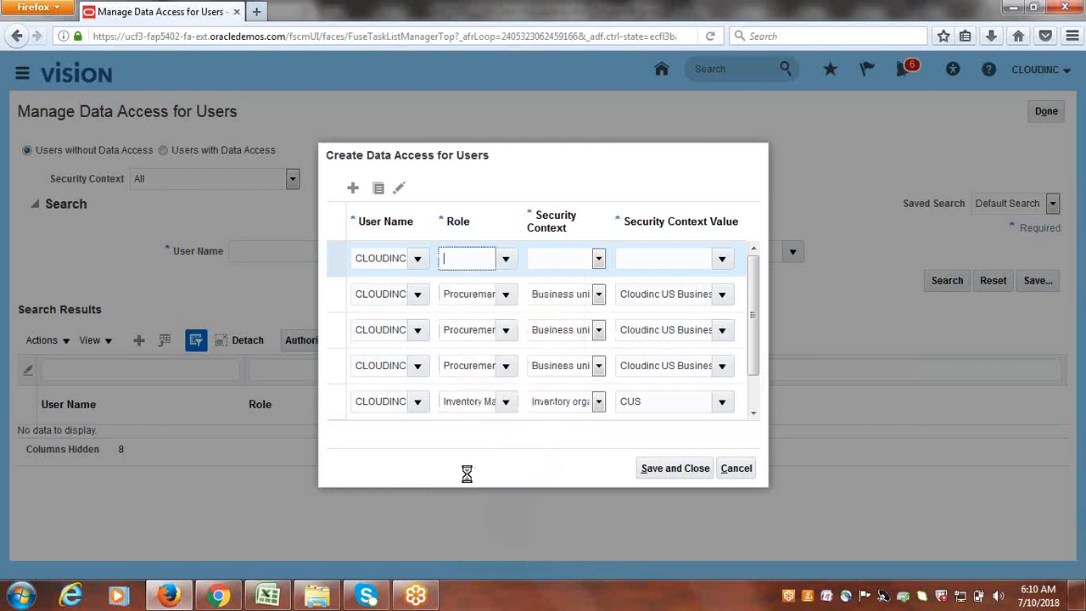
- Set that row's security context to Inventory organization CUS and add a seventh row
click(600, 258)
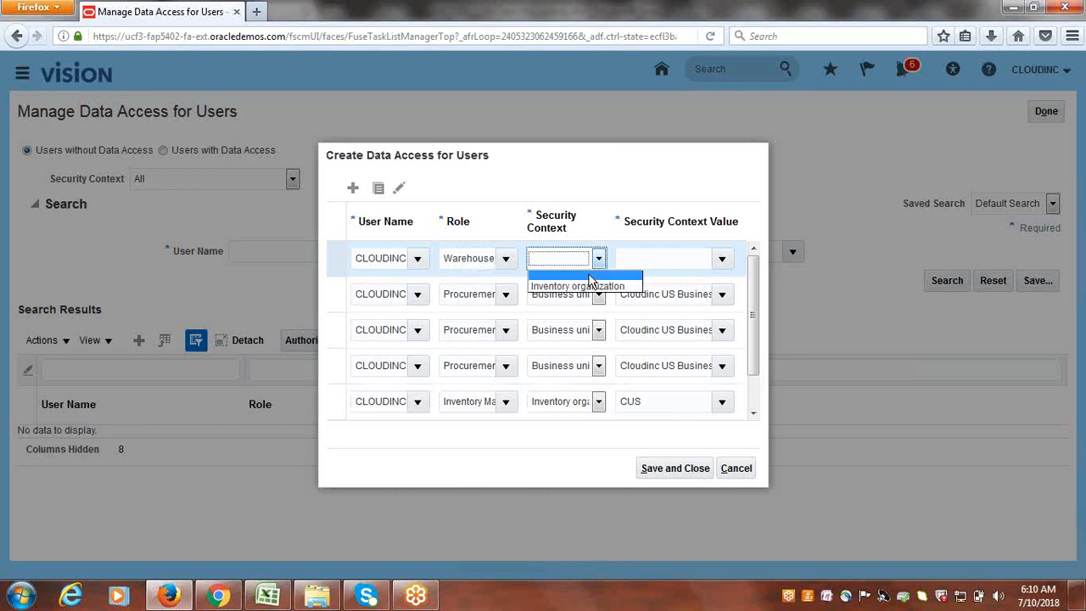
click(586, 287)
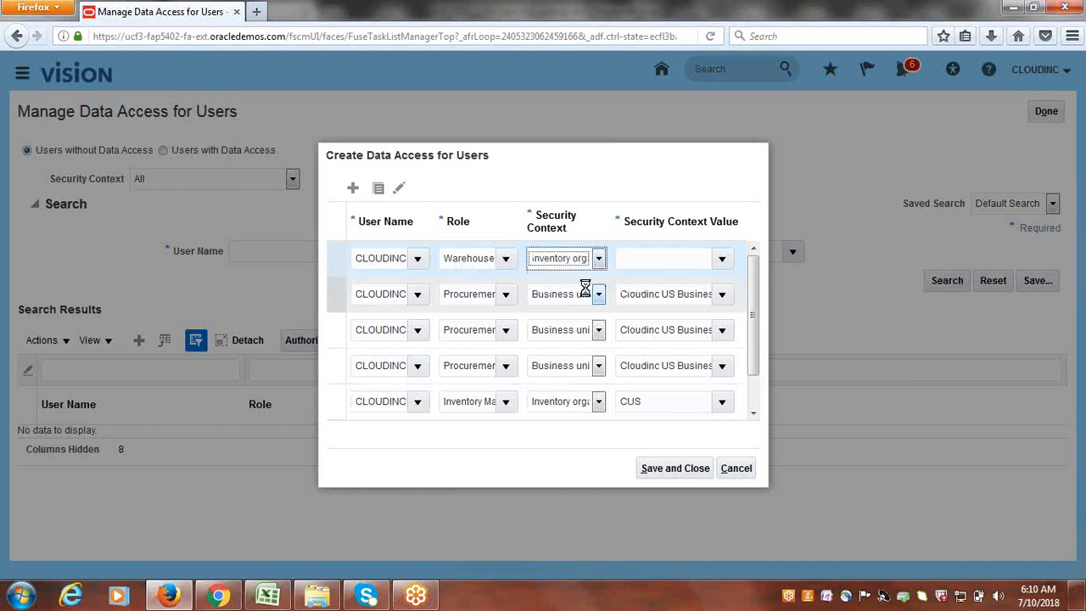
click(652, 262)
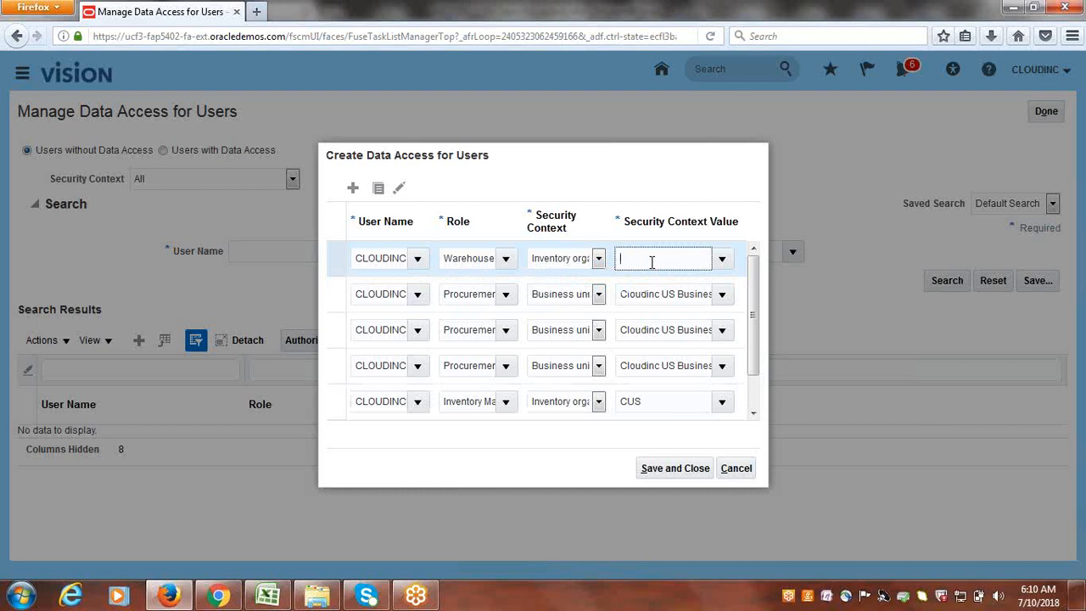
text(u)
key(BackSpace)
text(C)
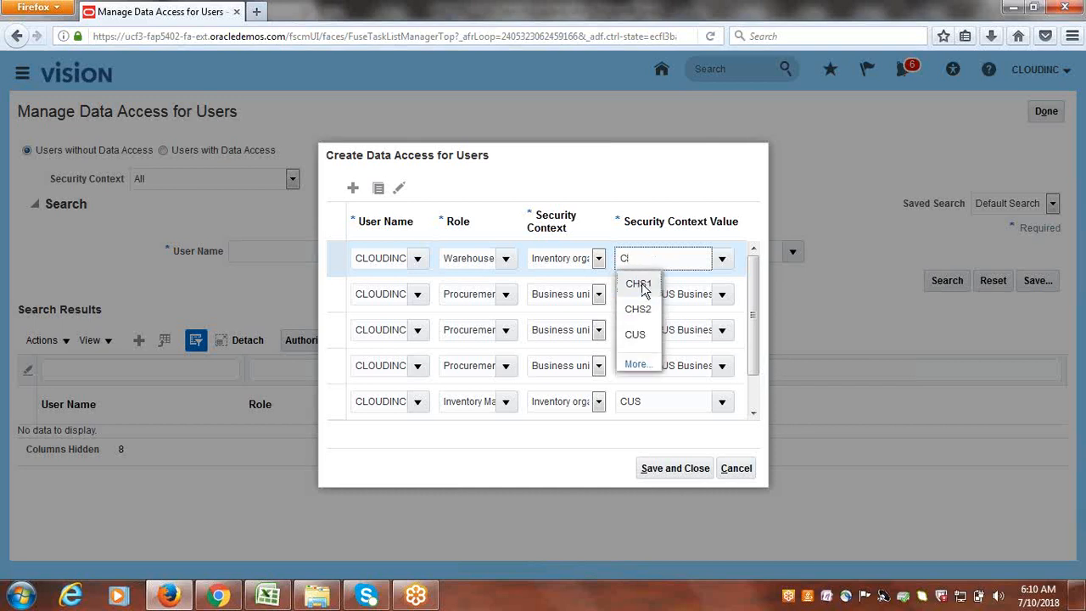
click(650, 335)
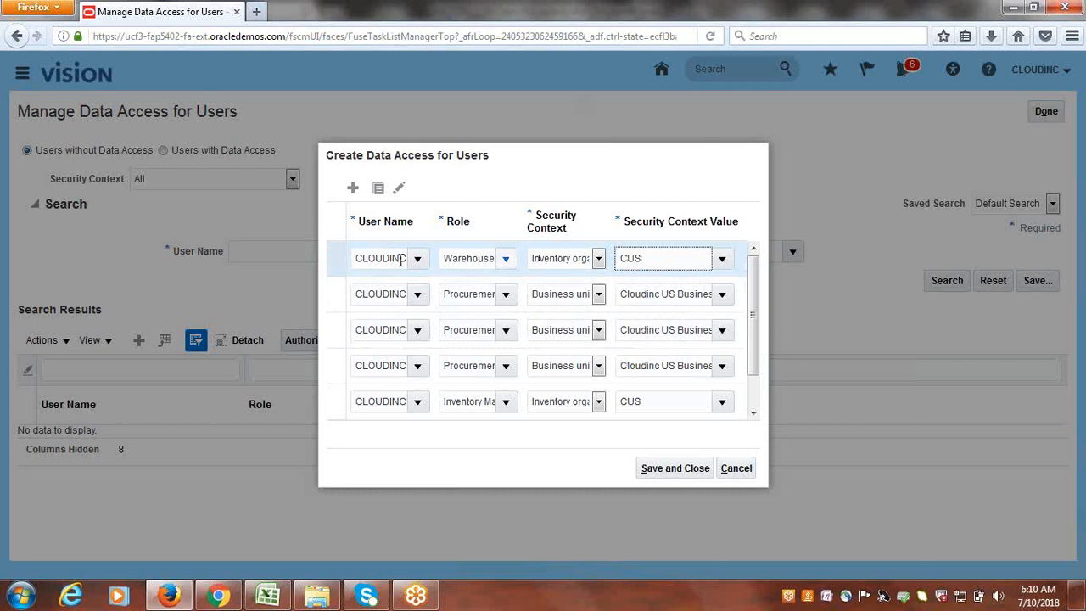
click(354, 190)
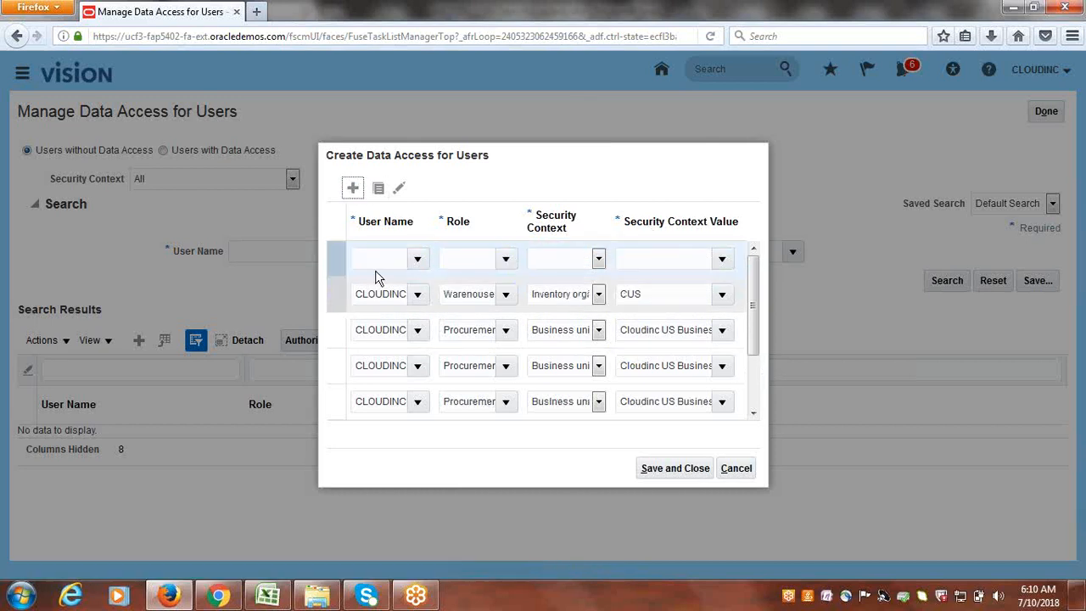
- Fill row seven with CLOUDINC, Warehouse Operator, Inventory organization CUS, then Save and Close
click(376, 261)
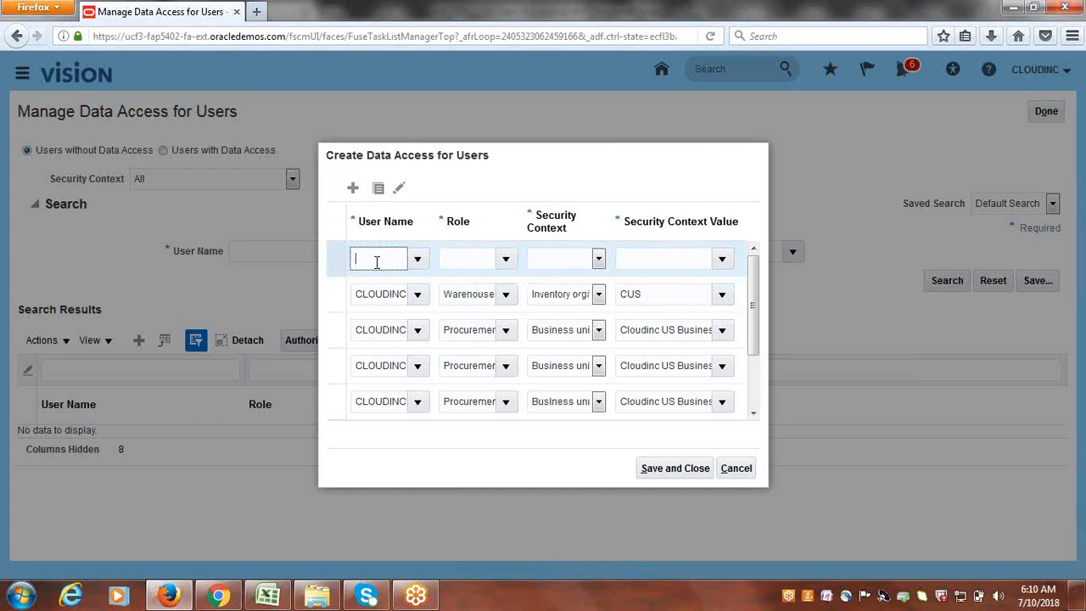
text(CLOUDINC)
key(Tab)
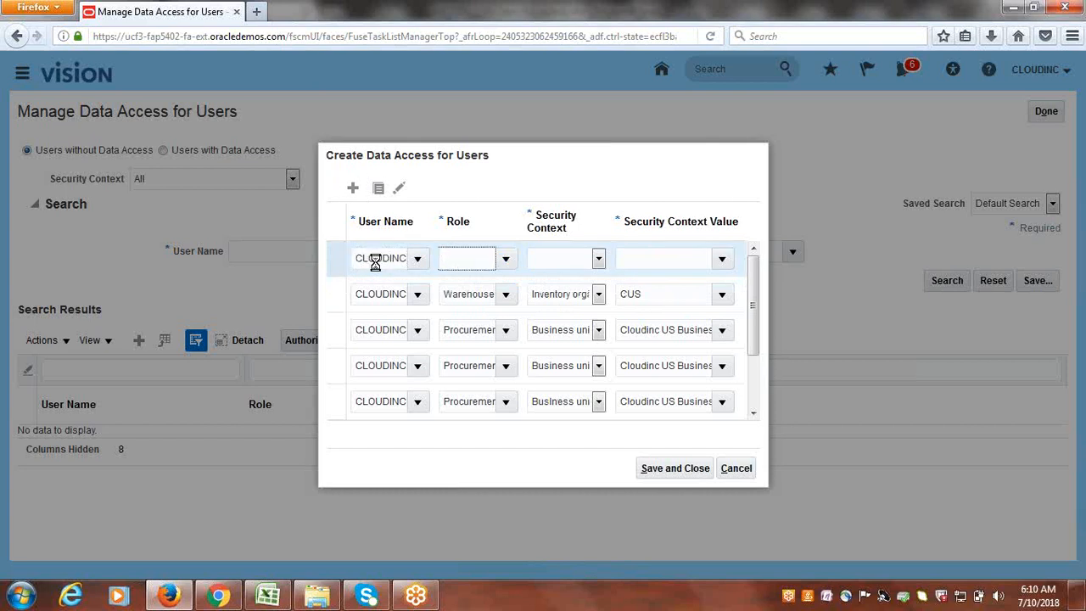
click(507, 258)
drag(572, 364, 550, 499)
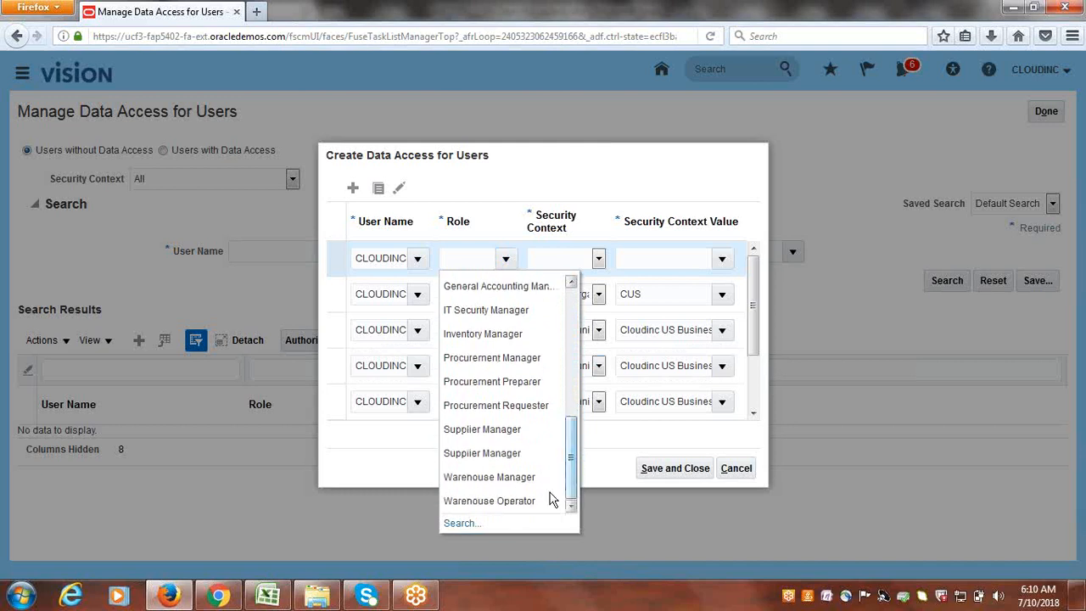
click(505, 501)
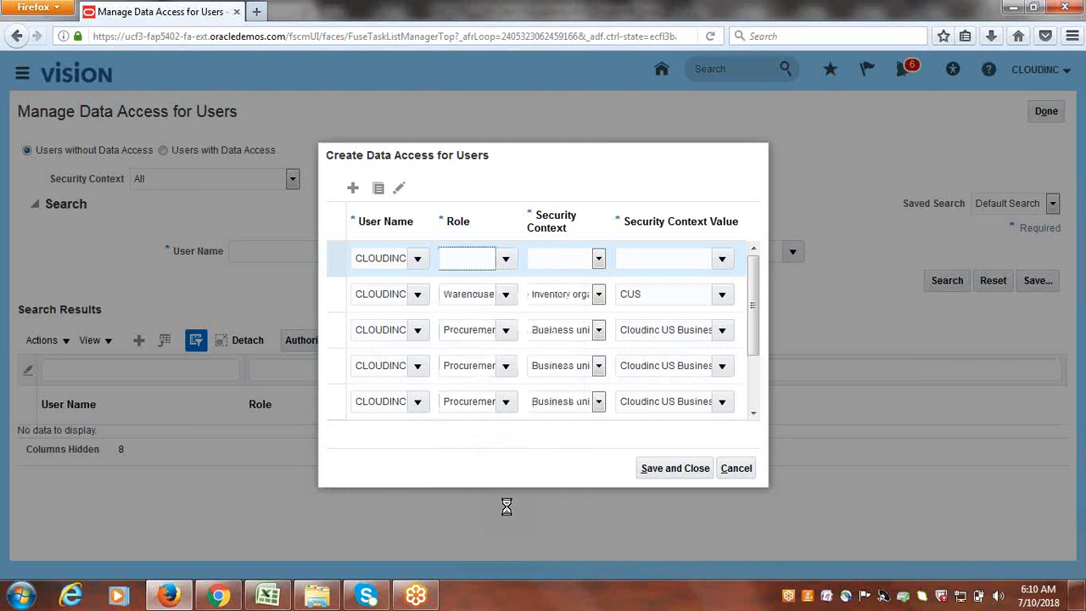
click(599, 261)
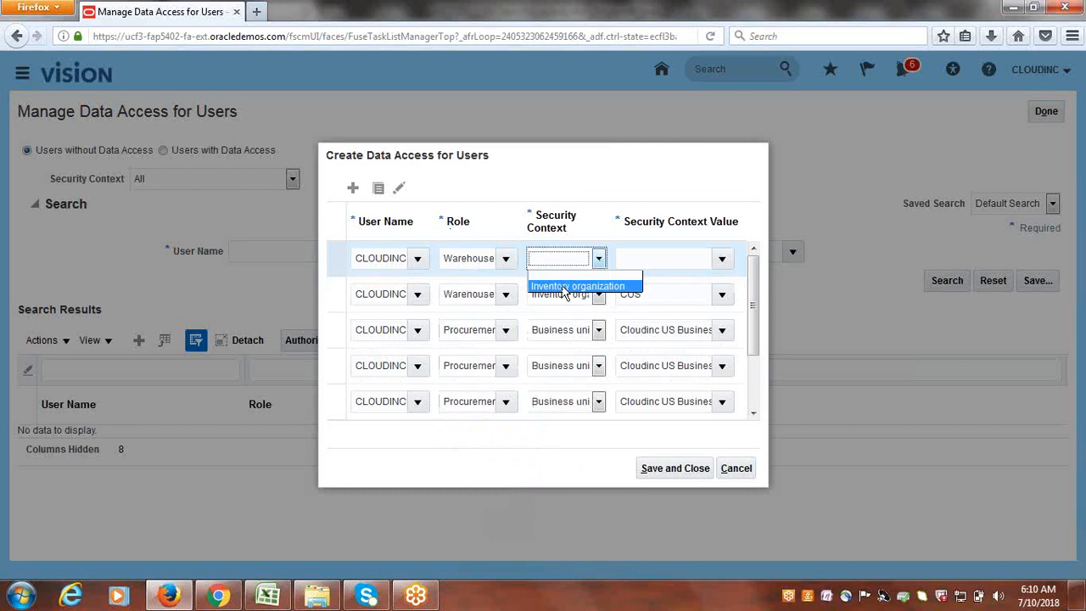
click(585, 284)
click(661, 261)
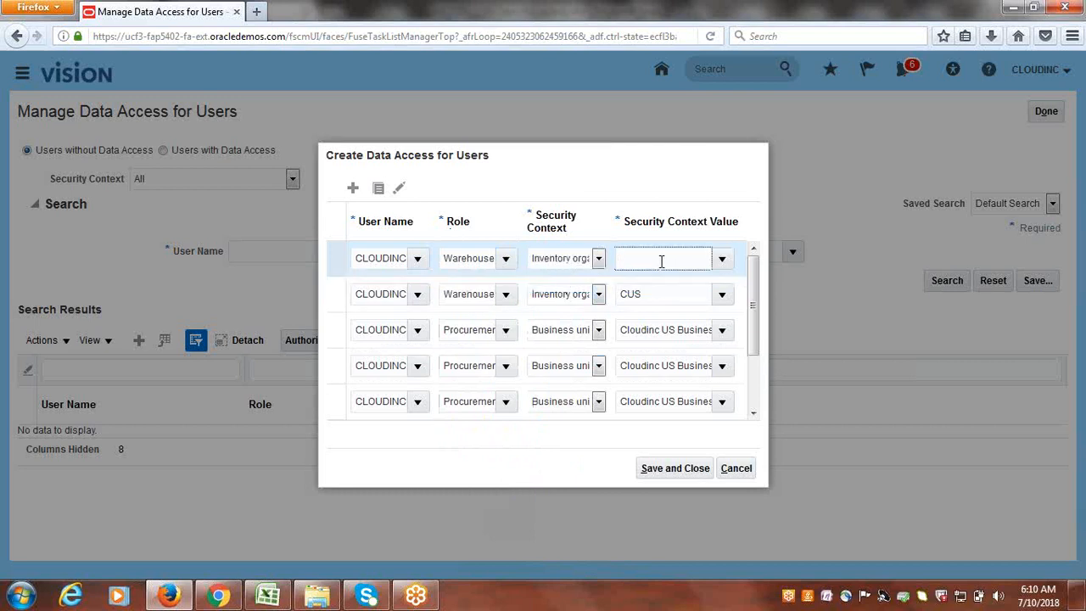
text(C)
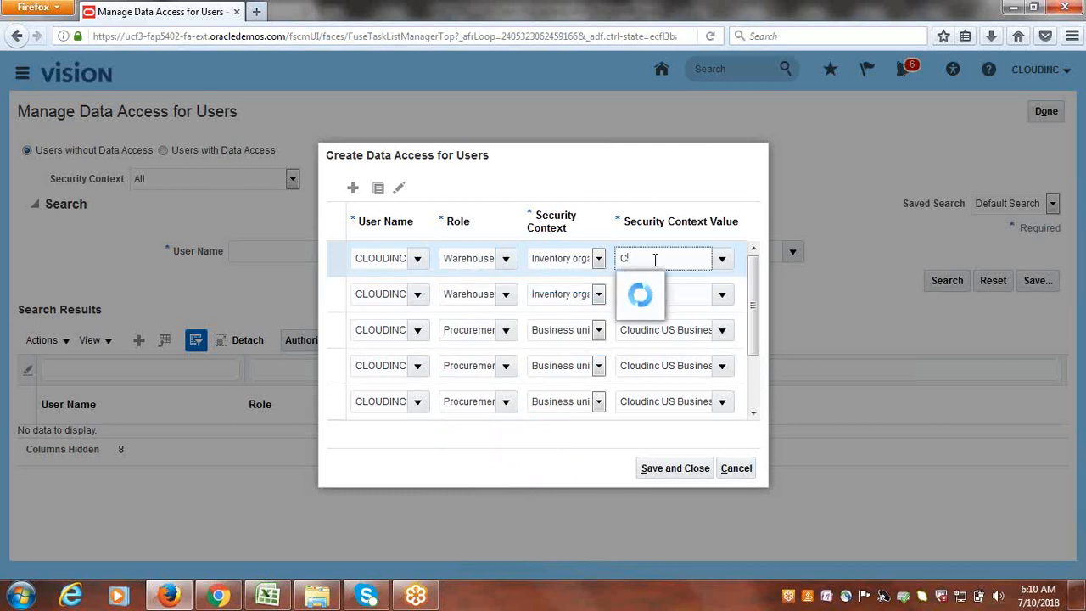
click(643, 334)
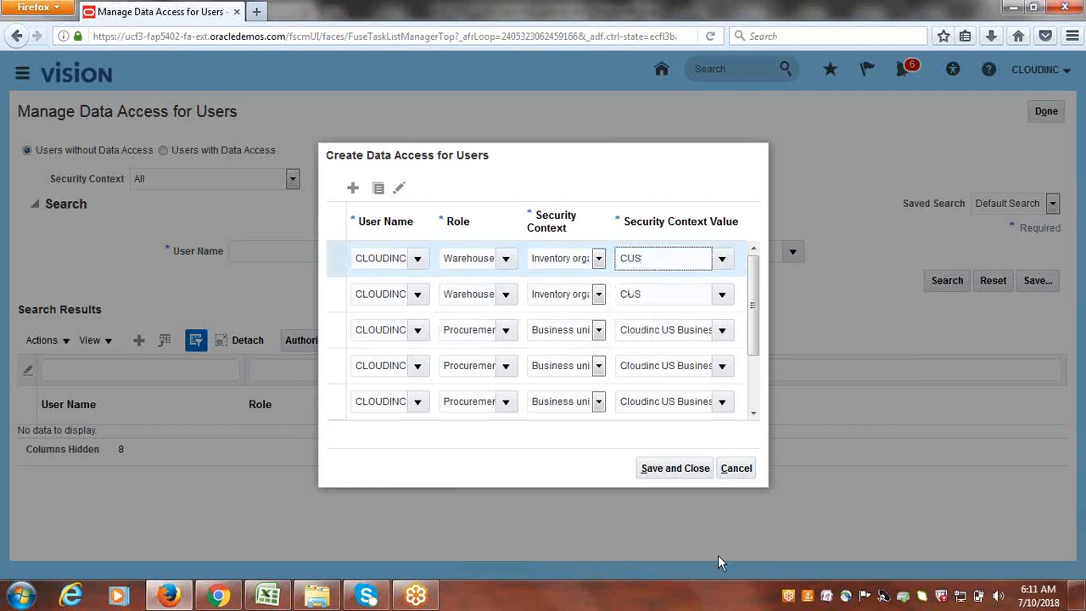
click(671, 474)
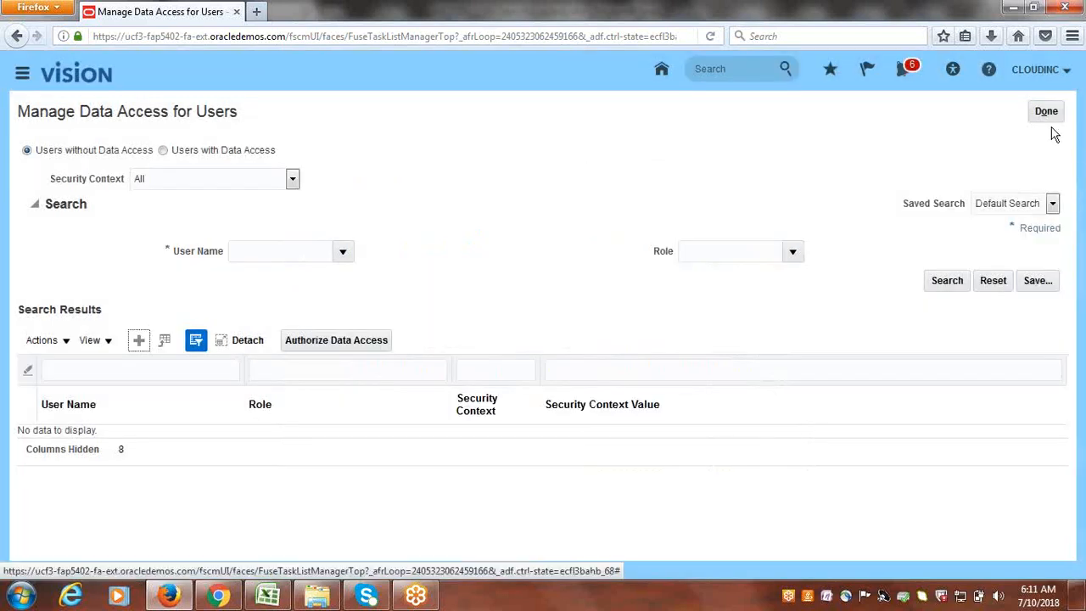
- Close the data access task and search results, then open Scheduled Processes from the Navigator
click(1047, 113)
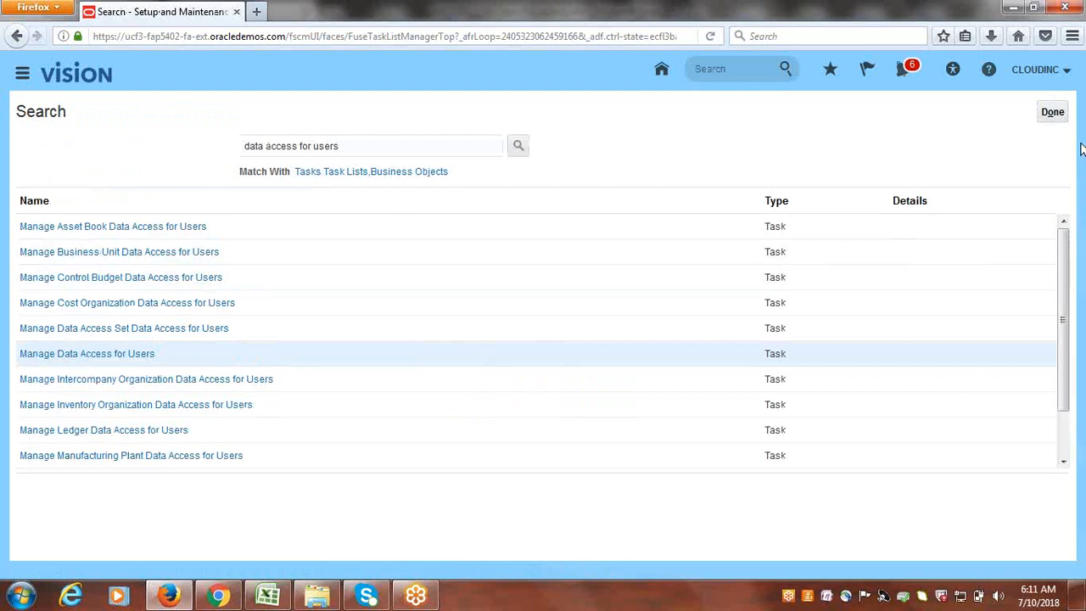
click(1057, 113)
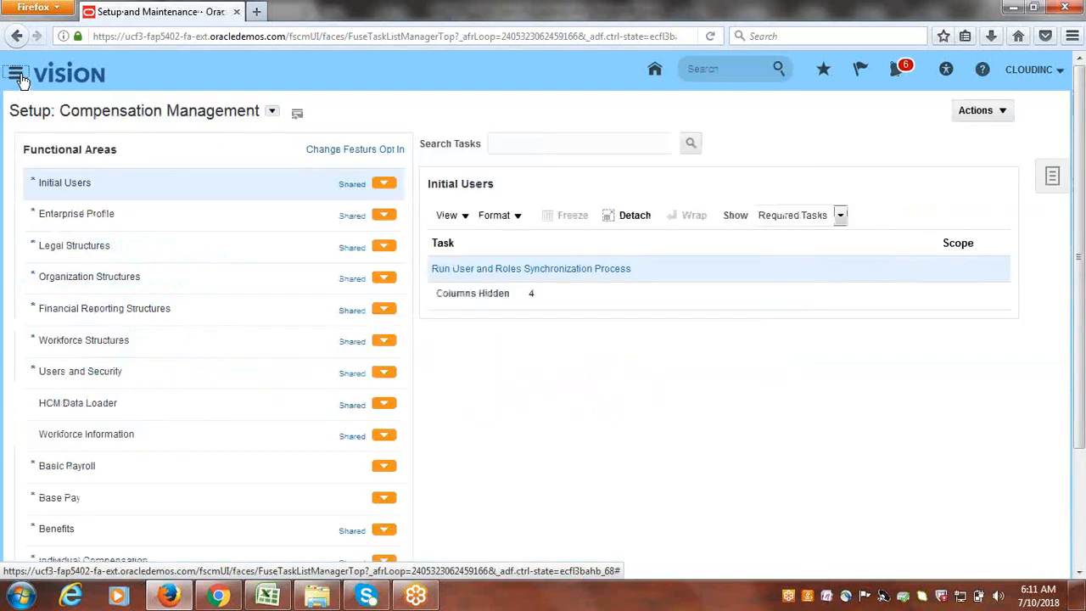
click(21, 77)
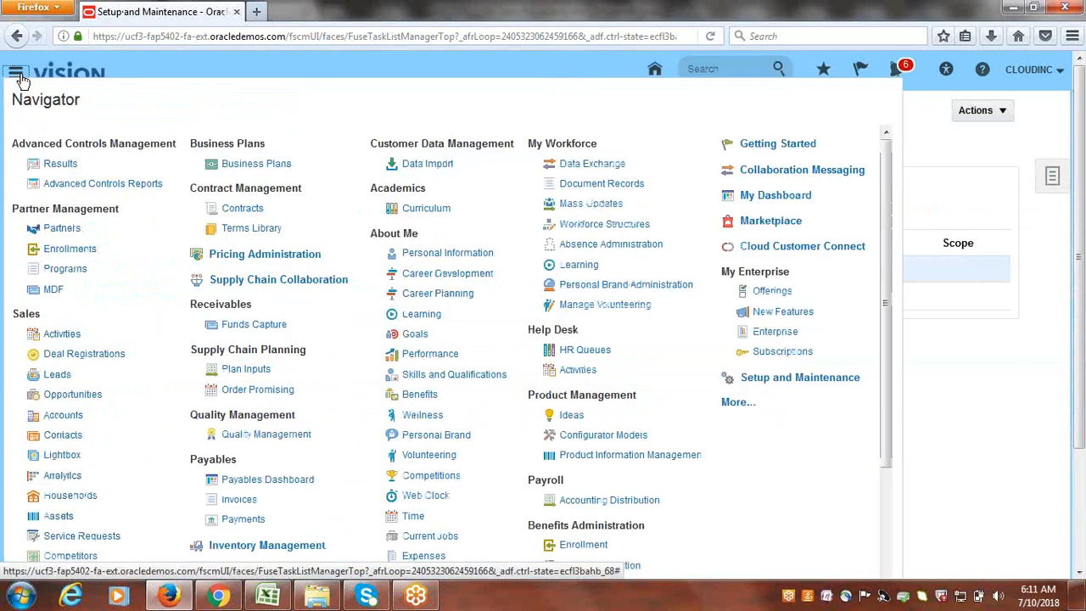
drag(887, 327, 898, 384)
click(739, 342)
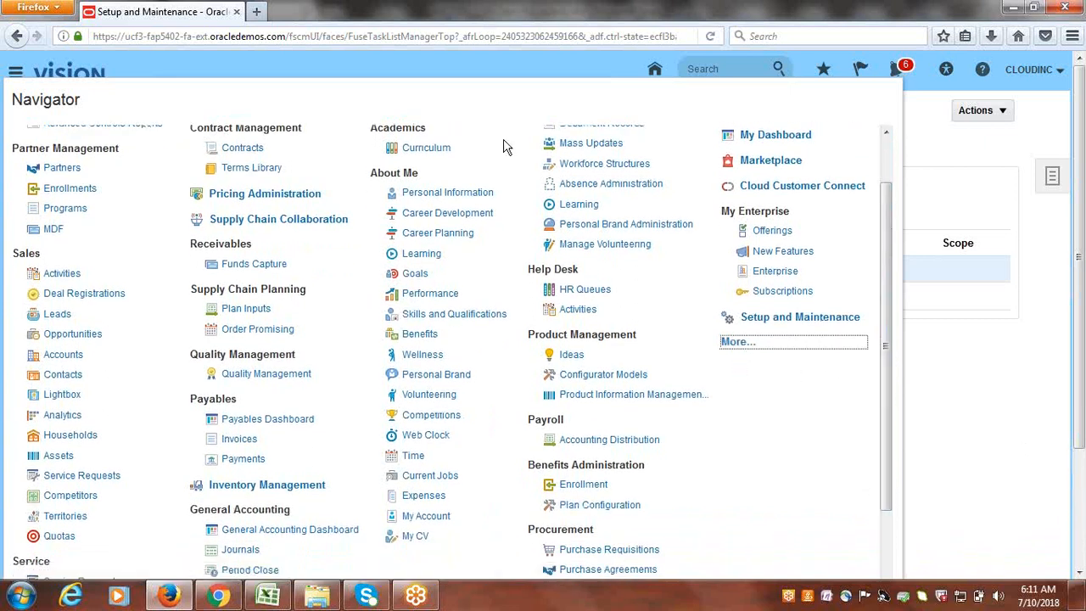
click(122, 508)
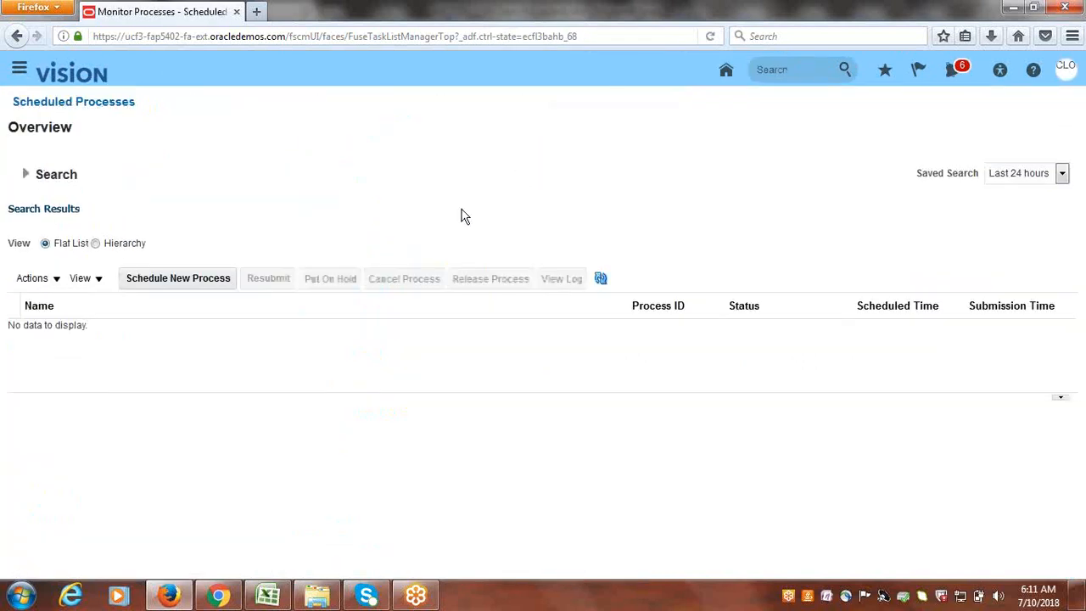
- Find Retrieve Latest LDAP Changes with an LDAP name search and submit it as process 1354093
click(149, 282)
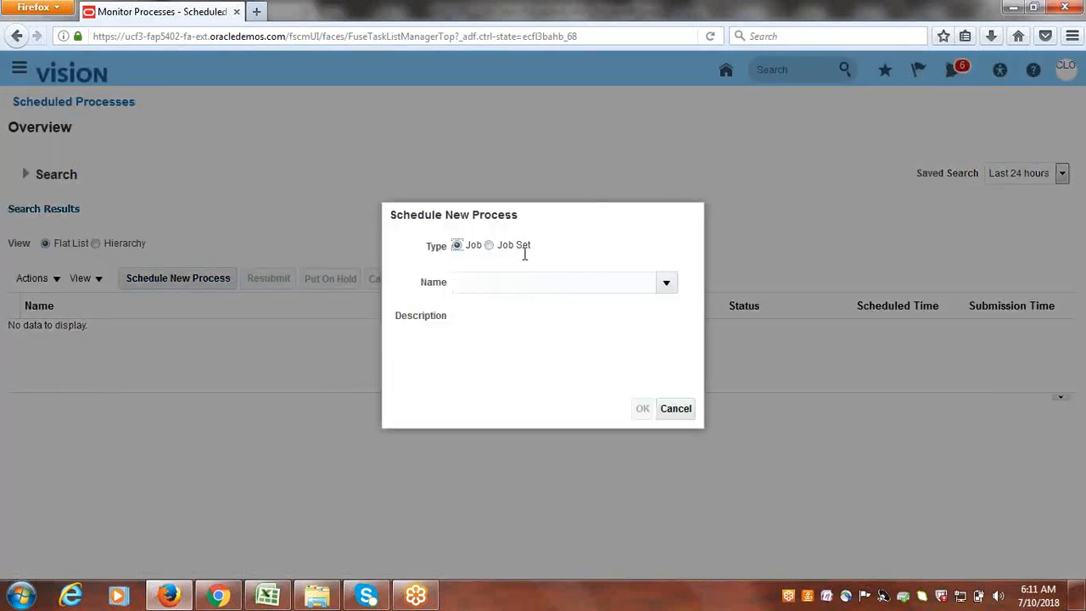
key(Tab)
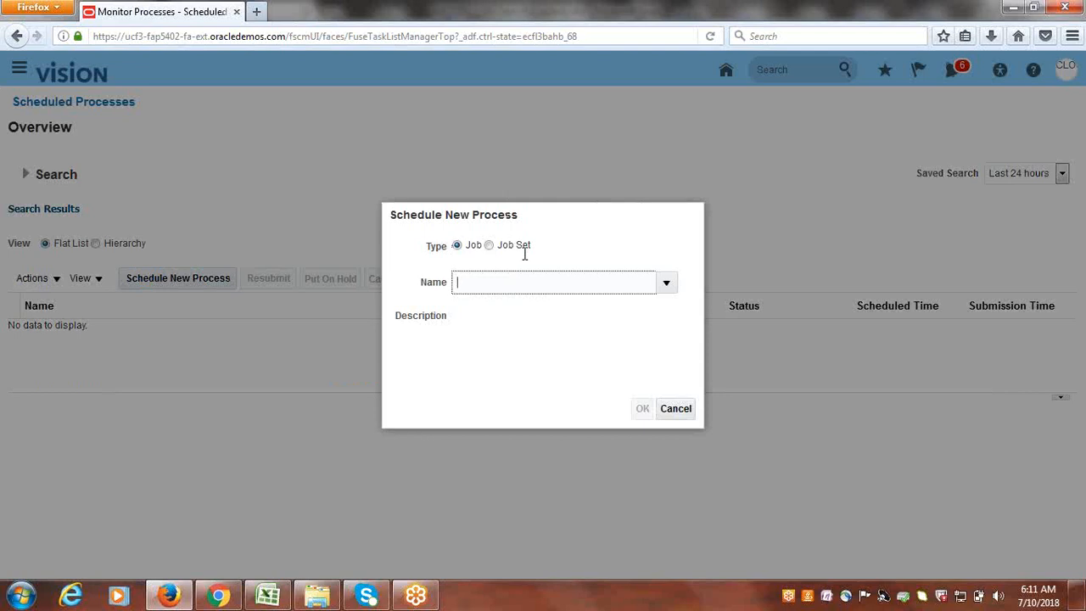
key(Tab)
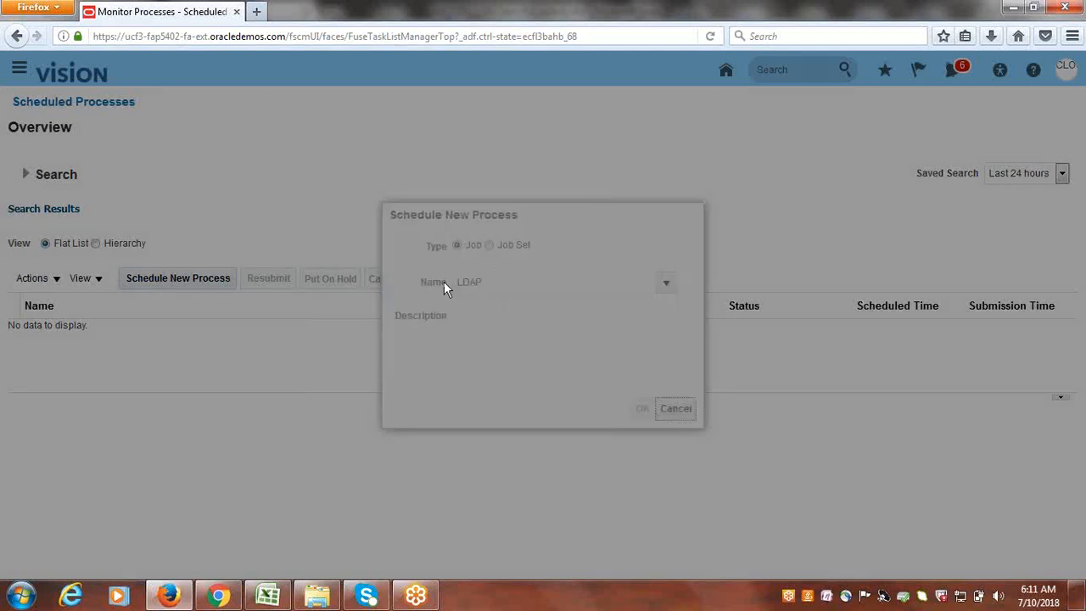
click(596, 223)
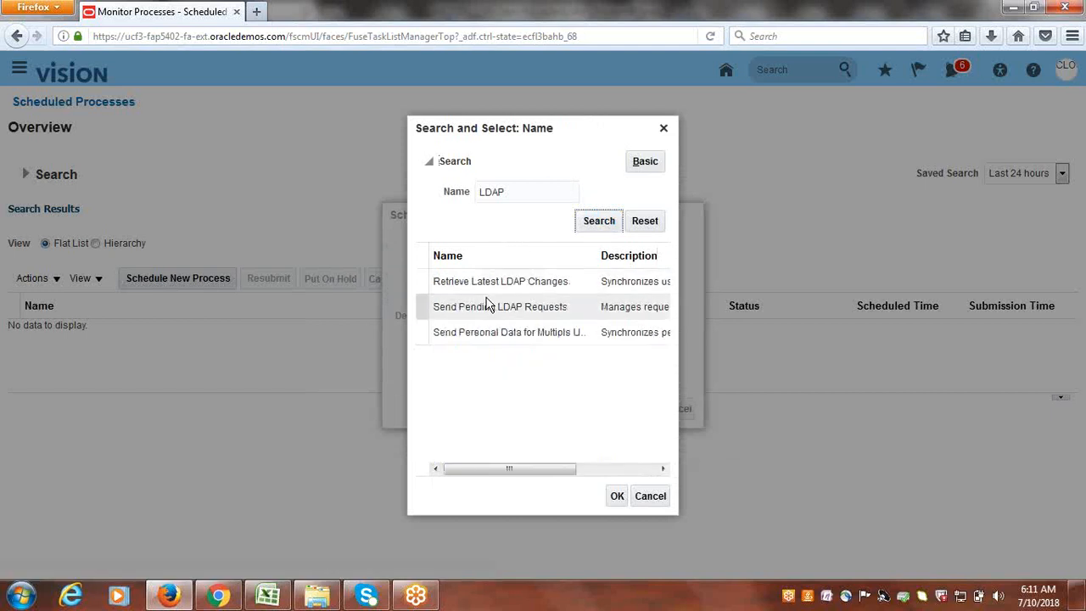
click(484, 282)
click(617, 496)
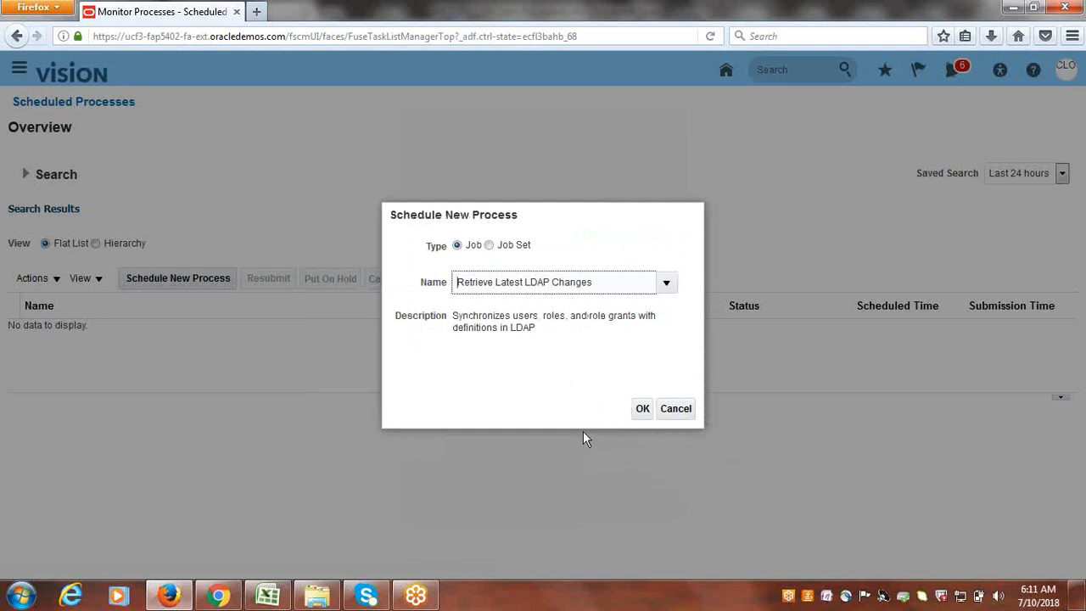
click(838, 21)
click(642, 410)
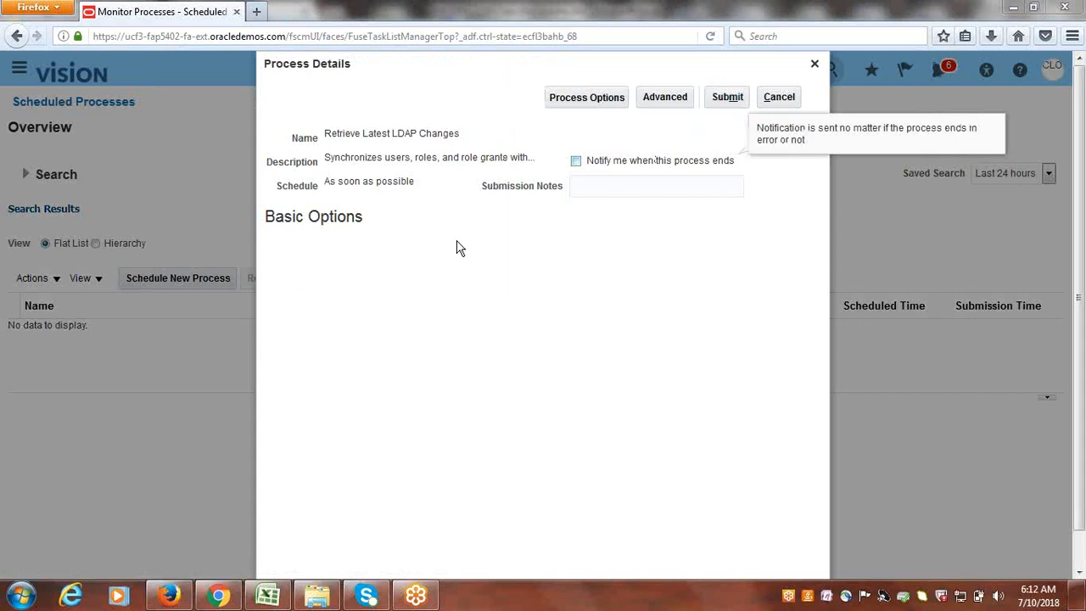
click(728, 98)
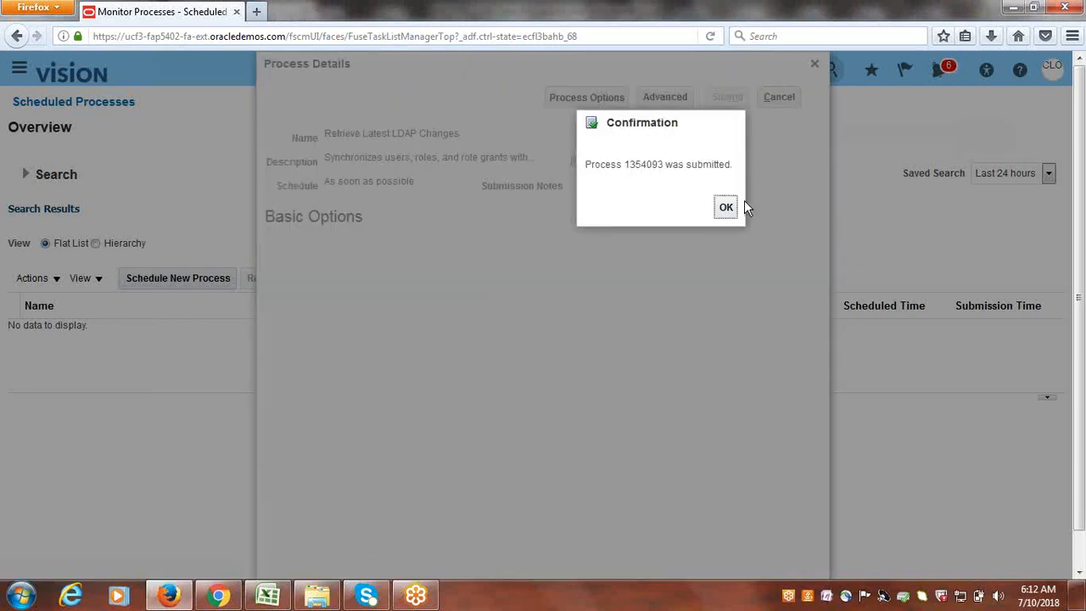
click(730, 207)
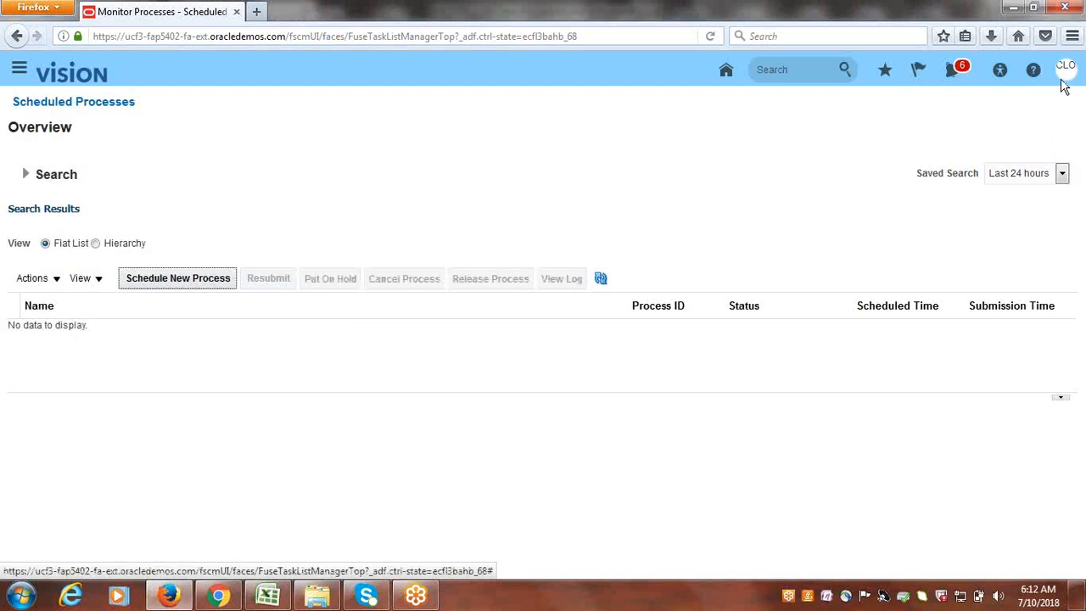
- Refresh the process list until LDAP job 1354093 shows Running
click(601, 279)
click(601, 281)
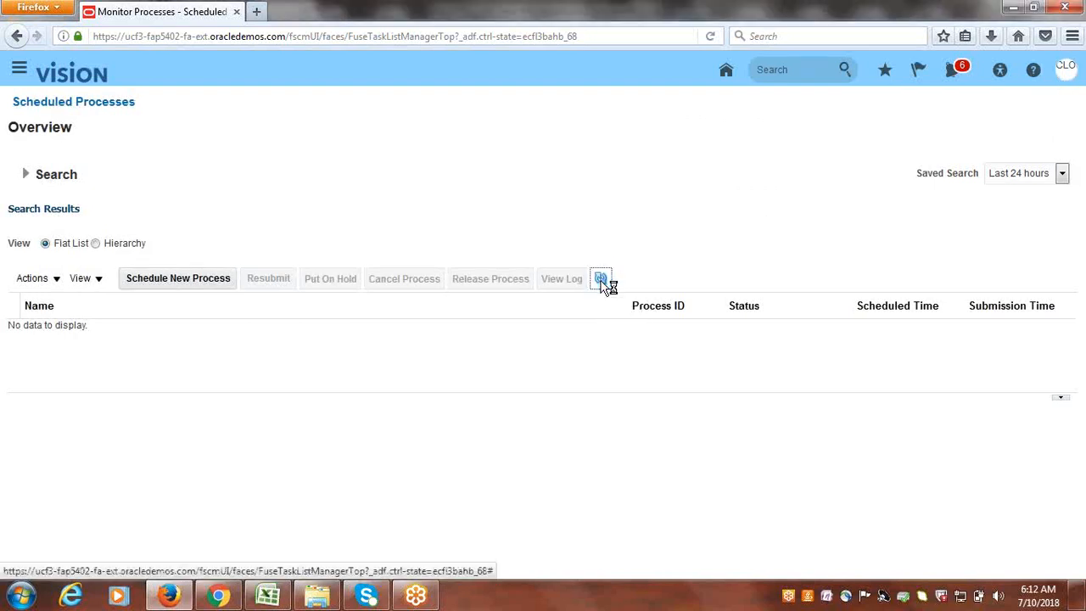
click(601, 281)
click(601, 281)
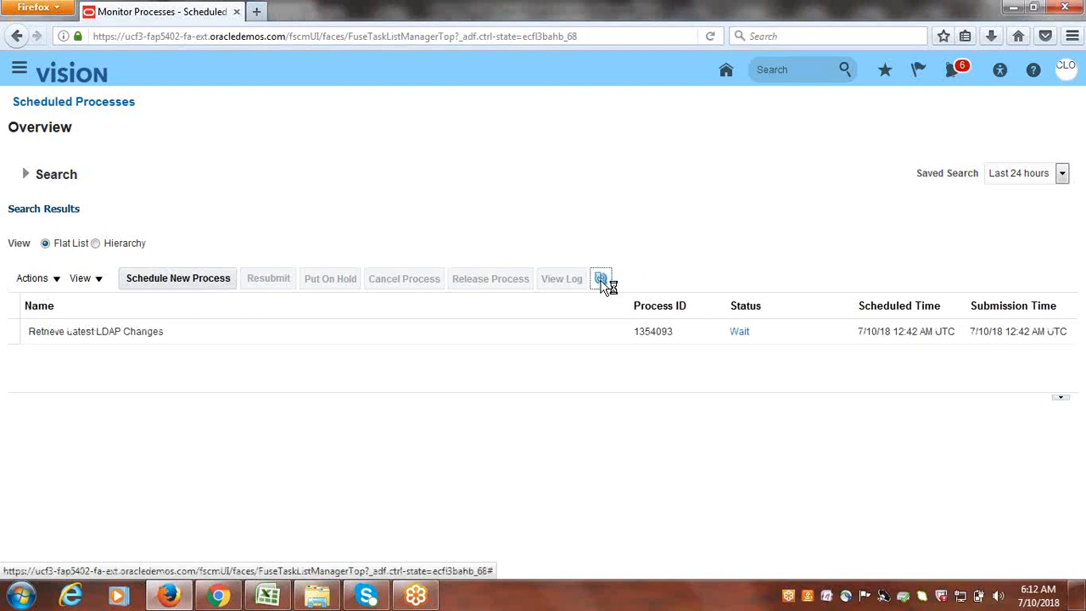
click(602, 281)
click(602, 281)
click(601, 281)
click(601, 281)
click(602, 281)
click(601, 281)
click(601, 280)
click(601, 280)
click(601, 280)
click(602, 283)
click(603, 284)
click(602, 282)
click(603, 282)
click(280, 597)
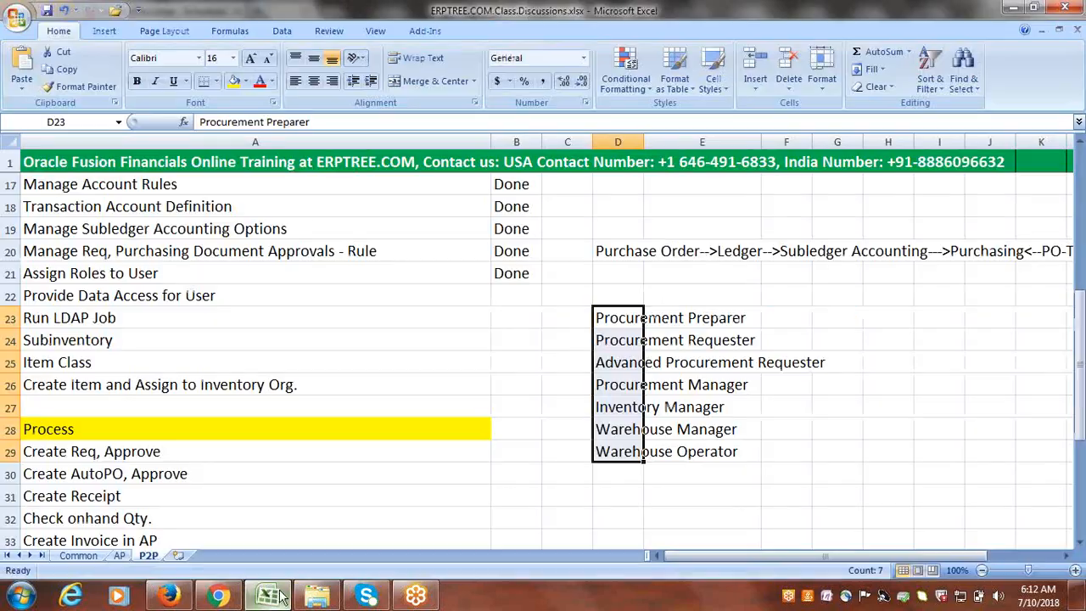
- Mark the Provide Data Access for User task as Done in the checklist
click(146, 295)
key(Tab)
text(Done)
key(Return)
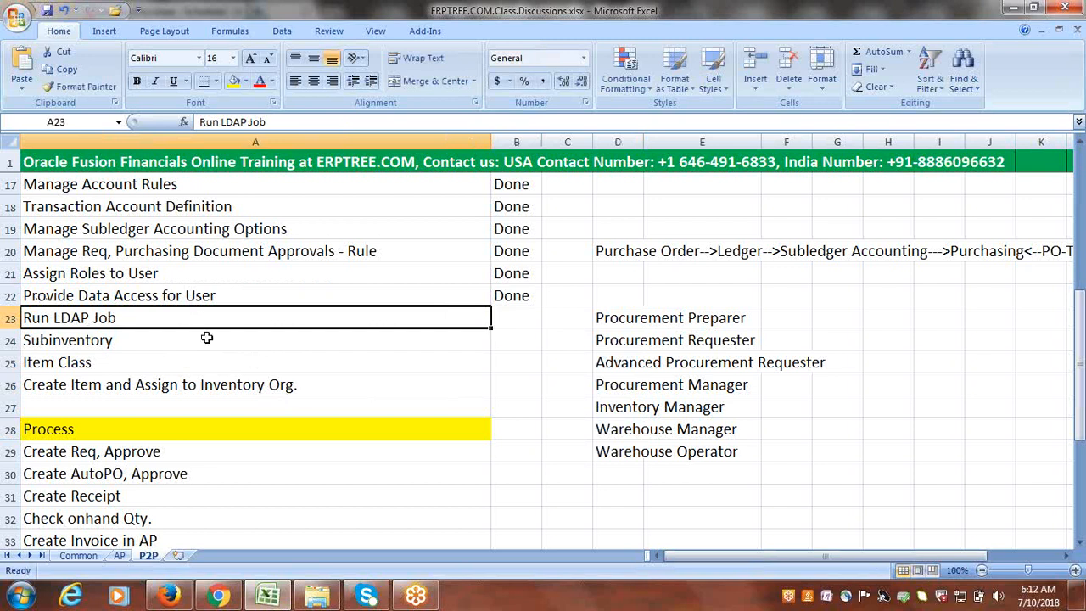
- Mark Run LDAP Job as Done in B23 and save the workbook
key(Tab)
text(D)
key(Tab)
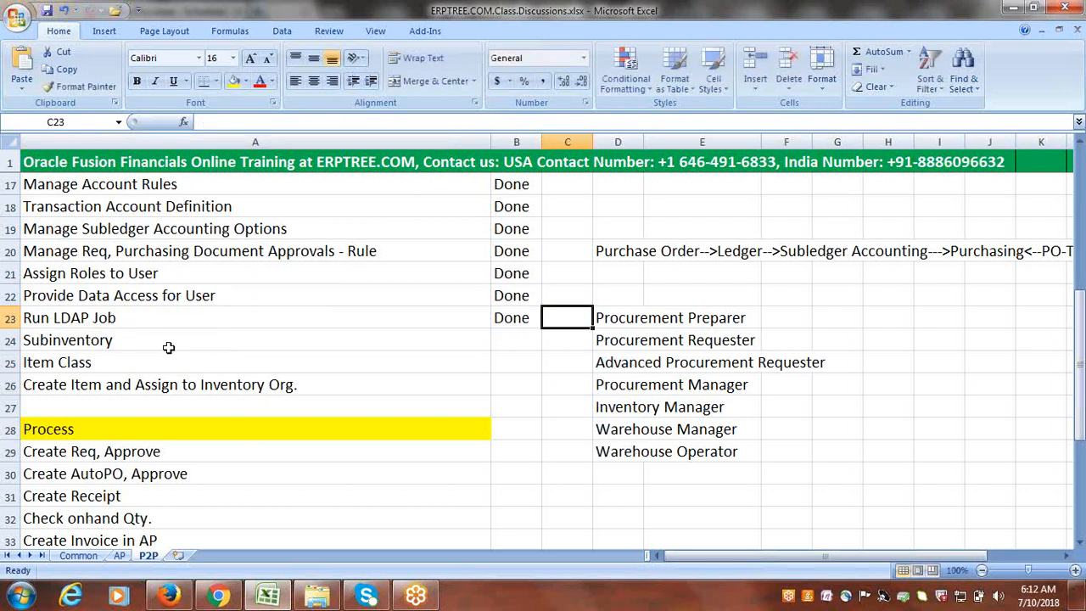
click(114, 317)
key(ctrl+s)
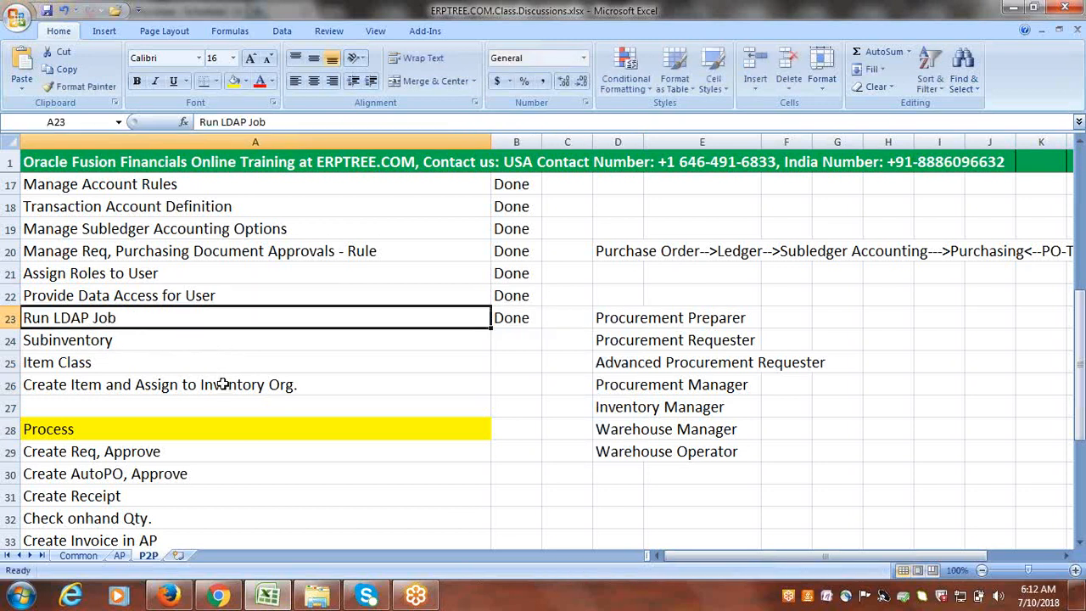
click(147, 341)
key(ctrl+s)
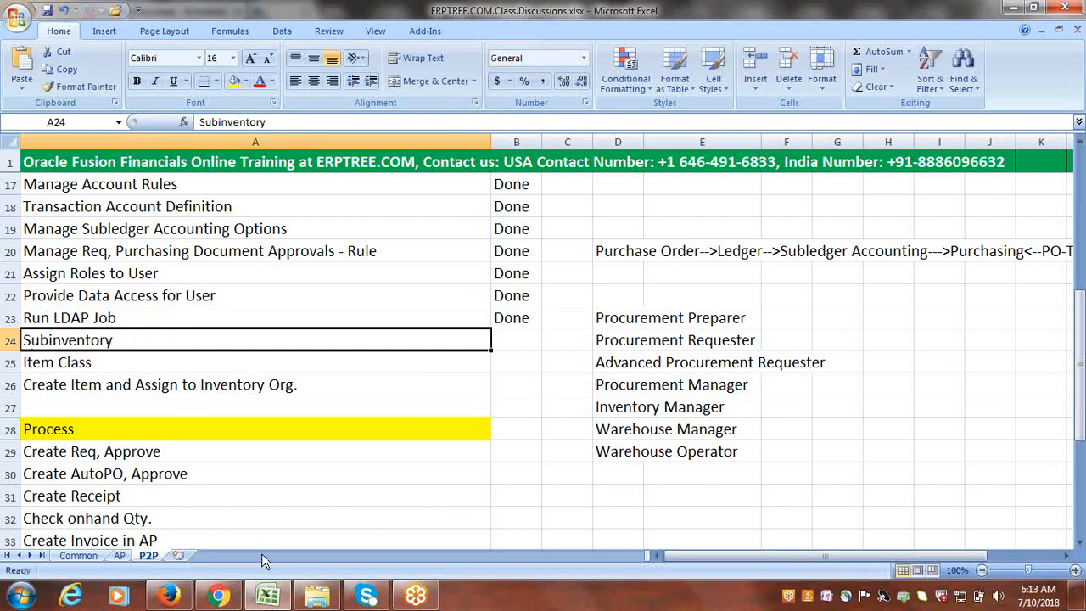
- Go to Setup and Maintenance, open Manage Implementation Projects, and open the Cloudinc Implementation Project
click(172, 598)
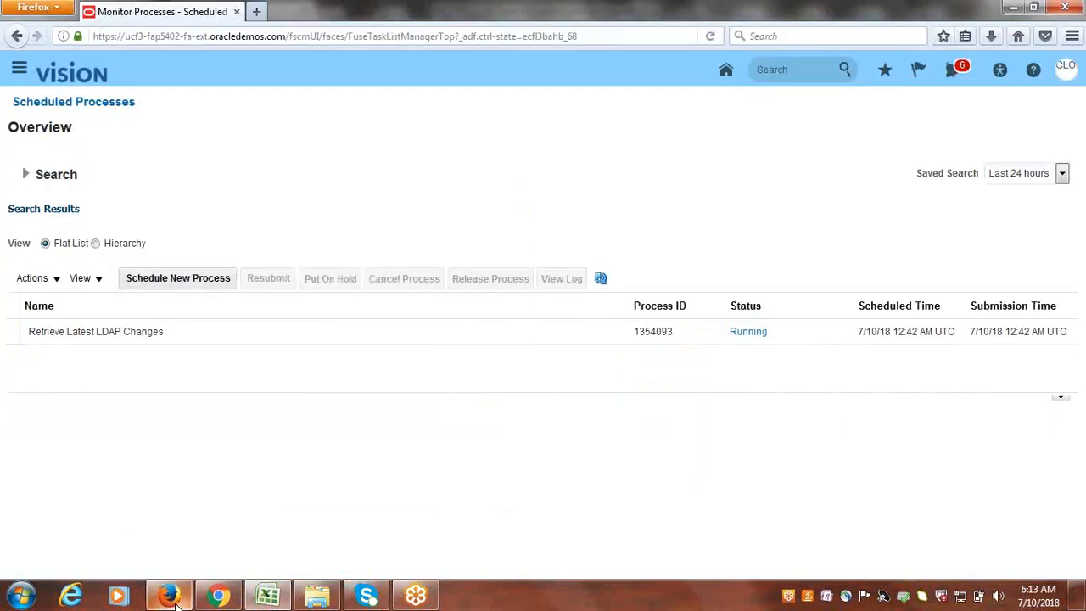
click(1067, 71)
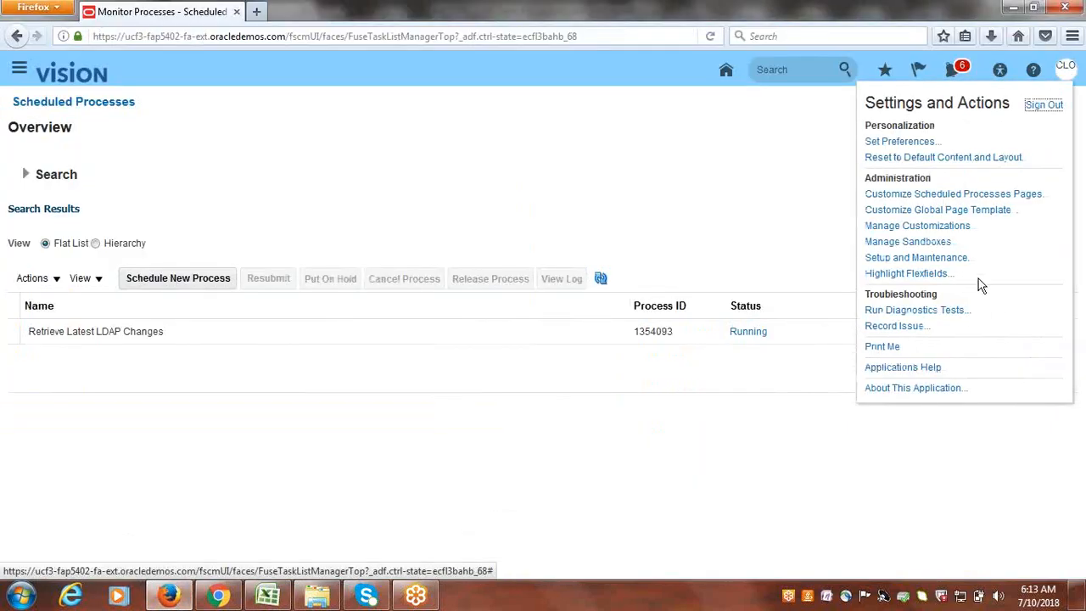
click(961, 258)
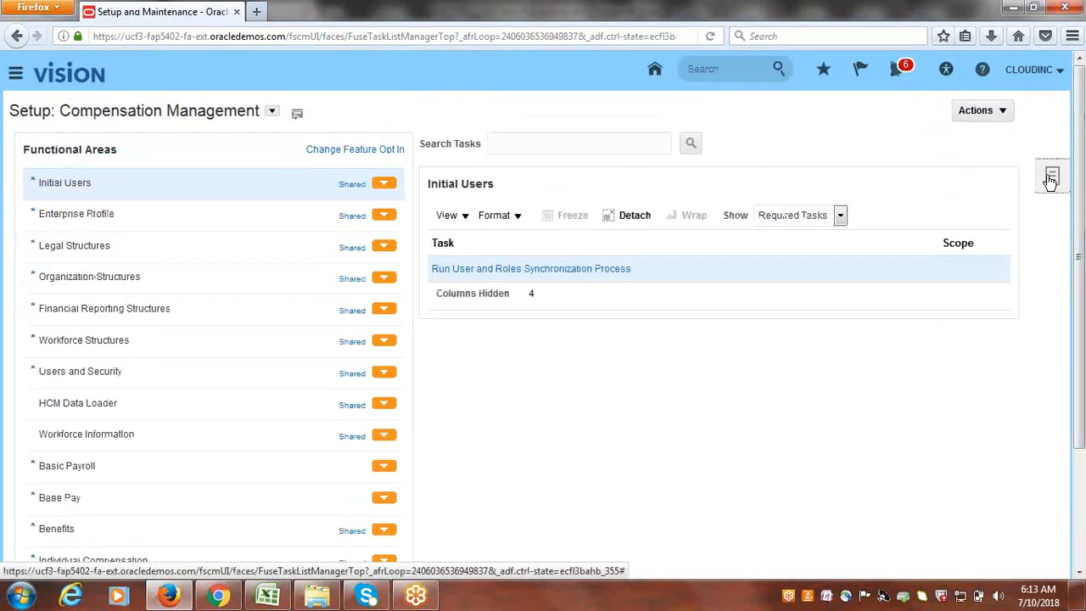
click(1050, 180)
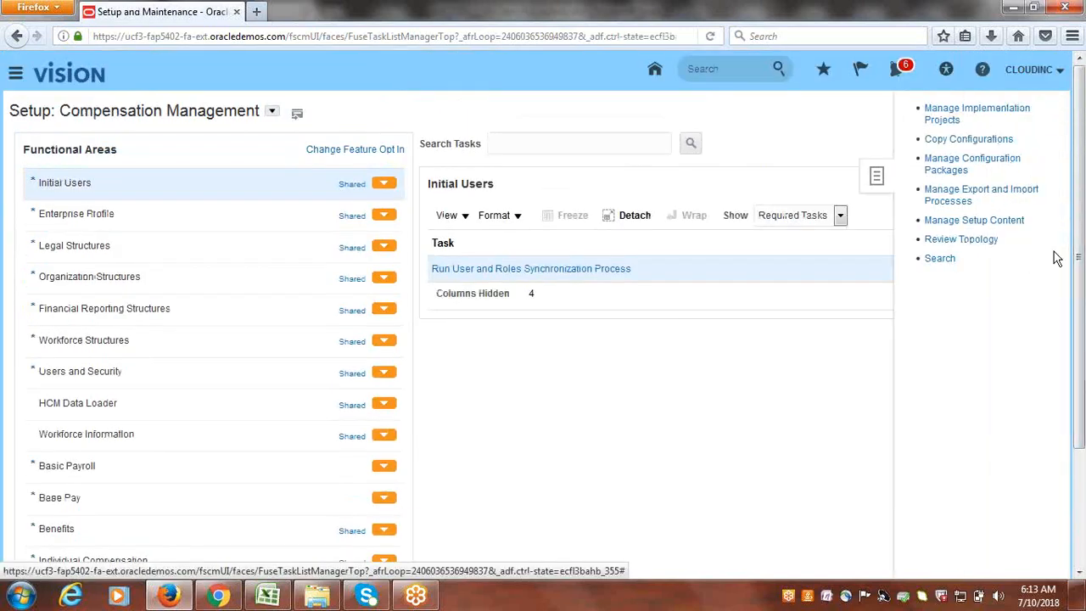
click(946, 113)
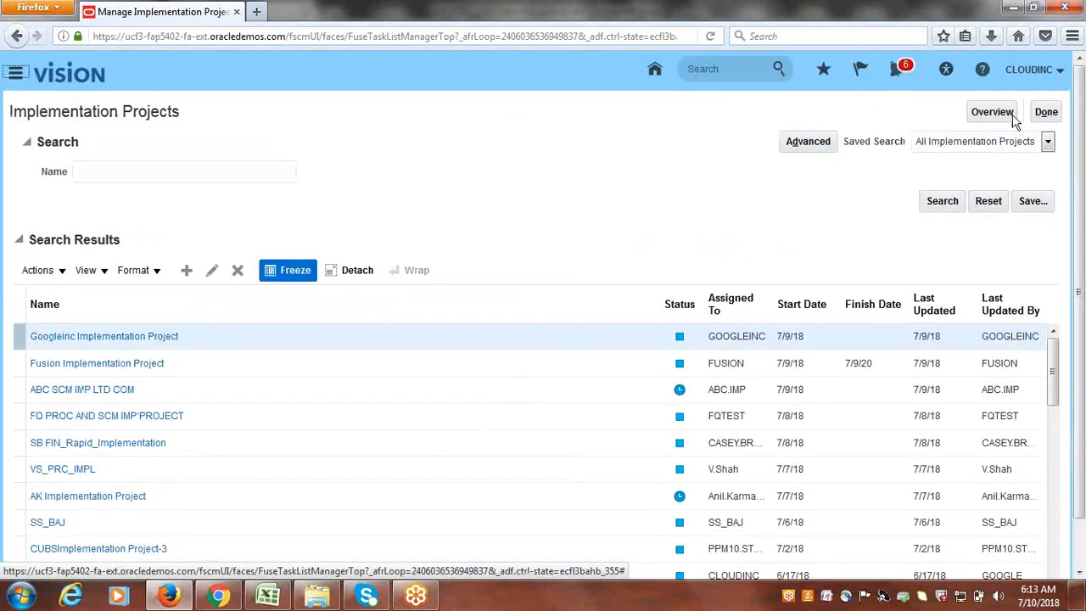
click(1014, 118)
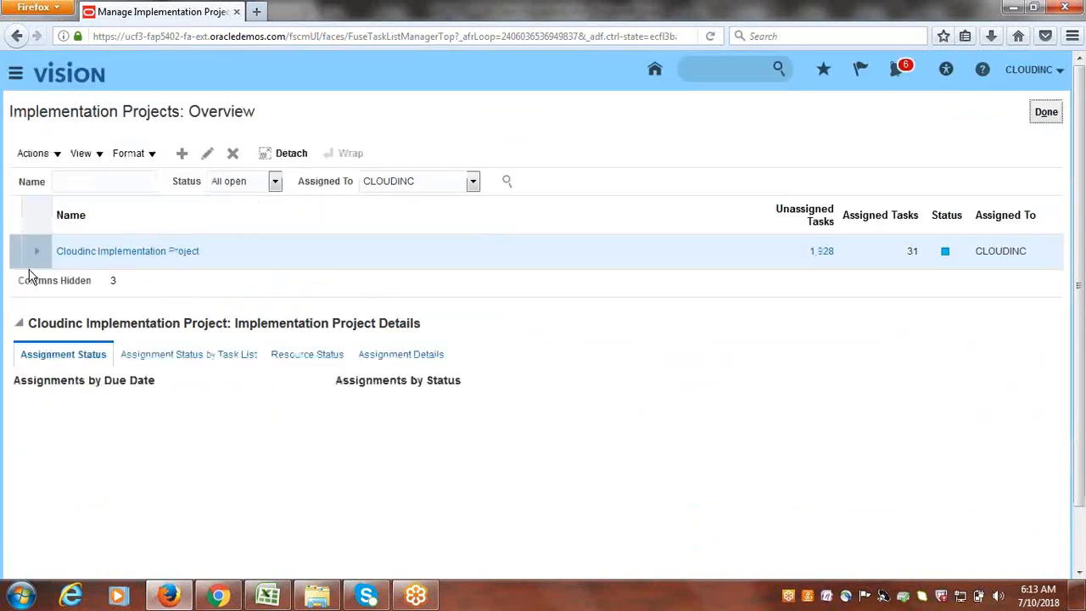
click(145, 253)
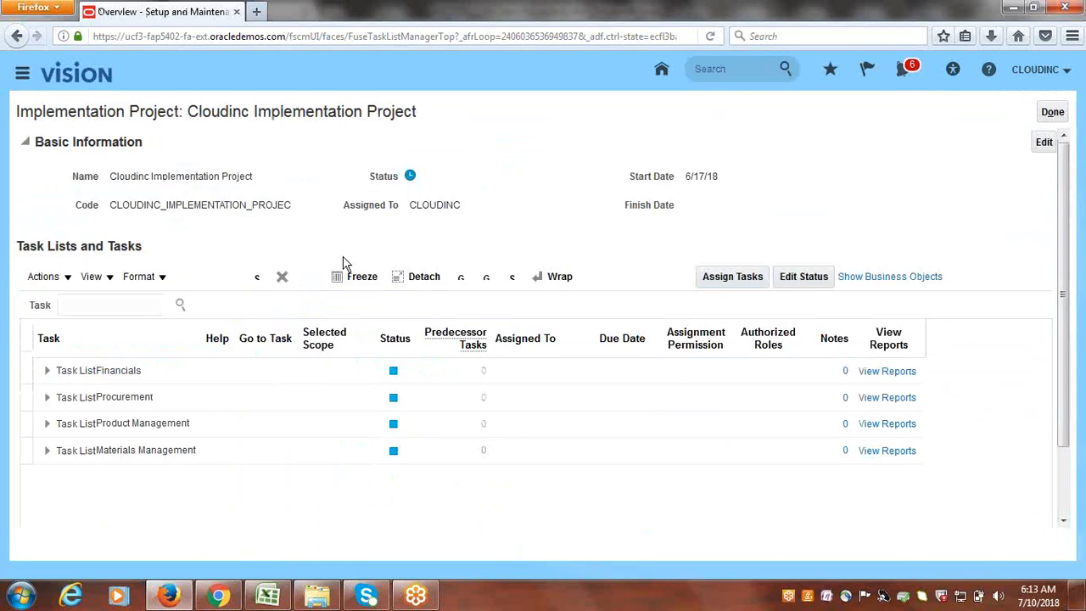
- Search the Cloudinc project tasks for SUBINV and launch Manage Subinventories and Locators
click(109, 304)
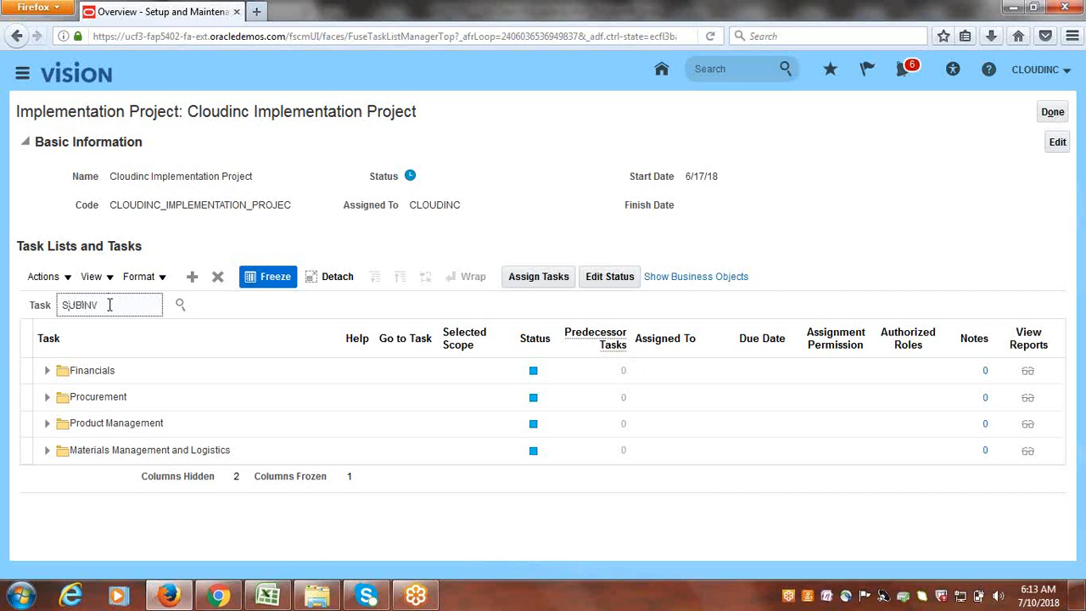
key(Return)
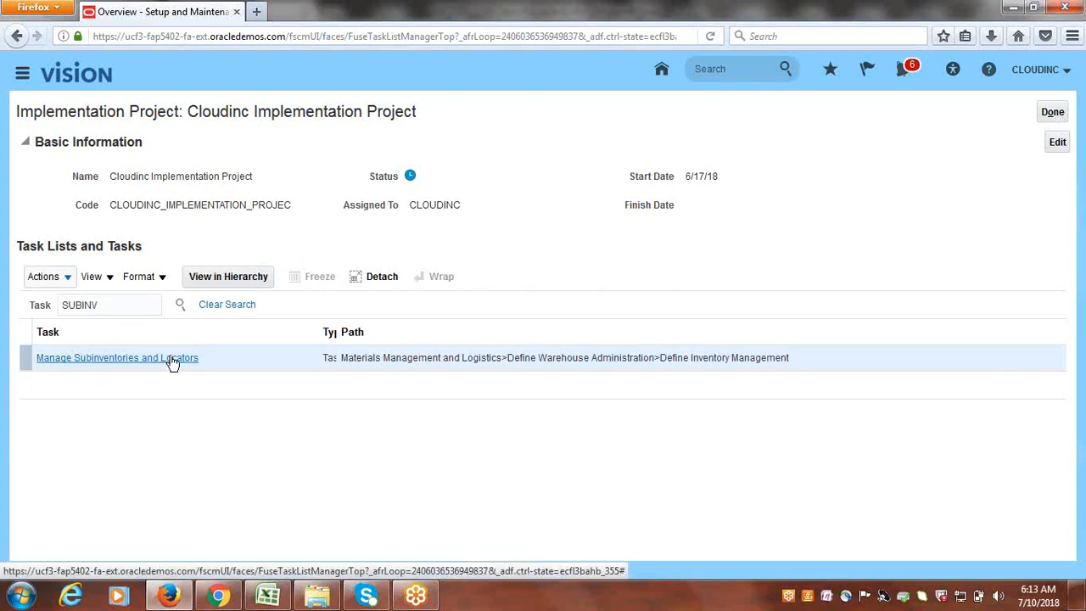
click(107, 363)
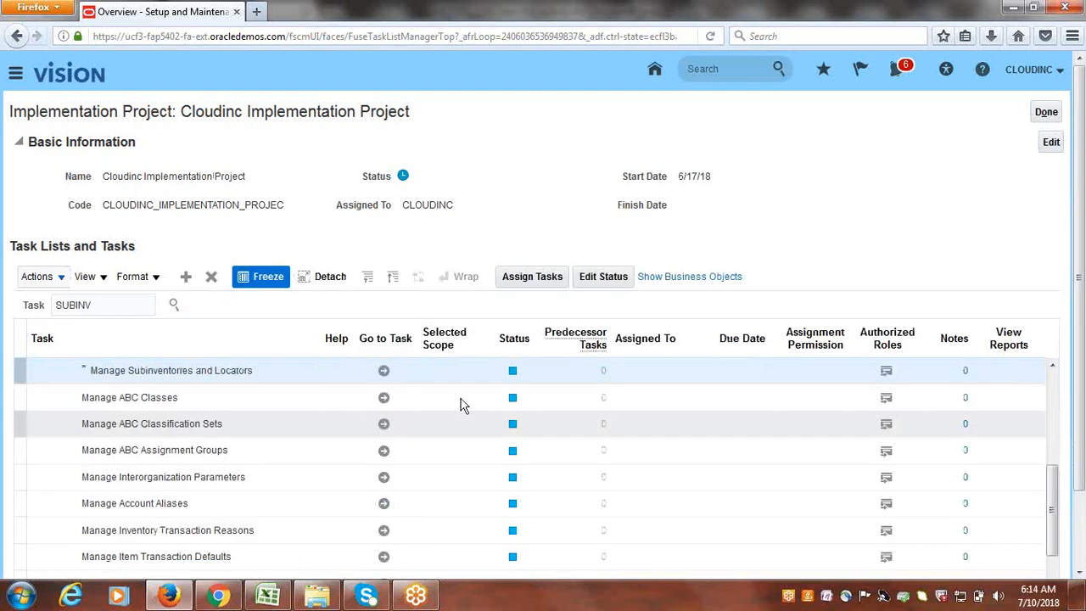
drag(1053, 543, 1058, 514)
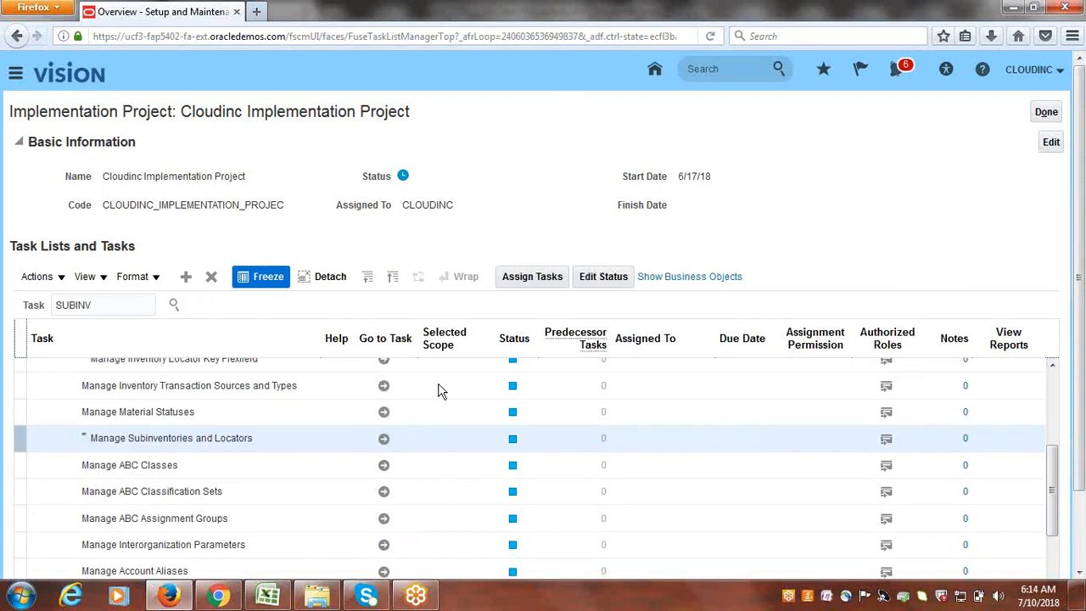
click(384, 441)
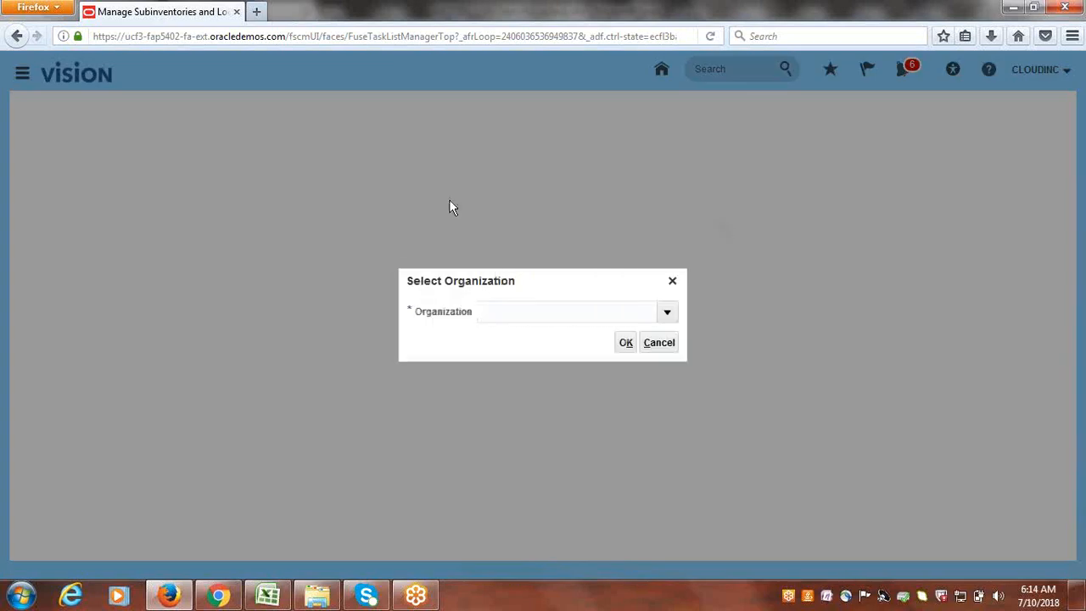
- Search for and select organization CUS, Cloudinc US Inventory, and confirm it
click(669, 316)
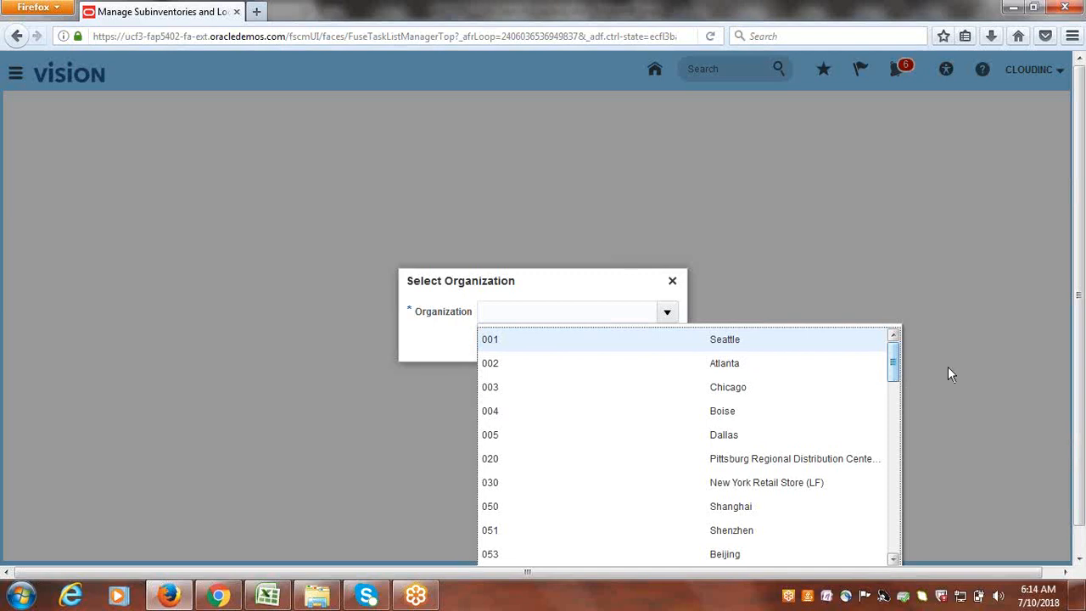
scroll(1084, 391, down, 1)
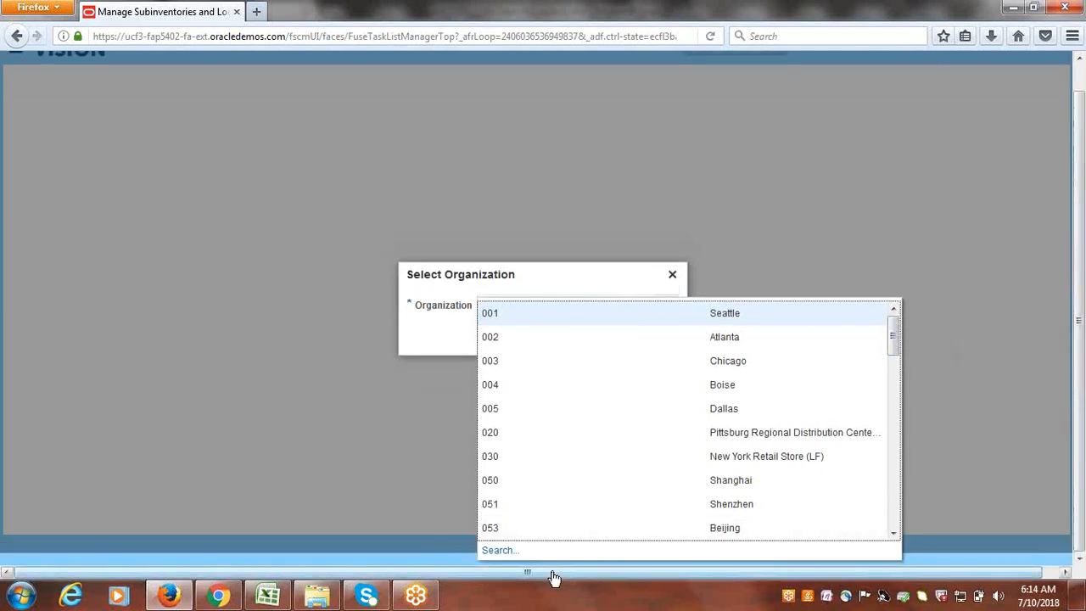
click(497, 550)
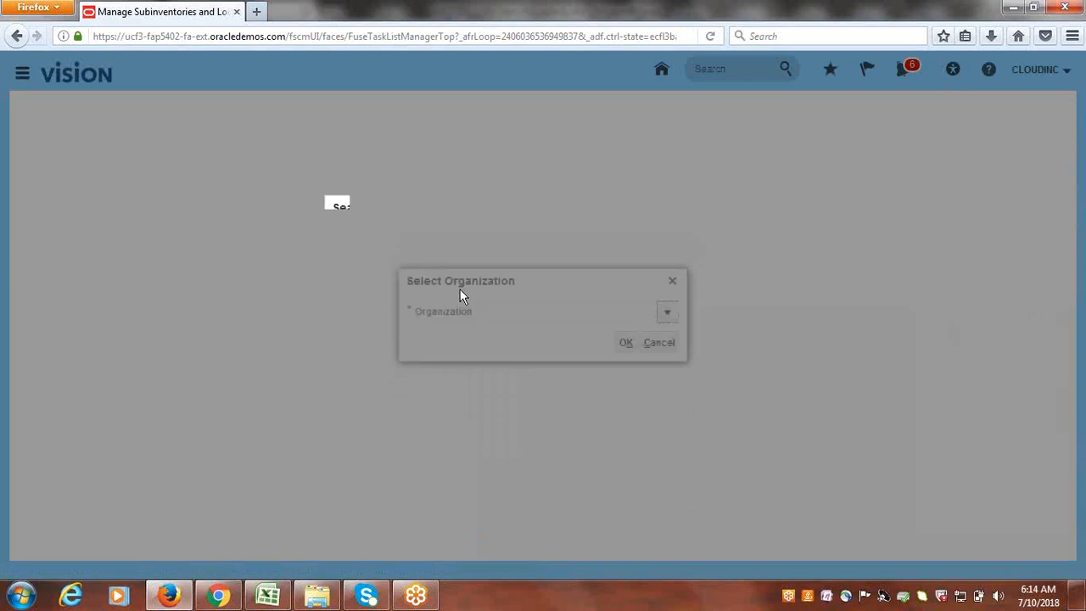
click(497, 270)
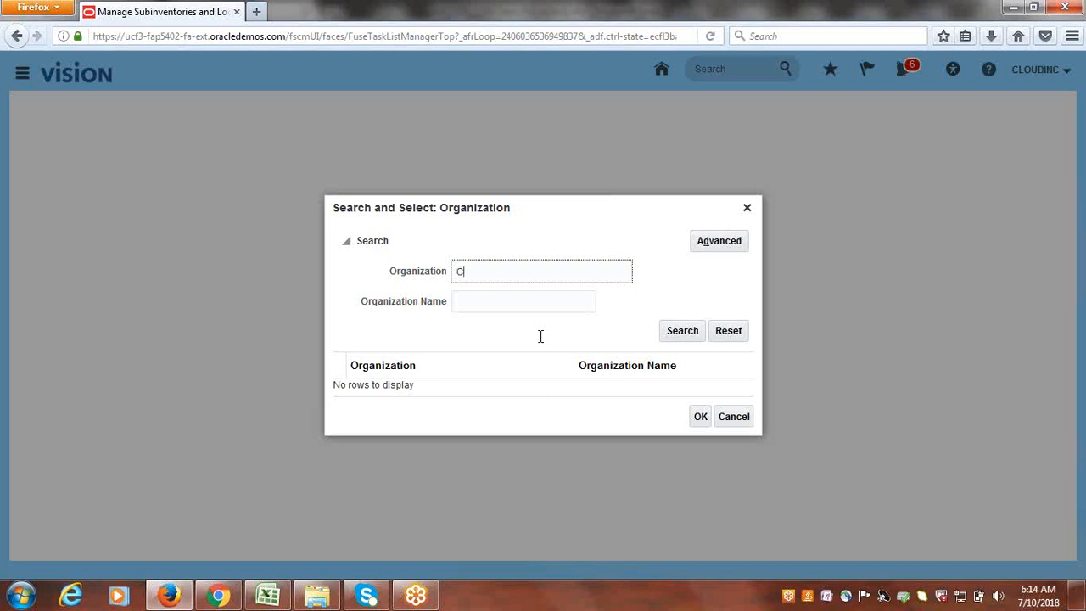
click(689, 329)
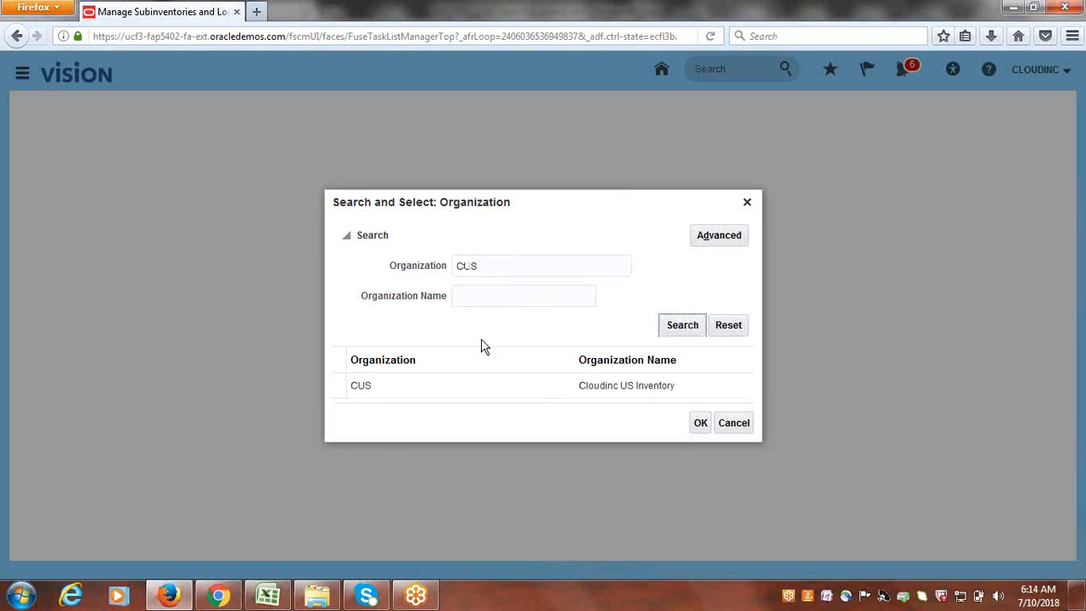
click(402, 383)
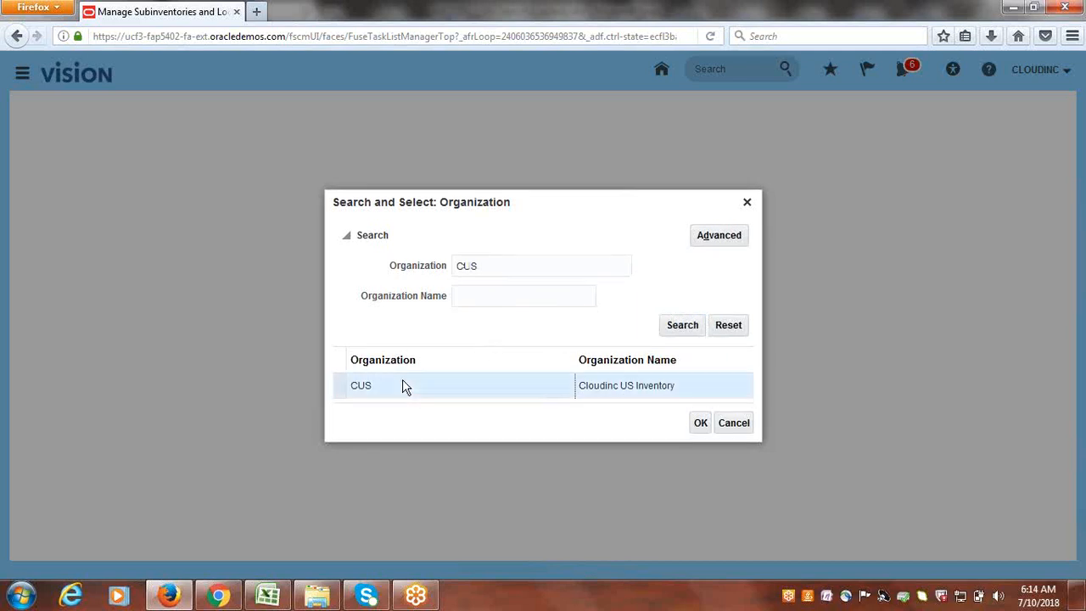
click(701, 424)
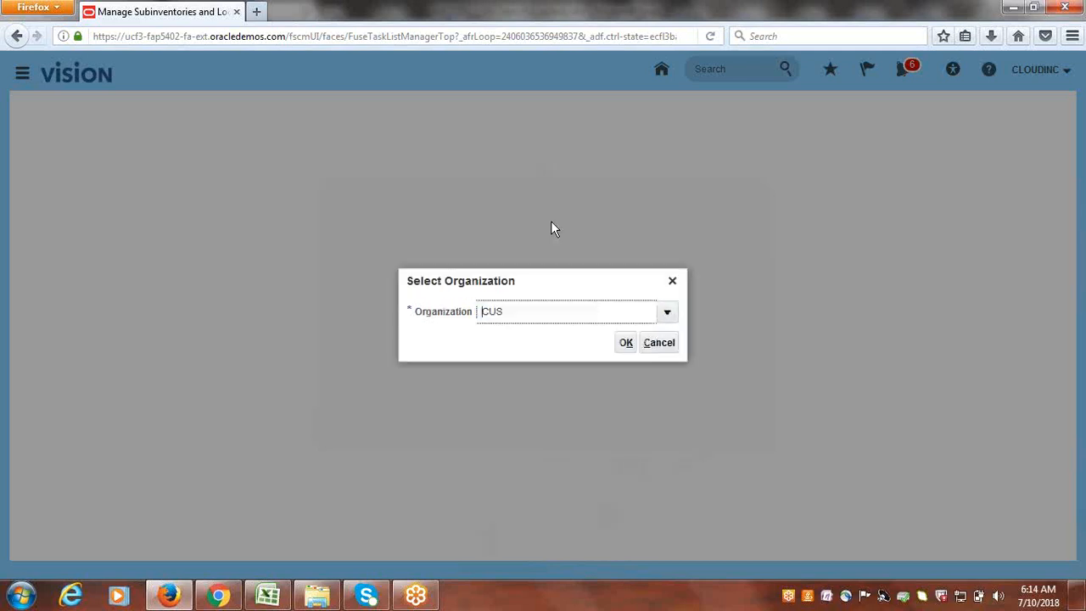
click(624, 346)
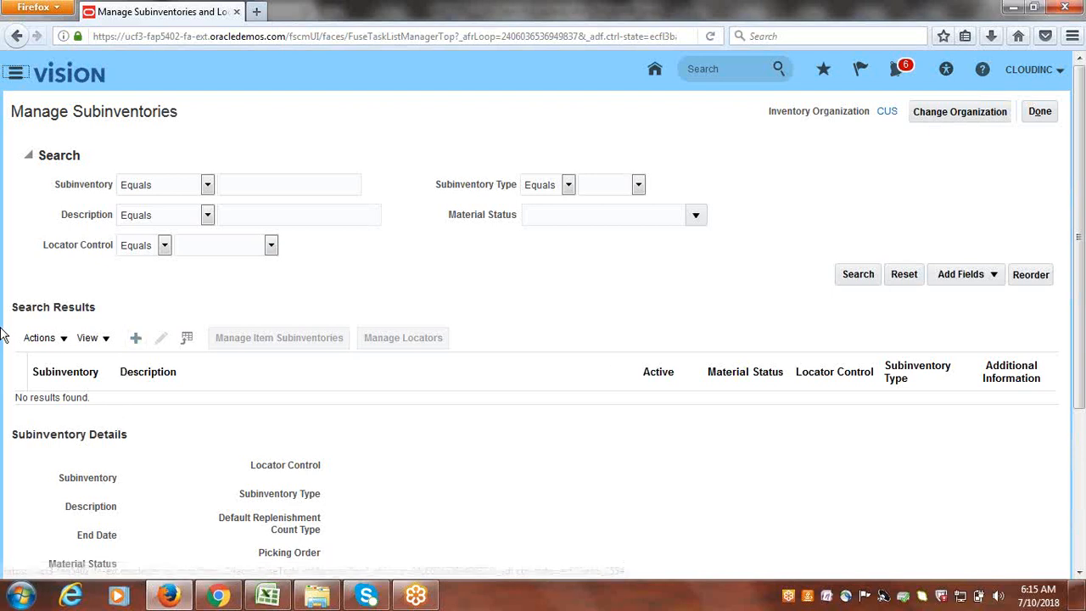
- Create and save the active Storage subinventory Subinv1, then return to the project tasks
click(132, 342)
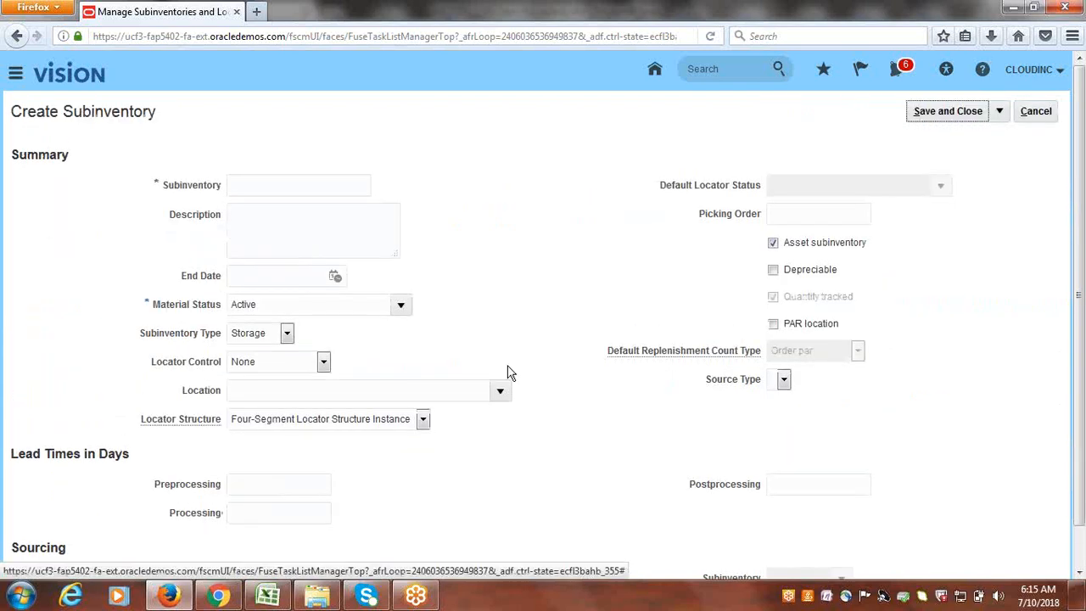
click(339, 186)
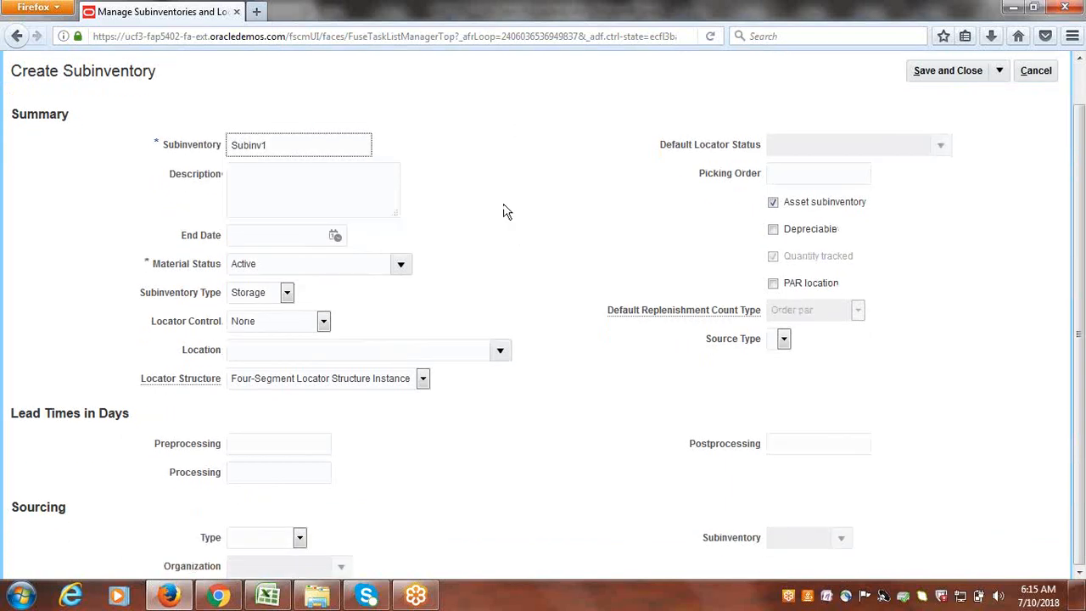
click(934, 115)
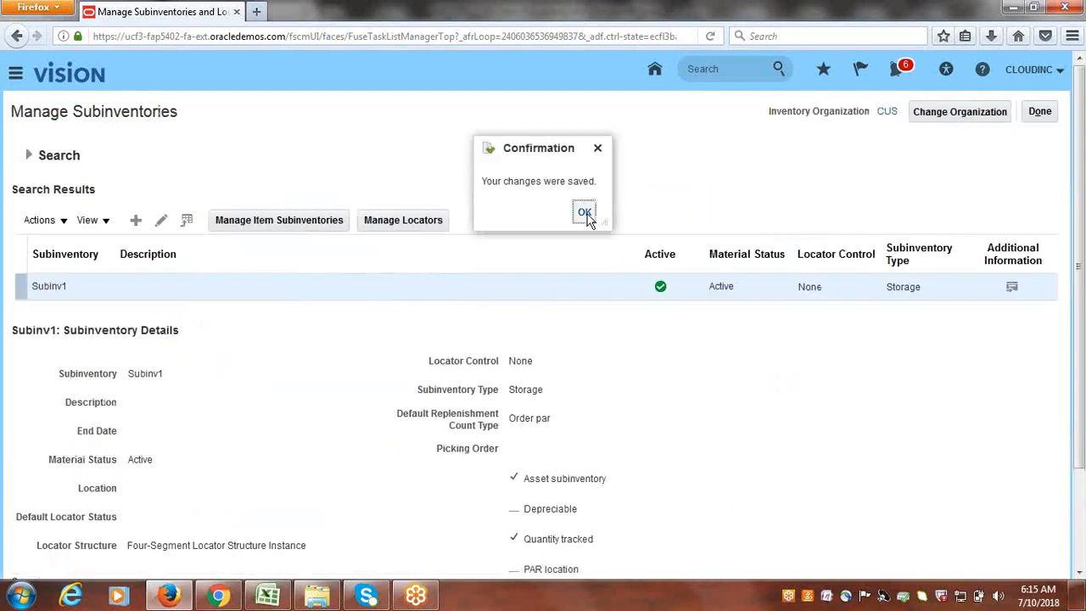
click(585, 213)
click(1040, 113)
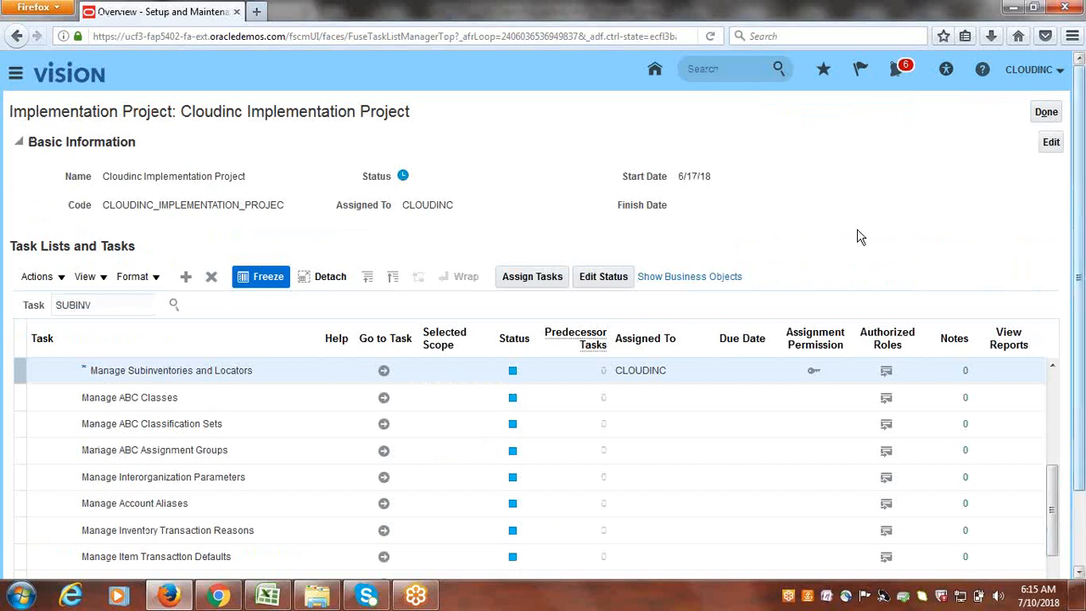
click(277, 601)
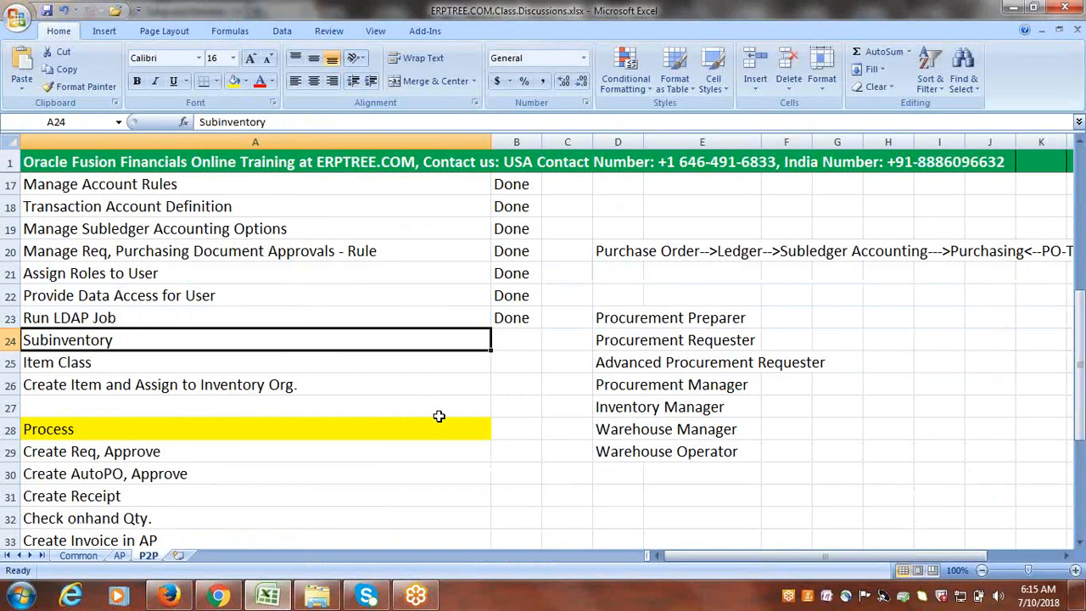
- Enter Done in B24 beside the Subinventory task
key(Tab)
text(Done)
key(Tab)
click(136, 363)
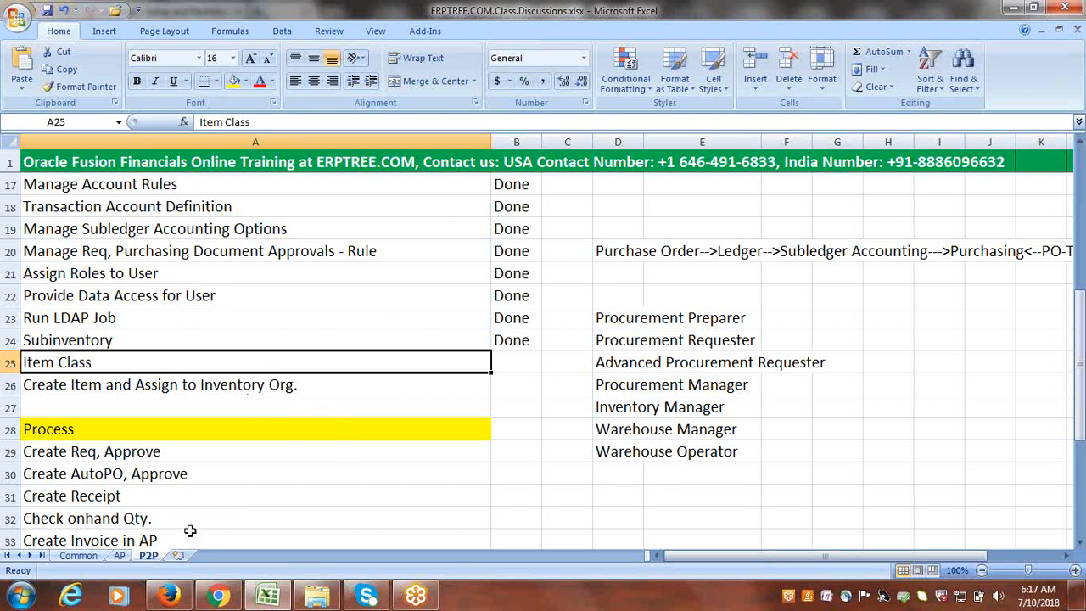
- Return to the Oracle implementation project and close the stray blank browser window
click(168, 597)
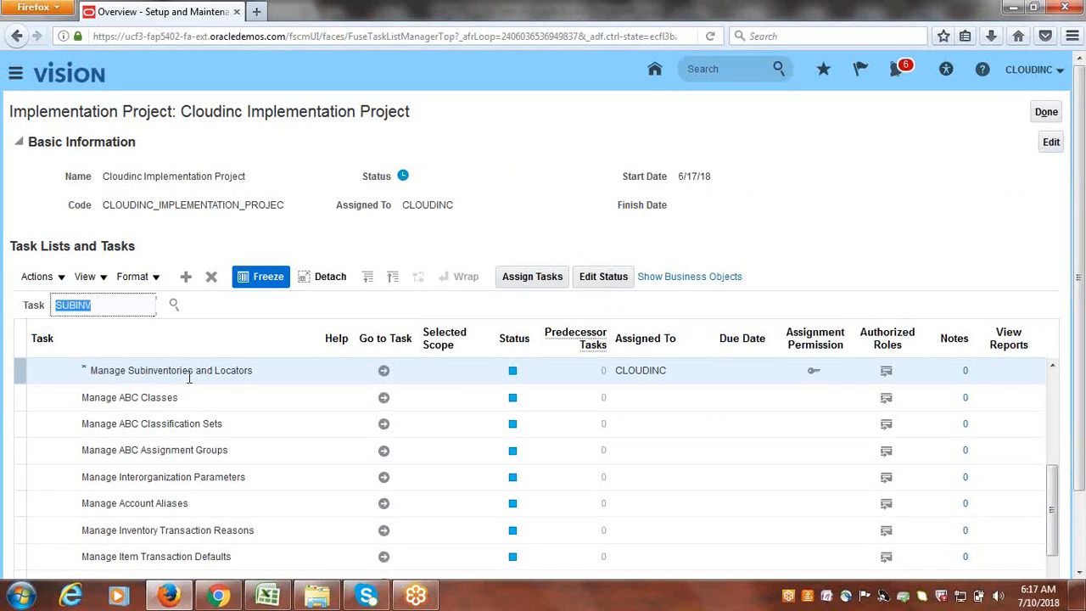
text(i)
key(ctrl+n)
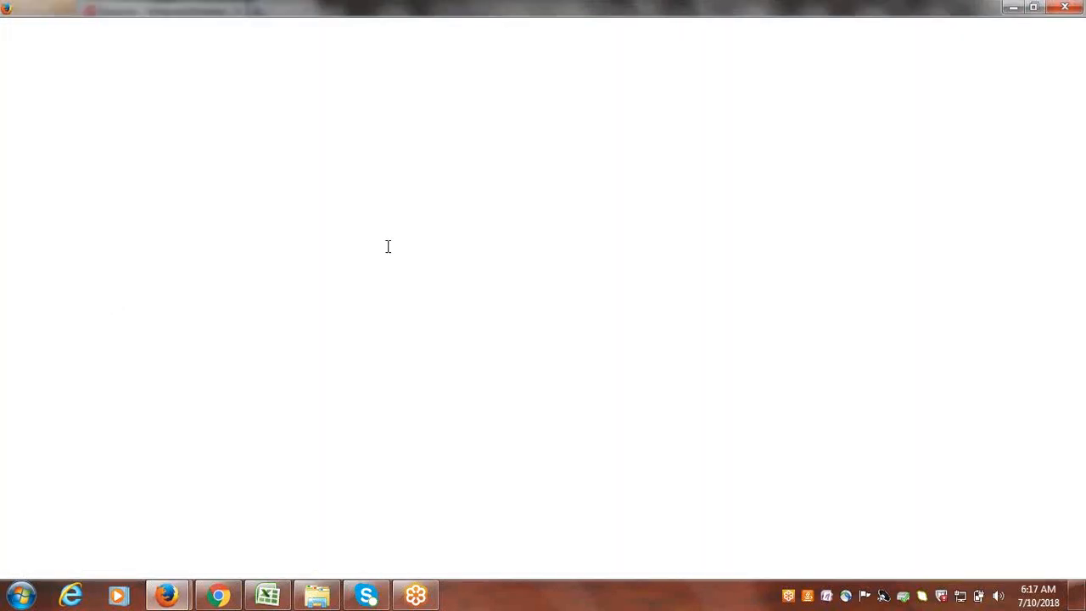
key(ctrl+shift+i)
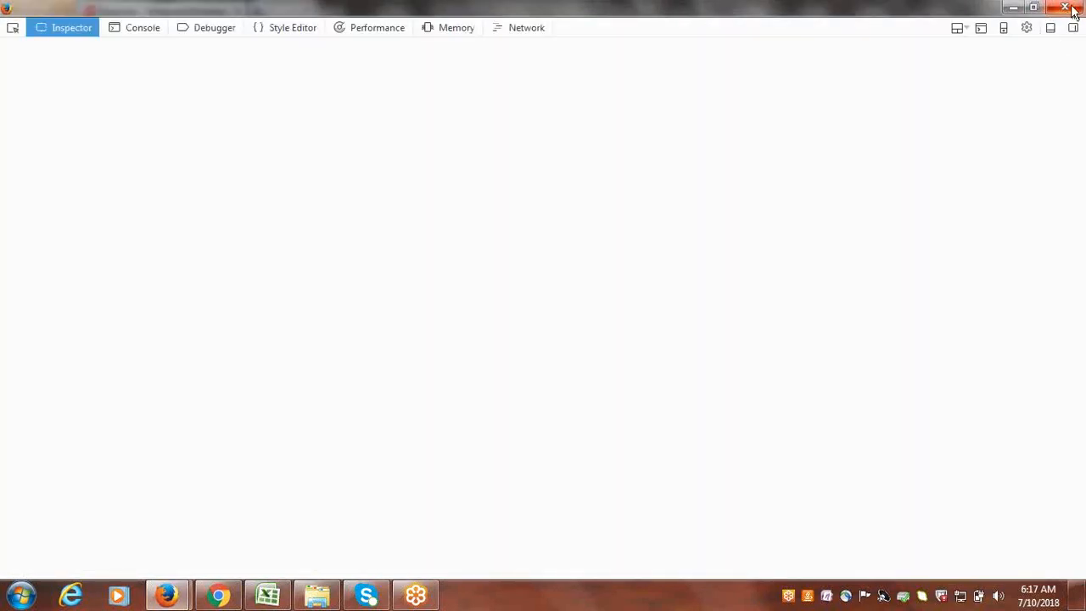
click(1065, 7)
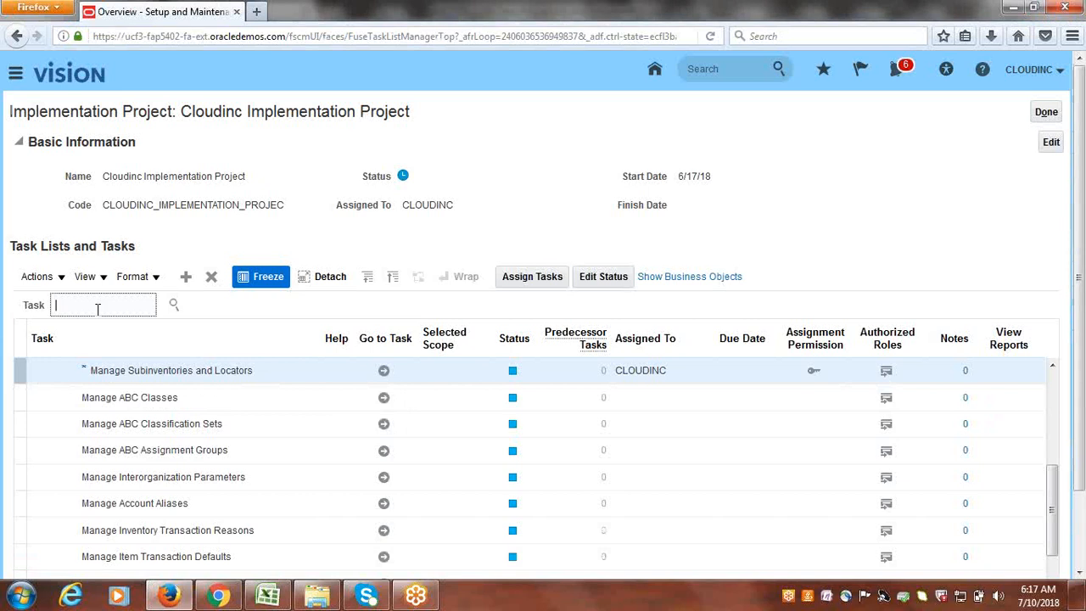
- Filter the project tasks by 'Item Class' and select Manage Item Classes
text(Item Class)
key(Return)
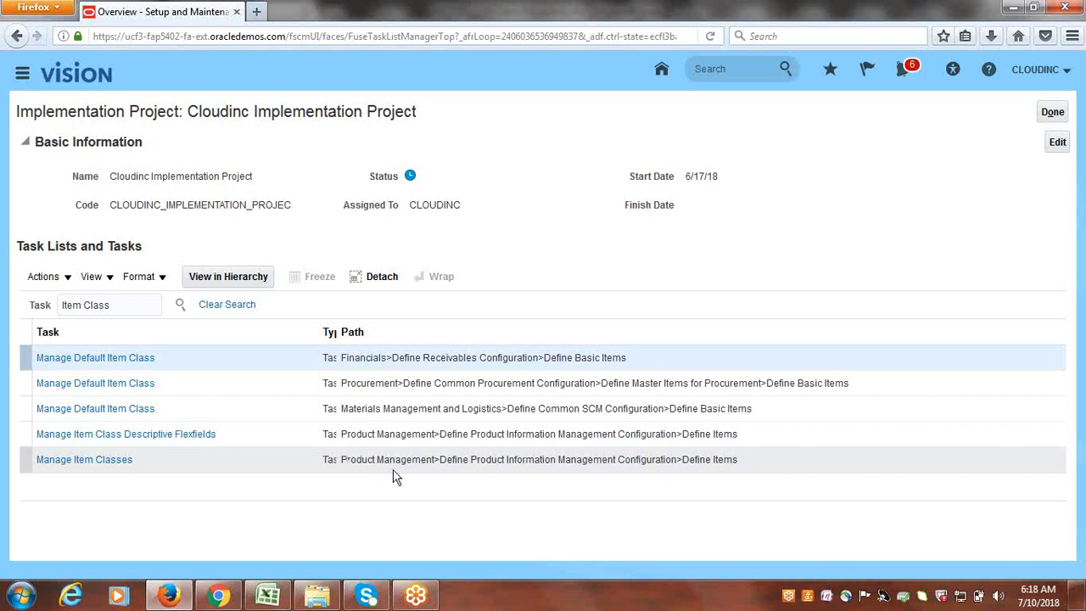
click(434, 462)
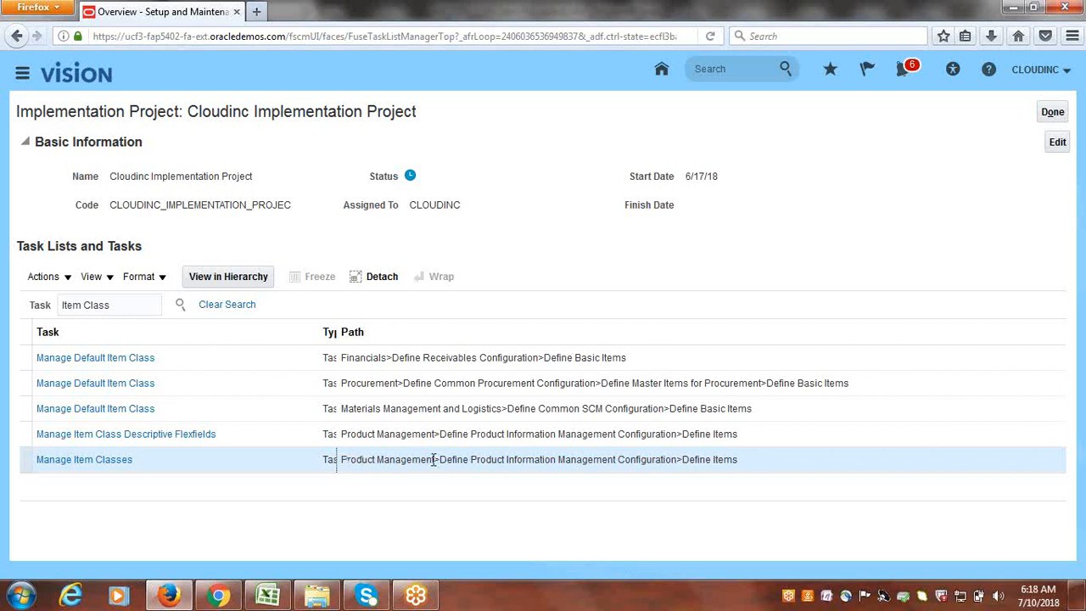
click(78, 466)
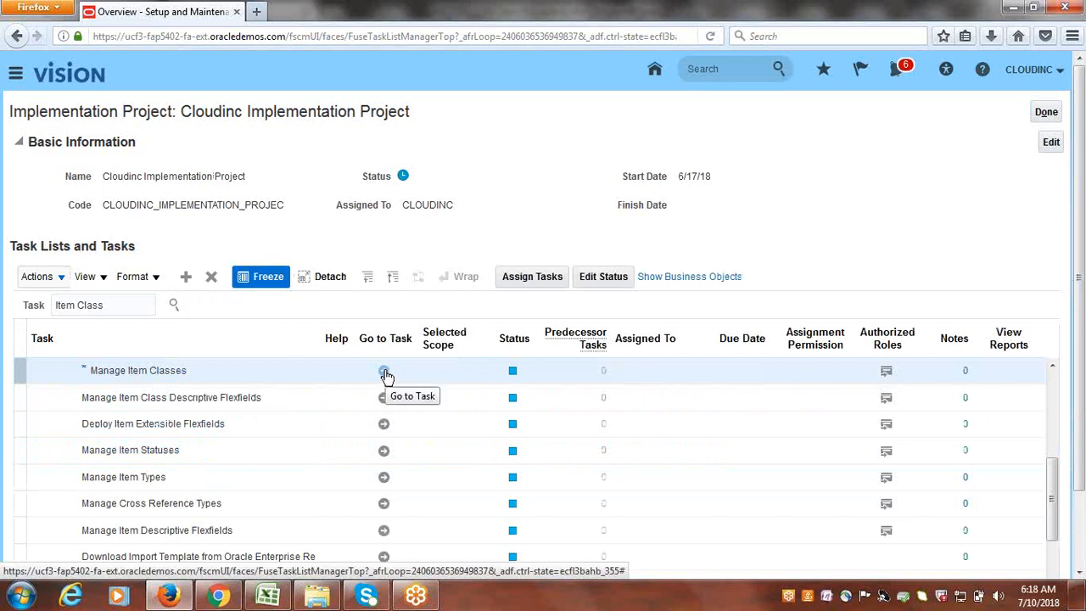
- Open the Manage Item Classes task from the Cloudinc project task list
click(384, 374)
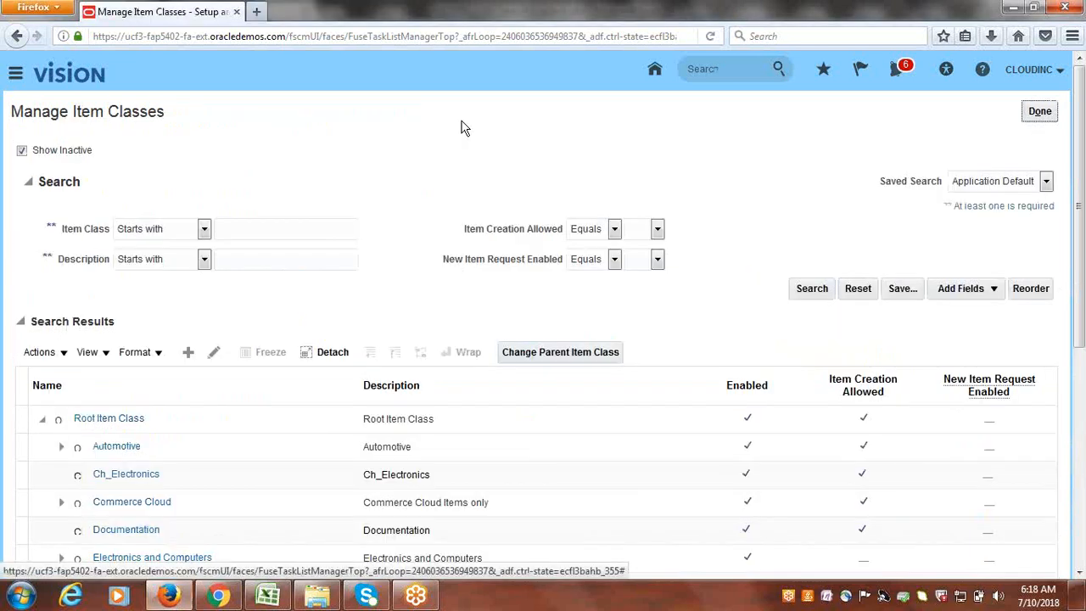
- Browse the item class tree and select Root Item Class as the parent
scroll(432, 176, down, 3)
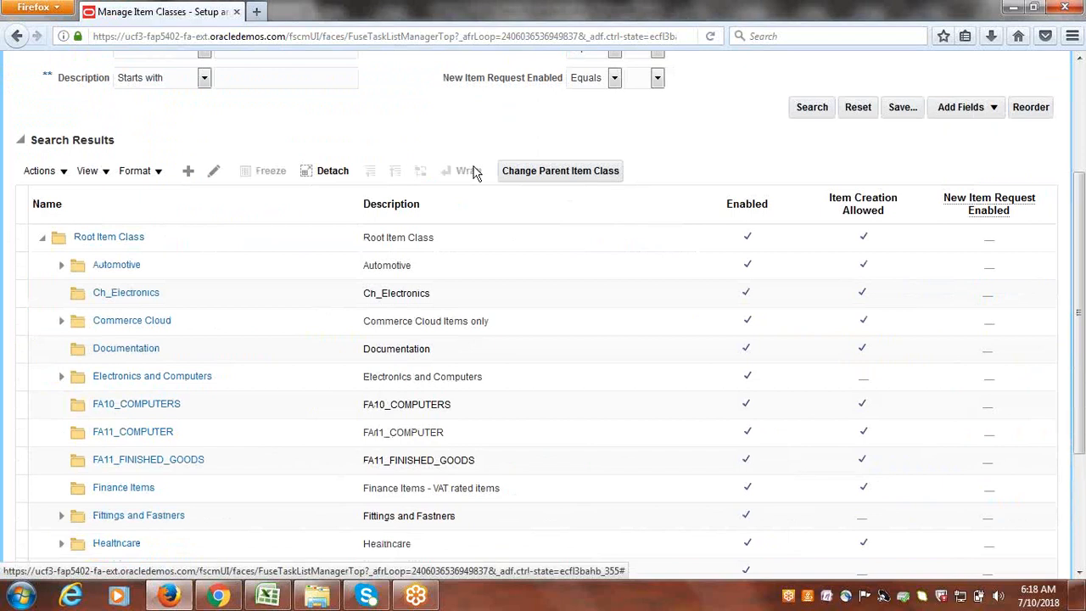
scroll(479, 174, down, 3)
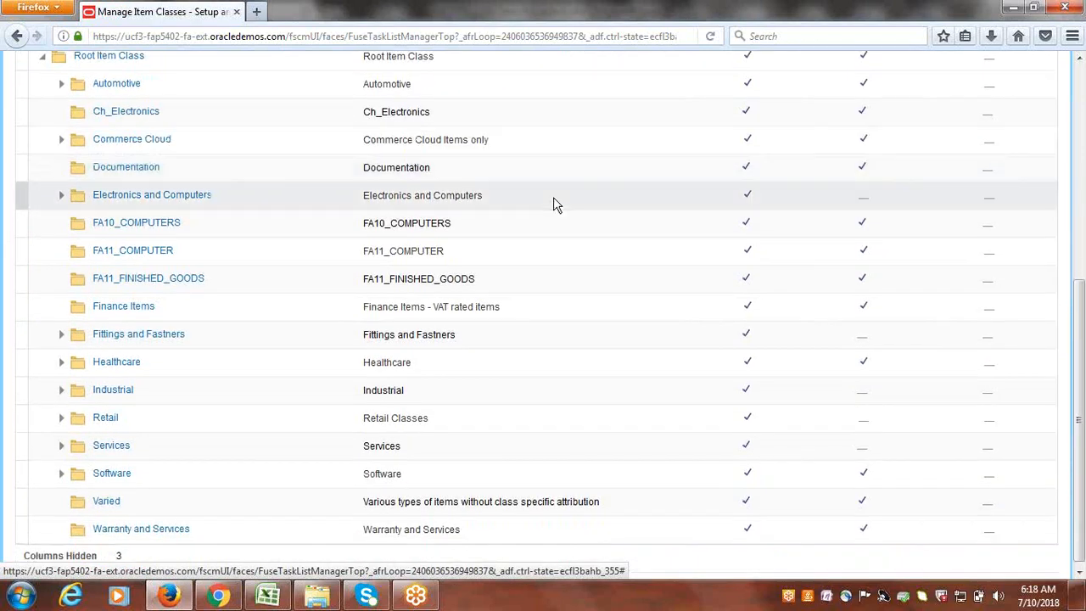
scroll(534, 167, up, 2)
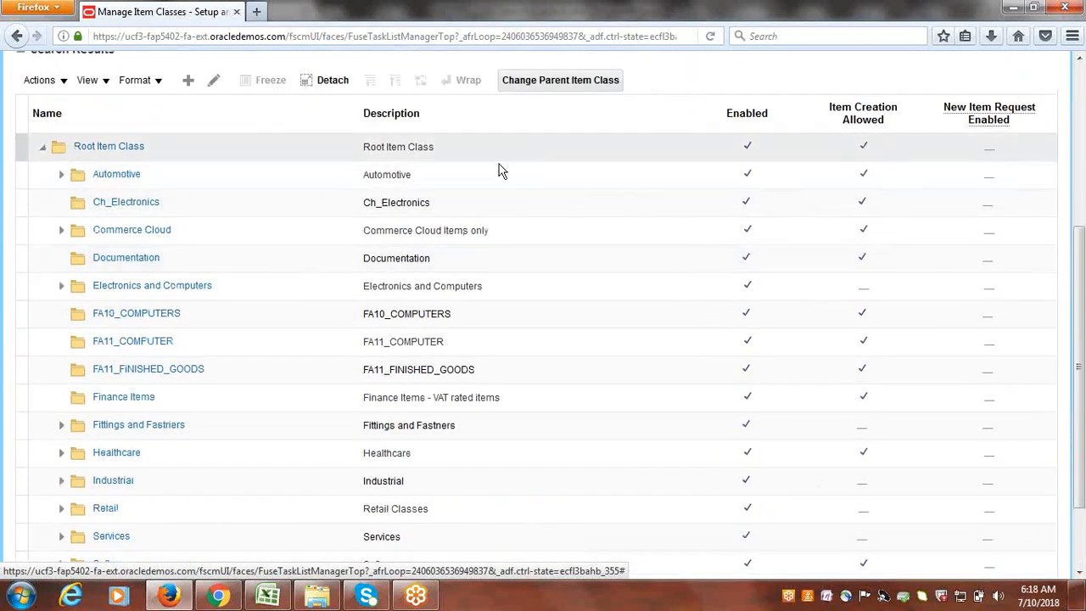
click(83, 176)
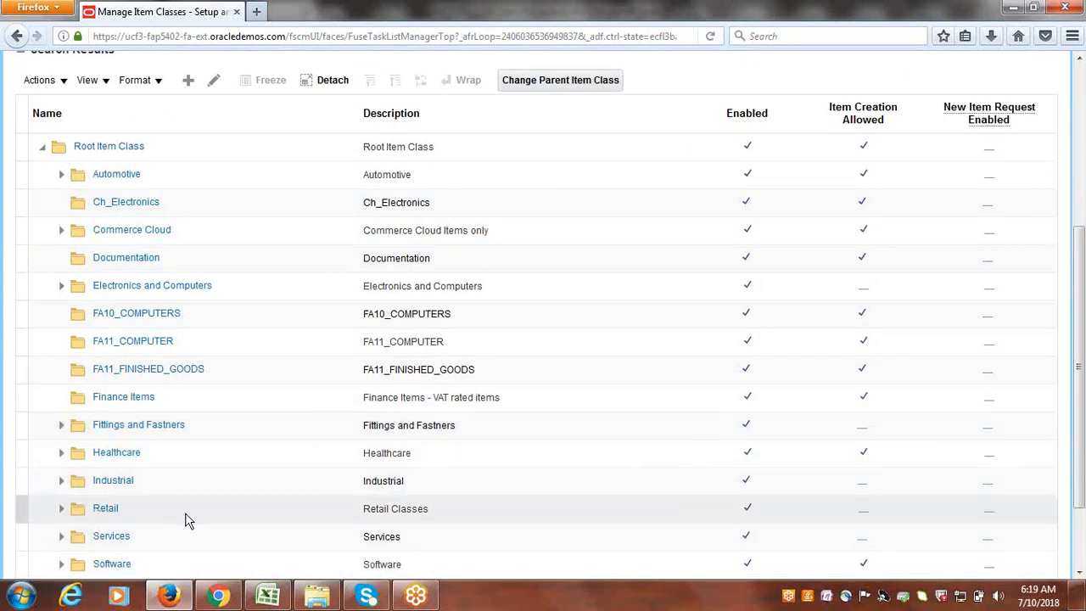
scroll(266, 456, down, 2)
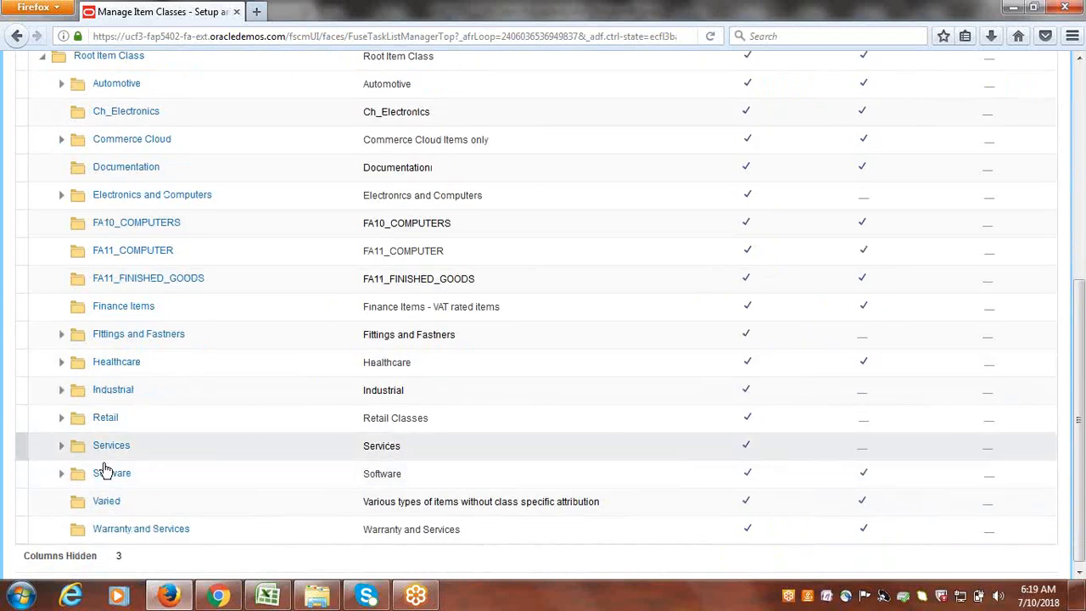
scroll(332, 432, down, 1)
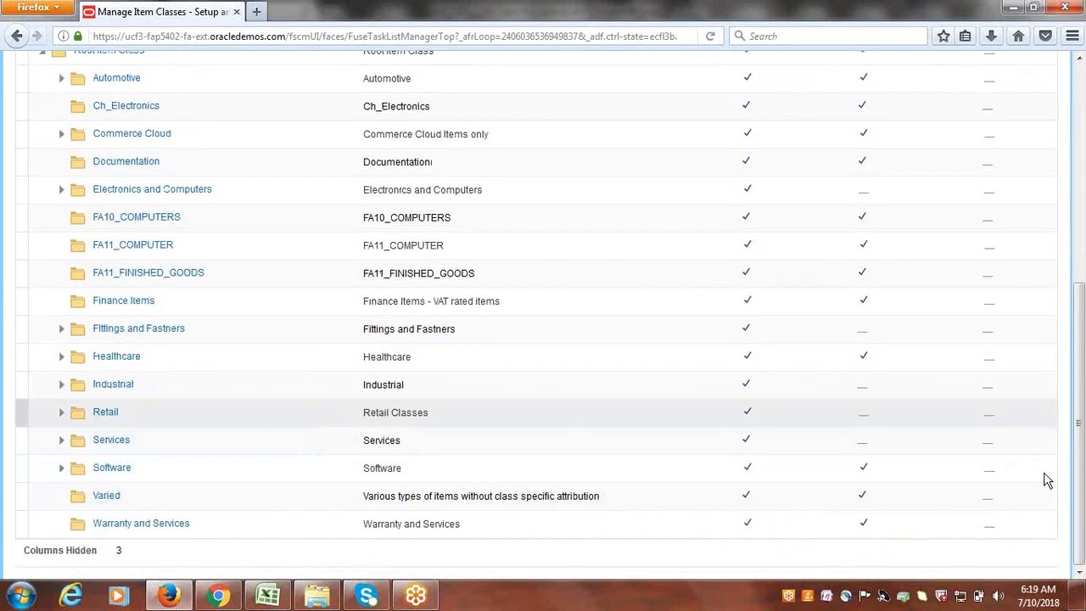
mouse_move(1084, 450)
mouse_down()
mouse_move(1083, 416)
mouse_move(1083, 435)
mouse_up()
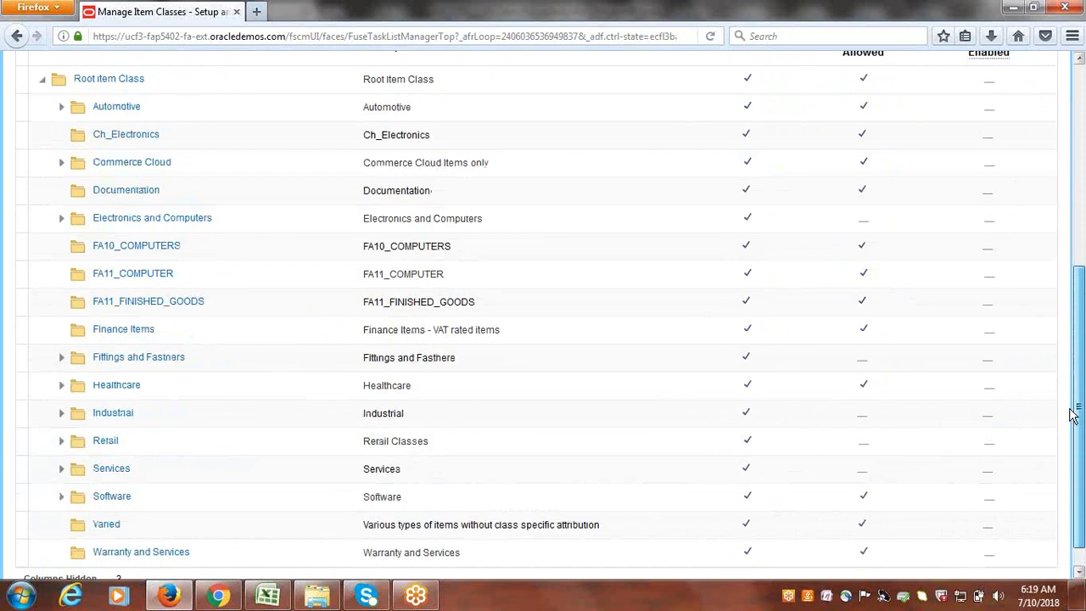
drag(1074, 413, 1080, 228)
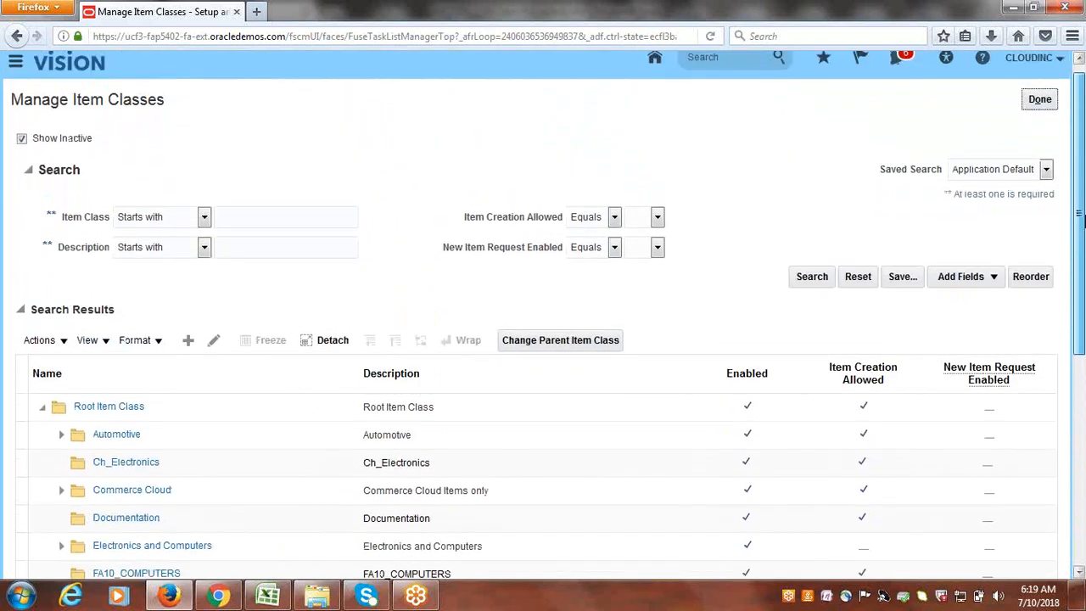
scroll(590, 392, down, 4)
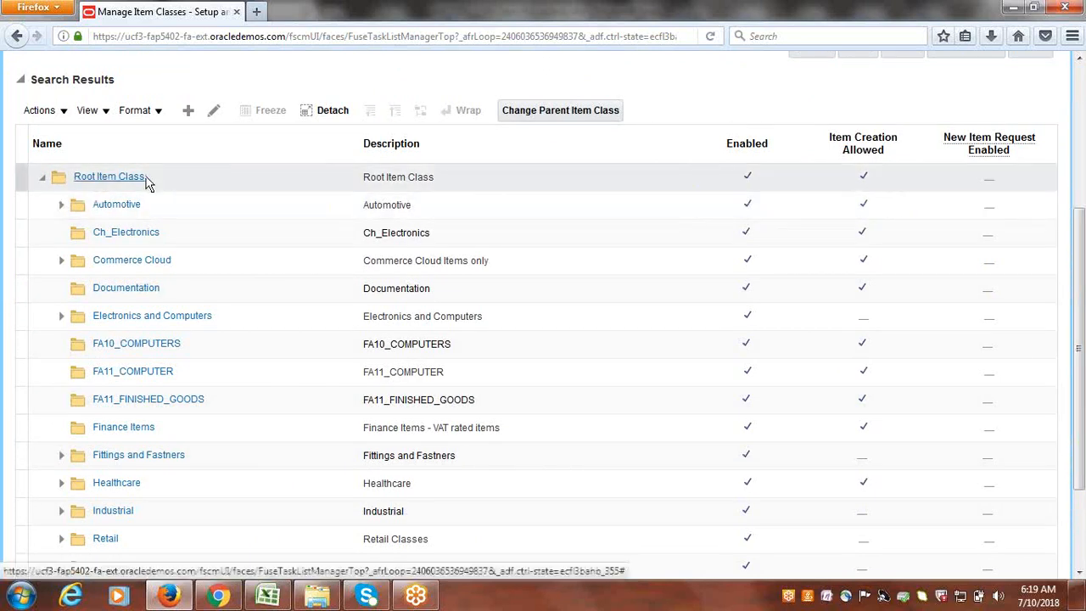
scroll(287, 195, down, 3)
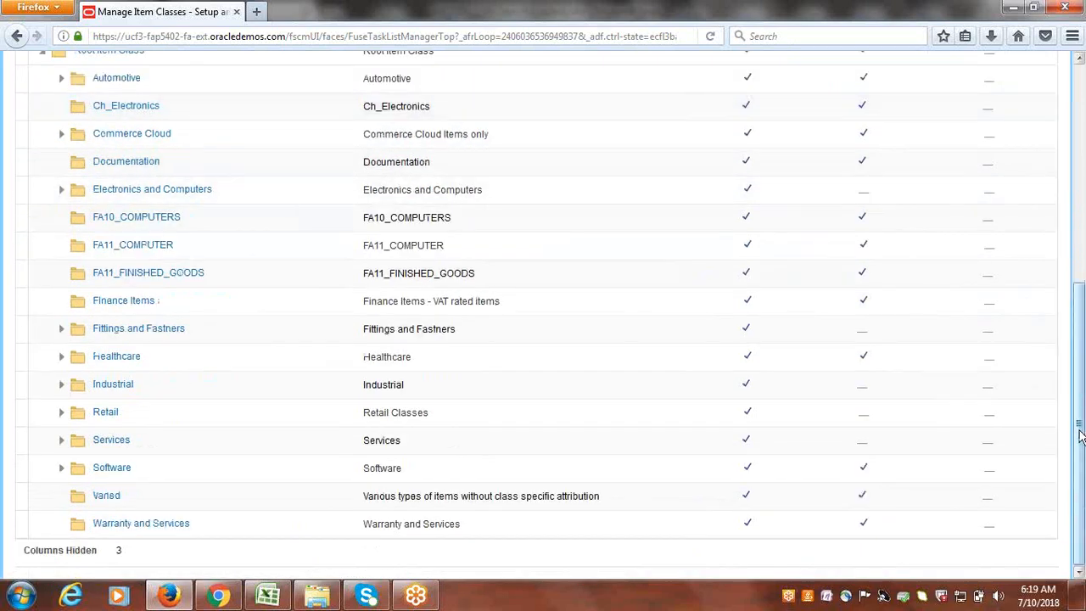
drag(1079, 429, 1074, 298)
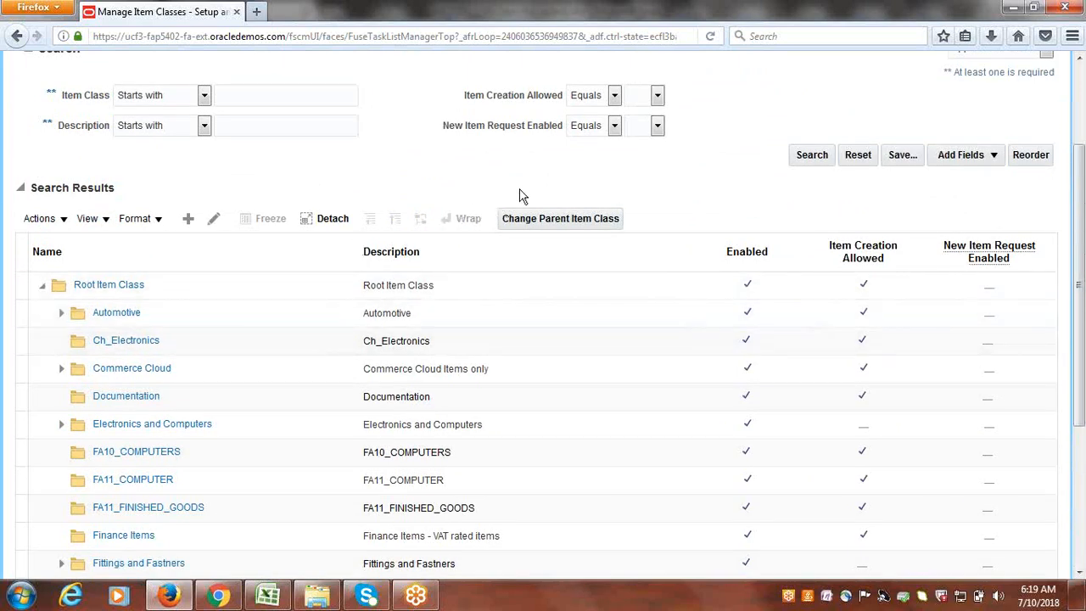
click(218, 289)
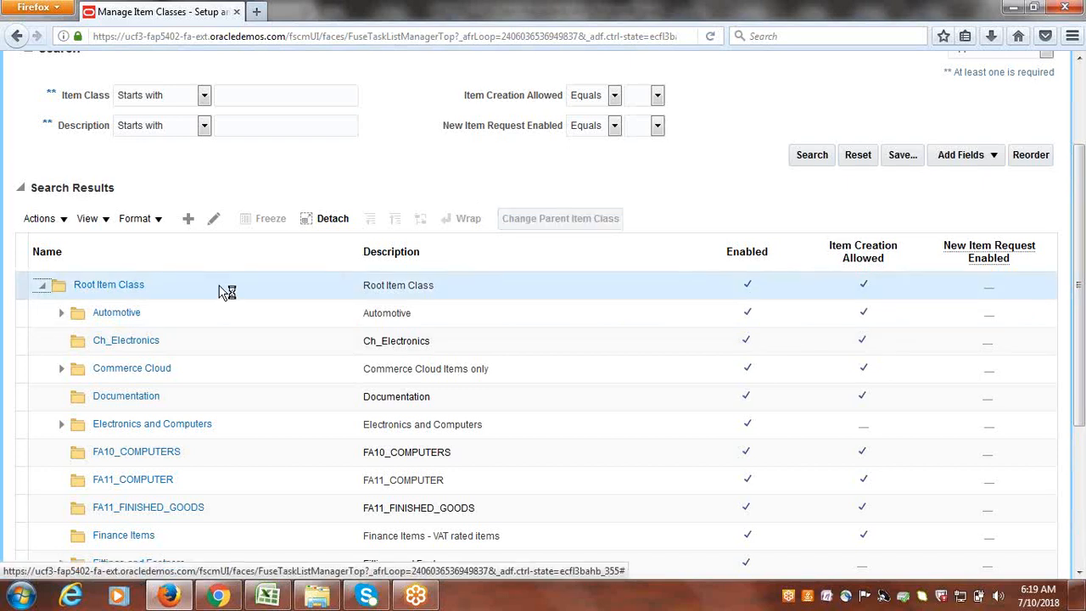
- Create a new child item class named 'Cloudinc Item Class' under Root Item Class
click(190, 221)
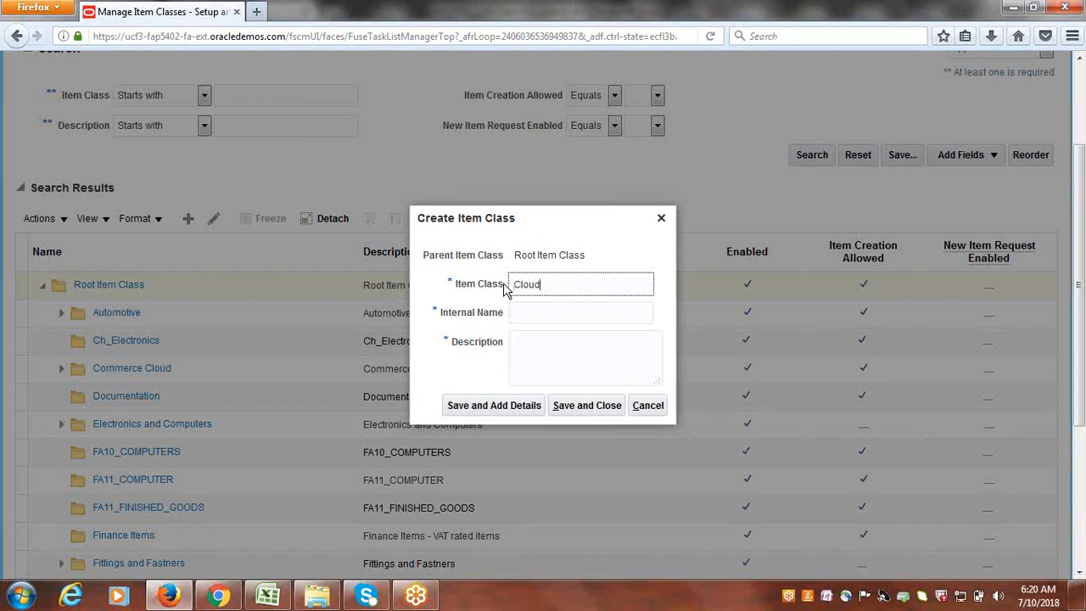
text(nd)
text( Item Class)
key(Tab)
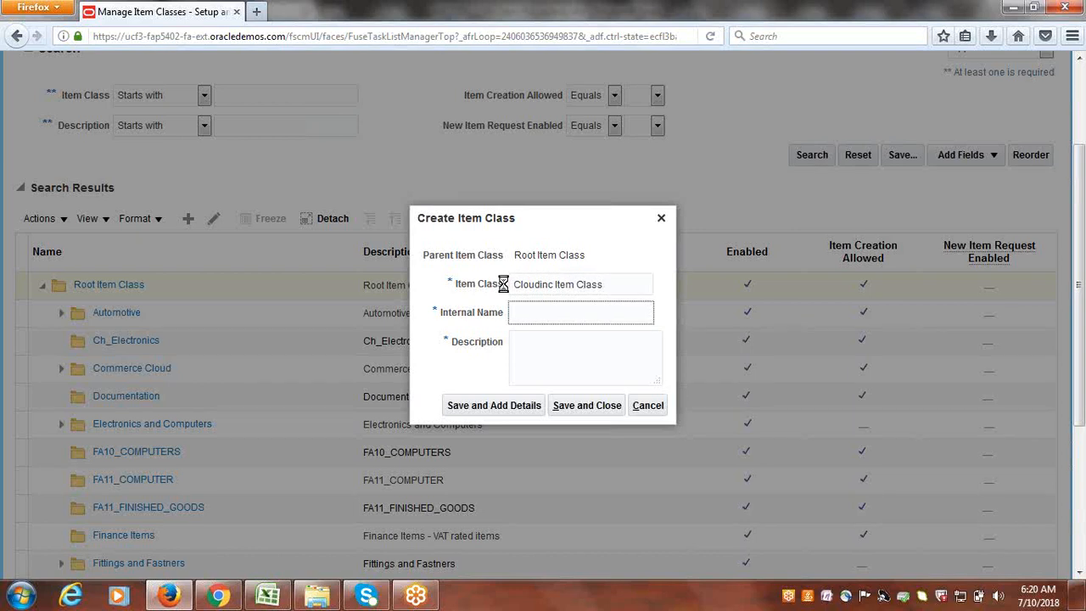
- Copy the name into Description as 'Cloudinc Item Class' and save with Add Details
click(612, 288)
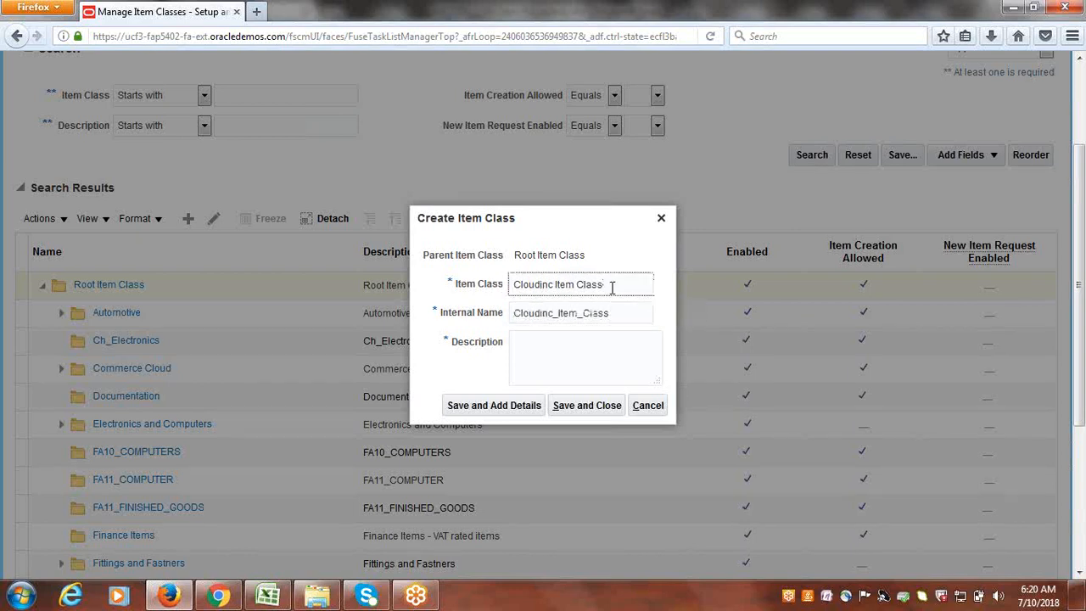
double_click(612, 288)
click(613, 286)
drag(613, 285, 467, 293)
key(ctrl+c)
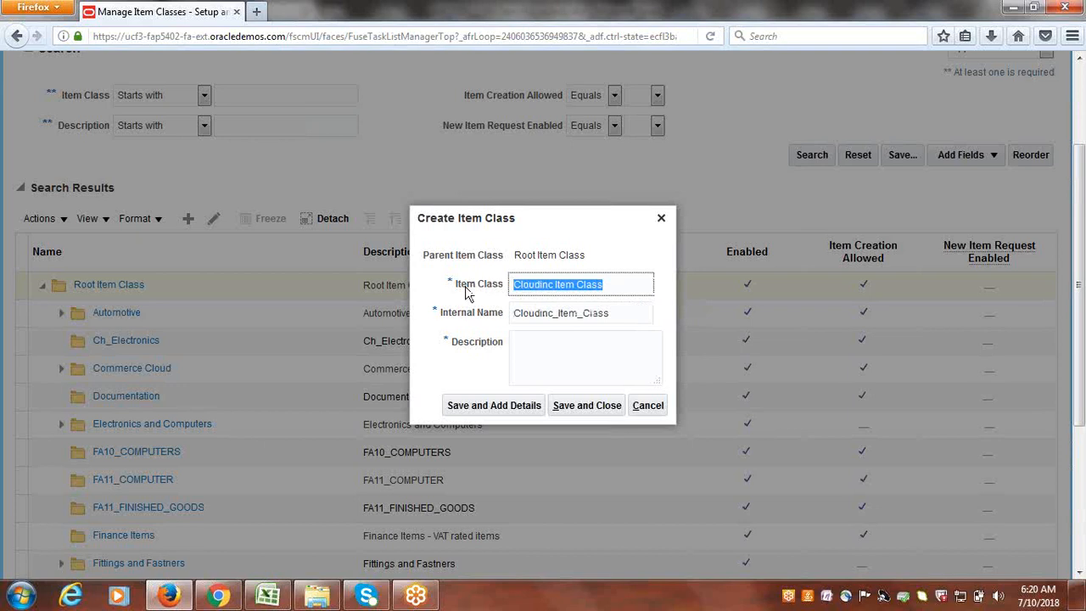
click(547, 357)
key(ctrl+v)
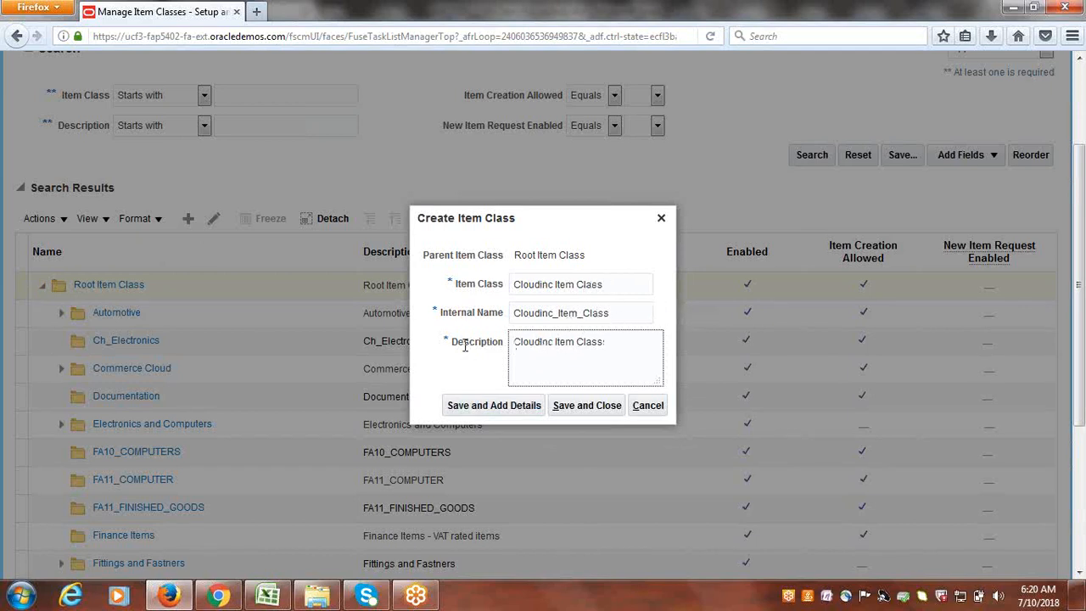
click(473, 413)
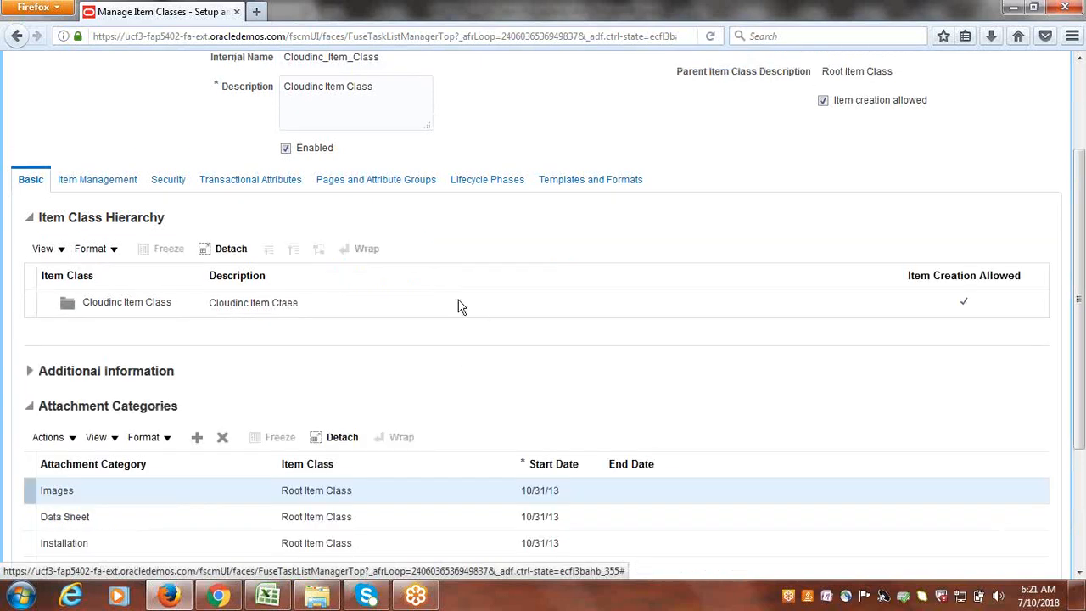
- Show the Item Management settings and expand the Item Number Generation Method dropdown
scroll(346, 301, up, 3)
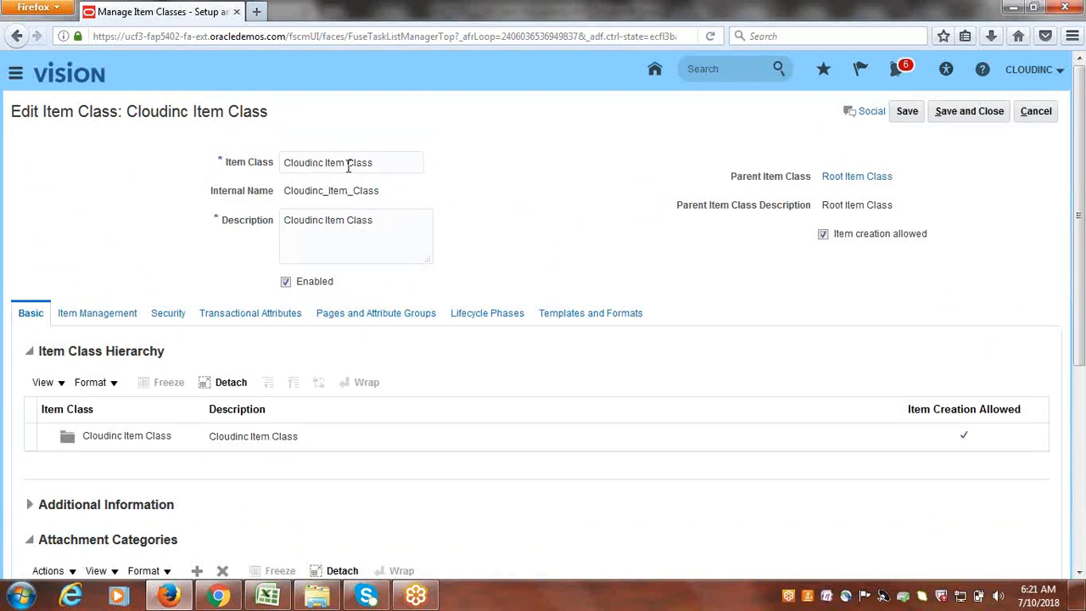
click(398, 163)
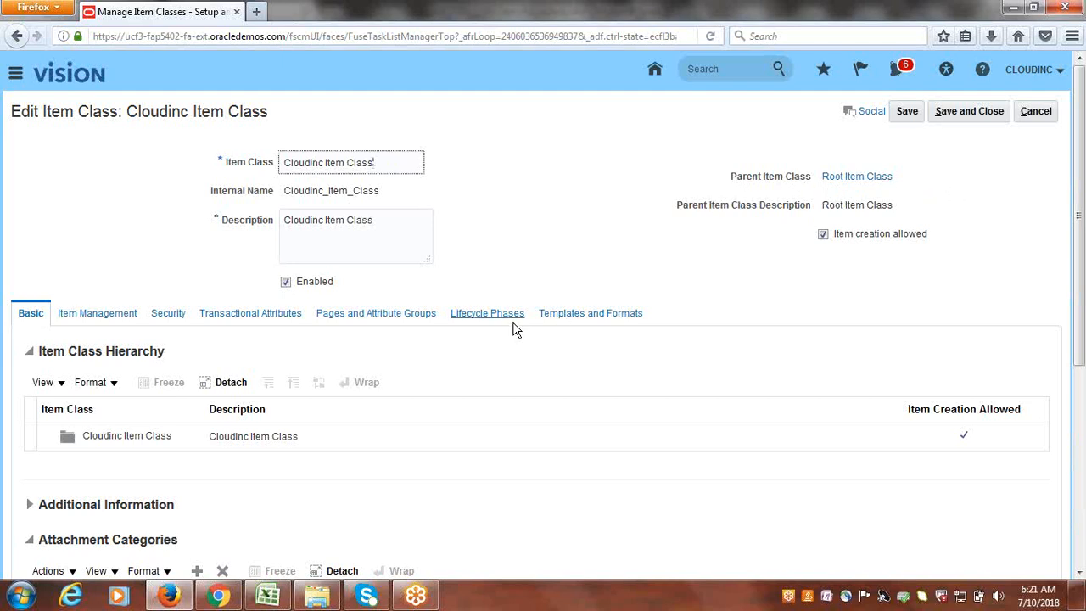
scroll(514, 329, down, 4)
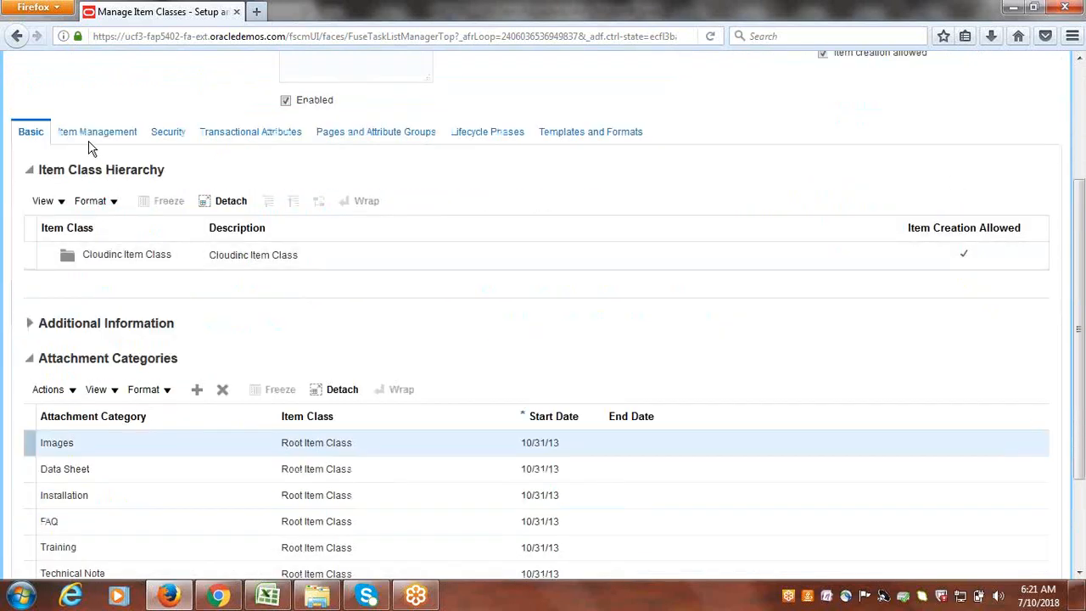
click(99, 137)
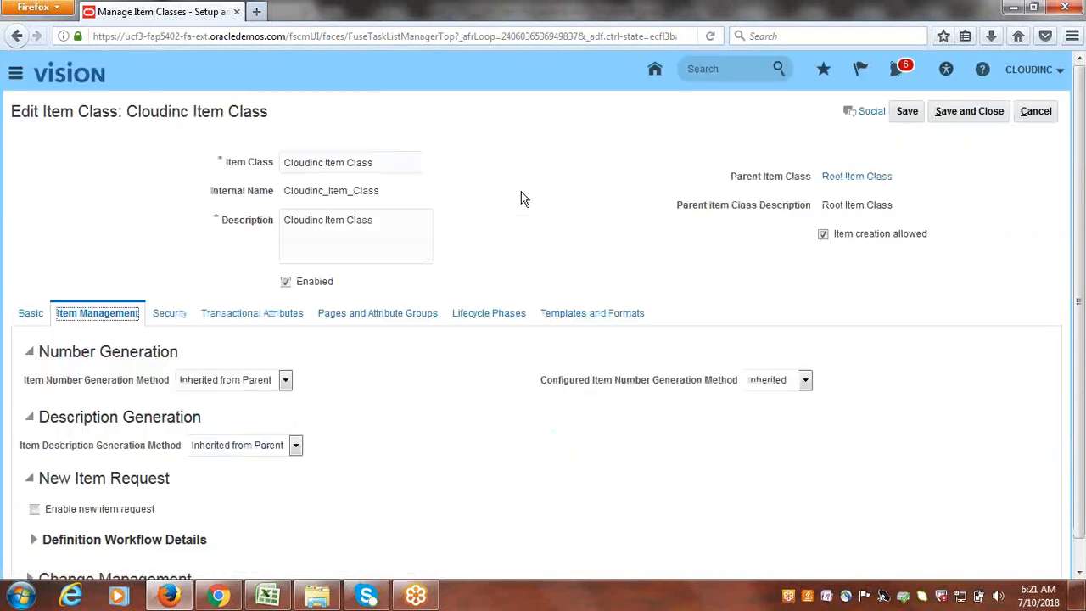
scroll(518, 211, down, 1)
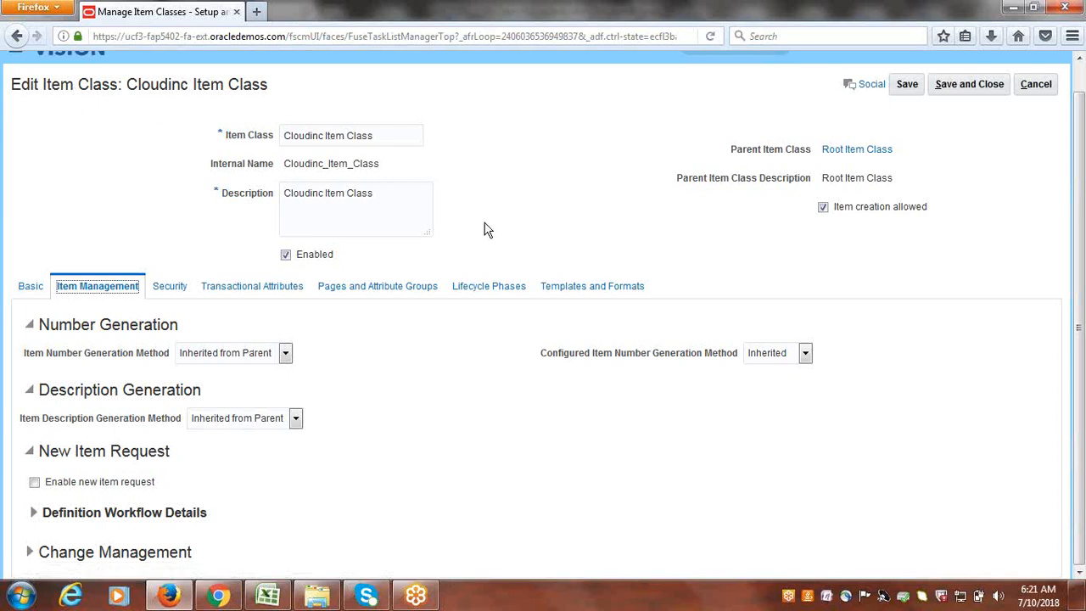
click(287, 355)
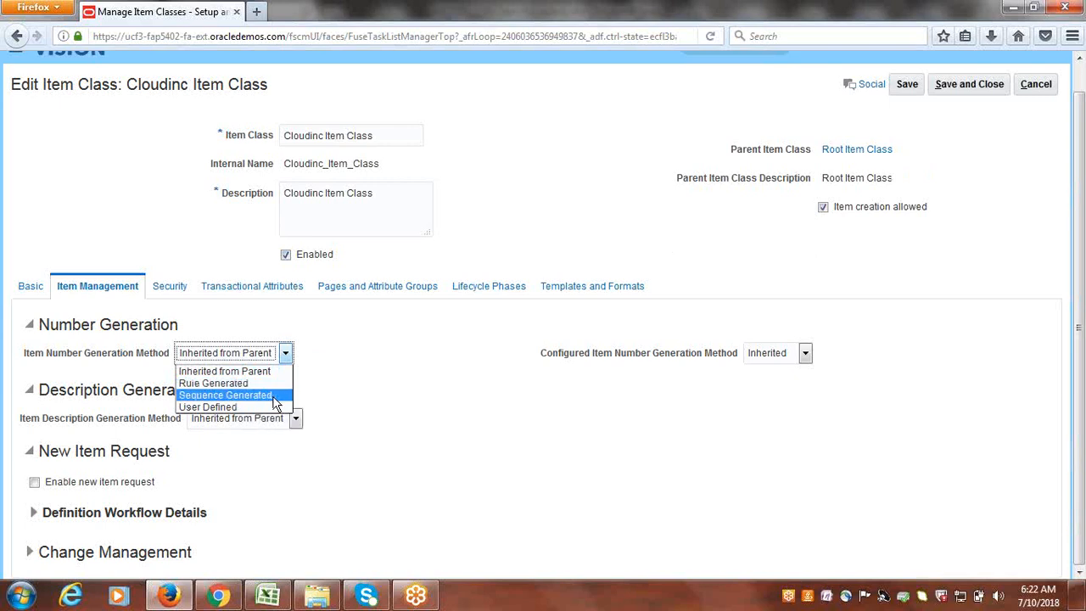
- Set numbering to Sequence Generated: starting number 1001, increment 1, prefix CLOUDINC
click(242, 395)
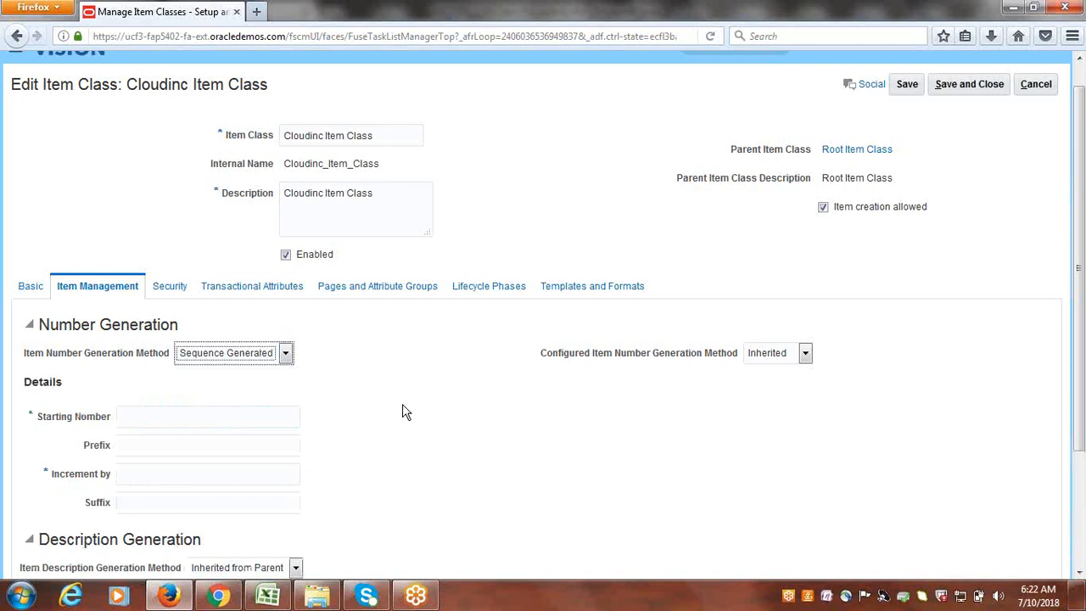
scroll(389, 405, down, 3)
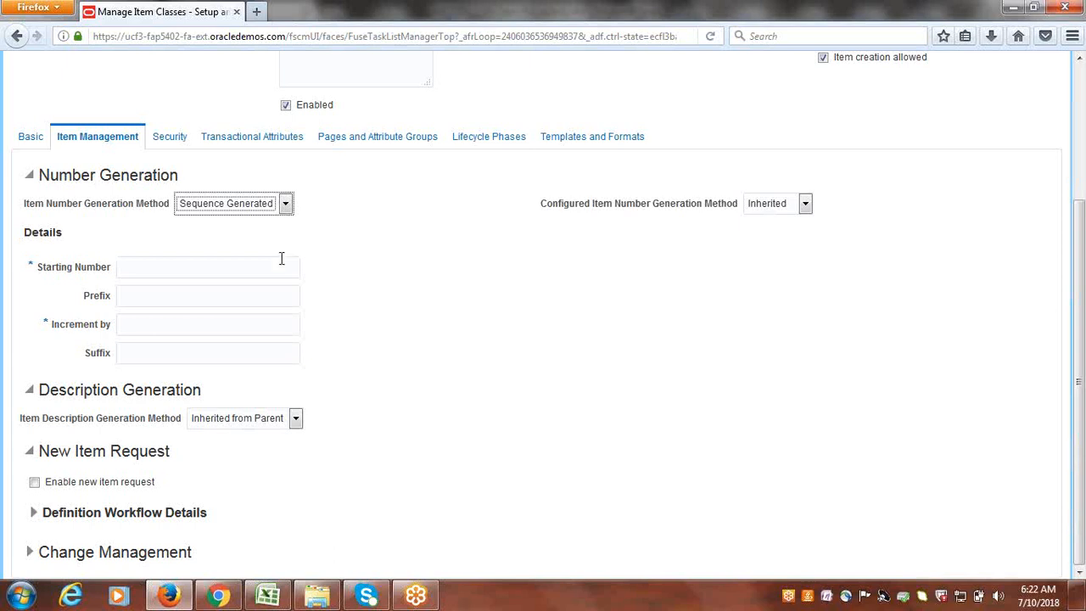
click(251, 265)
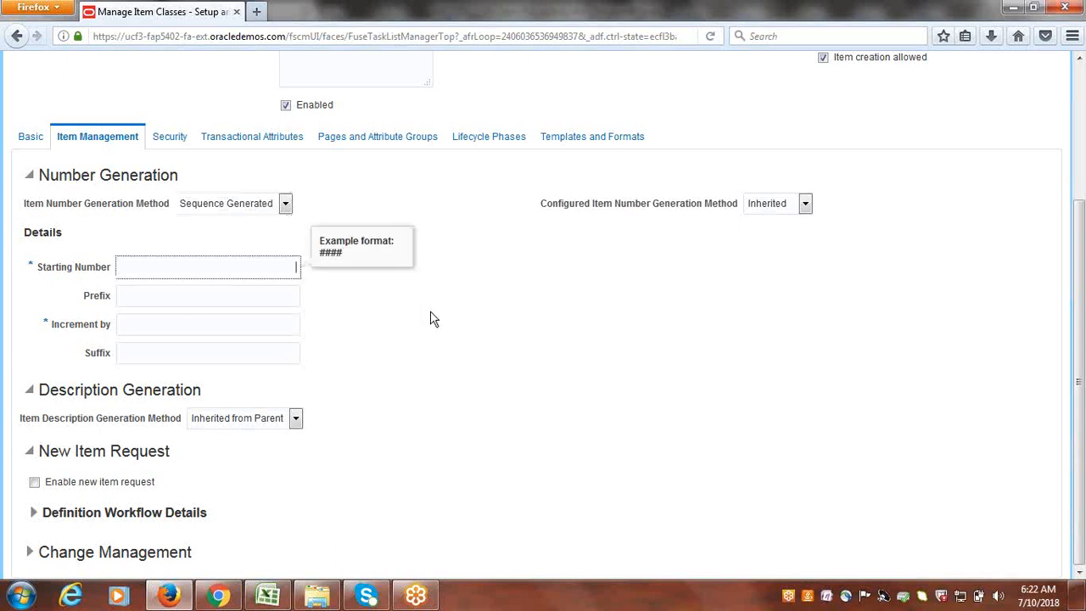
text(1001)
click(205, 323)
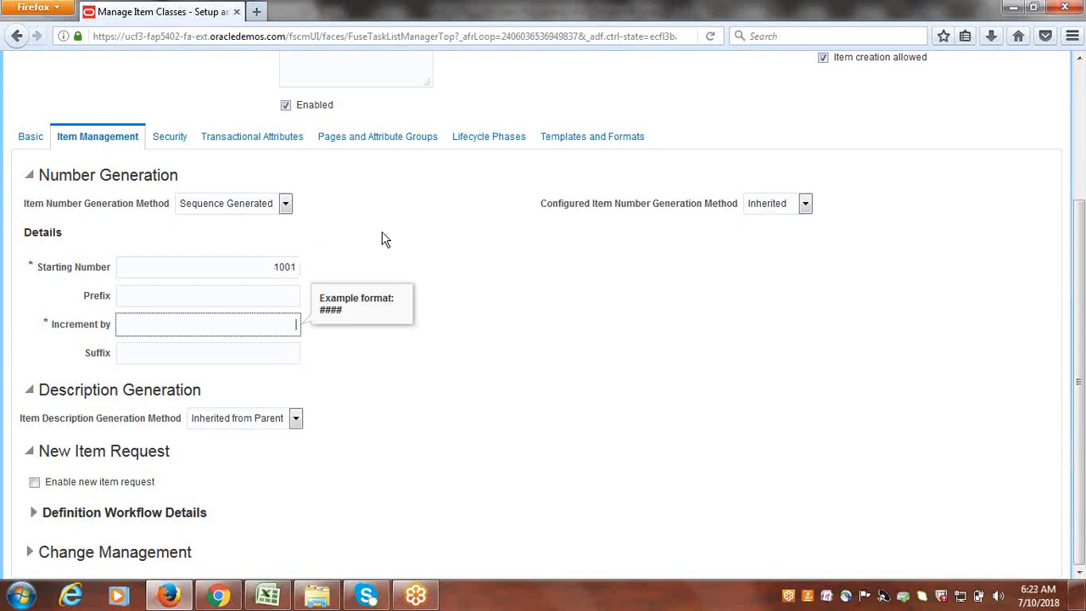
text(1)
click(275, 296)
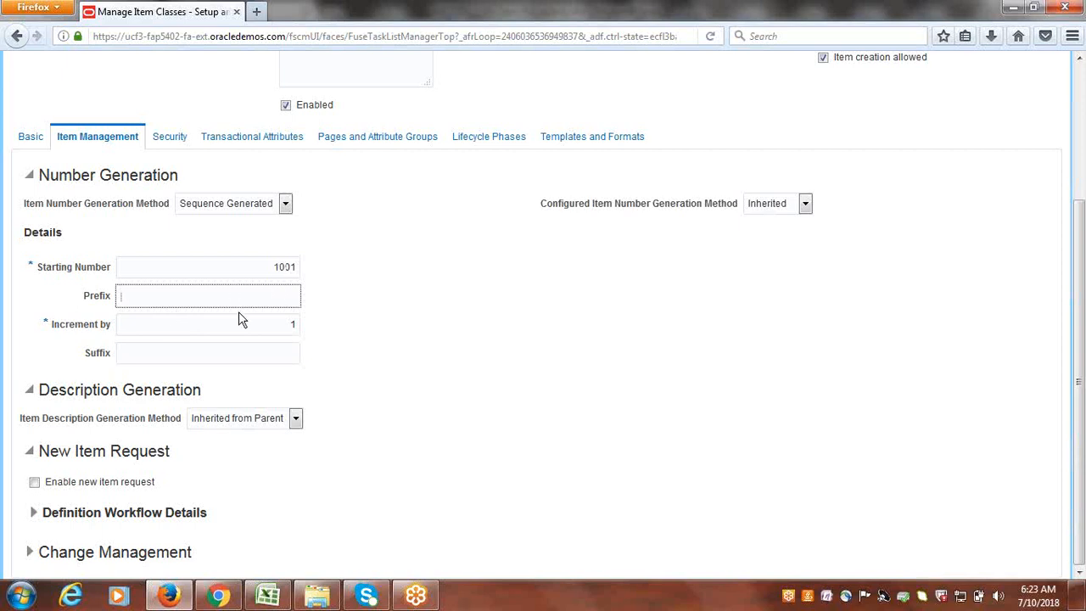
text(CLOUDINC)
- Review the Item Management numbering settings on the page
click(838, 18)
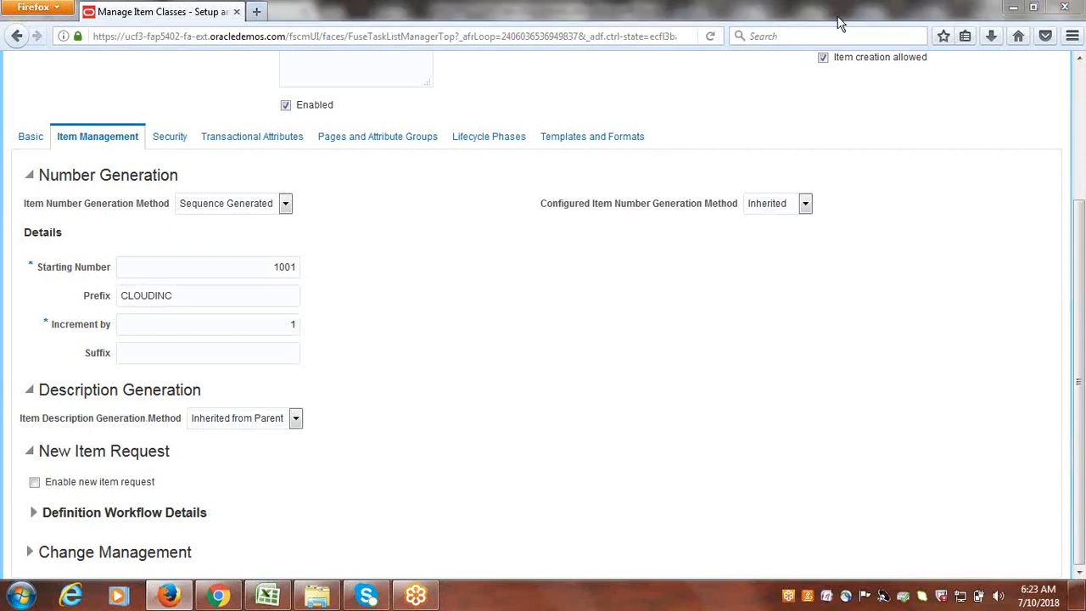
click(841, 23)
click(1010, 87)
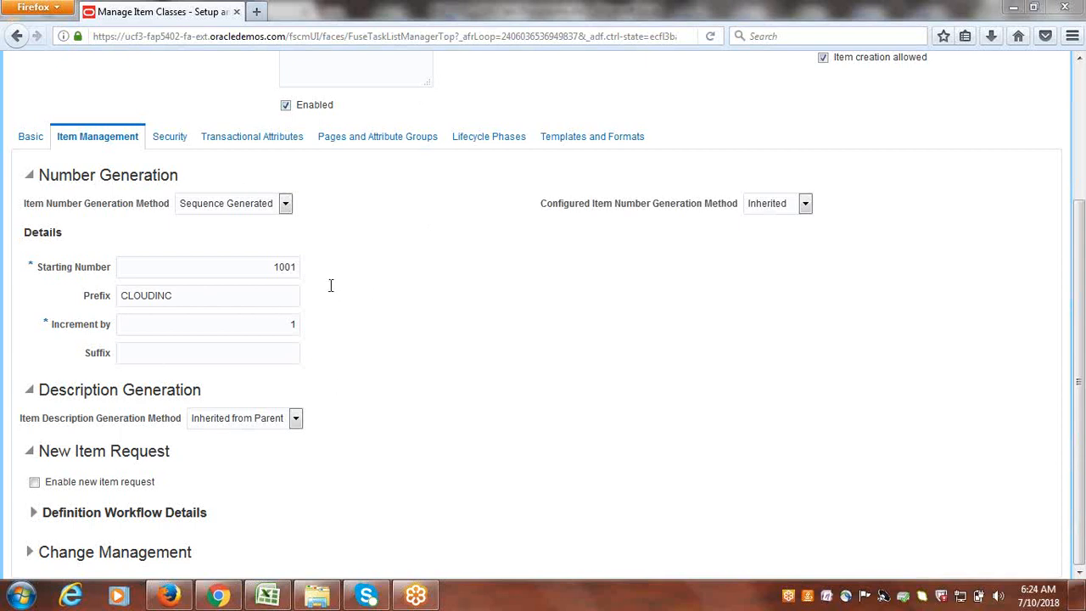
click(285, 267)
drag(1081, 337, 1083, 194)
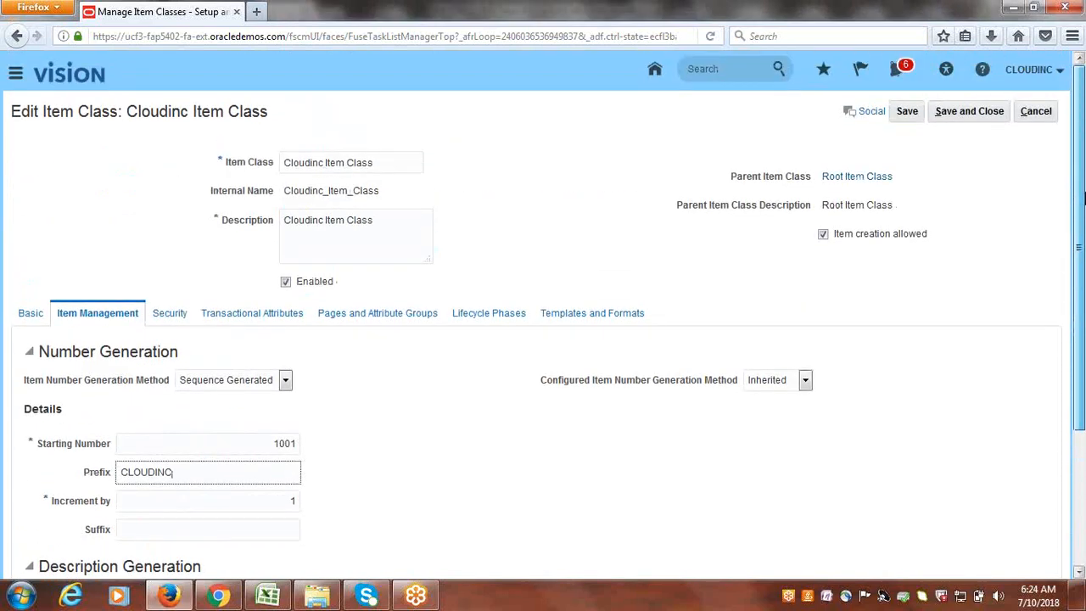
drag(1083, 221, 1083, 274)
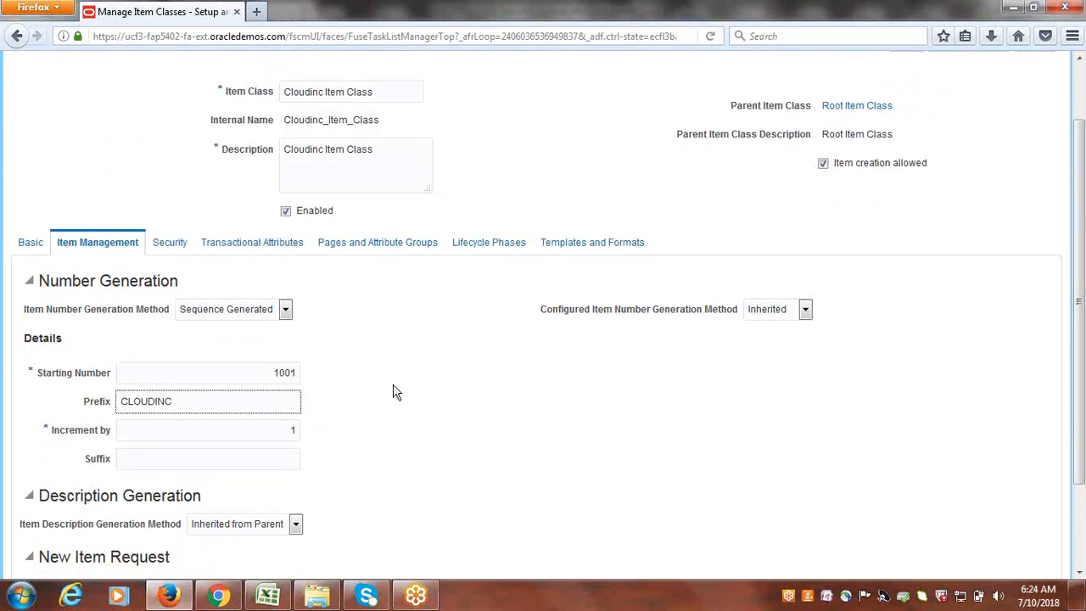
scroll(398, 391, up, 2)
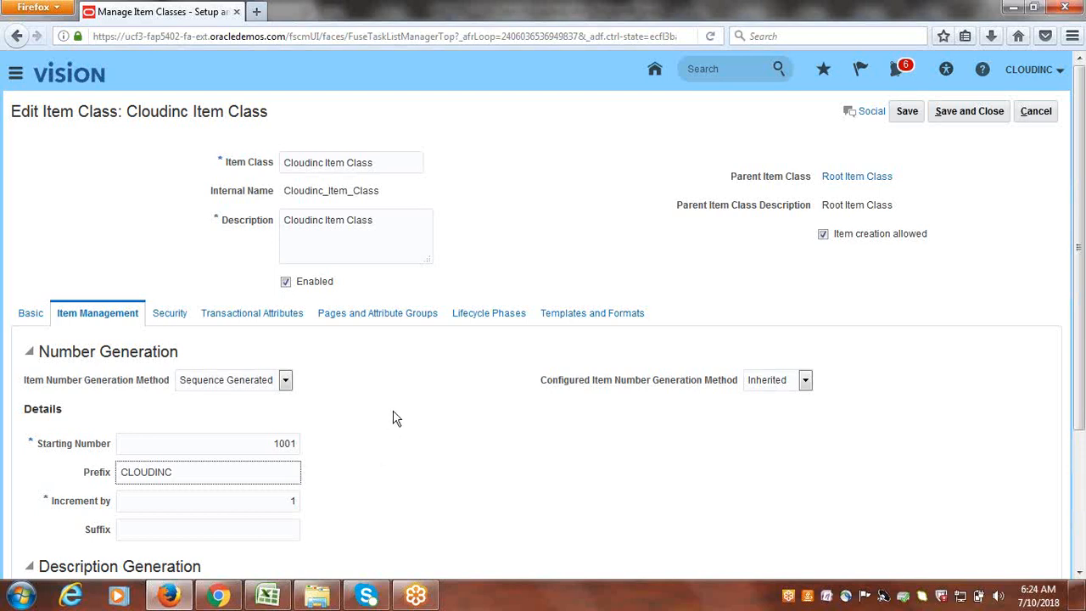
scroll(400, 416, down, 3)
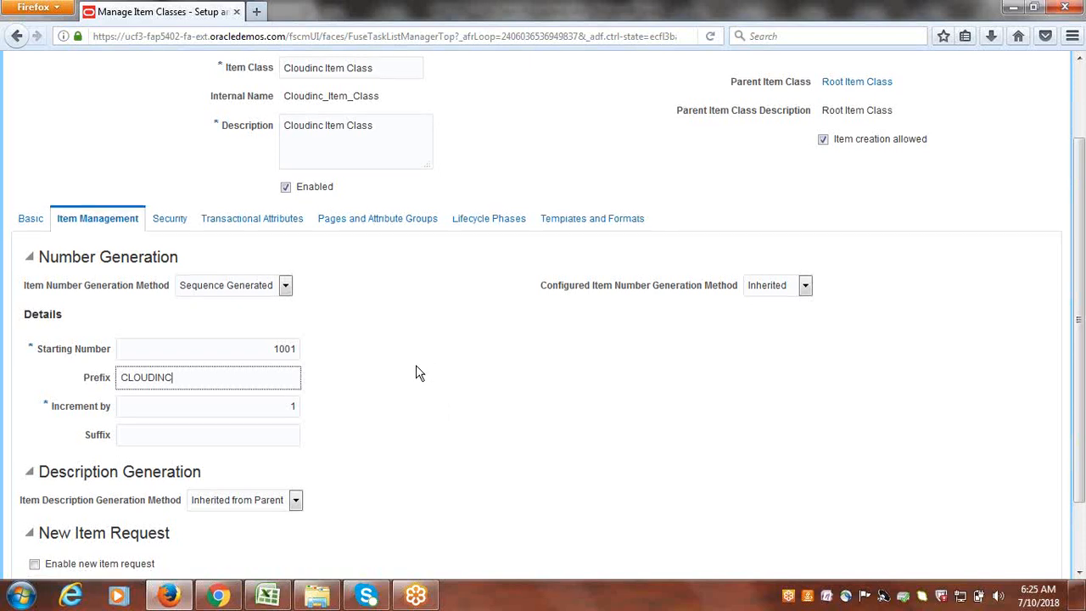
scroll(424, 373, down, 2)
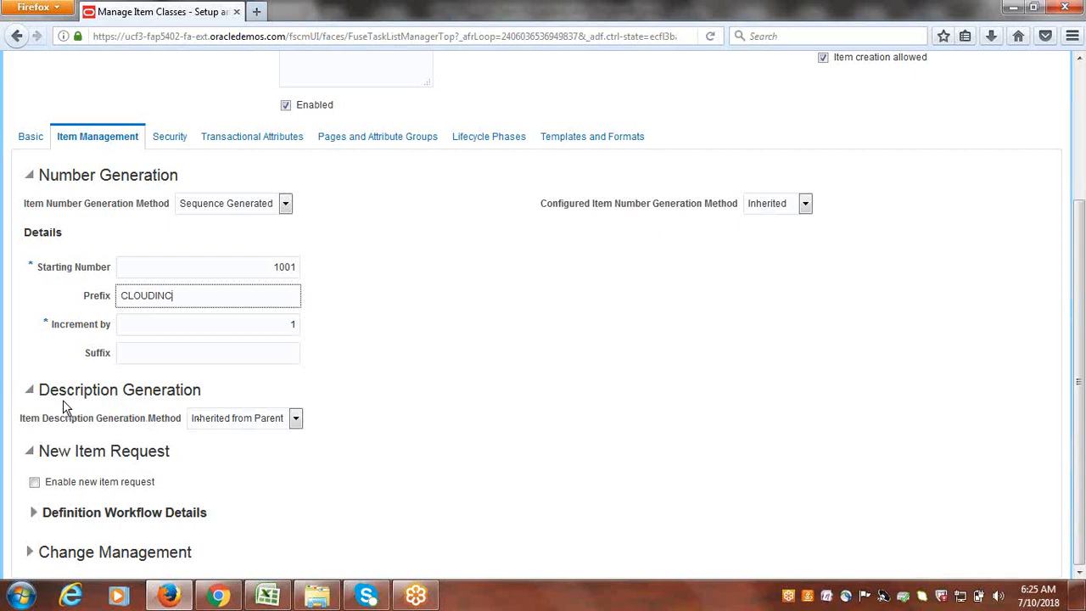
- Set Item Description Generation to User Defined; re-enter start 1001, prefix CLOUDINC, increment 1
click(298, 424)
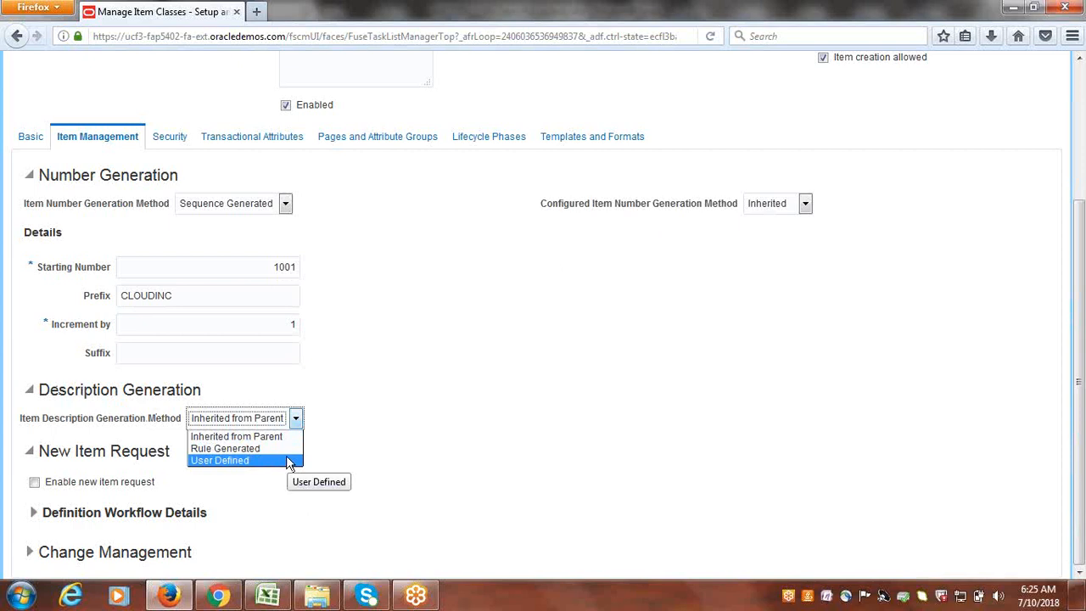
click(289, 461)
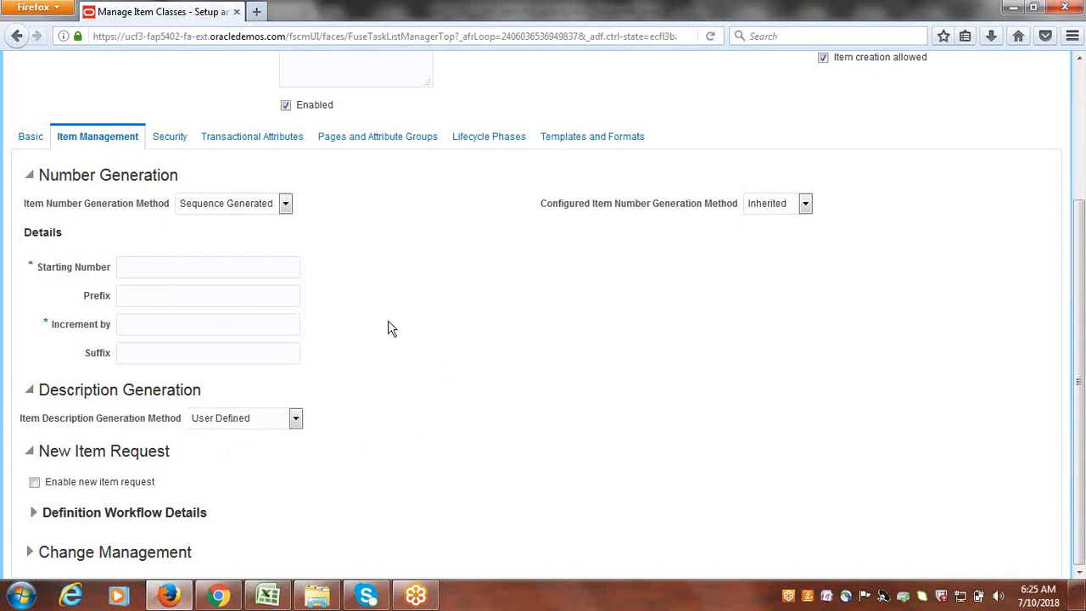
click(211, 270)
text(1001)
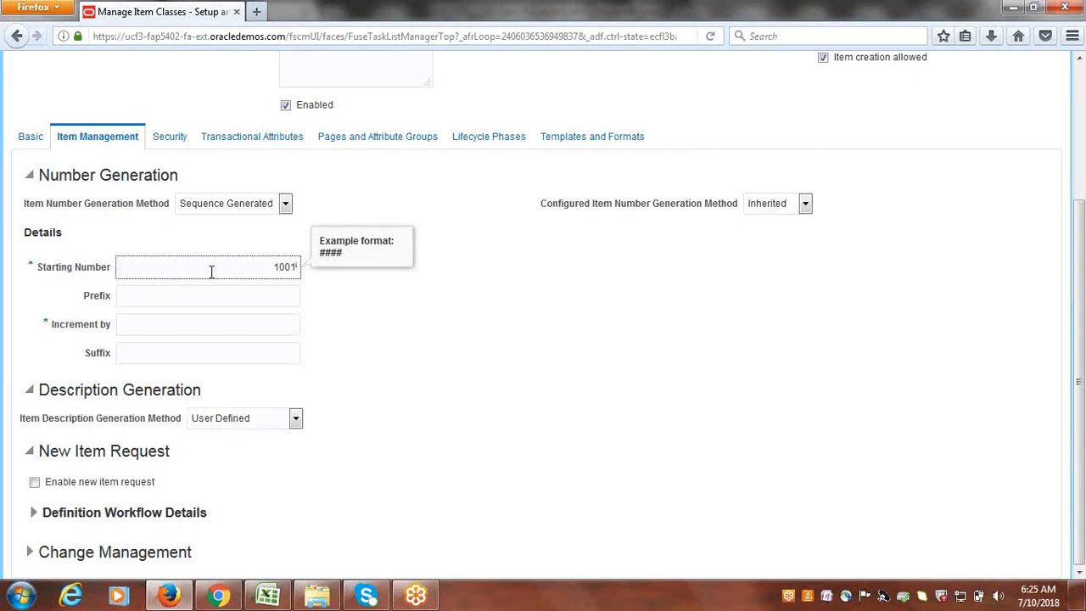
key(Tab)
key(Tab)
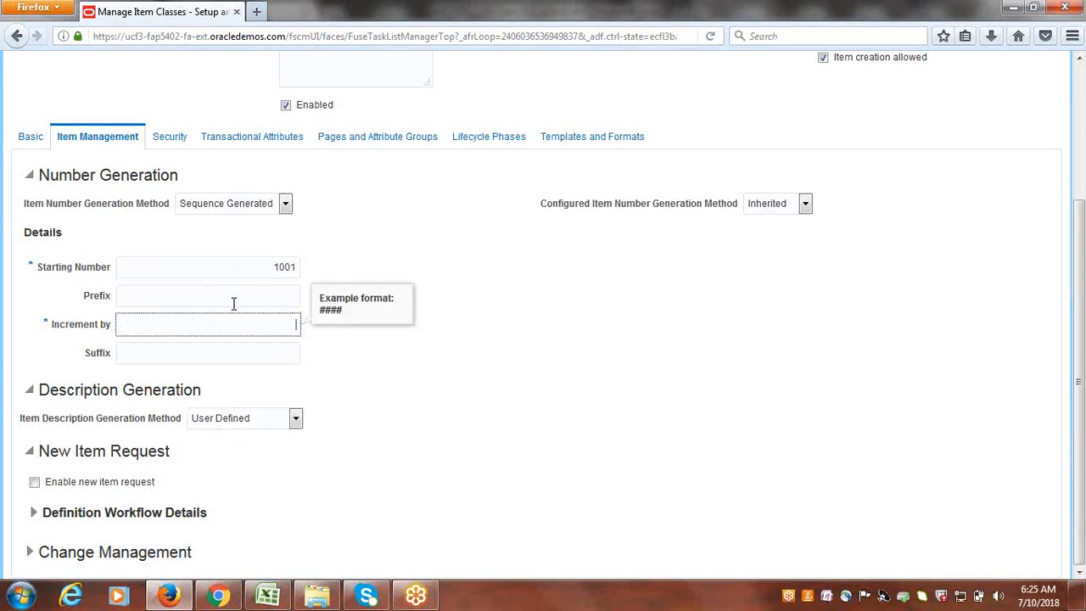
click(239, 303)
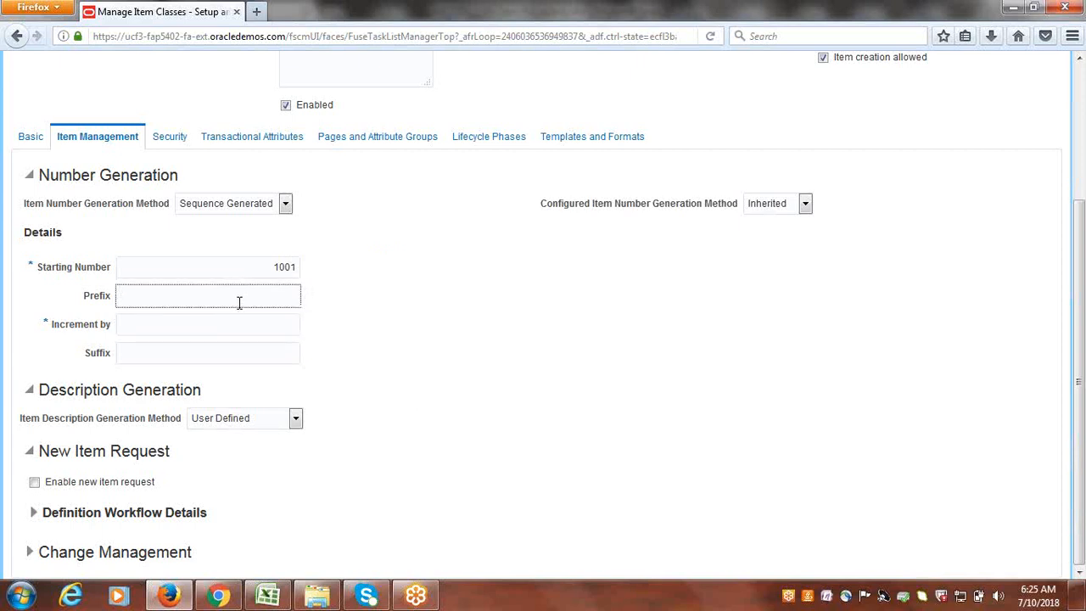
text(CLOUDINC)
key(Tab)
text(1)
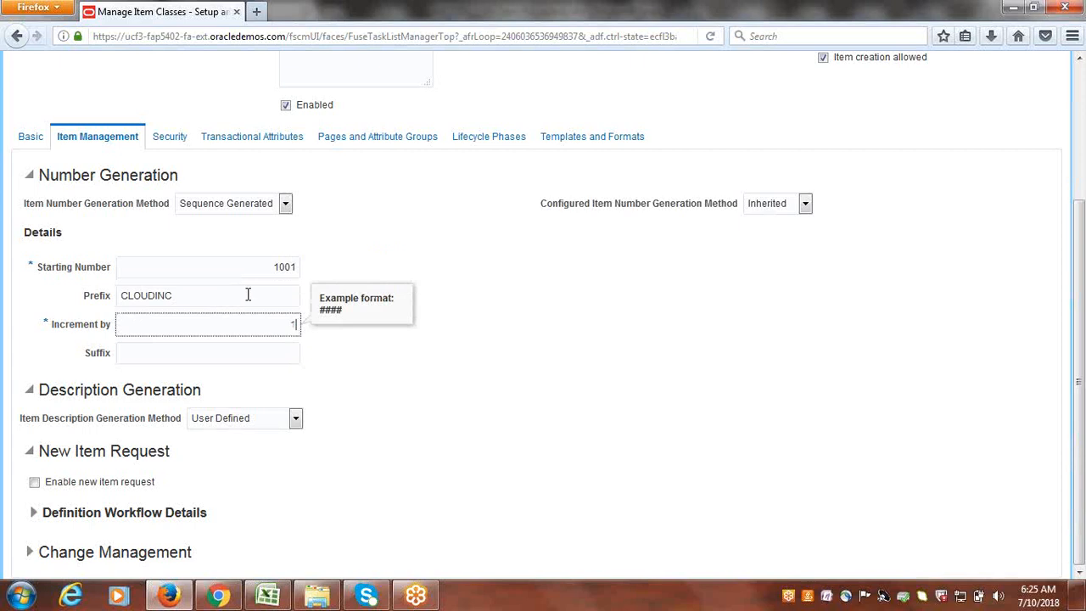
click(422, 435)
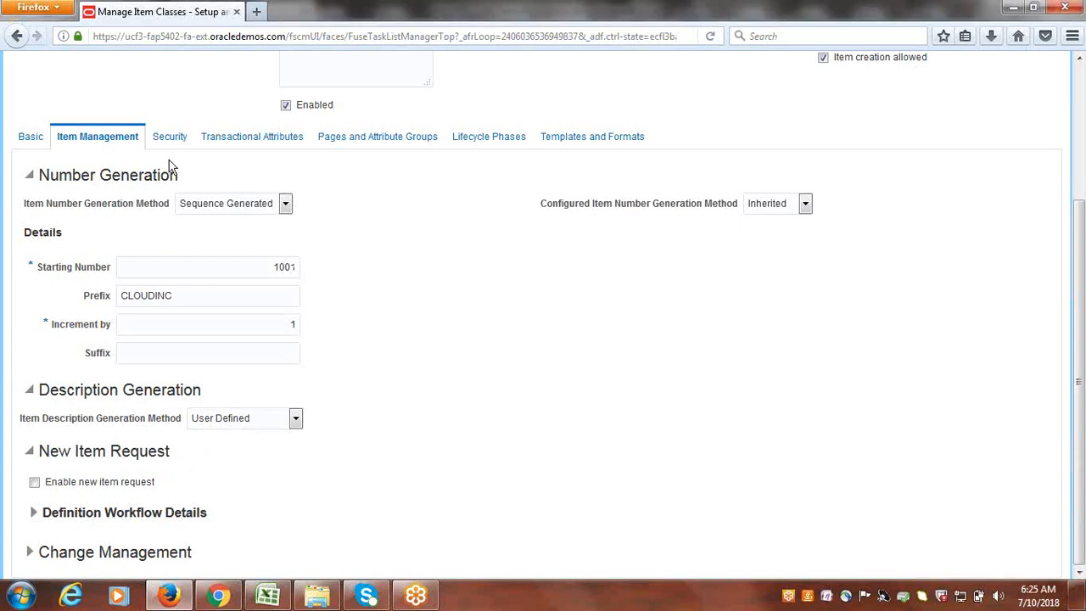
- On the Security tab, add a new empty grant row to Item Class People
click(169, 138)
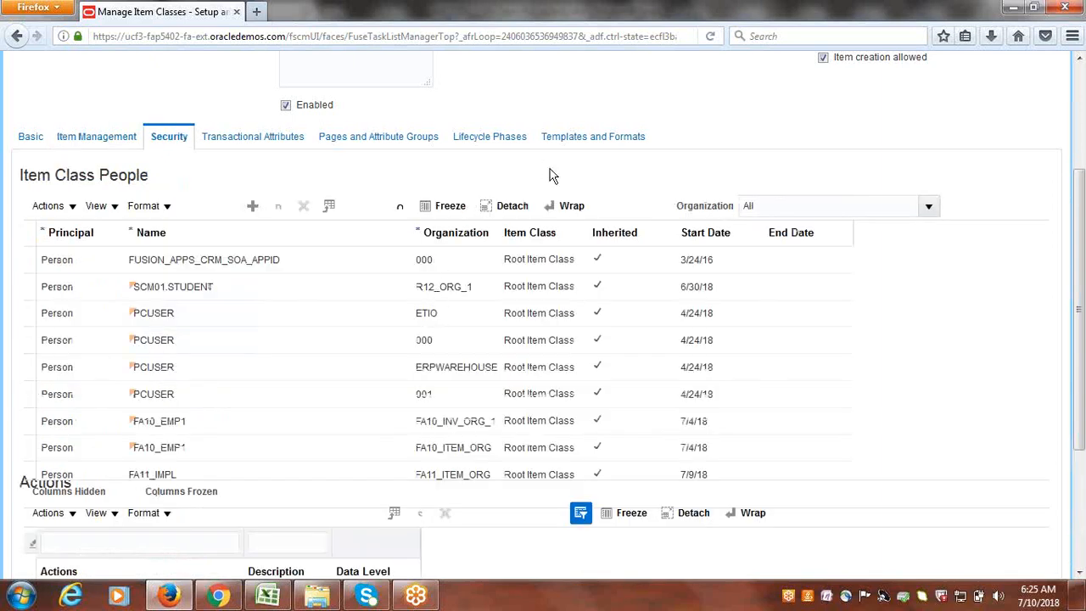
scroll(649, 153, up, 3)
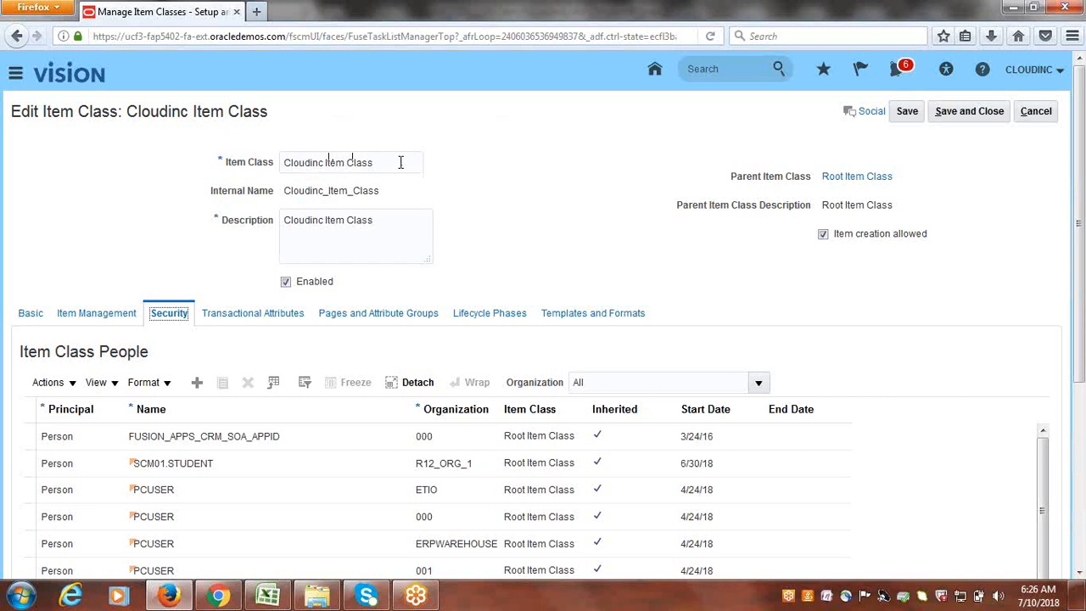
scroll(572, 167, down, 3)
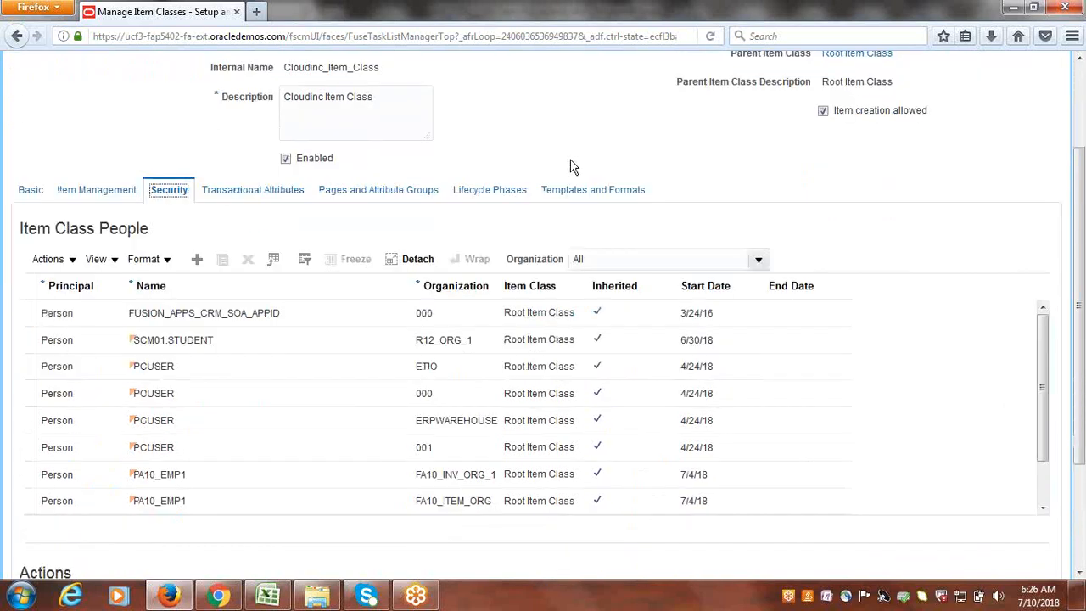
scroll(573, 167, down, 1)
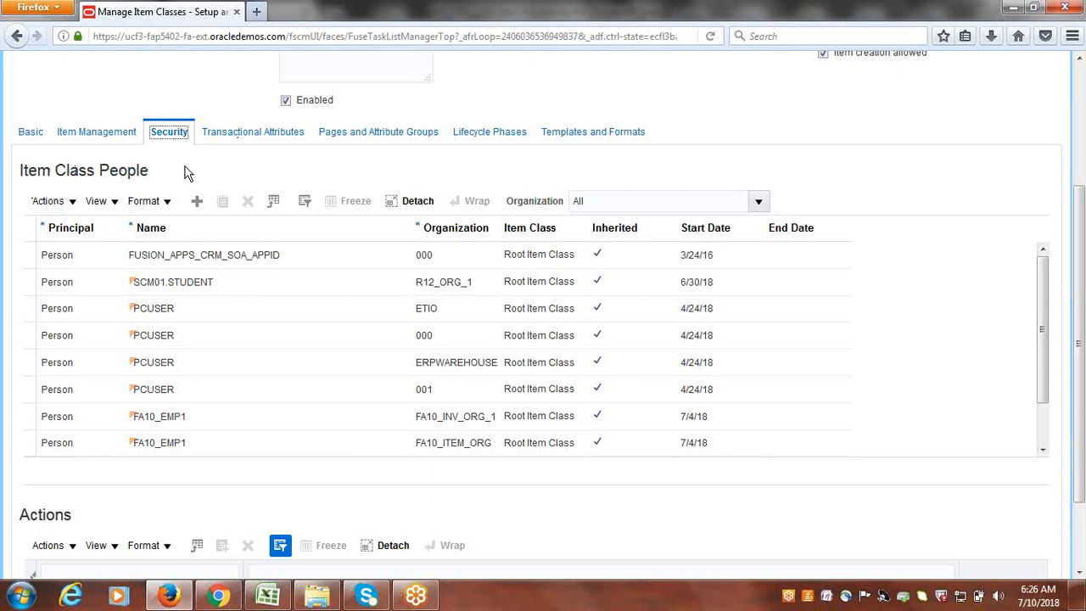
click(197, 204)
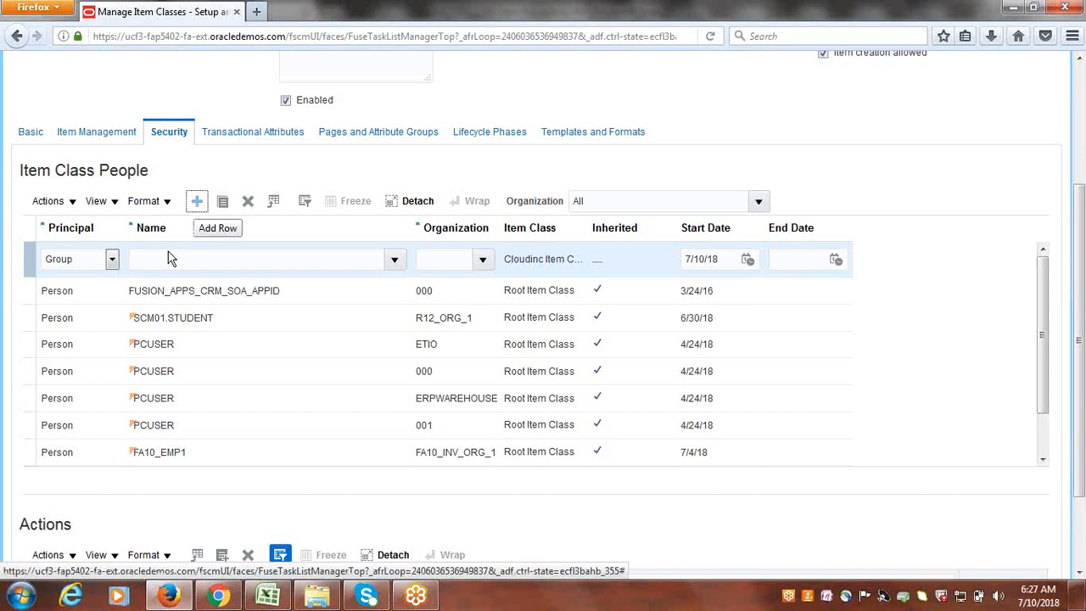
- Make the new grant row a Person principal and bring up the user name search
click(113, 260)
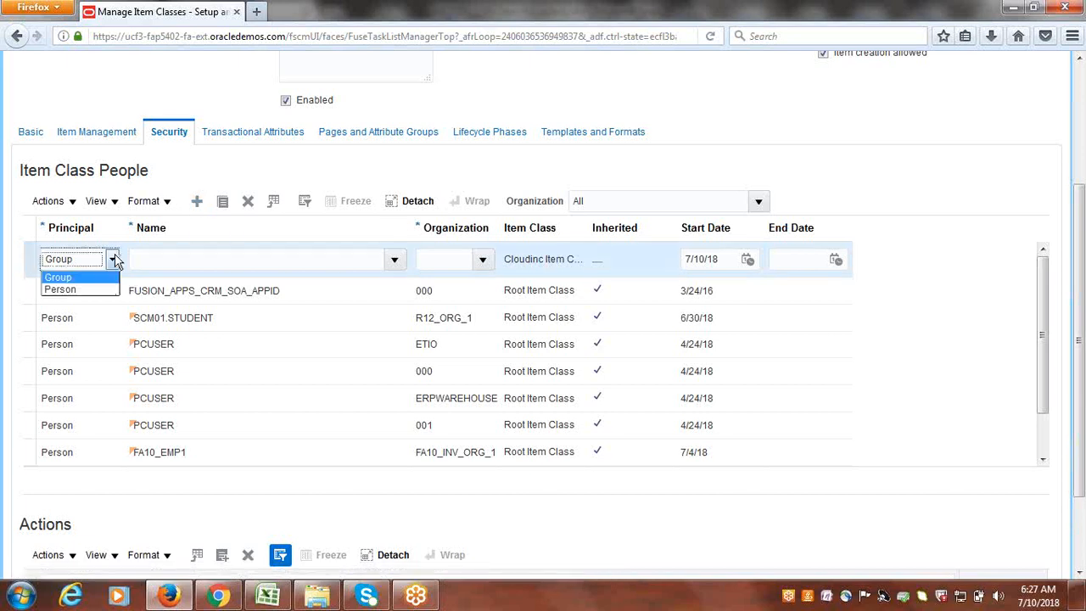
click(87, 289)
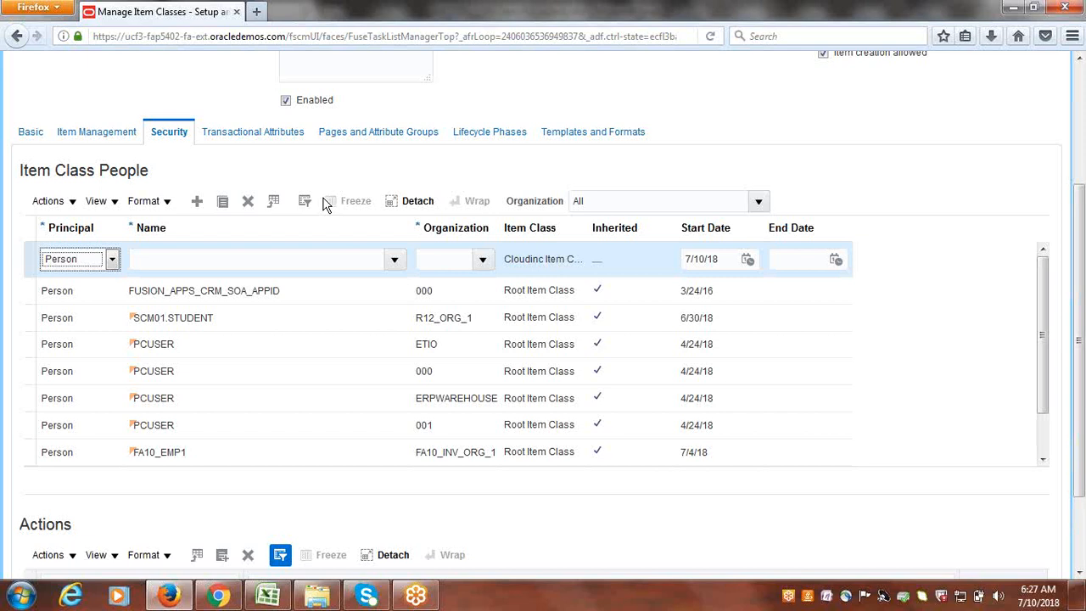
click(395, 261)
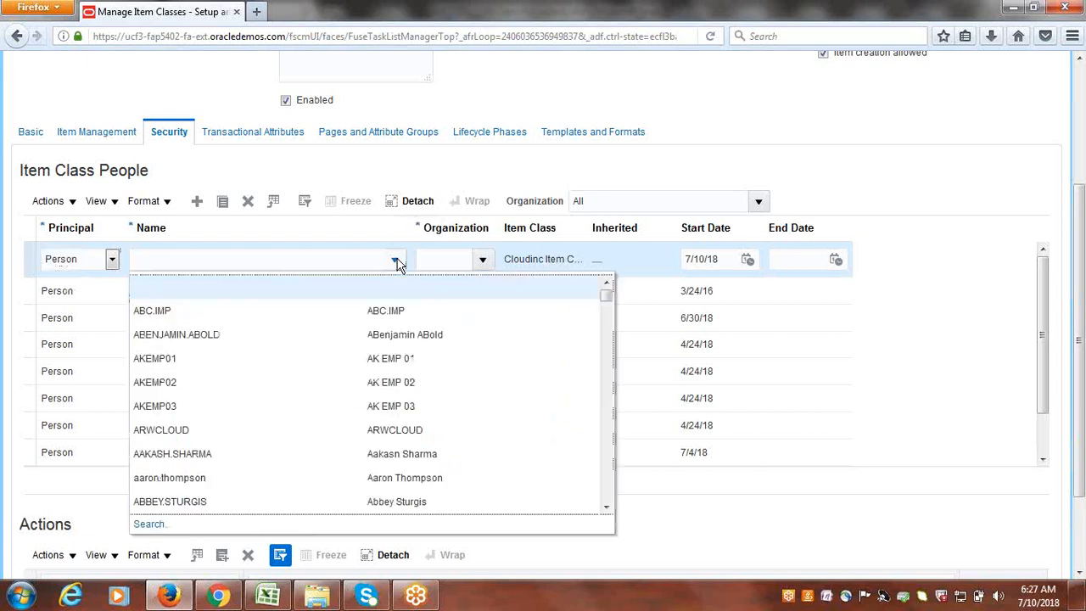
click(149, 526)
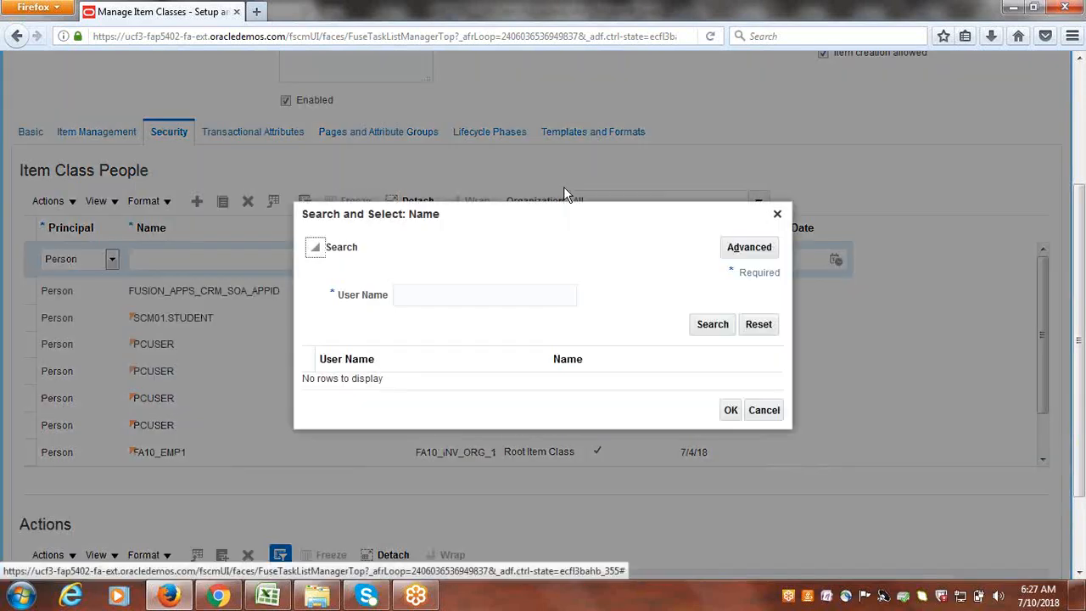
- Search user names for CLOUDINC, which returns no matching rows
click(490, 296)
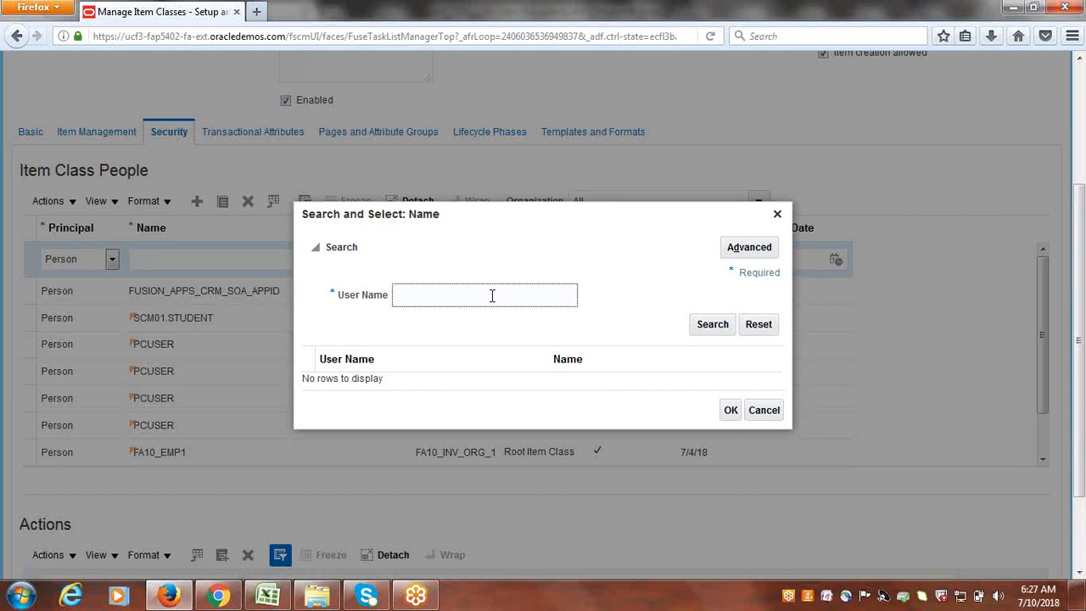
text(CLOUDINC)
click(713, 326)
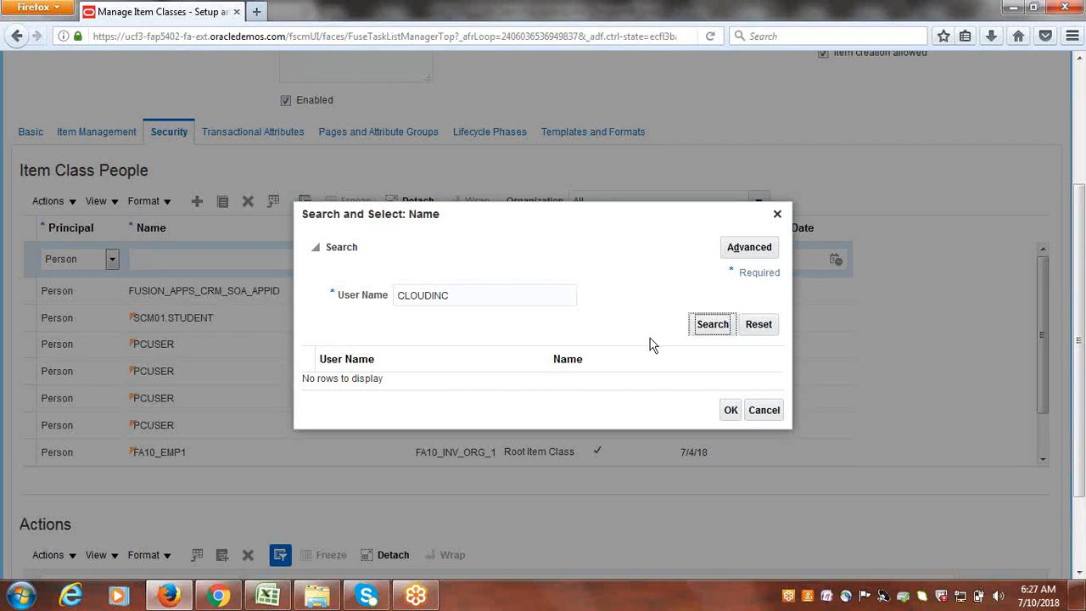
click(713, 329)
double_click(499, 298)
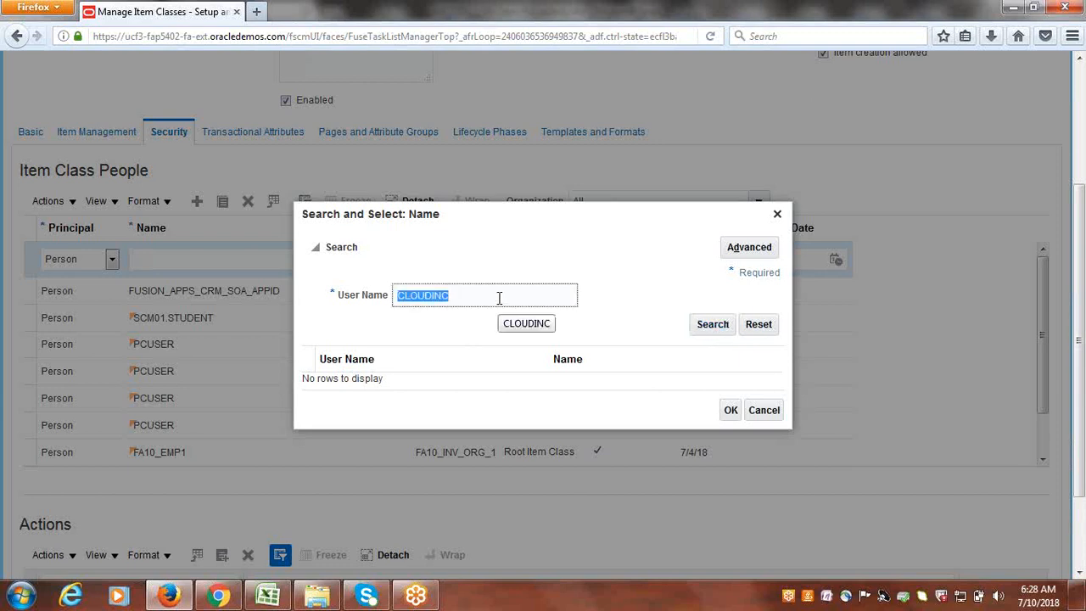
text(c)
text(CLOUDINC)
click(717, 327)
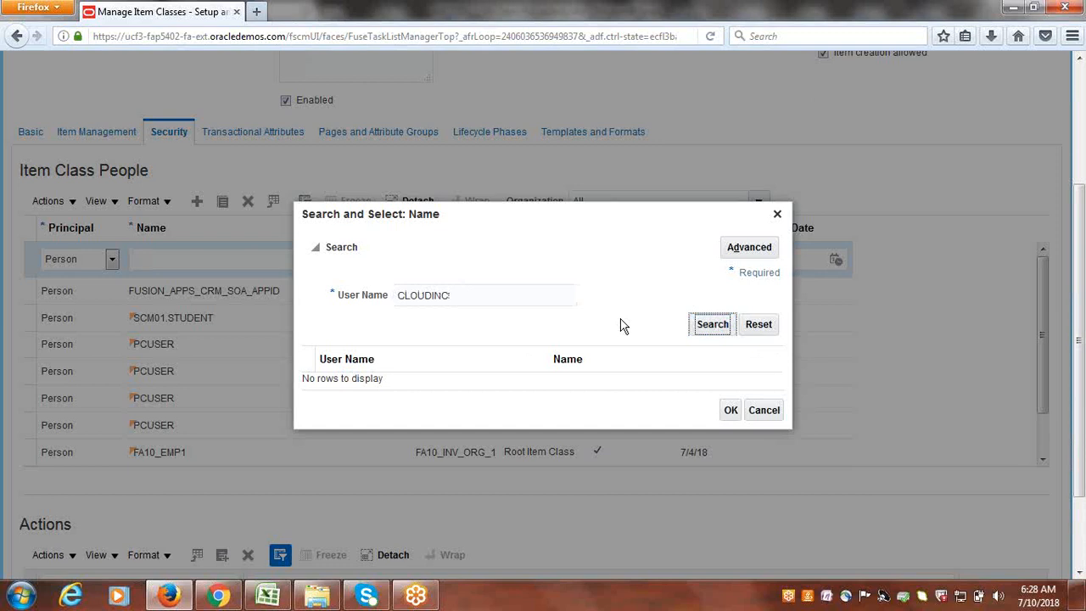
scroll(613, 256, up, 3)
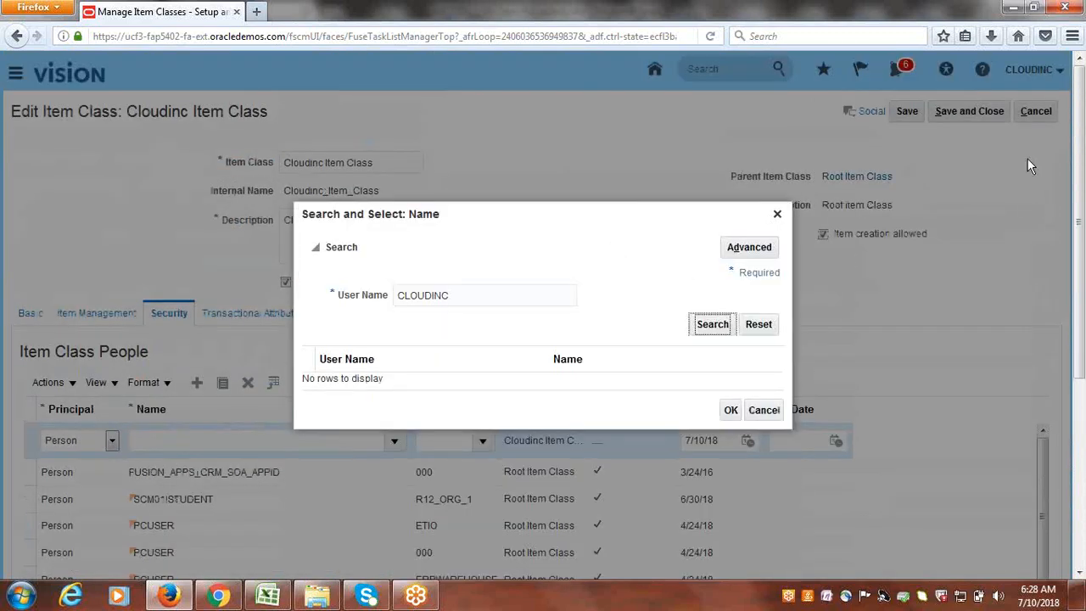
- Close the empty search and enter CLOUDINC as the row's Name
click(775, 217)
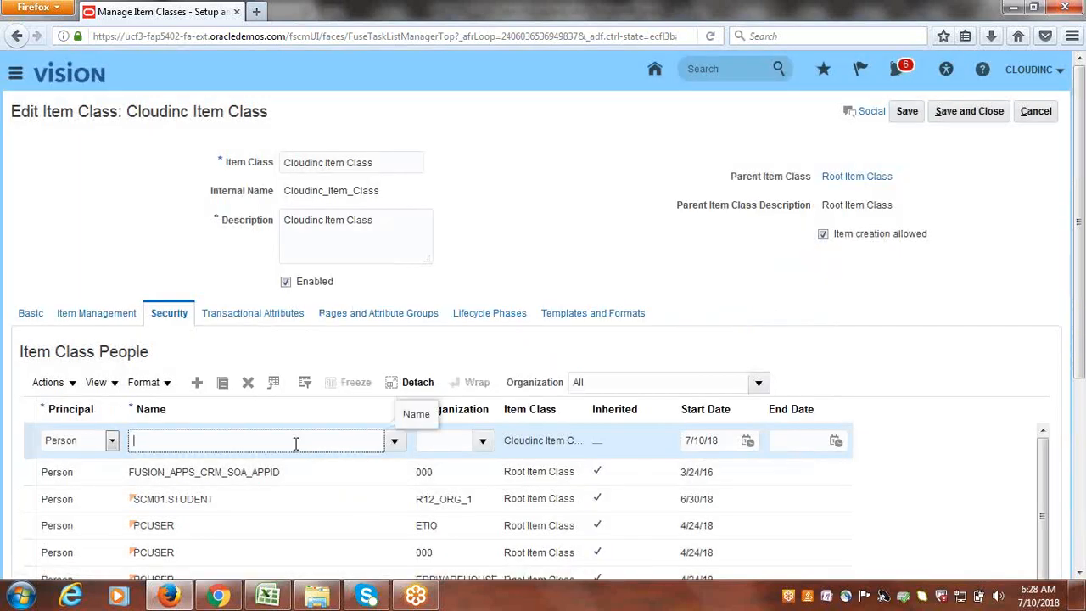
text(CLOUDINC)
key(Tab)
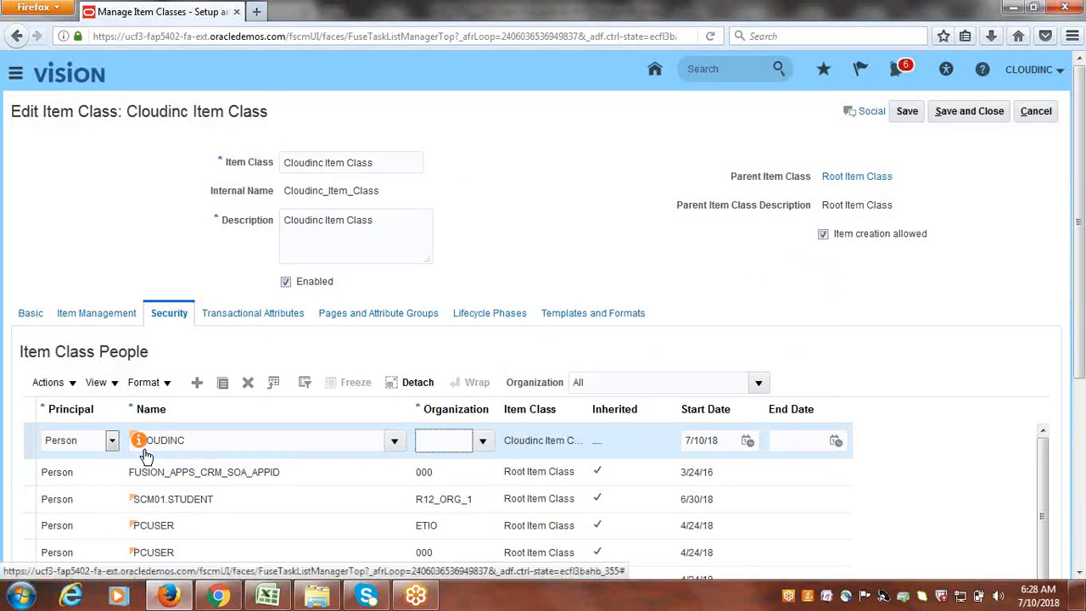
- Set the row's organization to CIM (Cloudinc Item Master) and add another people row
click(482, 443)
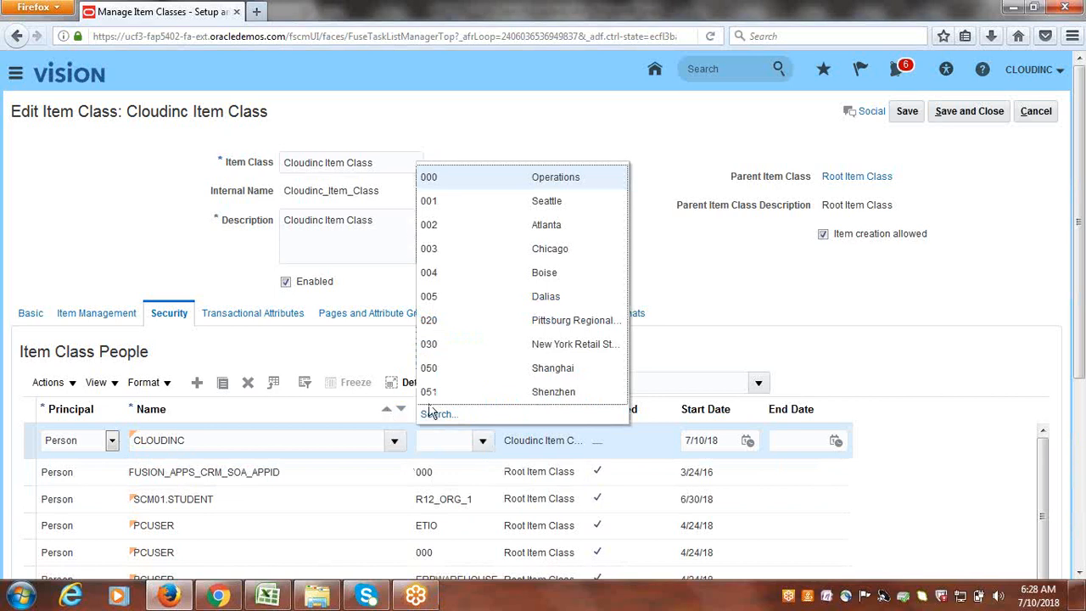
click(436, 414)
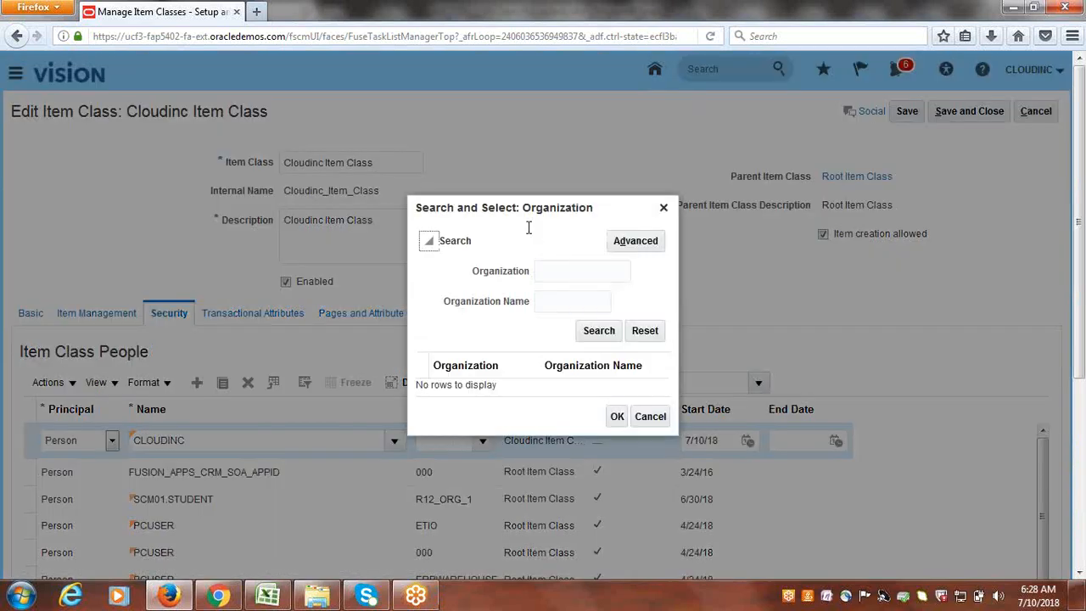
click(547, 272)
text(Cr)
click(594, 331)
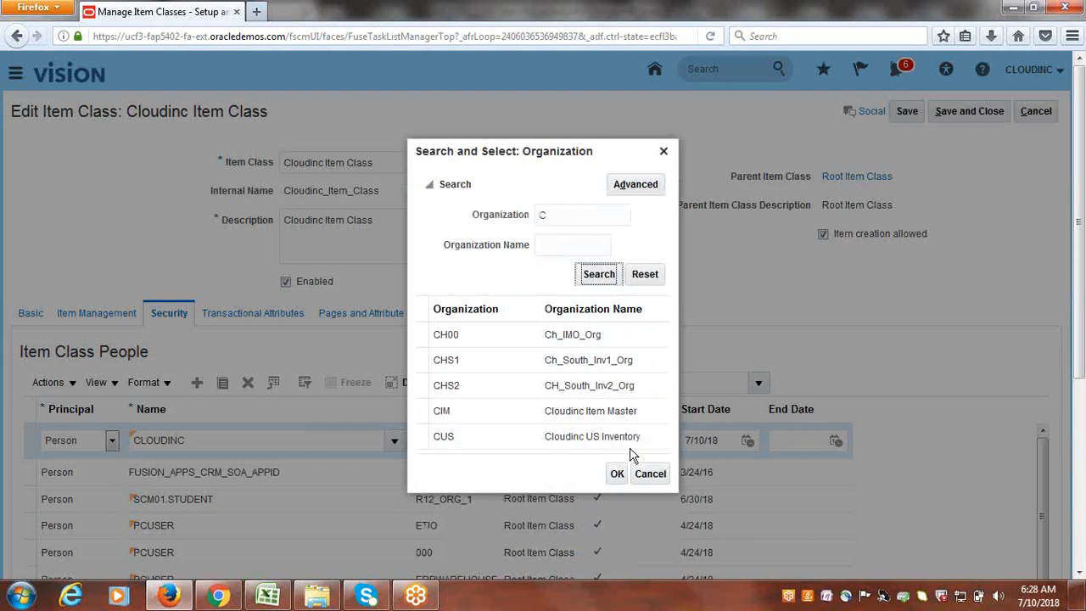
click(416, 411)
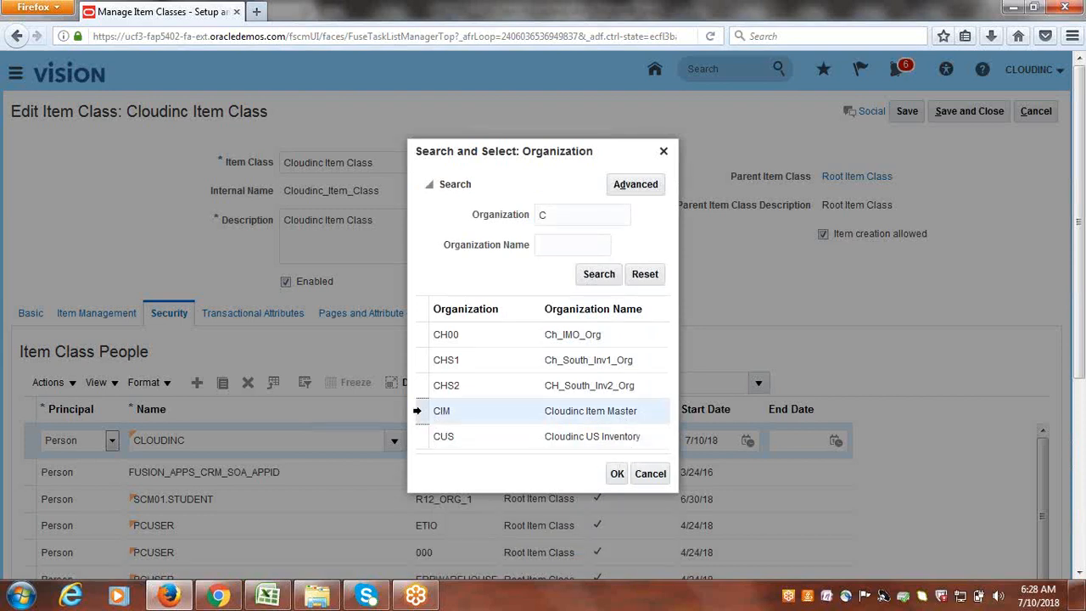
click(617, 475)
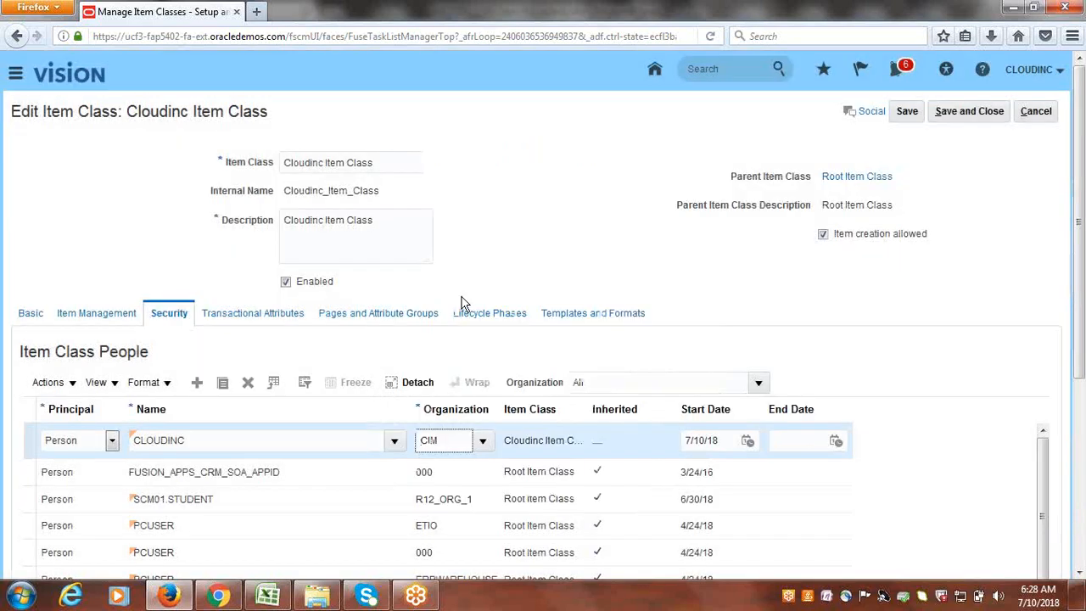
click(197, 384)
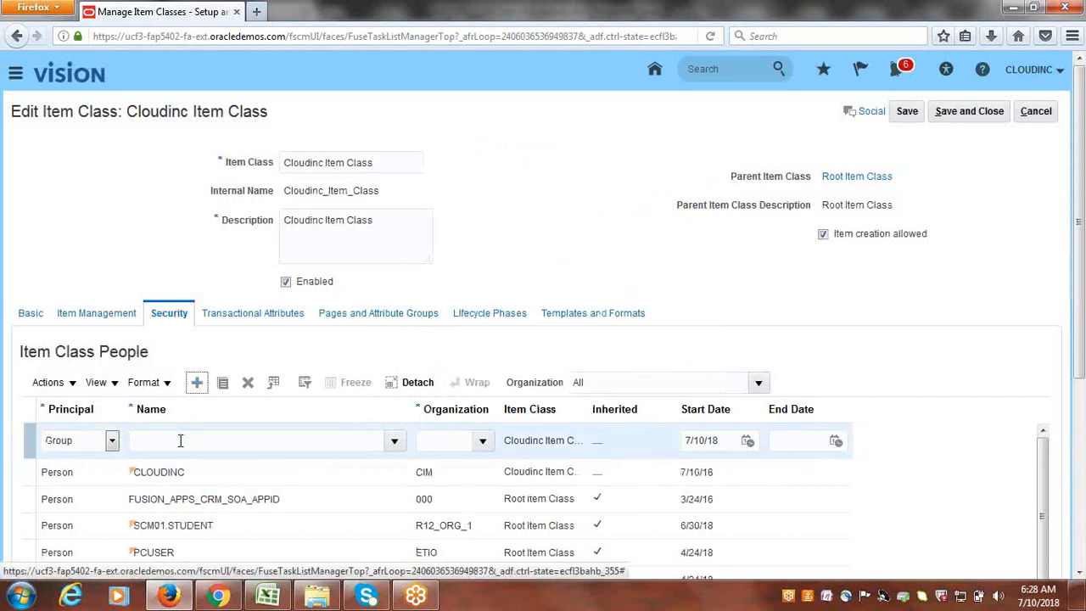
- Make the second row a Person principal named CLOUDINC
click(112, 442)
click(98, 469)
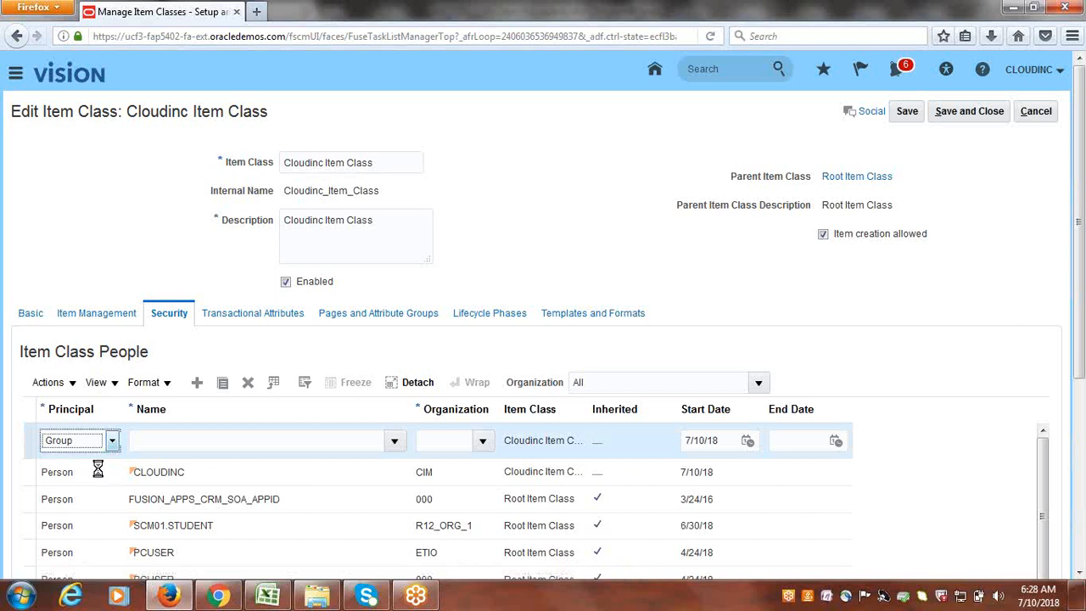
click(178, 441)
text(CLOUDINC)
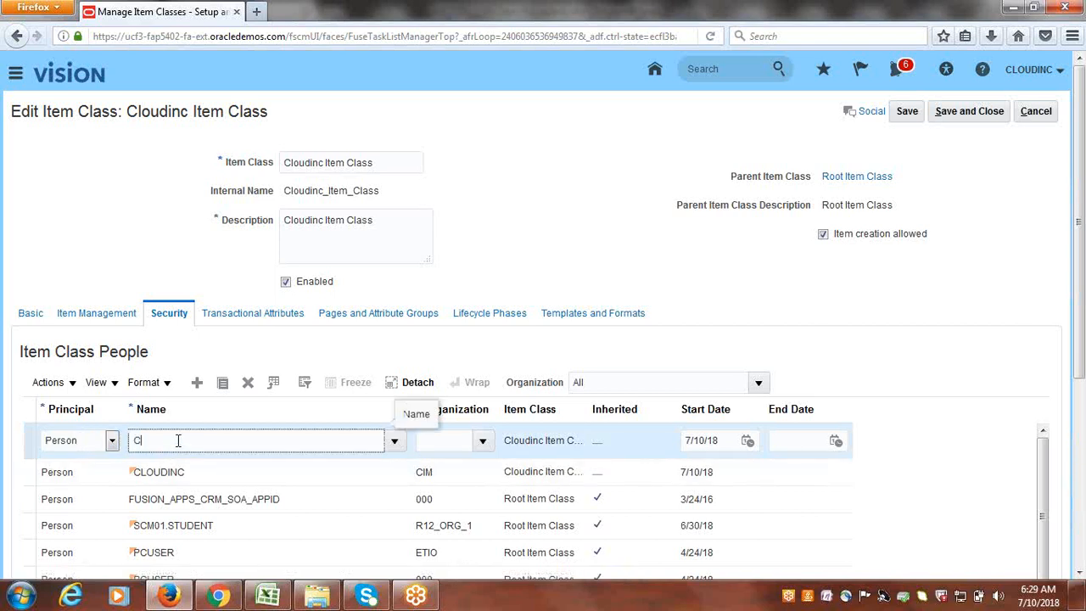
key(Tab)
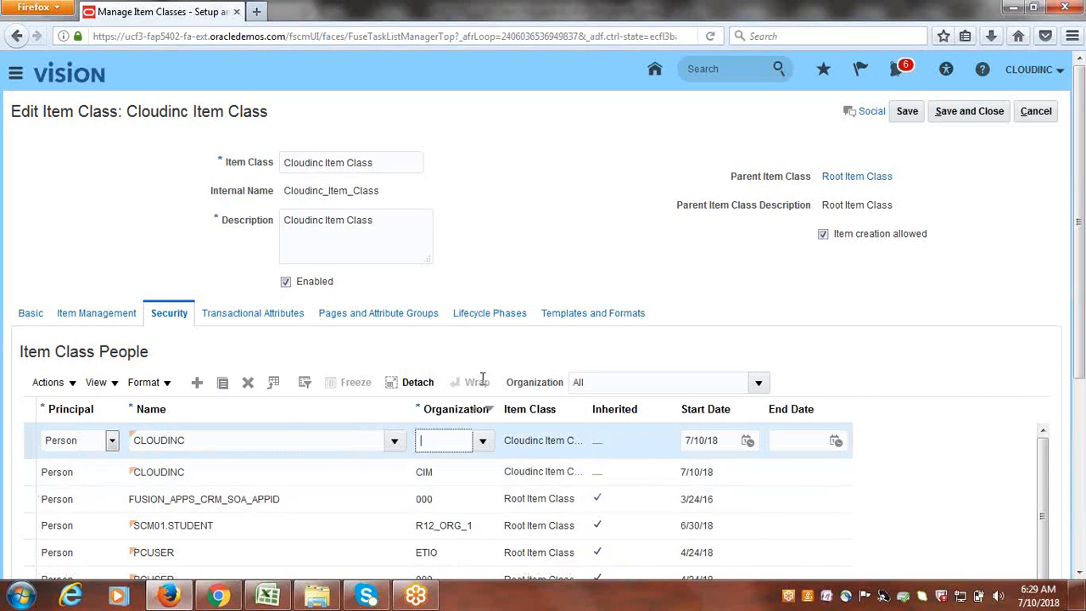
- Set the second row's organization to CUS (Cloudinc US Inventory)
click(481, 443)
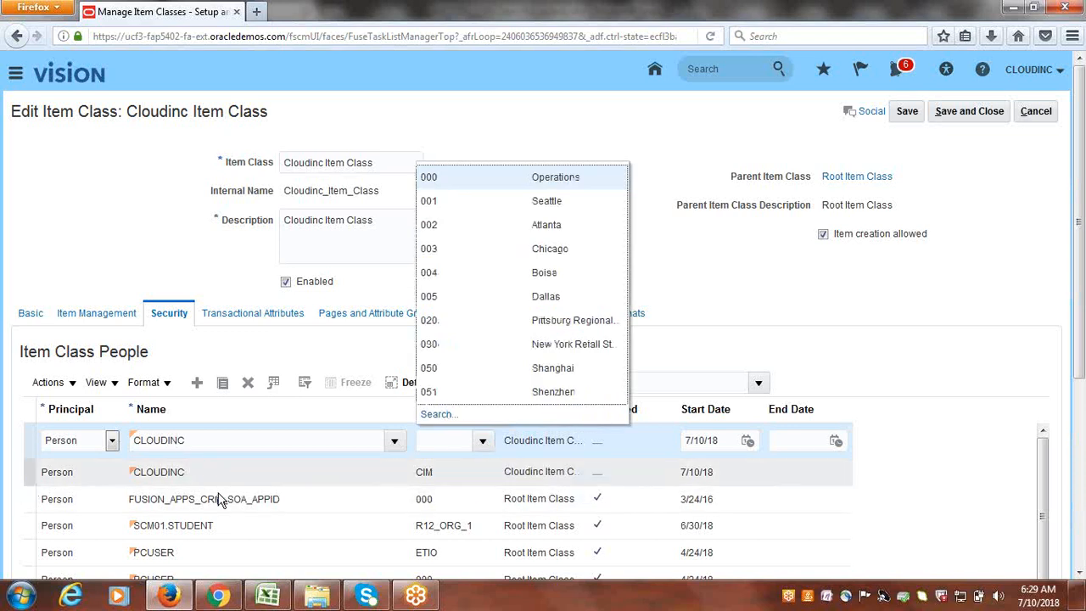
click(437, 415)
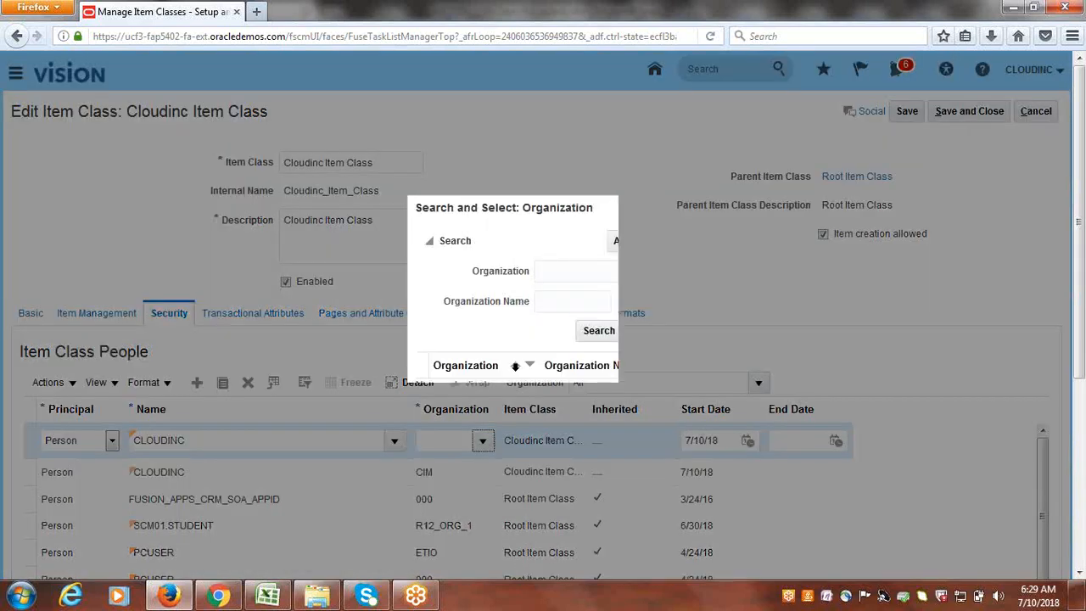
click(573, 270)
text(C)
click(598, 331)
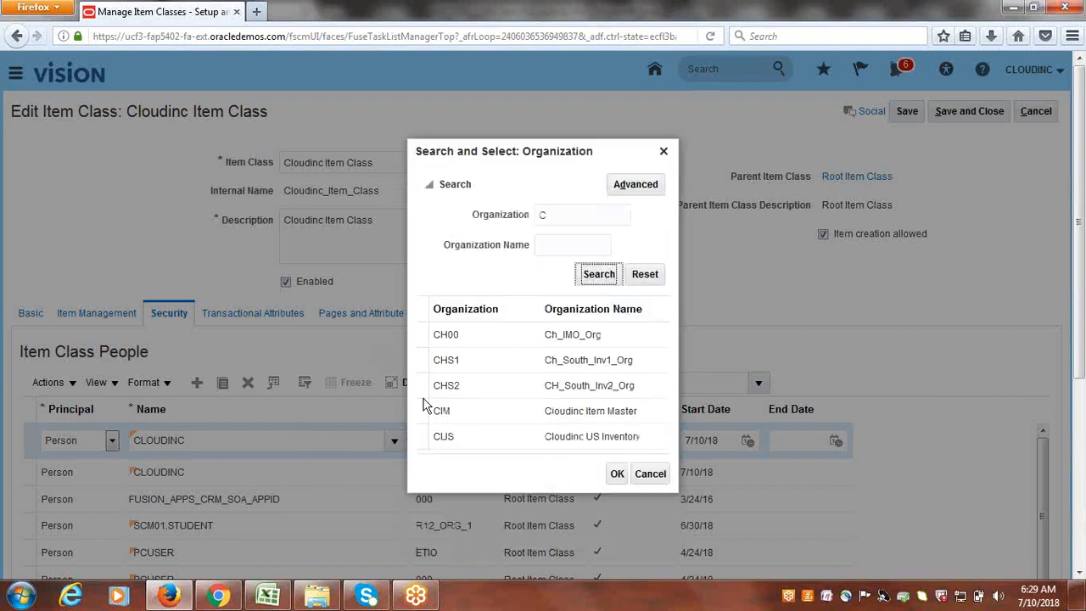
click(578, 437)
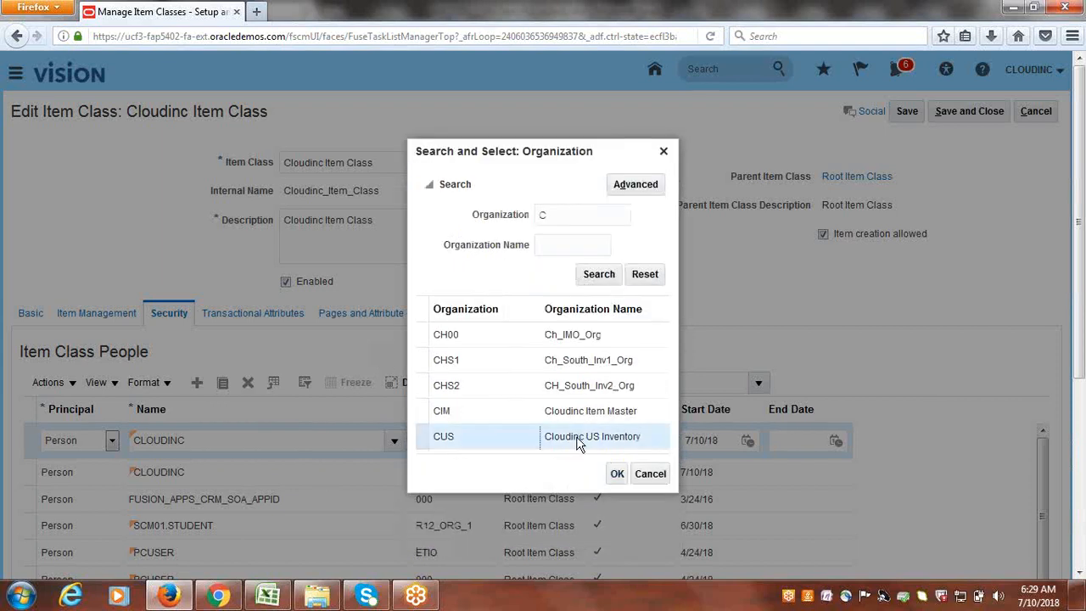
click(618, 474)
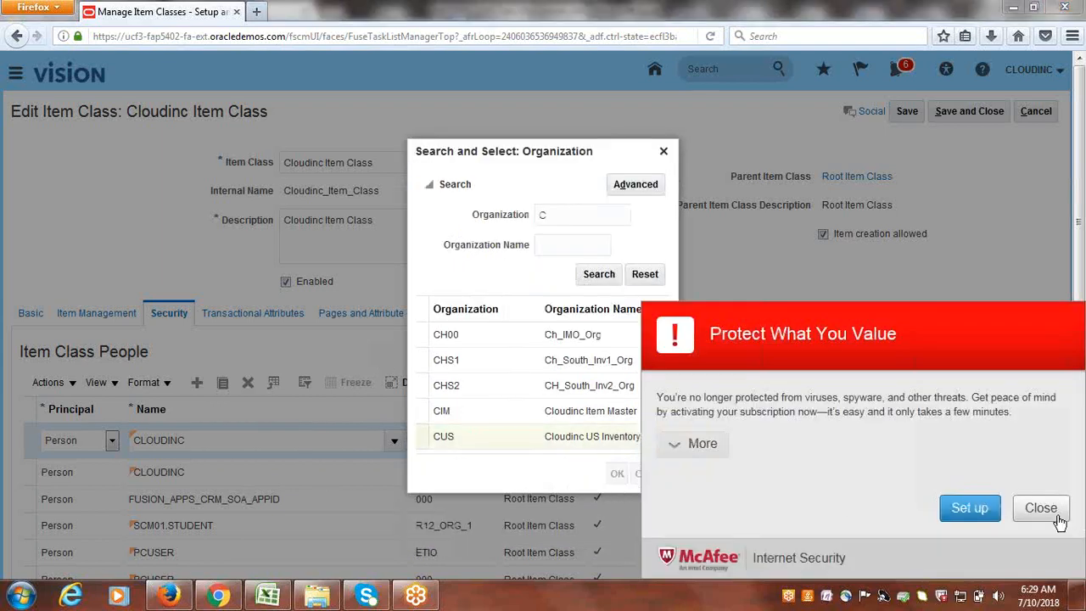
- Dismiss the antivirus popup and show the Item Templates section
click(1041, 508)
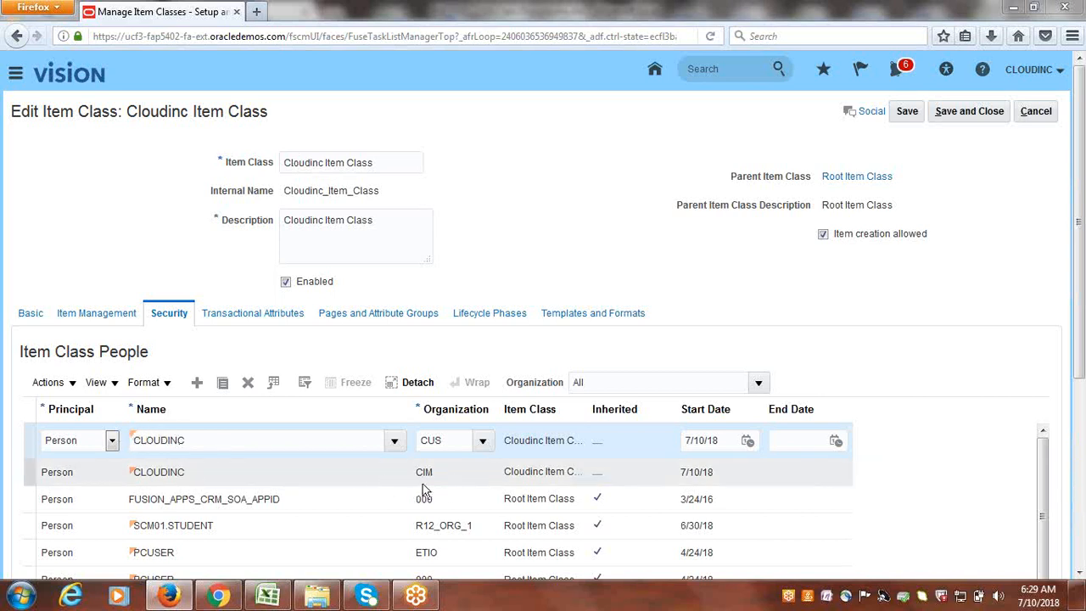
click(541, 473)
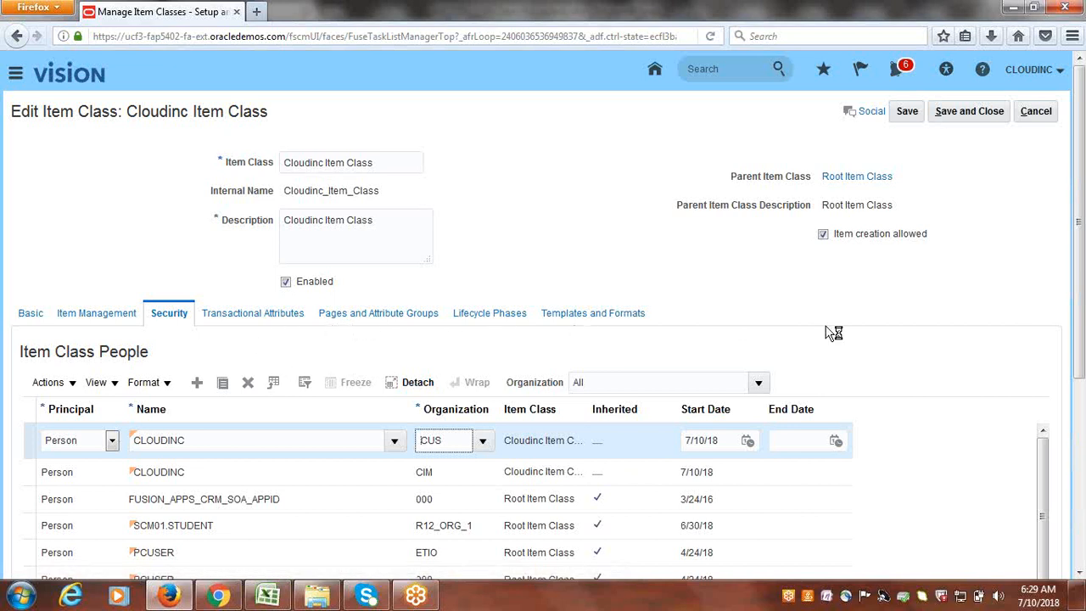
click(616, 317)
- Review the Templates and Formats section of the Cloudinc Item Class
click(617, 317)
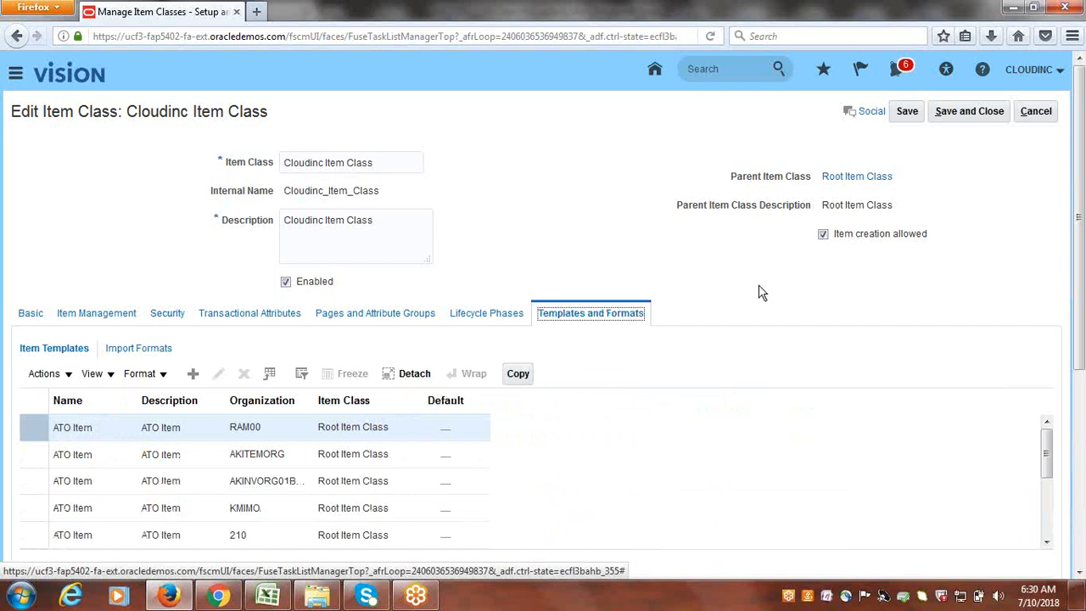
scroll(756, 289, down, 3)
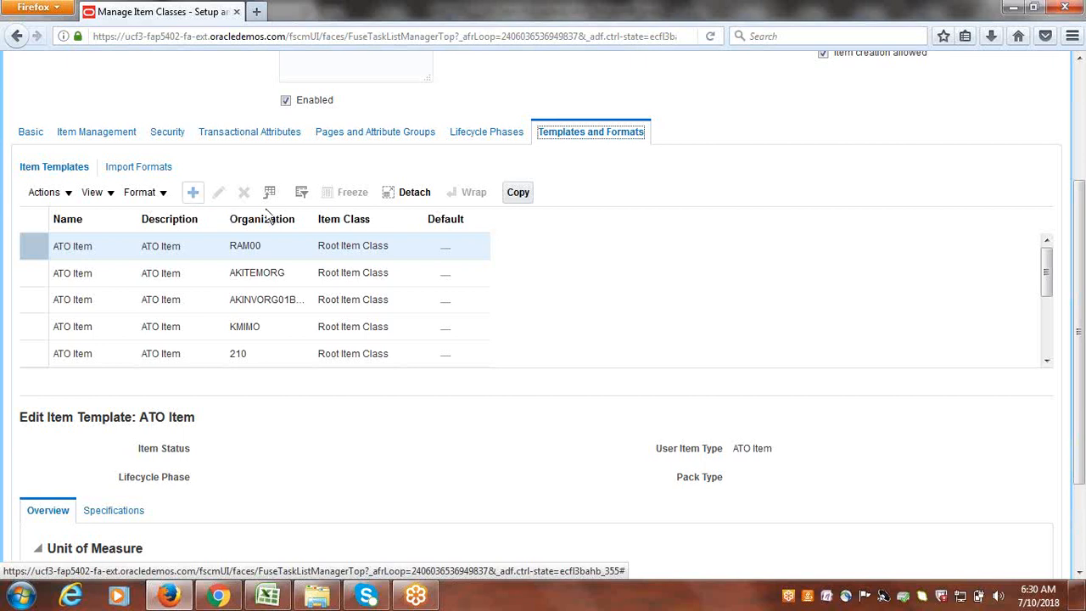
scroll(735, 292, up, 3)
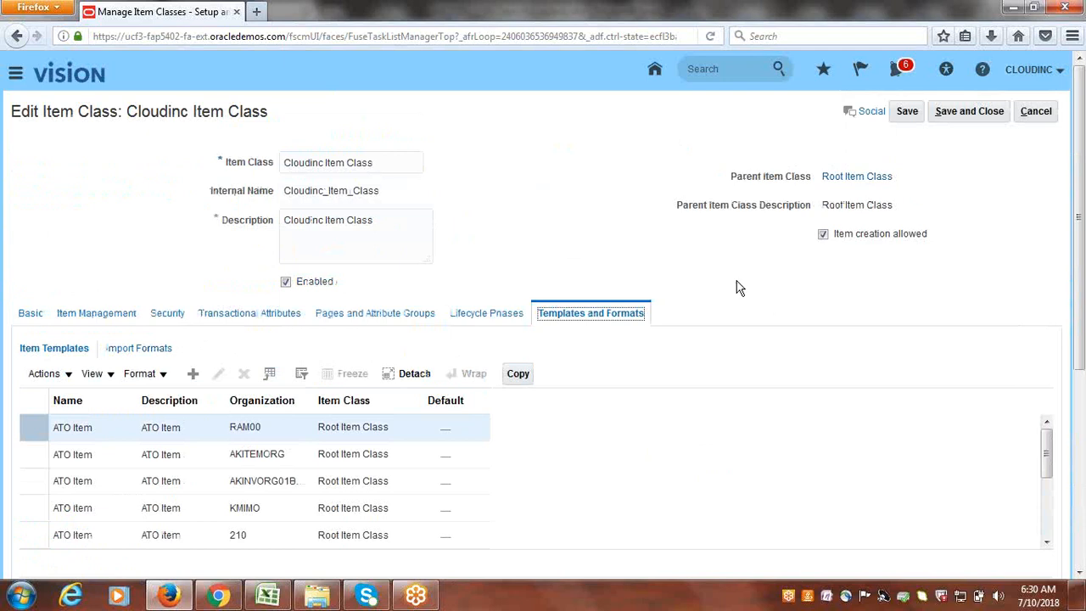
- Save and close Cloudinc Item Class, then finish Manage Item Classes to return to the Cloudinc Implementation Project task list
click(979, 265)
click(982, 119)
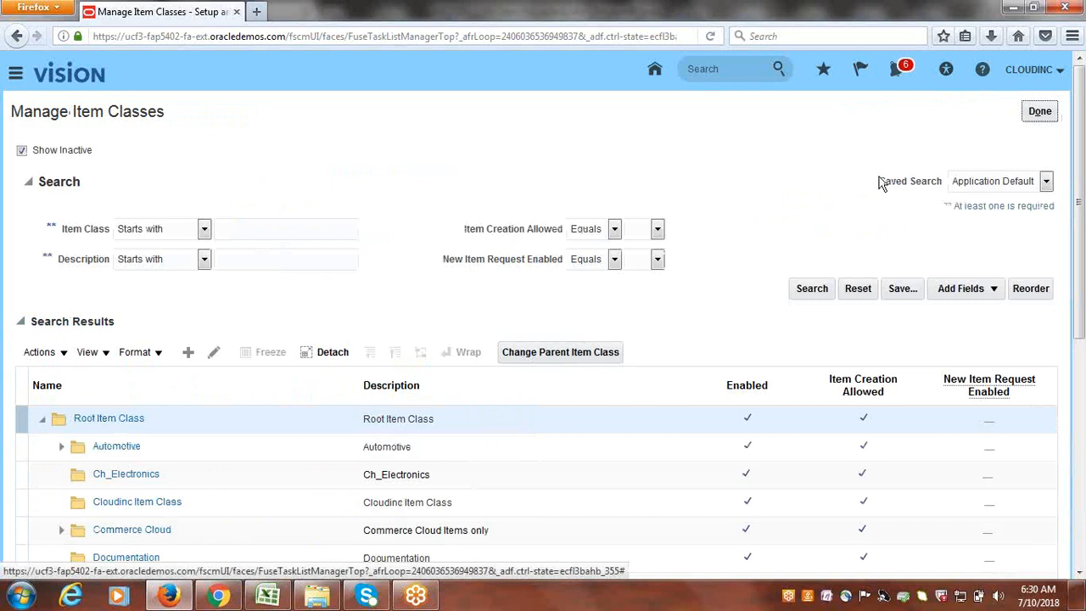
click(1046, 118)
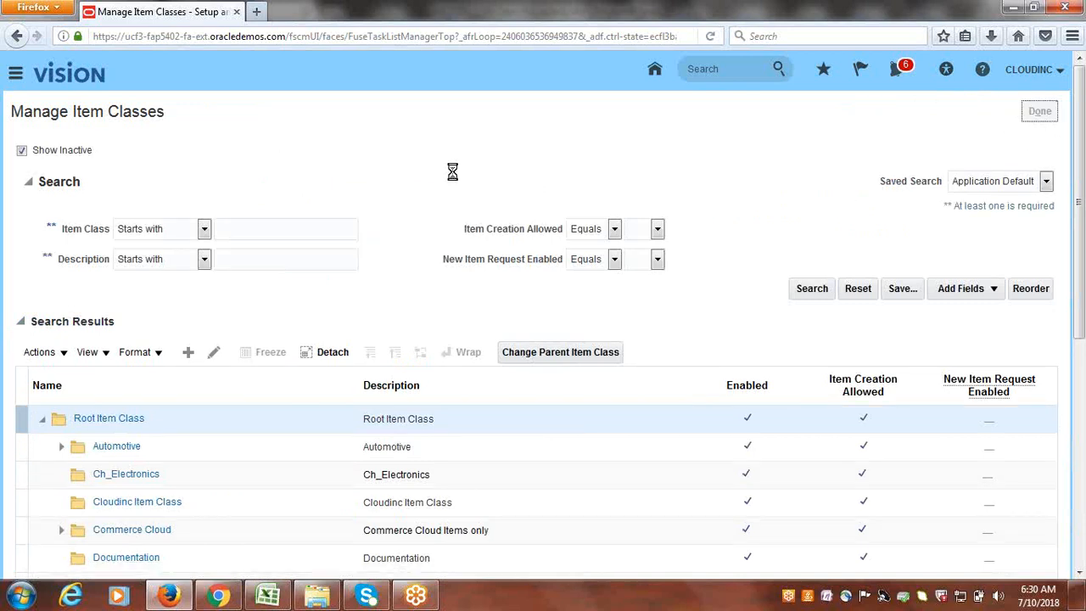
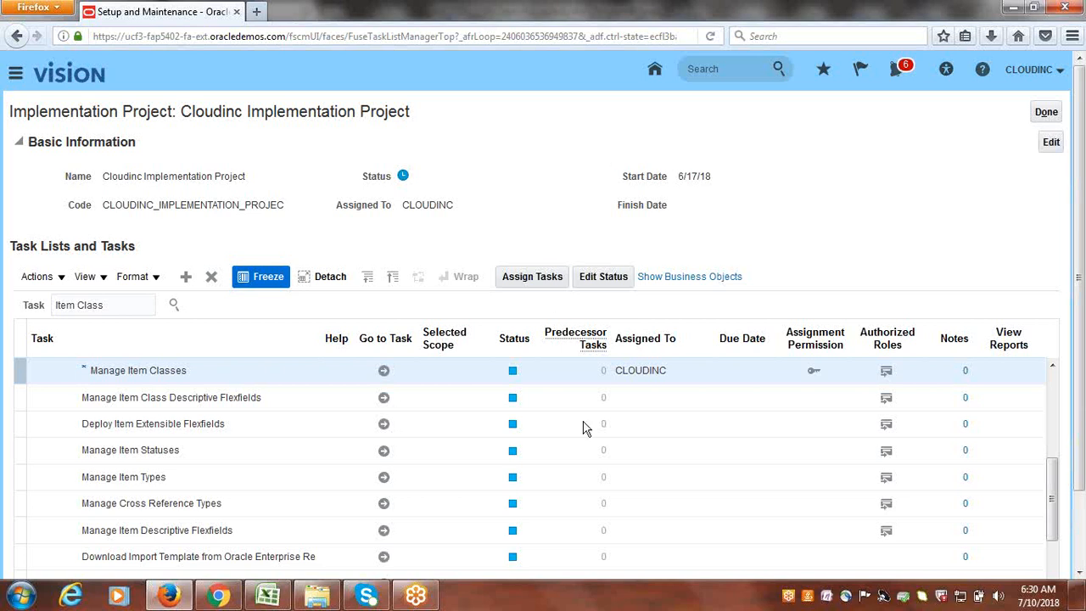
- Open Manage Item Classes and start editing the Cloudinc Item Class
click(383, 370)
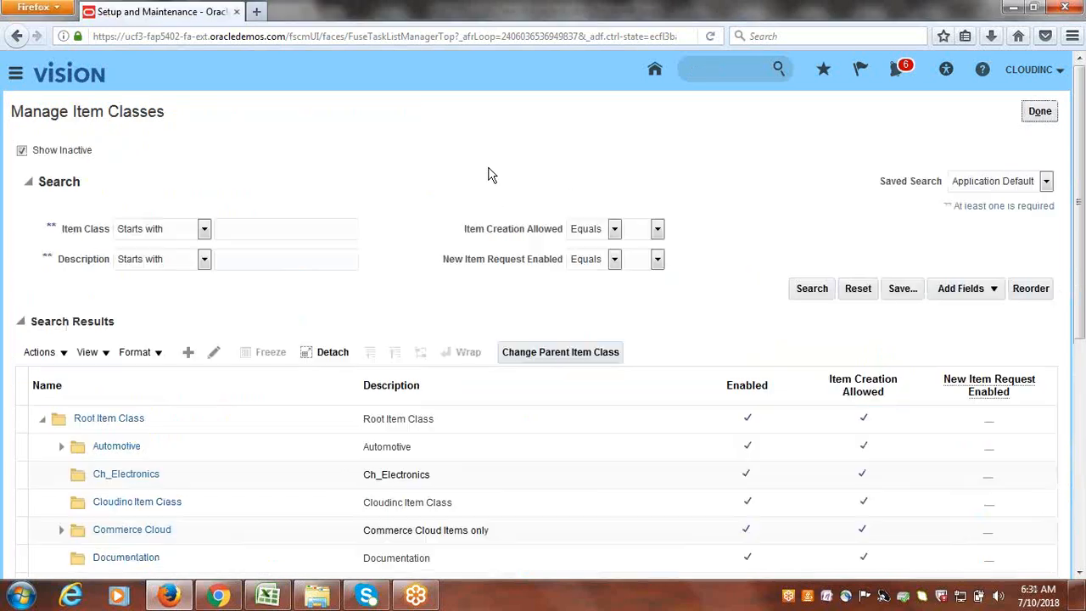
scroll(415, 297, down, 4)
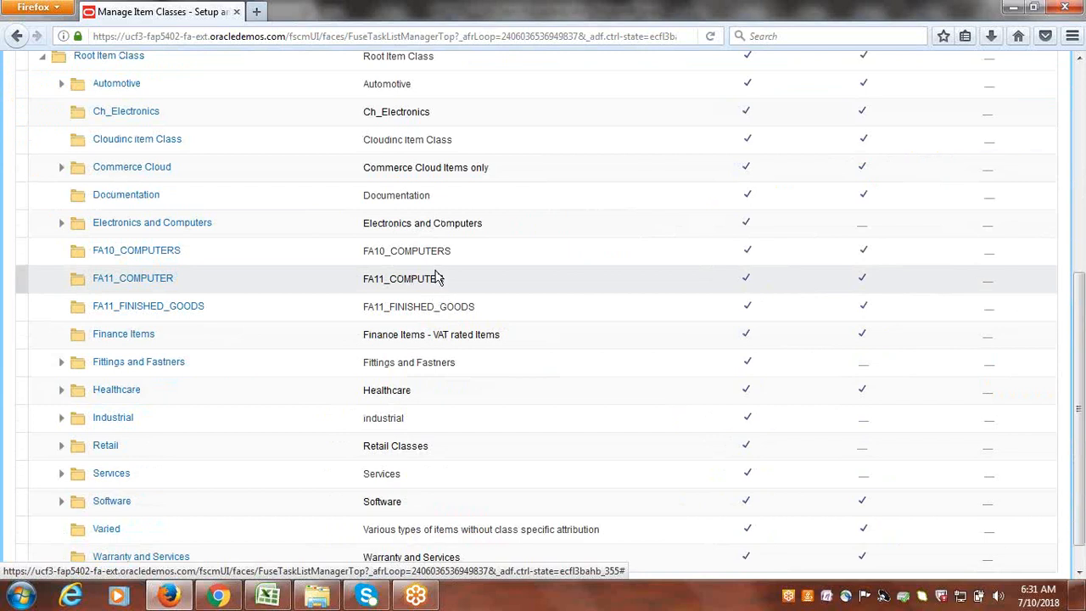
click(216, 148)
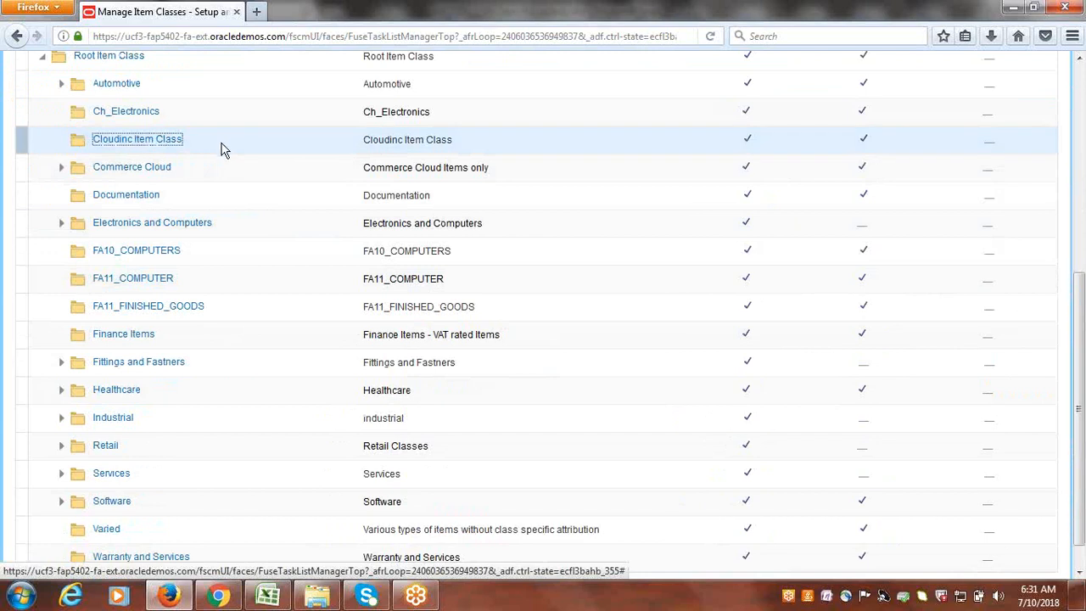
scroll(252, 162, up, 5)
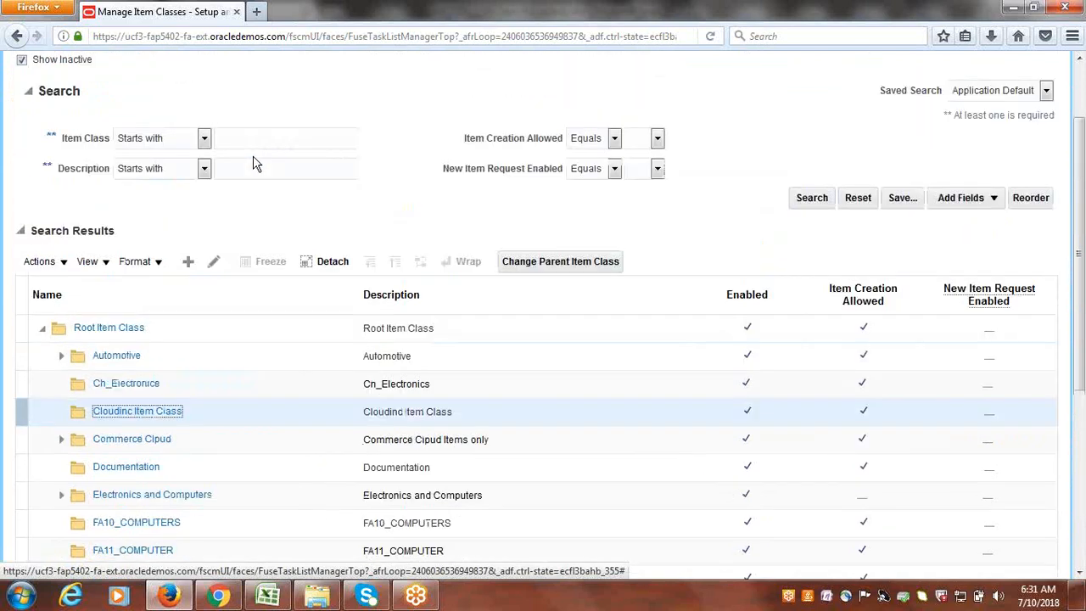
click(213, 263)
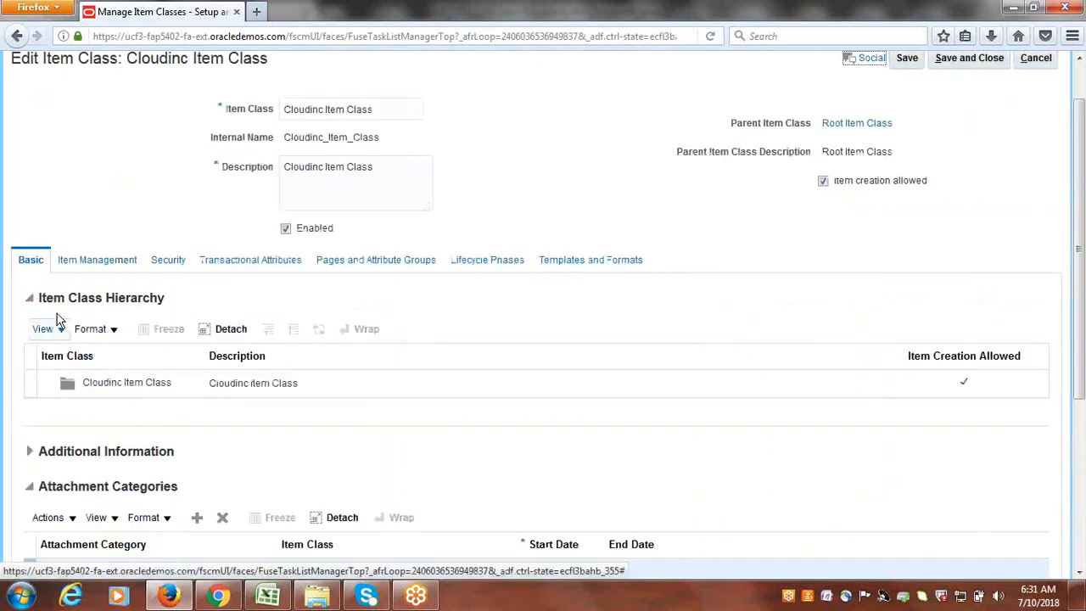
- Show the Cloudinc Item Class Security details, browse Item Class People, and open the Organization list
click(174, 262)
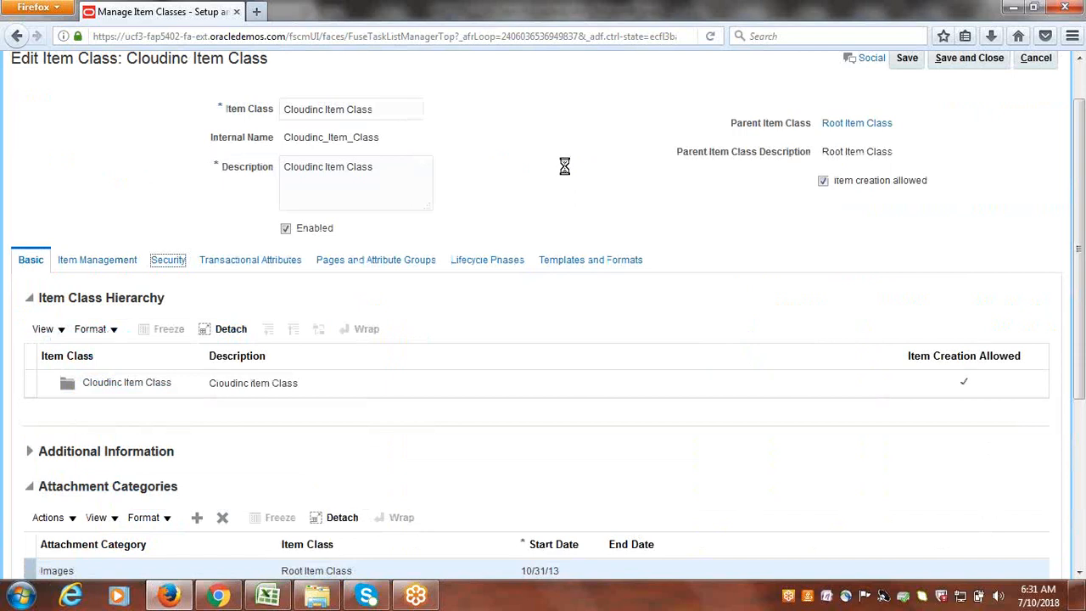
scroll(567, 172, down, 3)
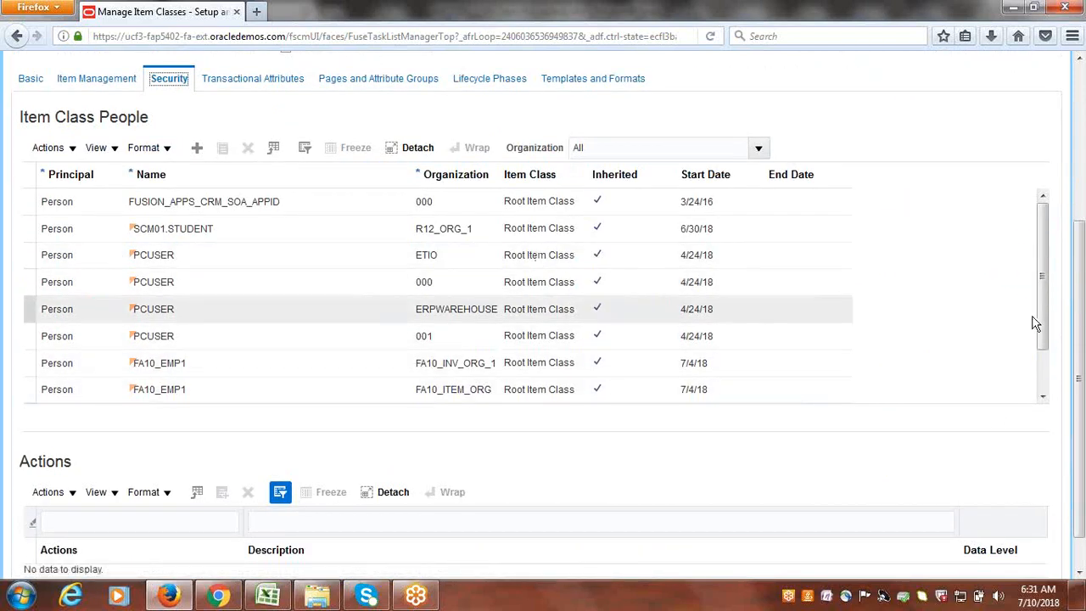
drag(1045, 306, 1048, 400)
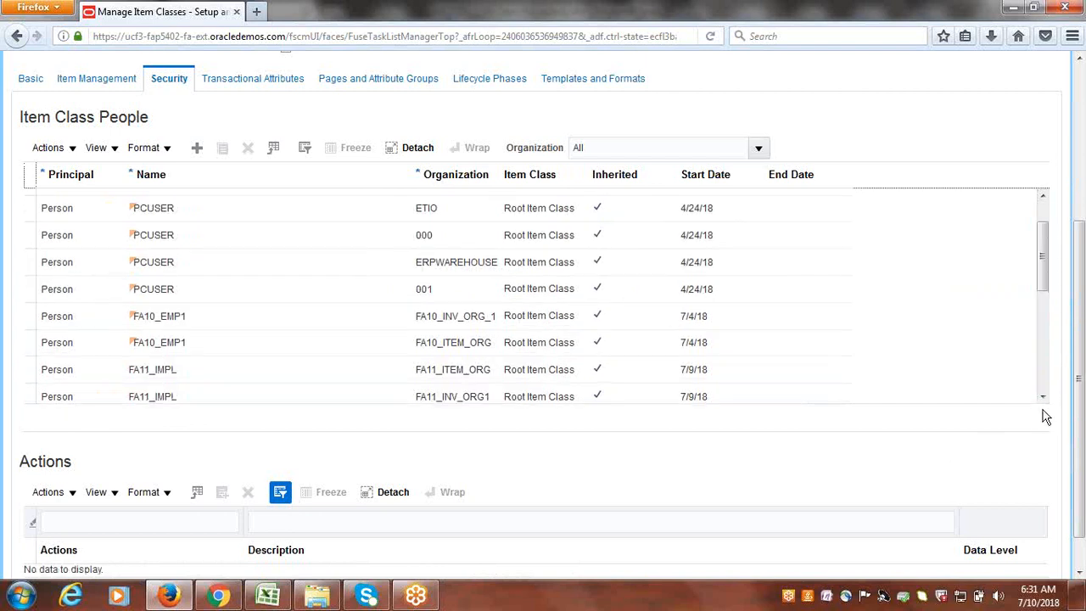
drag(1044, 275, 1066, 392)
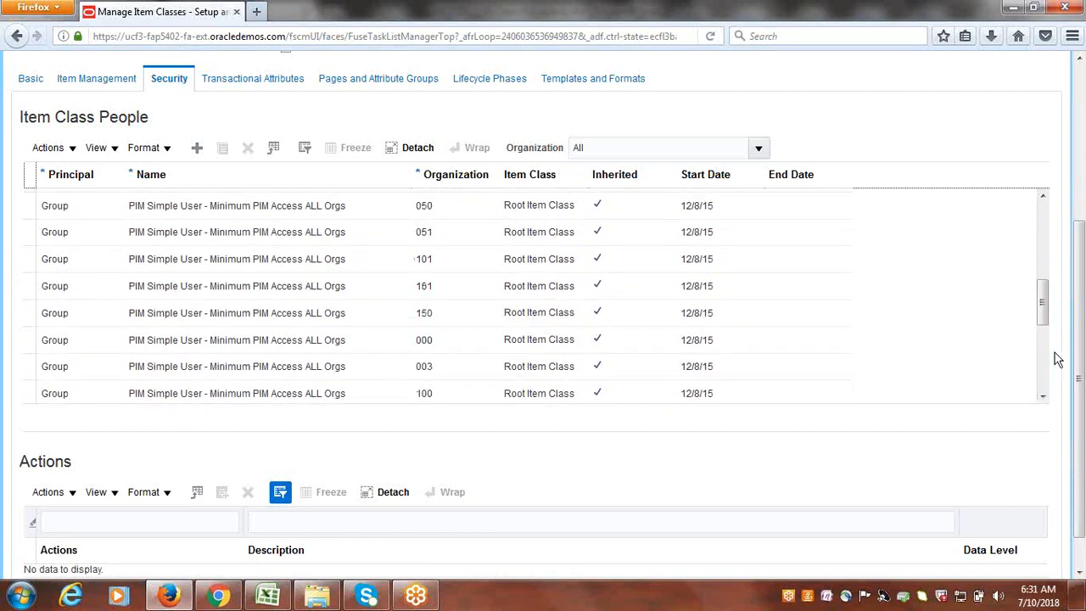
drag(1048, 311, 1069, 399)
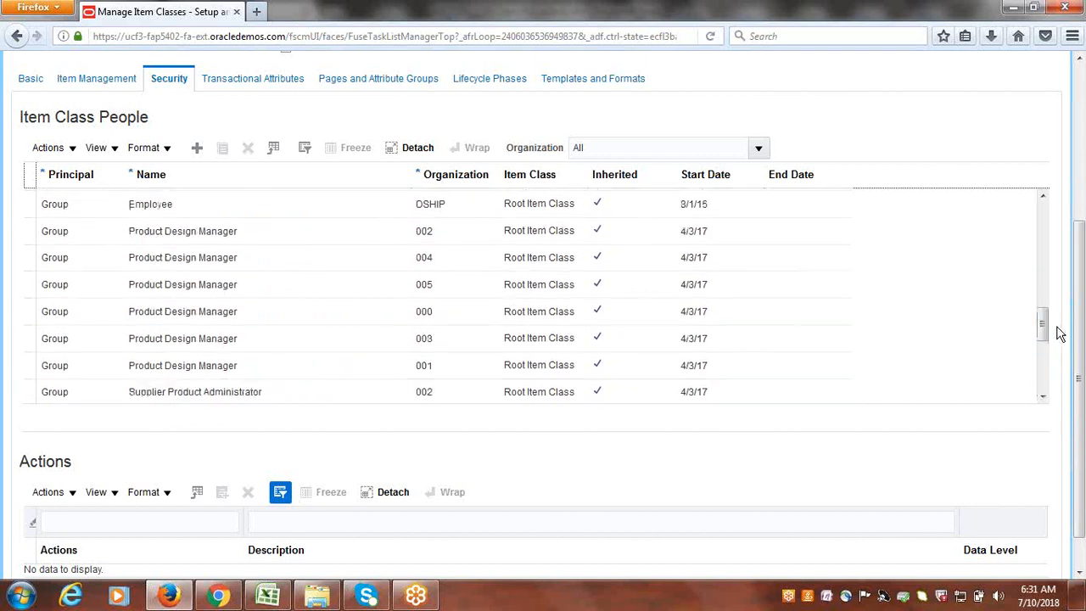
drag(1050, 332, 1079, 219)
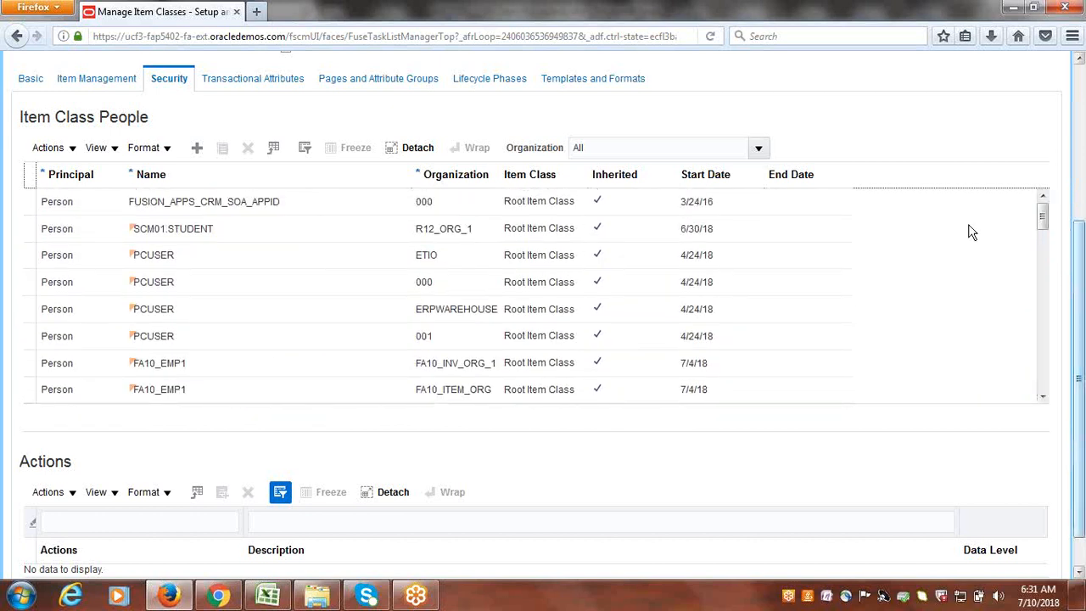
click(760, 148)
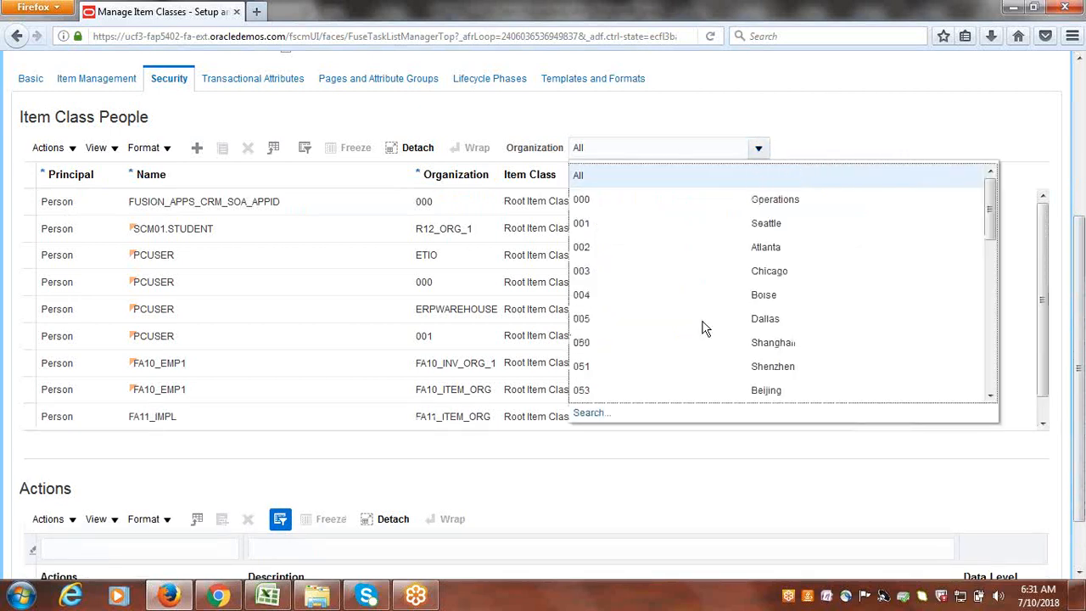
- Search organizations starting with 'c' and filter Item Class People to CIM
click(584, 412)
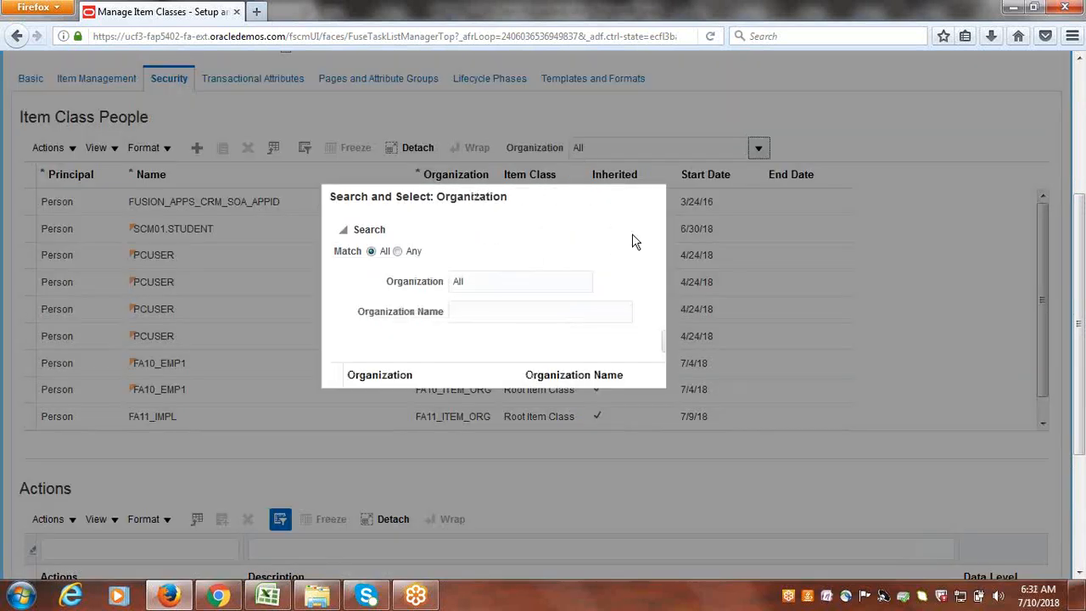
click(488, 281)
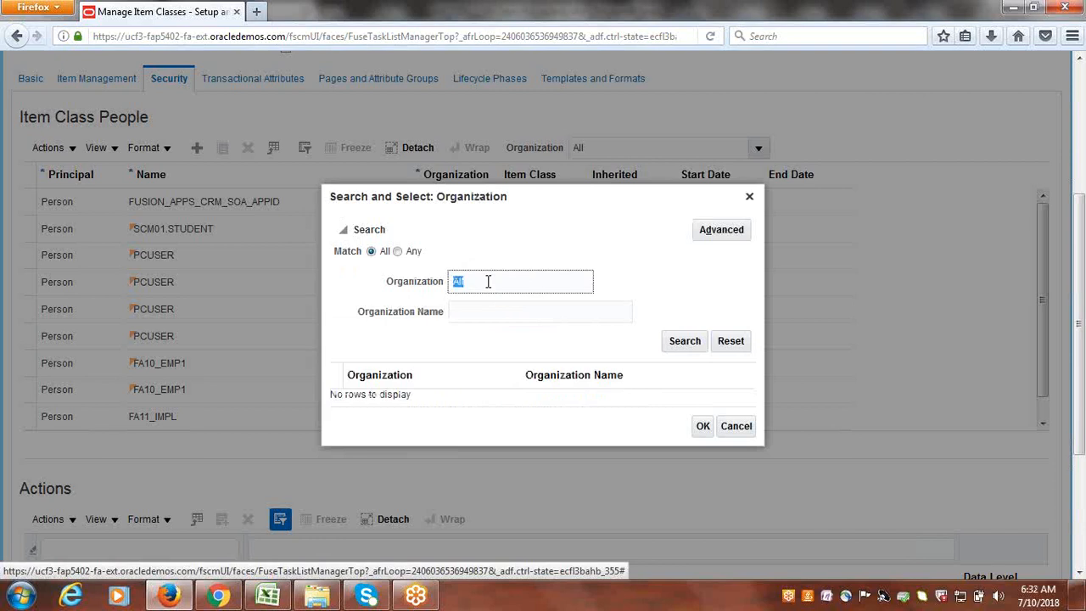
text(c)
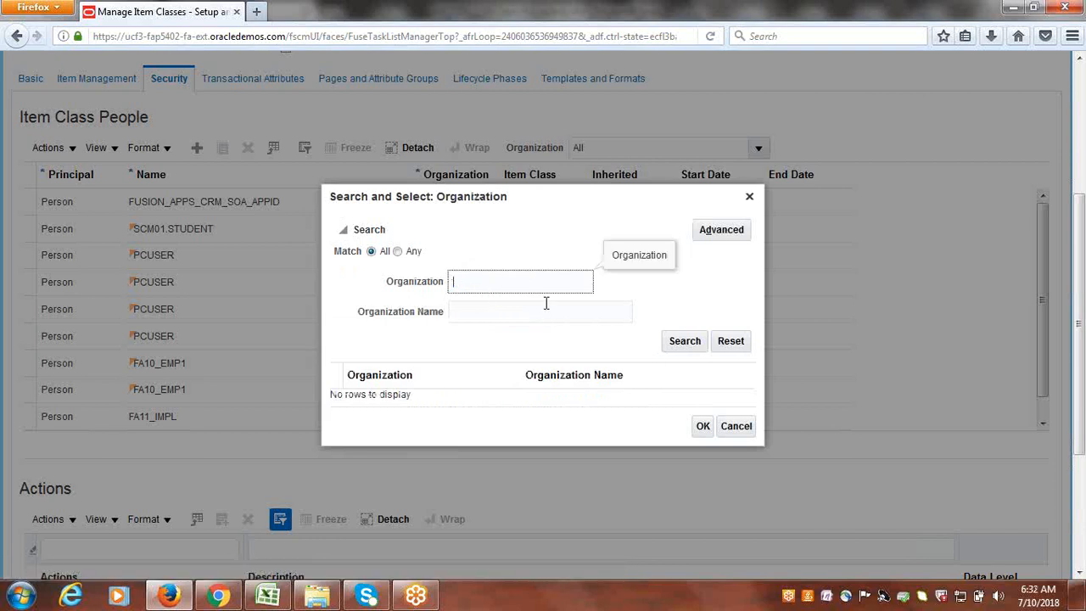
click(690, 342)
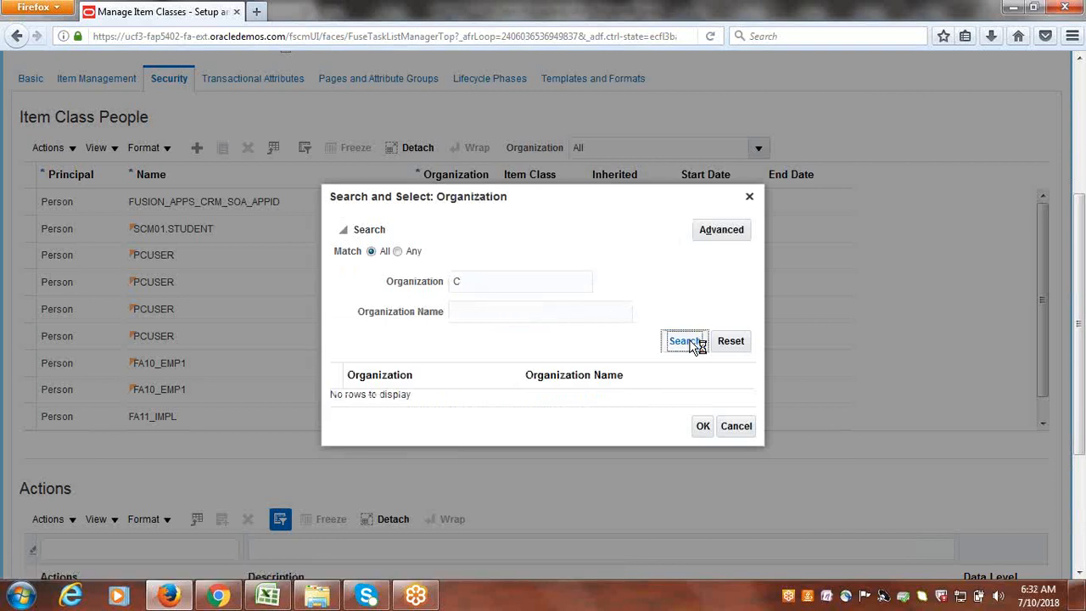
click(377, 386)
click(705, 446)
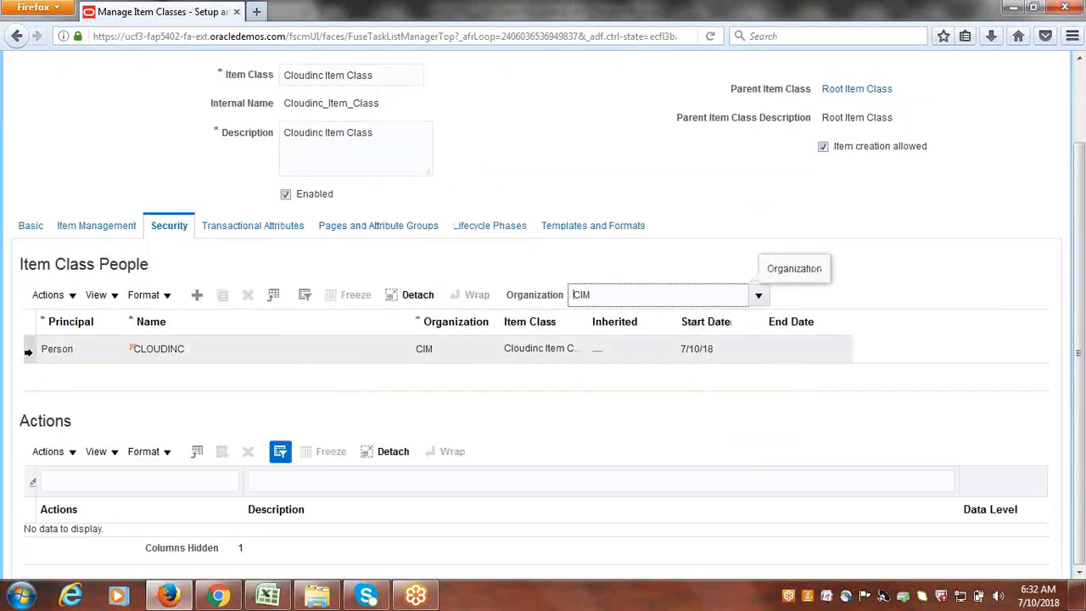
- Select the CLOUDINC person and open Select and Add: Actions for CIM
click(28, 350)
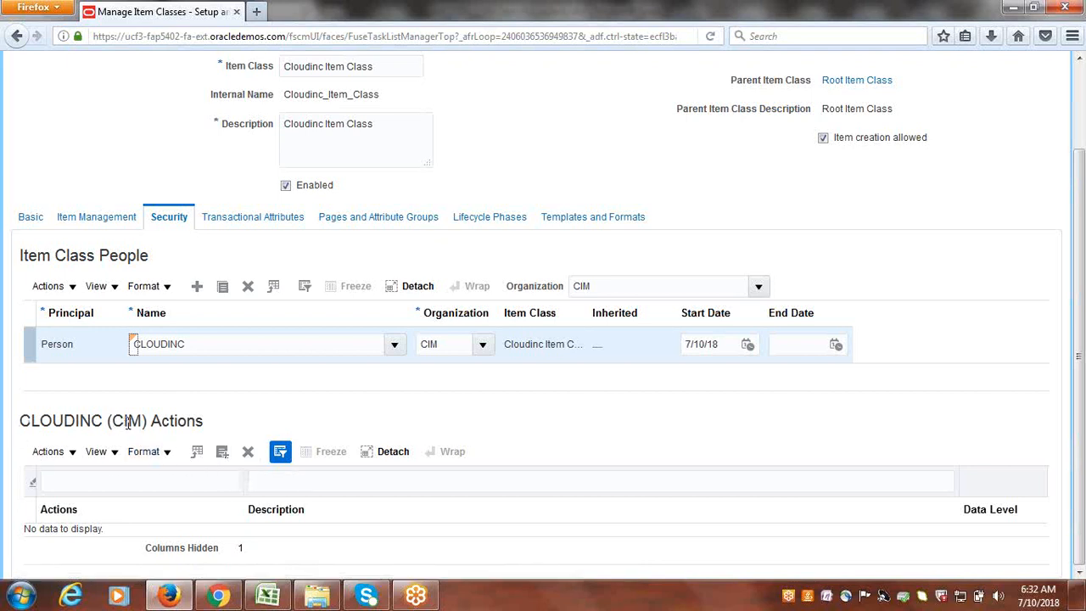
click(223, 452)
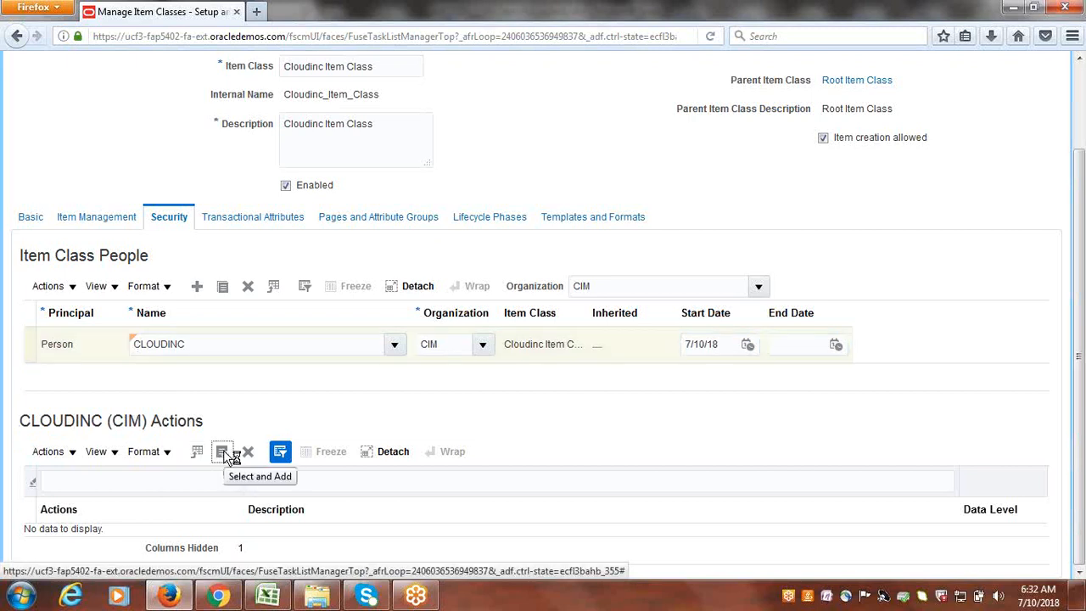
click(223, 452)
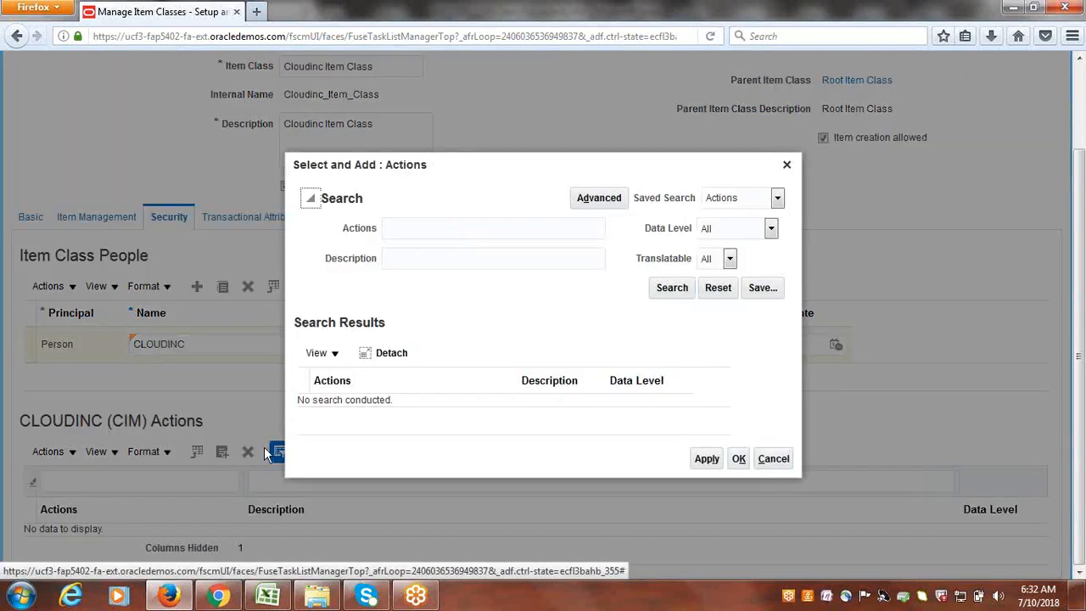
- Search all actions, select every result with Ctrl+A, and add them to CLOUDINC's CIM actions
click(672, 292)
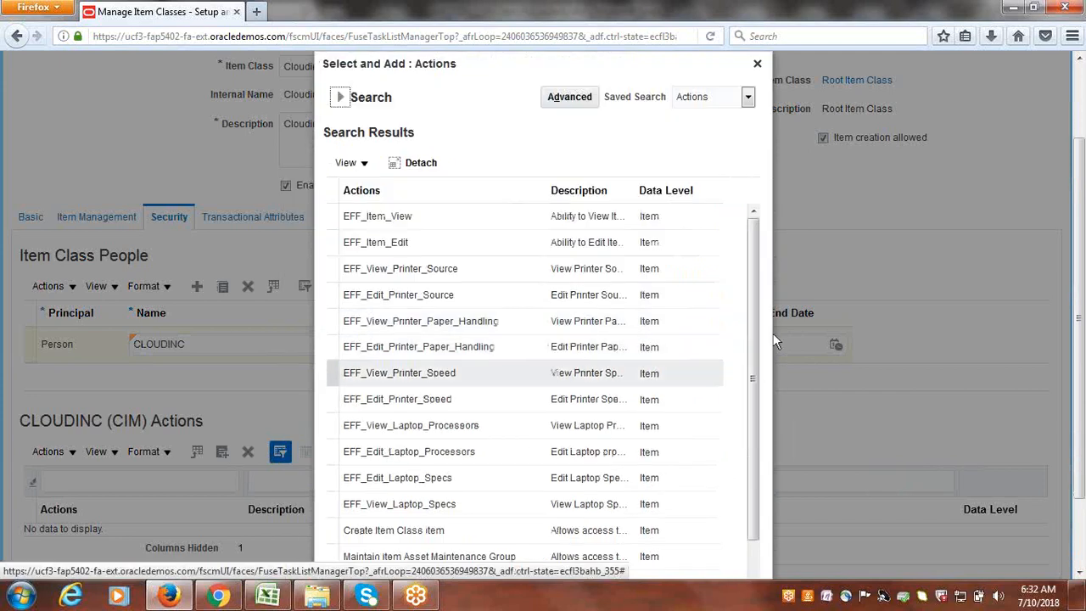
scroll(761, 280, down, 1)
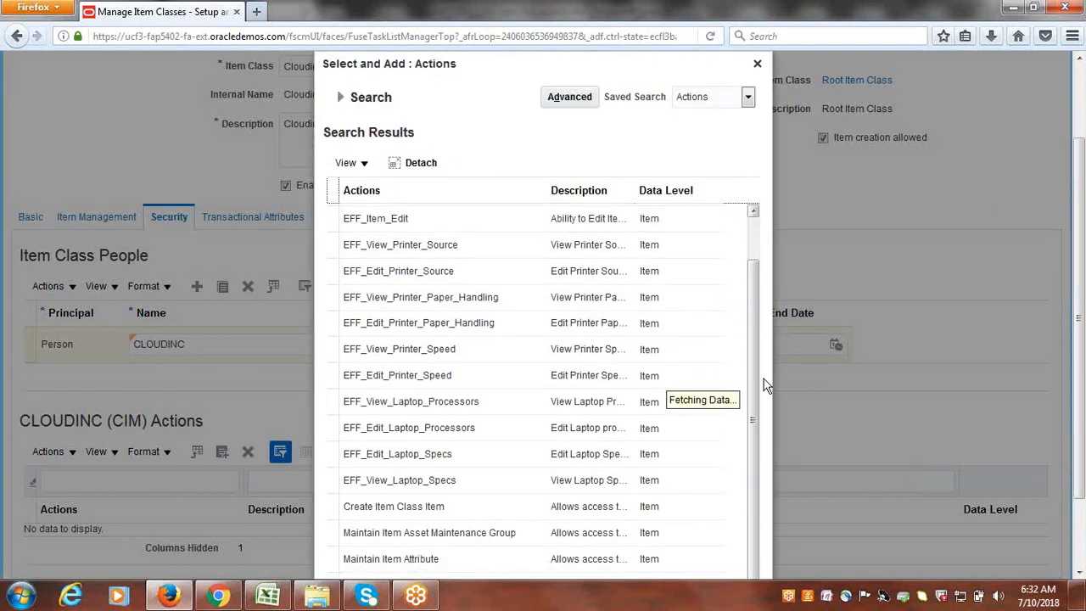
drag(754, 299, 800, 549)
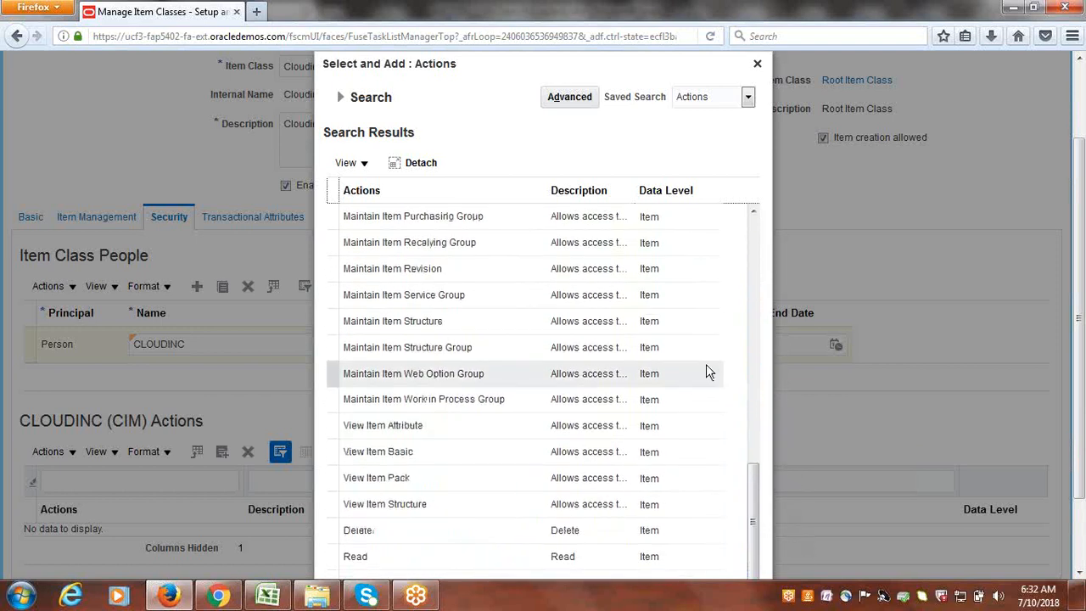
scroll(706, 371, down, 3)
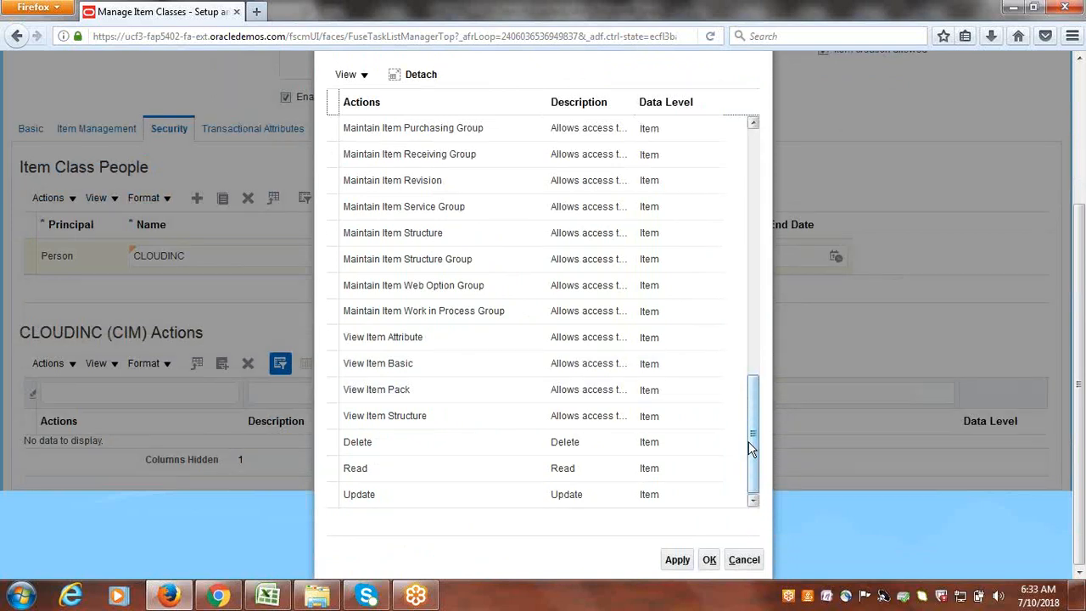
drag(756, 453, 755, 210)
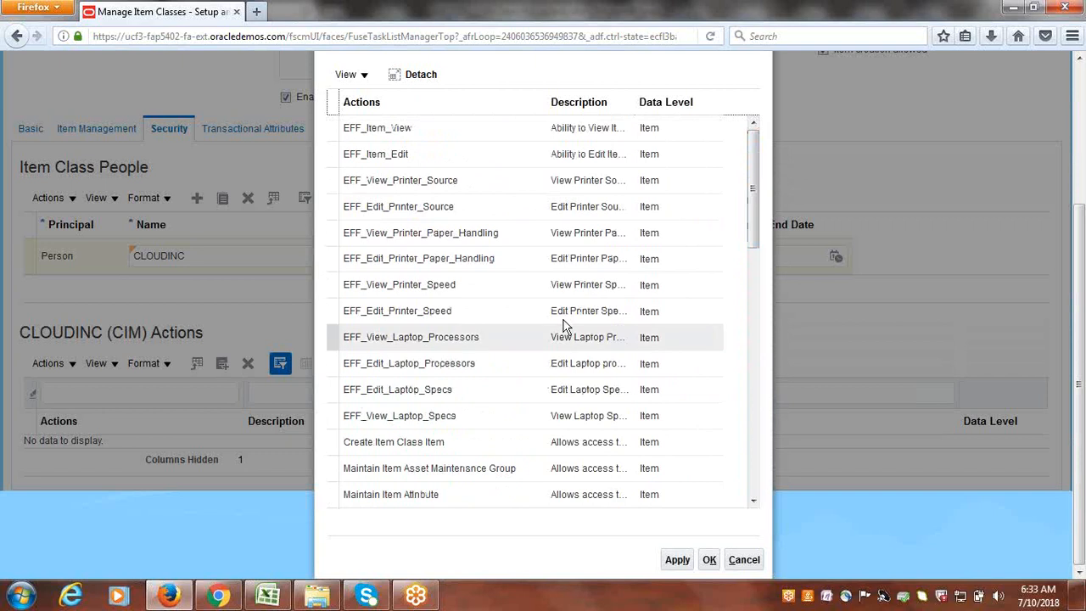
click(507, 263)
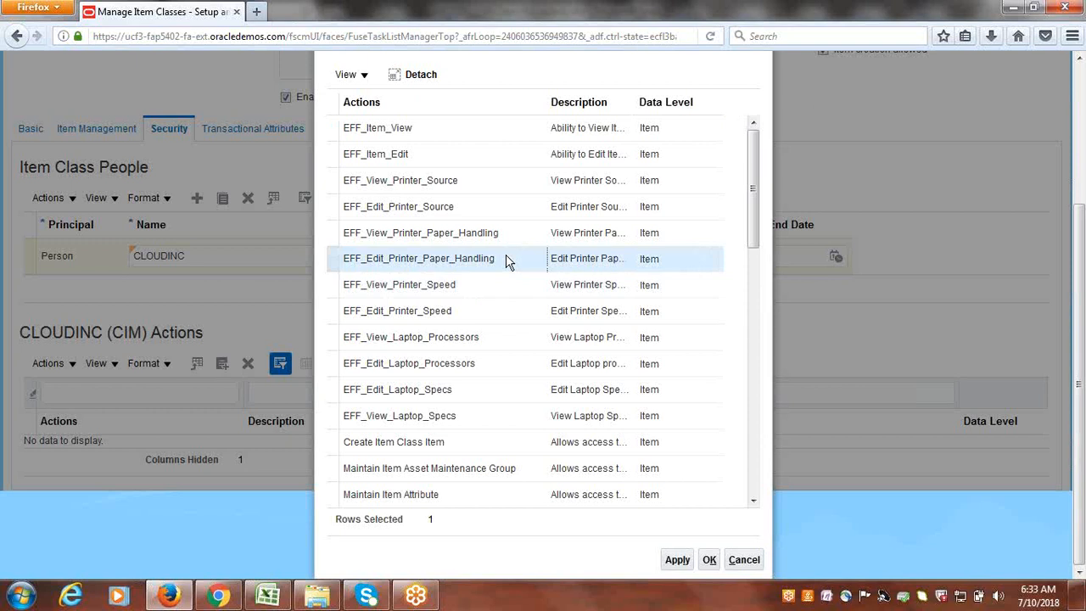
key(ctrl+a)
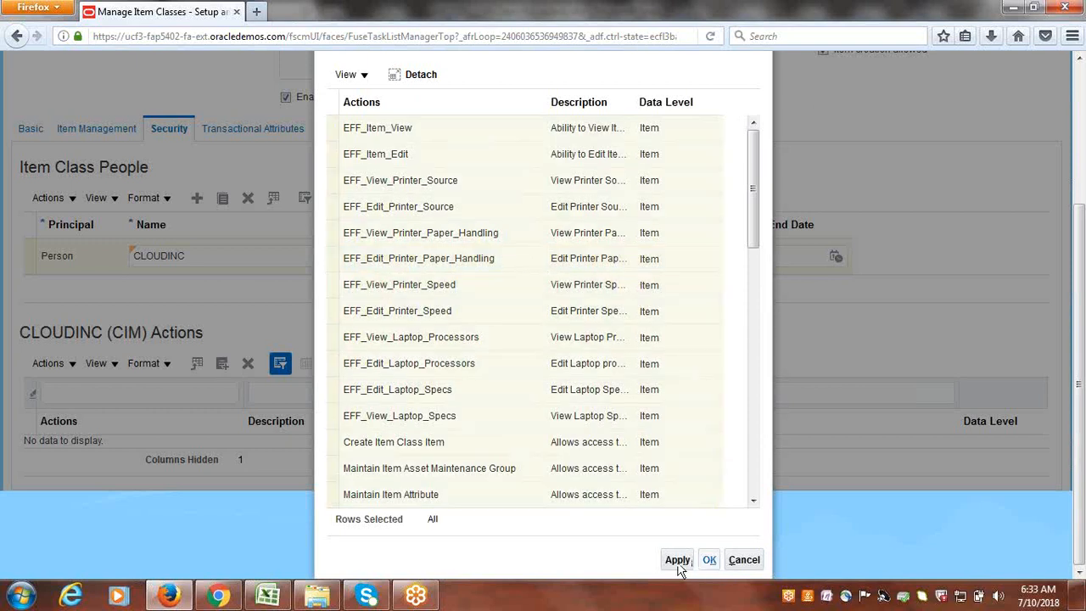
click(678, 561)
click(718, 567)
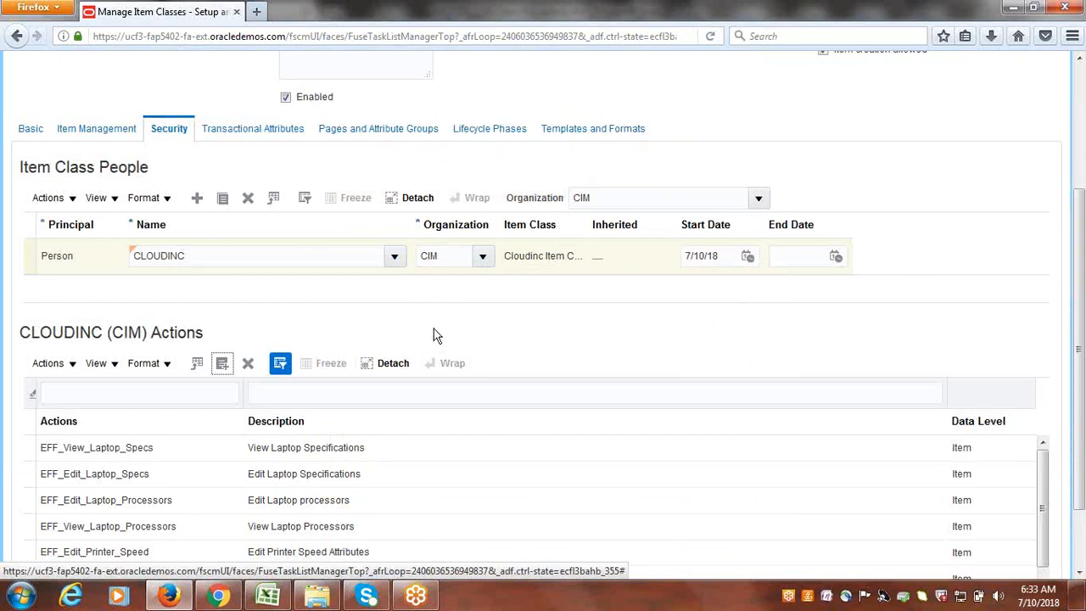
- Save the Cloudinc Item Class security changes
scroll(445, 327, up, 4)
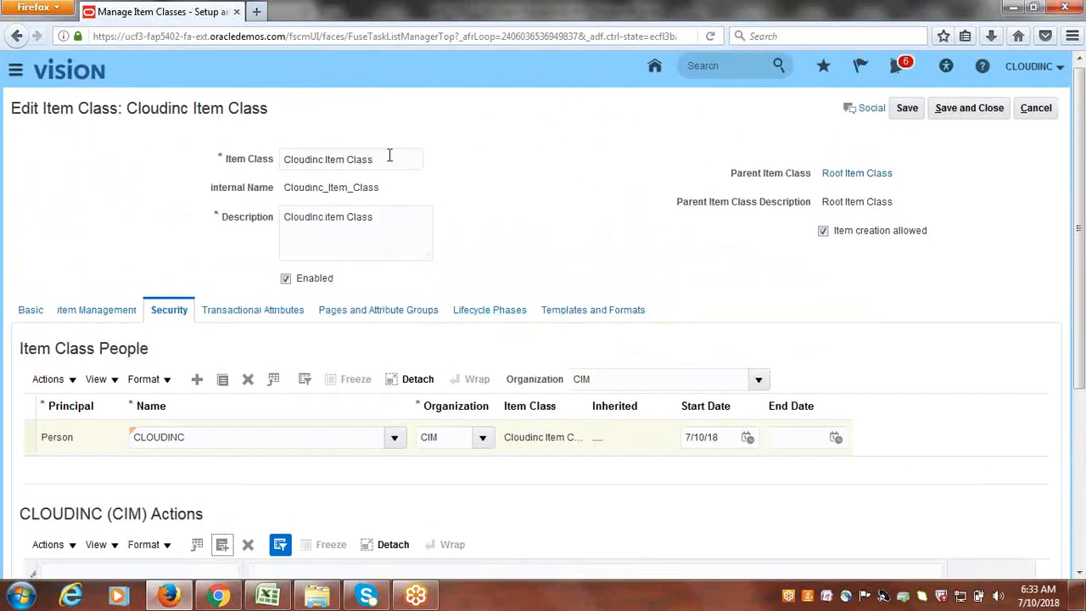
scroll(548, 274, down, 4)
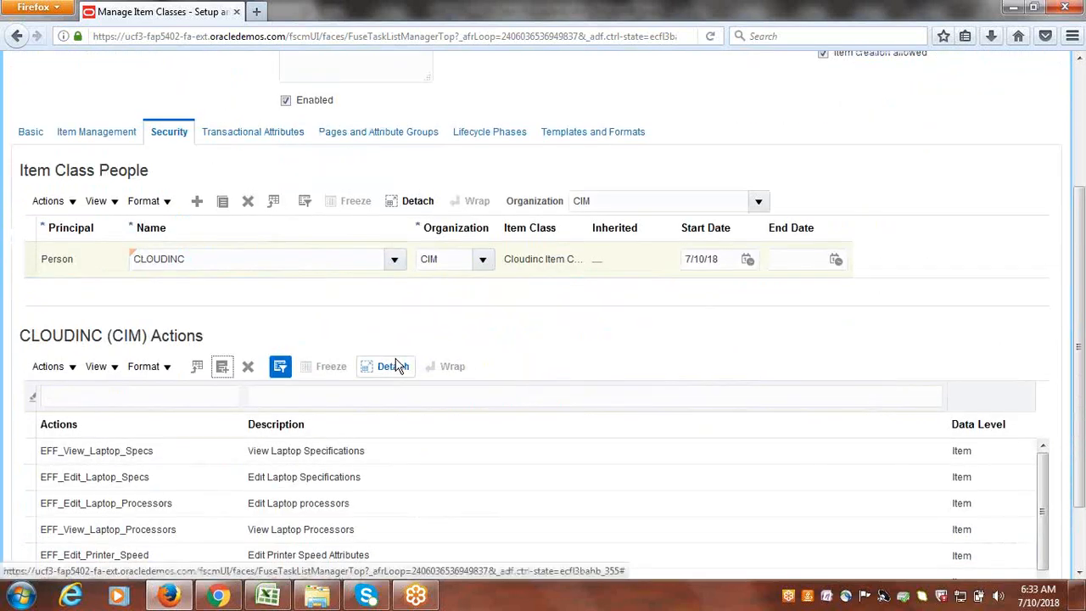
scroll(870, 127, up, 4)
click(906, 112)
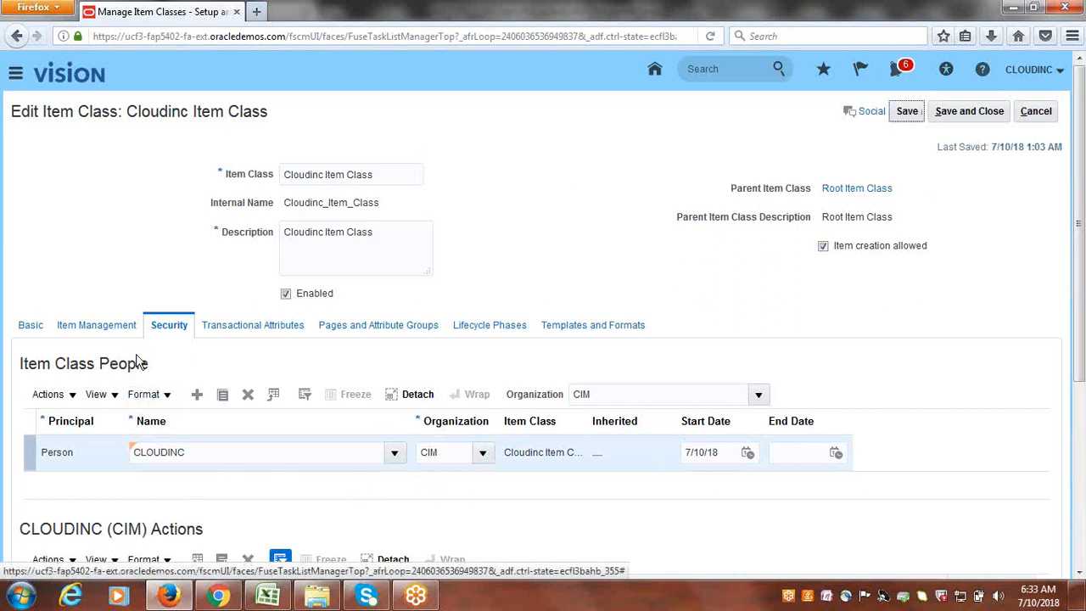
- Search 'US' and filter Item Class People to organization CUS, Cloudinc US Inventory
click(759, 398)
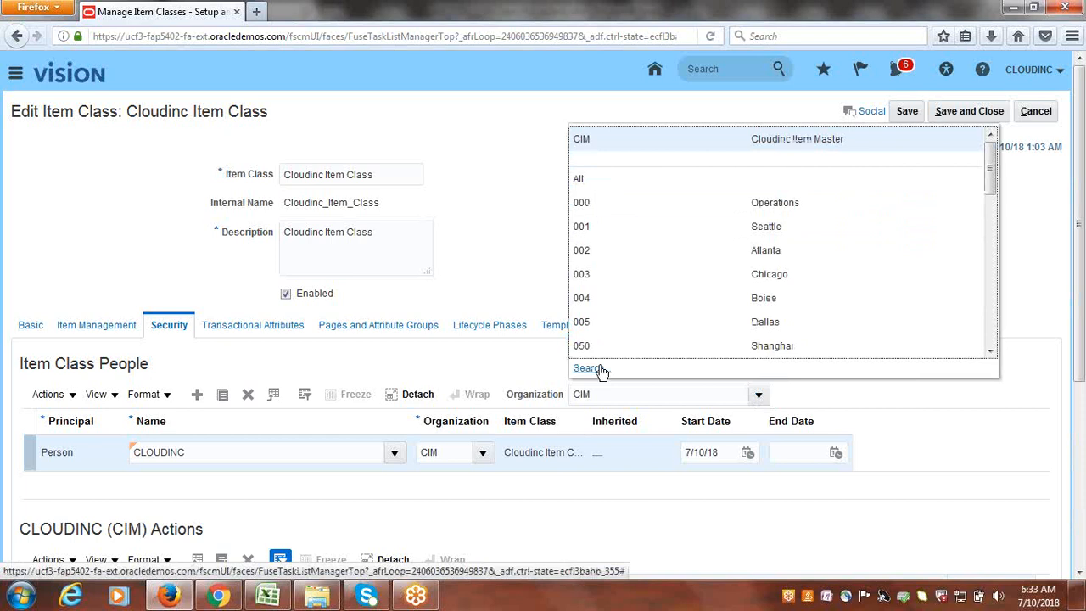
click(588, 369)
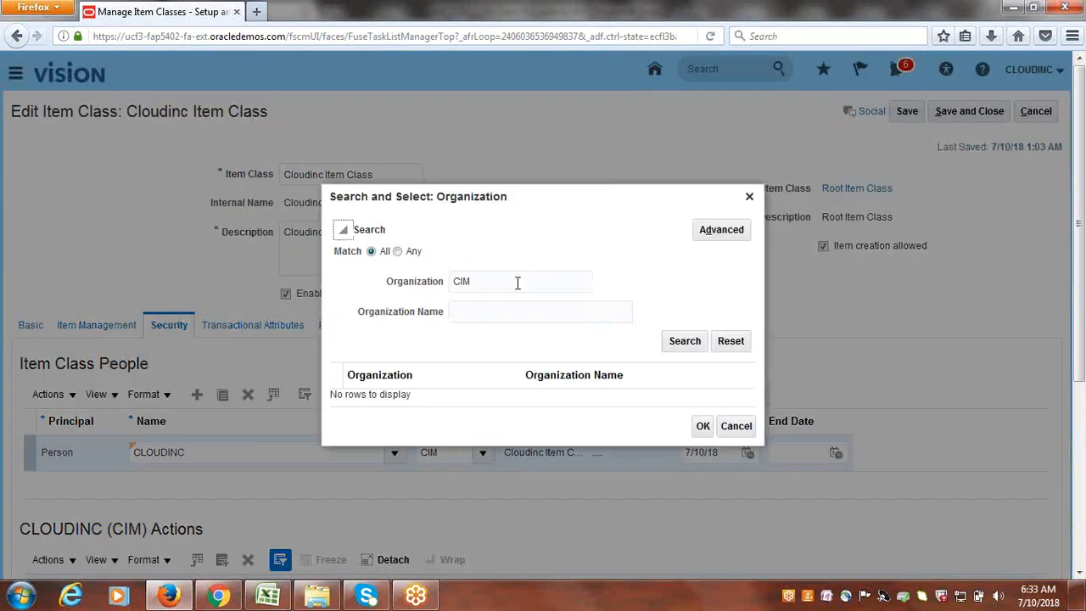
click(518, 282)
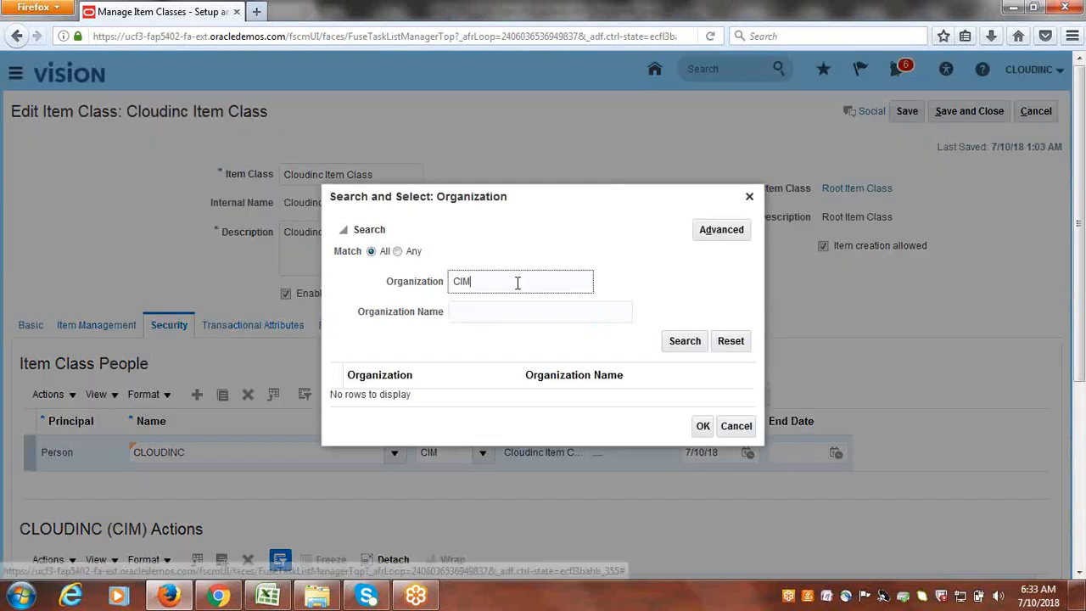
key(BackSpace)
key(BackSpace)
text(US)
click(690, 342)
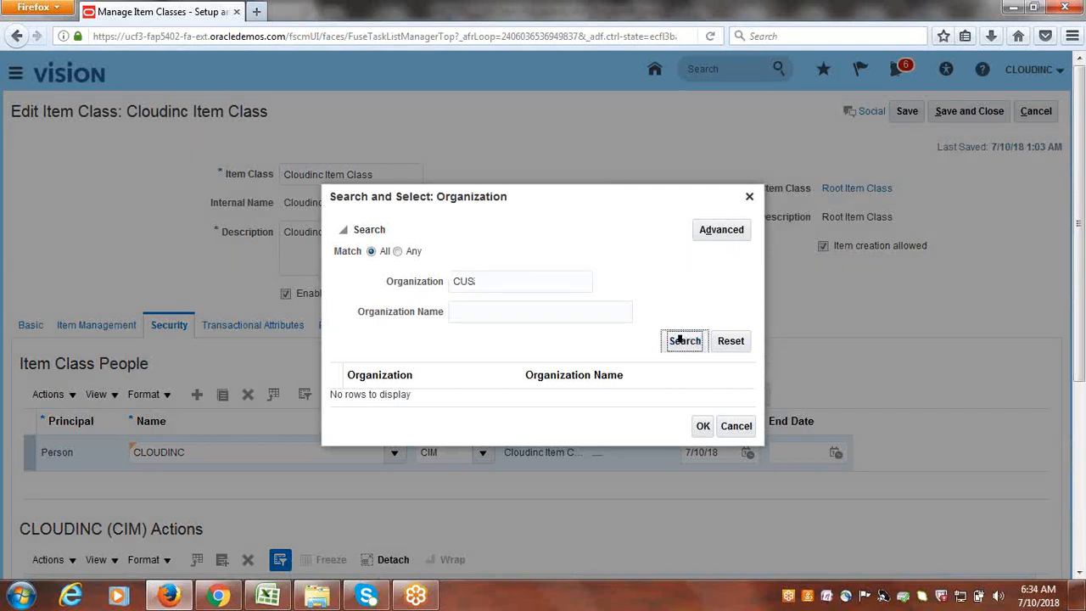
click(462, 400)
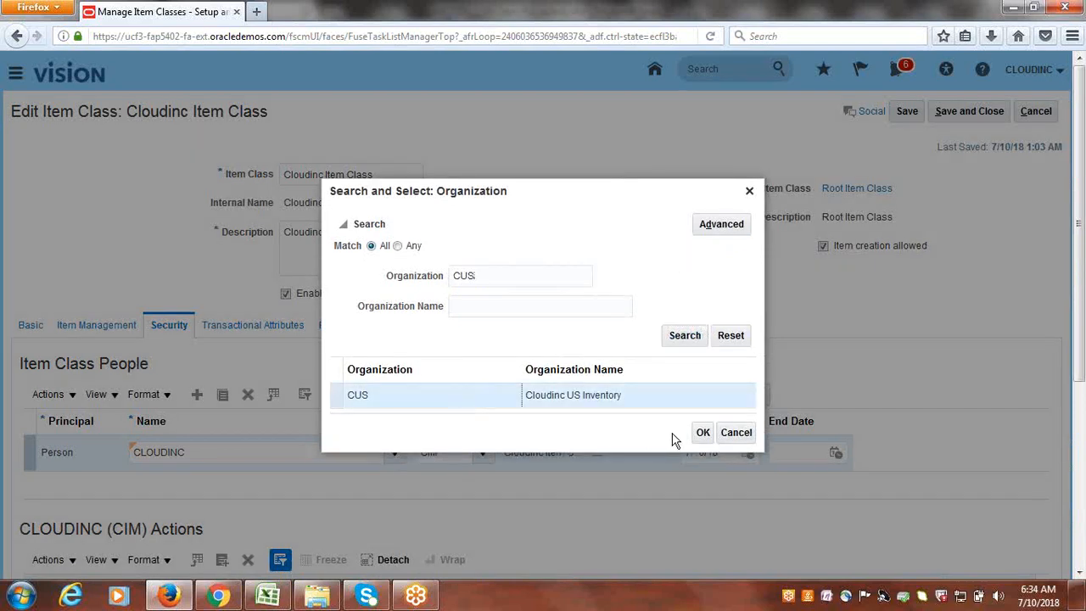
click(701, 436)
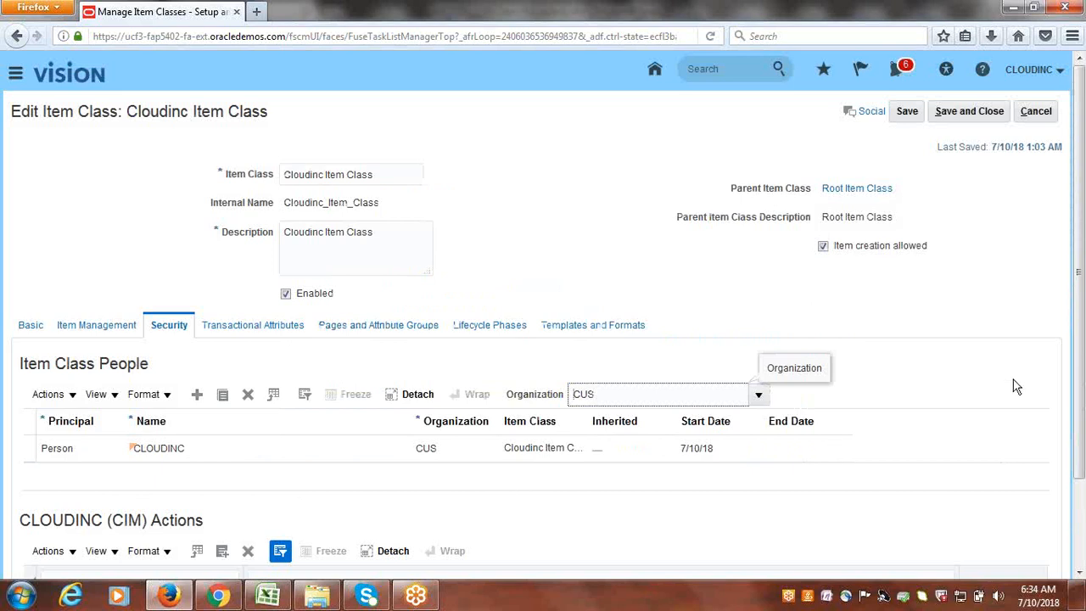
- Select the CLOUDINC person entry in Item Class People
scroll(976, 325, down, 1)
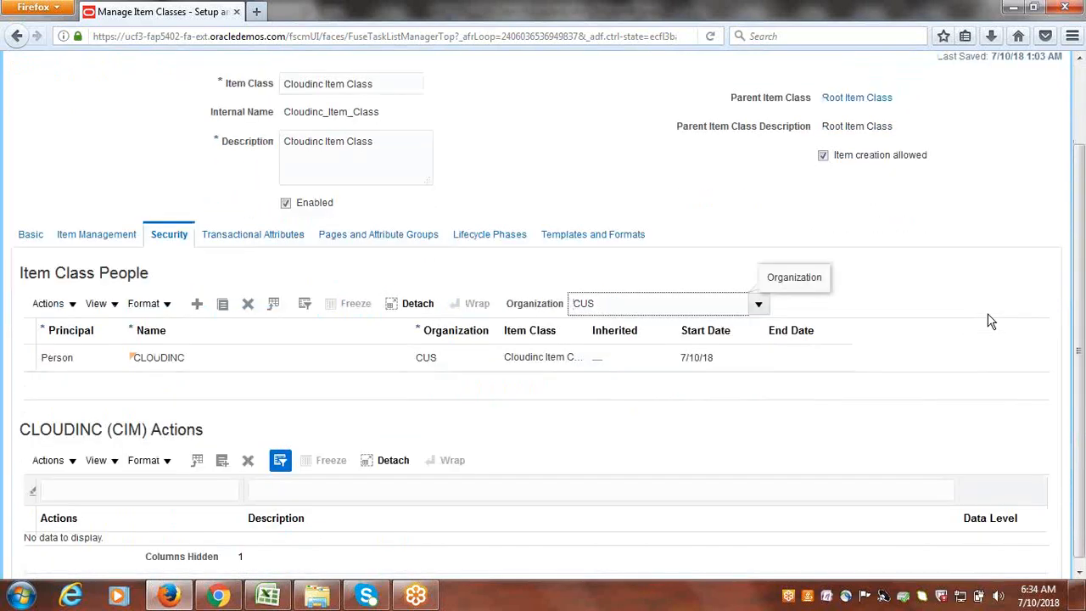
scroll(989, 320, down, 1)
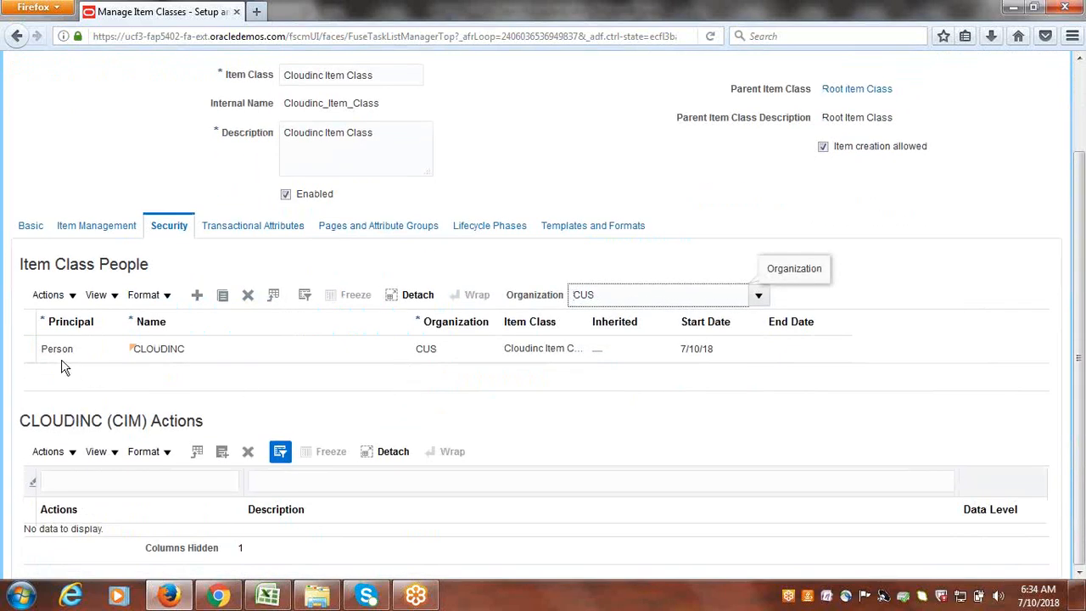
click(62, 360)
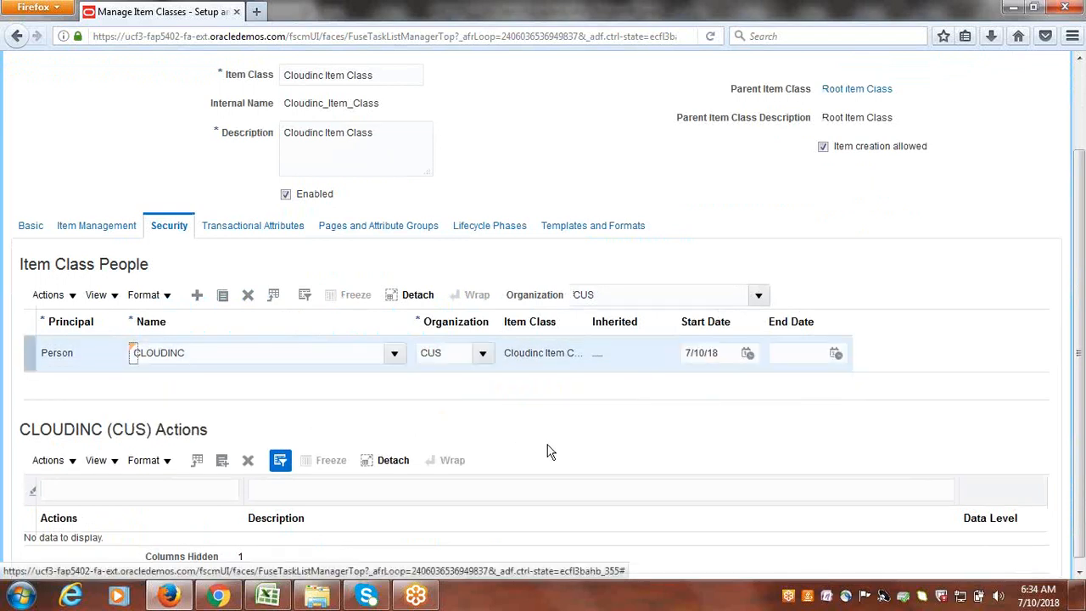
scroll(502, 497, down, 1)
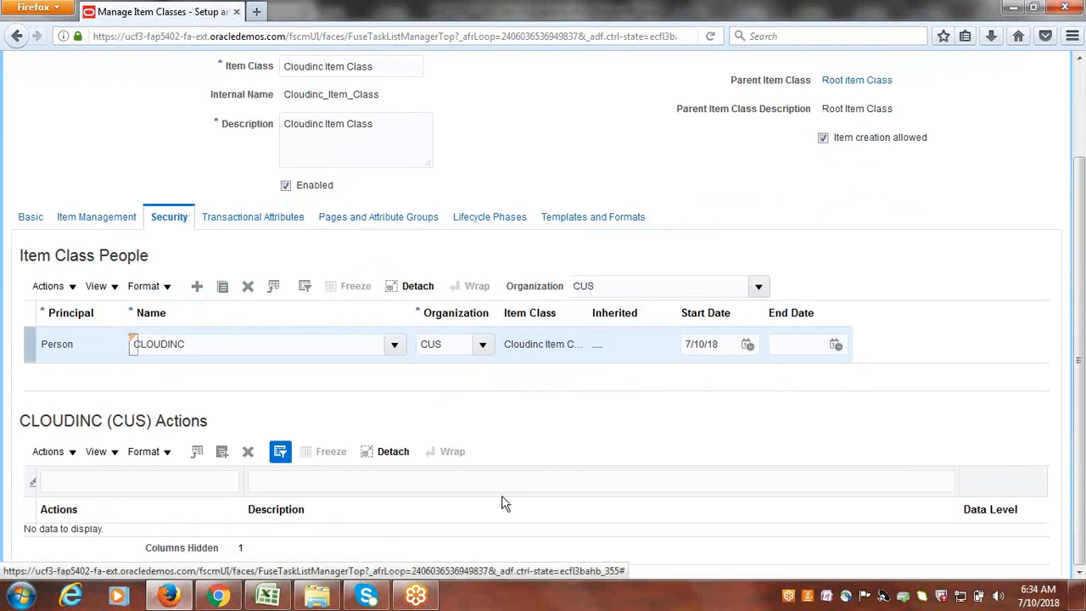
- Add every available item action, including Maintain Item Service Group, to CLOUDINC's CUS actions
click(223, 455)
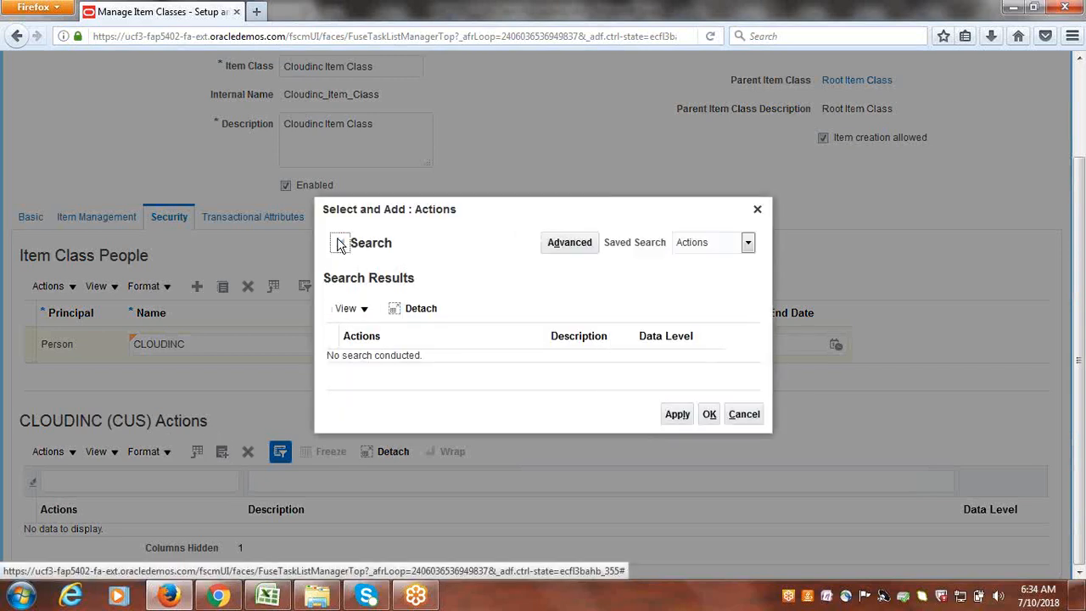
click(340, 244)
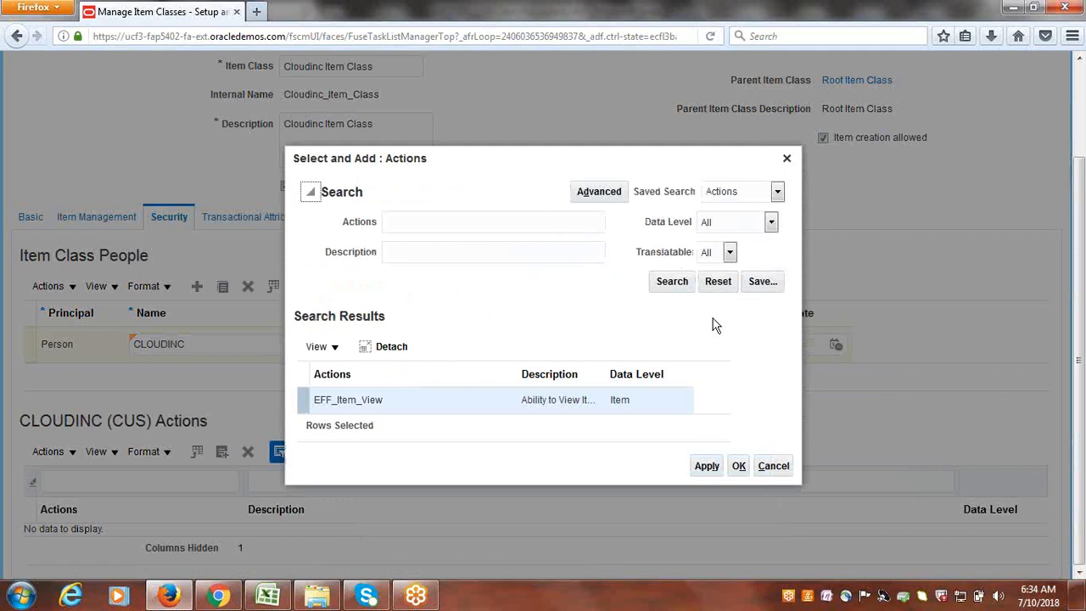
click(668, 282)
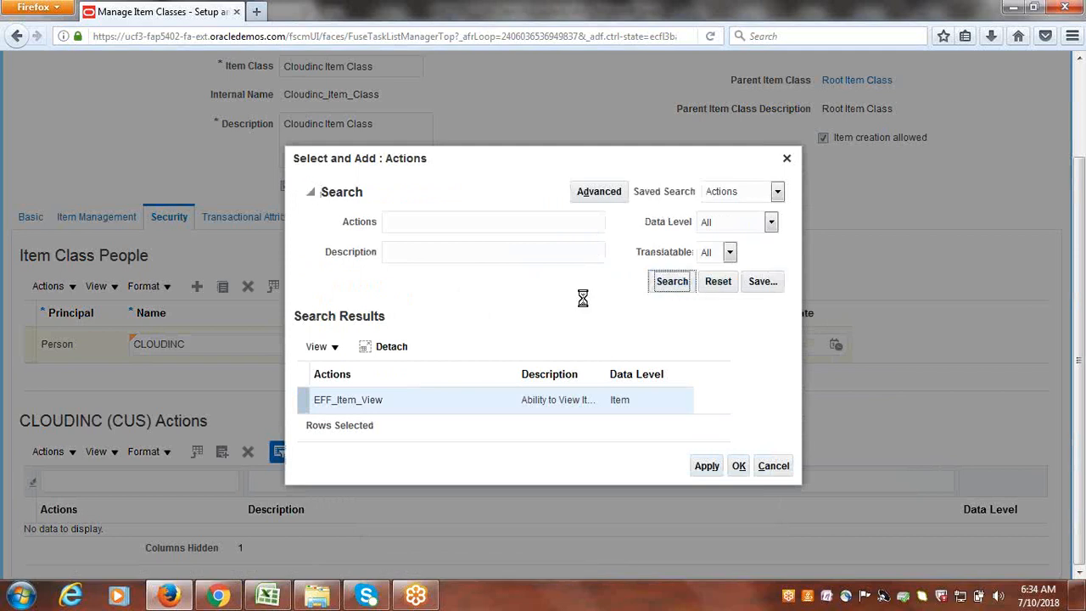
click(477, 347)
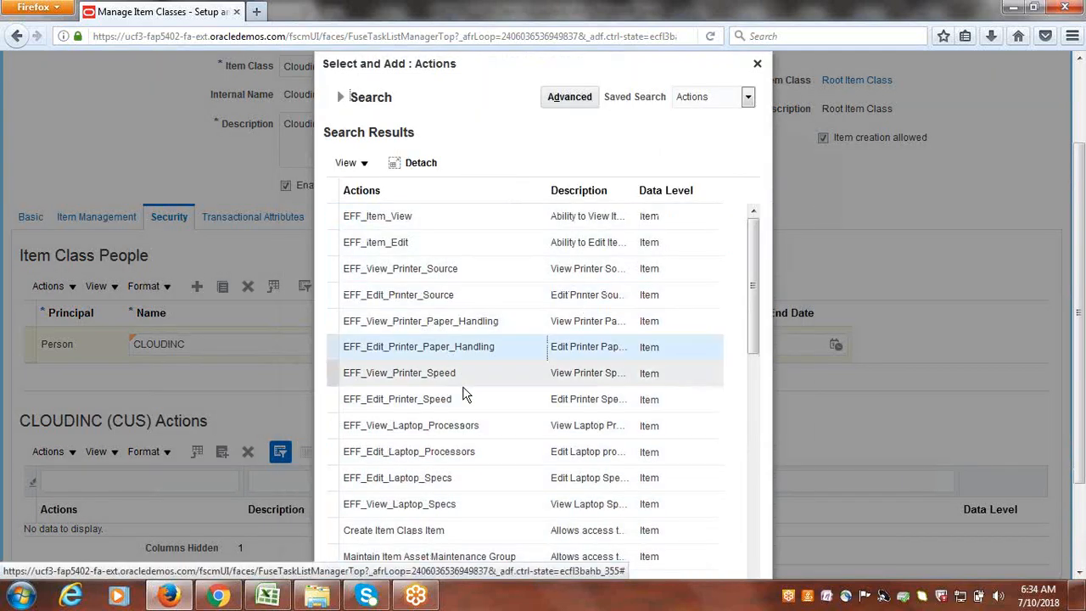
scroll(519, 321, down, 2)
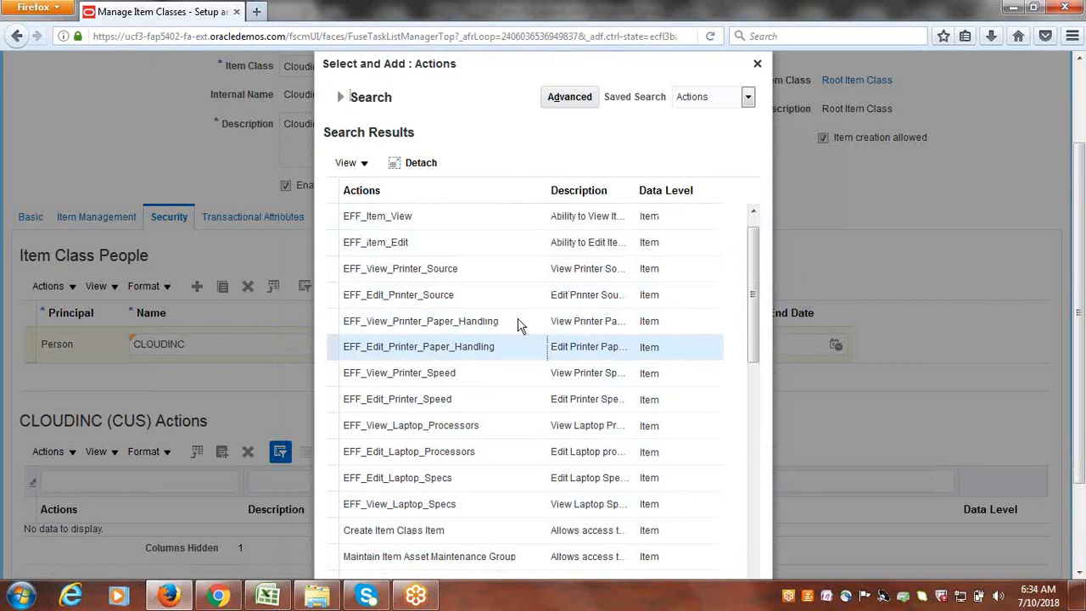
drag(758, 328, 760, 514)
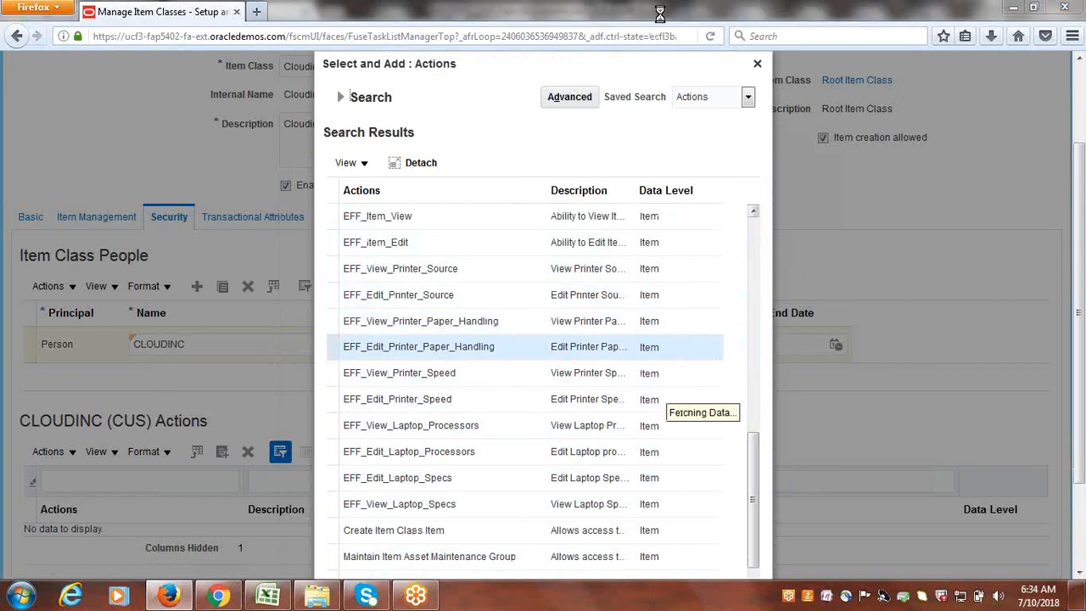
scroll(717, 349, down, 2)
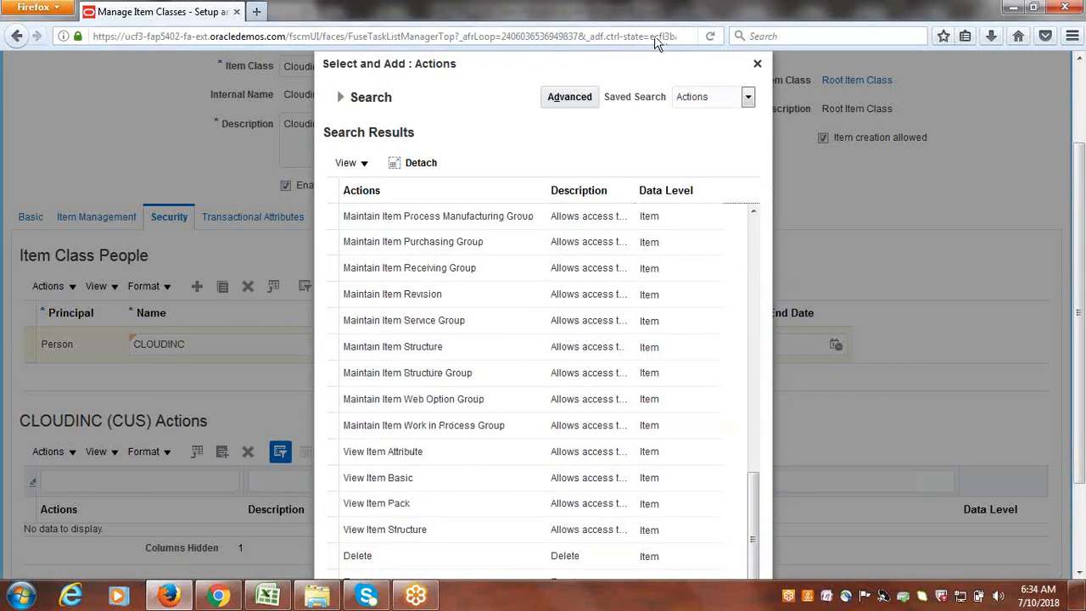
click(412, 329)
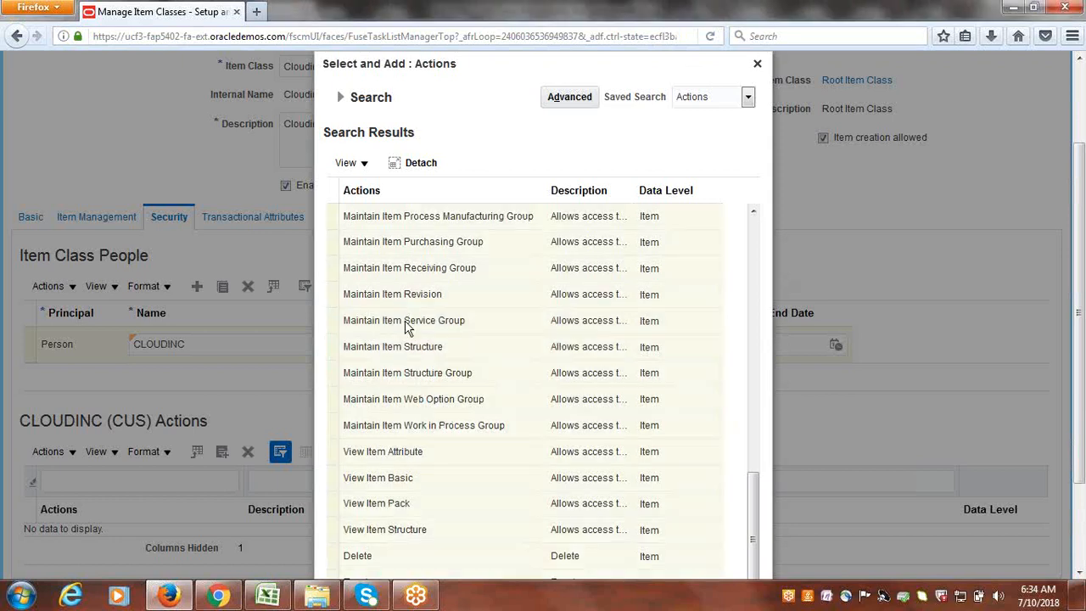
scroll(406, 330, down, 3)
click(677, 561)
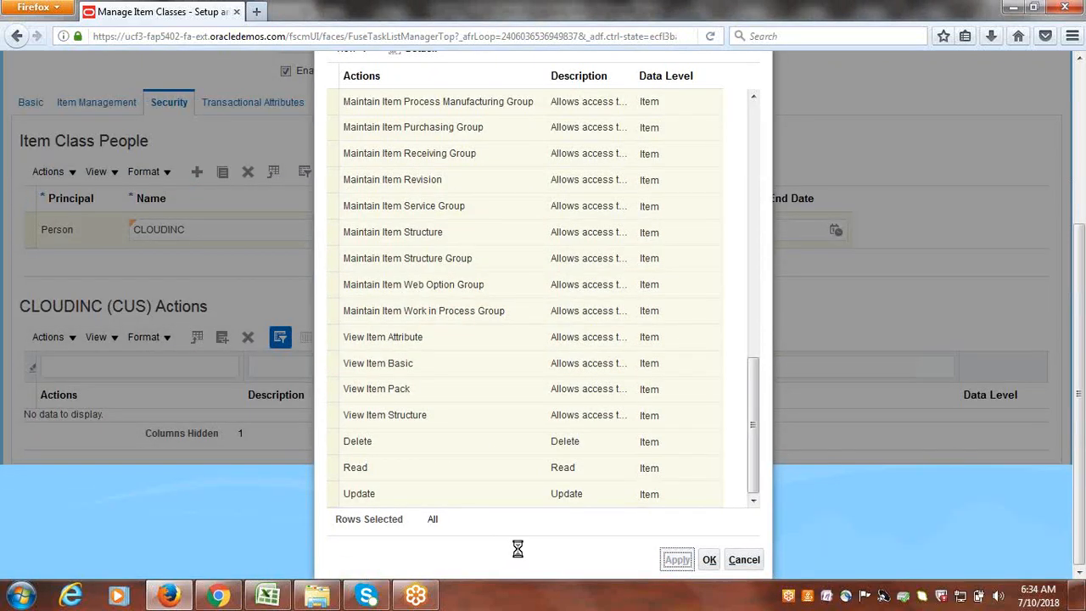
click(709, 559)
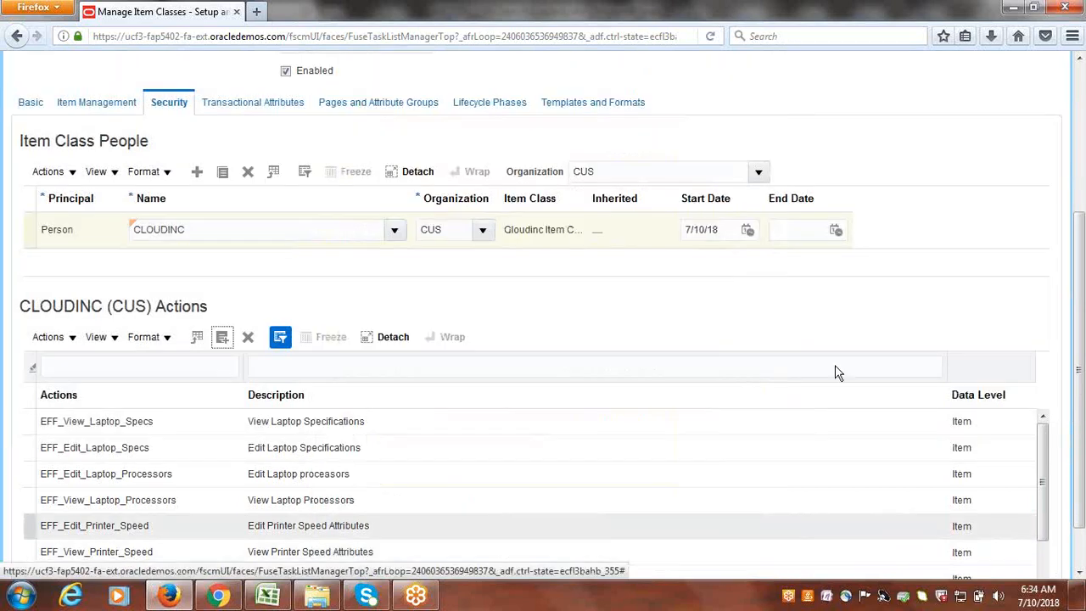
- Save and close the Cloudinc Item Class, finish Manage Item Classes, and switch to Excel
scroll(1082, 454, up, 5)
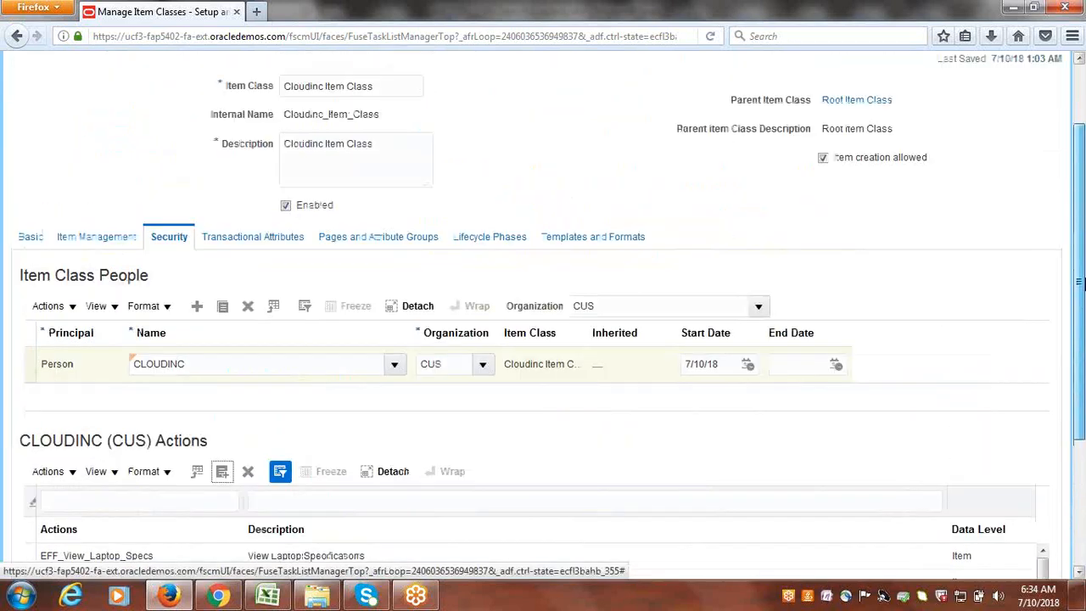
click(968, 113)
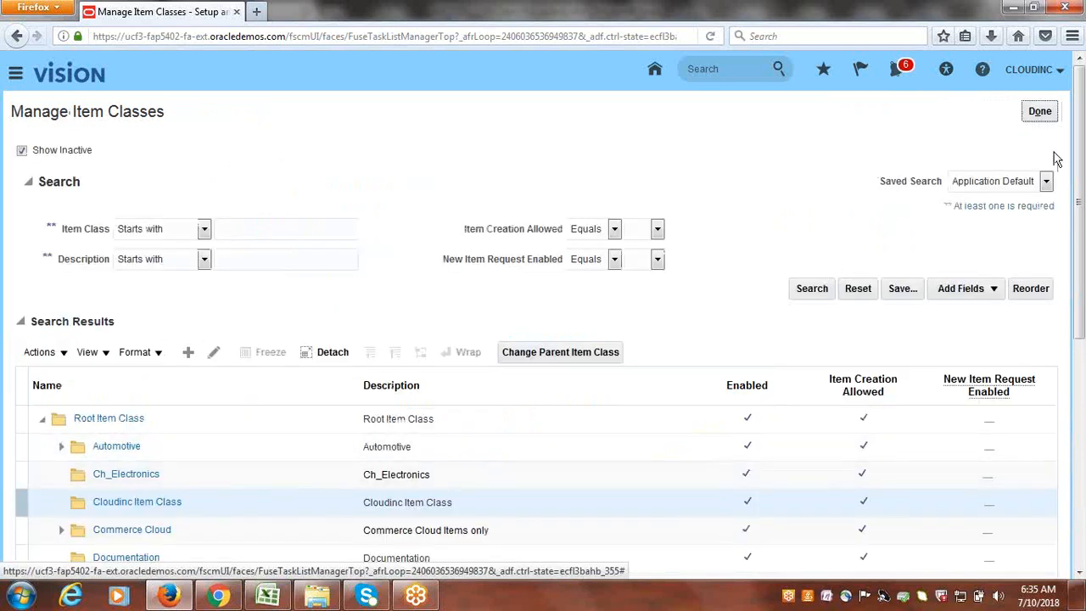
click(1042, 113)
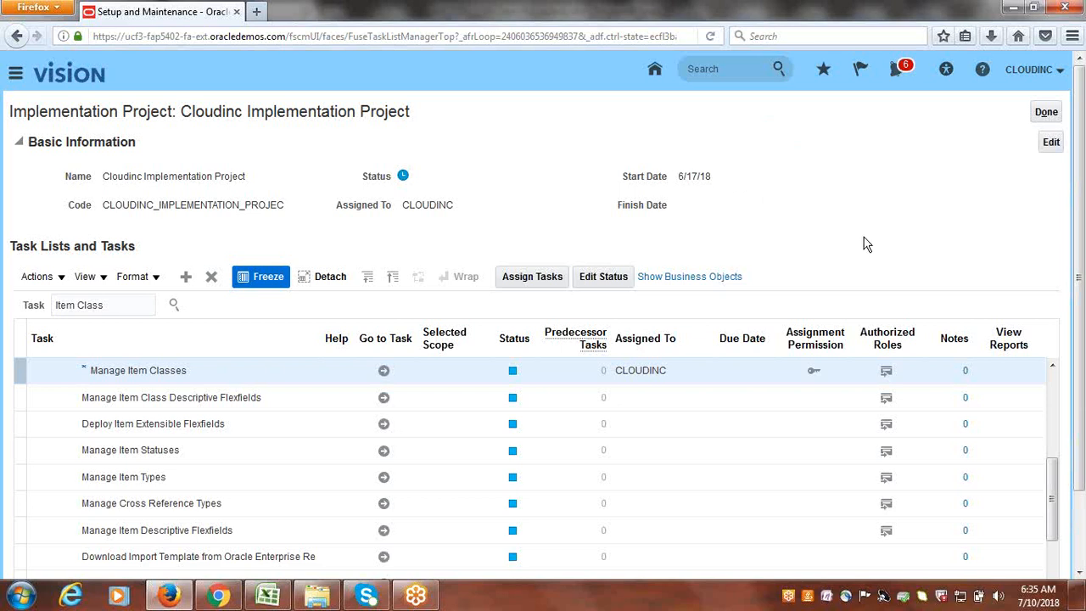
click(268, 597)
- Enter Done as the Item Class status in the tracker
click(60, 342)
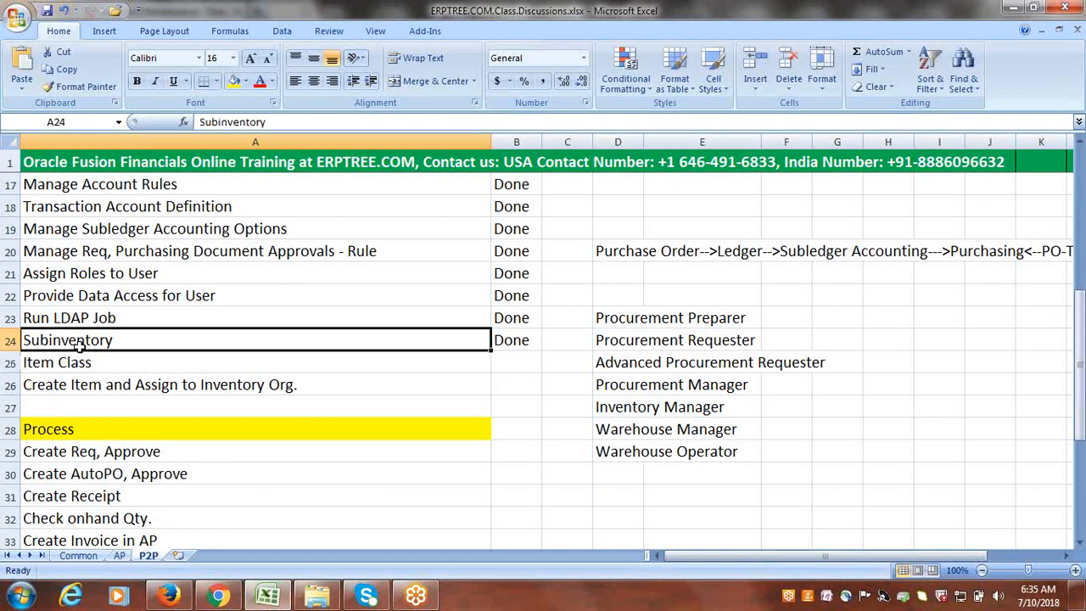
key(Right)
key(Down)
text(D)
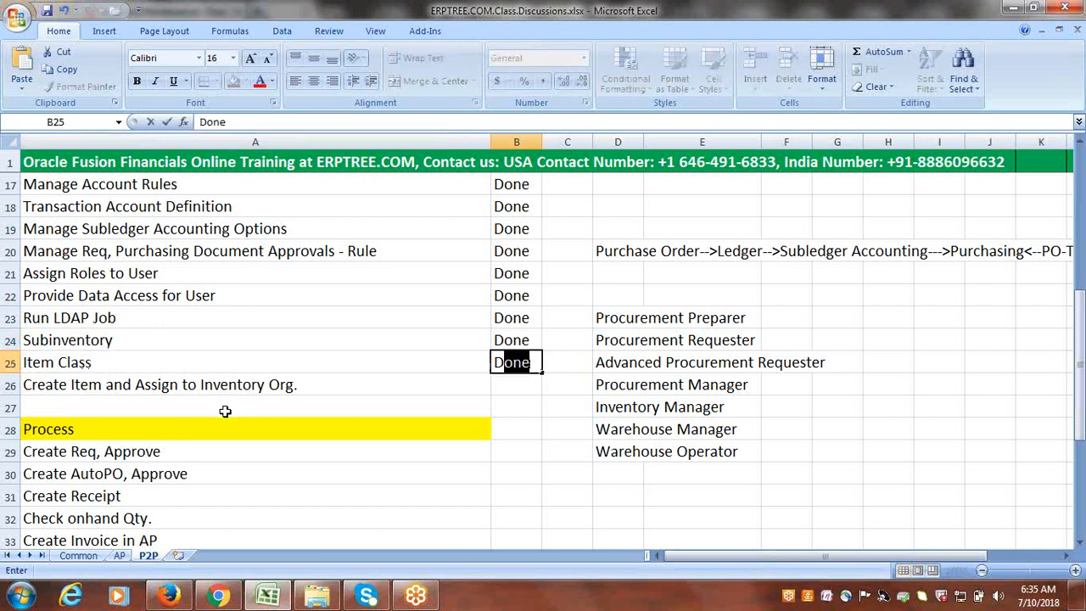
key(Right)
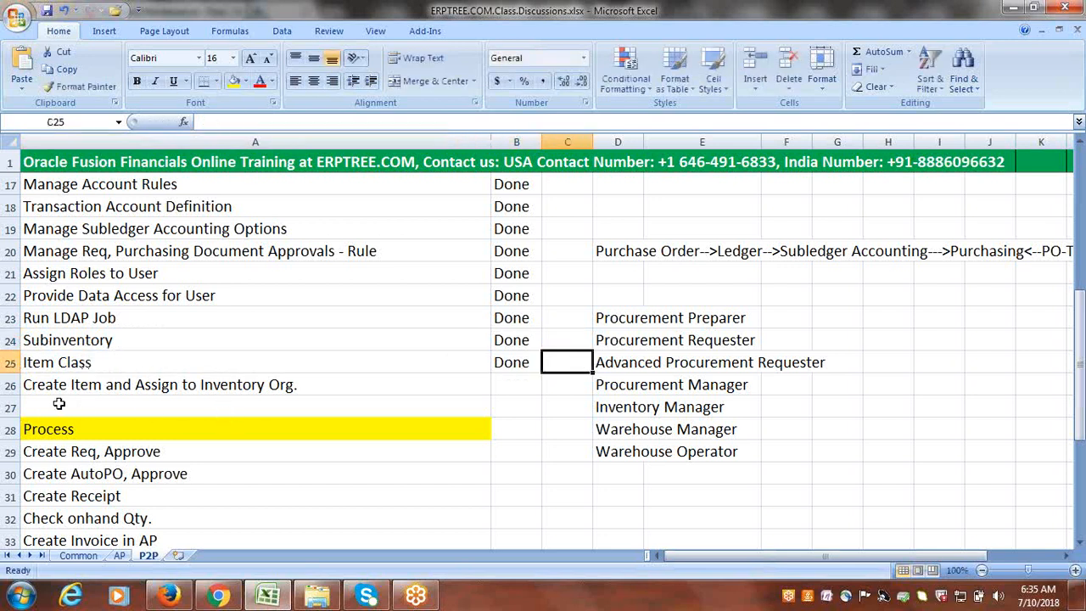
- Review the Create Item and Assign to Inventory Org. task and its role cells, then return to Oracle
click(84, 363)
click(124, 392)
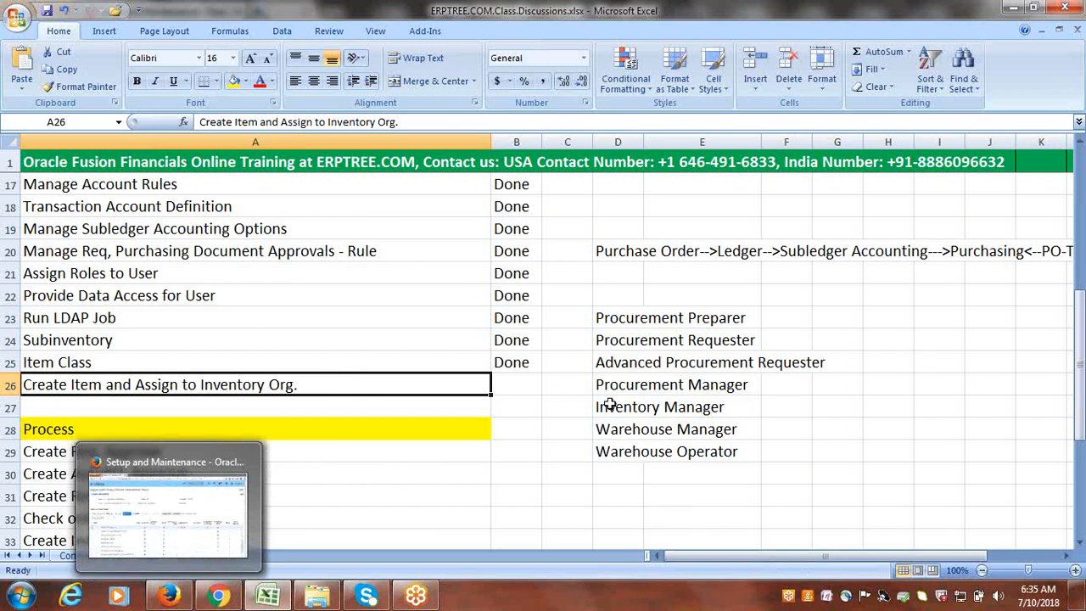
drag(608, 407, 699, 451)
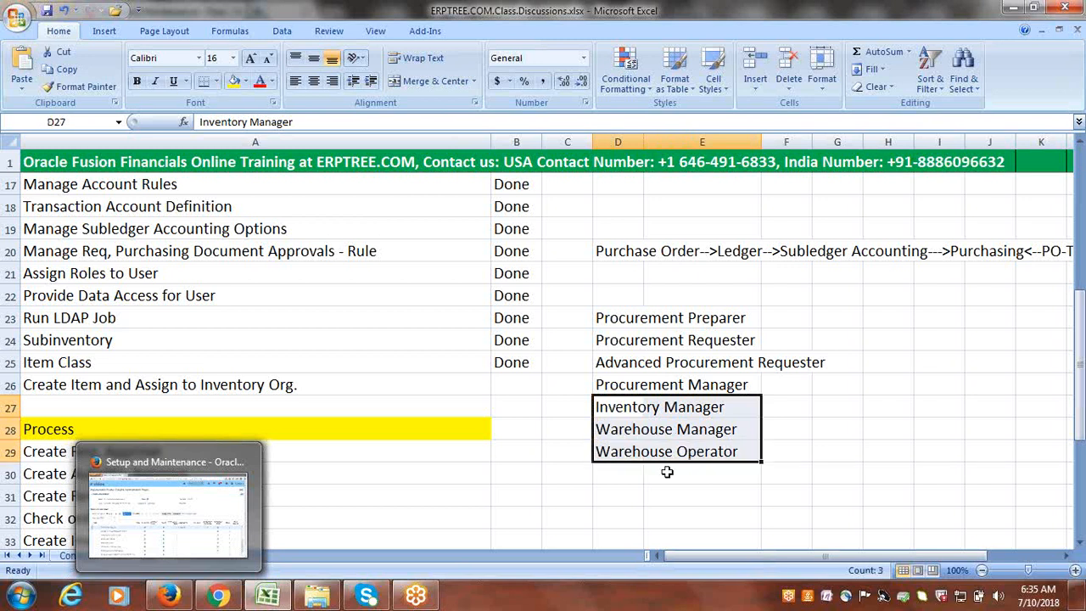
click(123, 387)
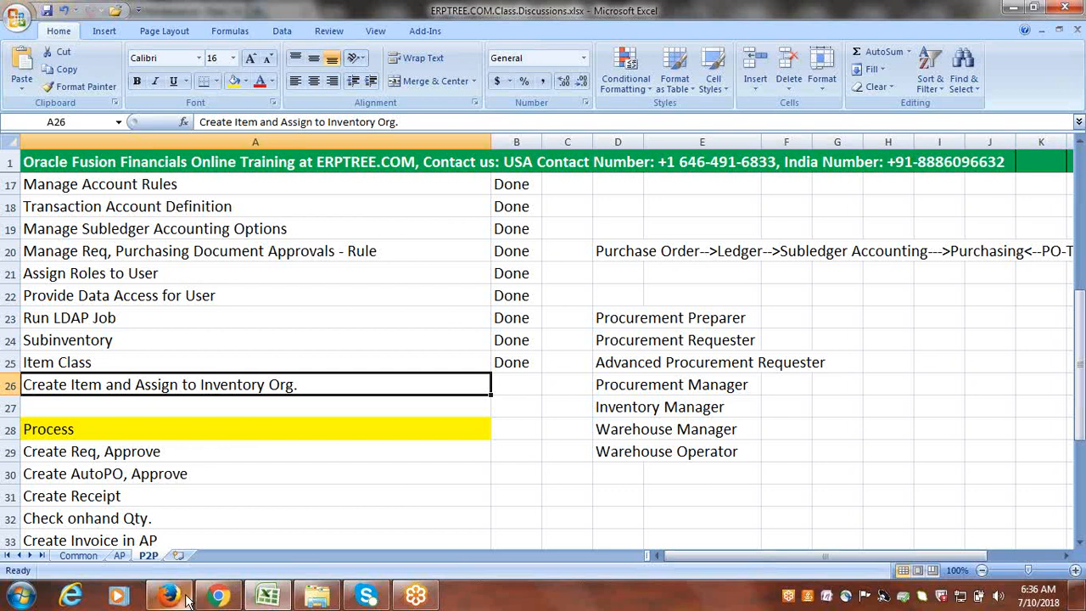
click(259, 597)
- Go to Product Information Management from the Navigator's Product Management group
click(13, 74)
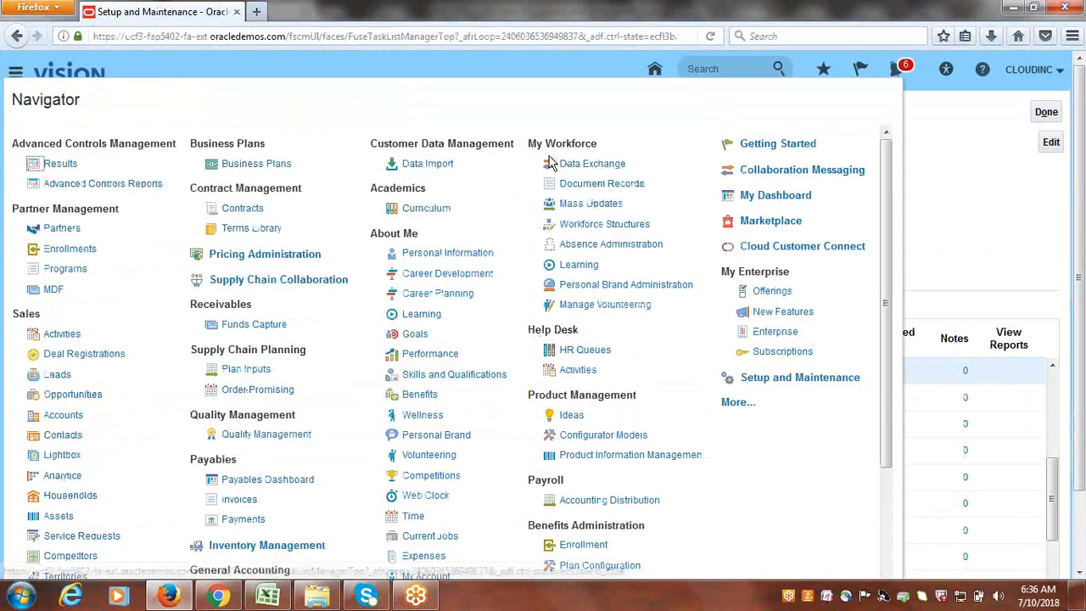
scroll(488, 318, down, 2)
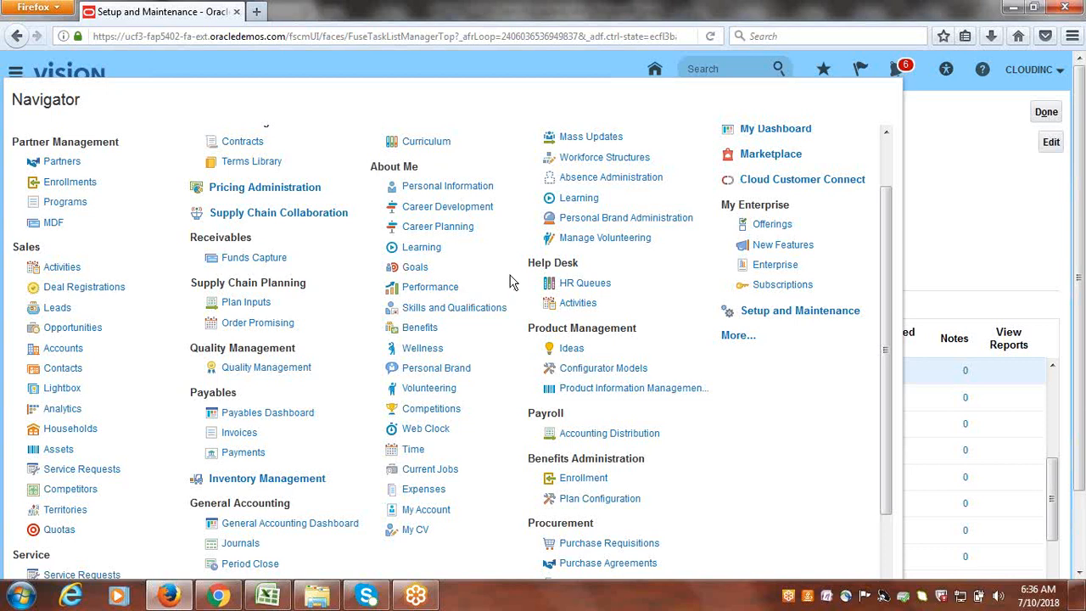
scroll(500, 283, down, 2)
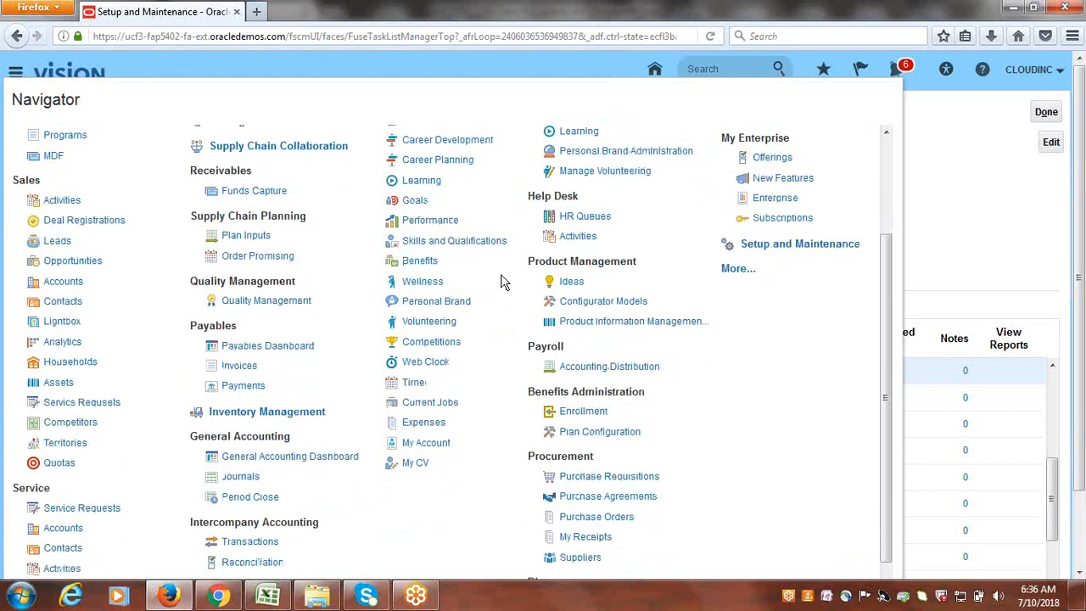
scroll(501, 283, down, 2)
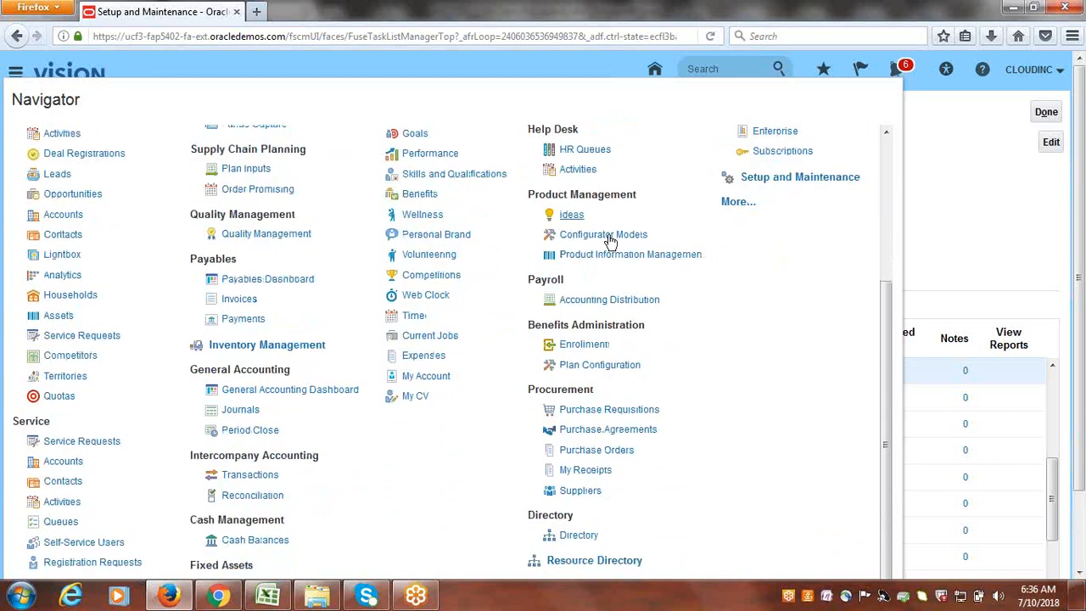
drag(528, 194, 640, 202)
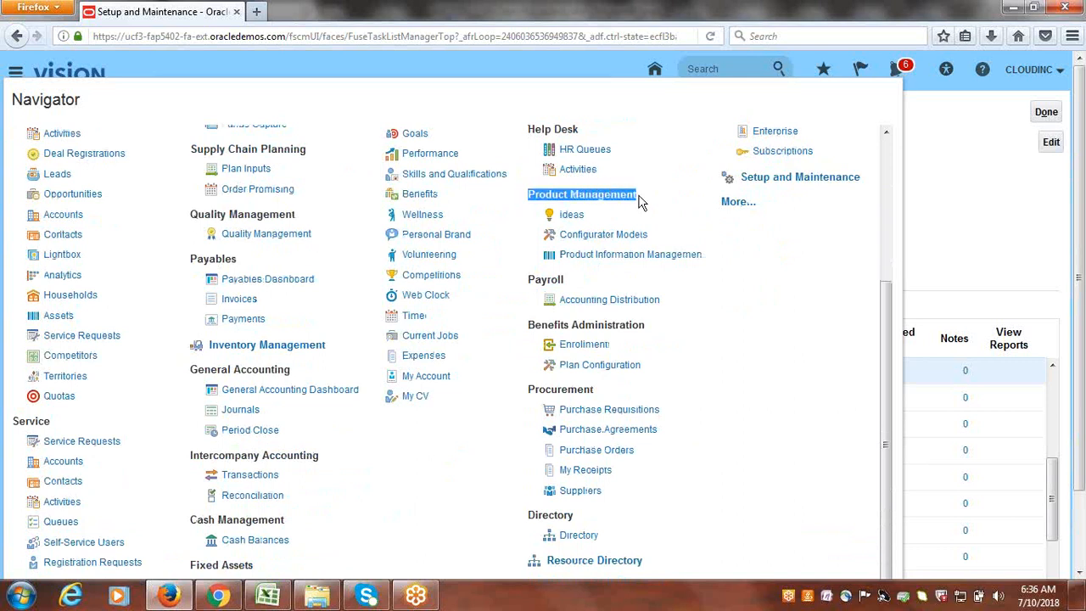
click(616, 257)
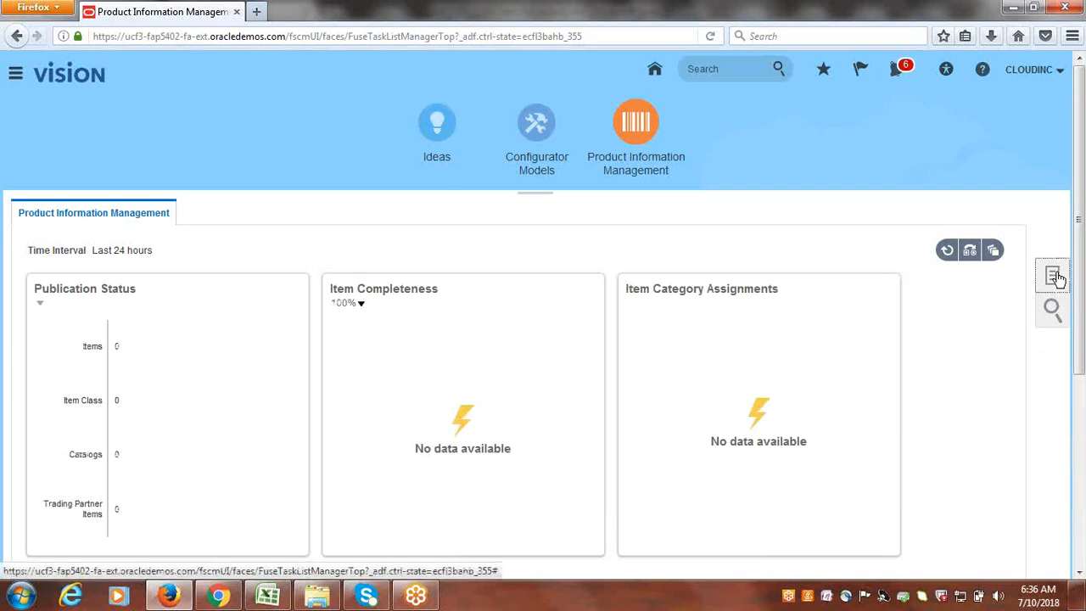
- Choose Create Item under Item Management in the Tasks panel
click(1055, 277)
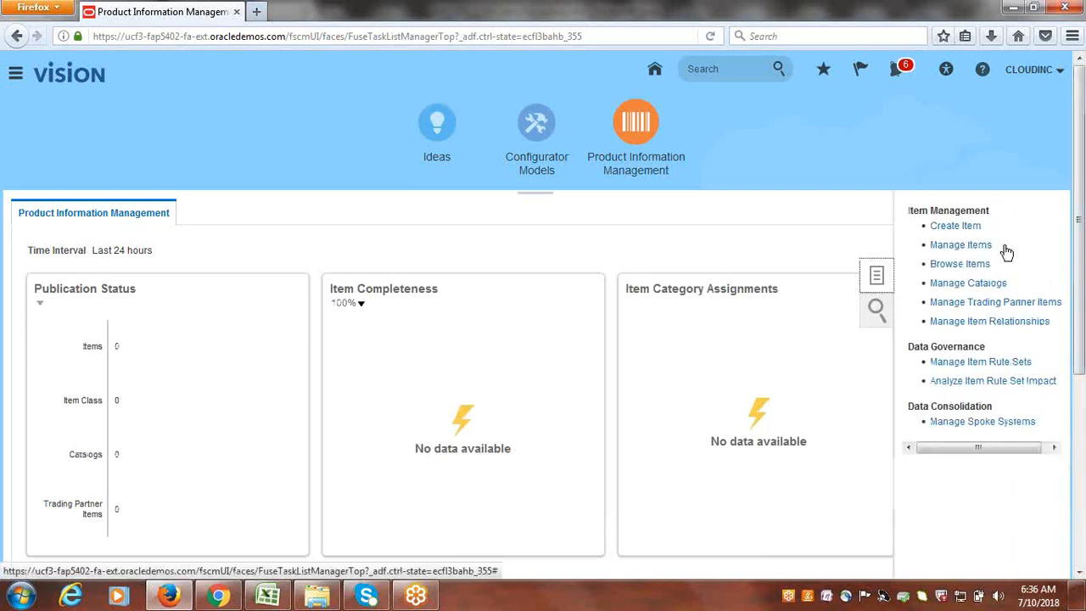
click(969, 231)
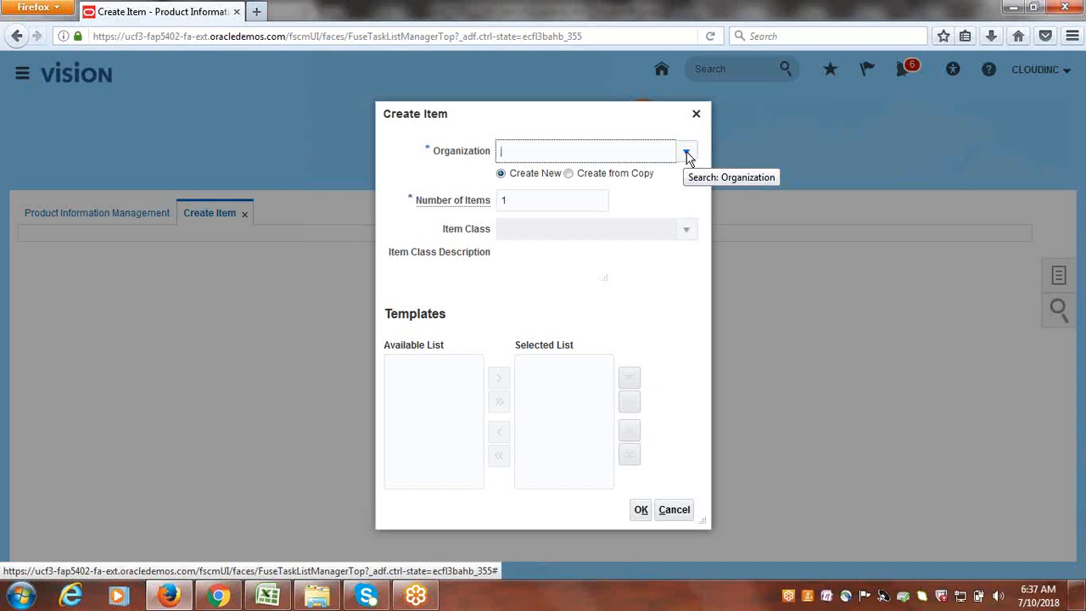
- Create the item in organization CIM with Cloudinc Item Class and the Purchased Item template
click(686, 154)
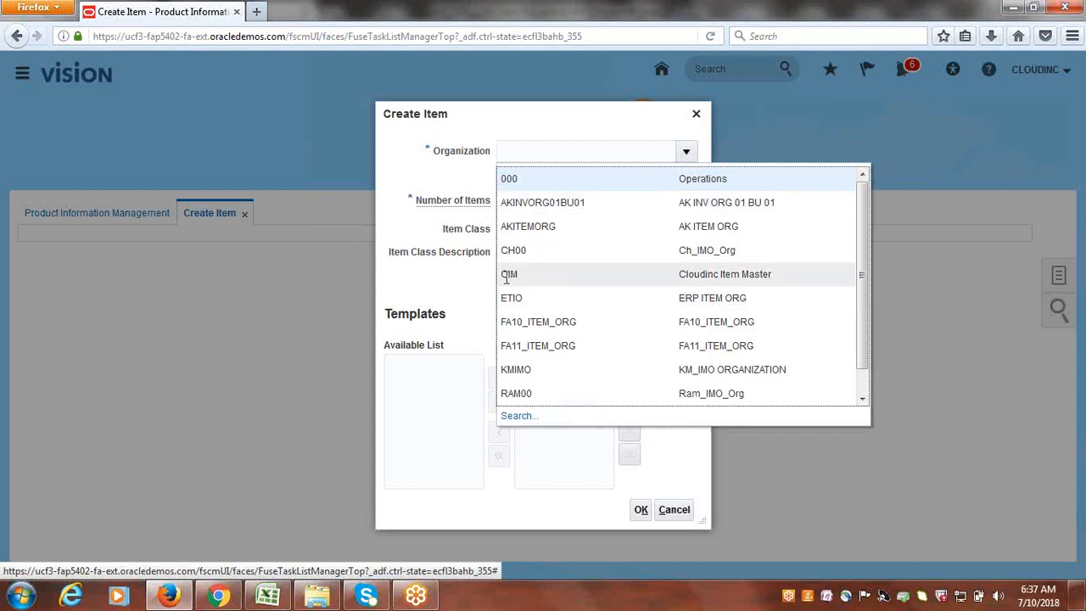
click(714, 273)
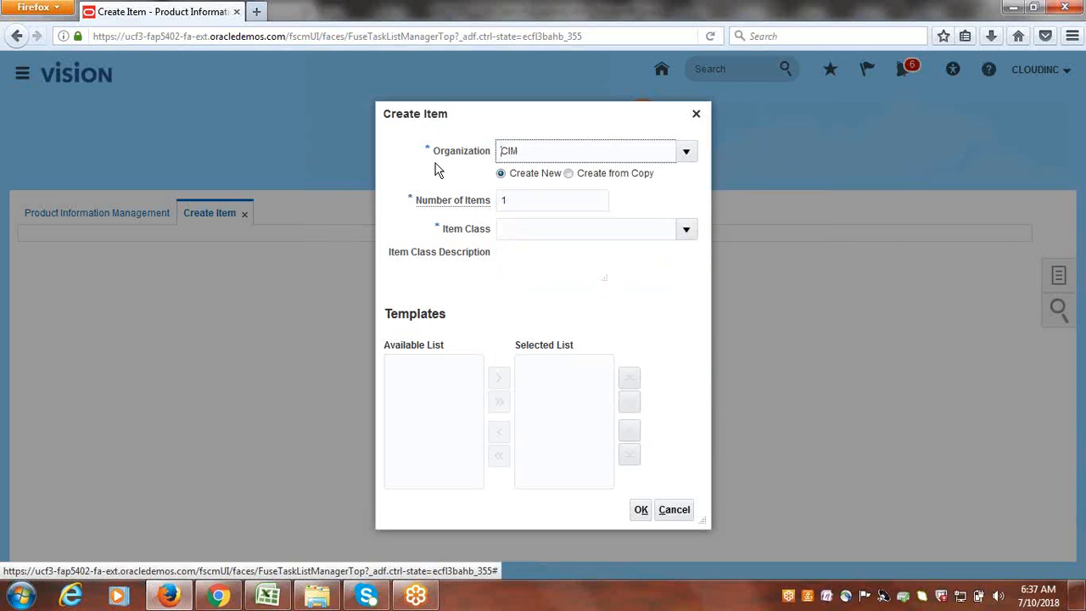
click(504, 151)
click(688, 231)
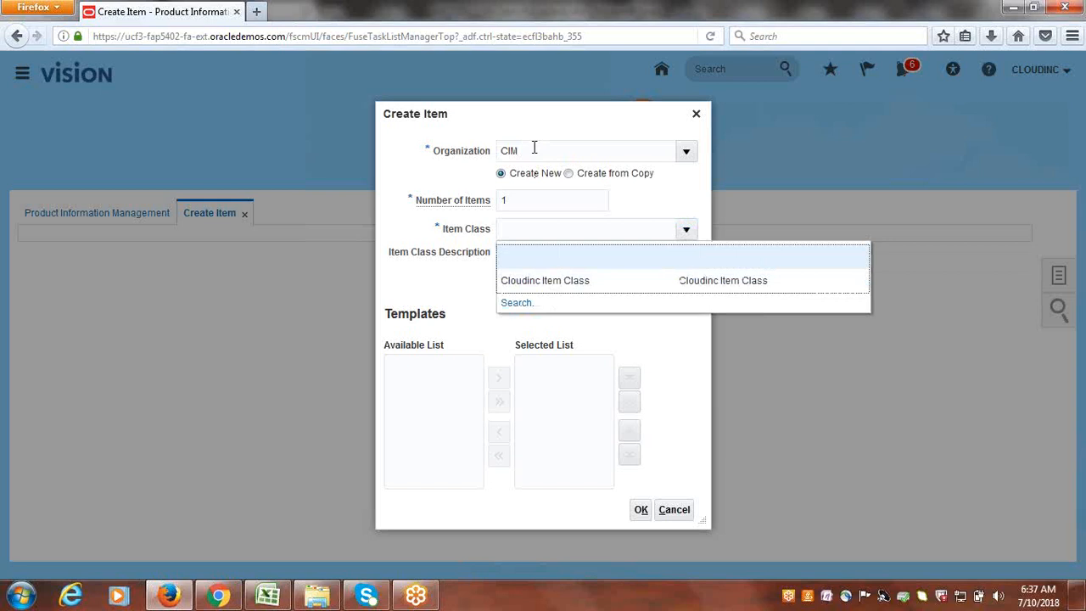
click(582, 278)
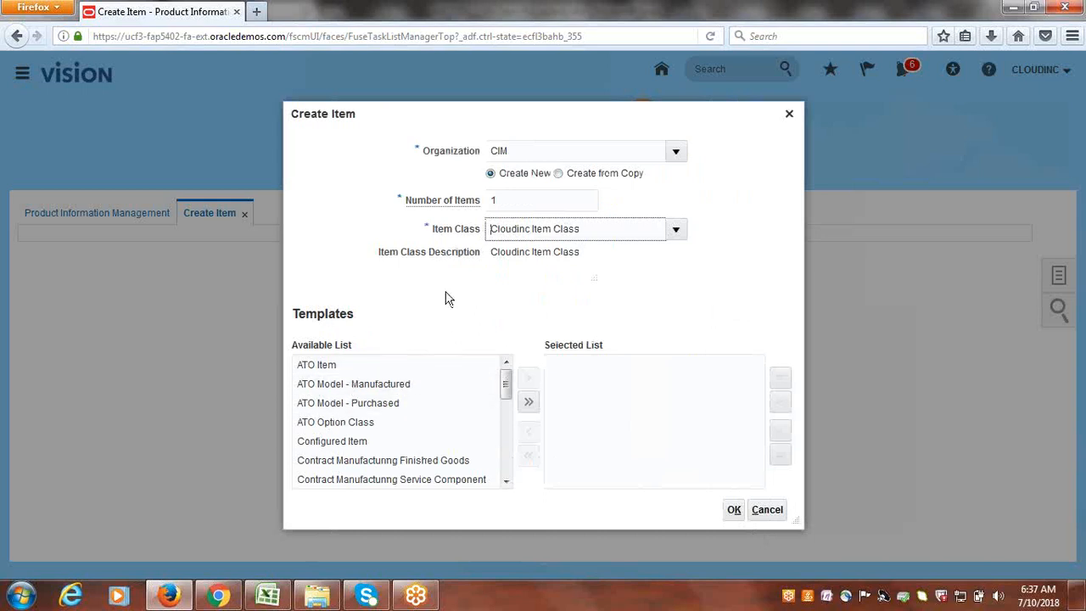
drag(606, 230, 487, 231)
click(490, 296)
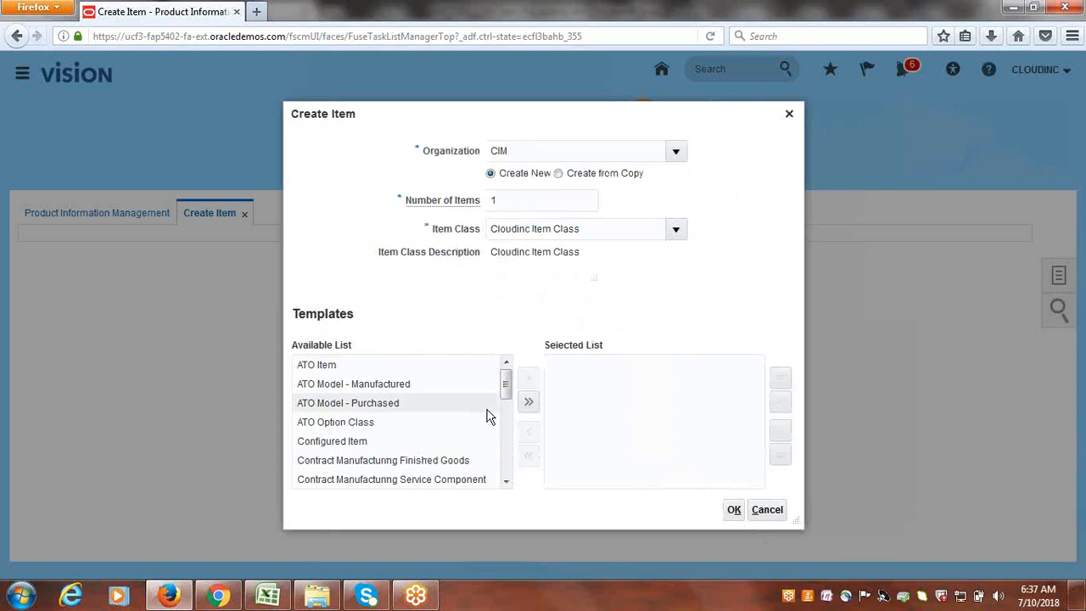
drag(506, 381, 512, 416)
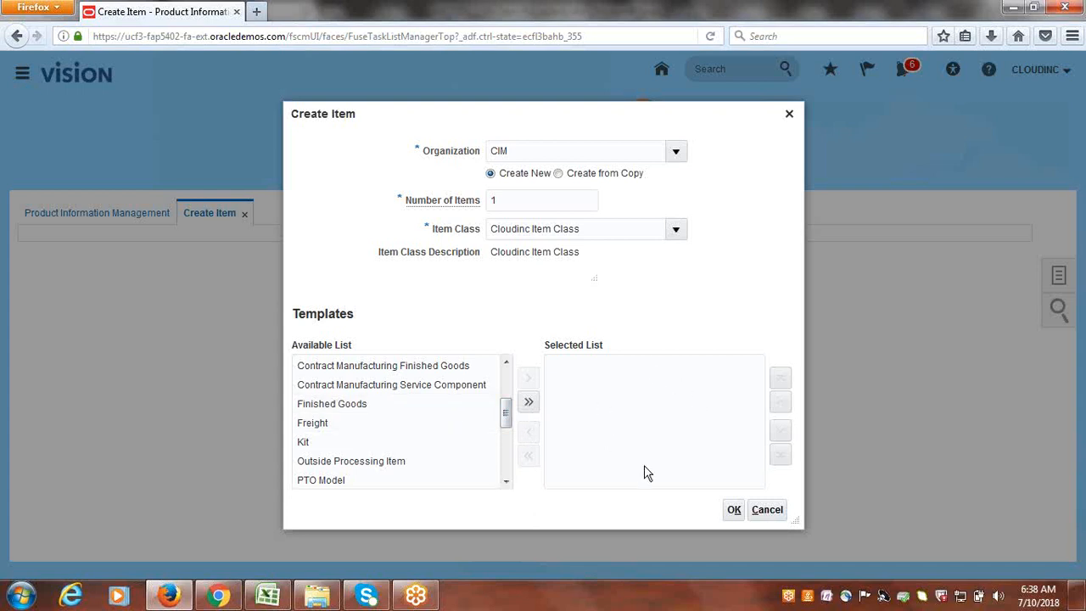
drag(506, 418, 515, 458)
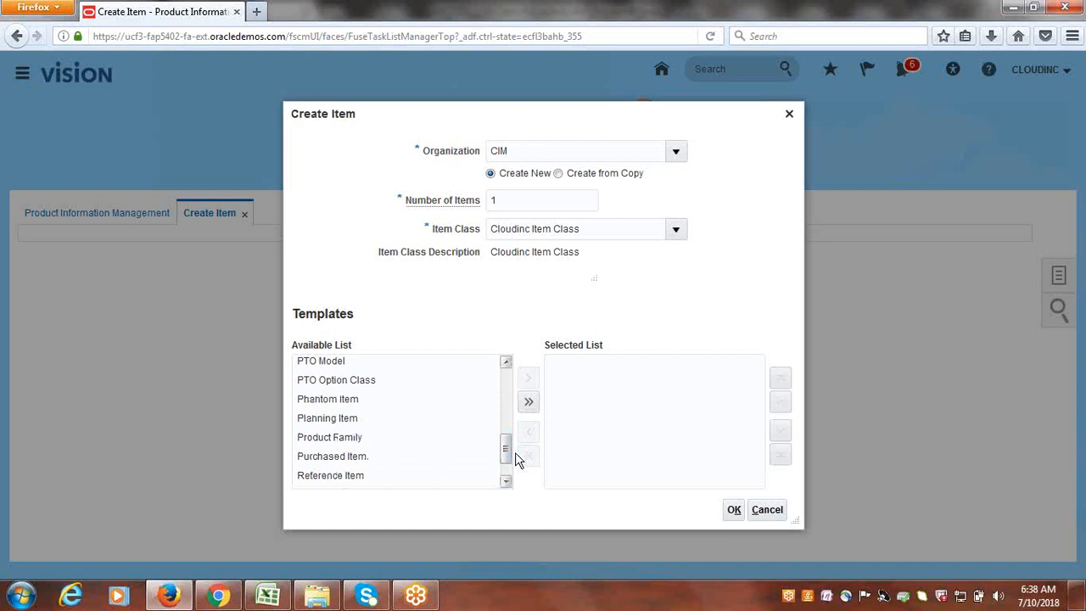
click(353, 457)
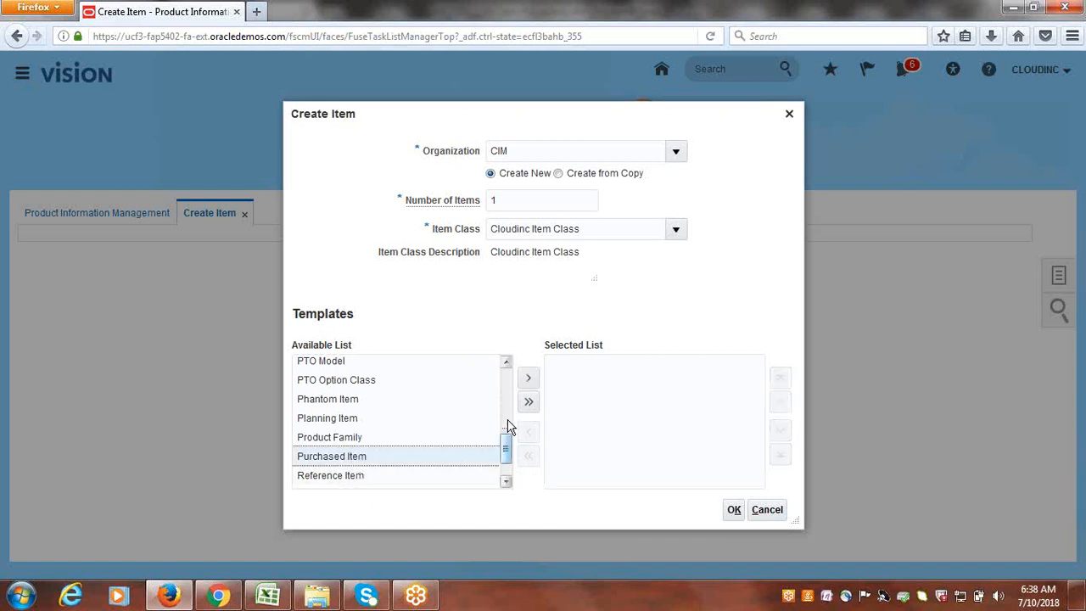
click(527, 382)
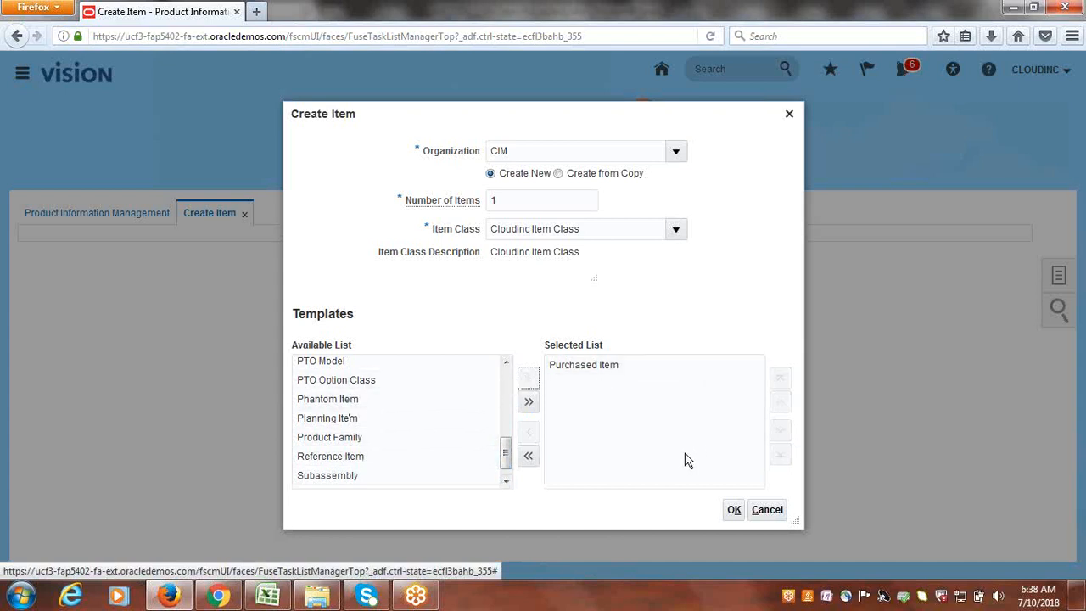
click(733, 511)
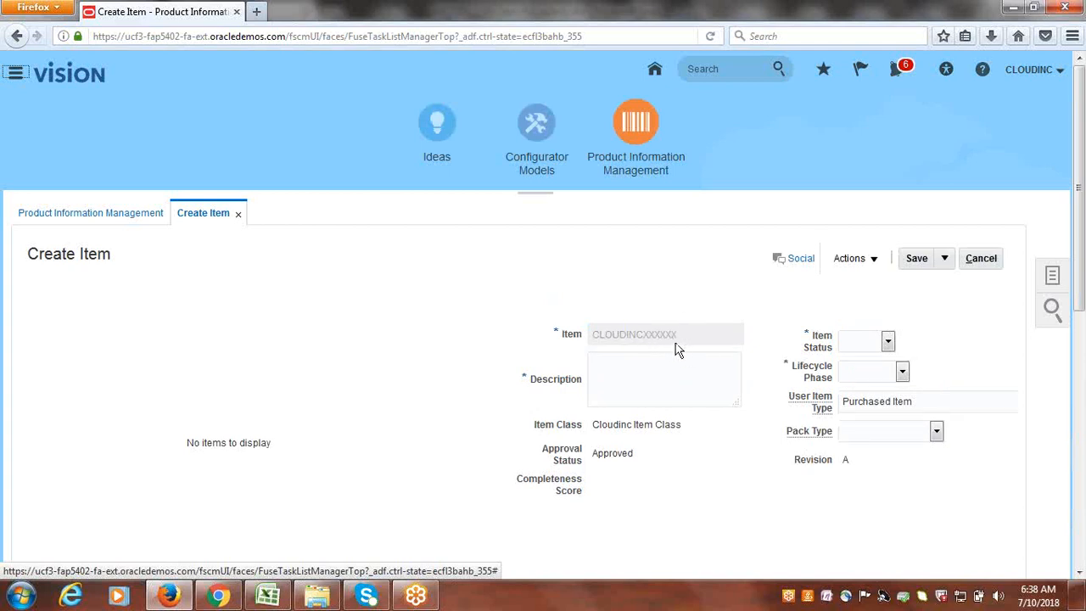
- Enter description CLOUDINC ITEM and set both Item Status and Lifecycle Phase to Active
click(679, 387)
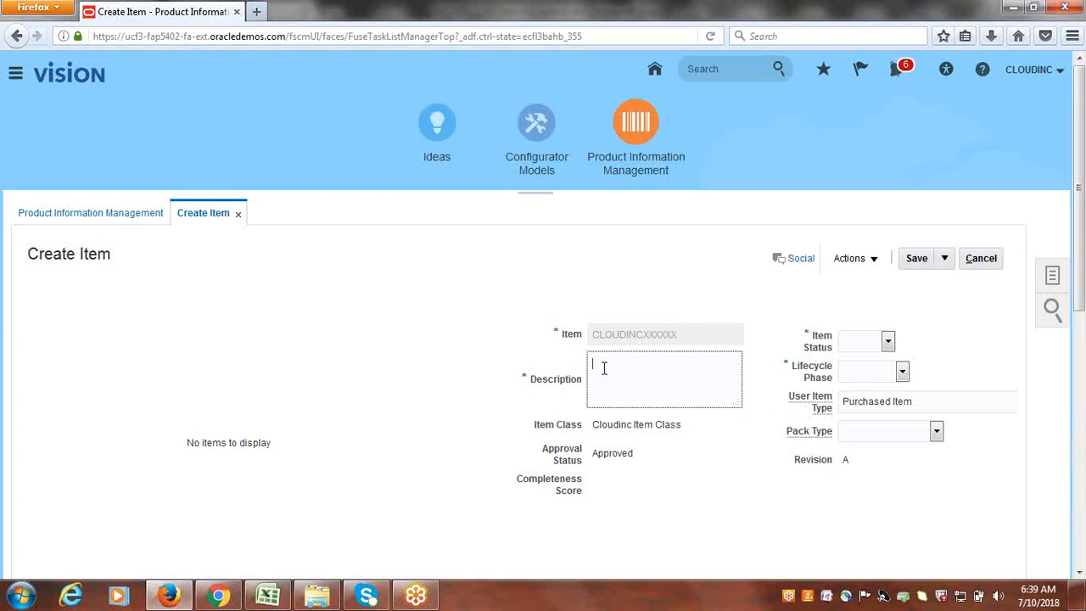
text(Co)
click(888, 342)
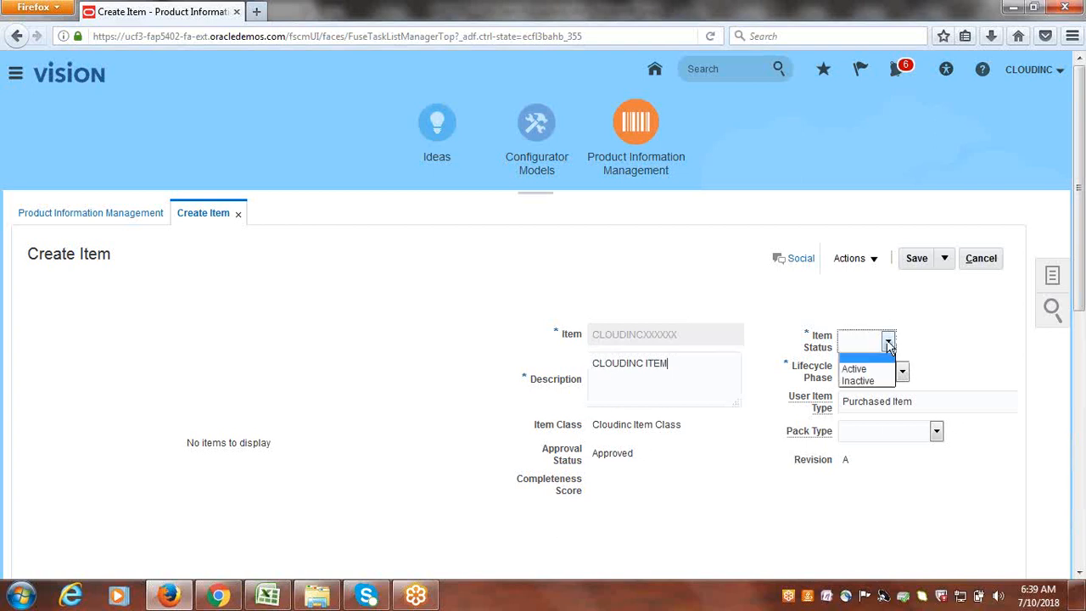
click(889, 365)
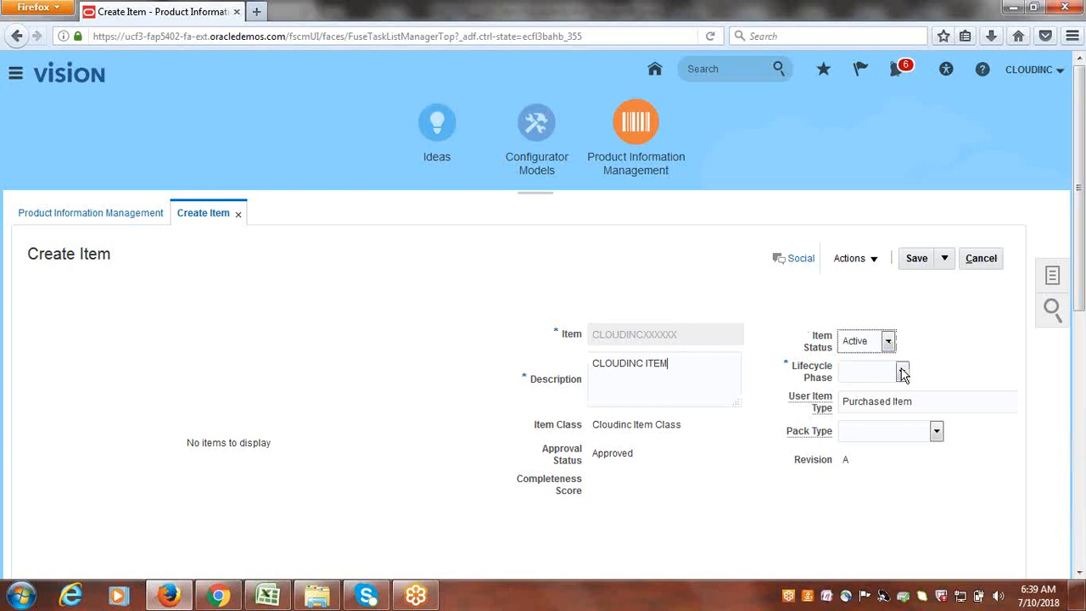
click(903, 372)
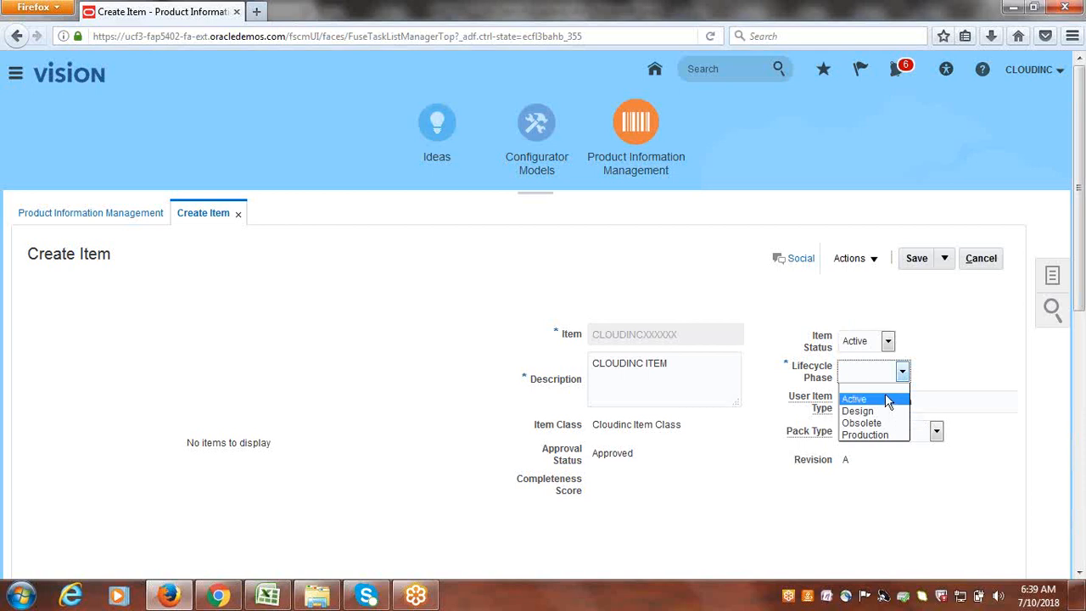
click(887, 399)
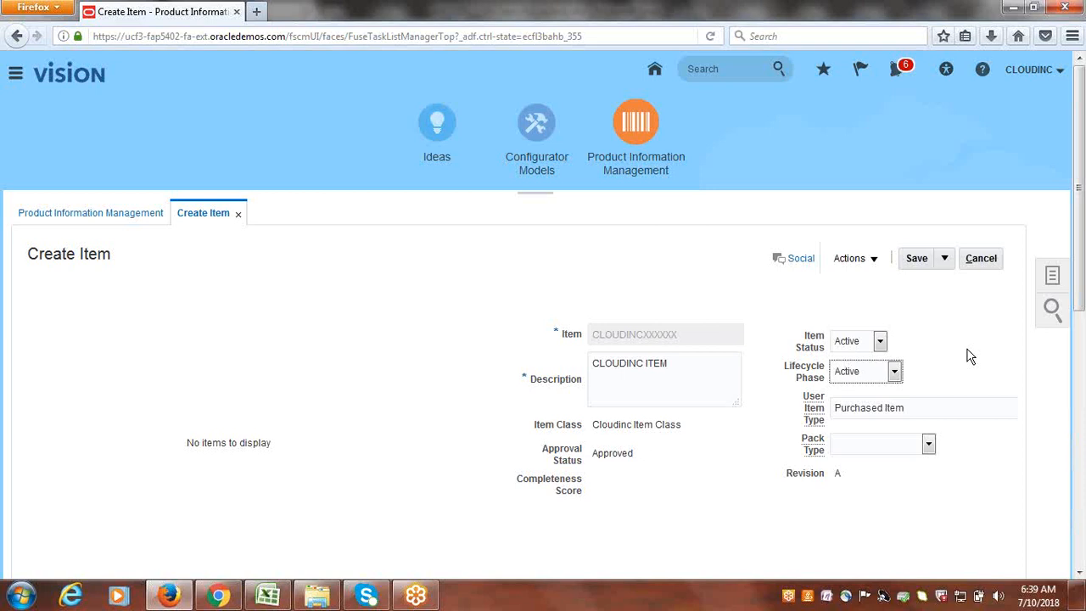
drag(1084, 280, 1083, 503)
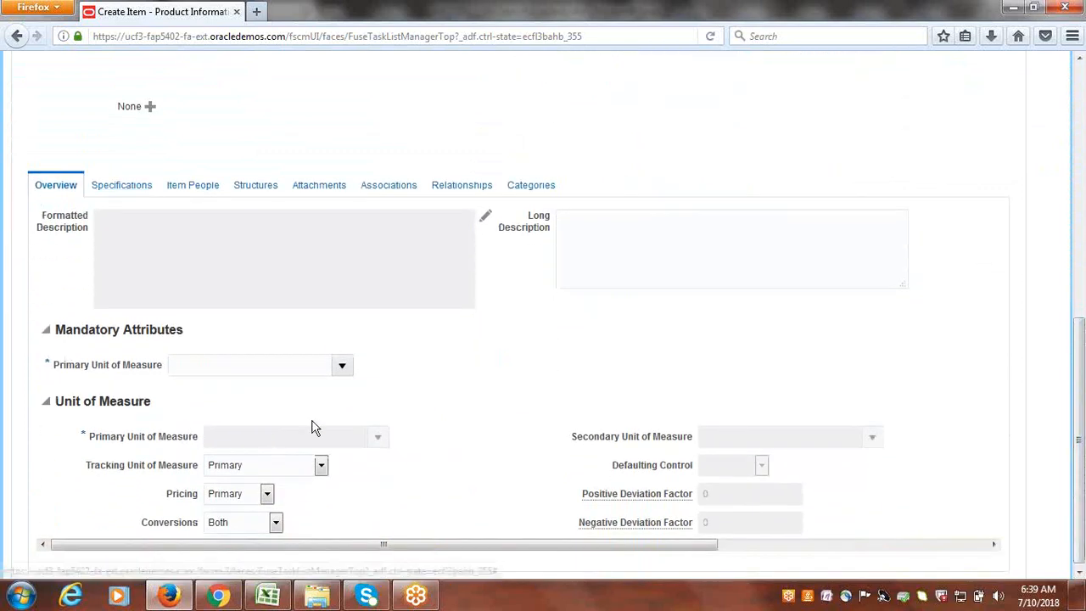
- Set Primary Unit of Measure under Mandatory Attributes to Ea
click(344, 367)
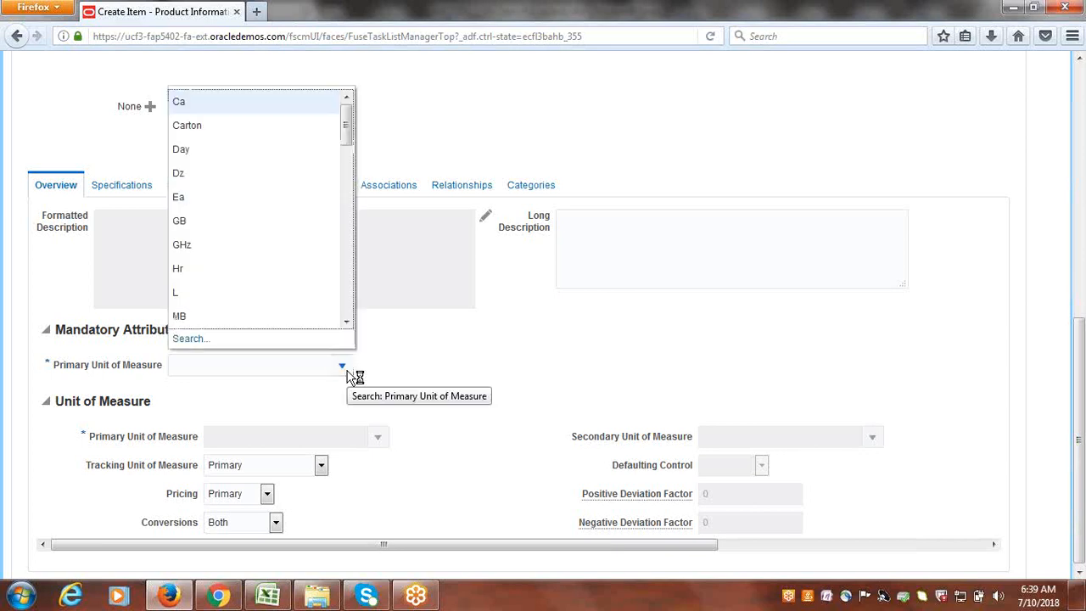
click(194, 206)
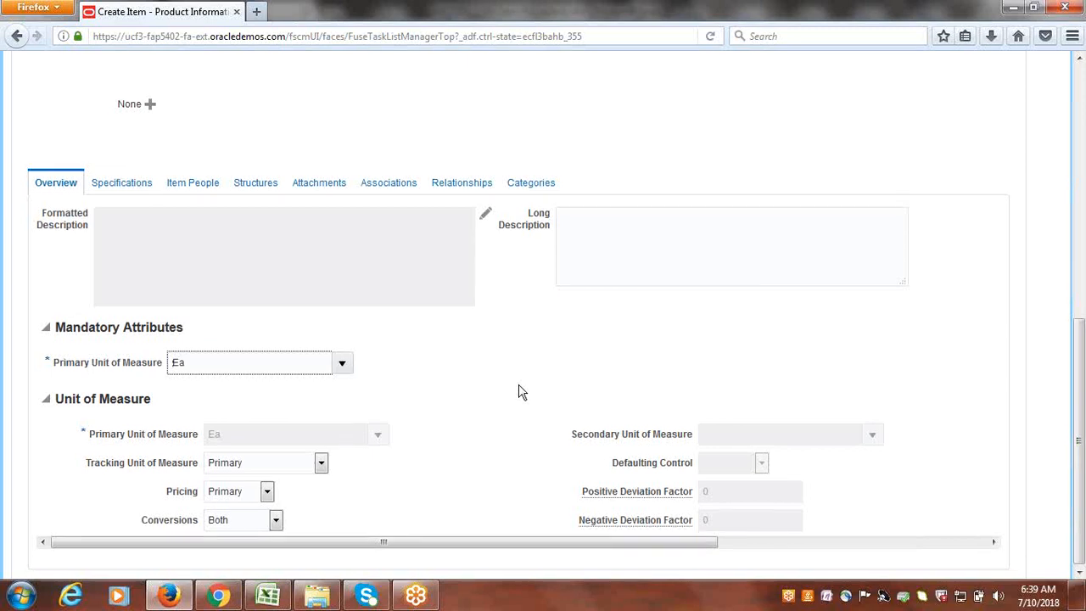
scroll(518, 391, up, 3)
scroll(356, 323, down, 2)
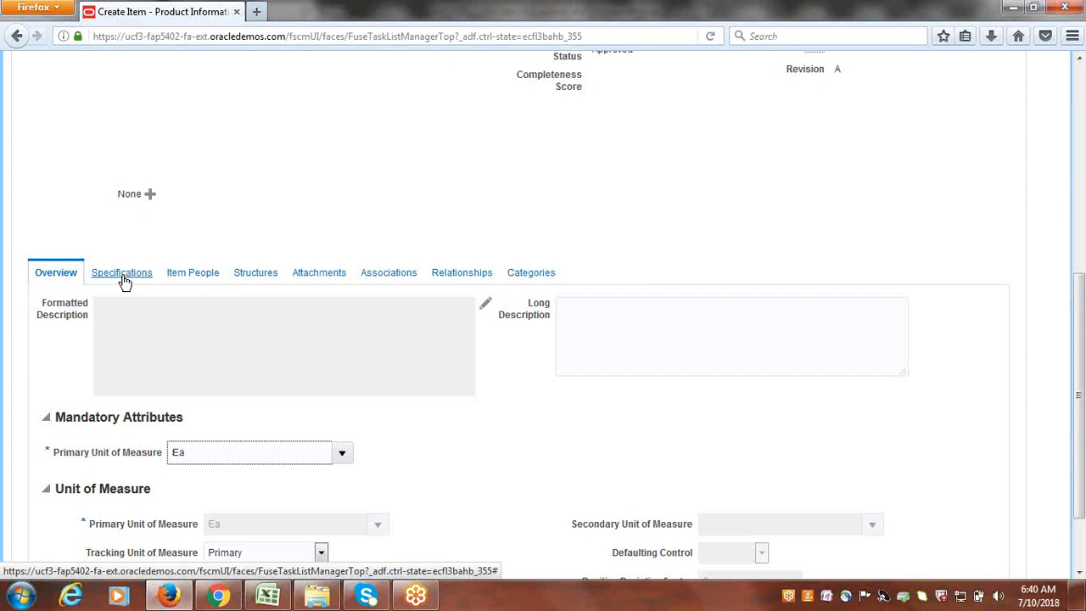
- Browse the item's Specifications tab and its Inventory organization attributes
click(123, 281)
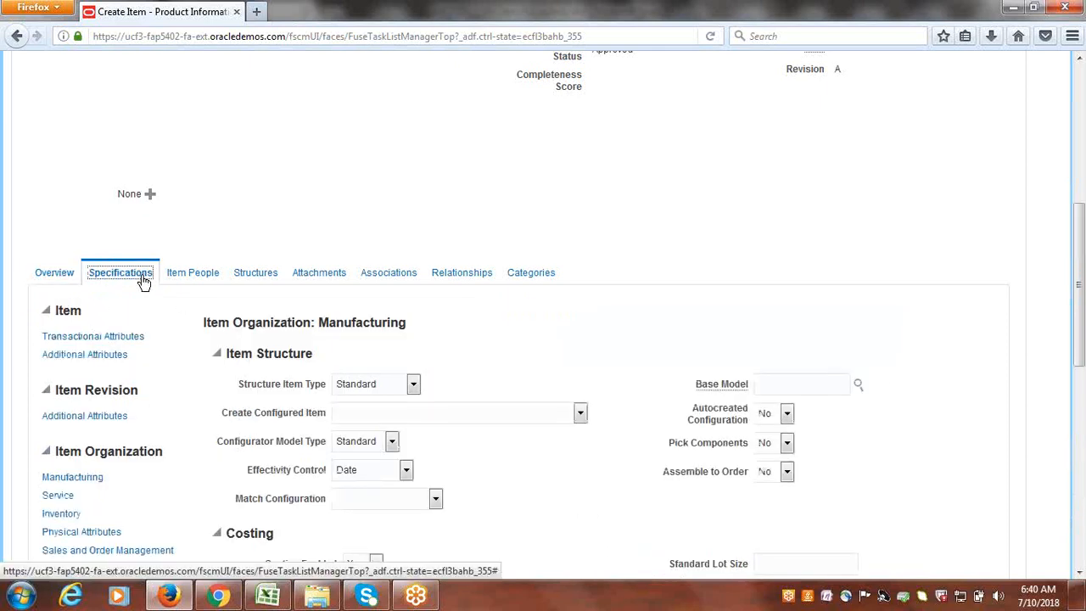
scroll(725, 309, down, 5)
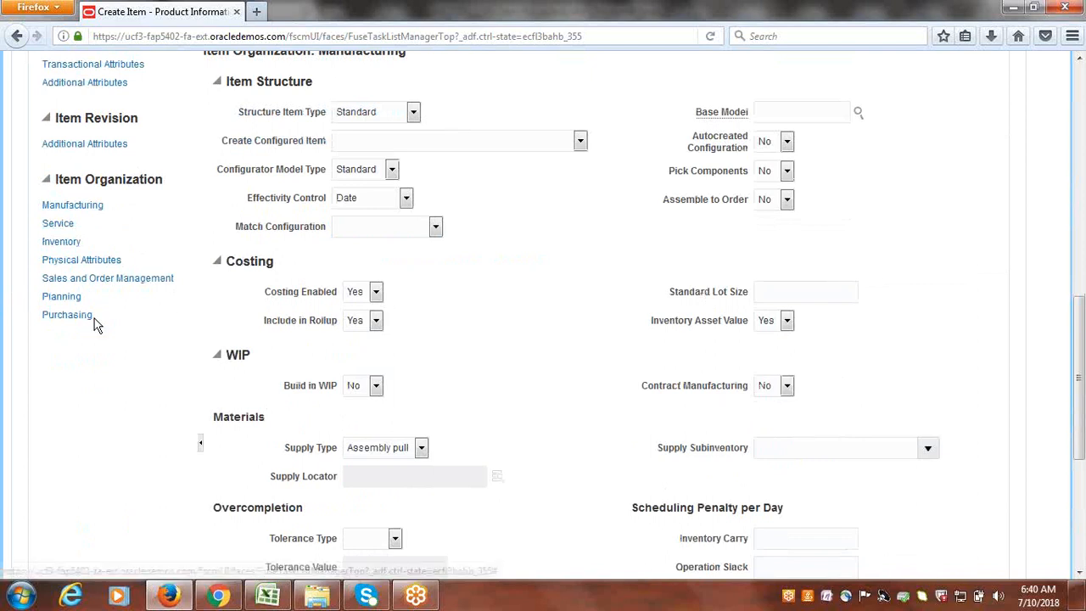
scroll(152, 310, up, 4)
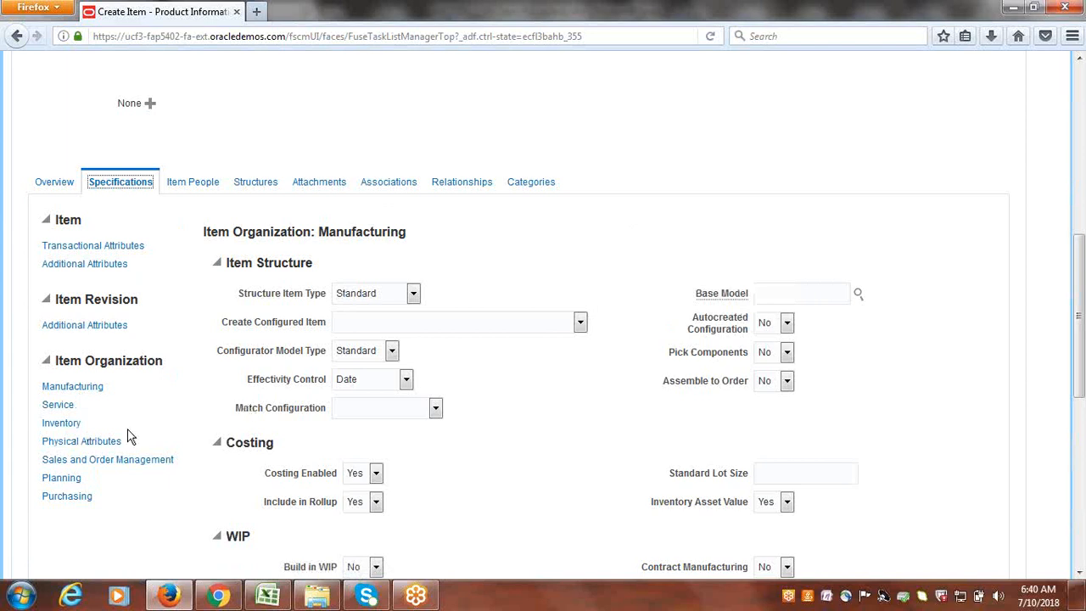
click(61, 424)
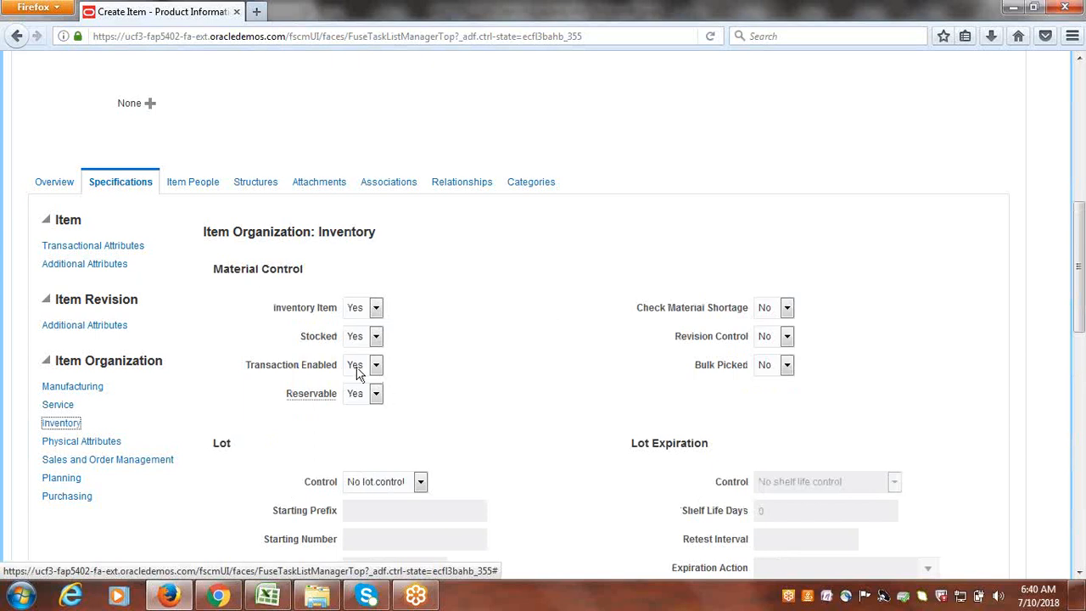
mouse_move(283, 313)
scroll(465, 381, up, 6)
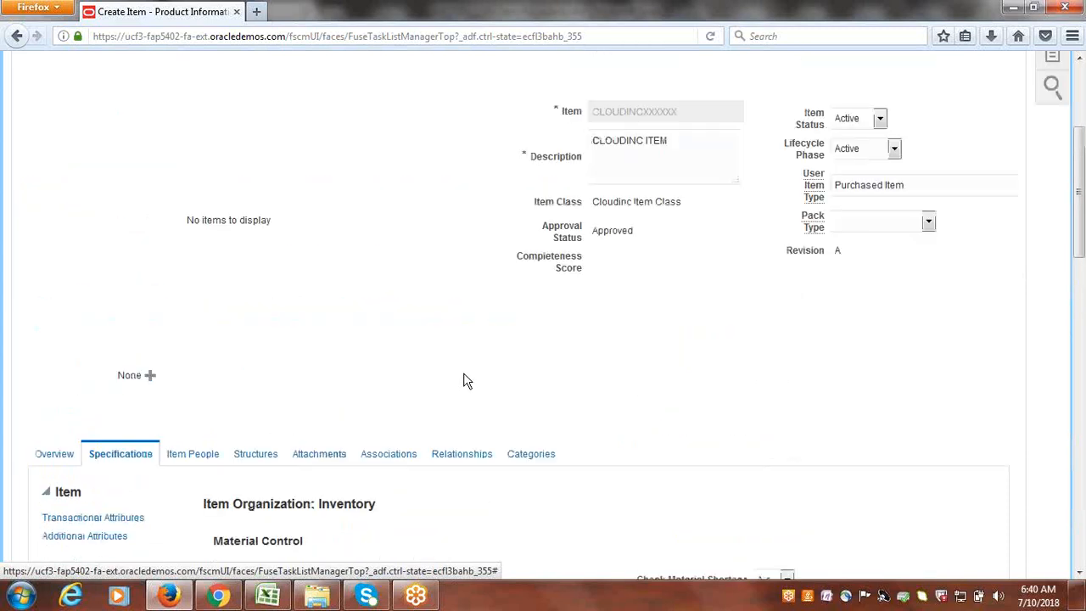
scroll(560, 420, up, 2)
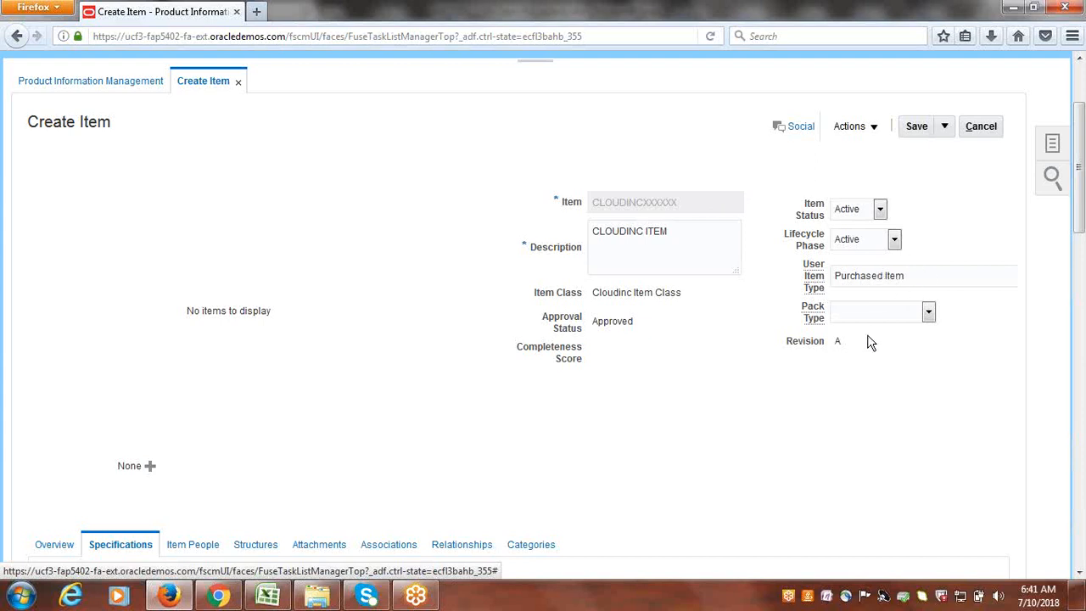
scroll(721, 353, down, 3)
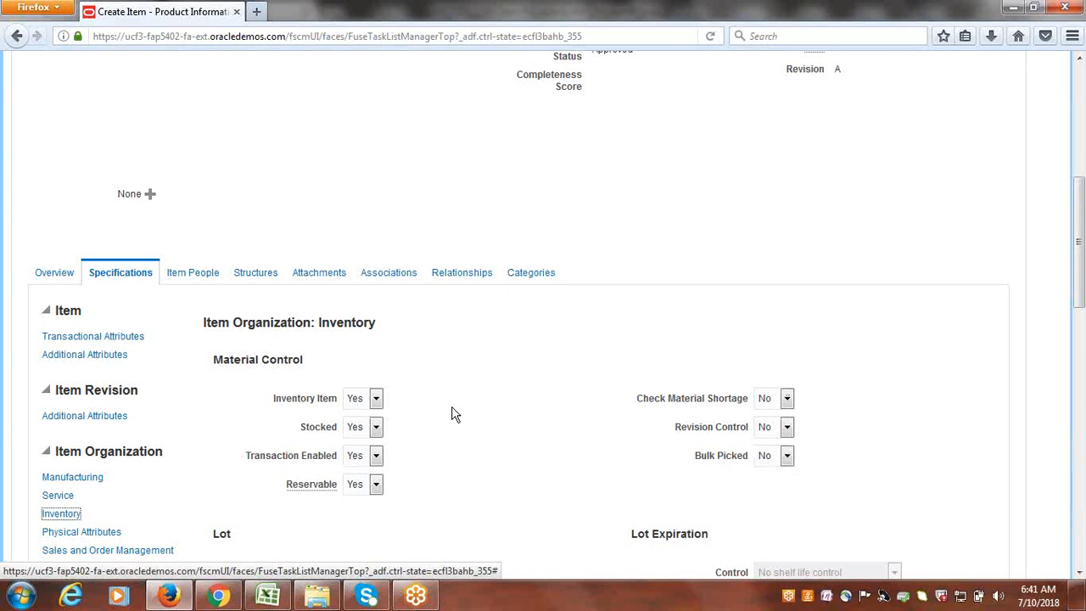
scroll(451, 414, down, 2)
- Review the Purchasing attributes, confirming Purchased and Purchasable are both Yes
click(79, 407)
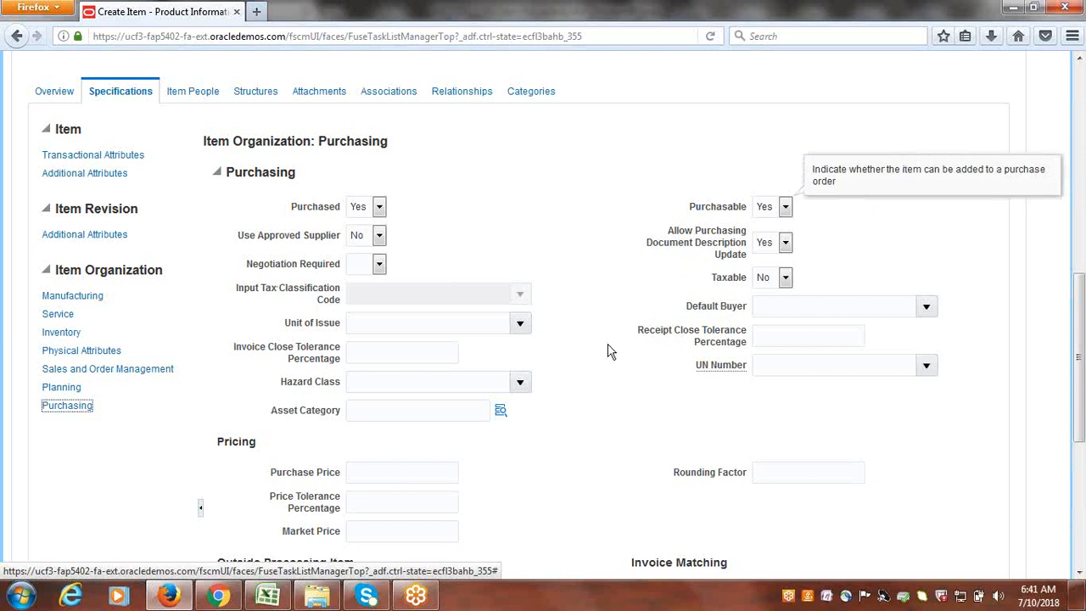
scroll(608, 350, down, 1)
scroll(611, 351, down, 3)
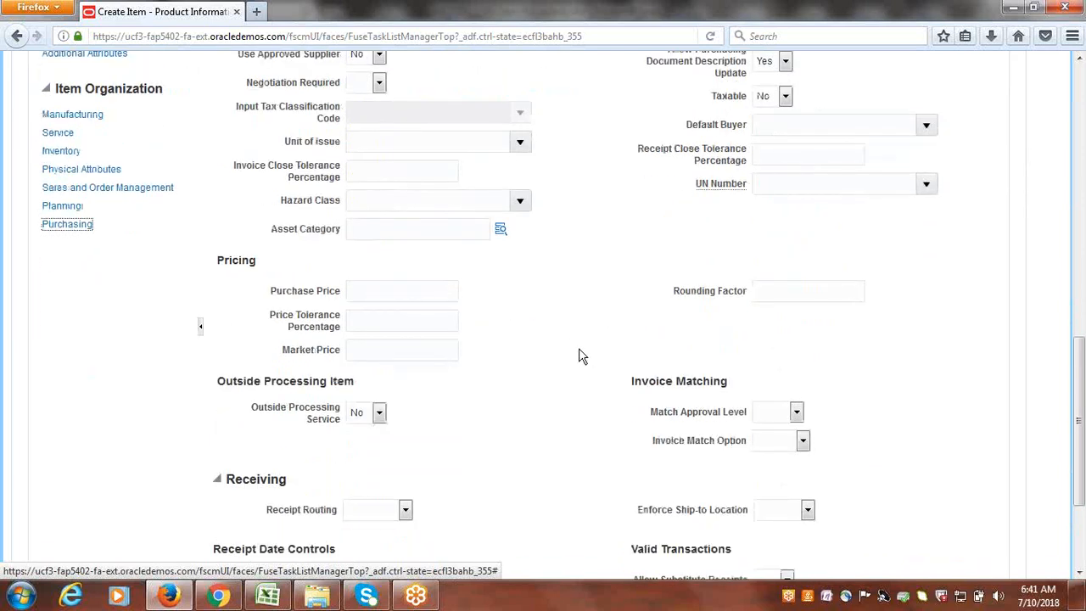
scroll(579, 348, up, 8)
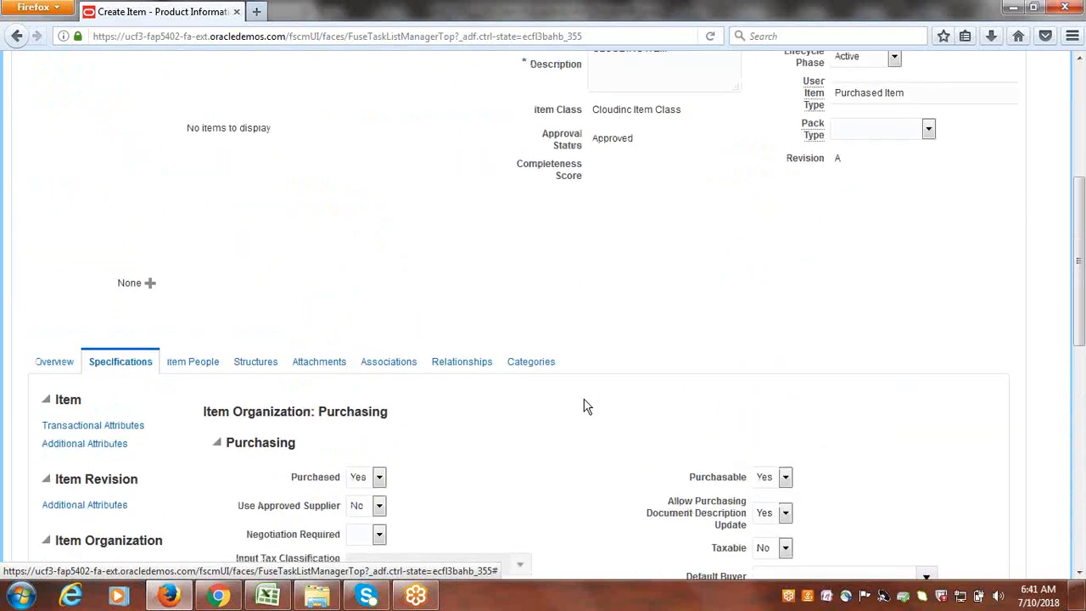
scroll(584, 406, down, 2)
- Display the Item People tab listing the people assigned to the item
click(190, 273)
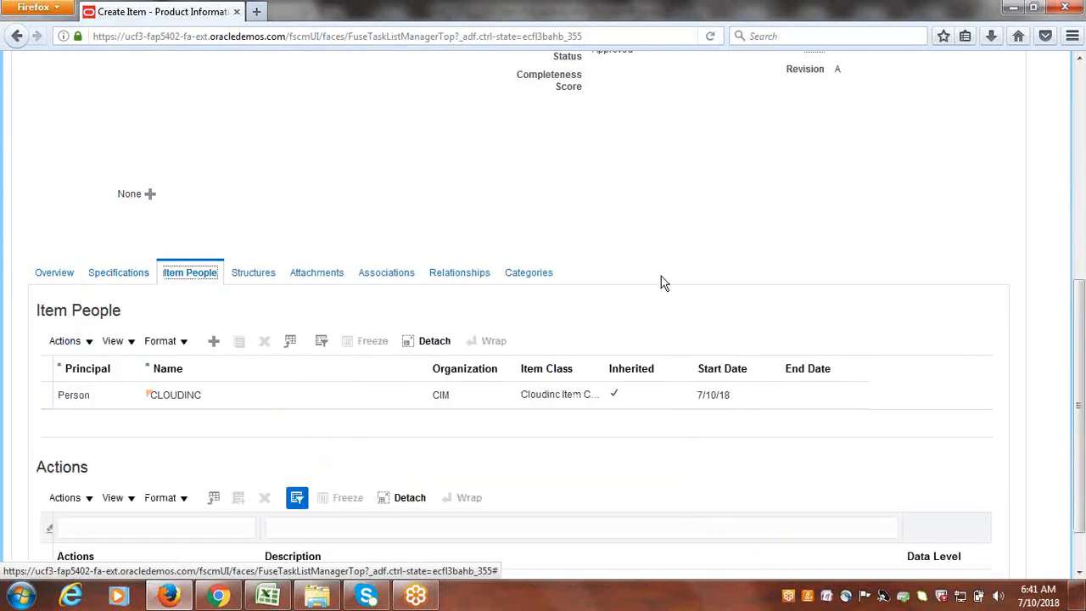
scroll(706, 270, down, 2)
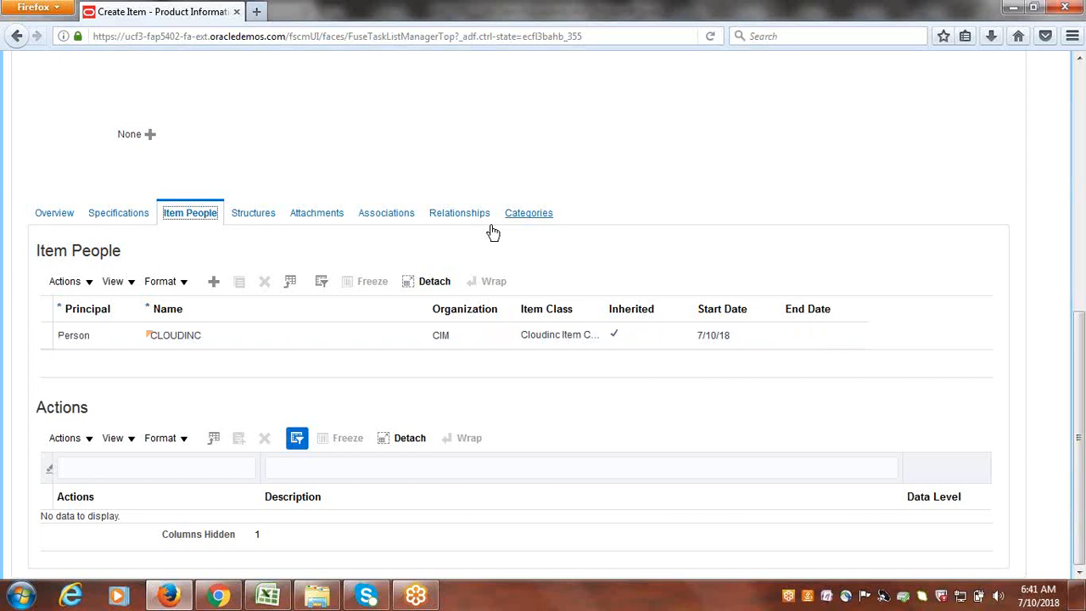
scroll(701, 228, up, 4)
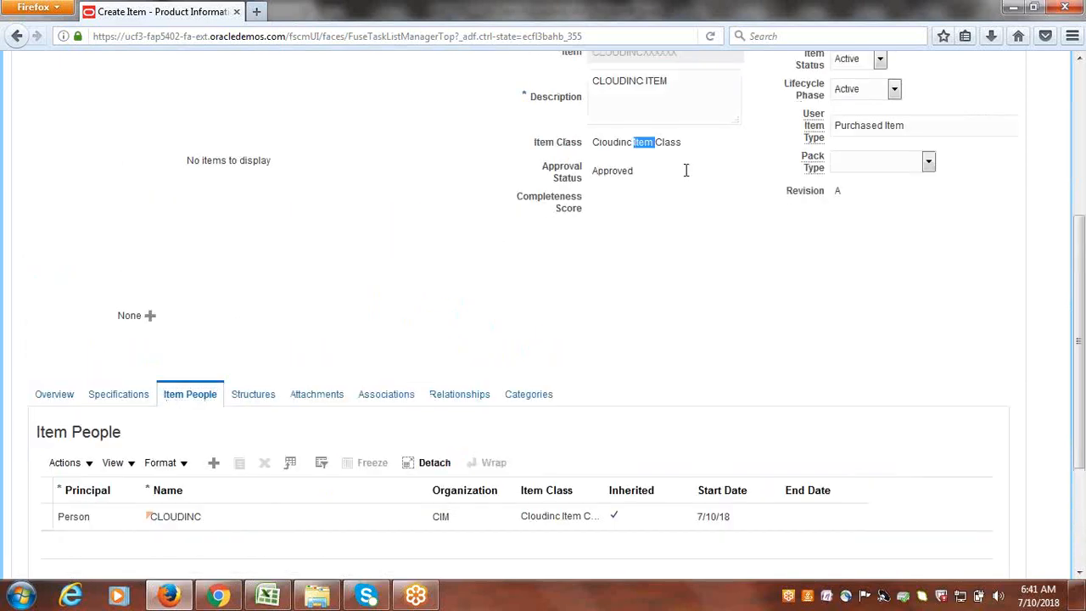
scroll(315, 337, down, 4)
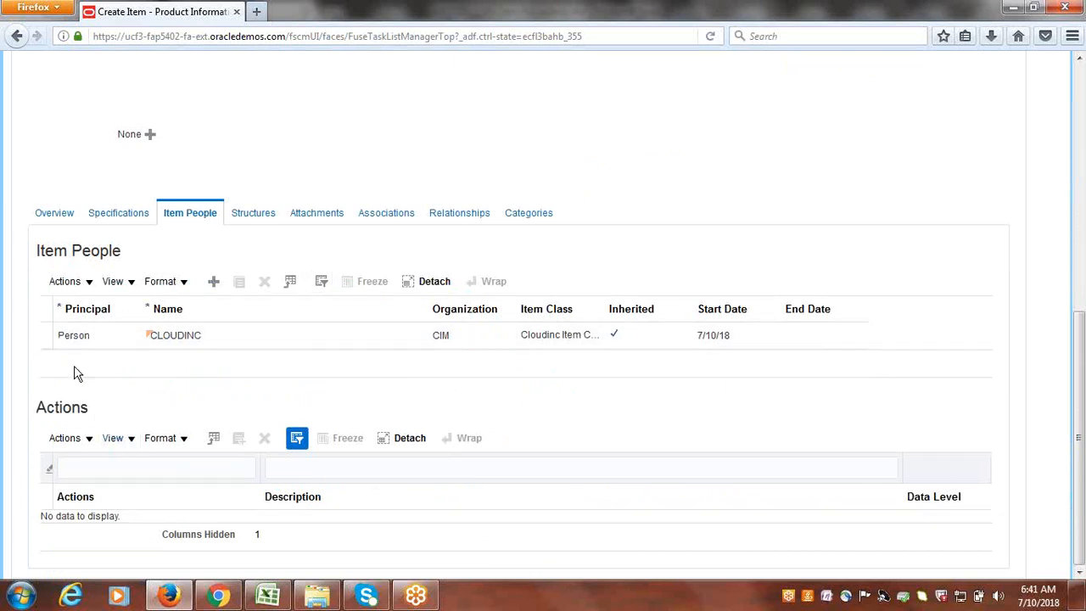
- Select the assigned person to show their allowed Actions table
click(58, 337)
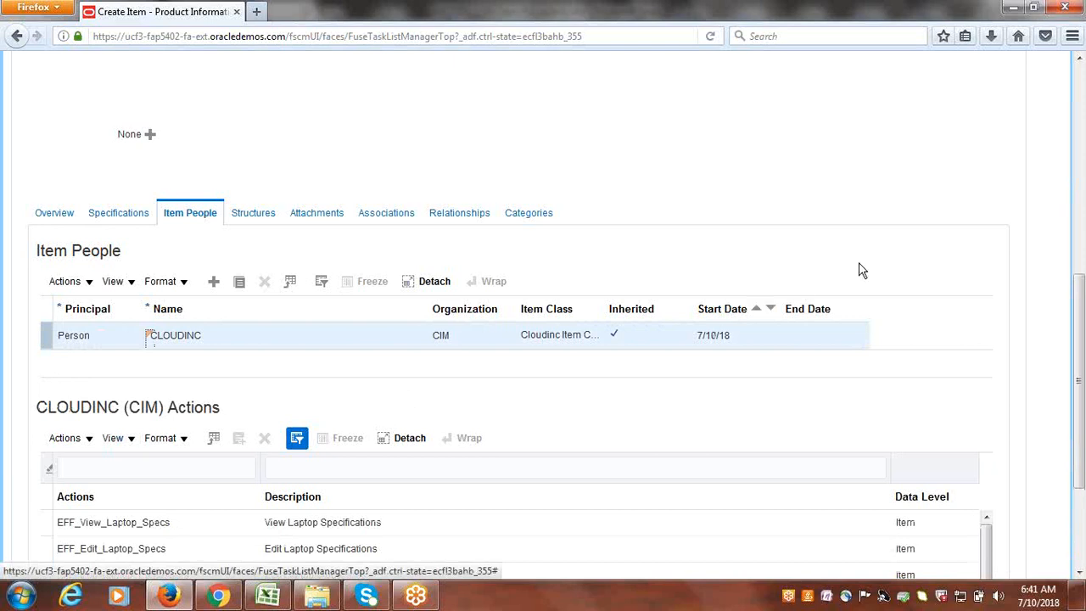
scroll(874, 272, down, 3)
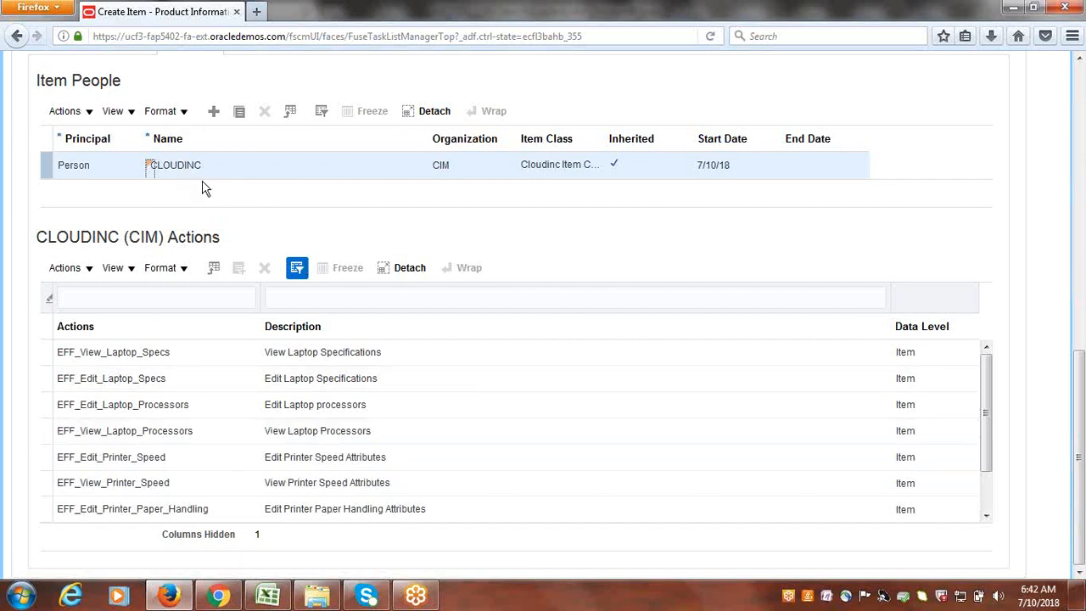
scroll(489, 393, up, 5)
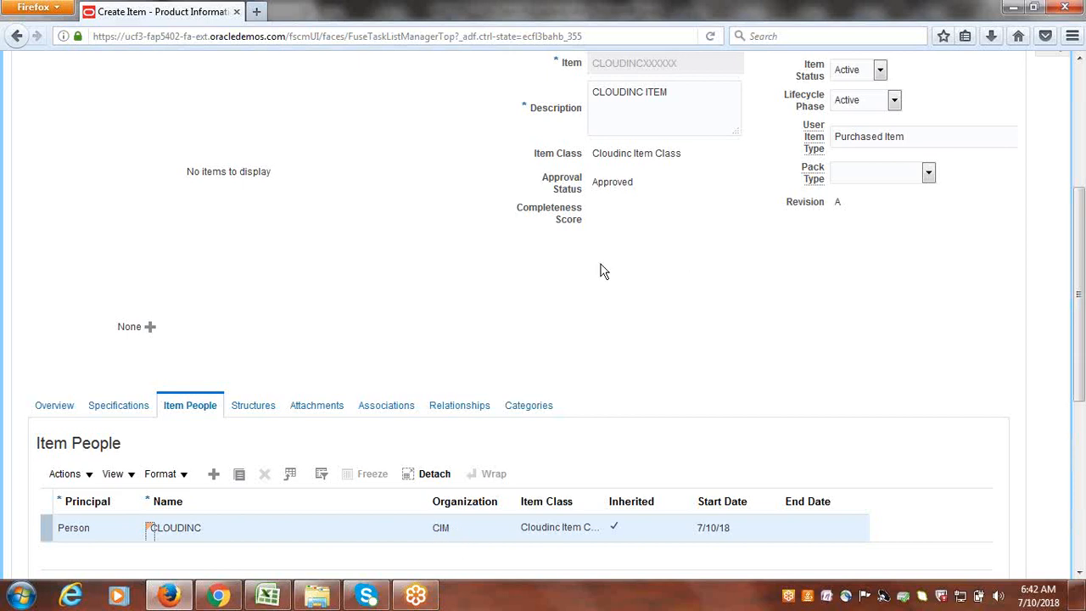
scroll(584, 307, up, 2)
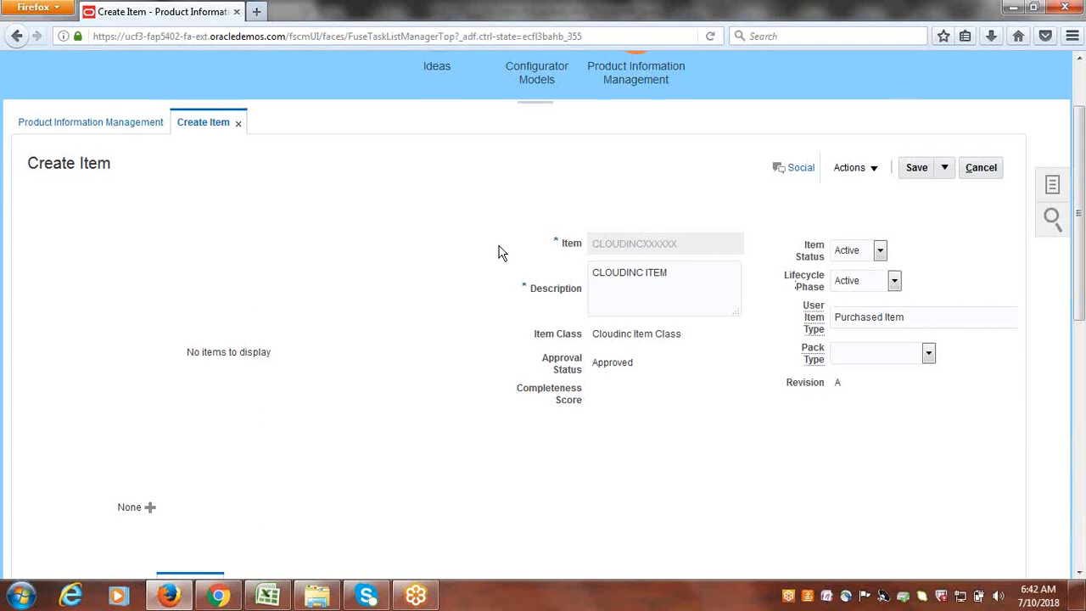
scroll(502, 249, down, 5)
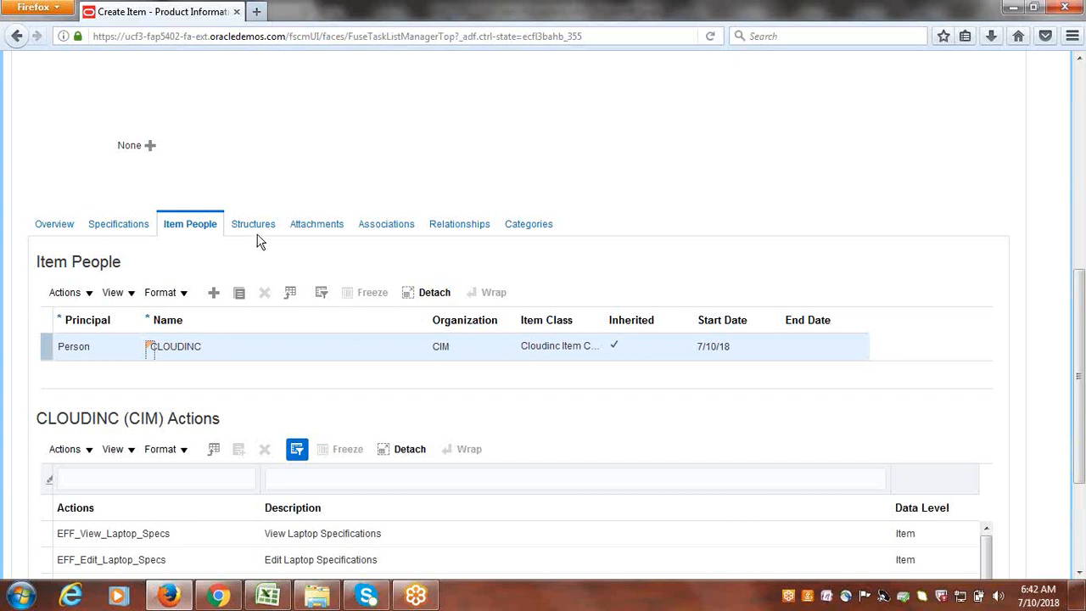
- Add organization CUS Cloudinc US Inventory to the item's Associations alongside CIM
click(388, 228)
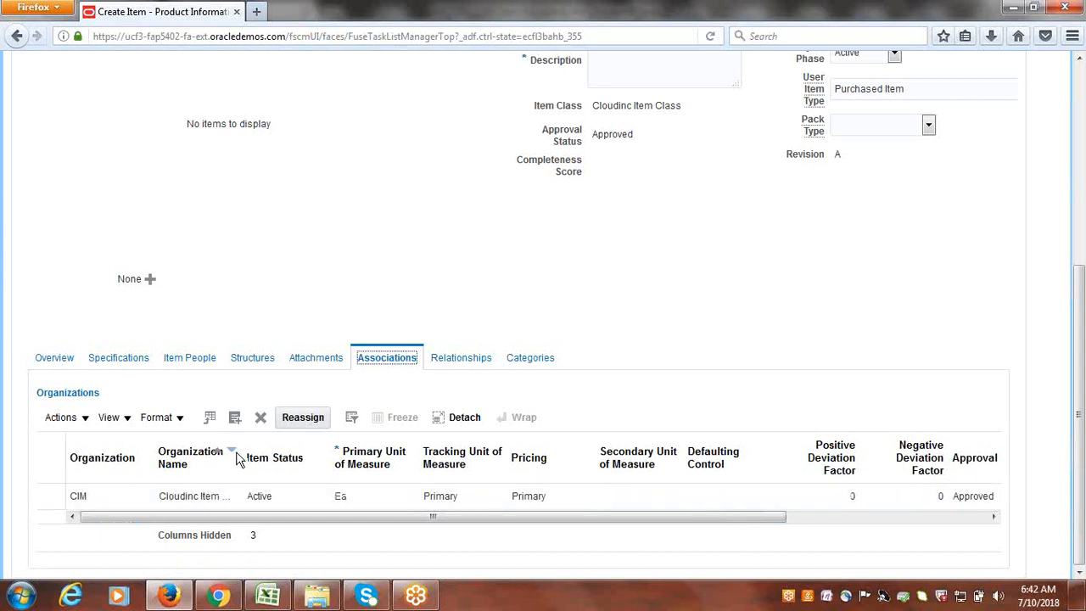
drag(242, 452, 344, 477)
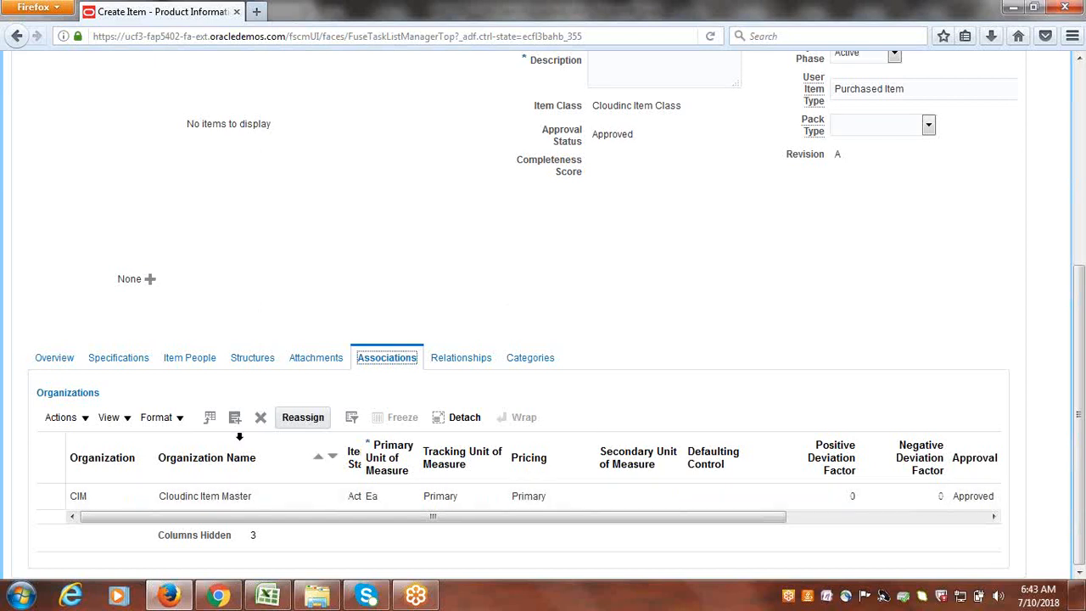
click(233, 419)
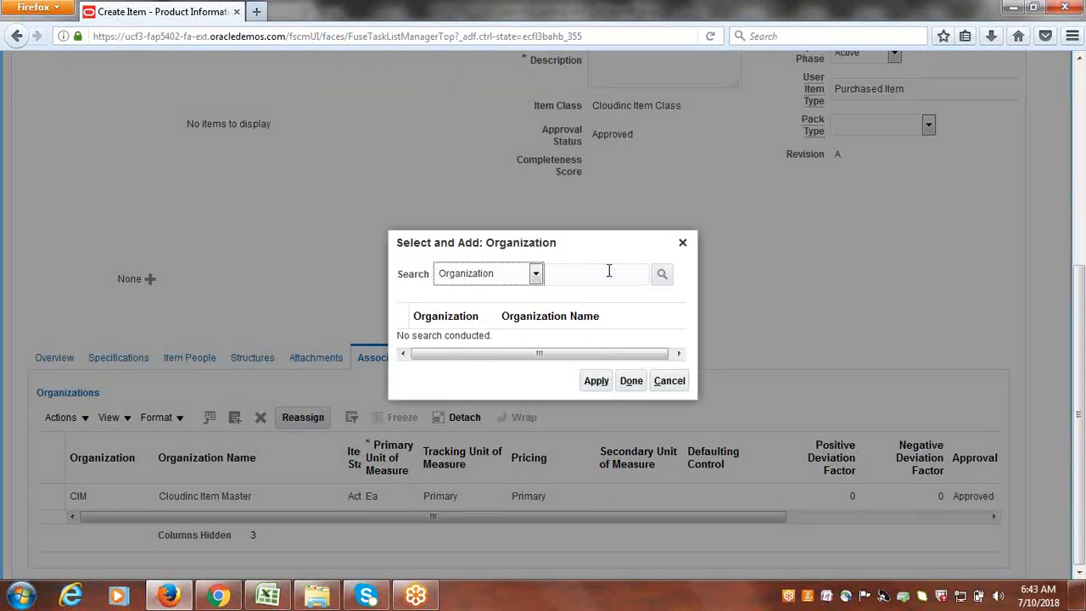
click(608, 271)
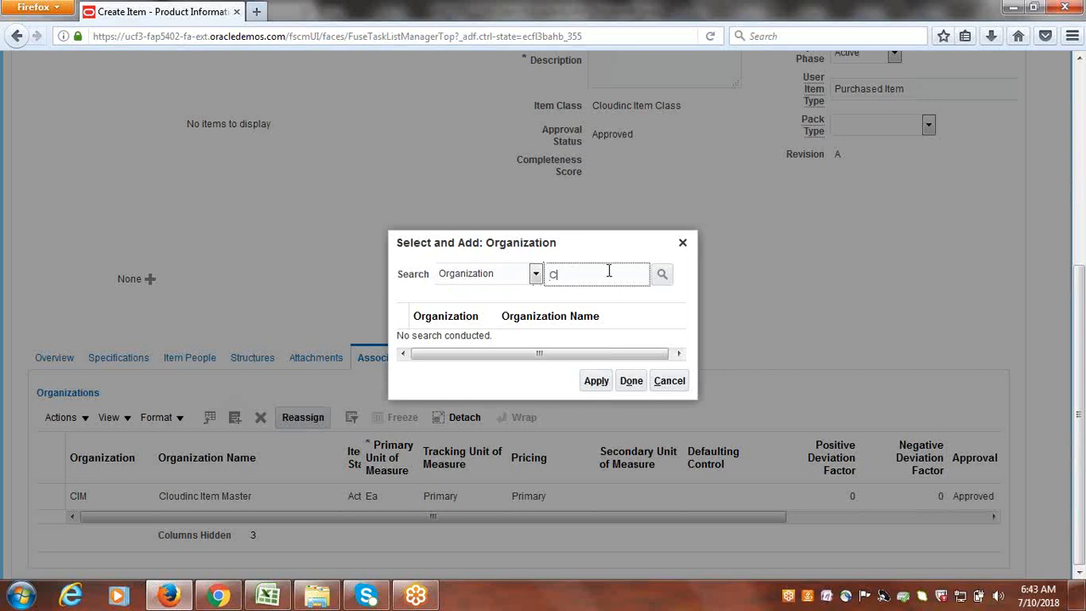
click(664, 274)
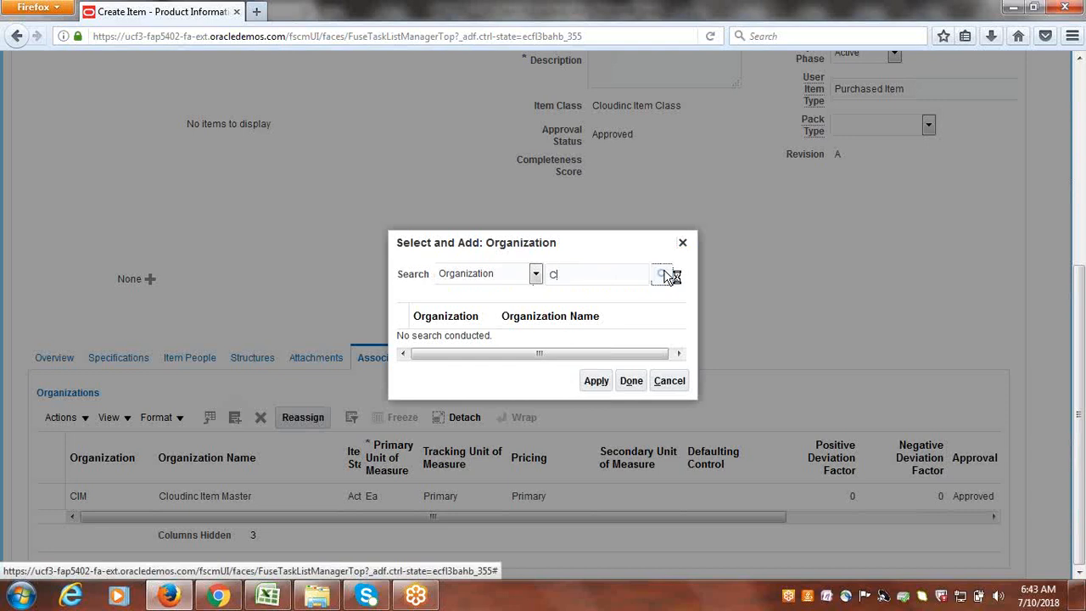
click(533, 349)
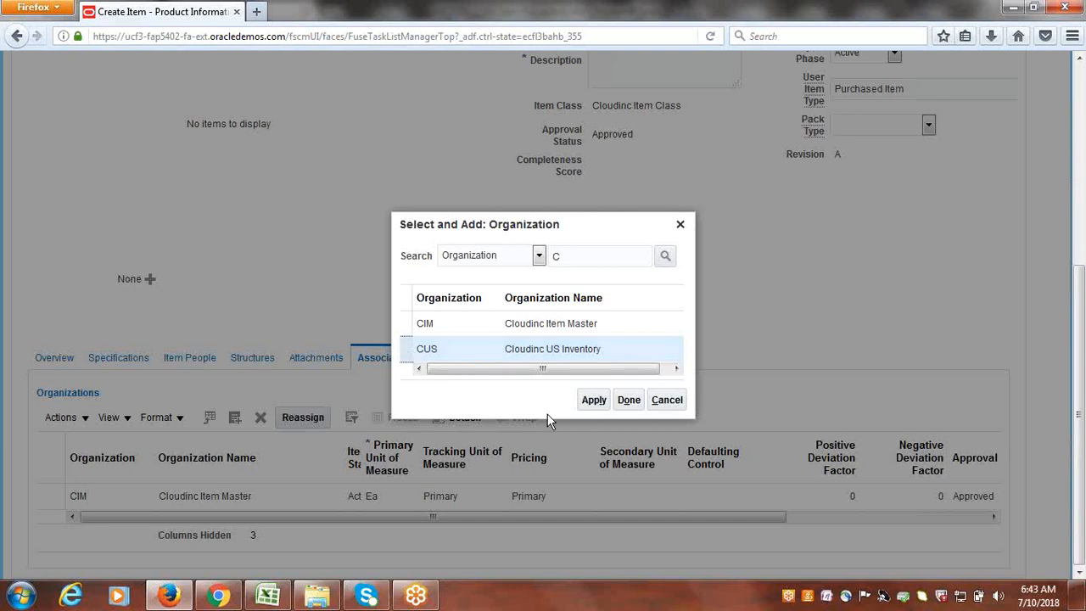
click(594, 400)
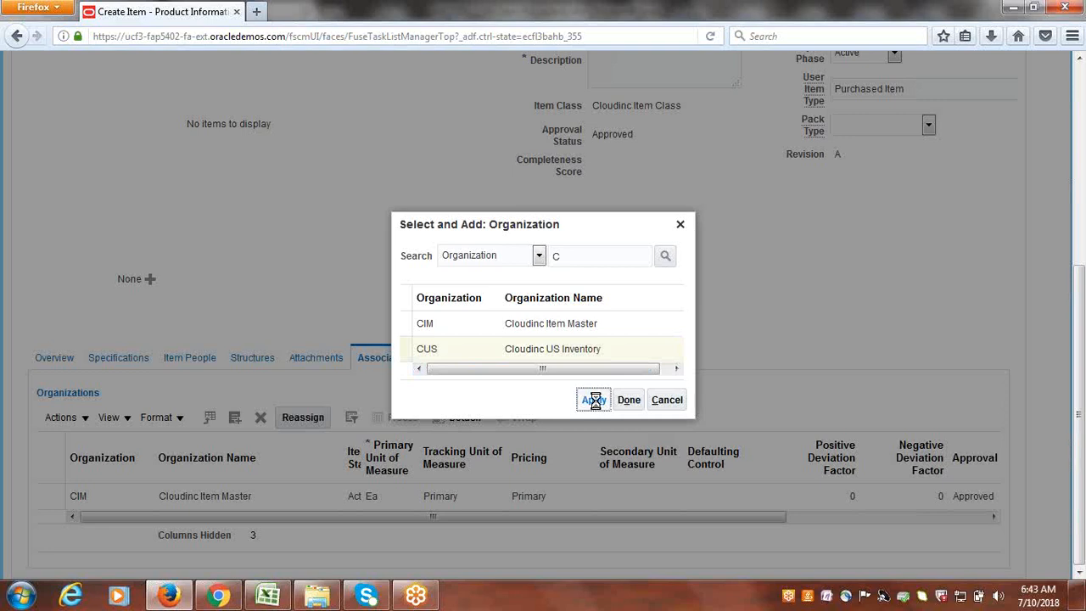
click(628, 401)
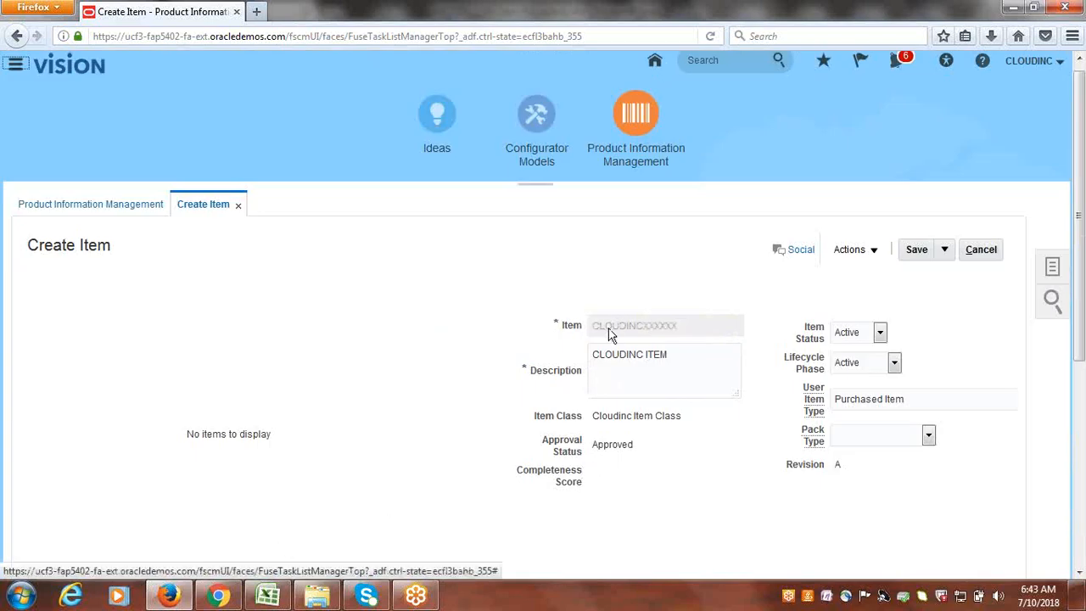
scroll(560, 322, down, 5)
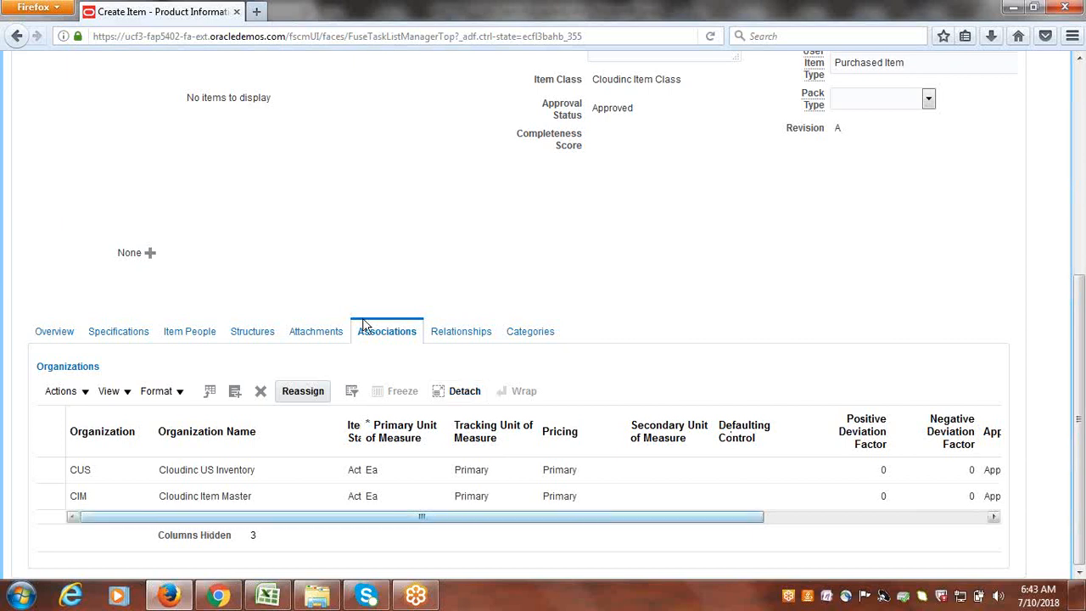
- Save the item and apply the Data Quality Results
scroll(881, 349, up, 1)
scroll(881, 350, up, 5)
click(916, 260)
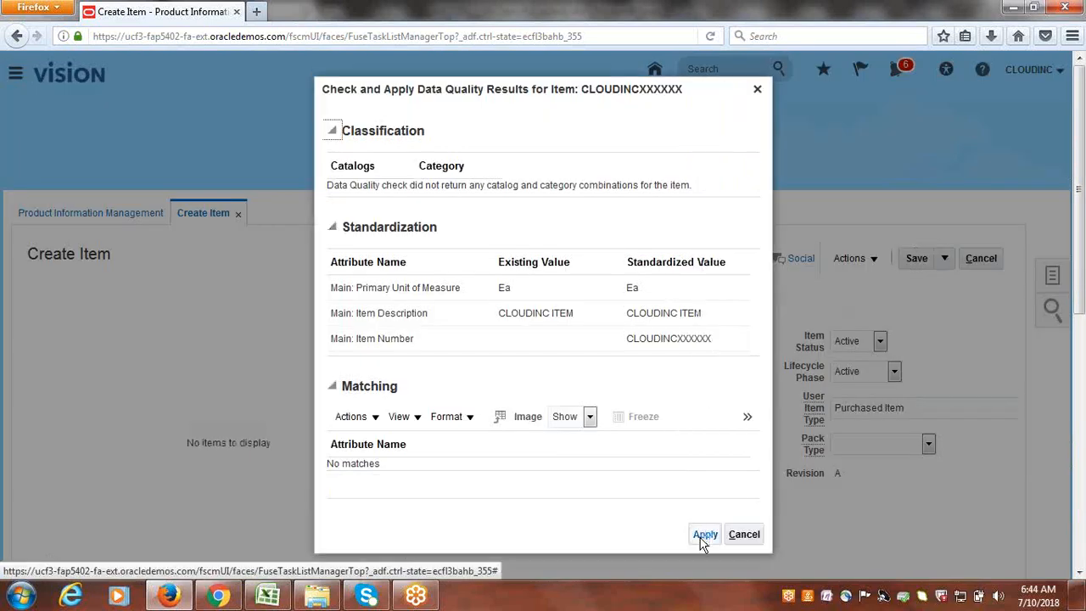
click(703, 535)
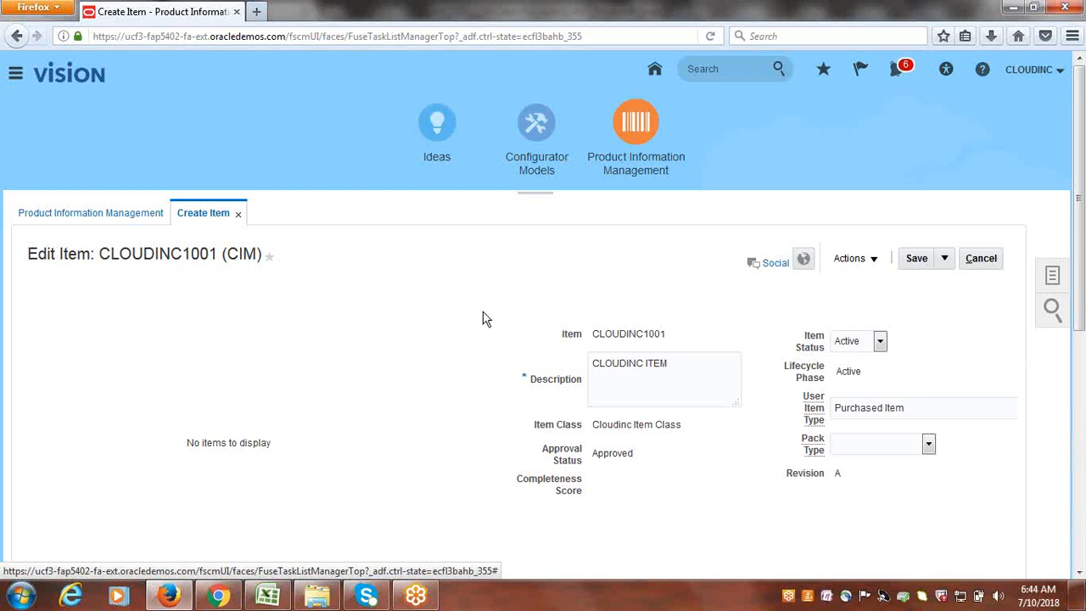
- Save again and verify the generated item number CLOUDINC1001 in CIM
scroll(484, 314, down, 2)
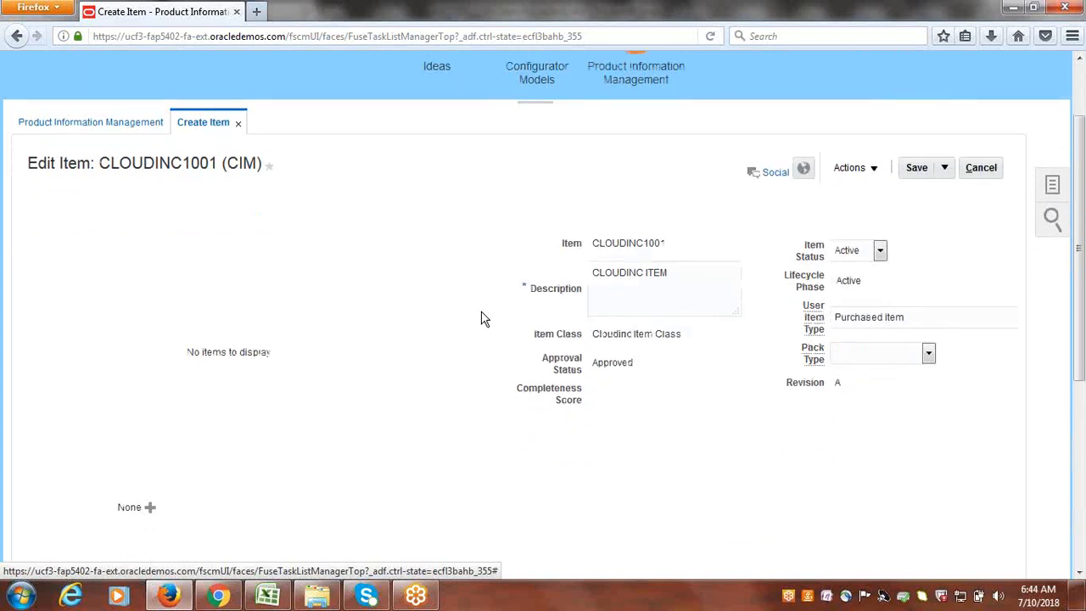
click(922, 168)
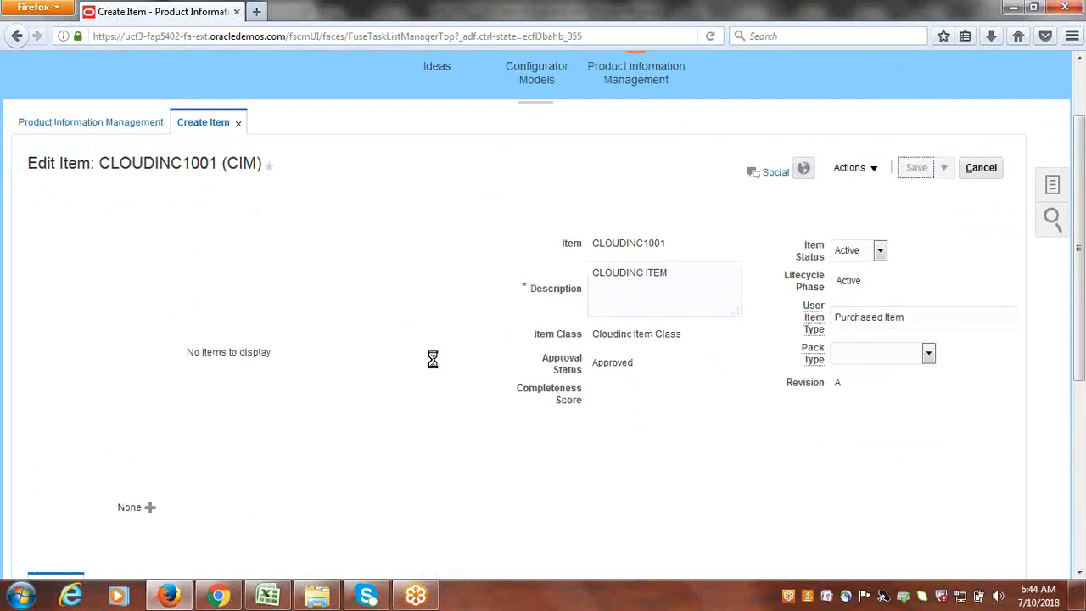
scroll(477, 286, down, 1)
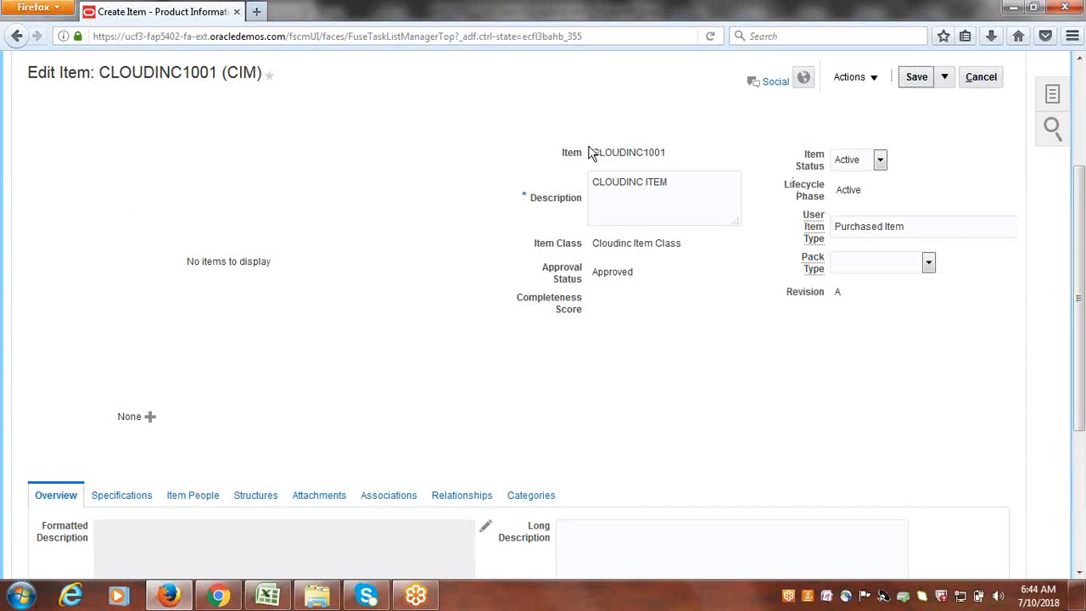
drag(597, 151, 651, 157)
click(742, 403)
scroll(742, 402, up, 4)
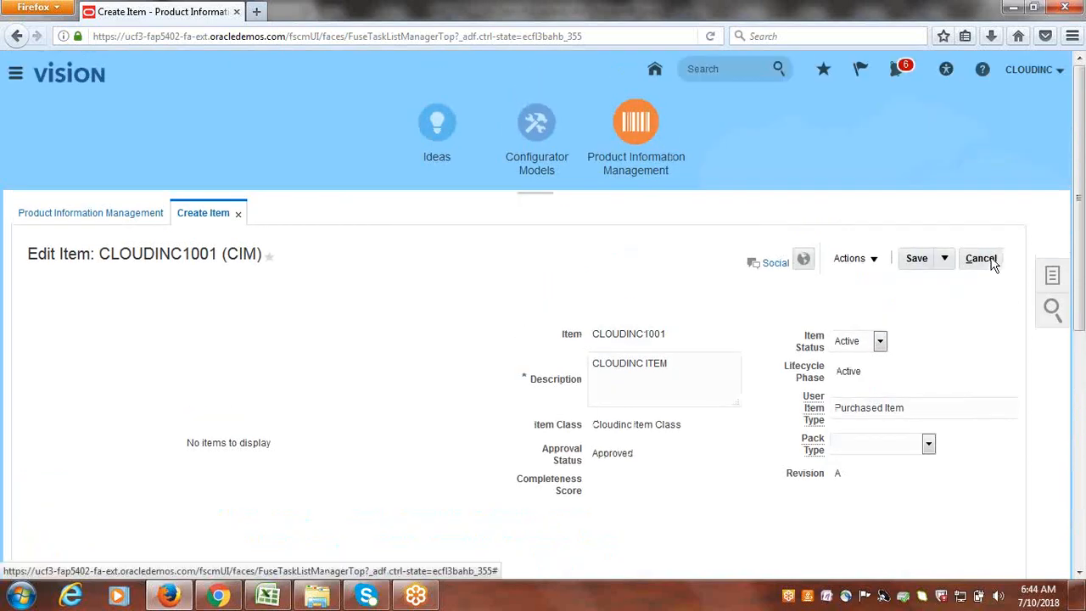
- Return to the work area overview and go to Manage Items from Tasks
click(992, 262)
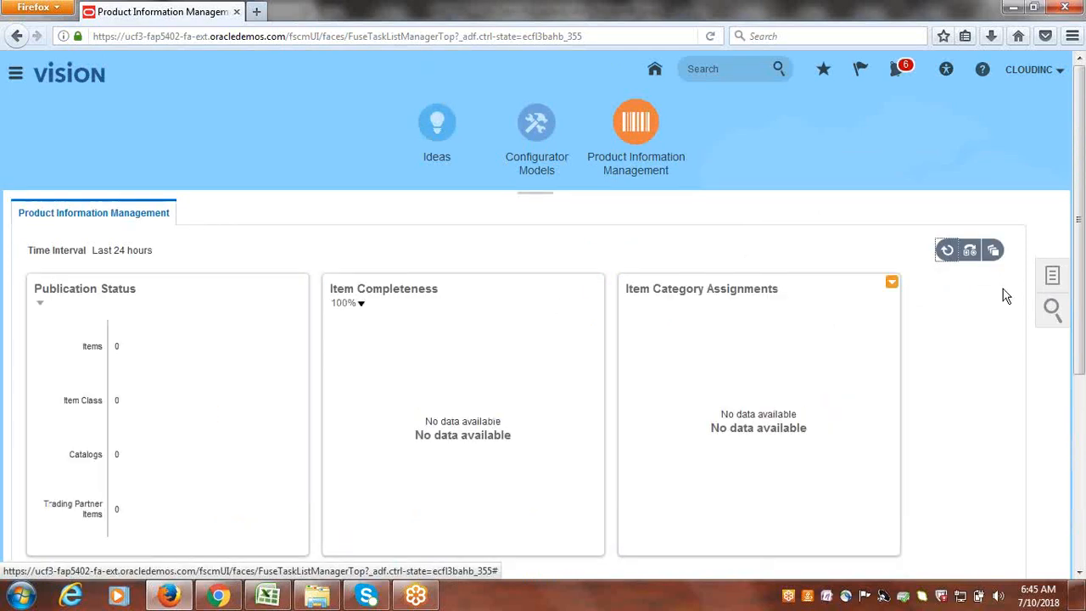
click(1054, 276)
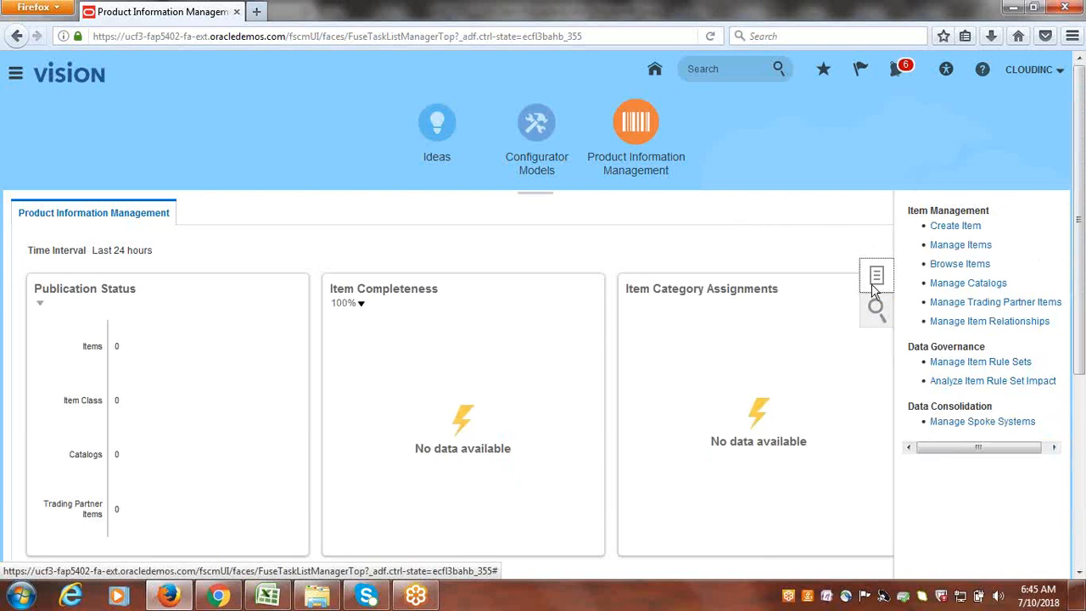
click(976, 248)
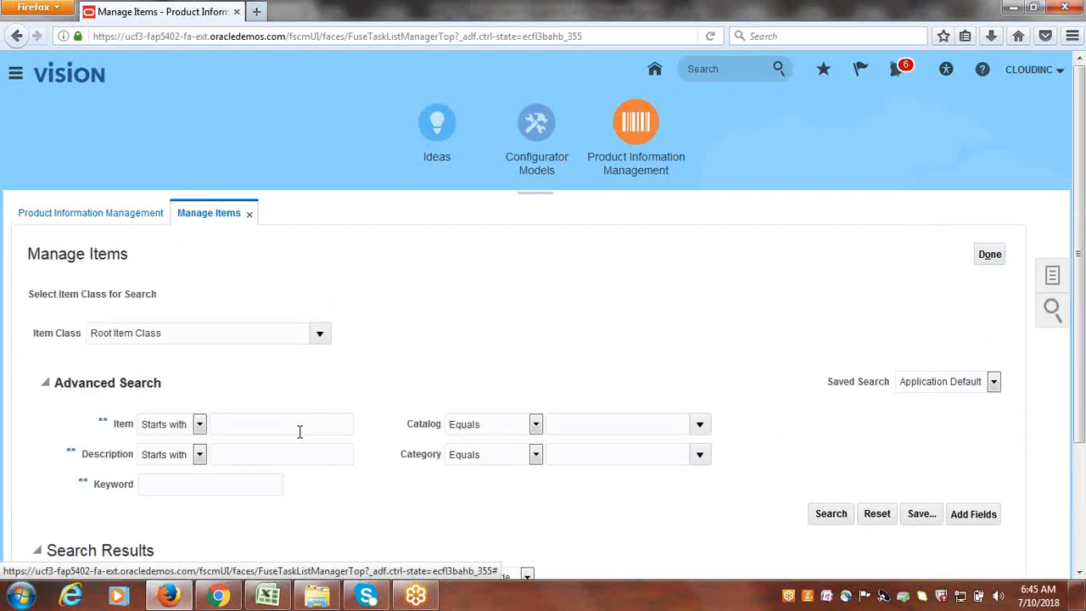
- Search Manage Items by the description 'CLOUDINC ITEM'
click(273, 432)
click(272, 454)
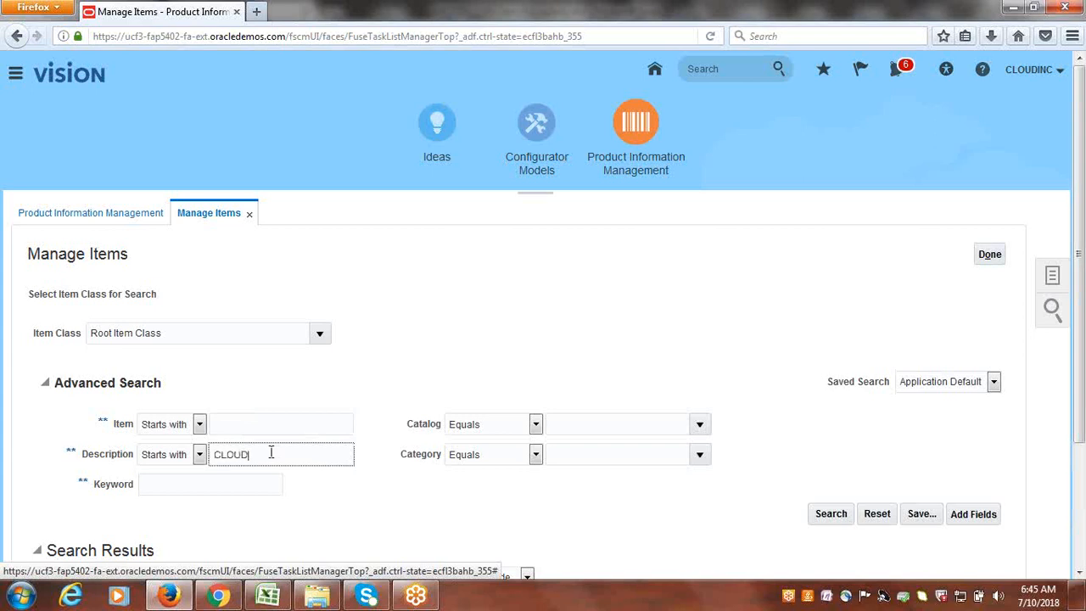
text(CLOUDINC ITEM)
click(836, 516)
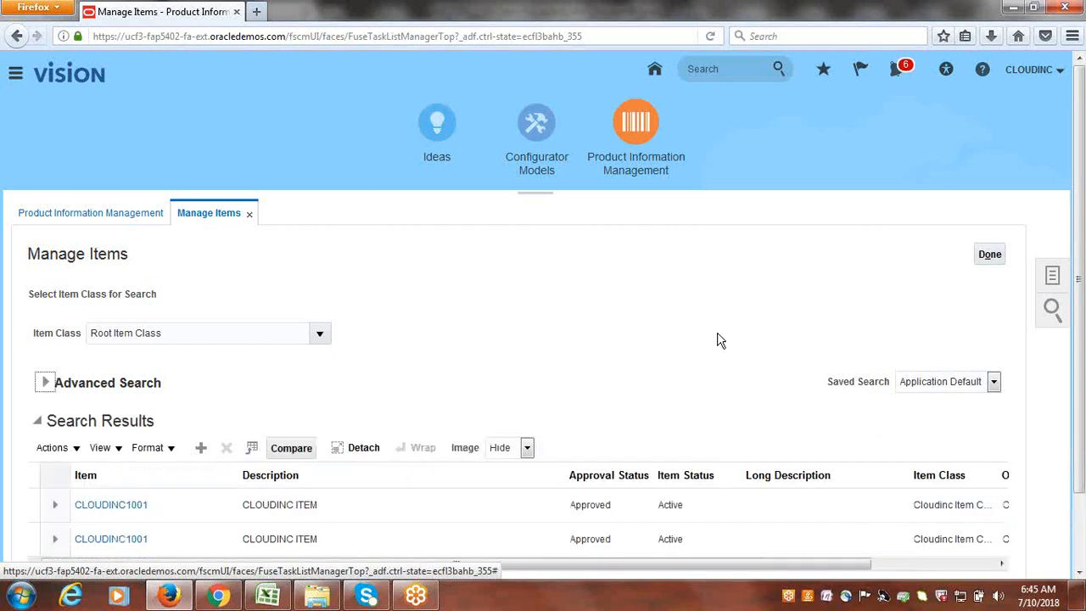
- Scroll the results to confirm CLOUDINC1001 exists in both CIM and CUS, then open the CIM item
scroll(594, 462, down, 2)
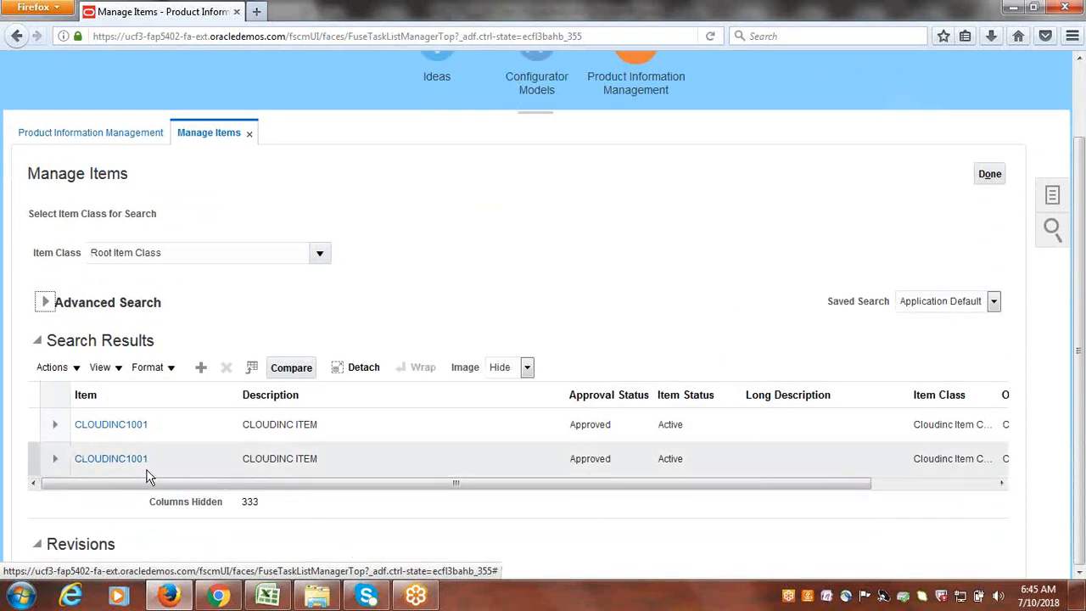
drag(710, 485, 934, 483)
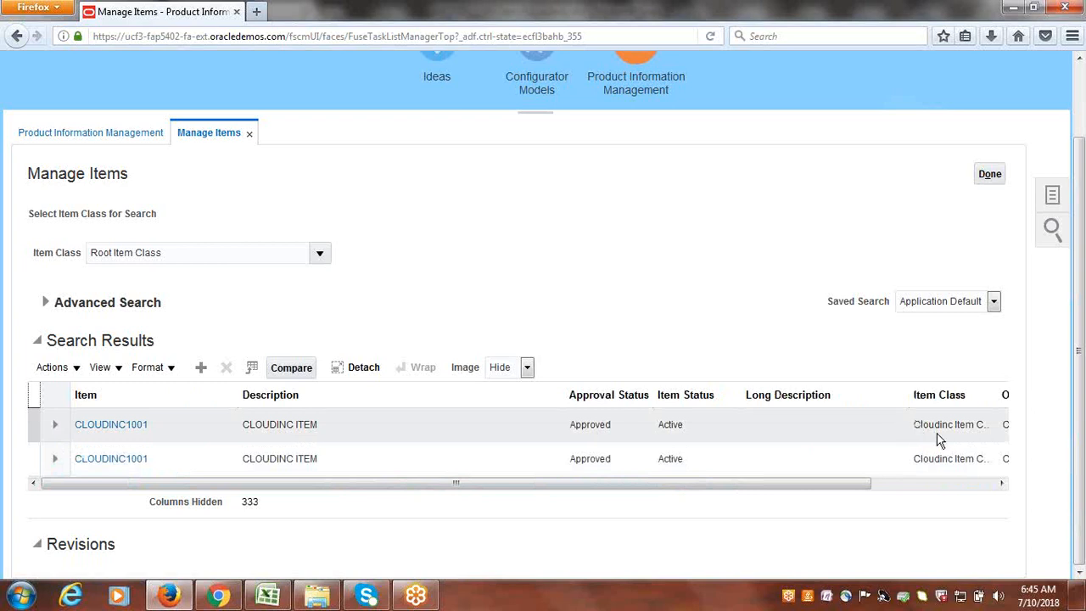
drag(816, 485, 916, 488)
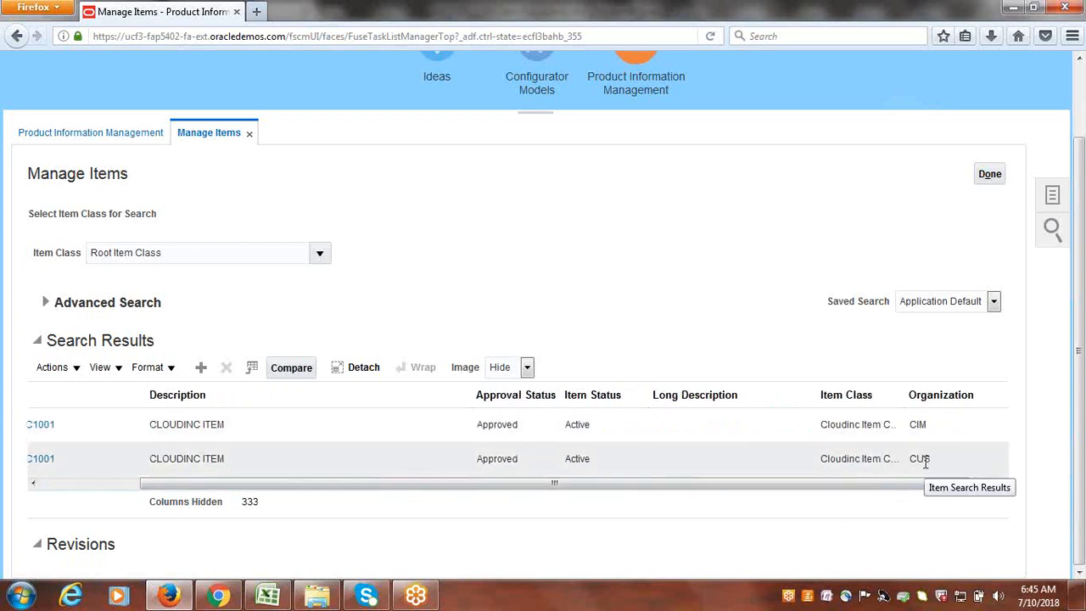
drag(890, 484, 664, 500)
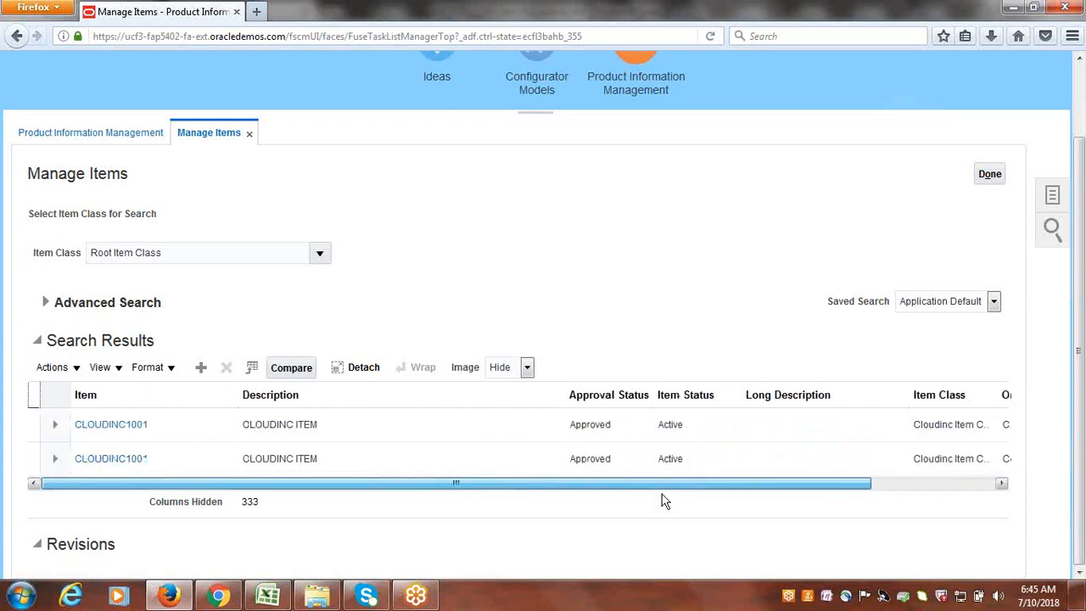
drag(562, 491, 883, 450)
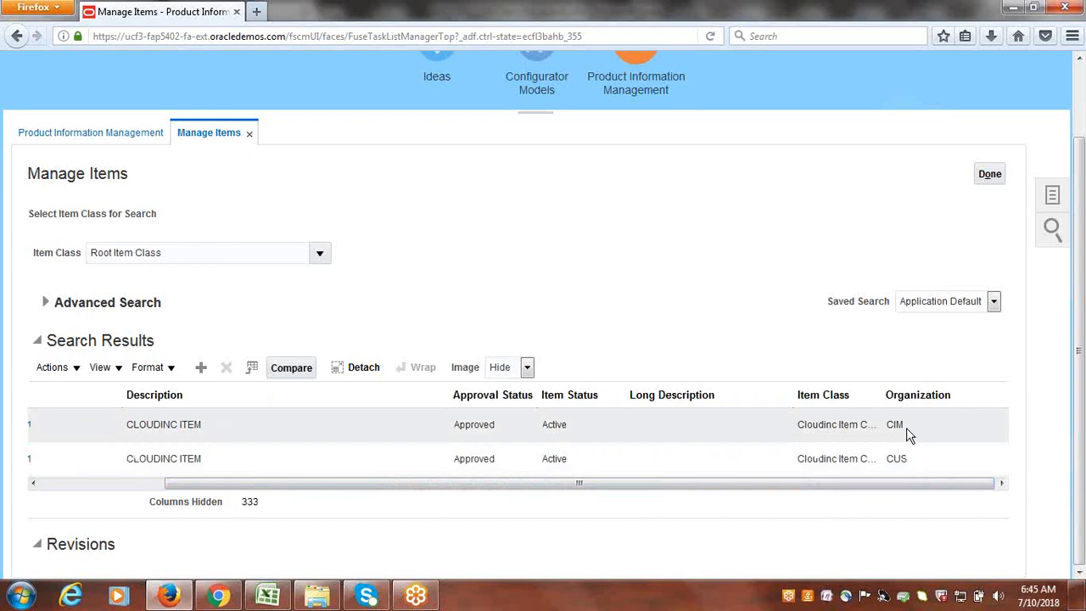
drag(854, 500, 376, 596)
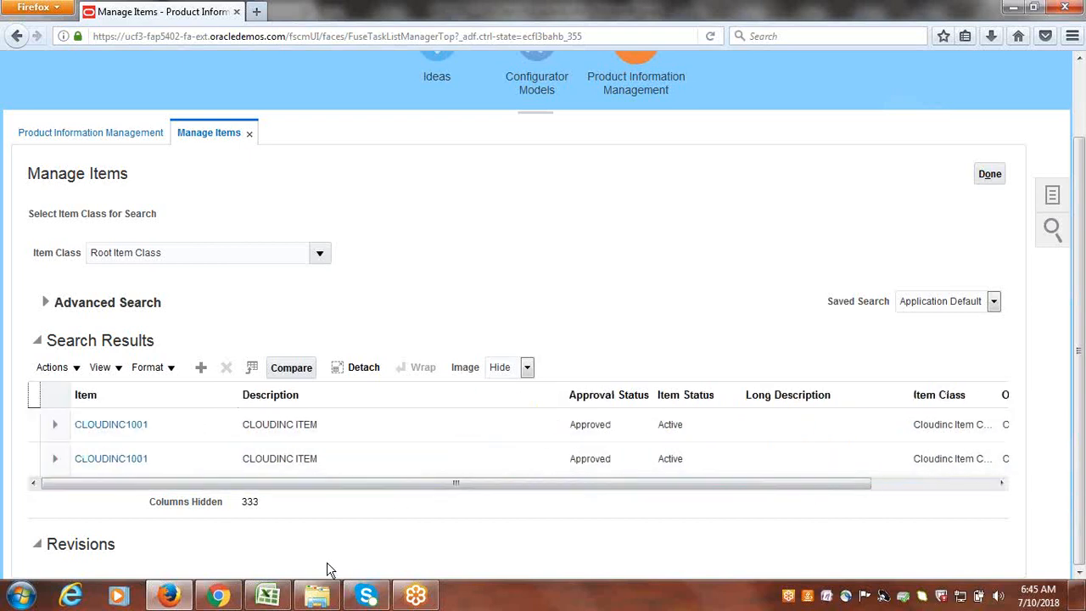
click(327, 467)
drag(414, 487, 191, 448)
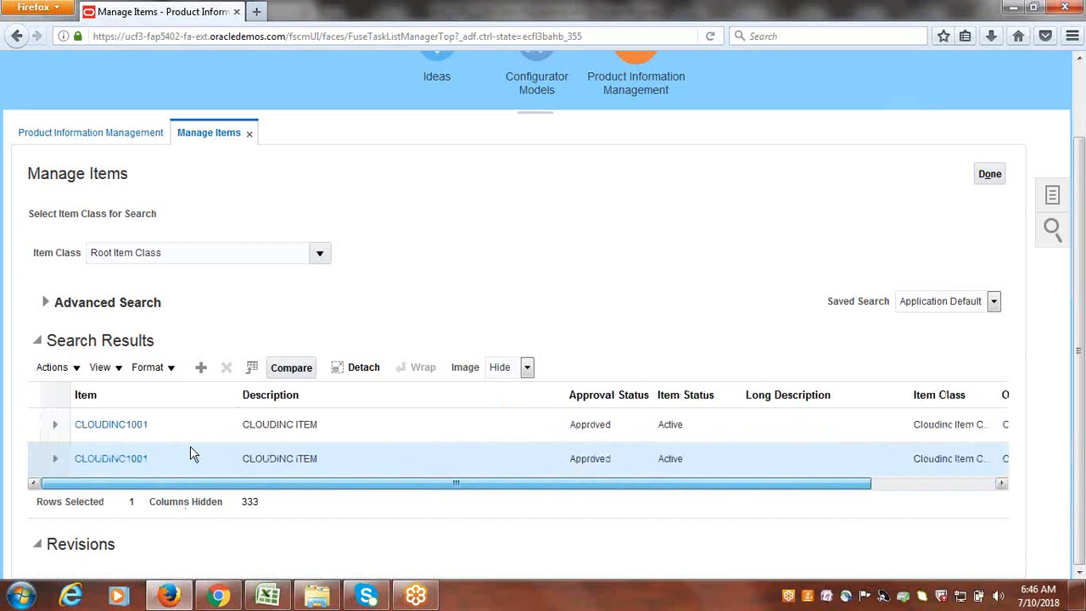
click(123, 424)
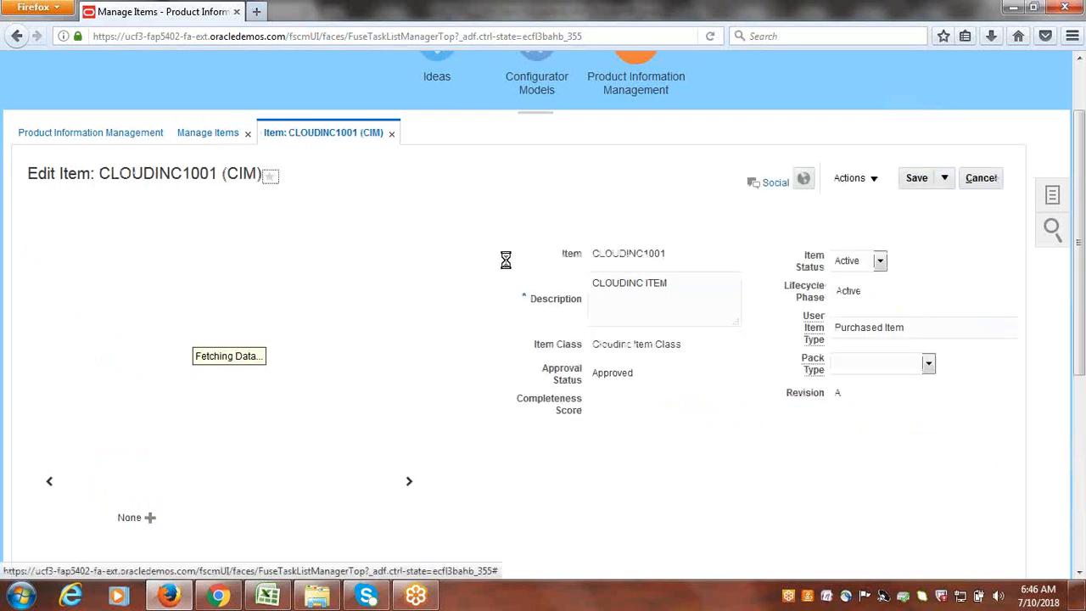
- Scroll through CLOUDINC1001 (CIM) Overview details, including Primary Unit of Measure Ea
scroll(432, 330, down, 5)
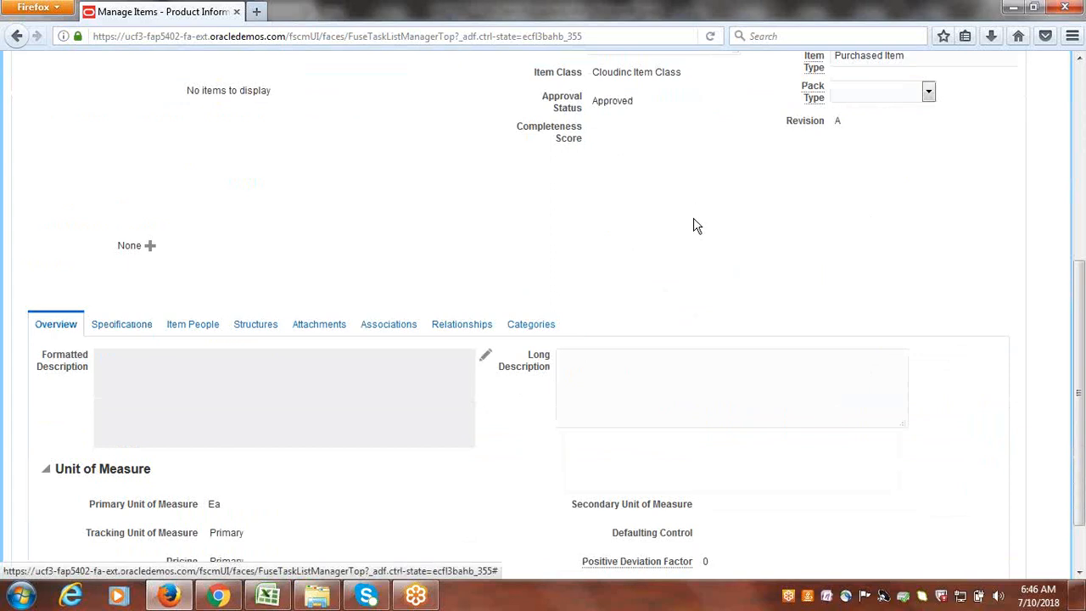
scroll(700, 223, up, 2)
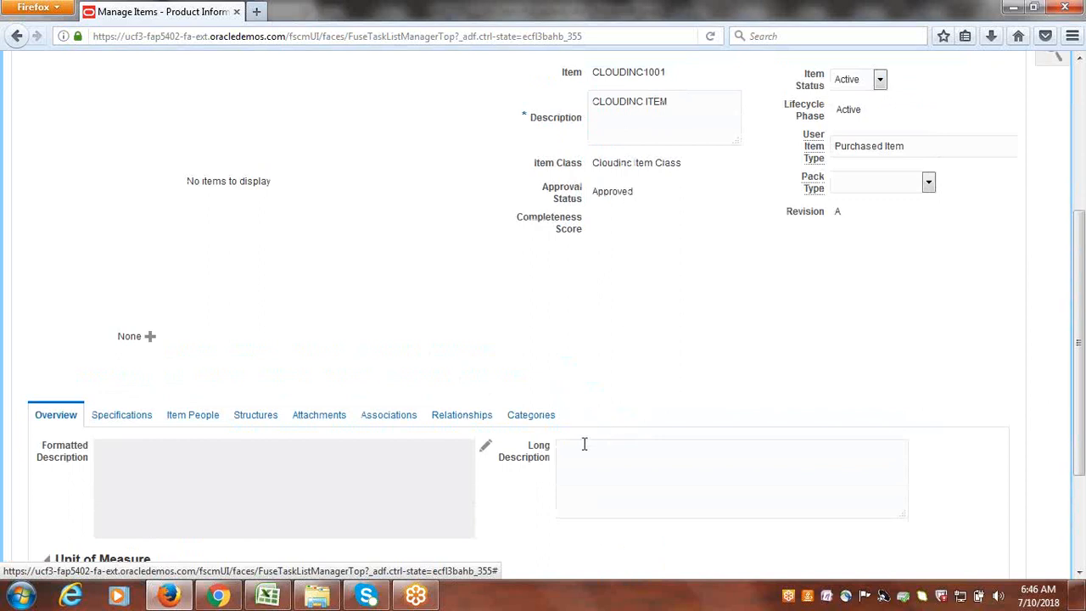
- Review CLOUDINC1001's catalog category rows on Categories, then save and return to Manage Items
click(532, 419)
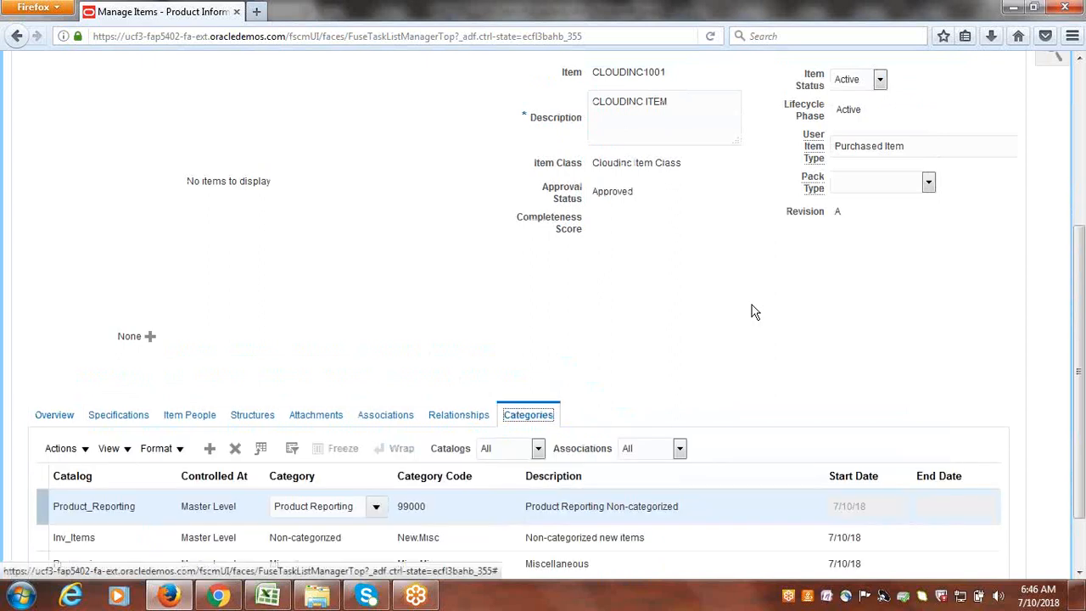
scroll(753, 309, down, 2)
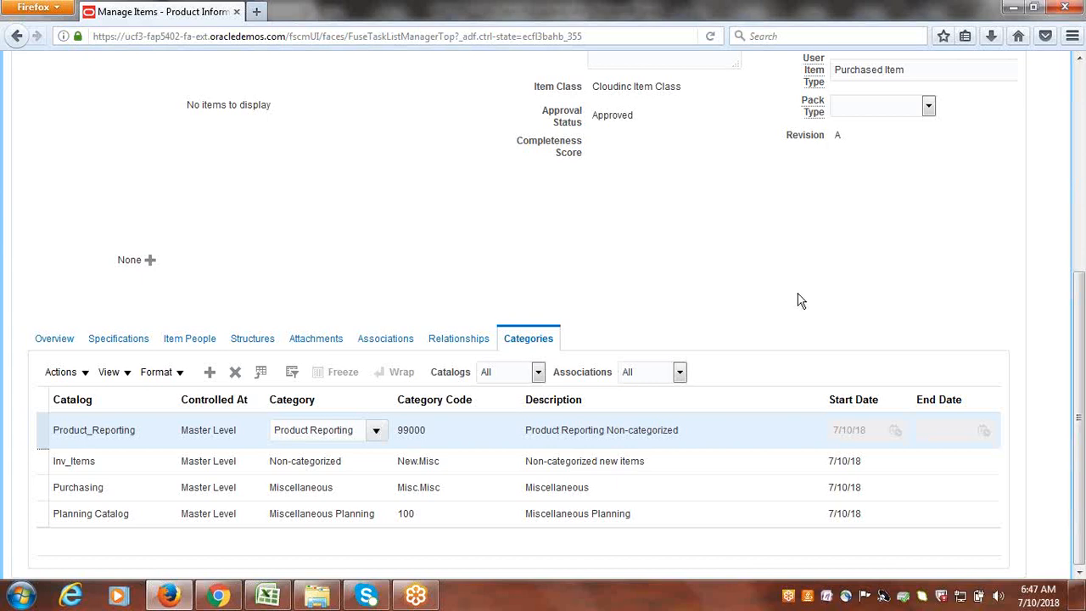
scroll(797, 302, up, 2)
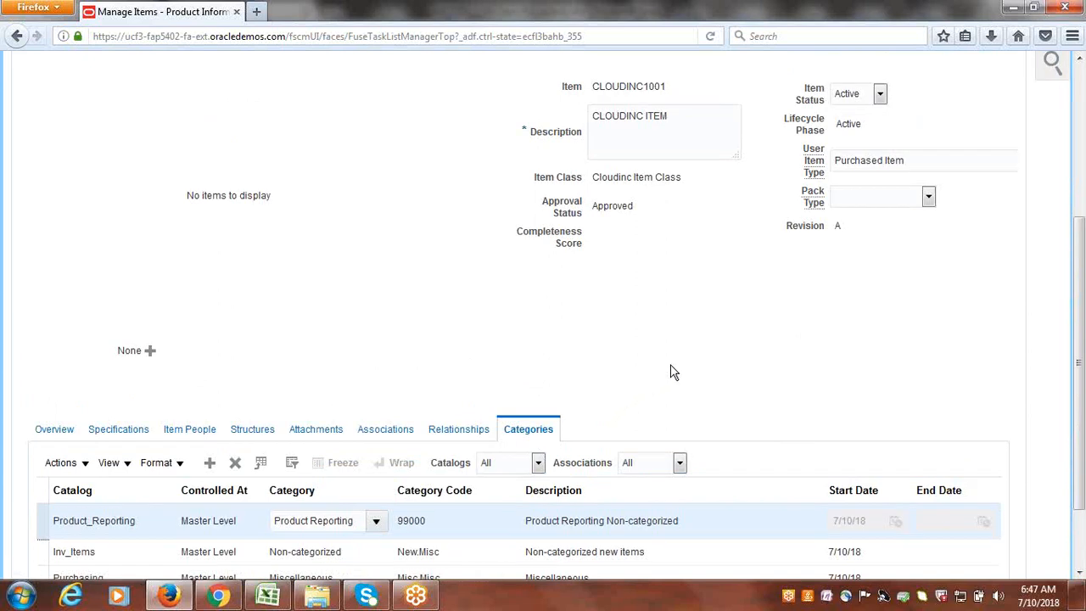
scroll(693, 369, down, 2)
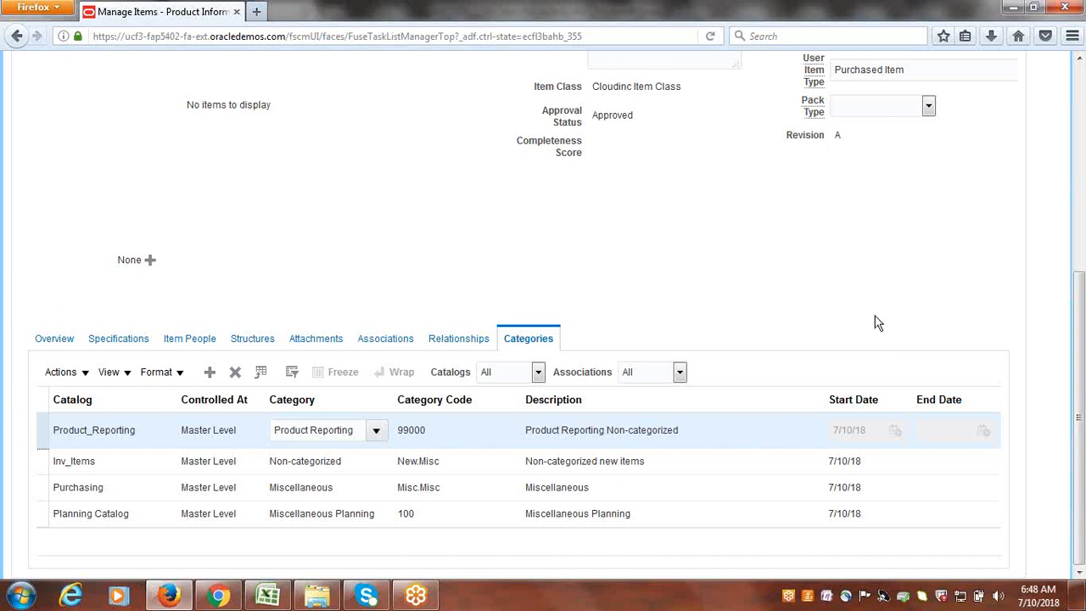
scroll(849, 297, up, 2)
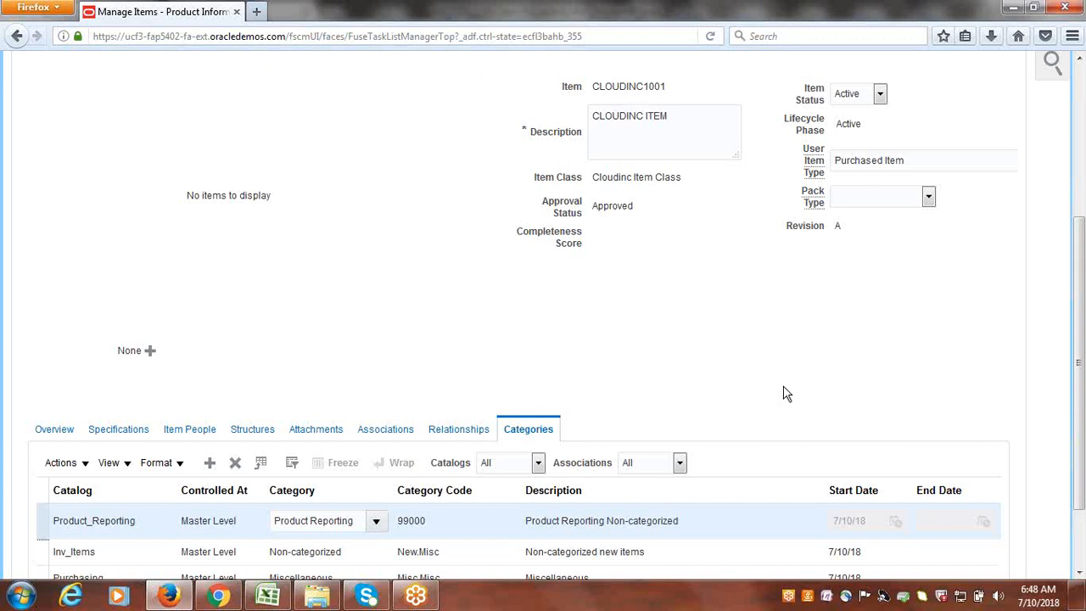
scroll(785, 393, up, 2)
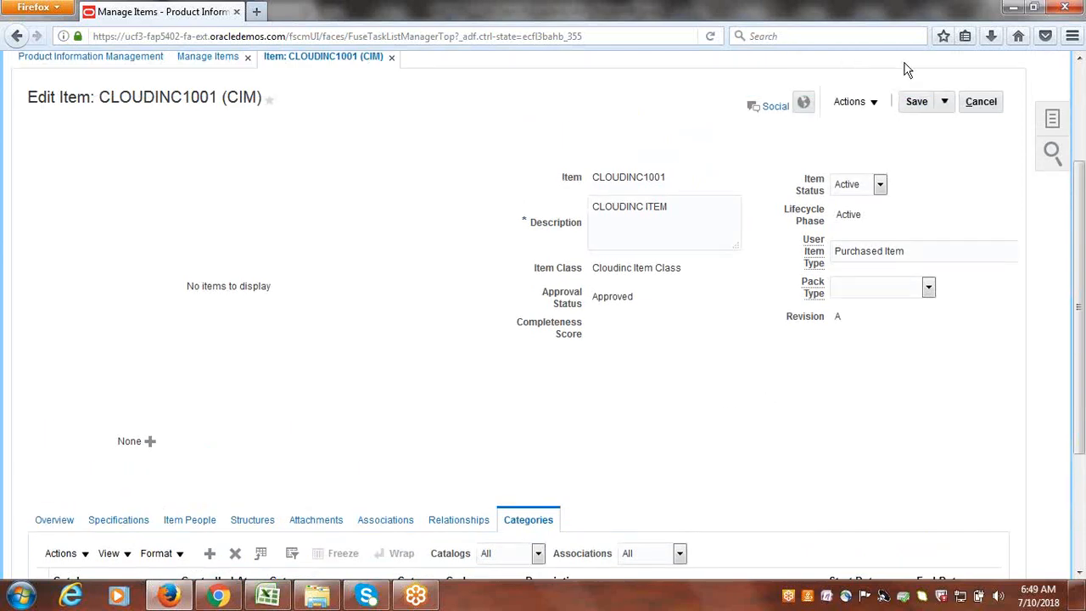
click(918, 102)
click(984, 105)
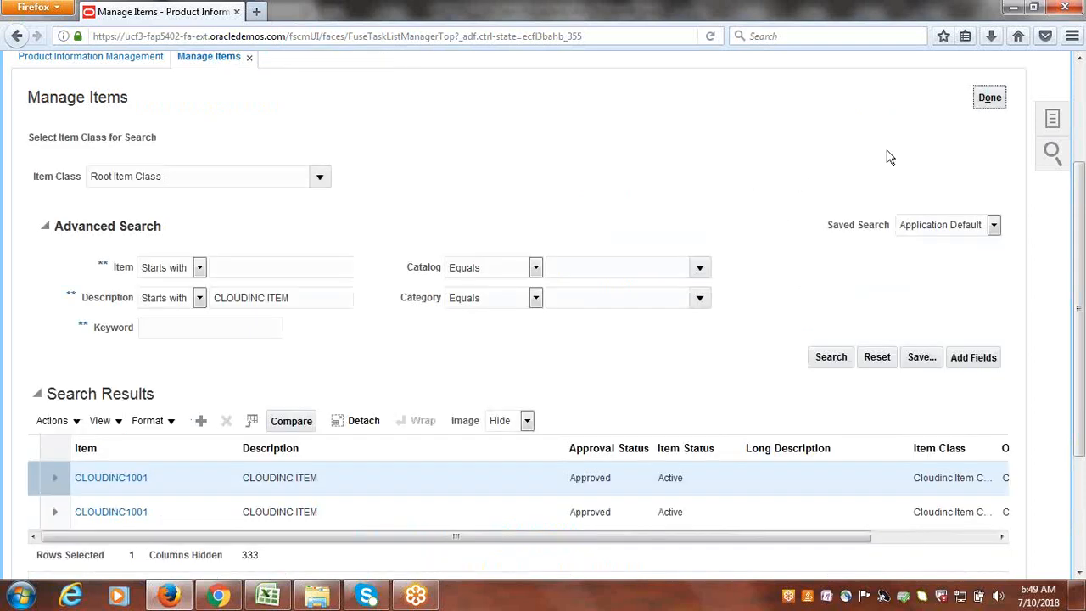
- Close Manage Items back to the PIM overview and bring up the Excel P2P checklist
click(990, 98)
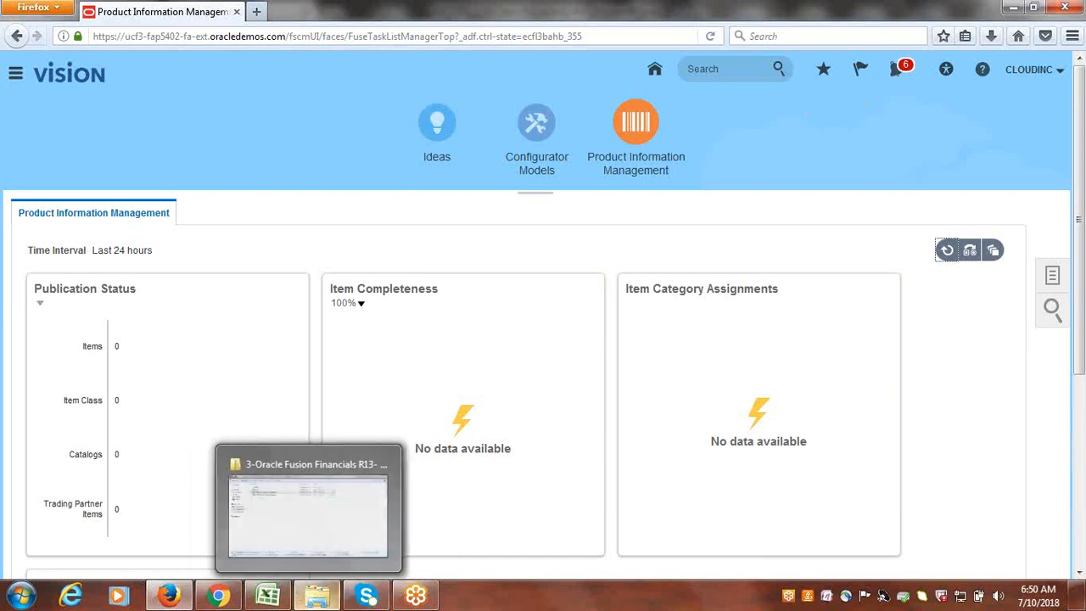
click(261, 605)
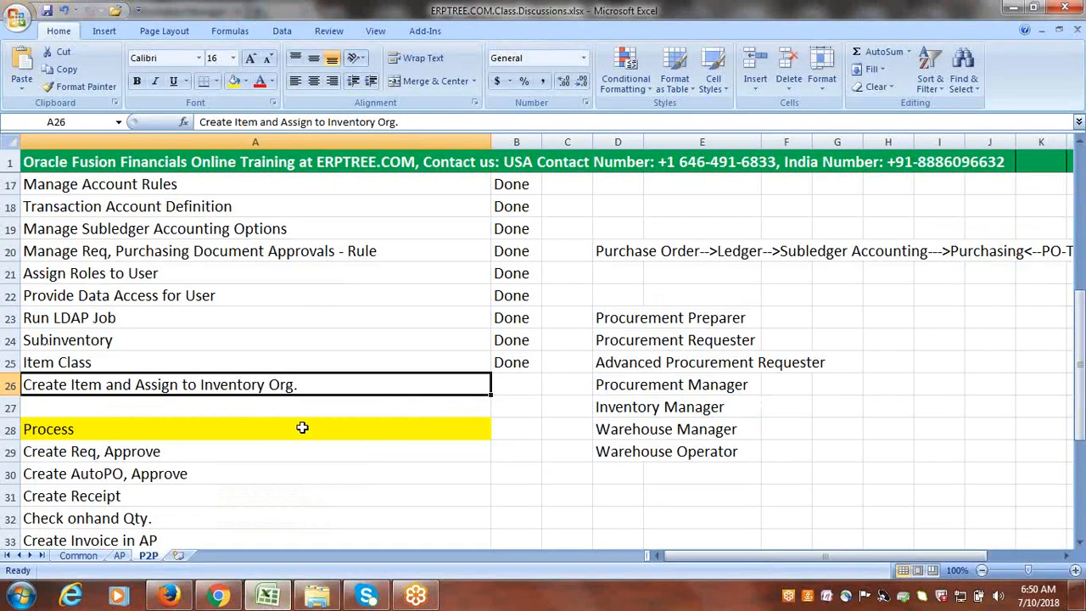
- Mark Create Item and Assign to Inventory Org. as Done in the P2P checklist
key(Right)
text(D)
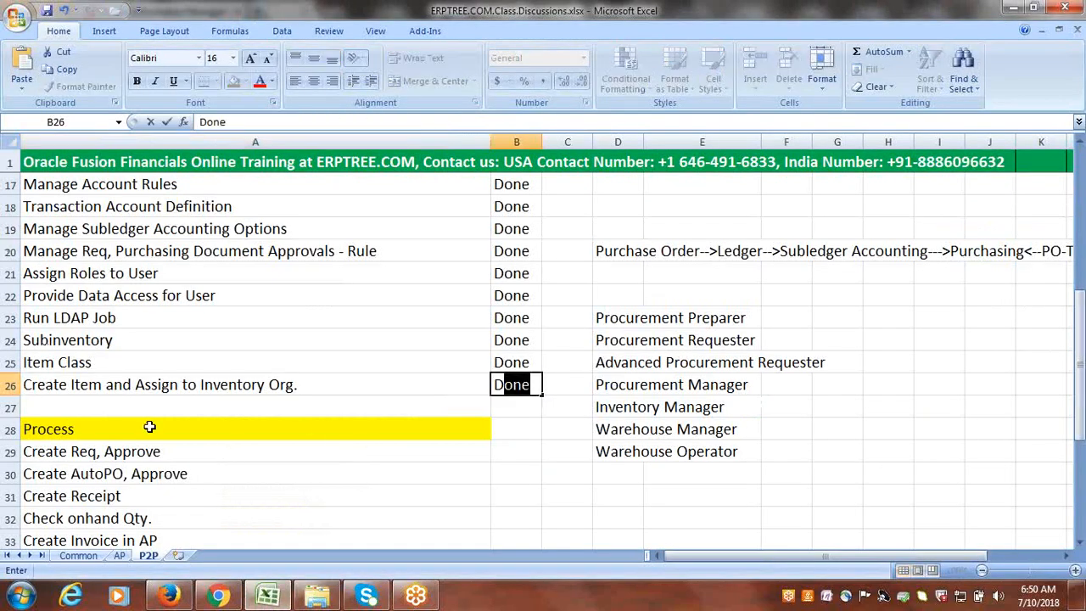
key(Tab)
click(183, 399)
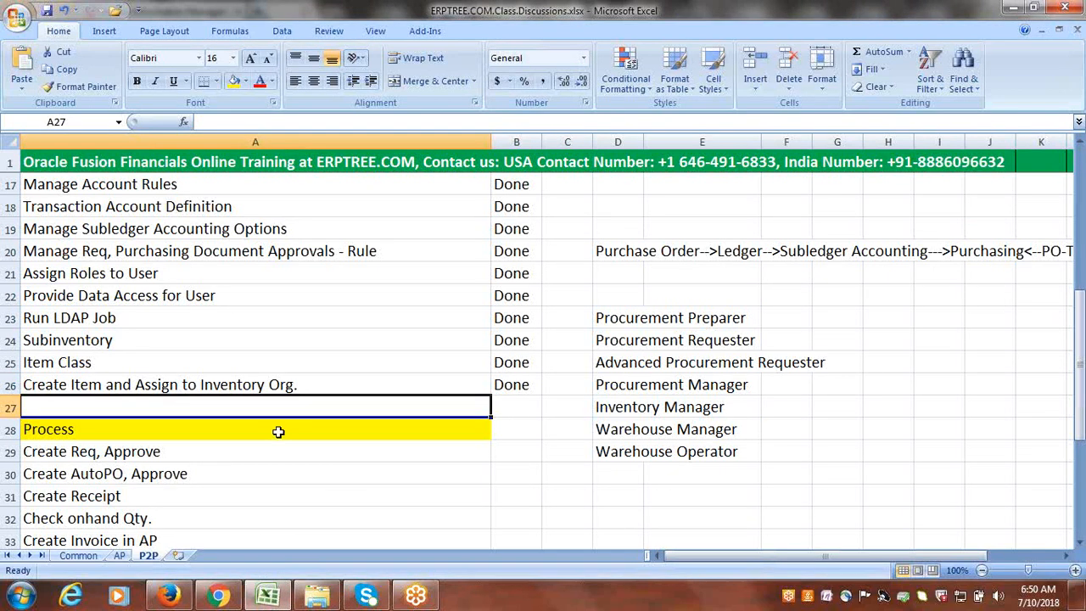
- Review the remaining P2P tasks, such as Create Req, Approve, and save the workbook
scroll(280, 429, down, 2)
click(127, 320)
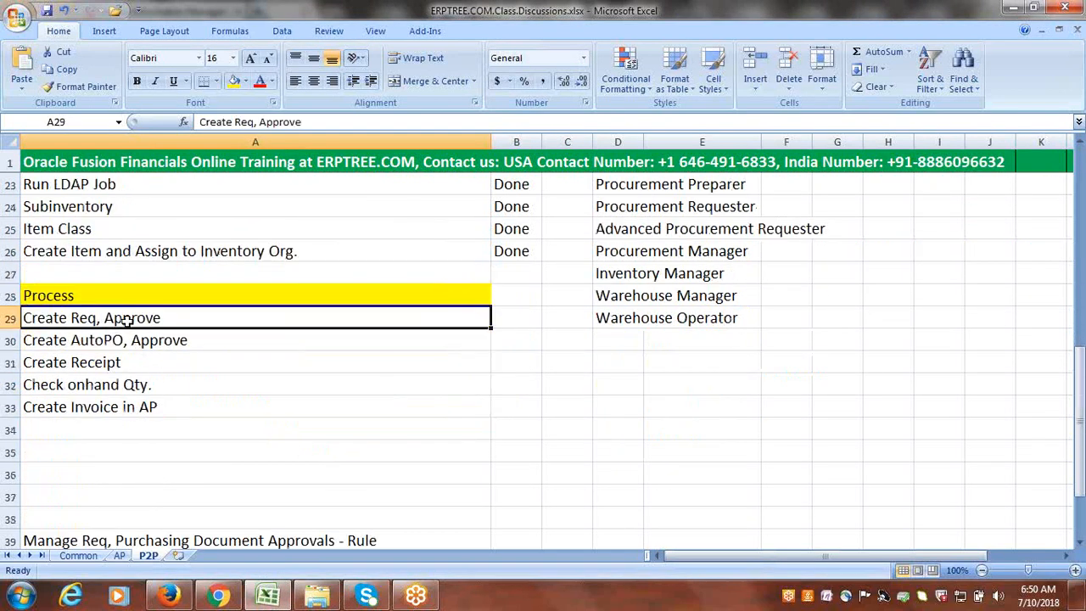
scroll(211, 256, up, 2)
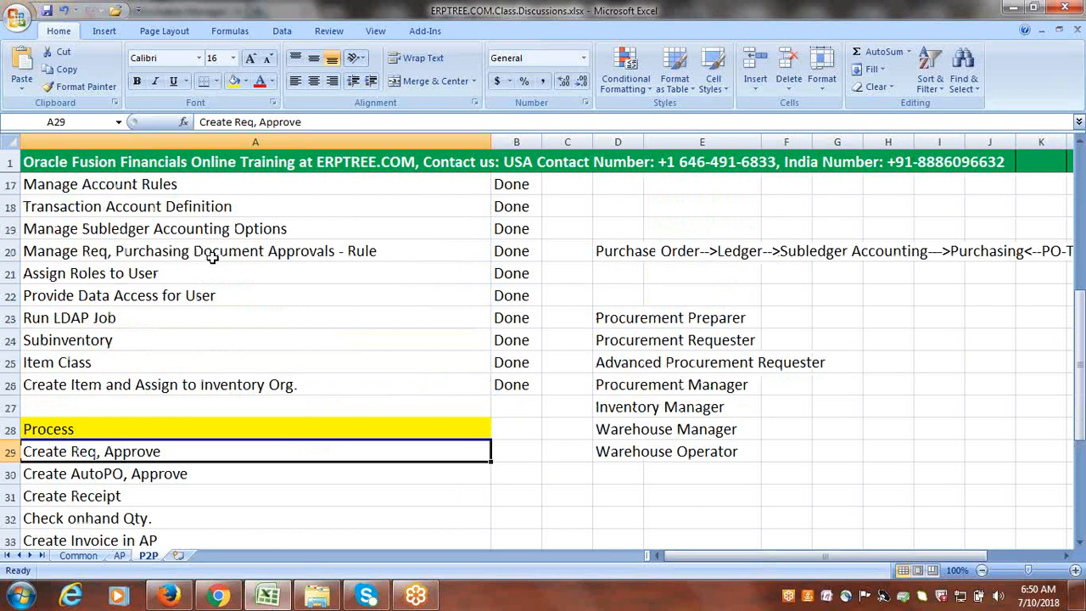
click(302, 248)
scroll(302, 246, down, 1)
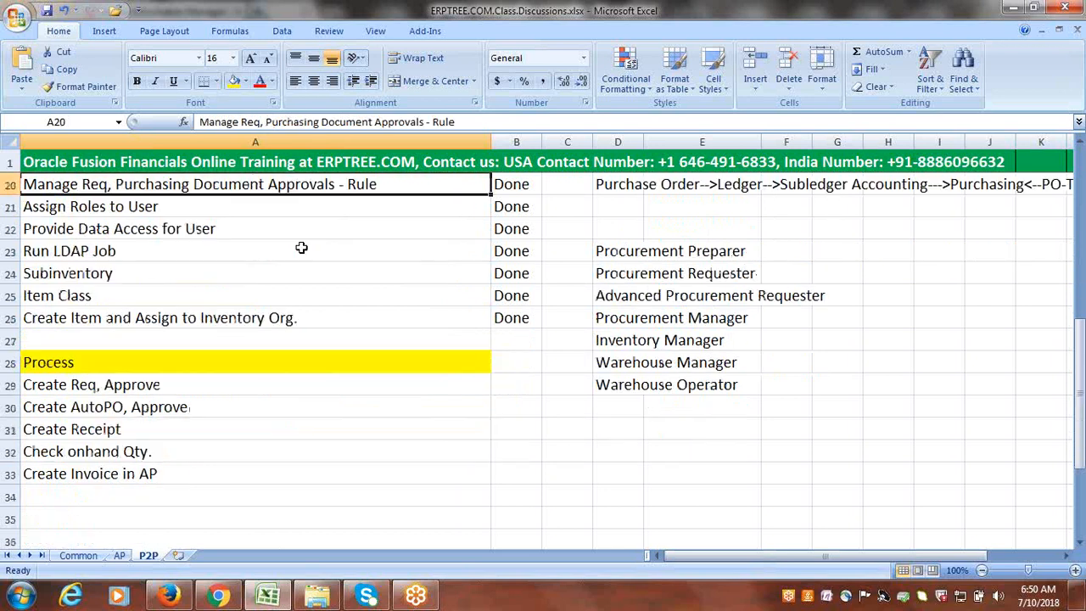
scroll(327, 363, down, 1)
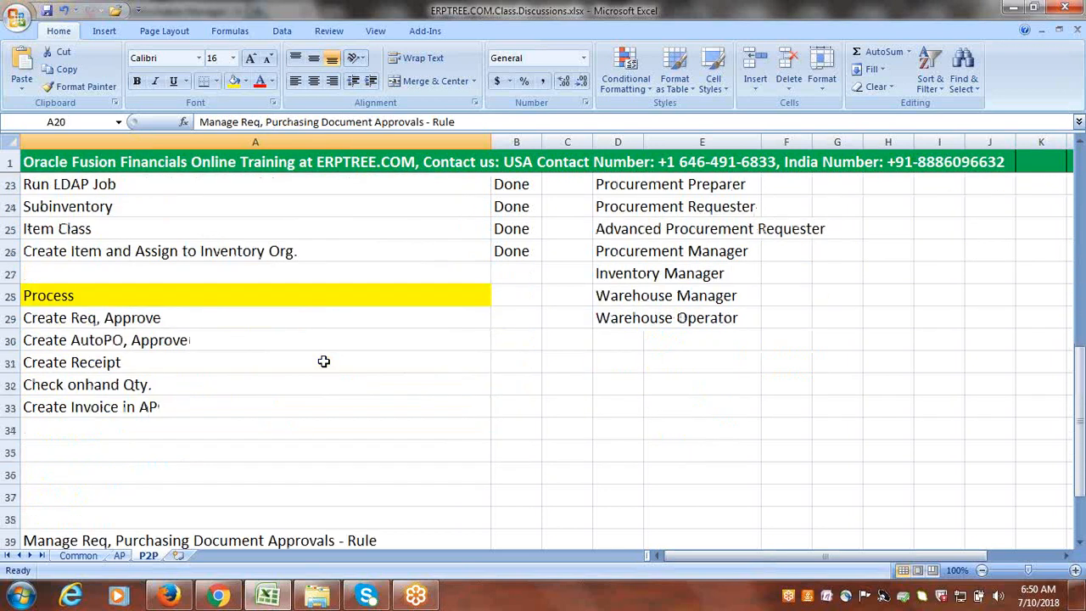
click(102, 320)
key(ctrl+s)
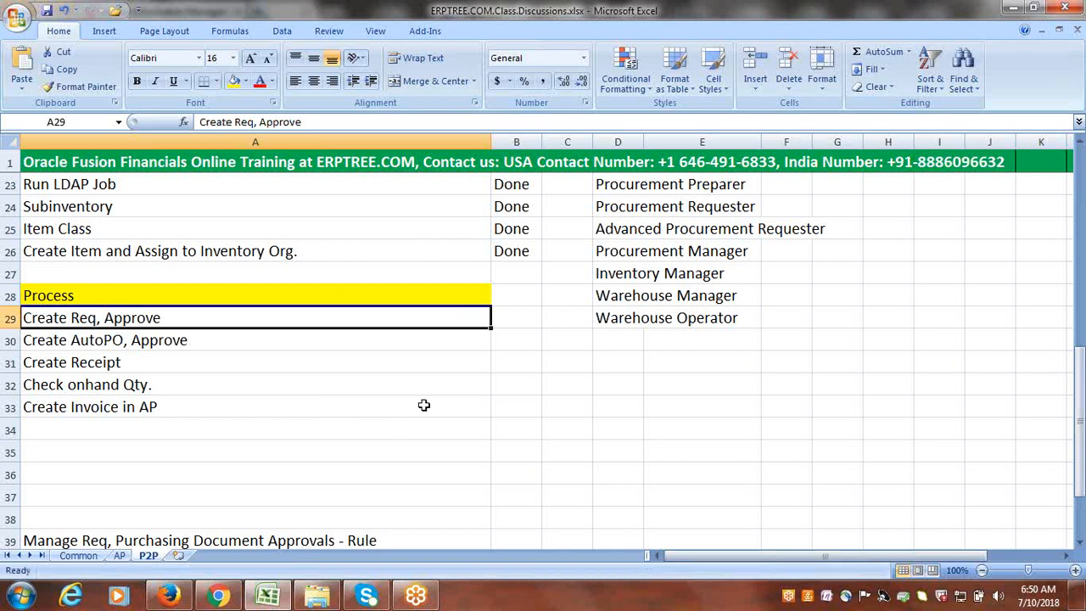
- Return to the Oracle page in Firefox
scroll(453, 390, down, 2)
scroll(470, 371, up, 1)
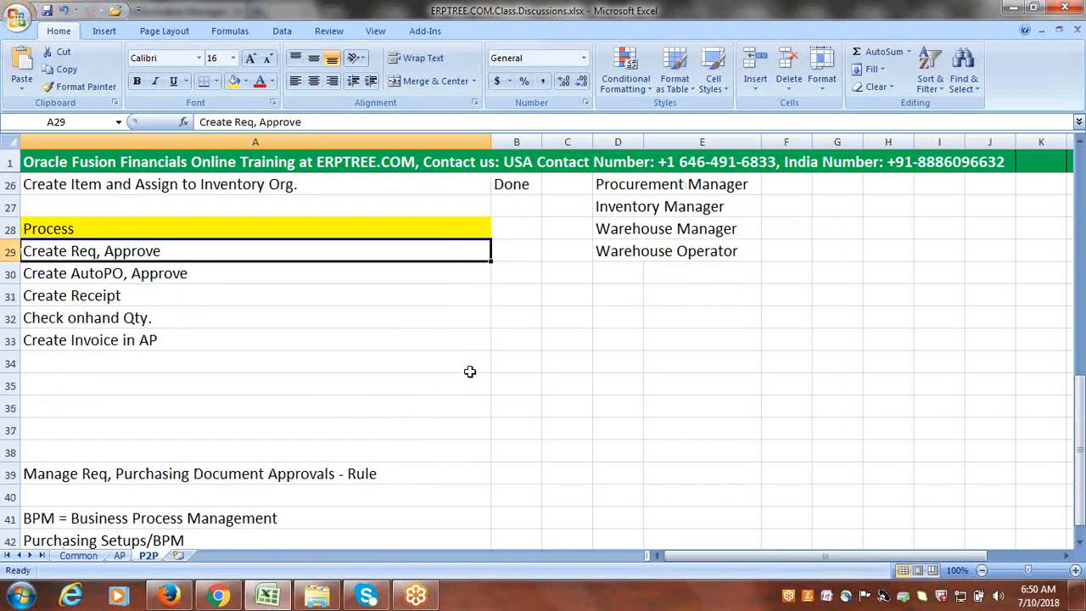
click(168, 596)
key(ctrl+s)
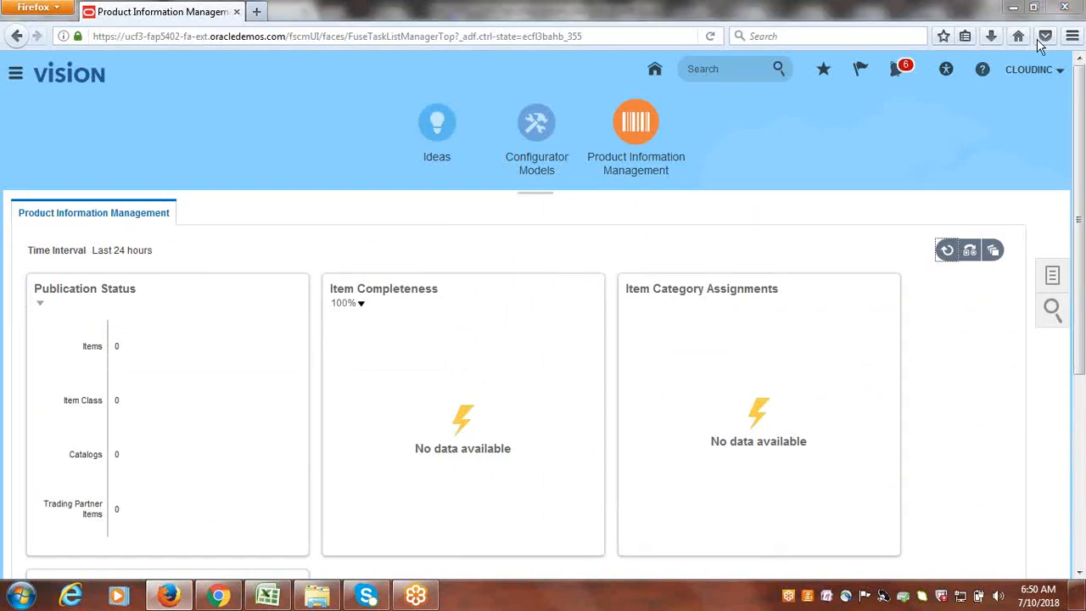
- Sign out of the Oracle session and confirm the single sign-off
click(1063, 12)
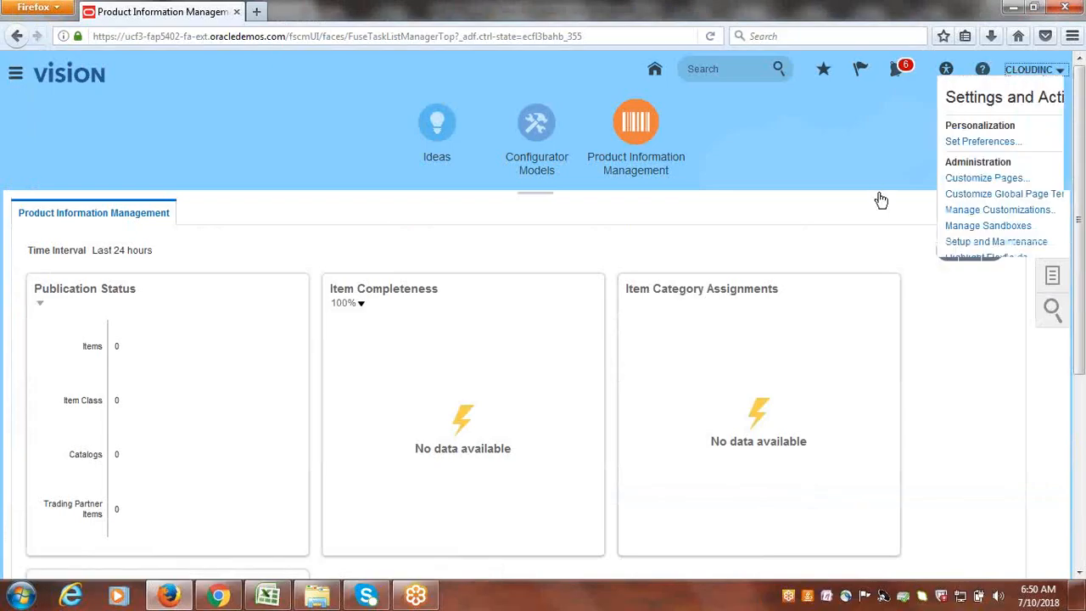
click(1042, 113)
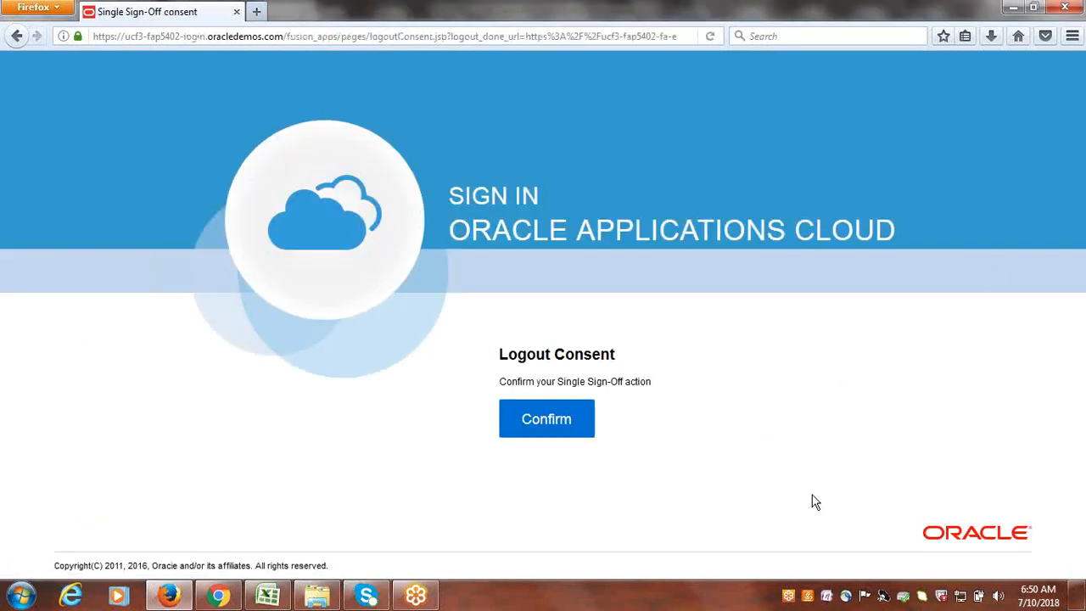
click(556, 418)
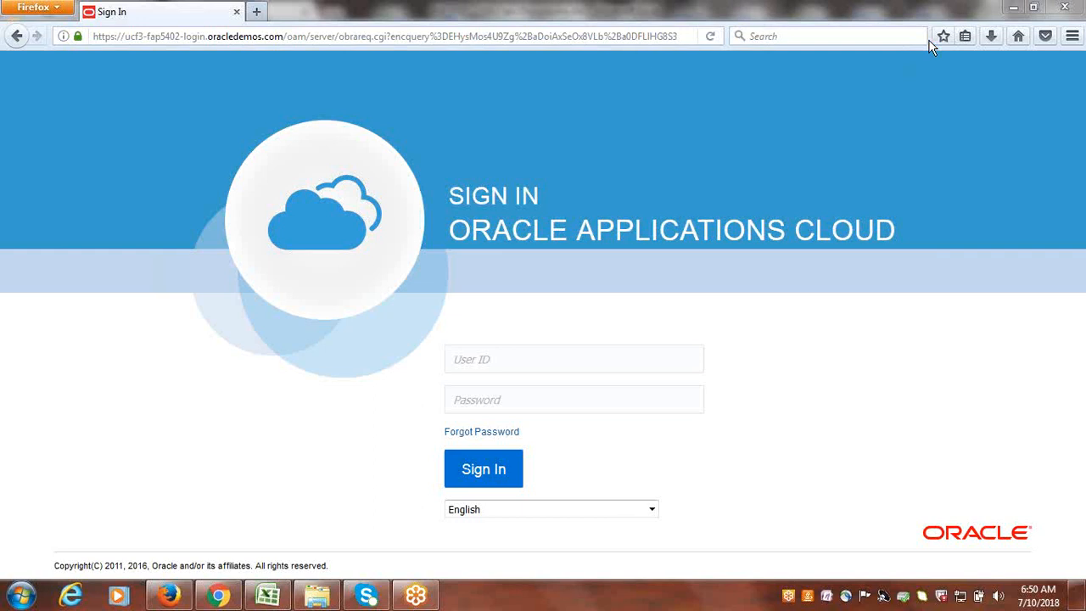
- Sign back in with the user ID and account password
click(536, 359)
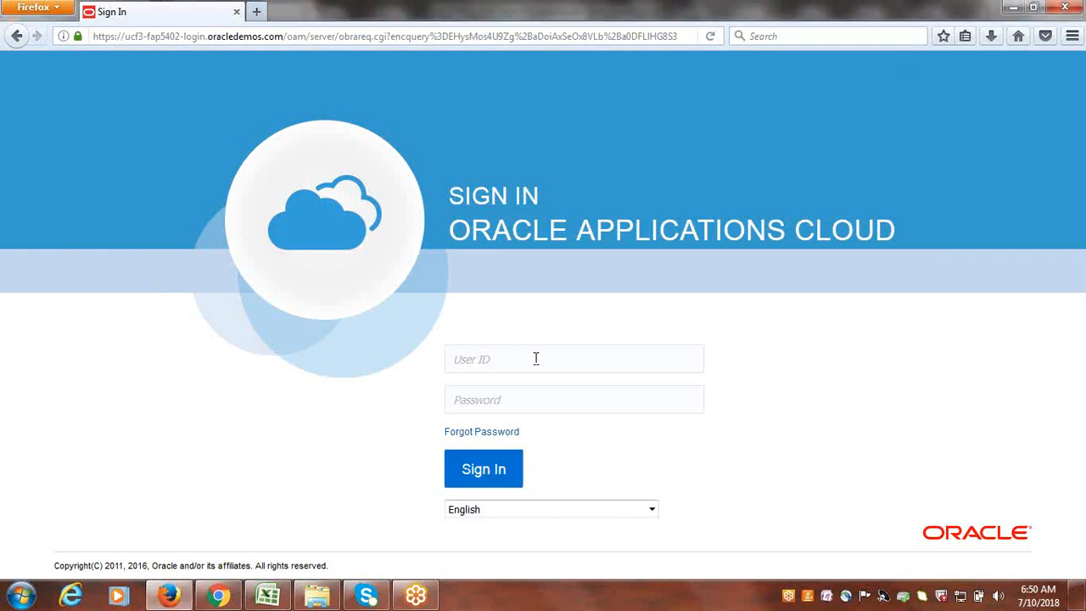
text(dinc)
key(Tab)
text(••)
key(Return)
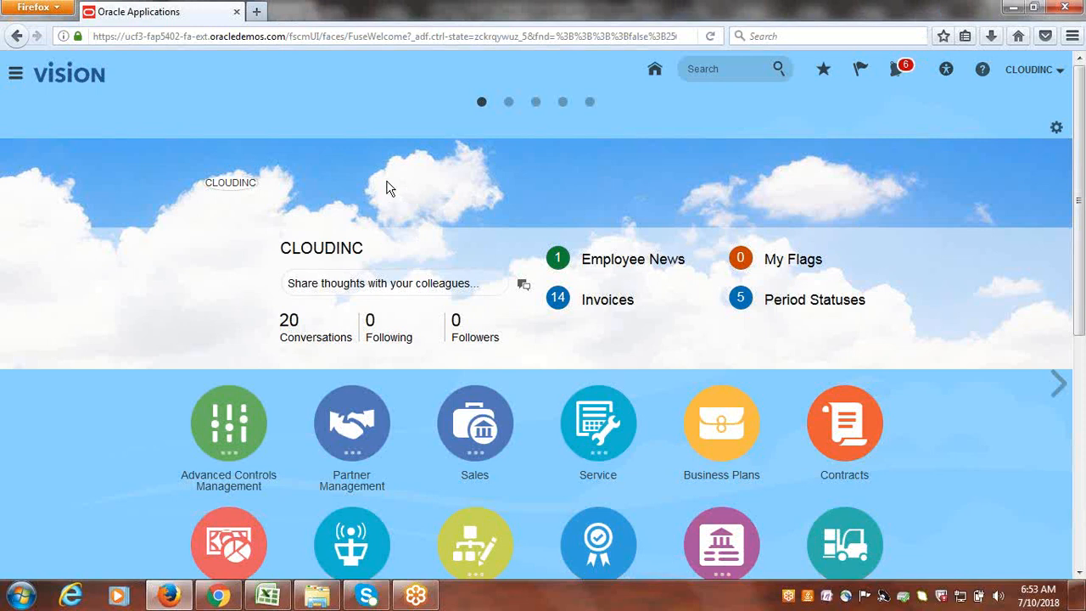
- Go to Procurement > Purchase Requisitions from the Navigator
click(17, 79)
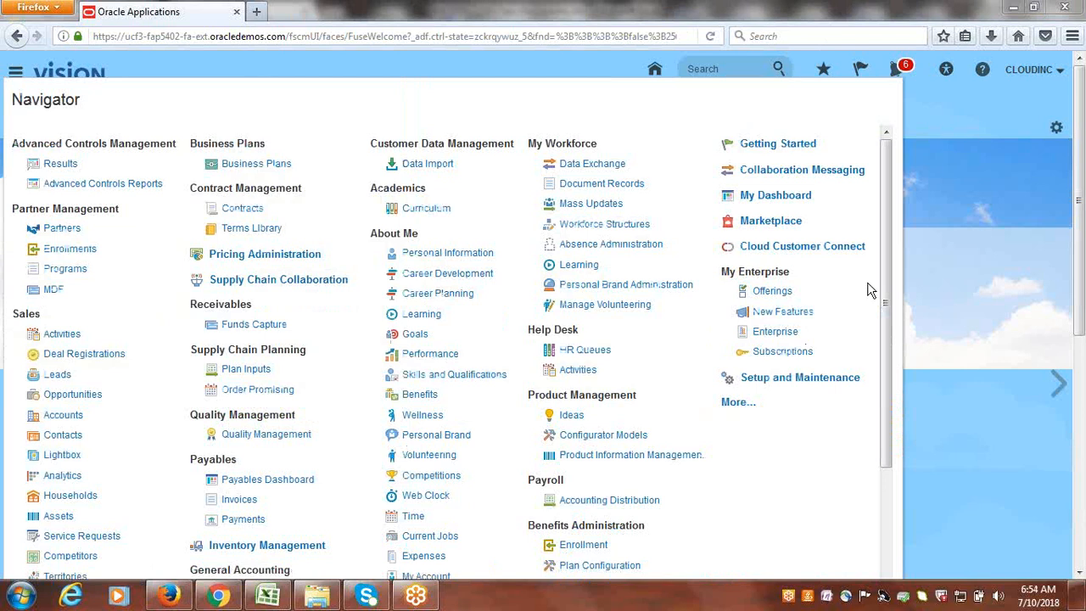
drag(886, 246, 909, 364)
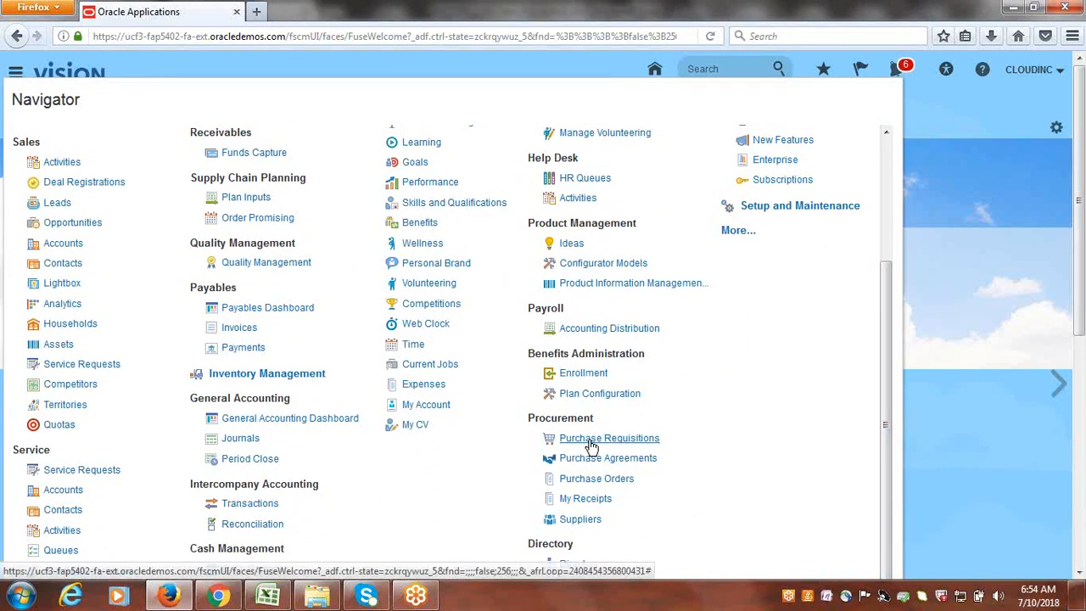
click(592, 442)
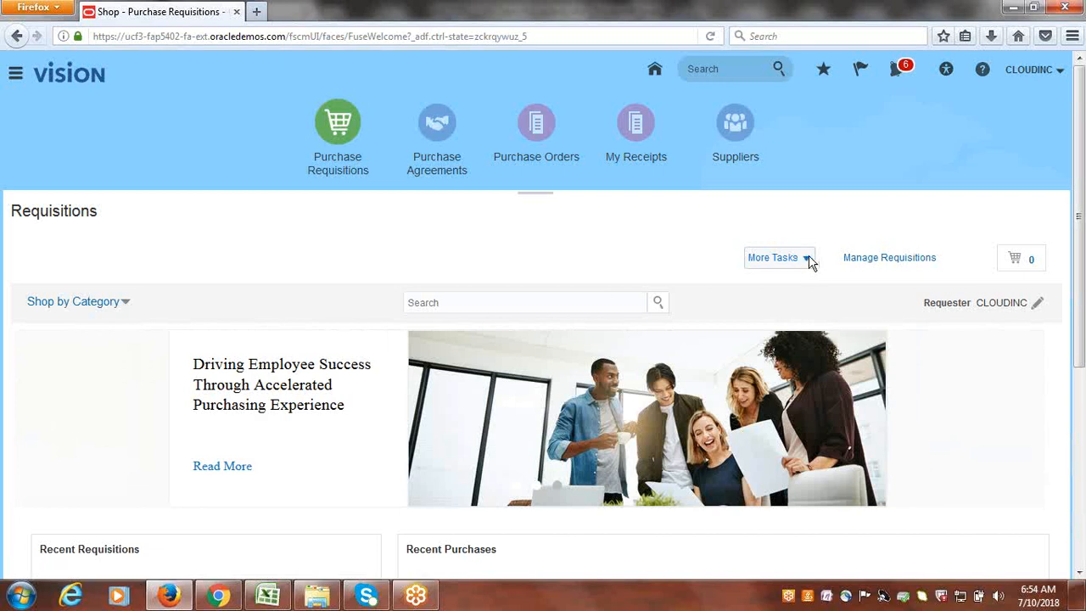
- Try Enter Requisition Line, cancel the Edit Requisition Preferences dialog it raises, and reopen More Tasks
click(806, 259)
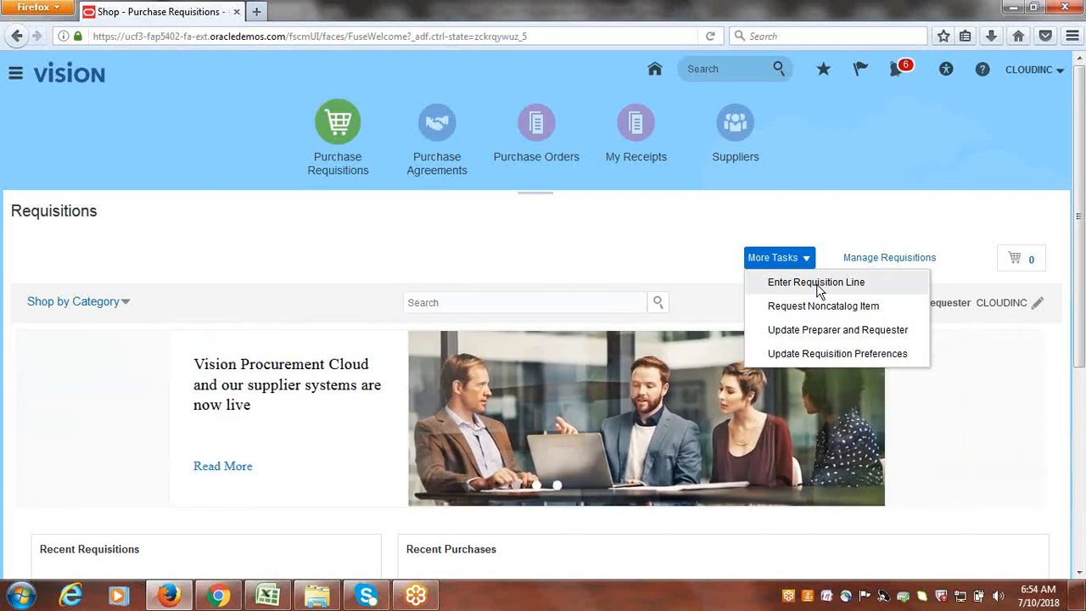
click(816, 283)
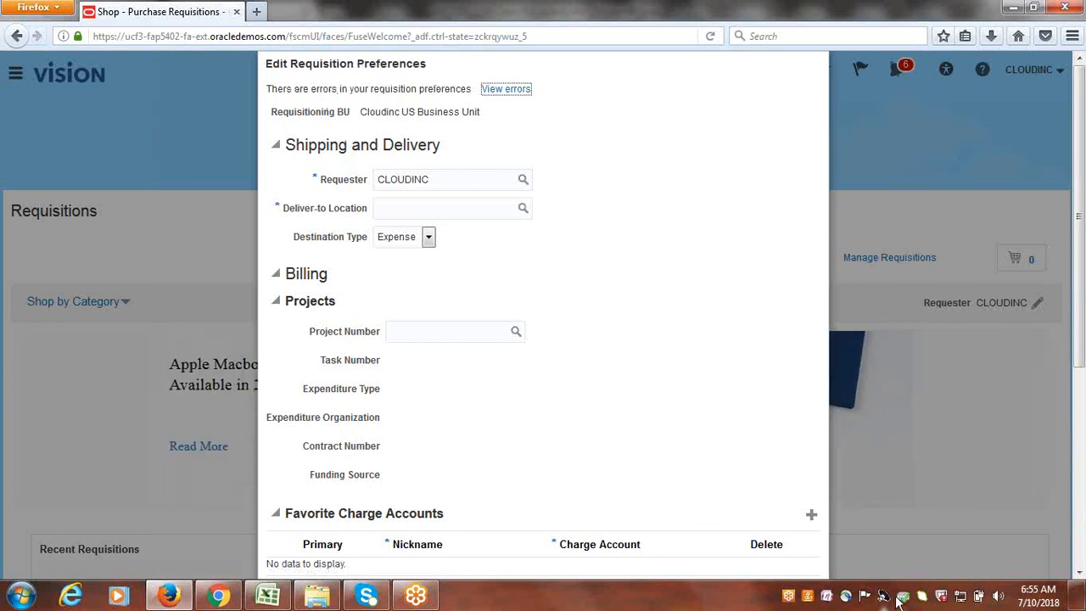
drag(1083, 188, 1083, 350)
scroll(487, 230, up, 5)
scroll(645, 437, down, 2)
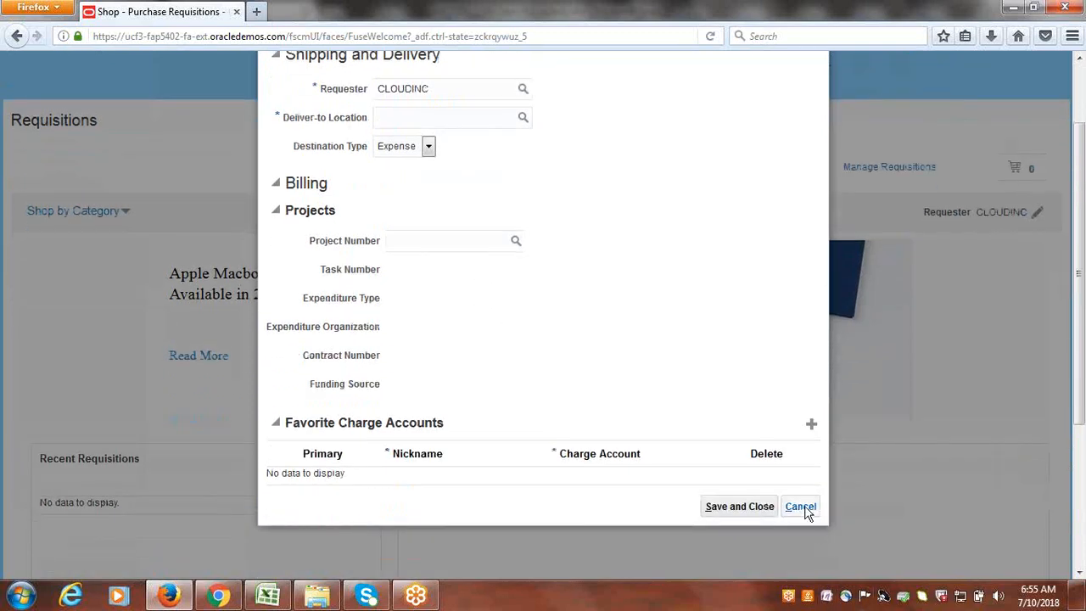
click(802, 506)
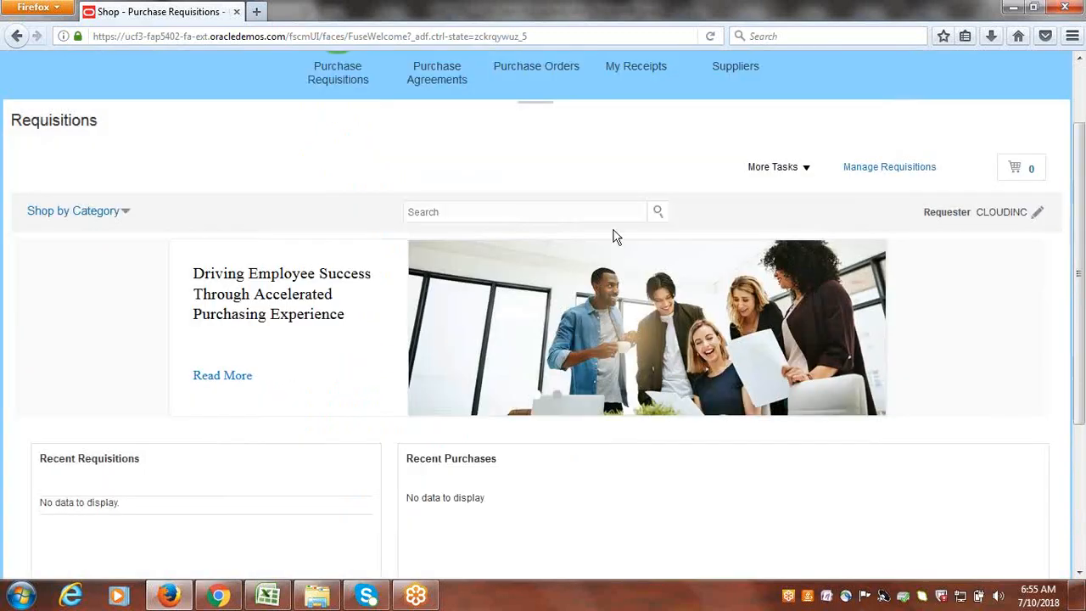
click(808, 168)
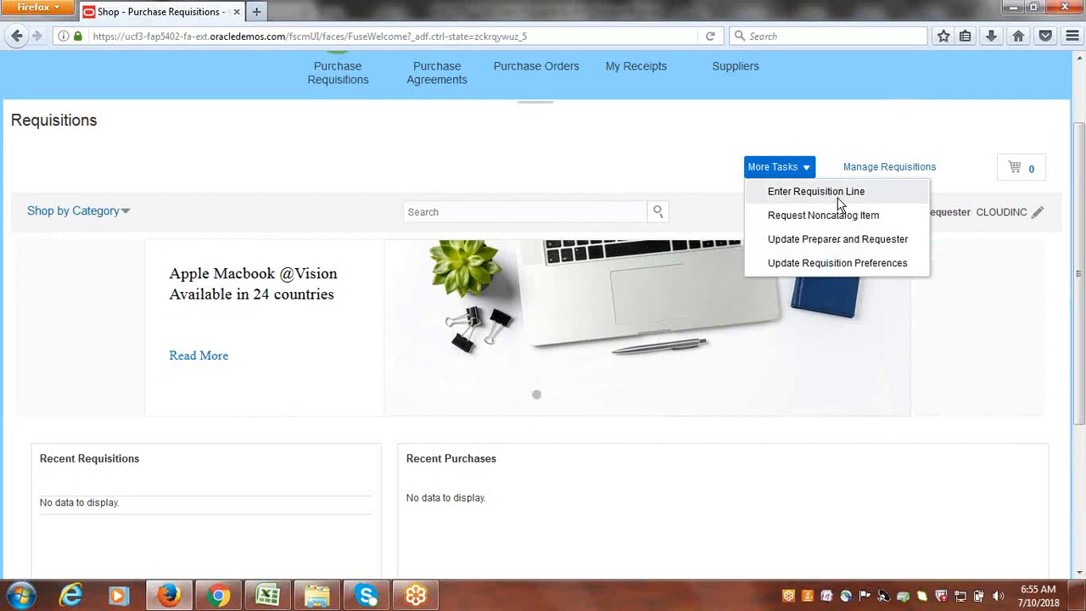
- In requisition preferences, set Deliver-to Location to Cloudinc US Inventory Location via a Cloudinc name search
click(845, 264)
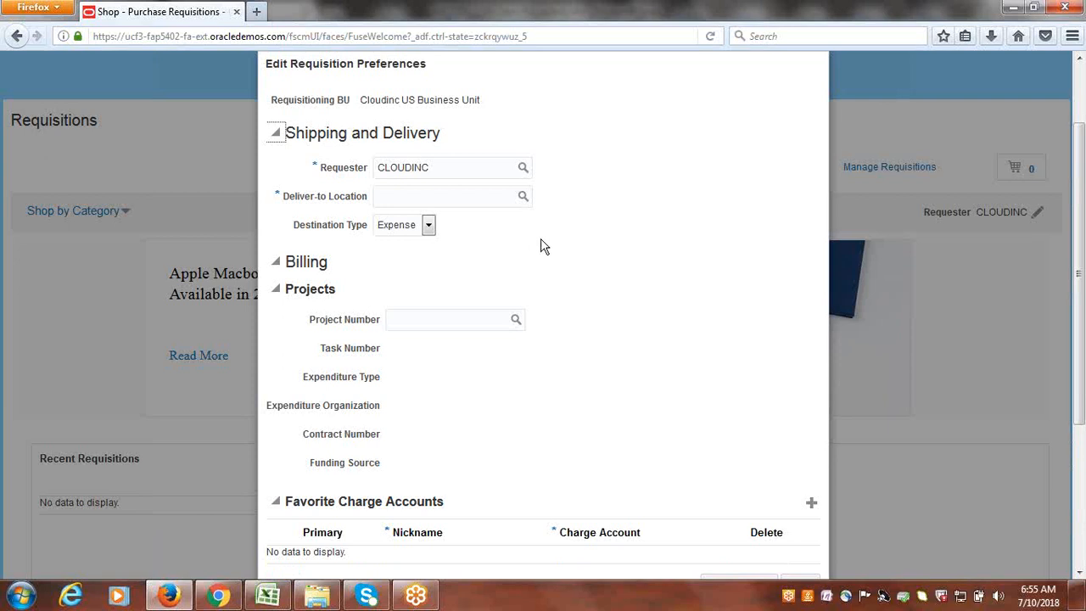
click(522, 198)
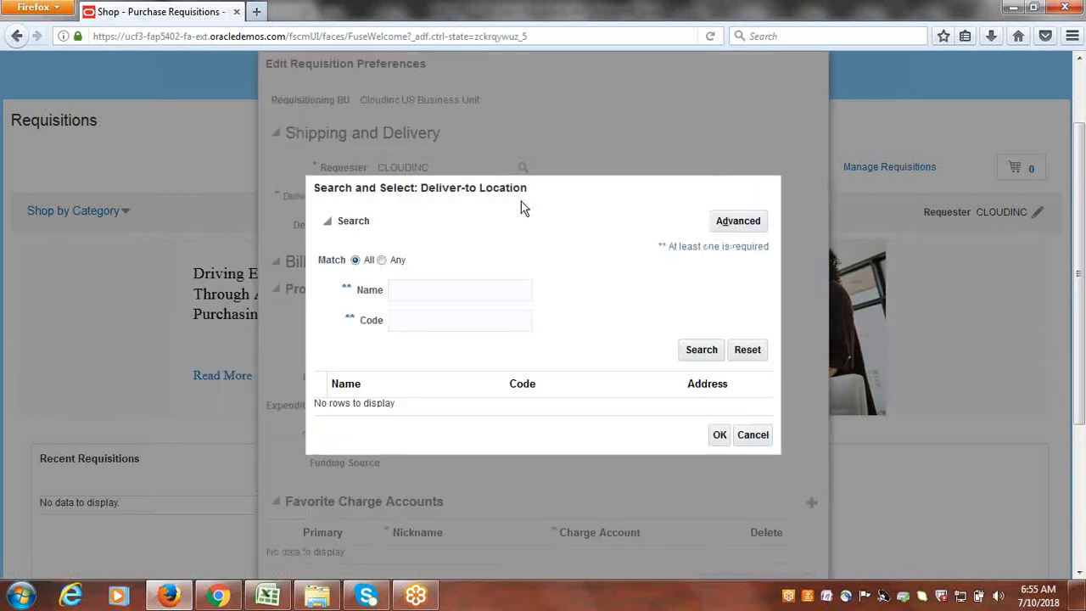
click(454, 289)
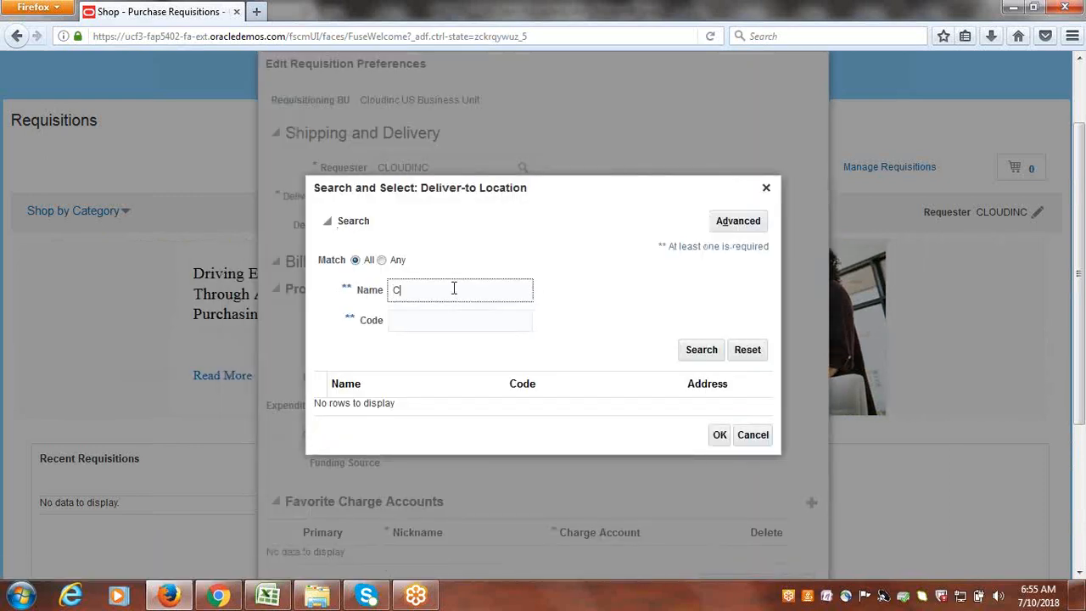
click(699, 350)
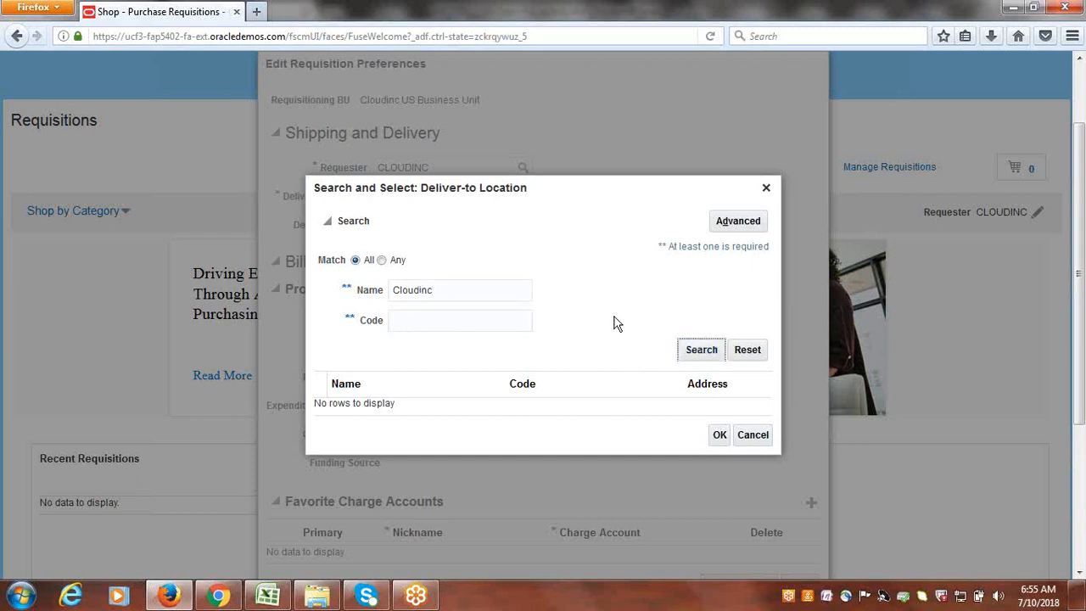
click(452, 414)
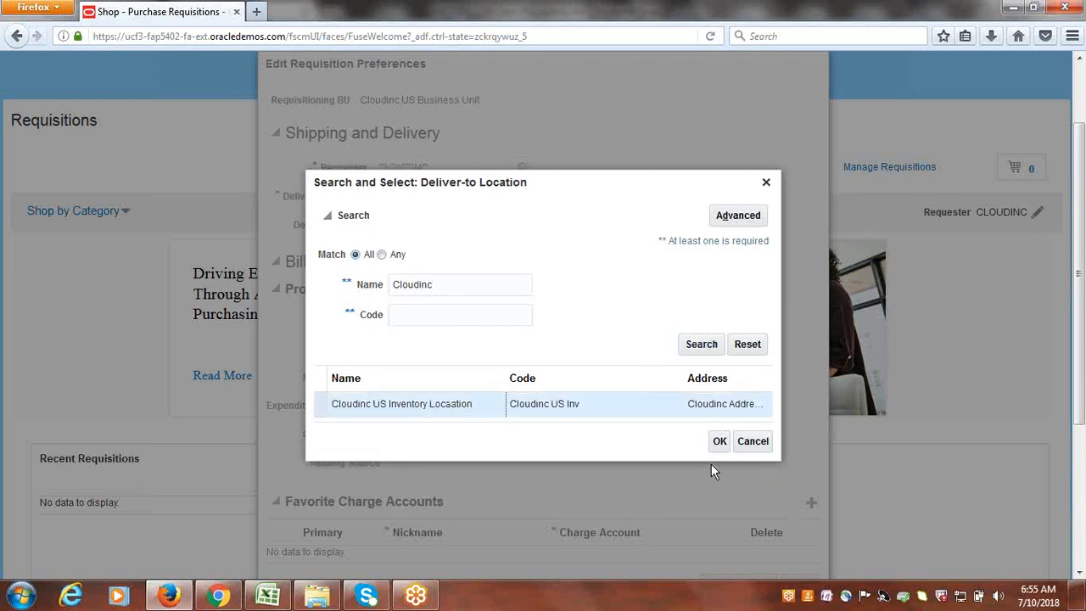
click(718, 441)
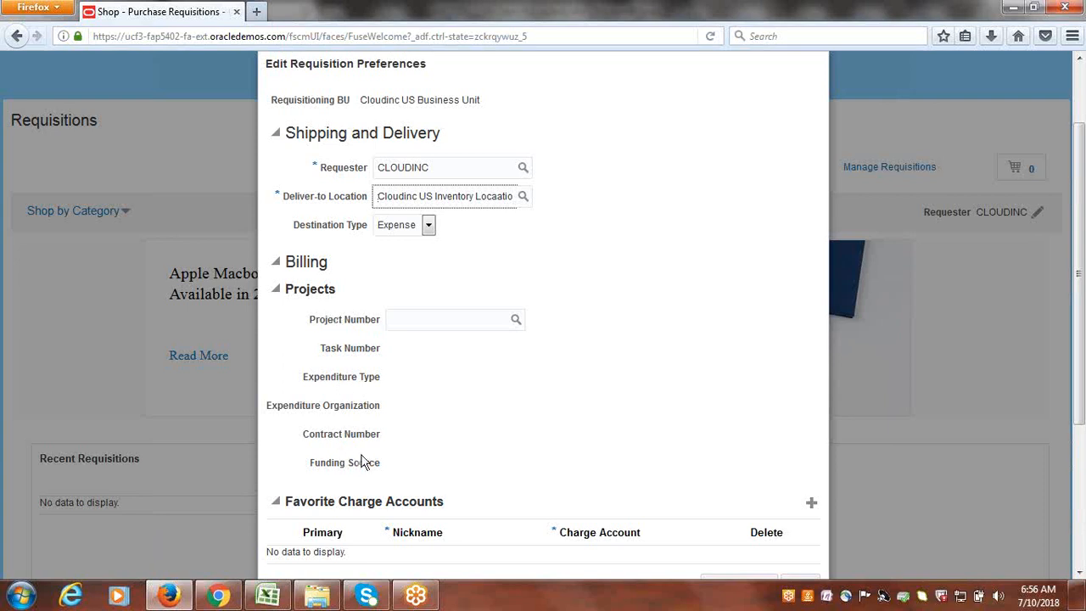
scroll(490, 449, down, 5)
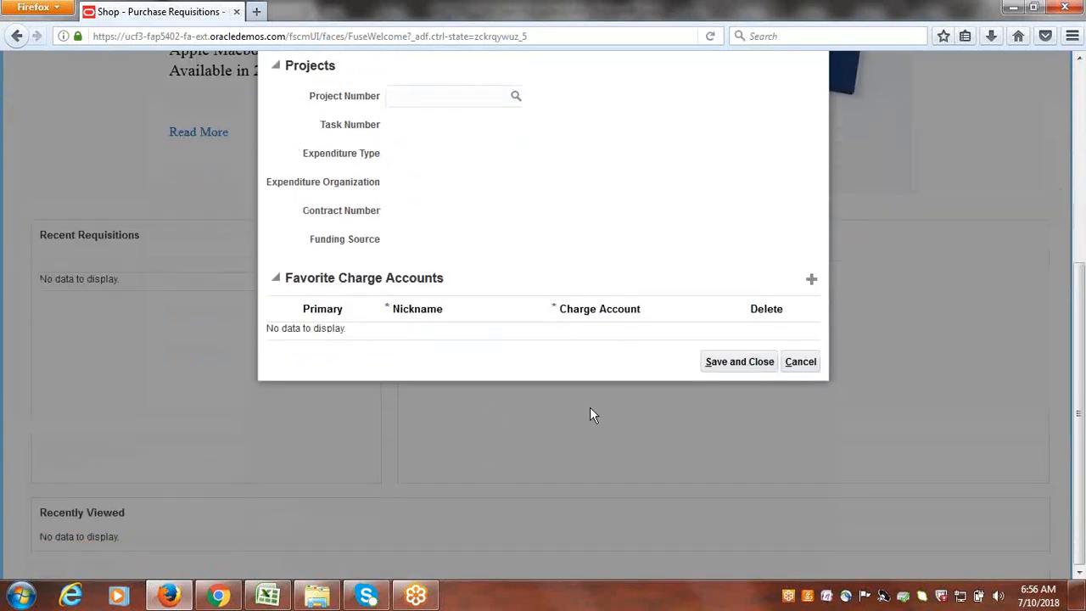
- Set Destination Type to Inventory and Subinventory to Subinv1, then save and close the preferences
scroll(582, 273, up, 6)
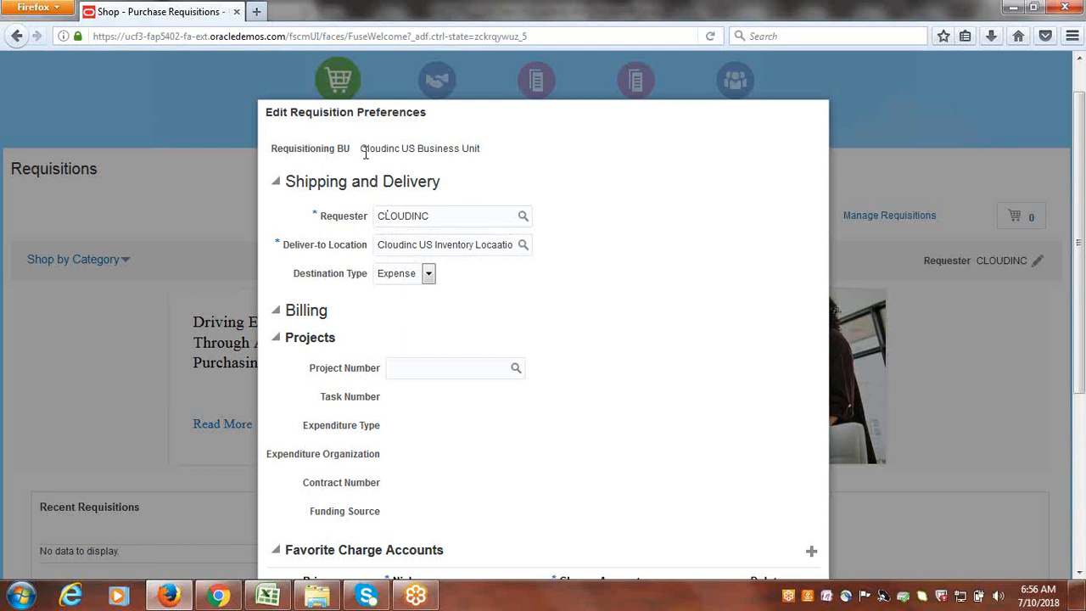
drag(363, 150, 501, 159)
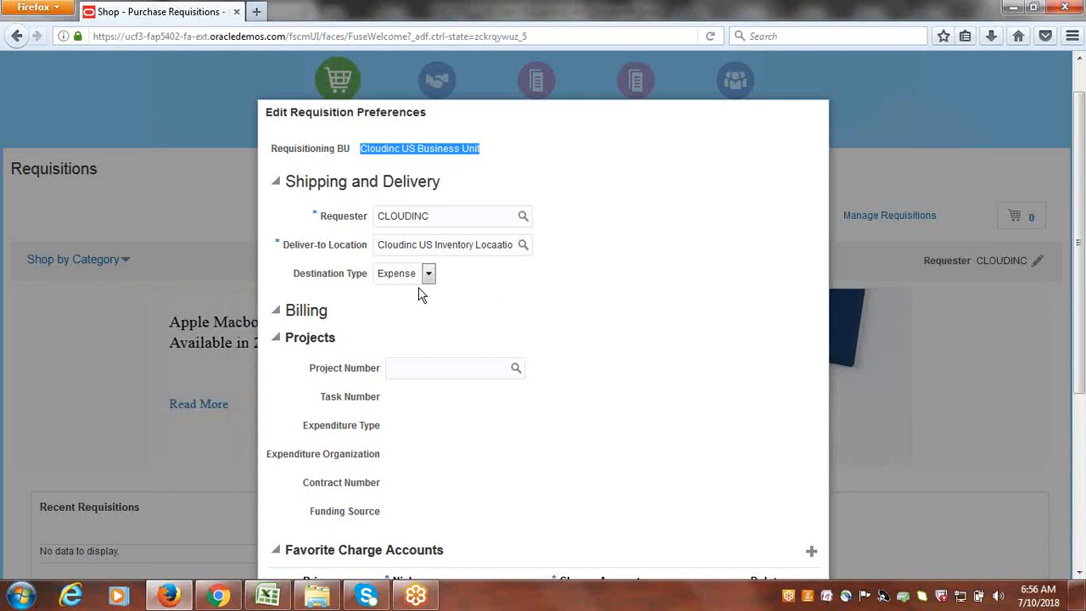
scroll(615, 429, down, 3)
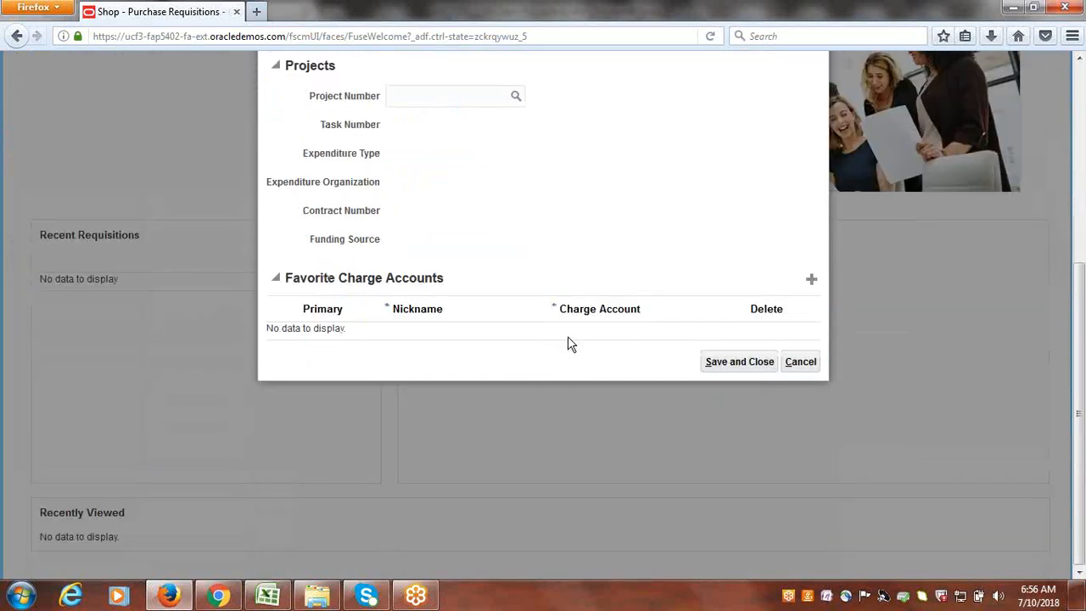
scroll(569, 342, up, 2)
click(429, 185)
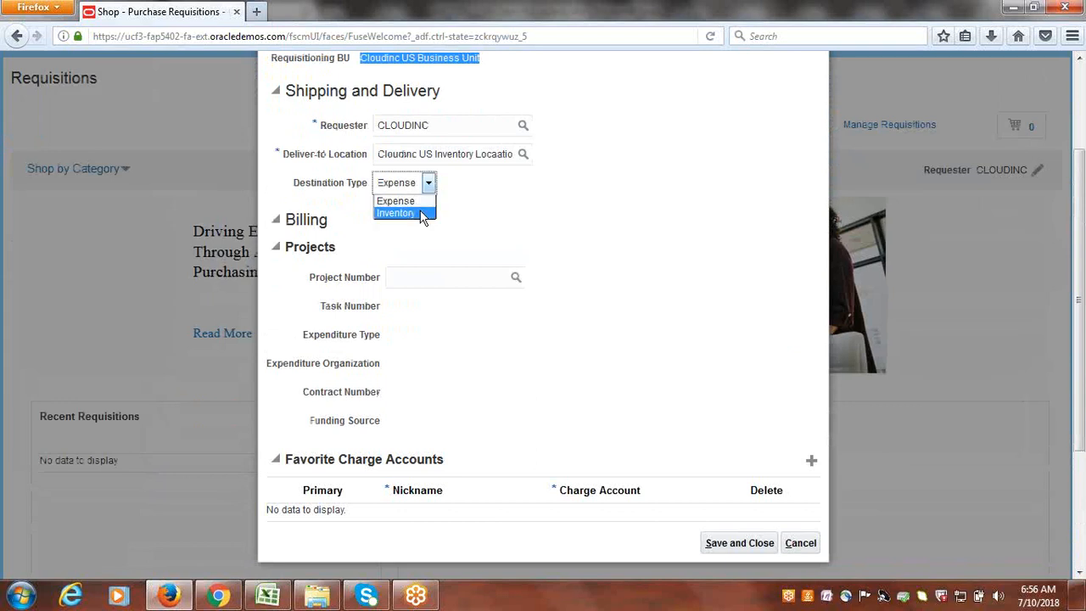
click(421, 215)
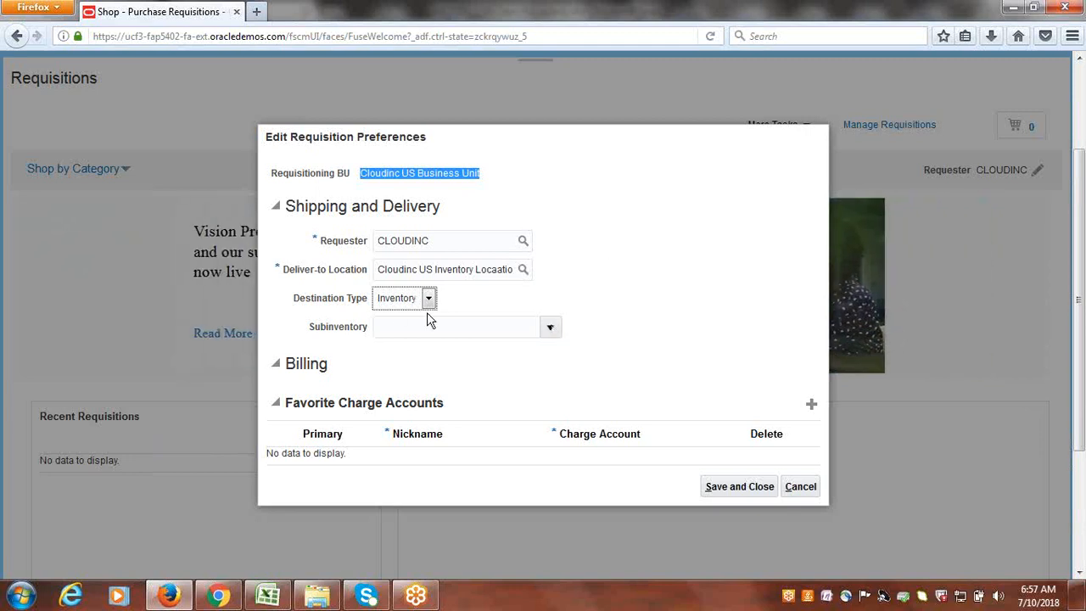
click(547, 330)
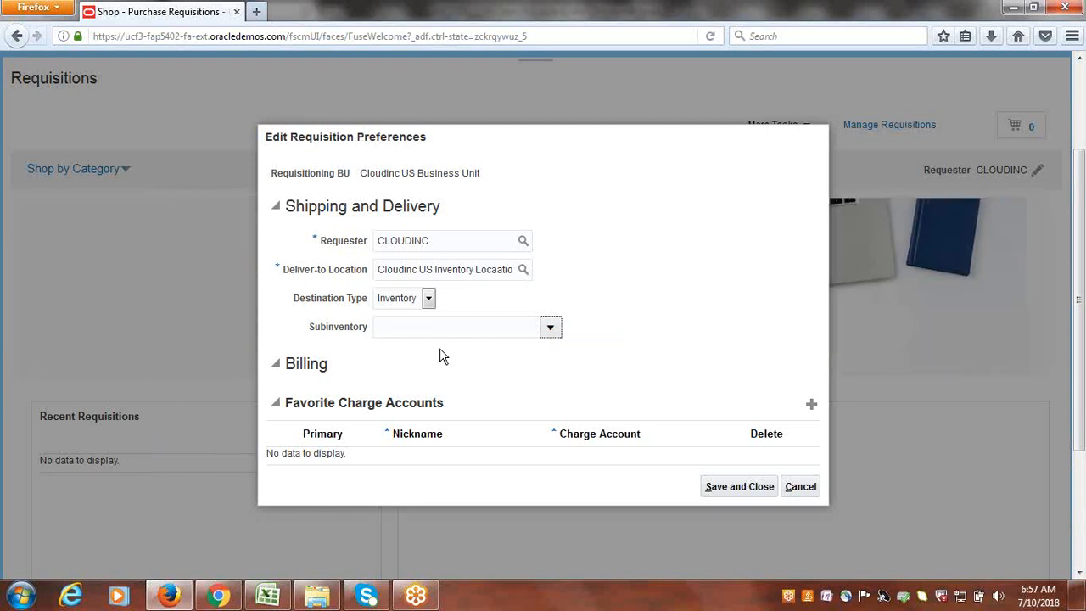
click(447, 379)
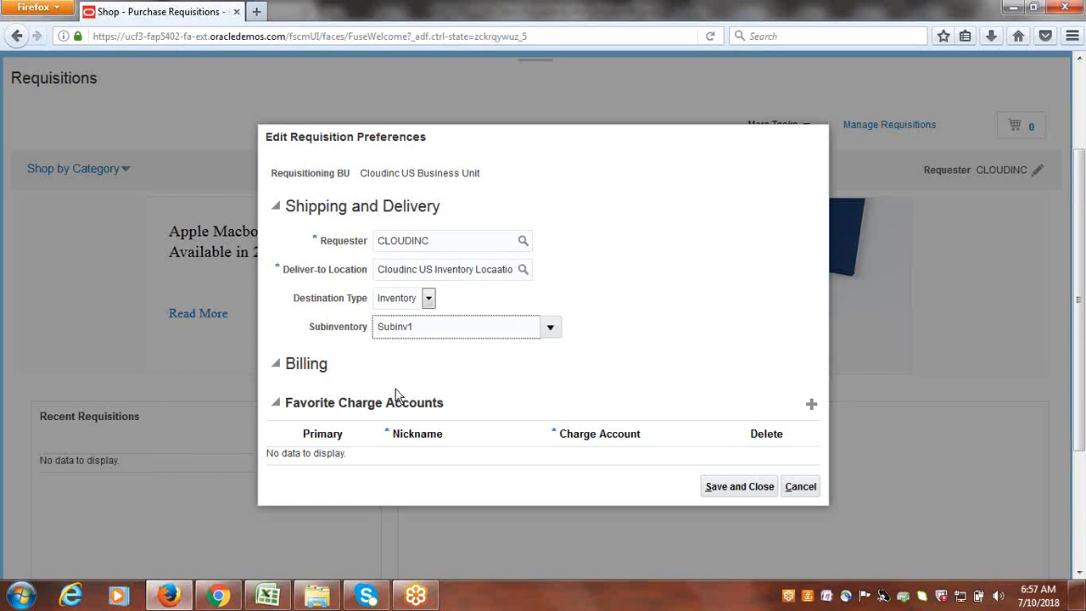
click(722, 487)
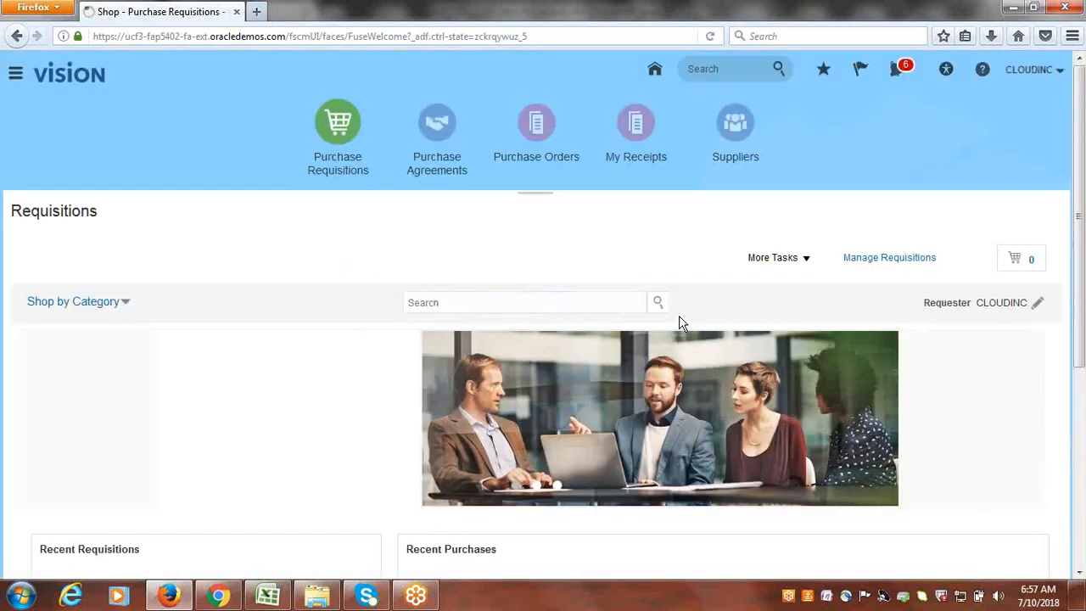
- Start a new requisition line via More Tasks > Enter Requisition Line from the empty cart
click(806, 263)
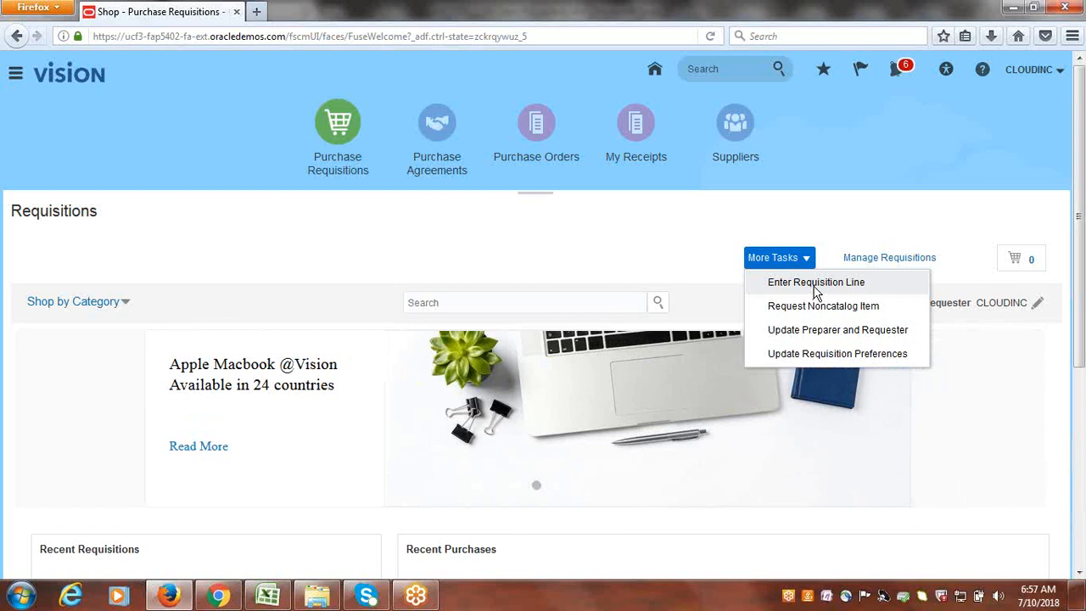
click(814, 289)
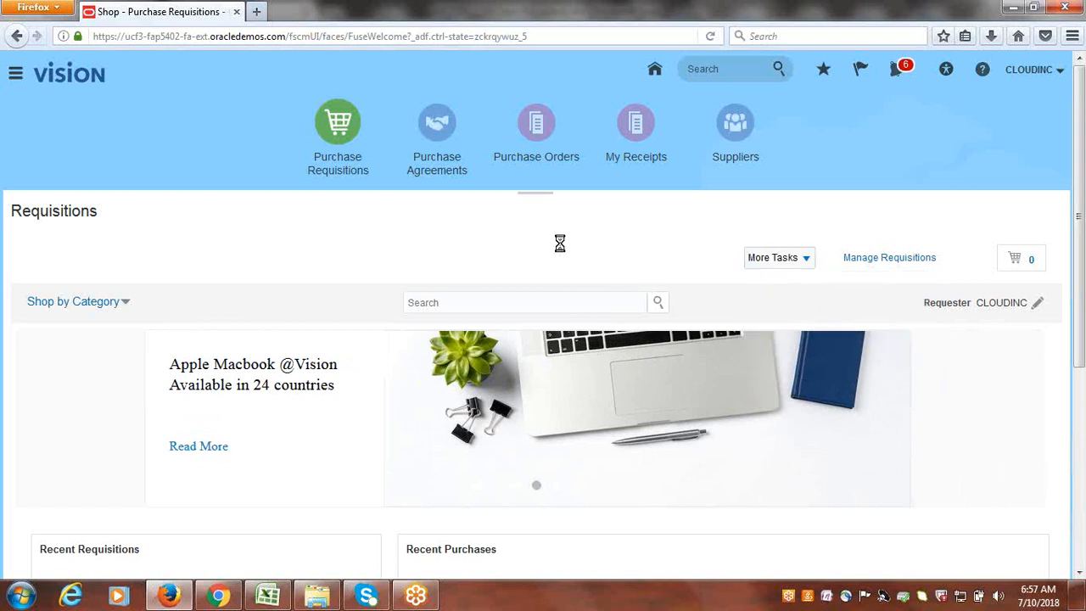
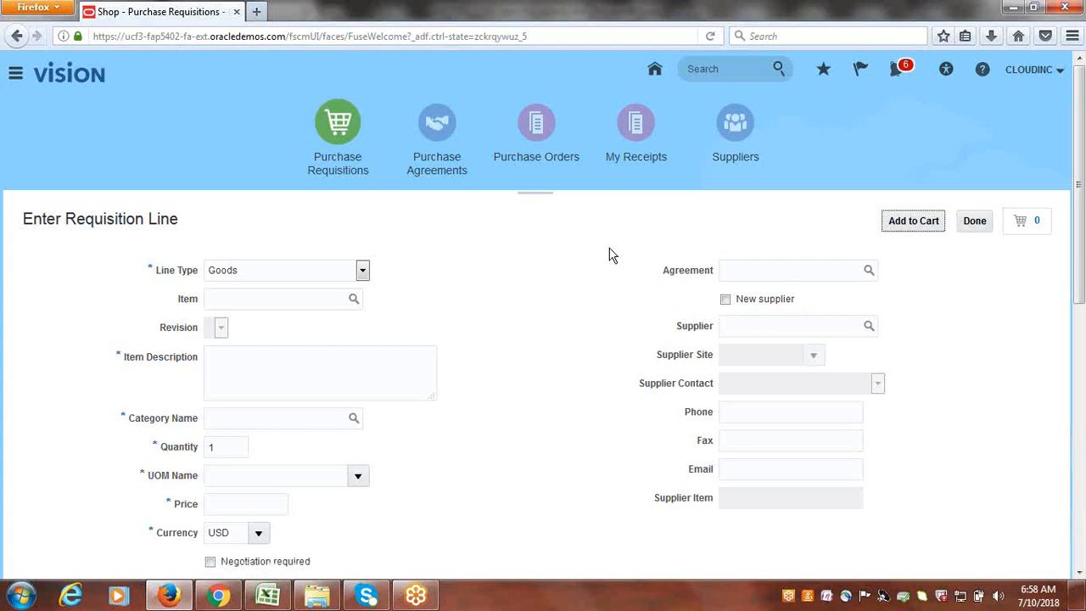
- Open the item search from the new requisition line's Item field
scroll(507, 322, down, 2)
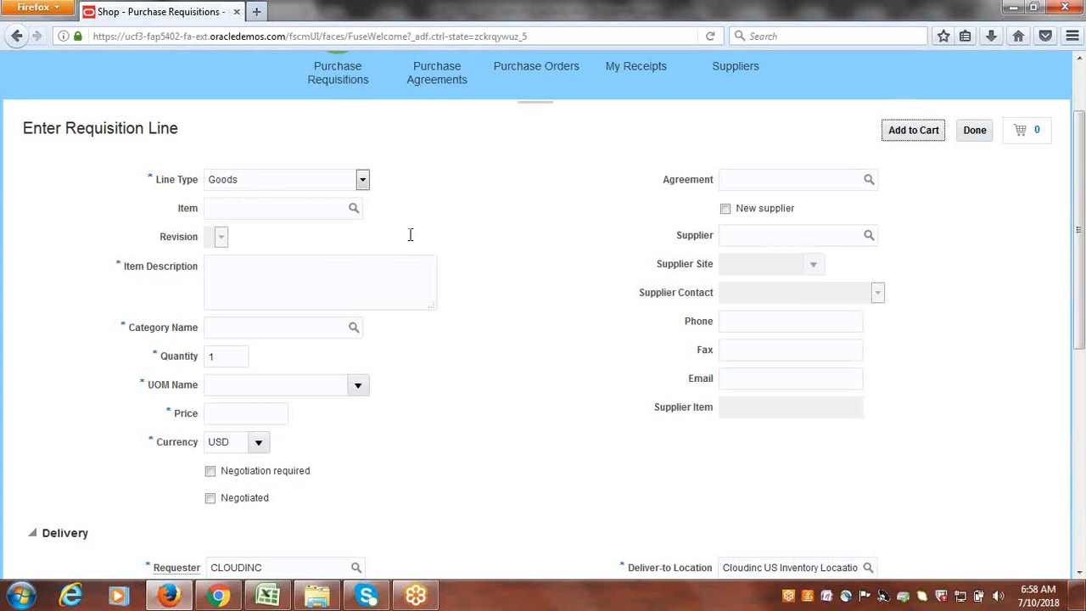
click(303, 208)
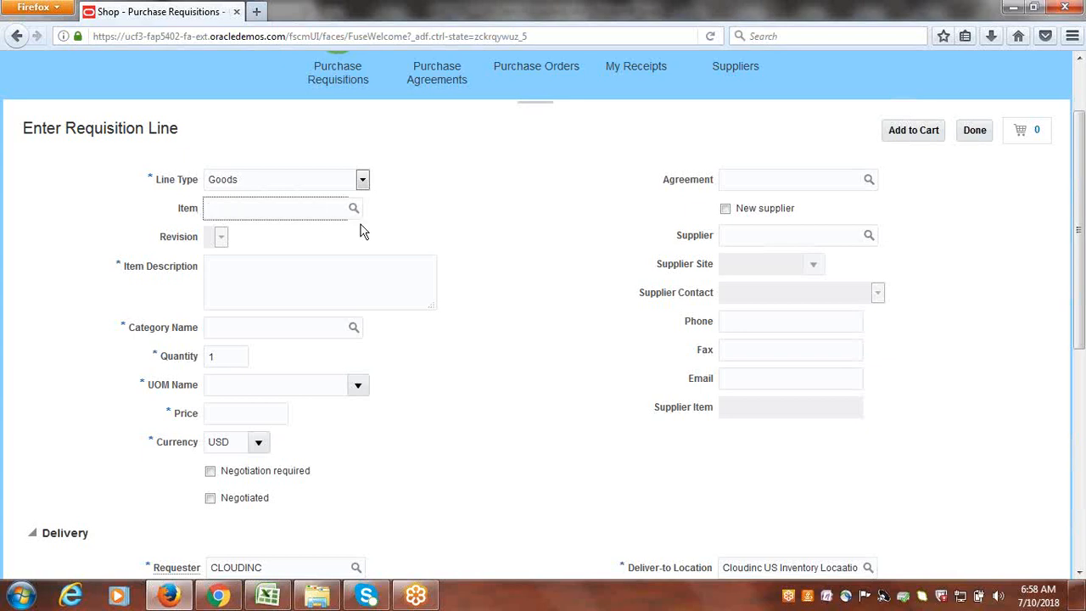
click(356, 211)
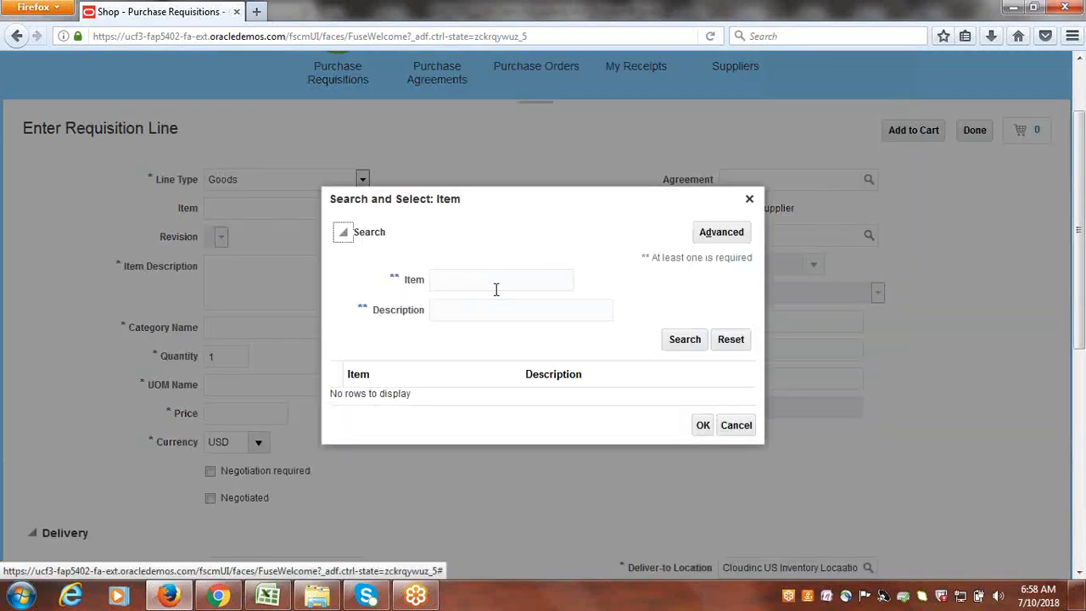
- Search items by description CLOUDINC and choose CLOUDINC1001 as the line's item
click(481, 311)
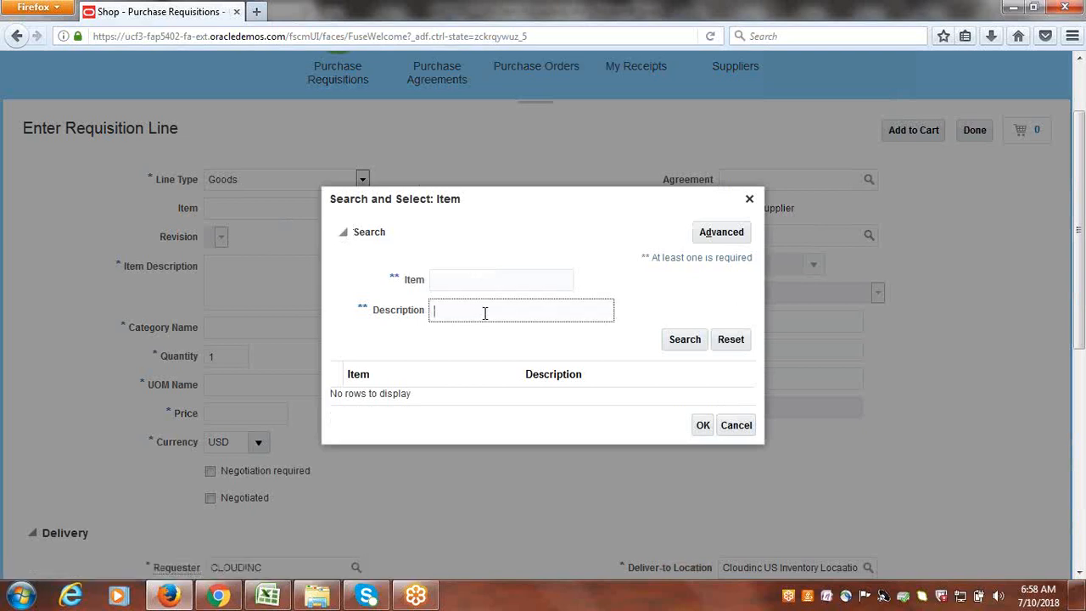
text(CLOUDINC)
click(696, 341)
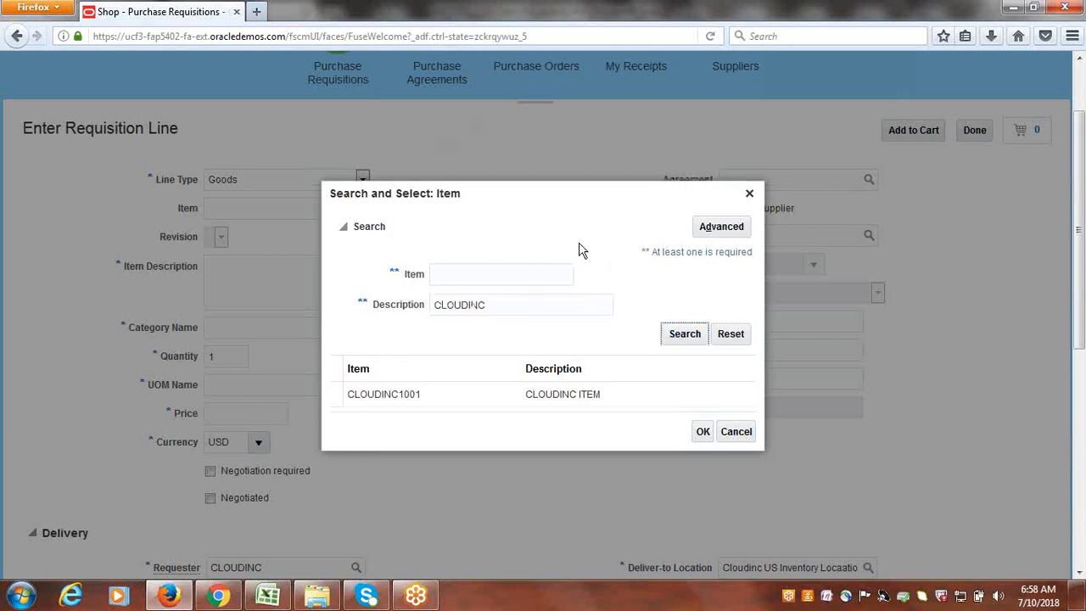
click(377, 401)
click(703, 431)
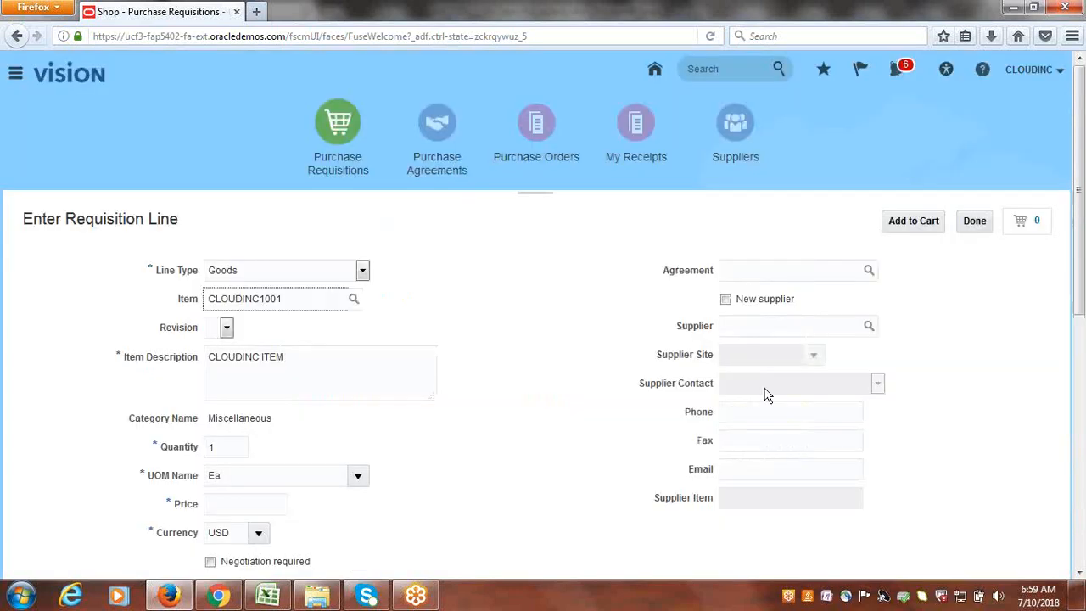
- Keep quantity 1, enter a price of 10,000.00 USD, and mark the line Negotiated
scroll(592, 360, down, 3)
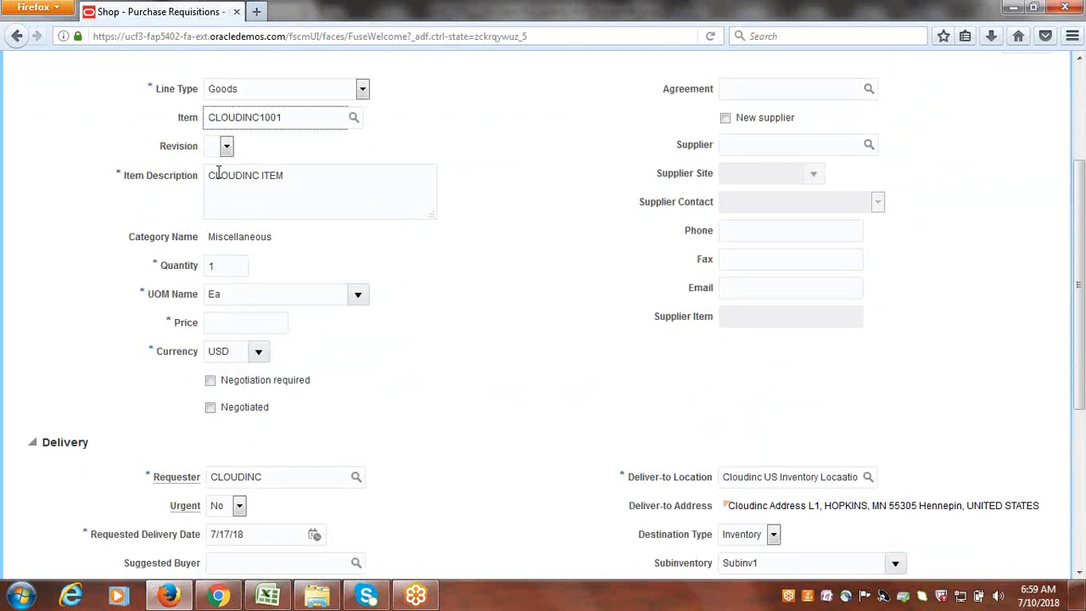
click(246, 324)
click(225, 265)
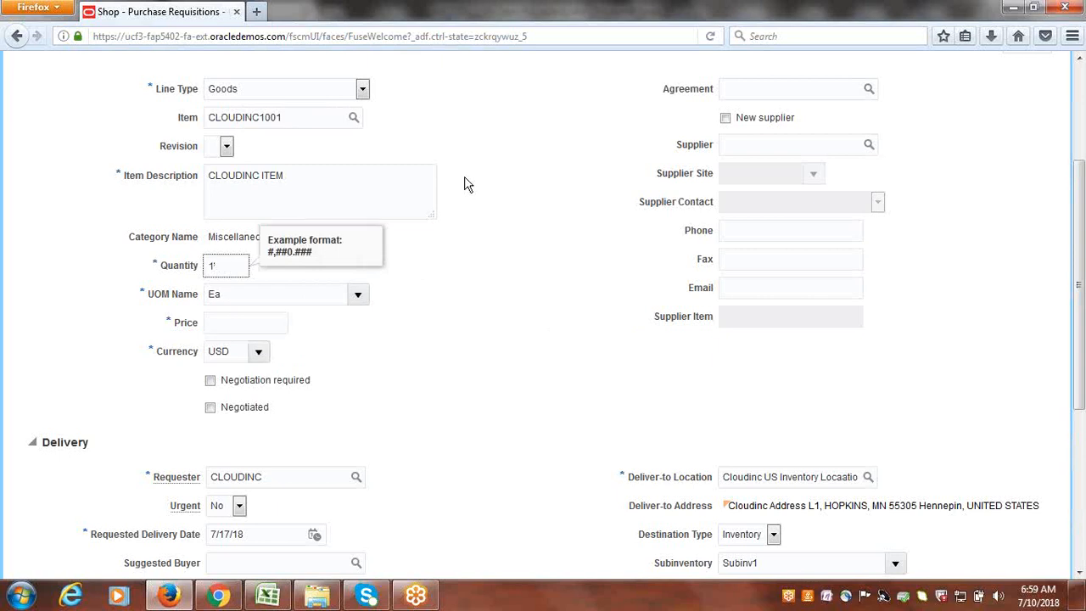
key(Tab)
key(Tab)
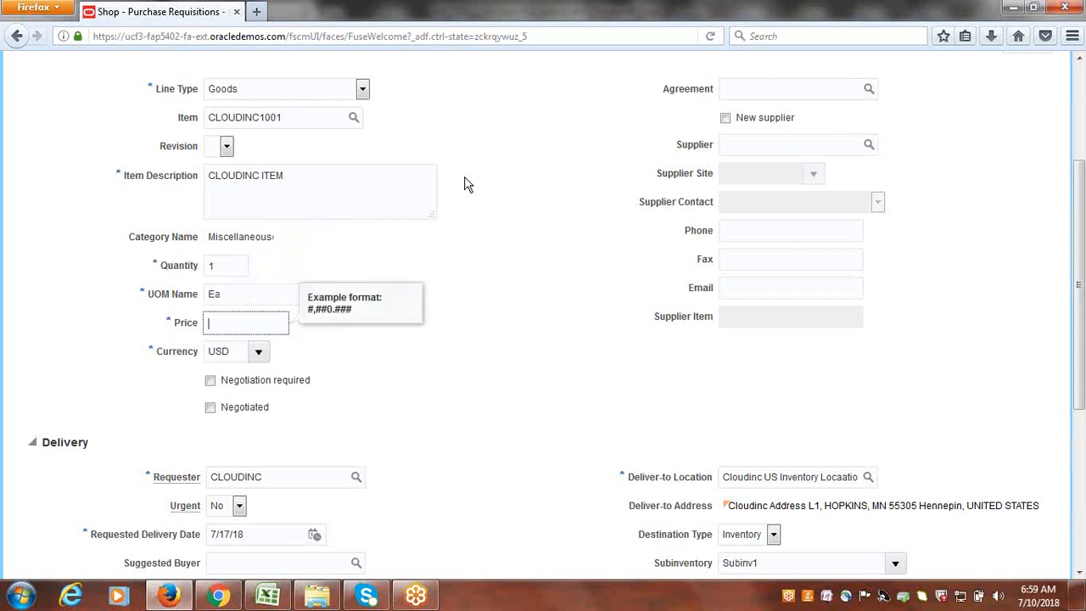
text(10,000)
click(600, 324)
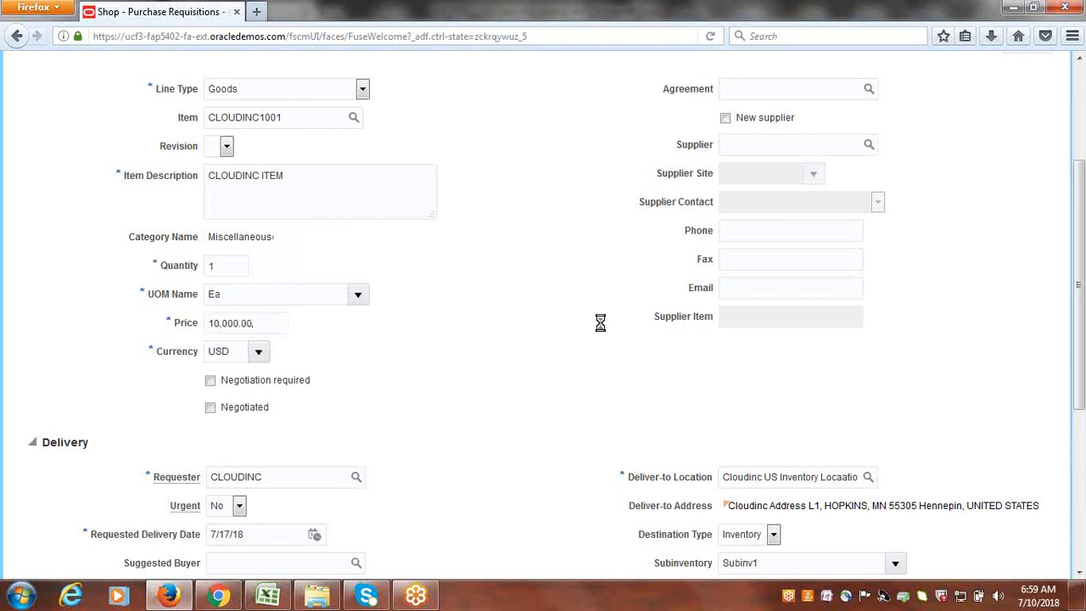
scroll(597, 289, down, 1)
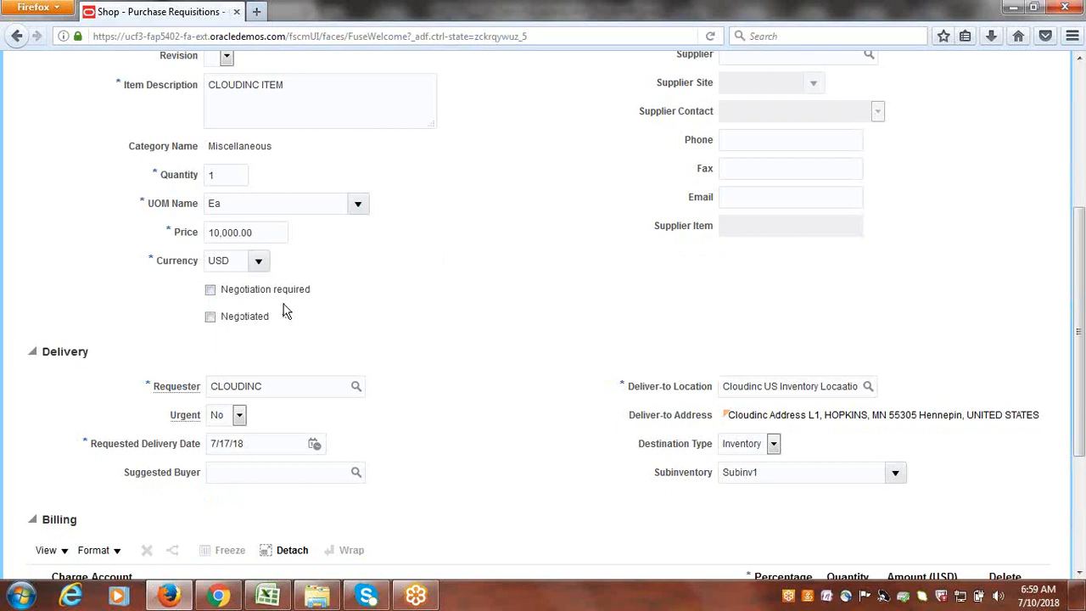
click(210, 317)
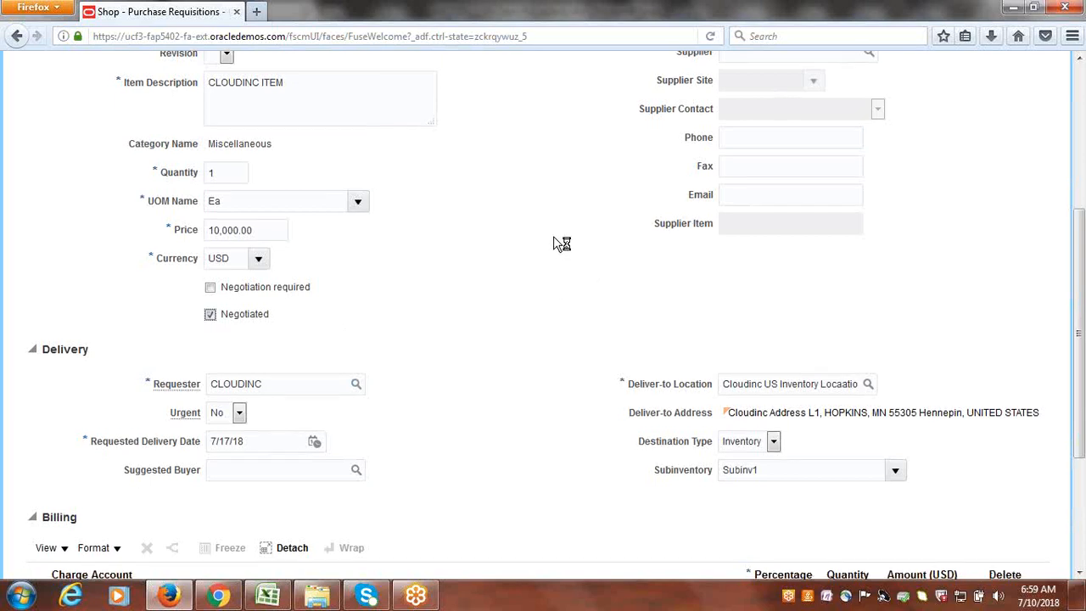
- Leave Urgent set to No and bring up the Suggested Buyer search
scroll(526, 259, down, 2)
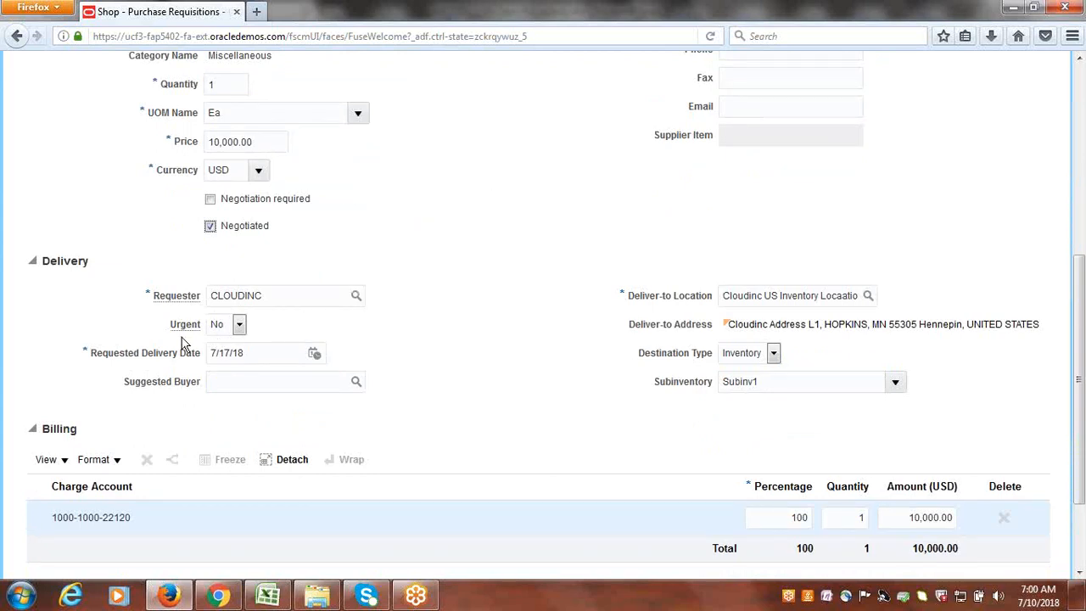
click(240, 325)
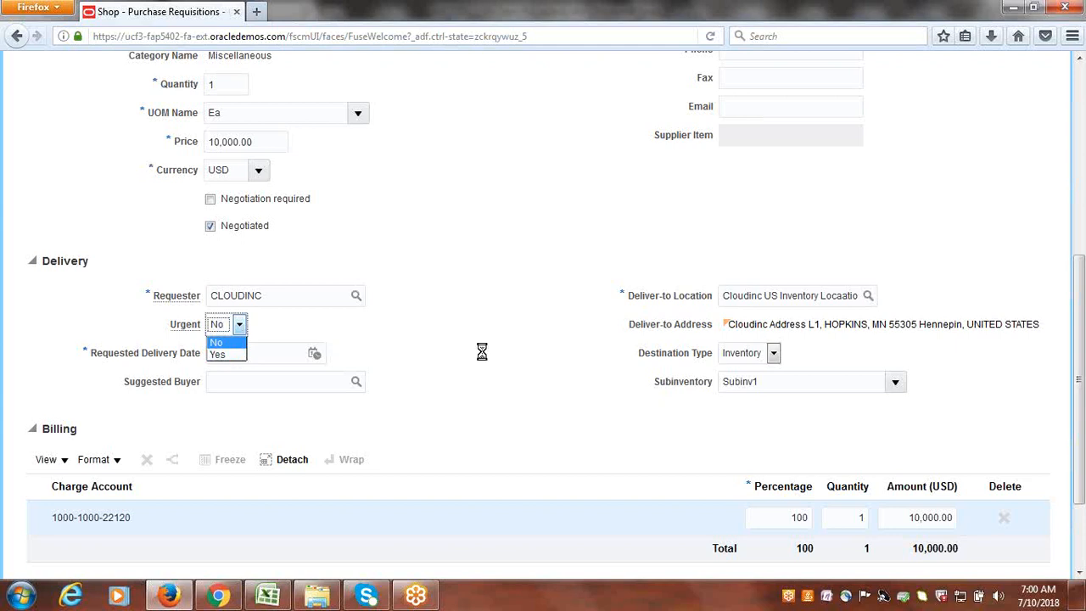
click(482, 358)
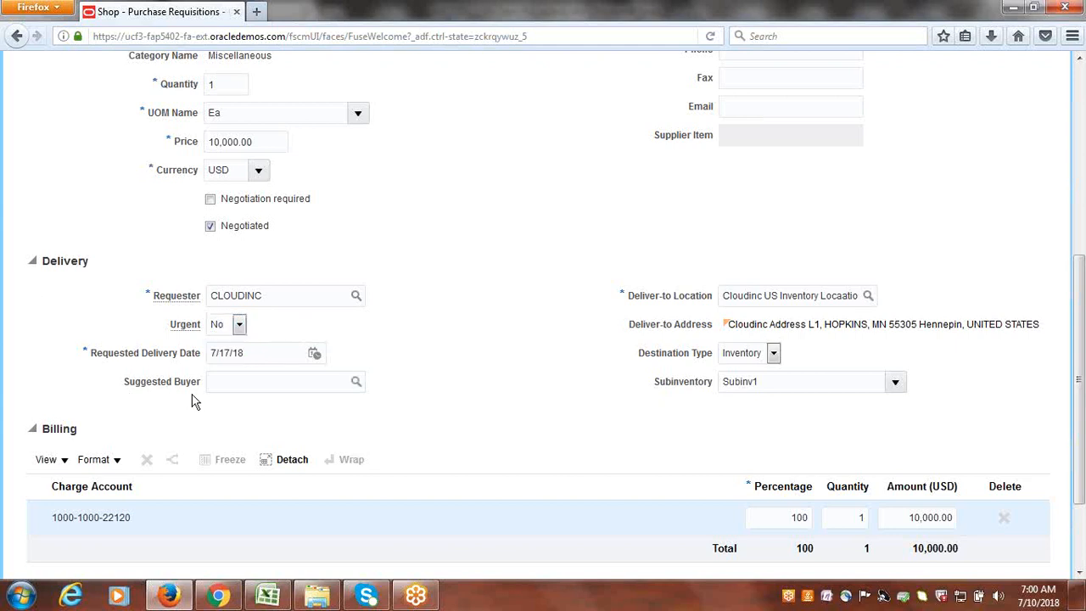
click(245, 386)
click(287, 303)
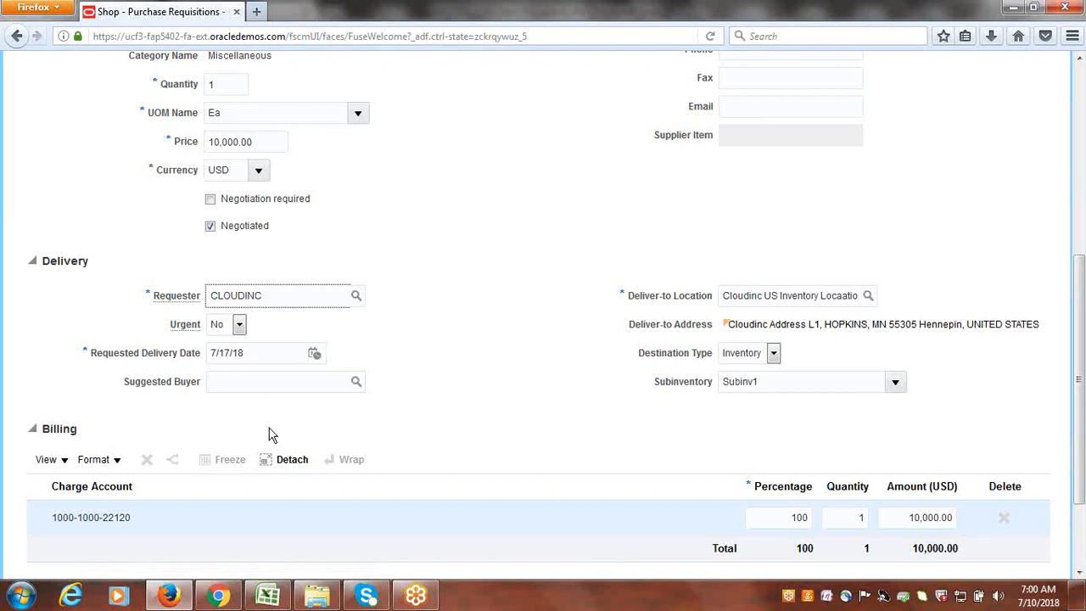
click(356, 384)
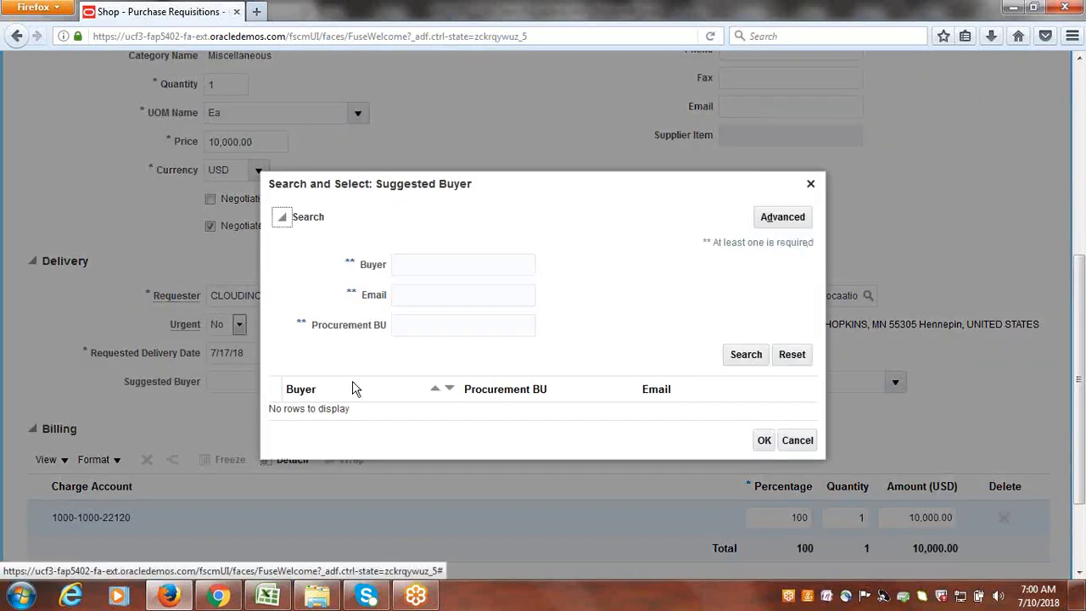
- Search for buyer CLOUDINC and select it as the line's suggested buyer
click(454, 264)
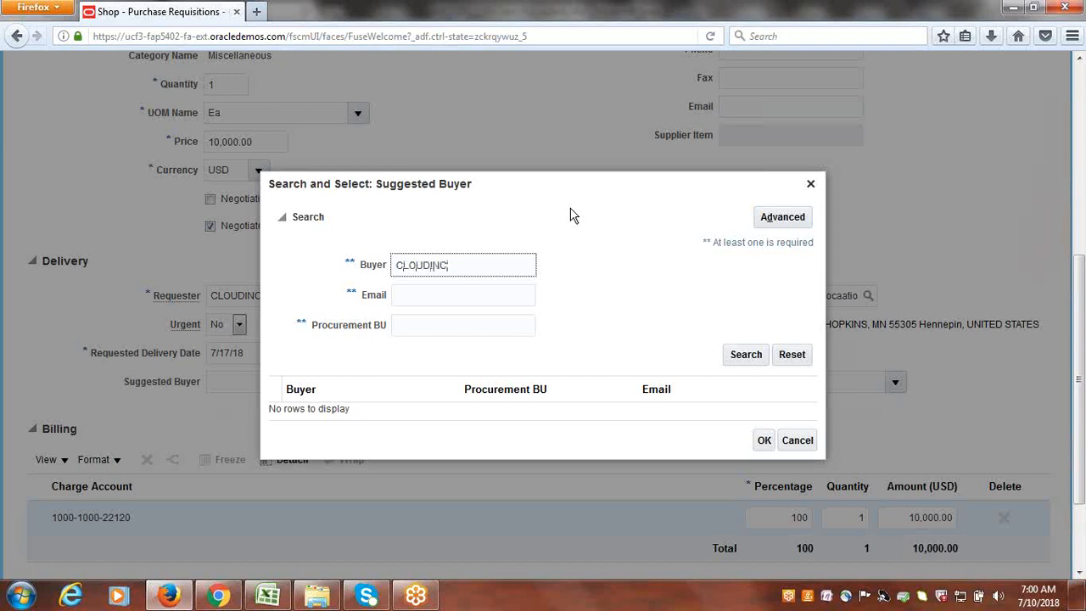
click(738, 357)
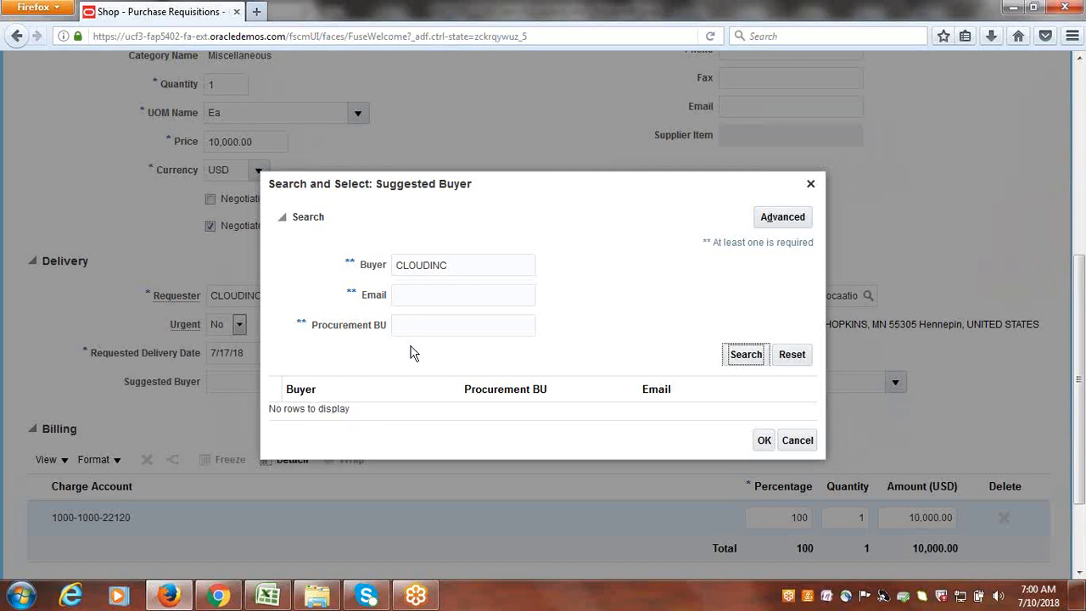
click(365, 411)
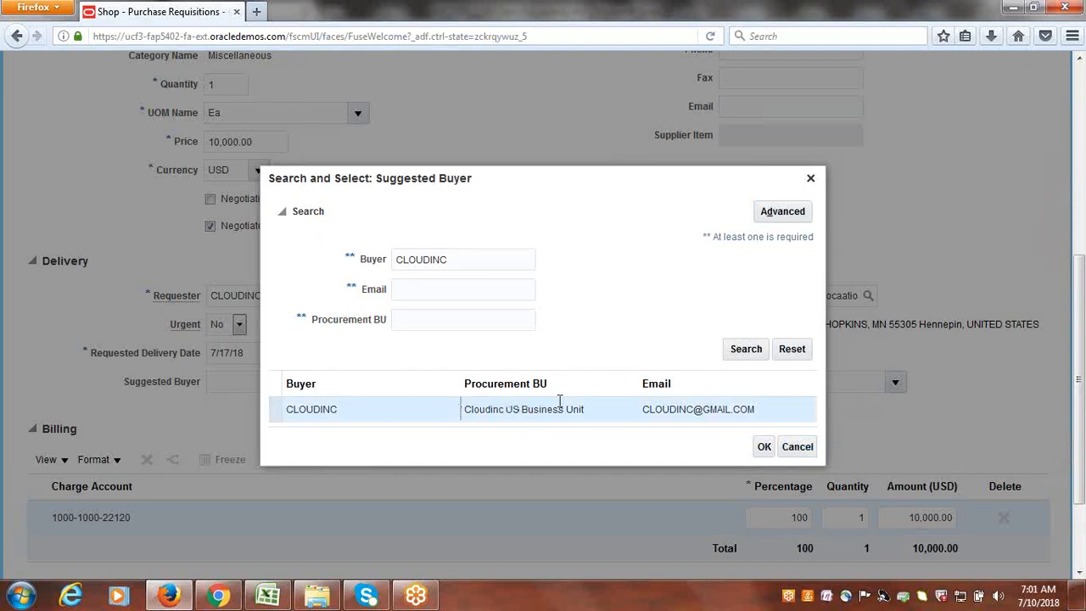
click(762, 447)
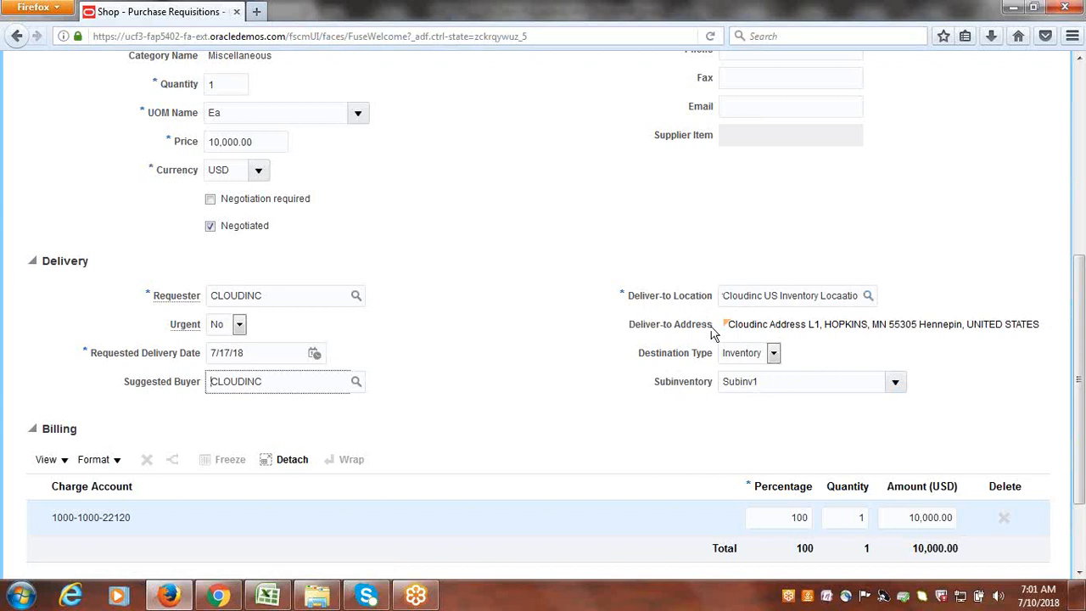
scroll(543, 390, down, 3)
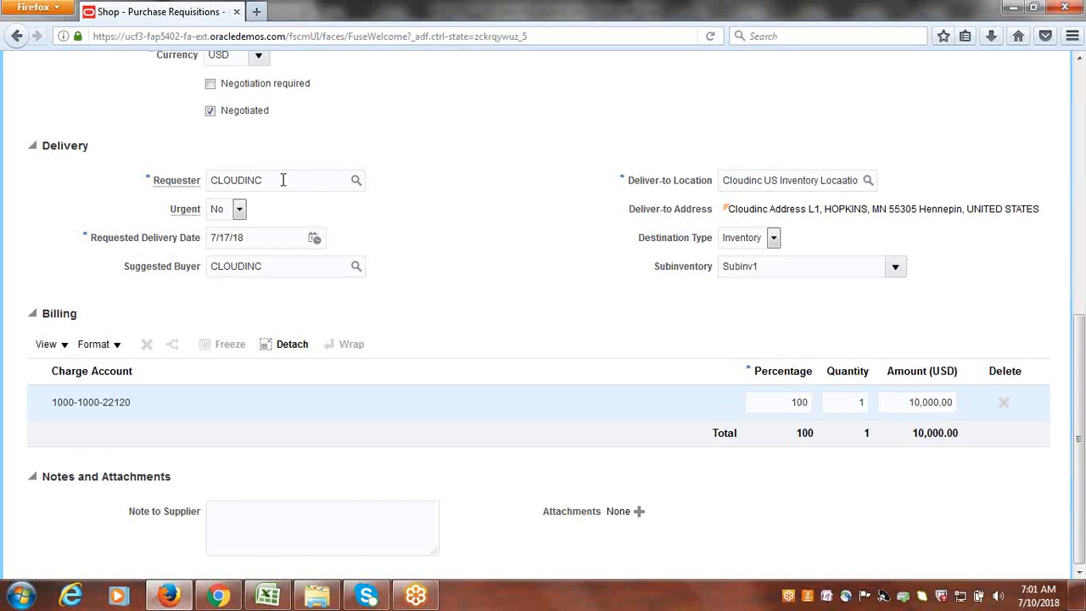
scroll(286, 178, up, 2)
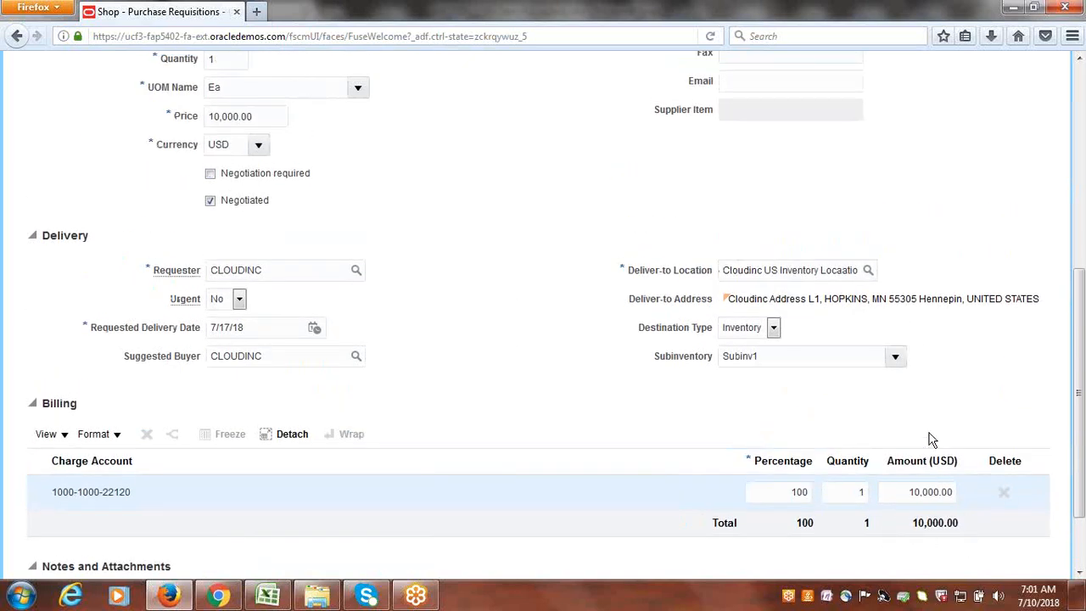
scroll(930, 441, down, 2)
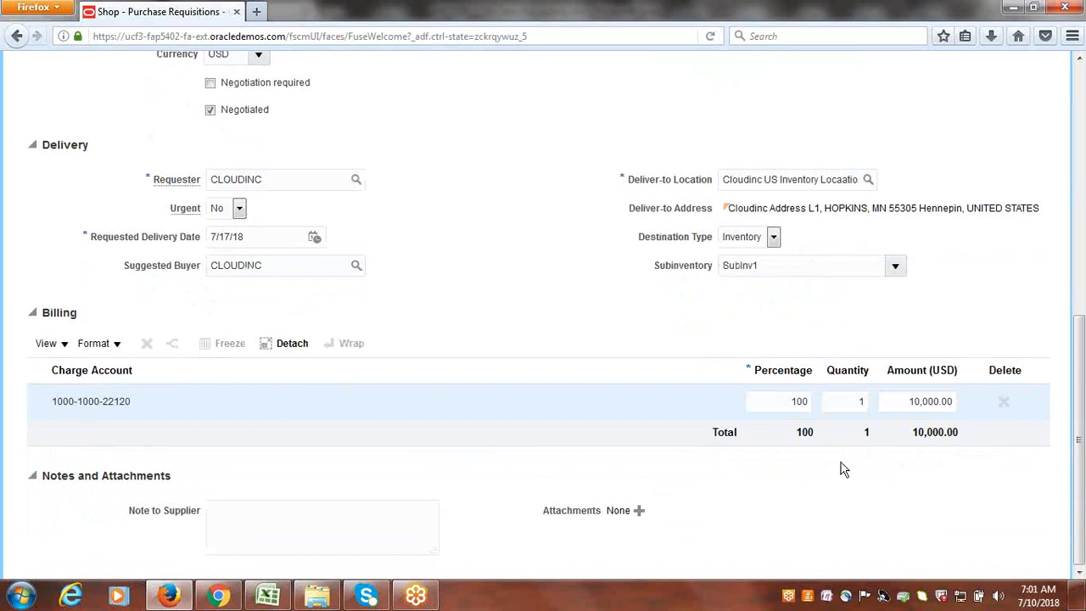
drag(1083, 476, 1071, 231)
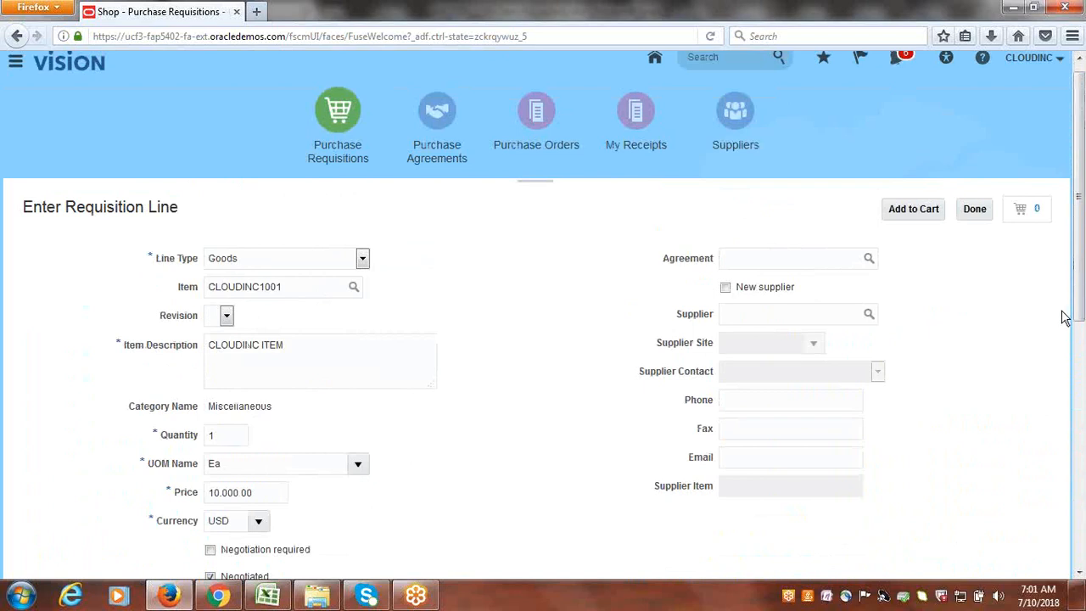
- Add the completed line to the cart and finish, returning to the Requisitions shop page
click(909, 212)
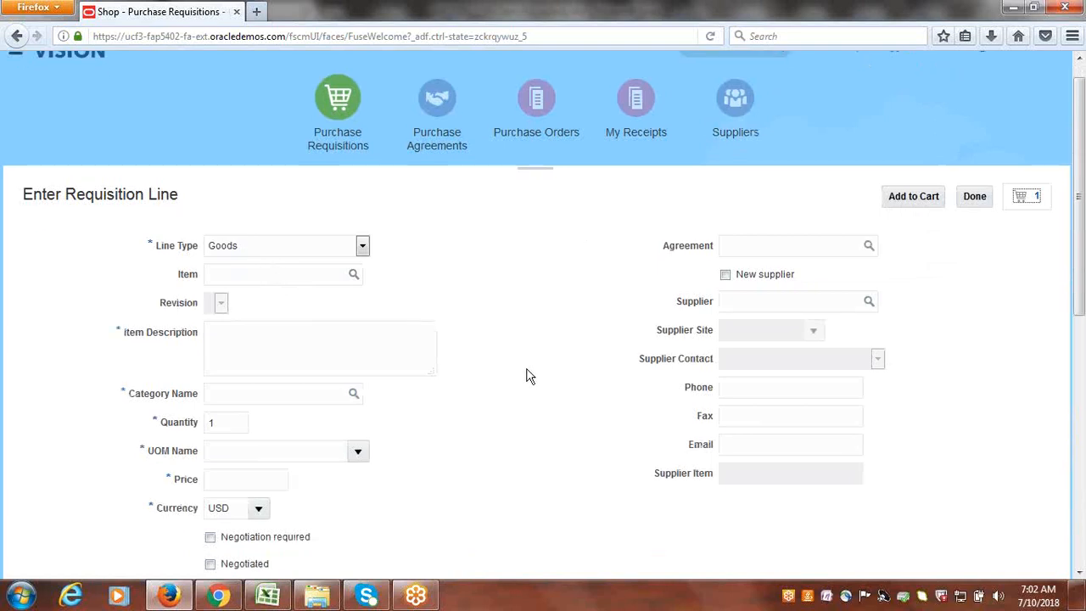
scroll(526, 373, down, 6)
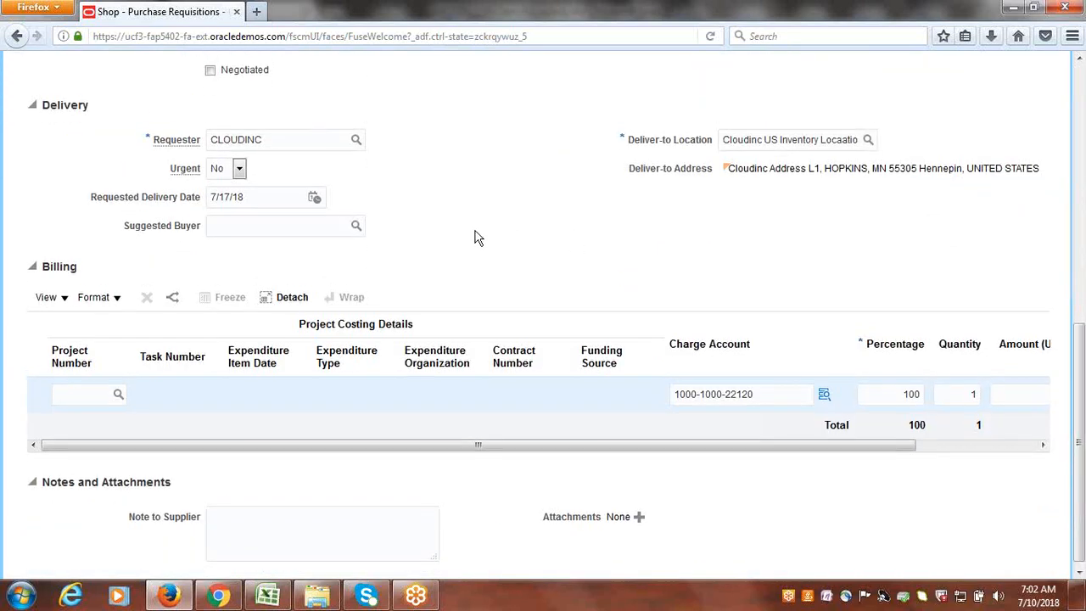
scroll(477, 235, up, 2)
scroll(427, 340, up, 4)
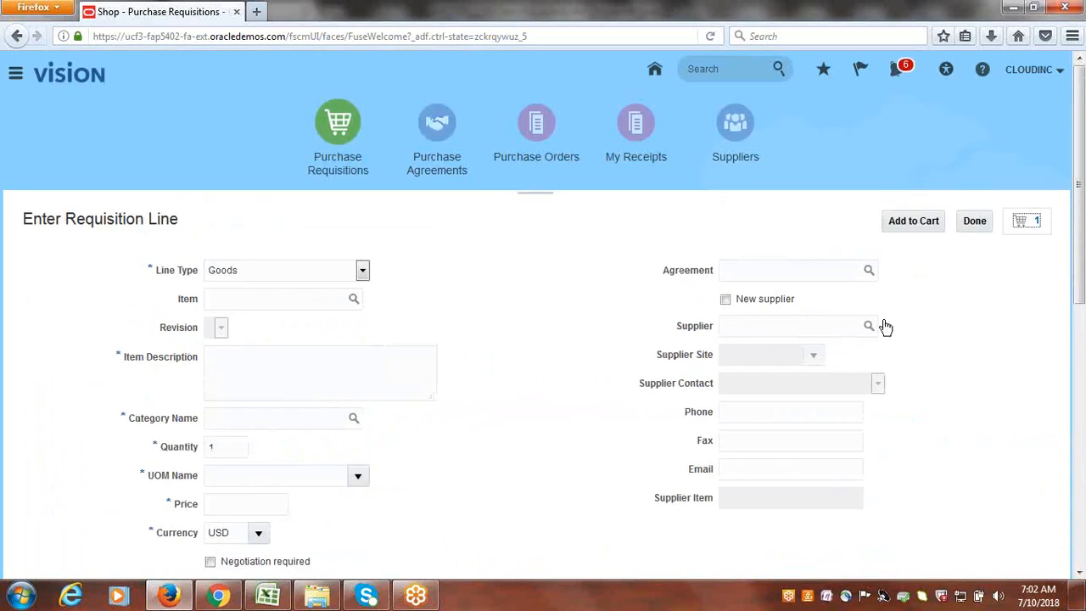
click(975, 222)
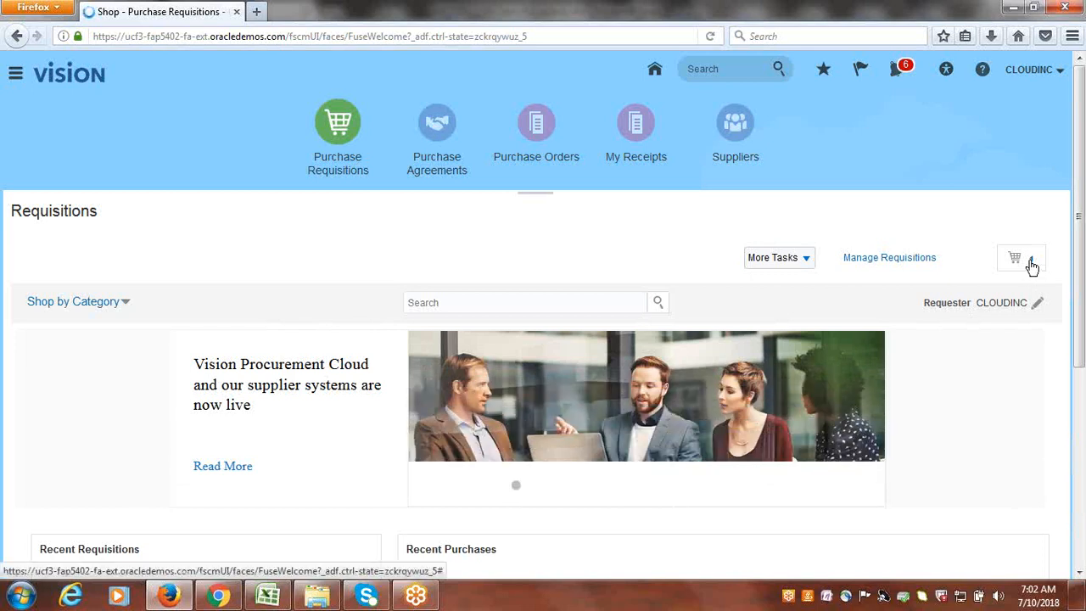
- Review the cart's CLOUDINC ITEM line as Edit Requisition: 1
click(1032, 264)
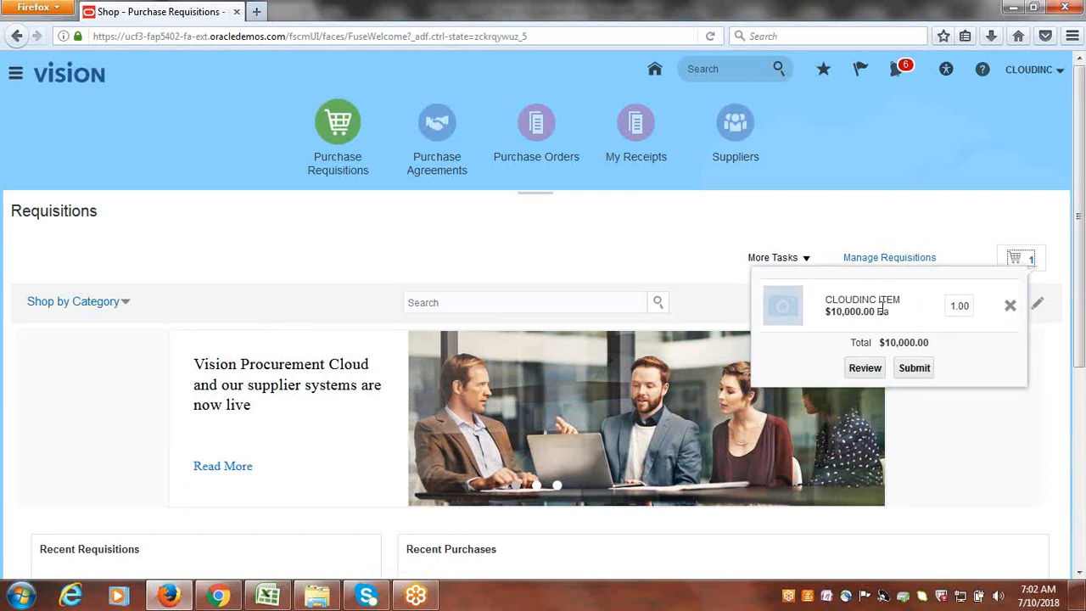
click(865, 370)
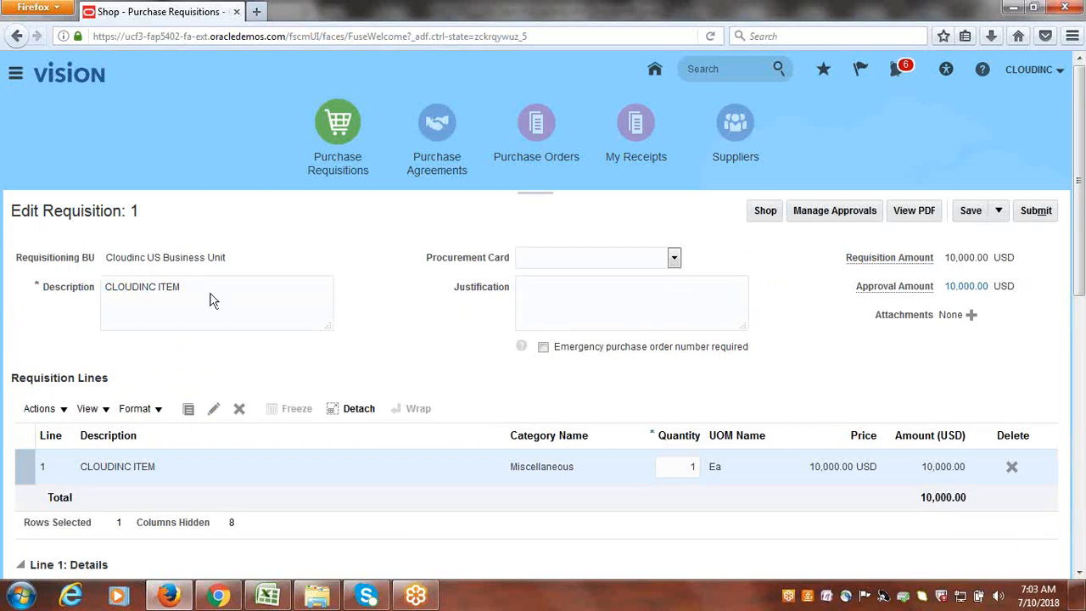
- Check requisition 1's number and Requisitioning BU, then open Manage Approvals
double_click(136, 211)
click(439, 305)
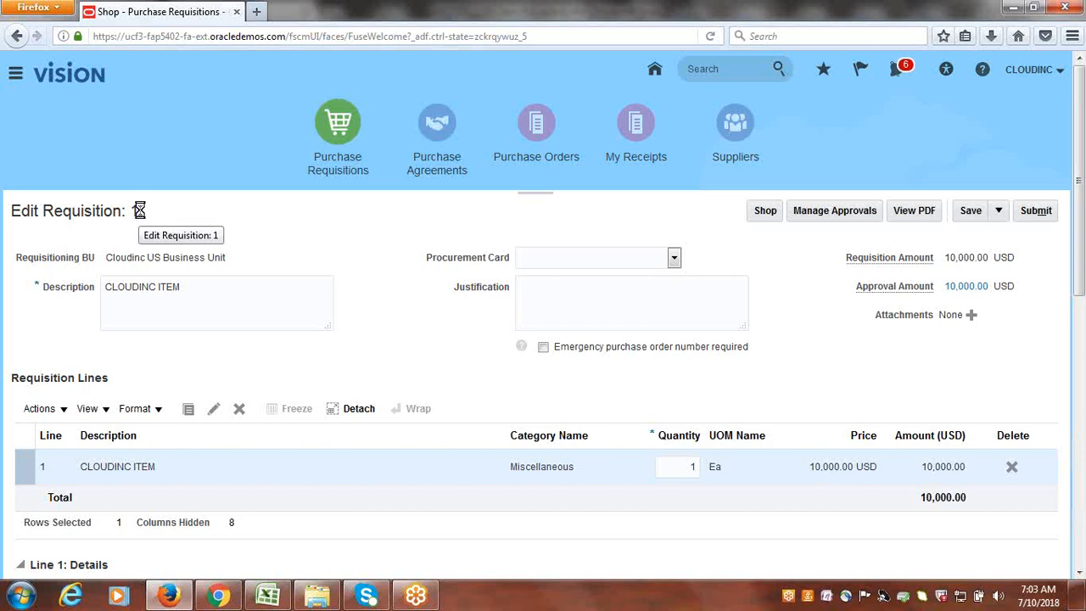
drag(141, 210, 134, 211)
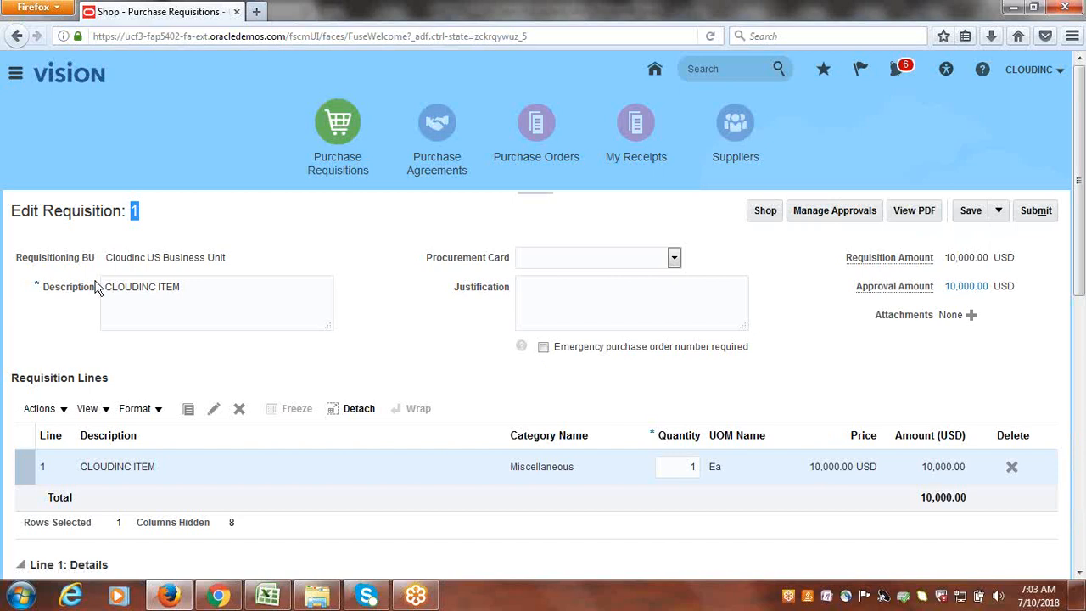
click(143, 260)
double_click(143, 259)
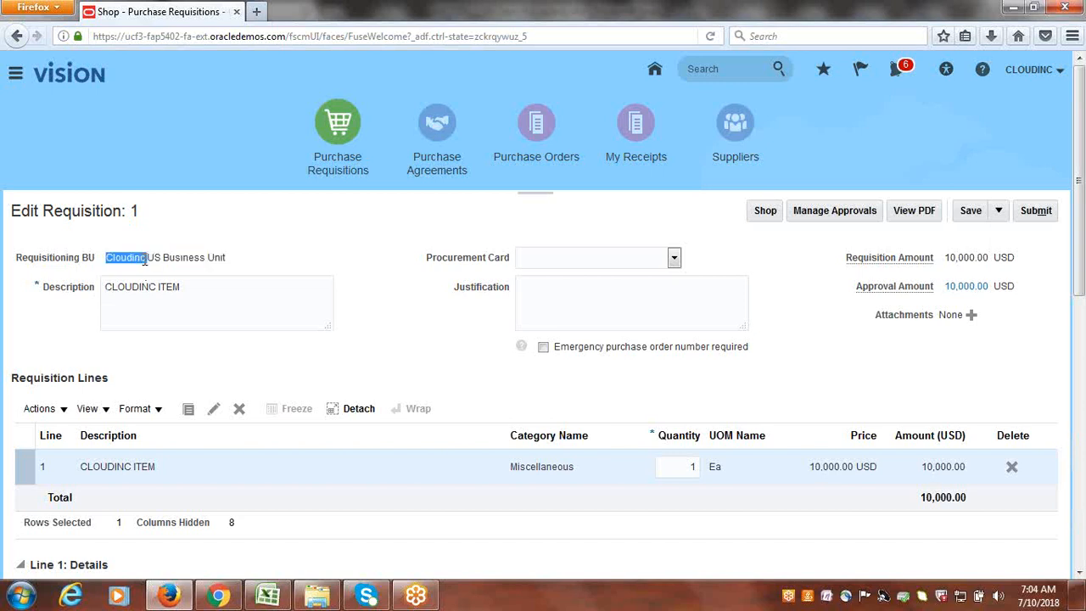
triple_click(145, 260)
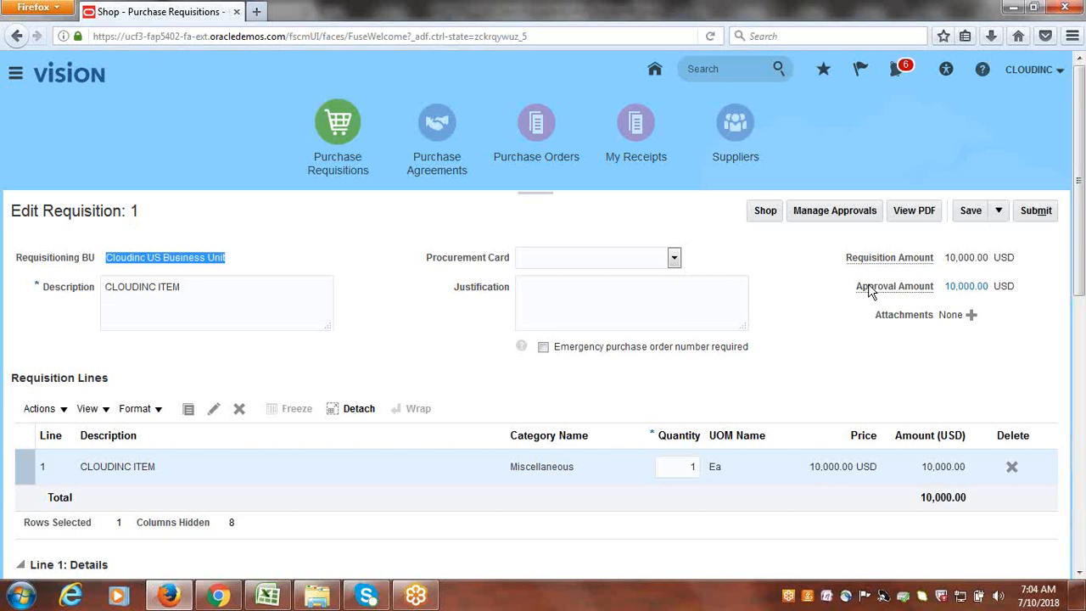
click(810, 309)
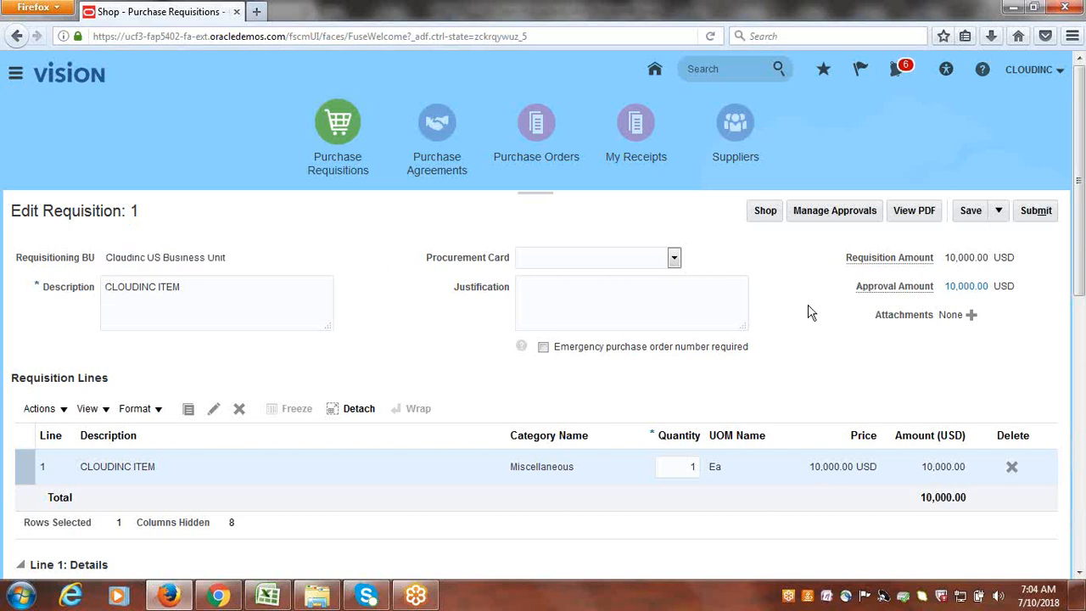
click(833, 214)
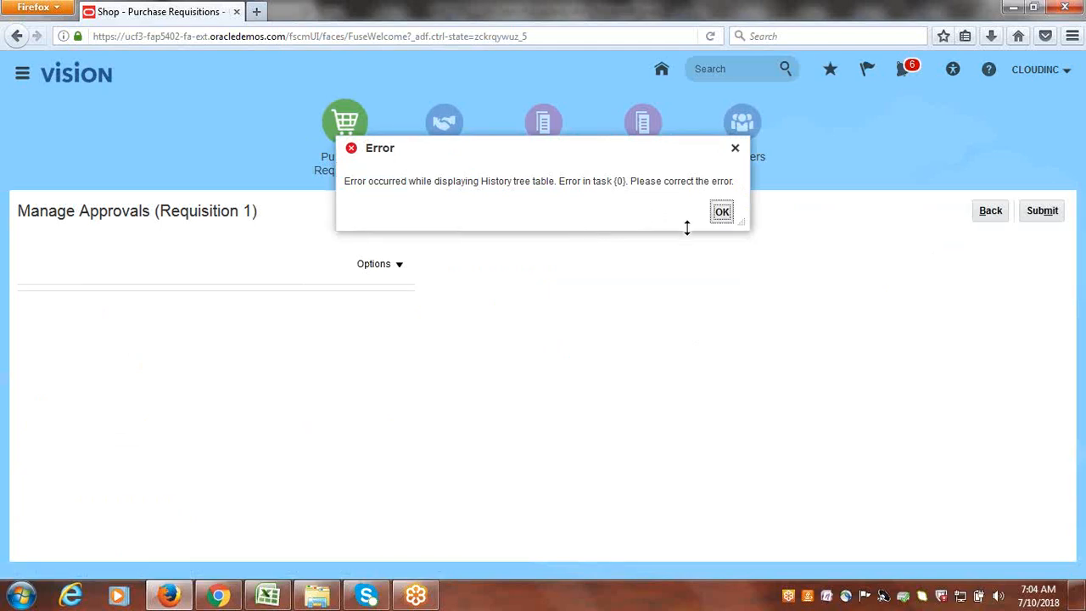
- Dismiss the History tree table error, check approval Options, and go back to Edit Requisition: 1
click(723, 217)
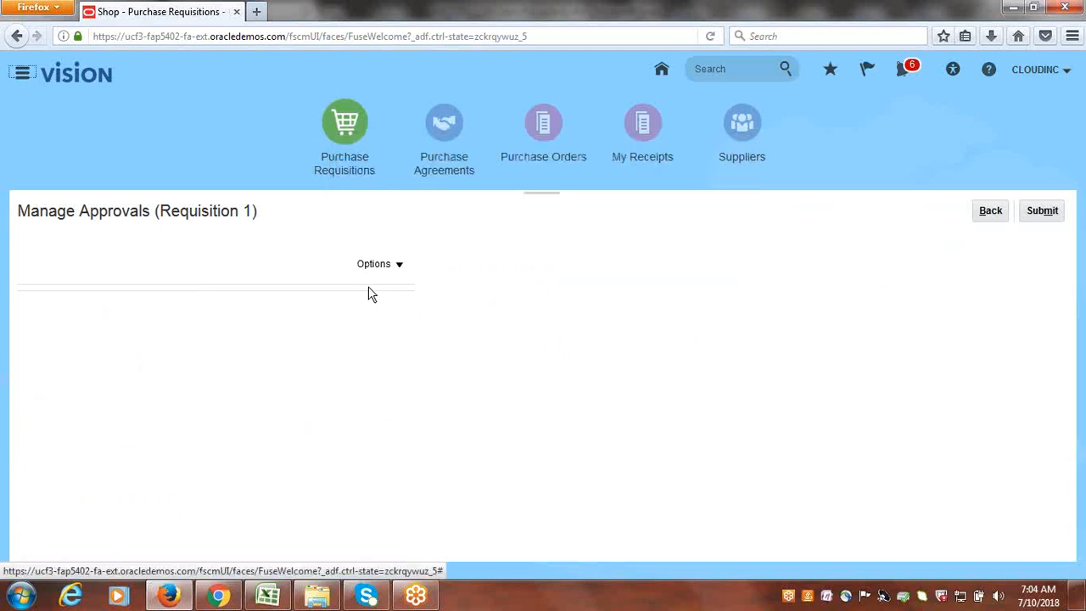
click(398, 270)
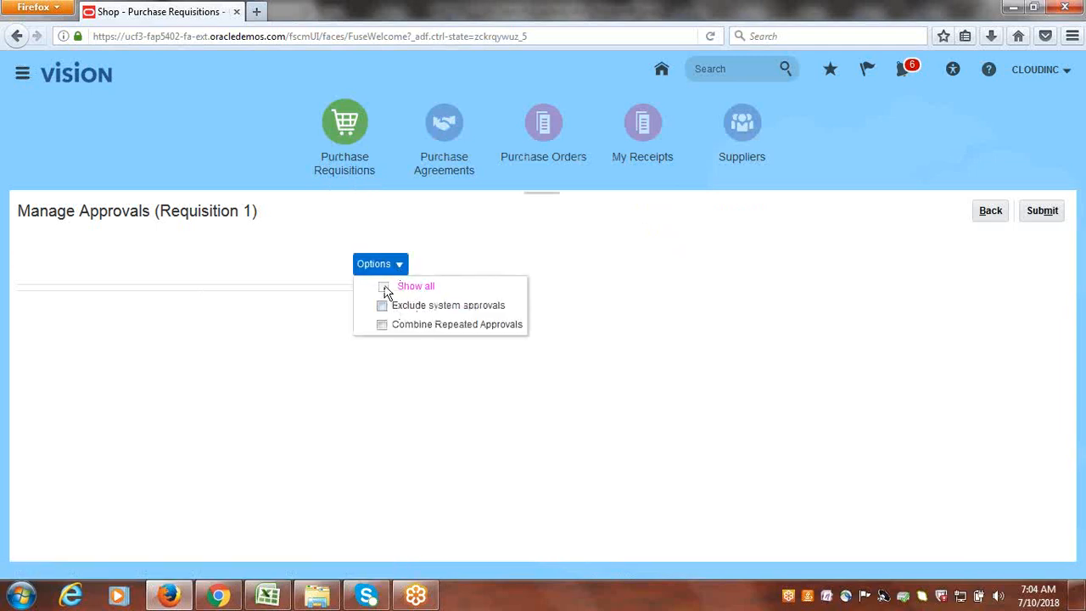
click(984, 214)
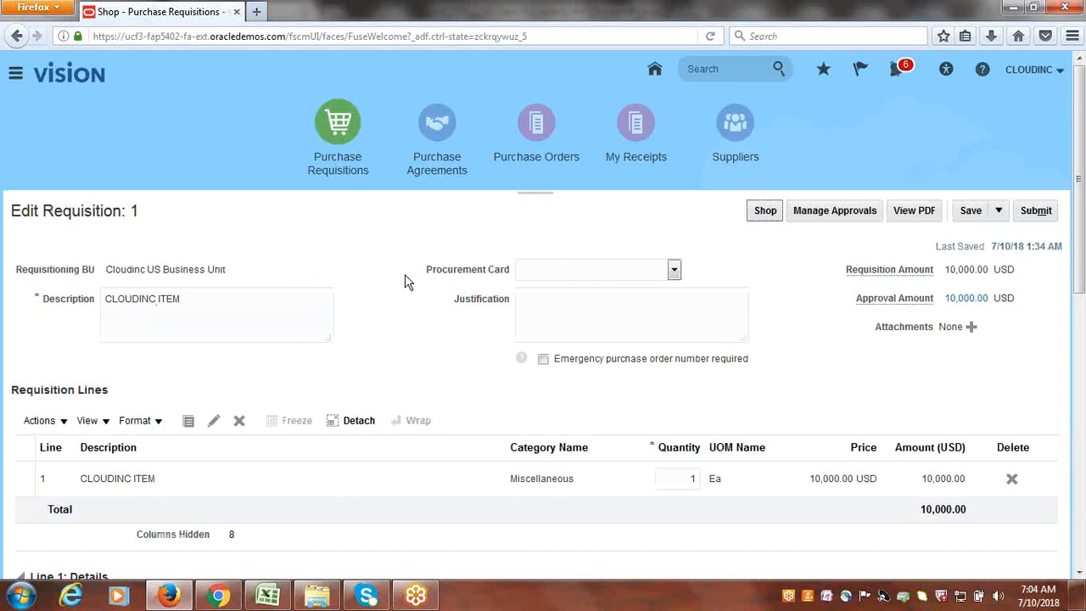
- Submit requisition 1 for approval
click(1039, 213)
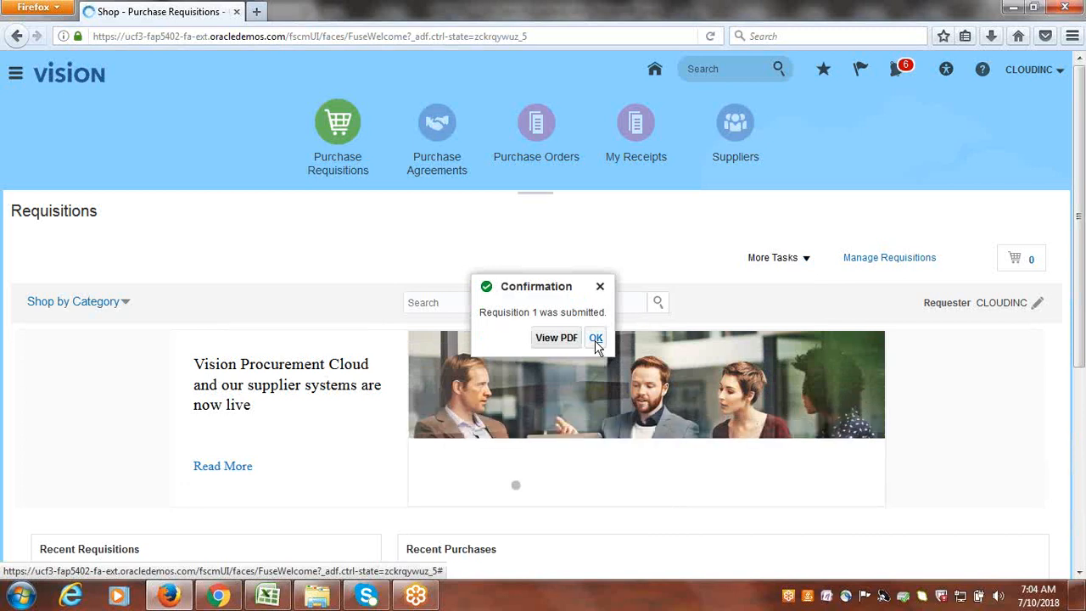
- Dismiss the submission notice, search Manage Requisitions for requisition 1, and confirm it shows Rejected
click(595, 340)
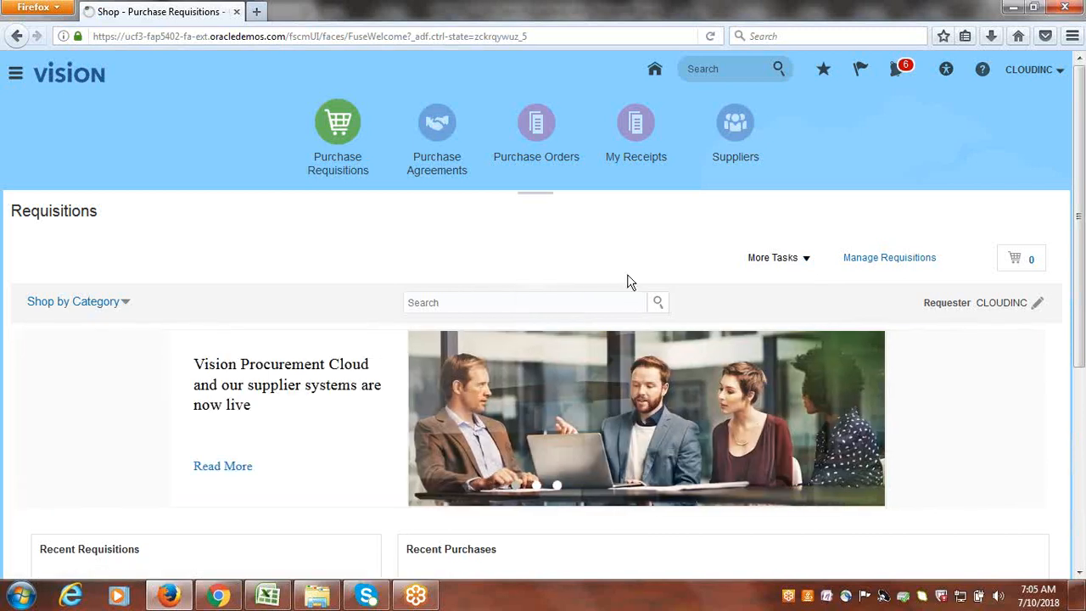
click(911, 262)
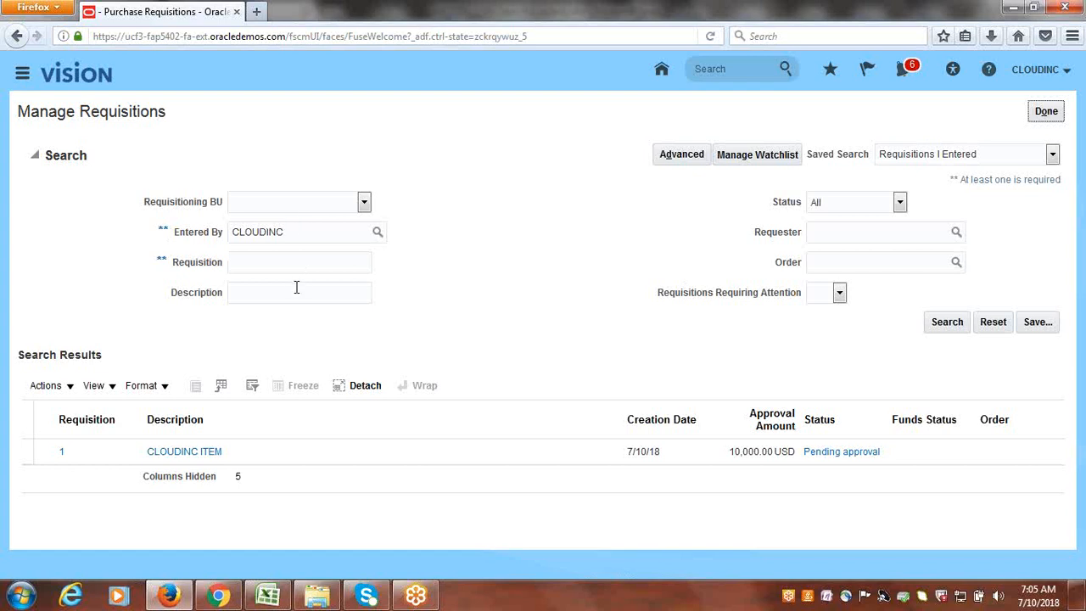
click(279, 262)
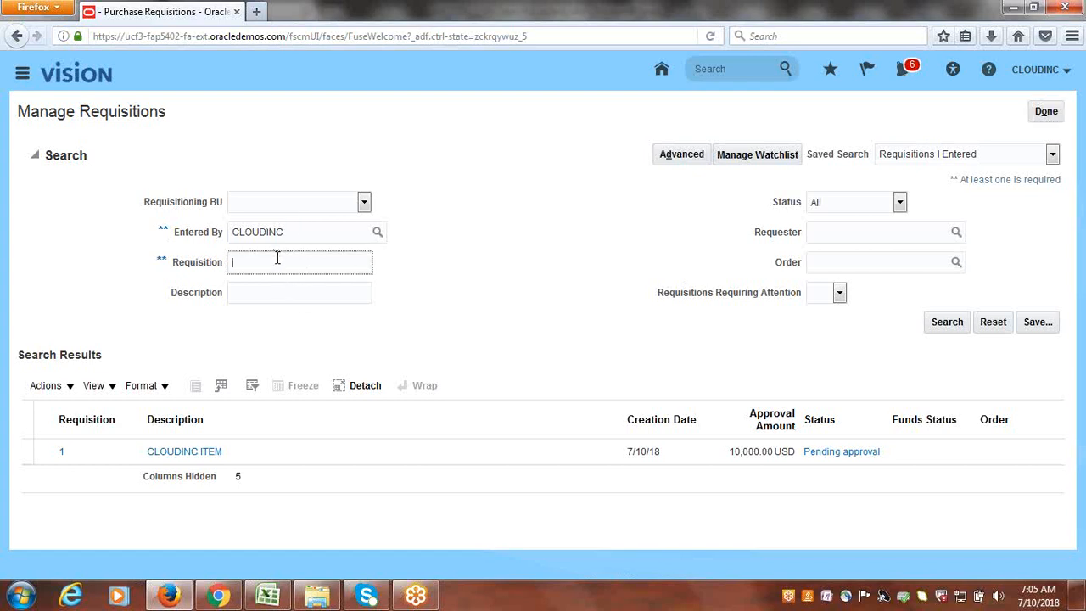
text(1)
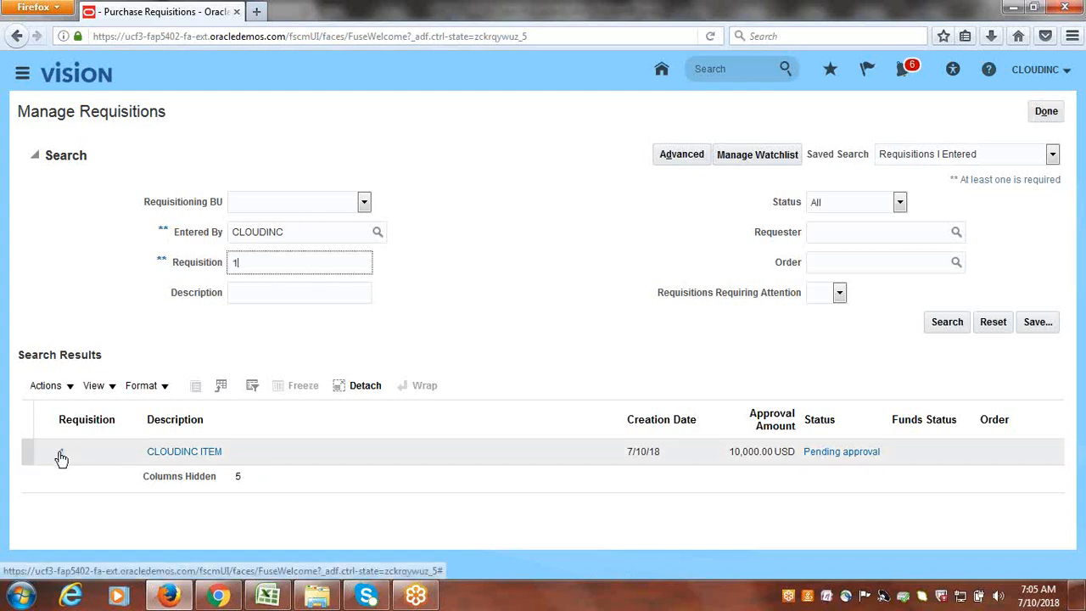
click(947, 322)
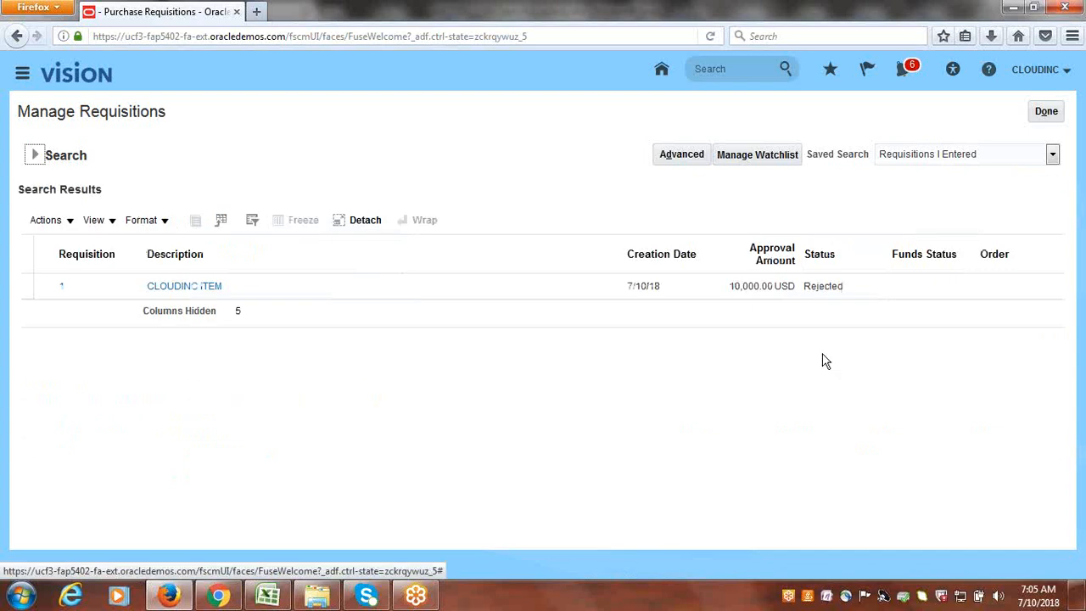
click(841, 286)
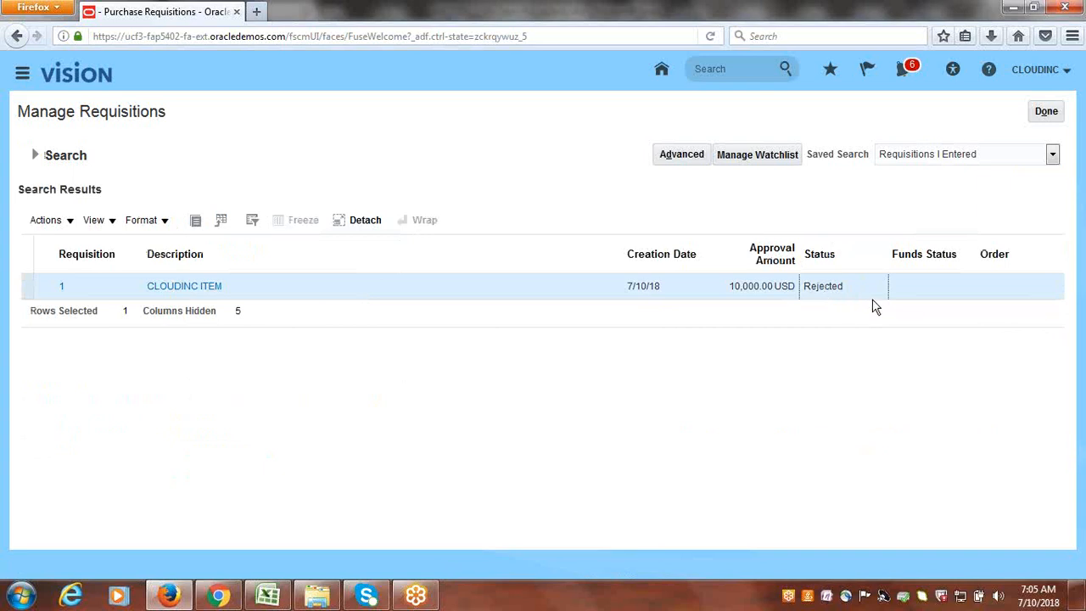
click(1053, 113)
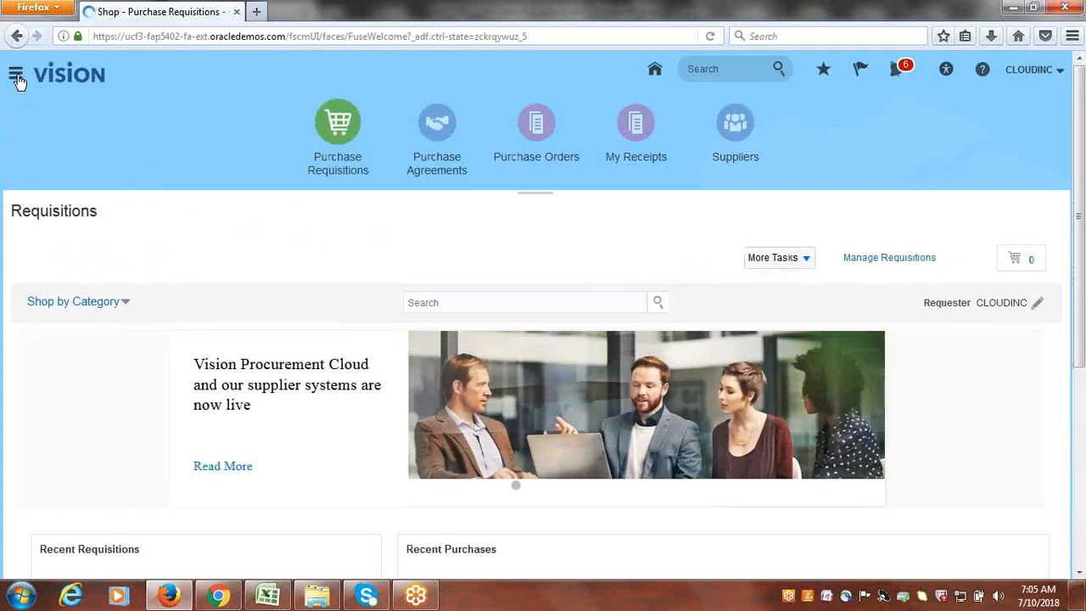
- Go to Setup and Maintenance and open Manage Implementation Projects from the Tasks panel
click(1031, 71)
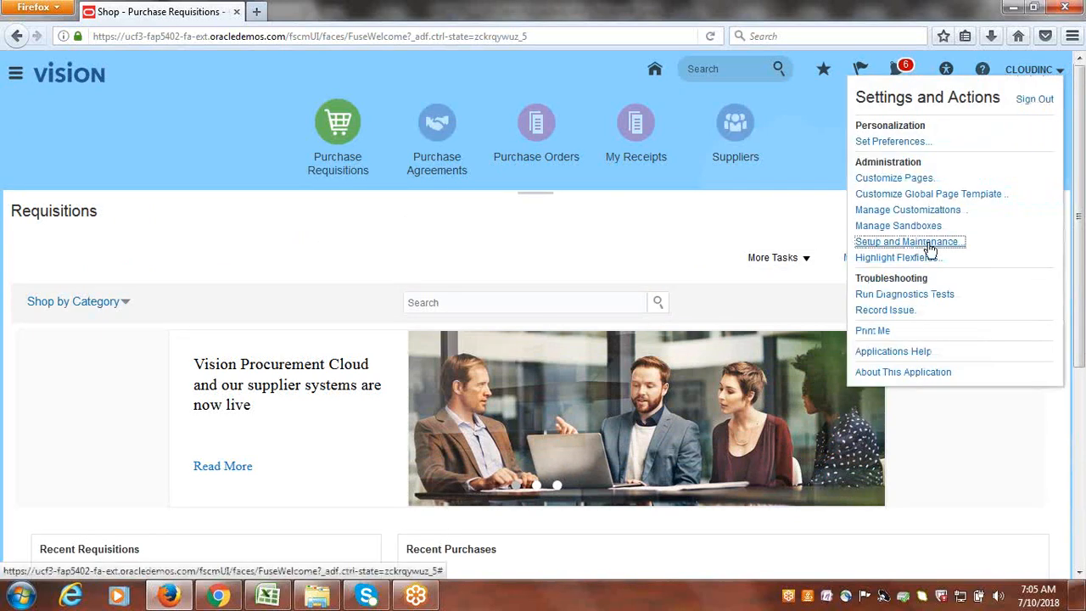
click(865, 243)
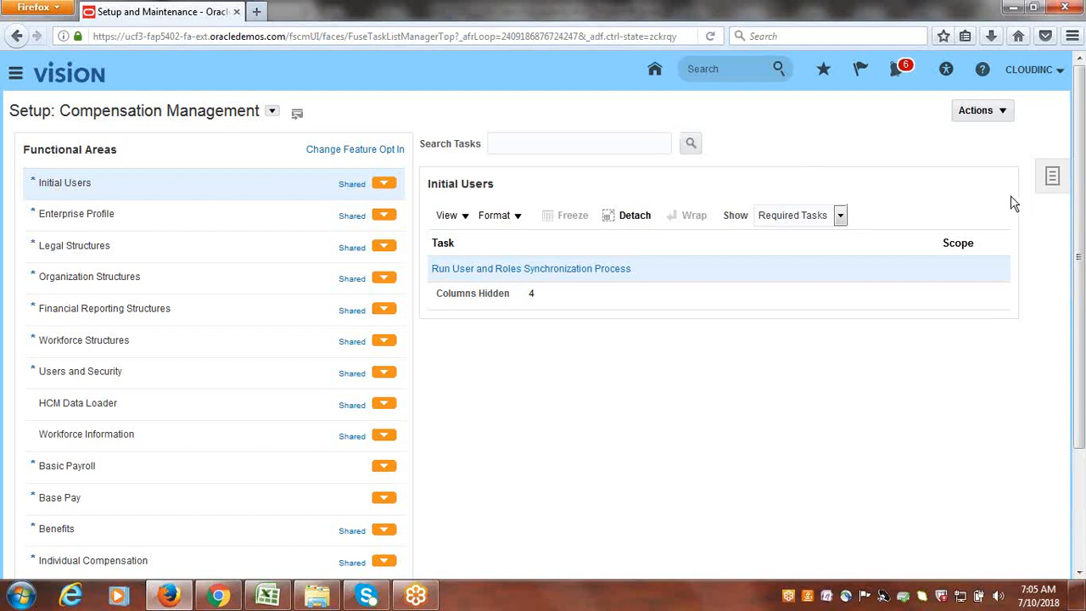
click(1053, 179)
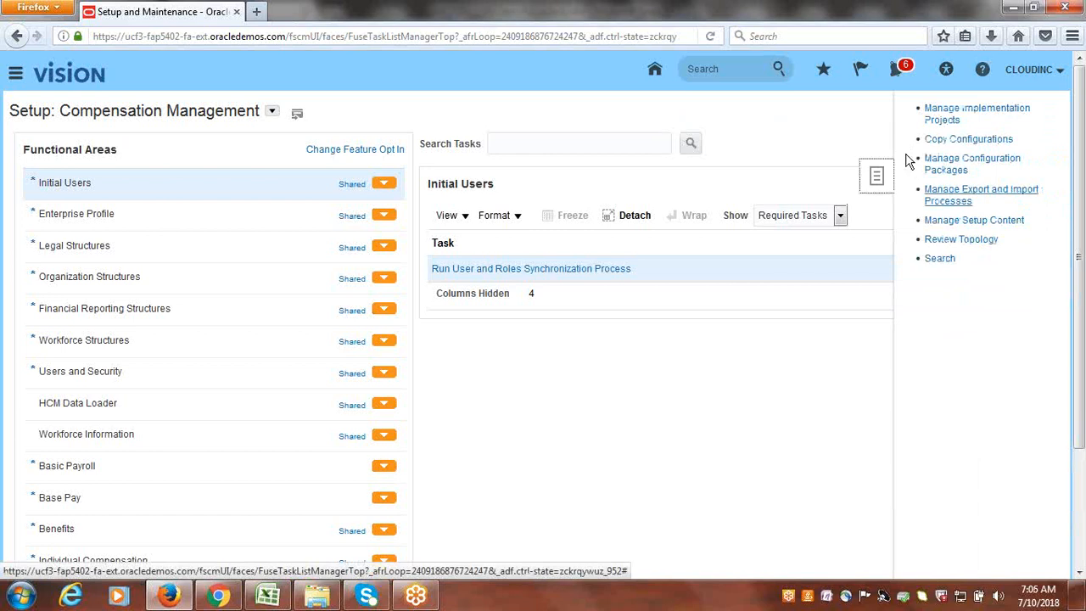
click(968, 120)
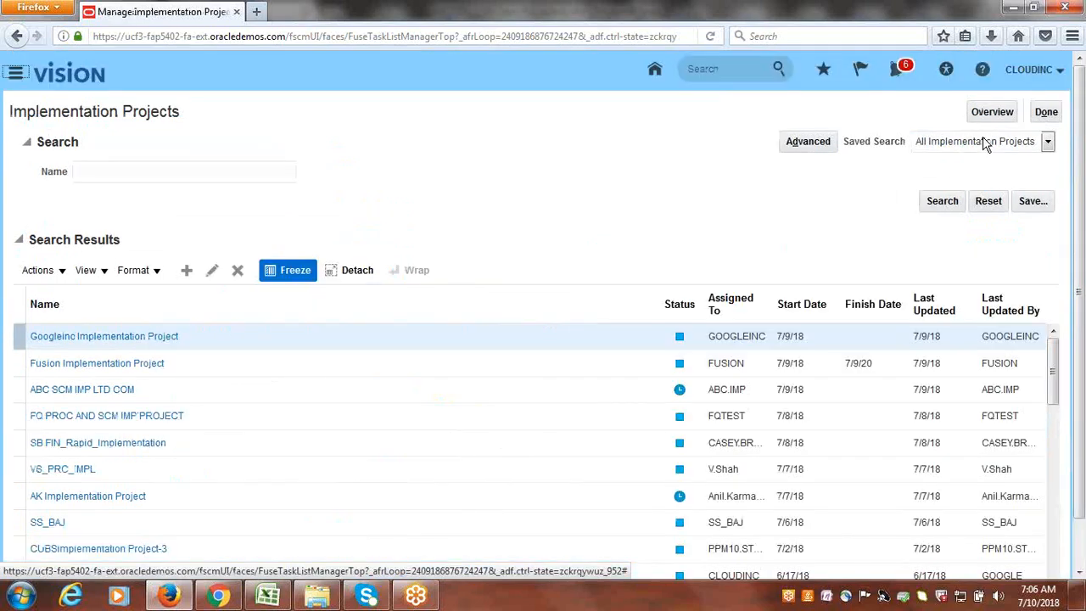
- Open the Cloudinc Implementation Project, filter its tasks on Approvals, and launch Manage Requisition Approvals
click(989, 115)
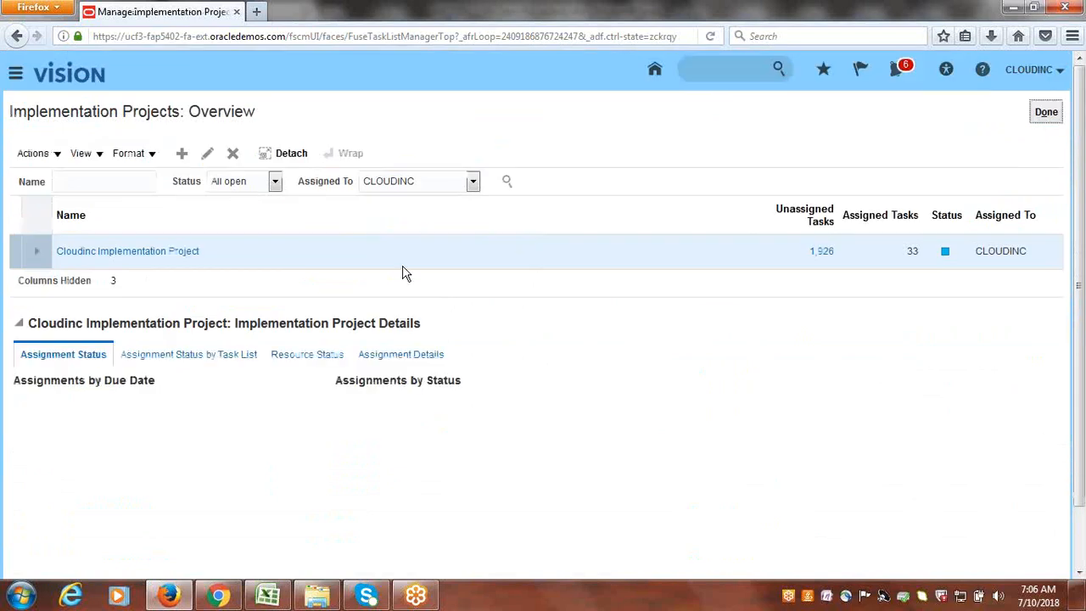
click(86, 257)
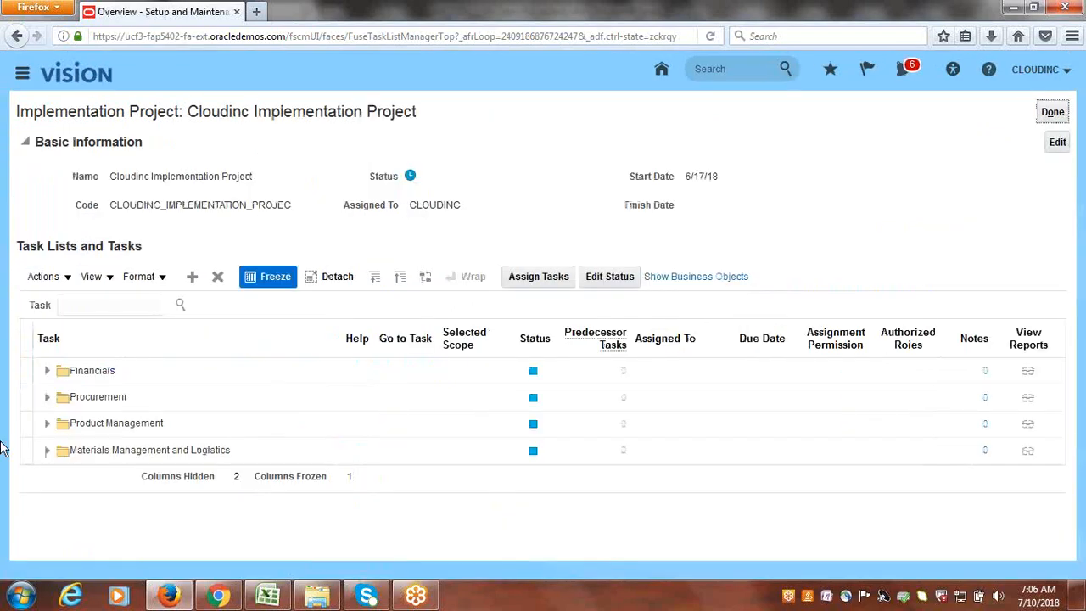
click(114, 307)
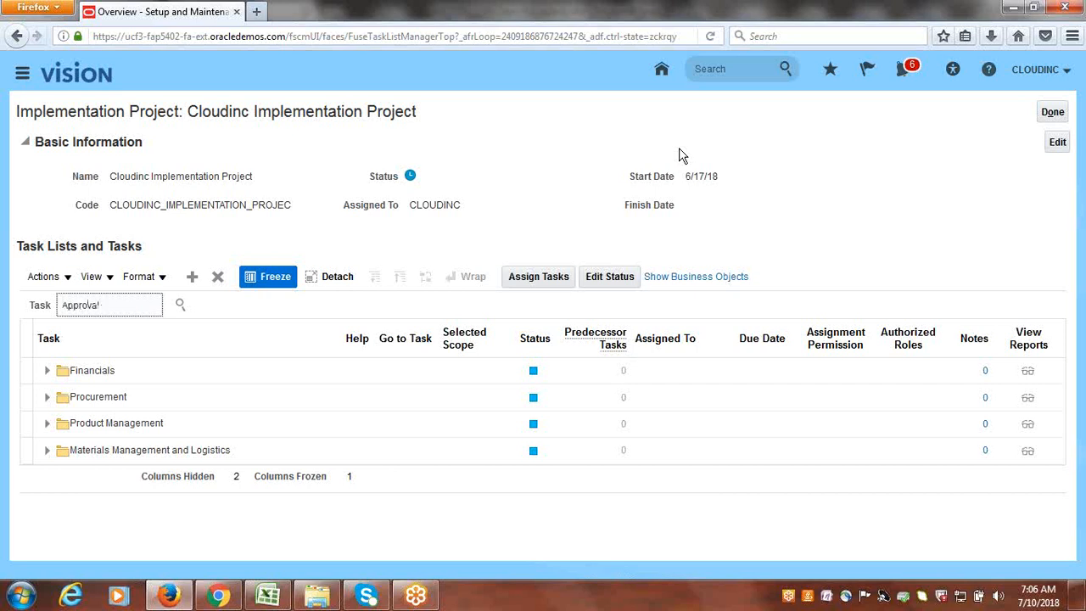
key(Return)
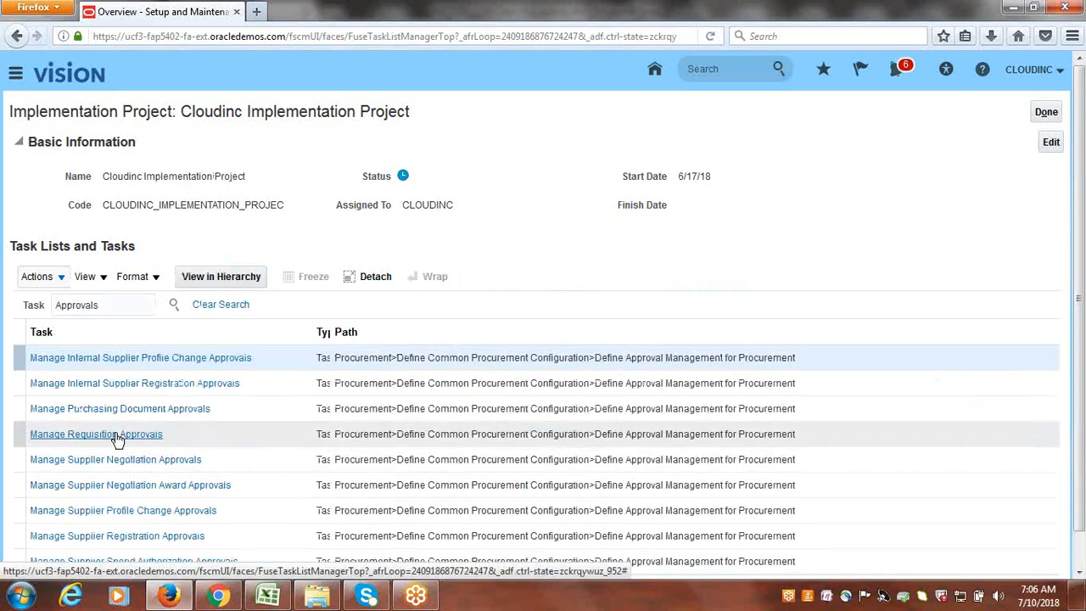
click(84, 434)
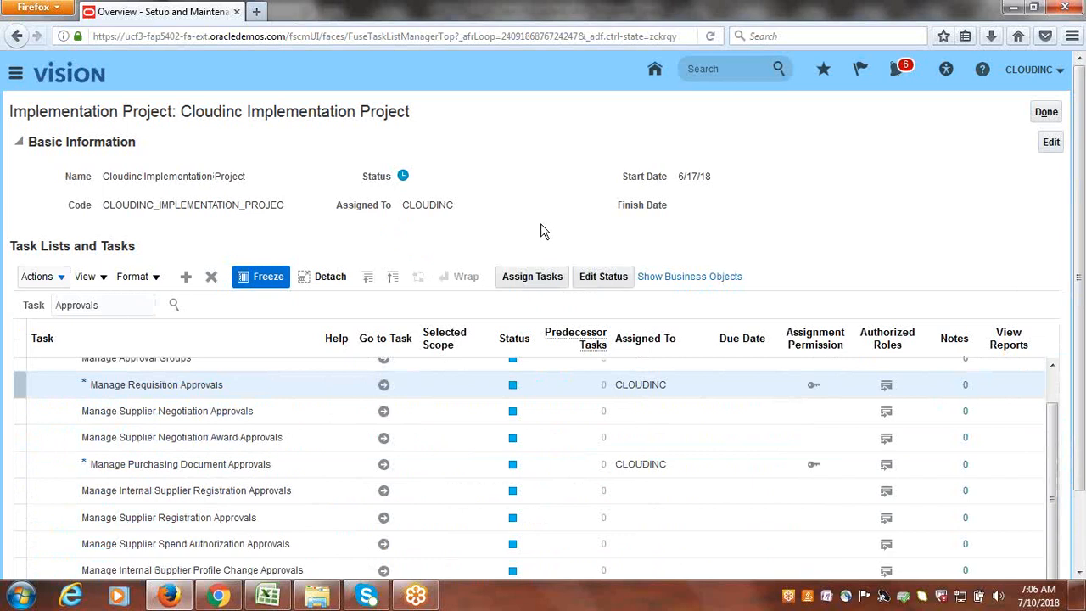
click(384, 385)
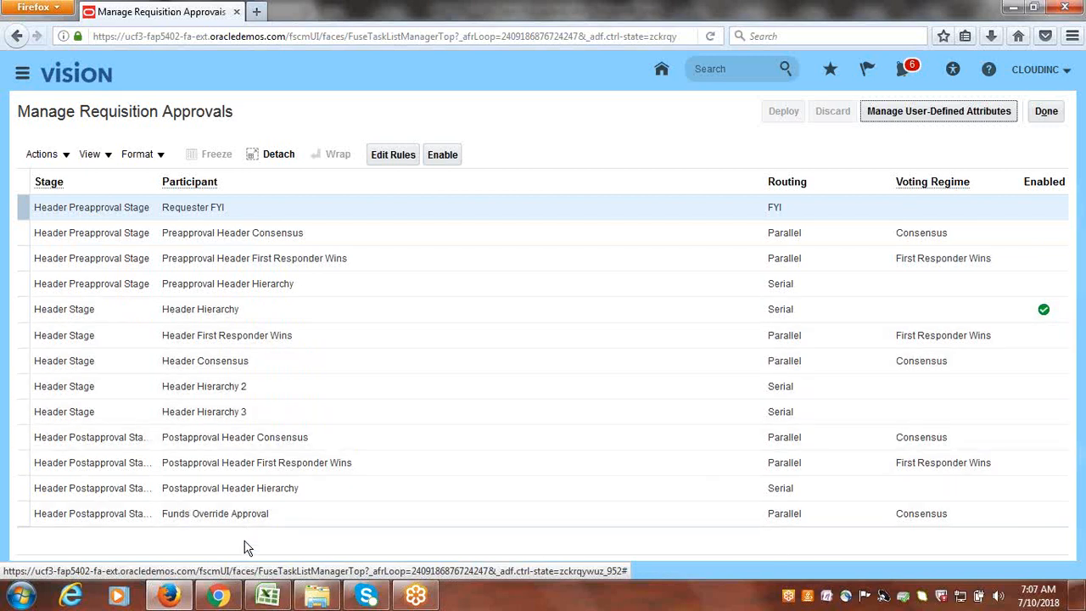
- Look over the Postapproval Header Consensus rules, then disable the Header Hierarchy participant
click(236, 437)
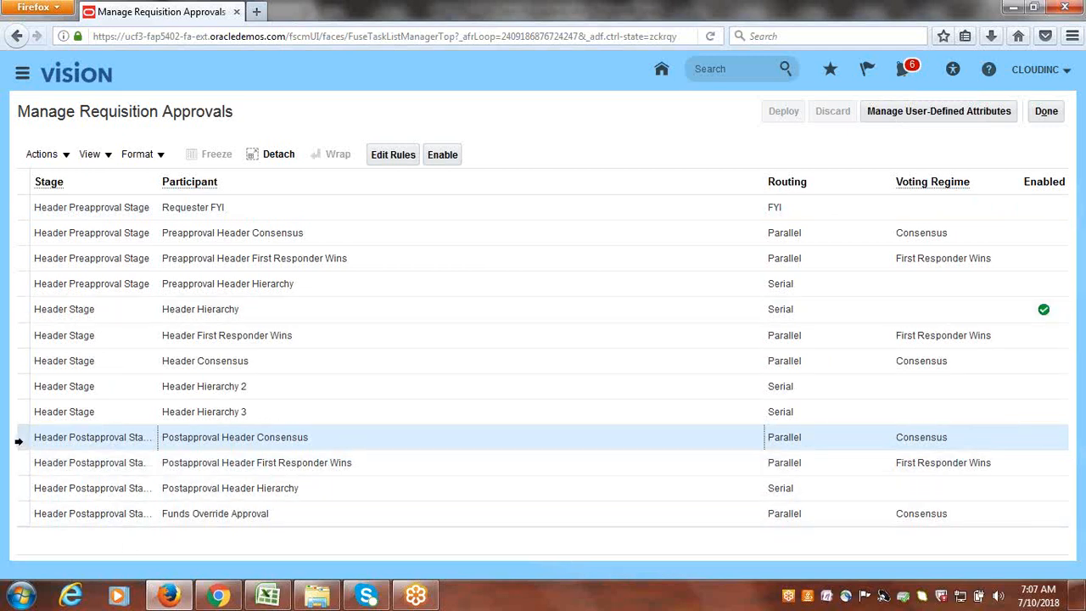
click(393, 156)
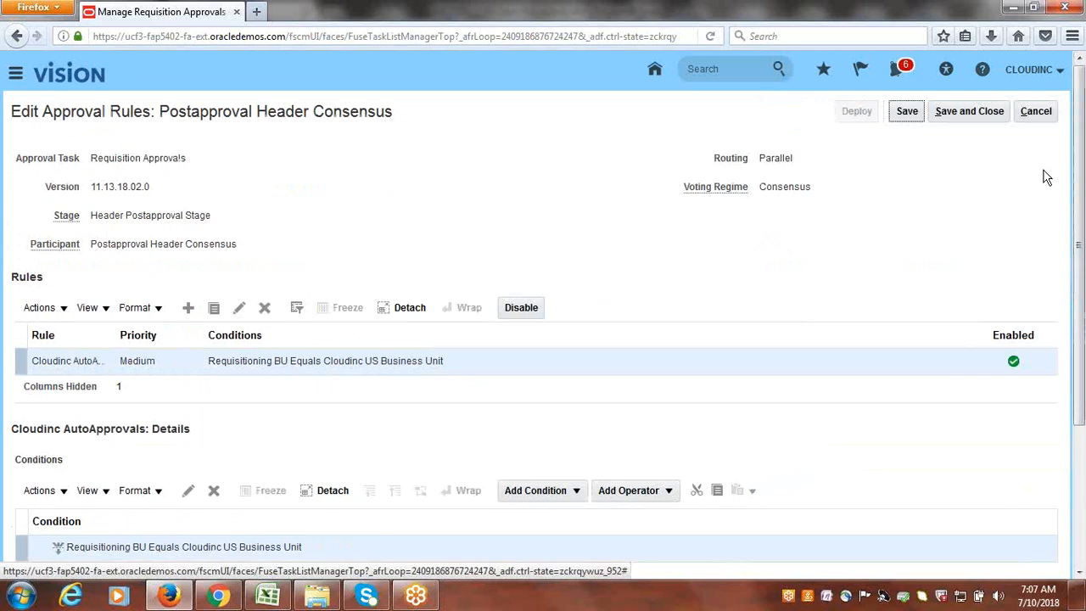
click(1042, 116)
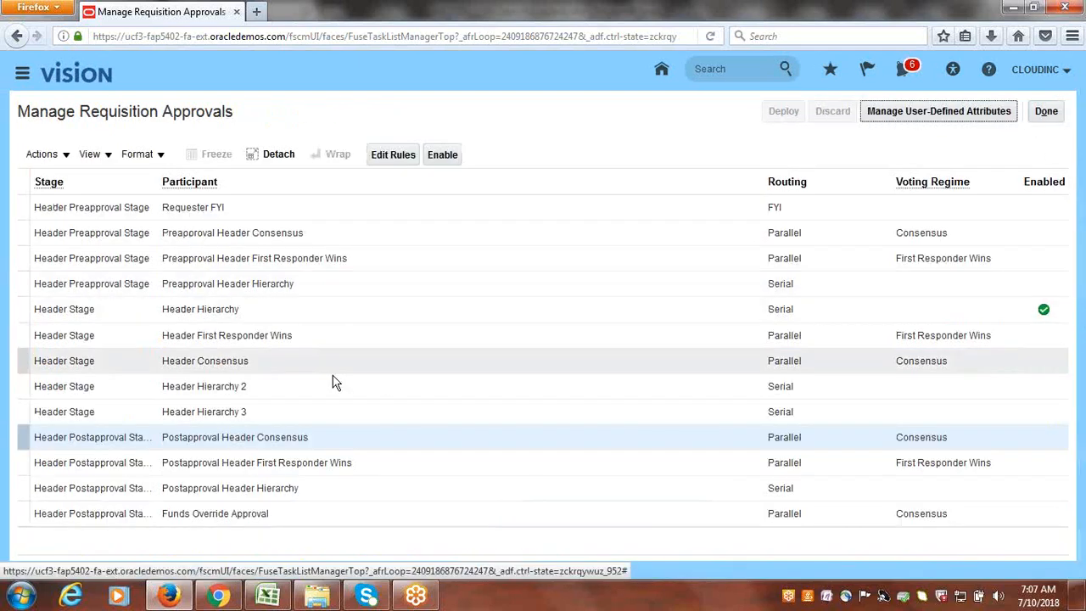
click(18, 311)
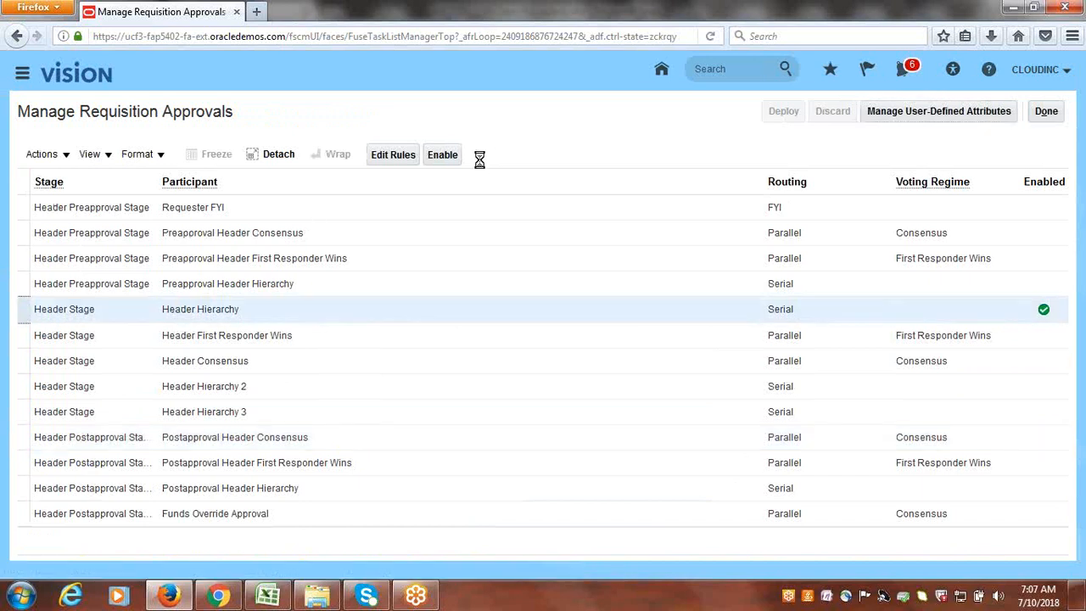
click(448, 157)
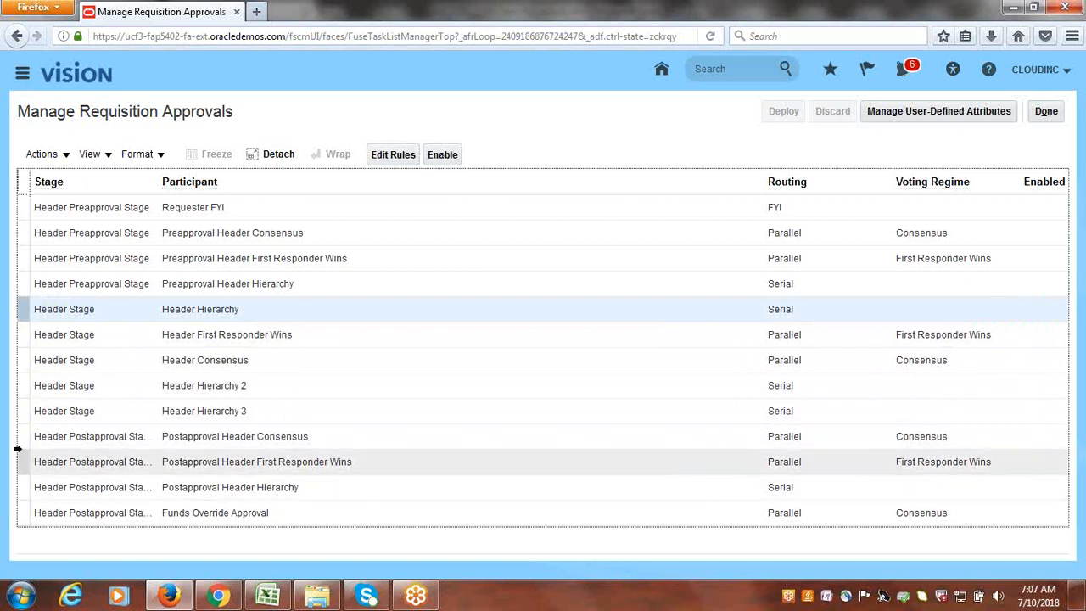
- Enable Postapproval Header Consensus and save its rules
click(17, 439)
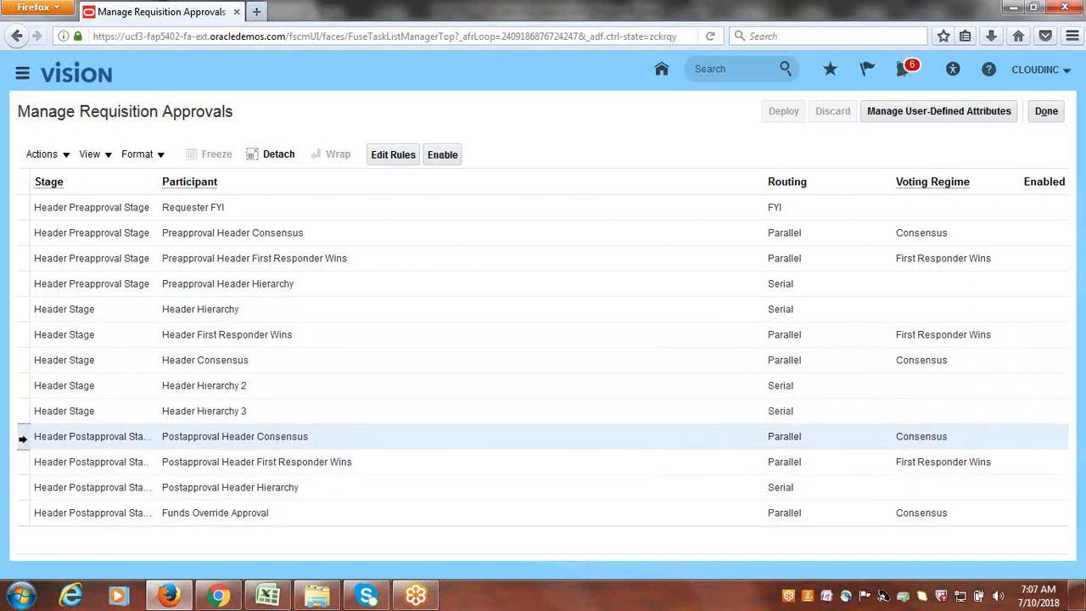
click(440, 155)
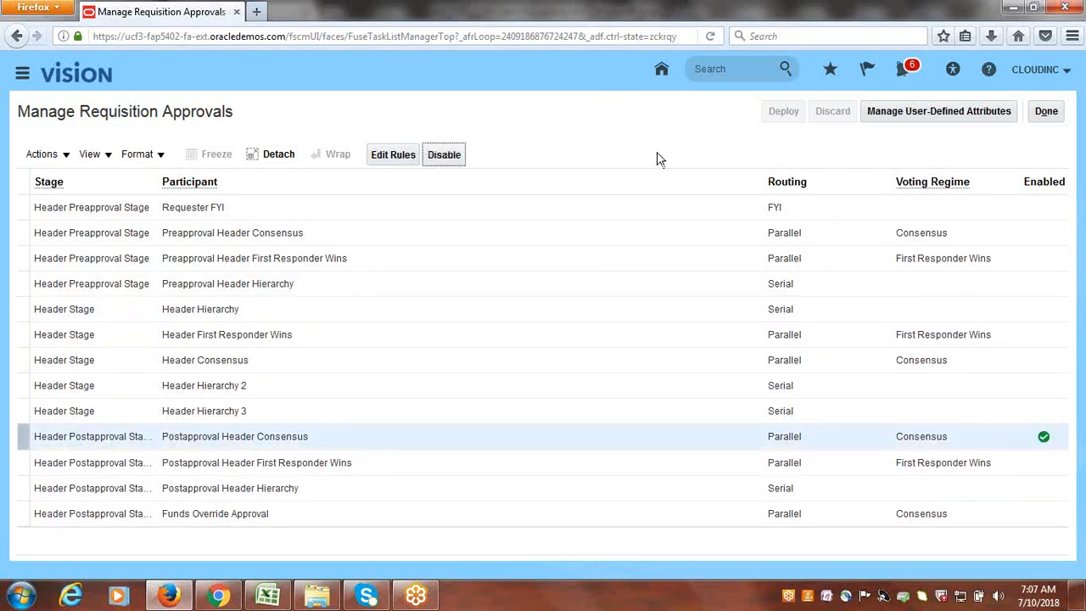
click(379, 161)
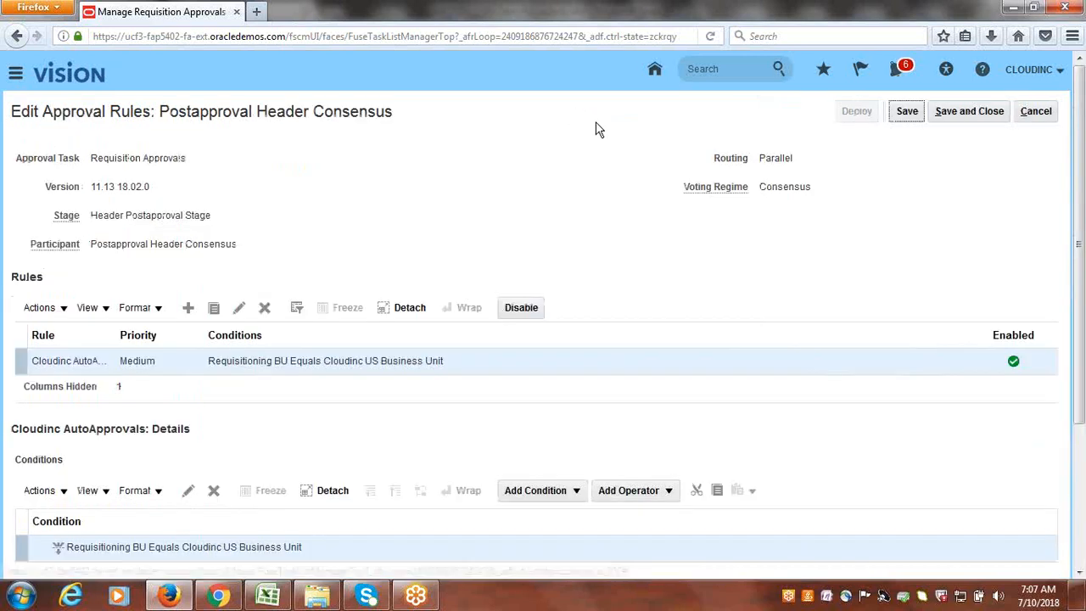
scroll(488, 253, down, 4)
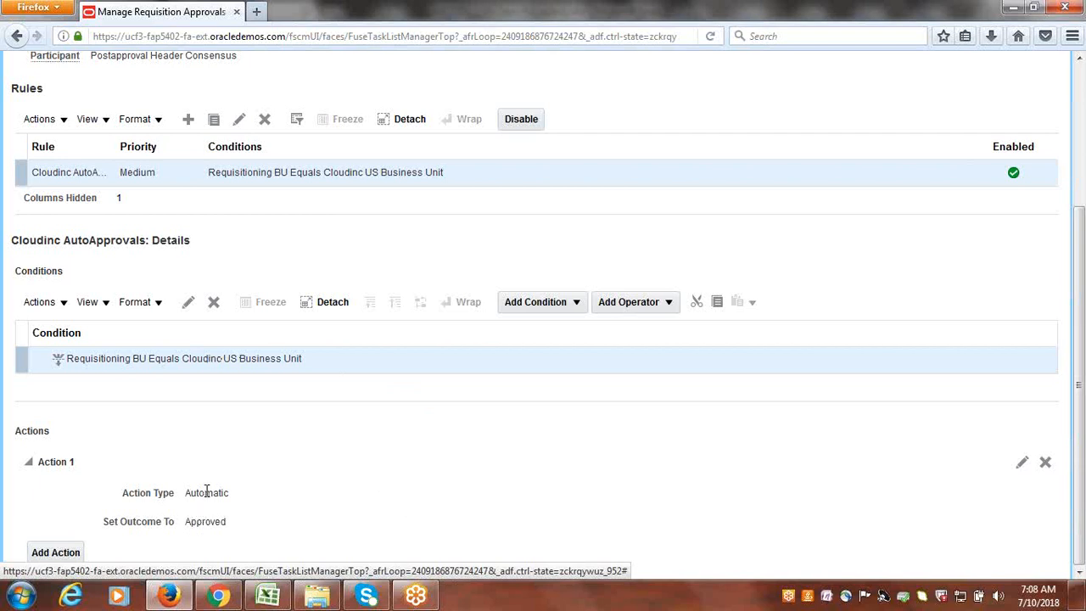
scroll(419, 405, up, 3)
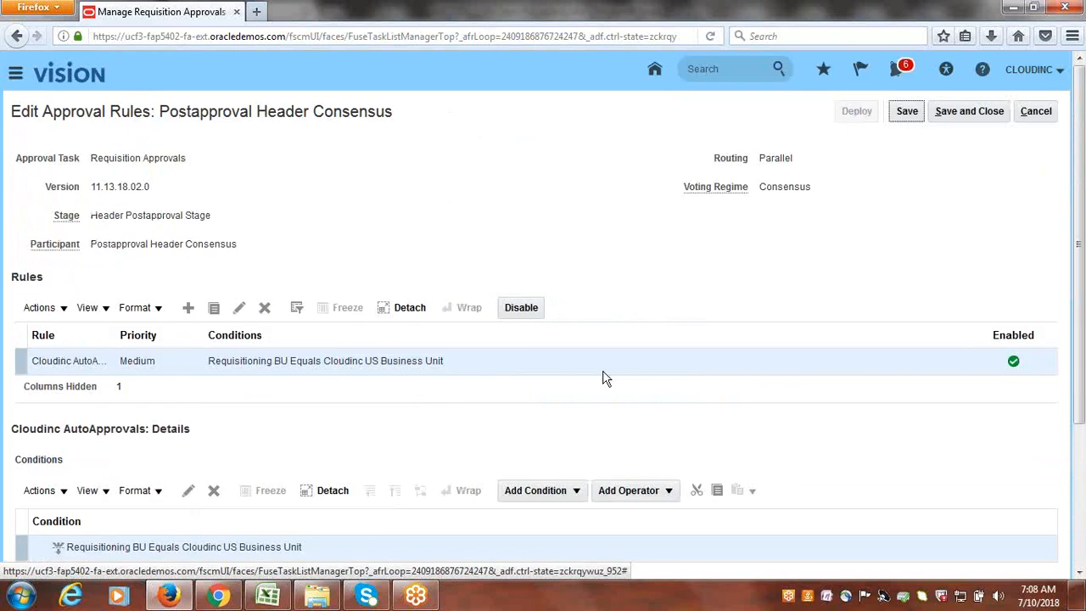
click(970, 112)
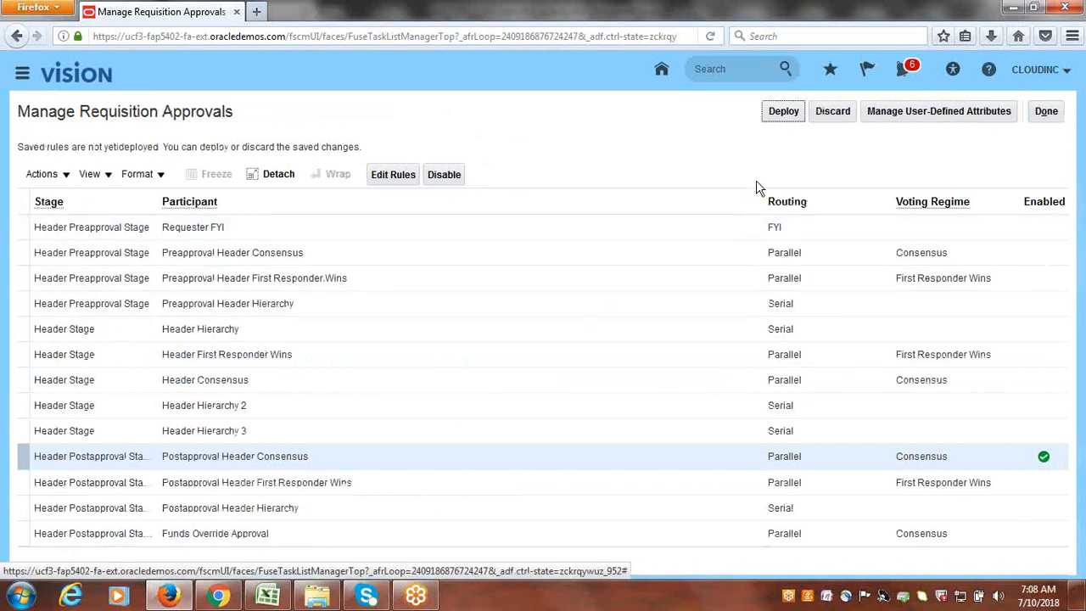
- Deploy the approval changes and close the Manage Requisition Approvals task
click(783, 115)
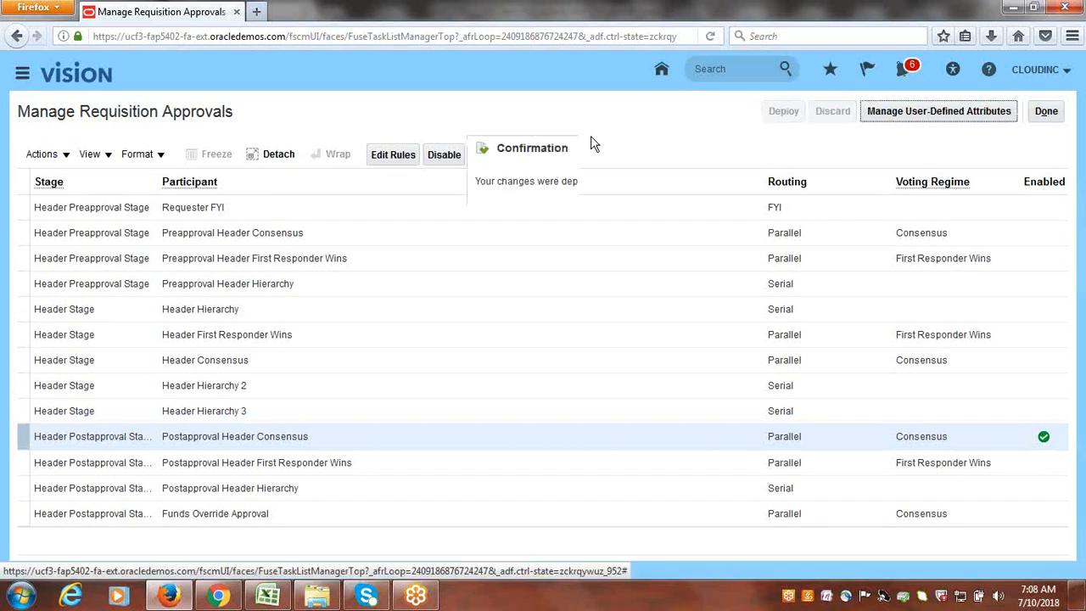
click(591, 214)
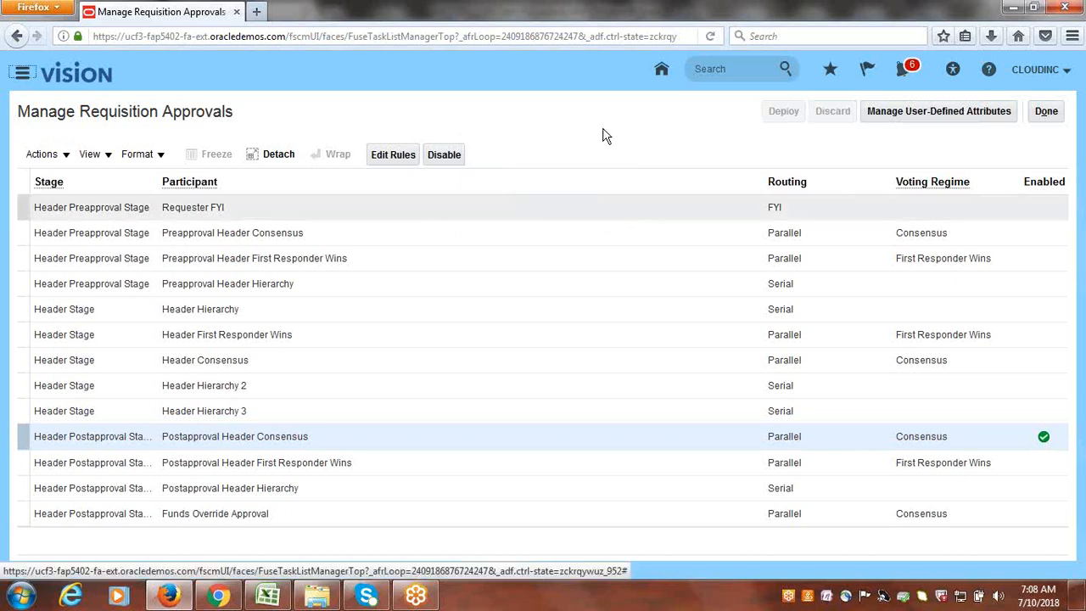
click(1049, 110)
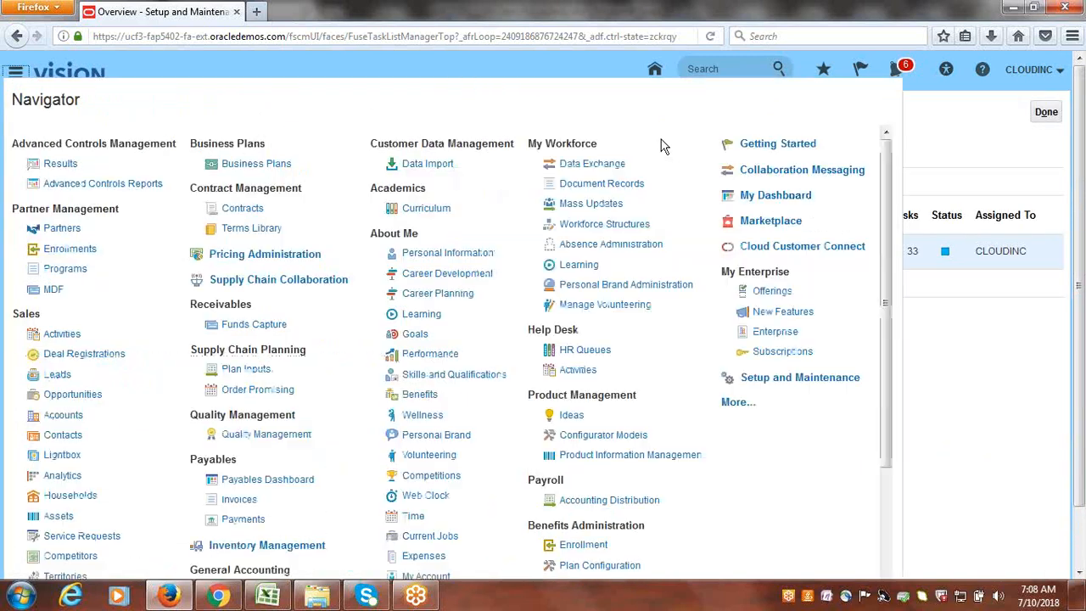
- Go to Purchase Requisitions and start a new line via More Tasks > Enter Requisition Line
drag(889, 242, 914, 389)
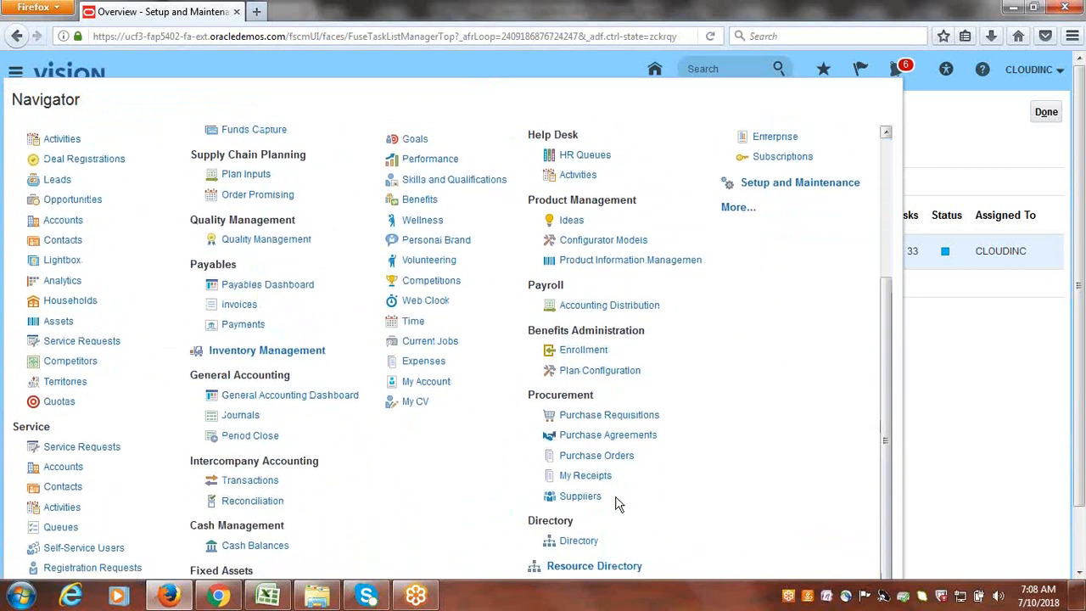
click(602, 421)
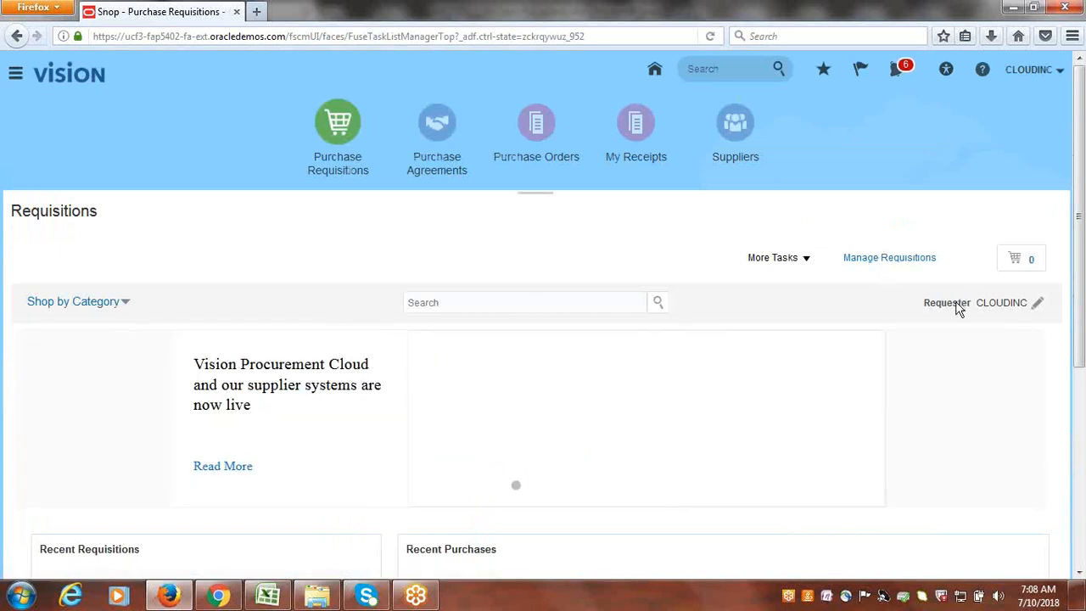
click(806, 266)
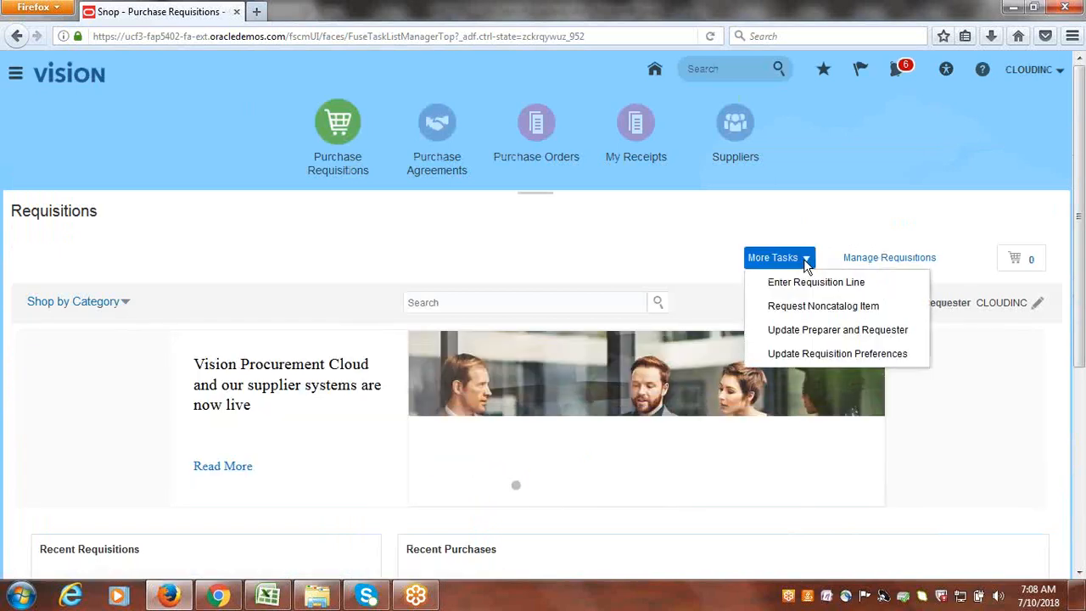
click(838, 284)
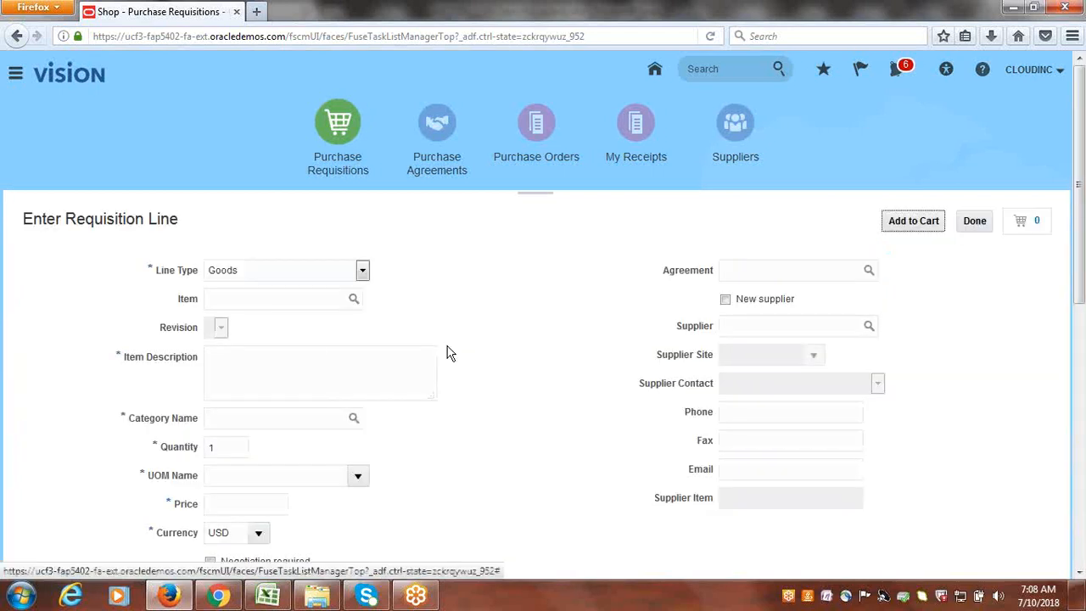
- Search items for CLOUDINC and set CLOUDINC1001 as the line item
click(283, 297)
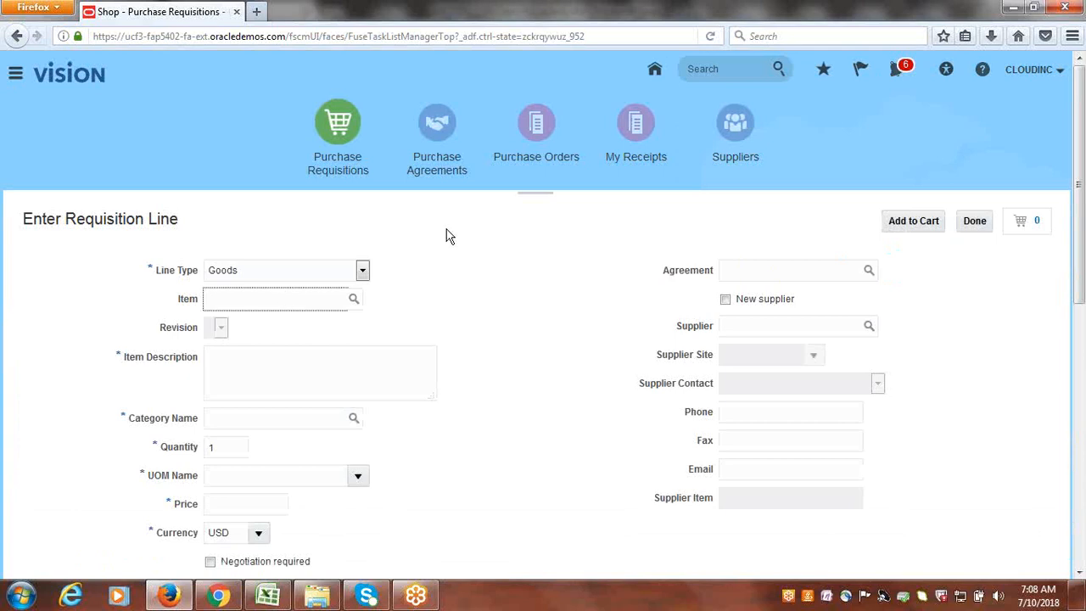
click(356, 302)
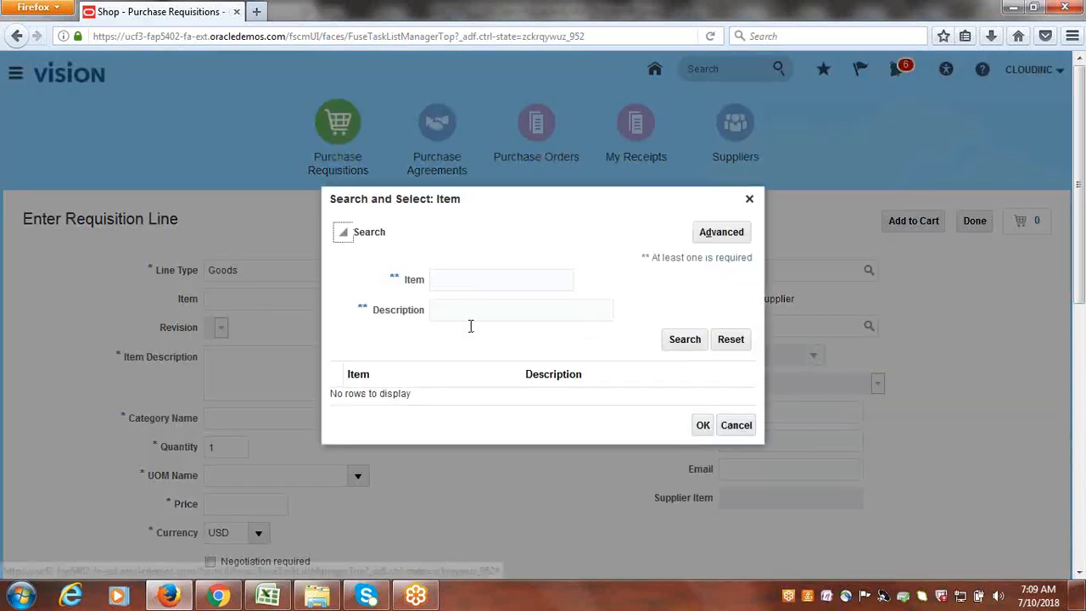
click(485, 282)
text(CLOUDINC)
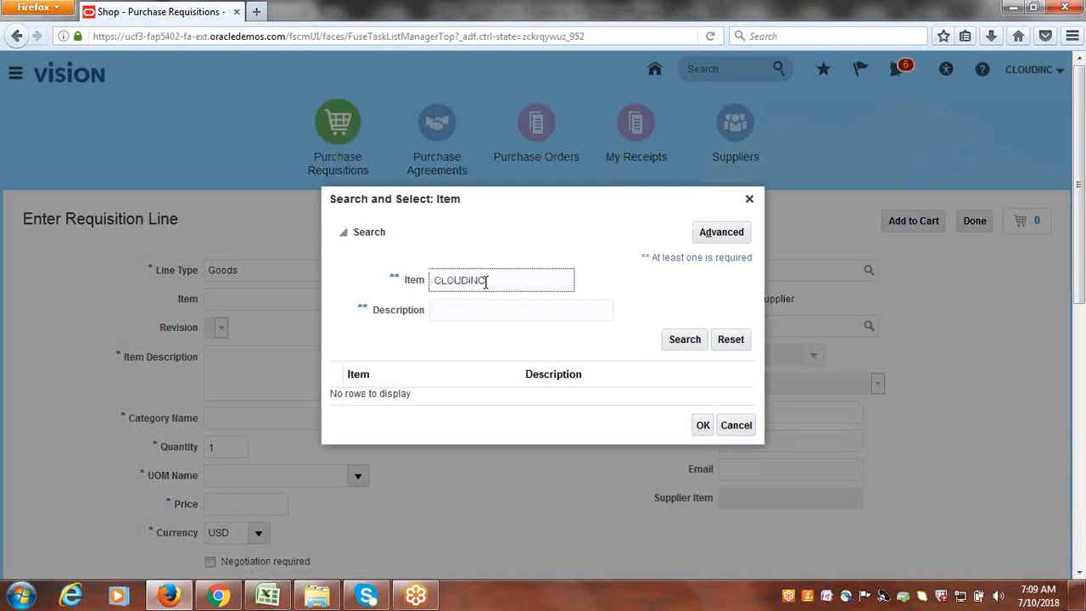
click(694, 340)
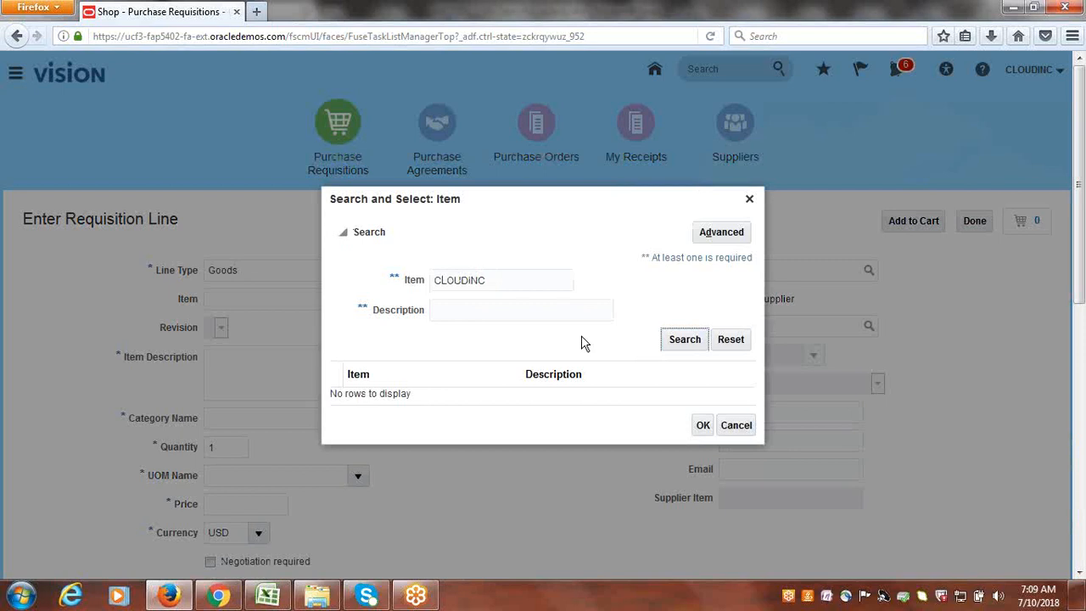
click(469, 399)
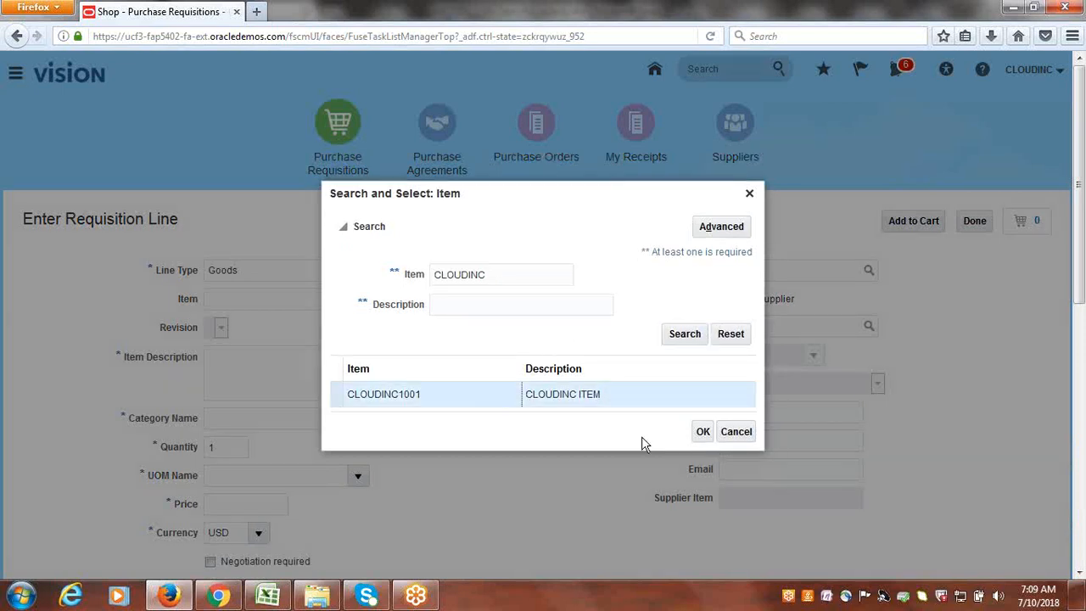
click(702, 433)
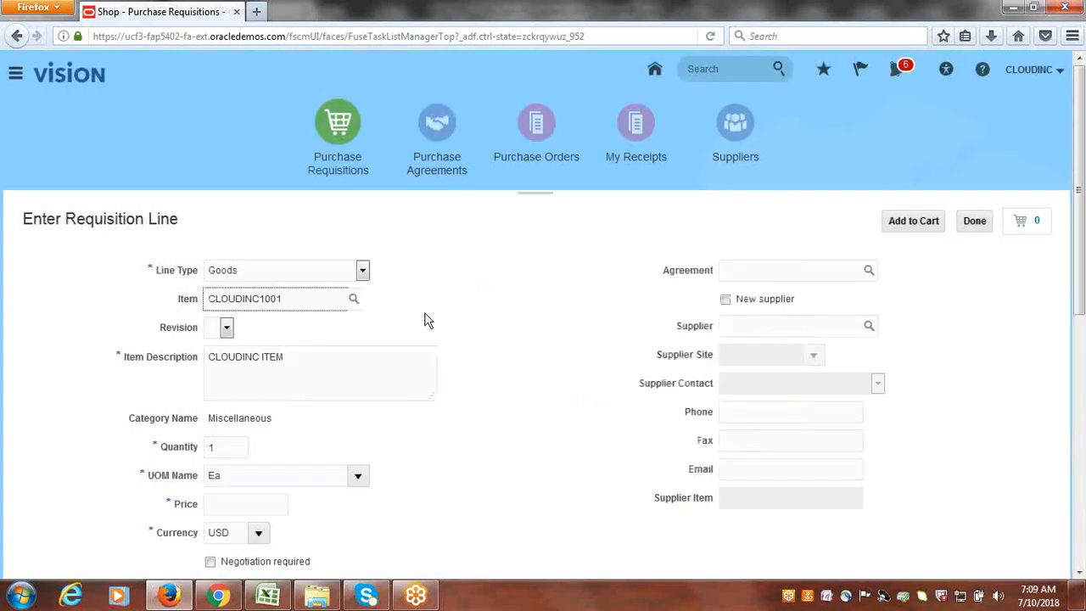
- Enter a price of 5,000.00 USD and tick Negotiated
scroll(535, 323, down, 3)
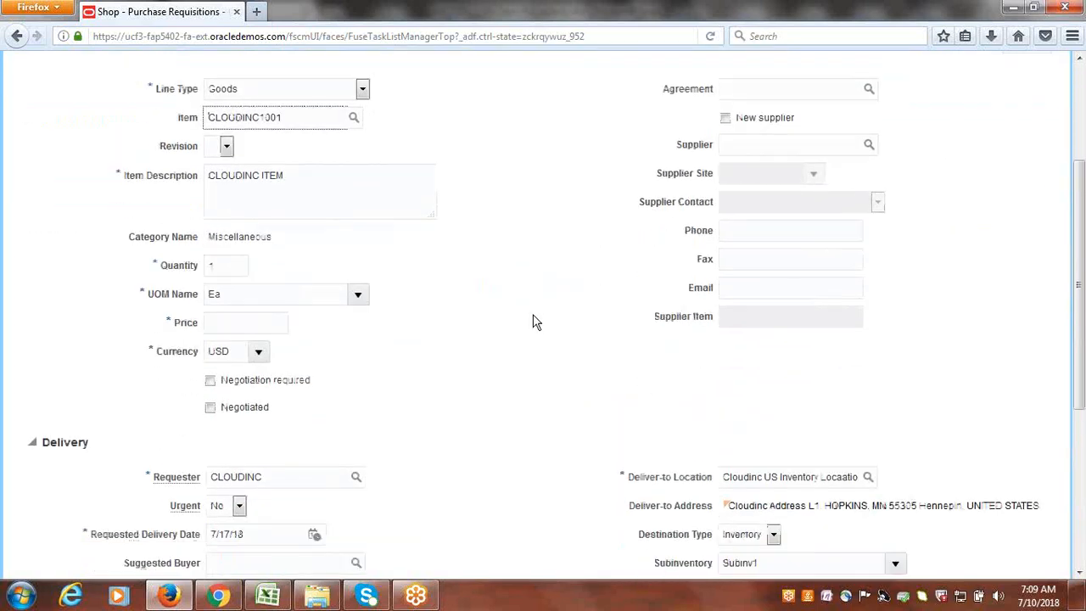
click(242, 323)
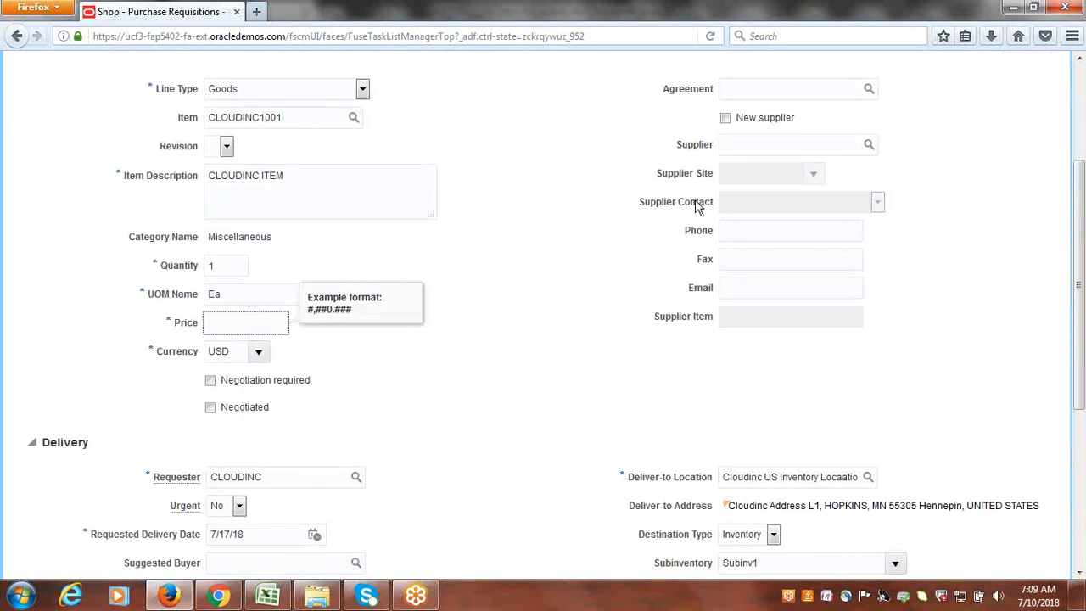
key(Tab)
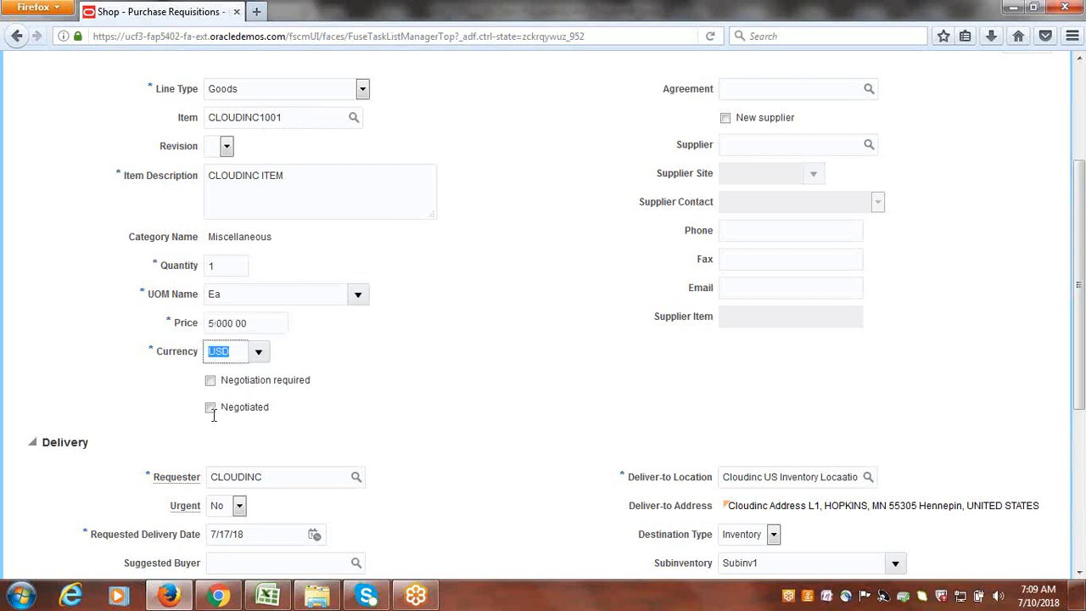
scroll(467, 382, up, 1)
scroll(381, 408, down, 3)
click(211, 226)
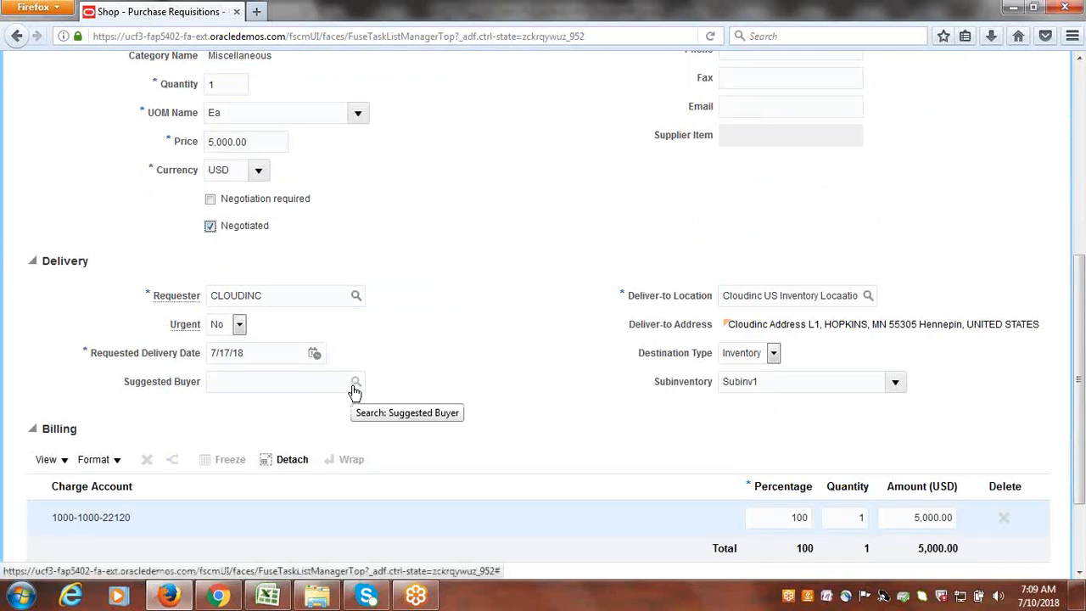
- Search buyers for CLOUDINC and select it as the suggested buyer
click(355, 386)
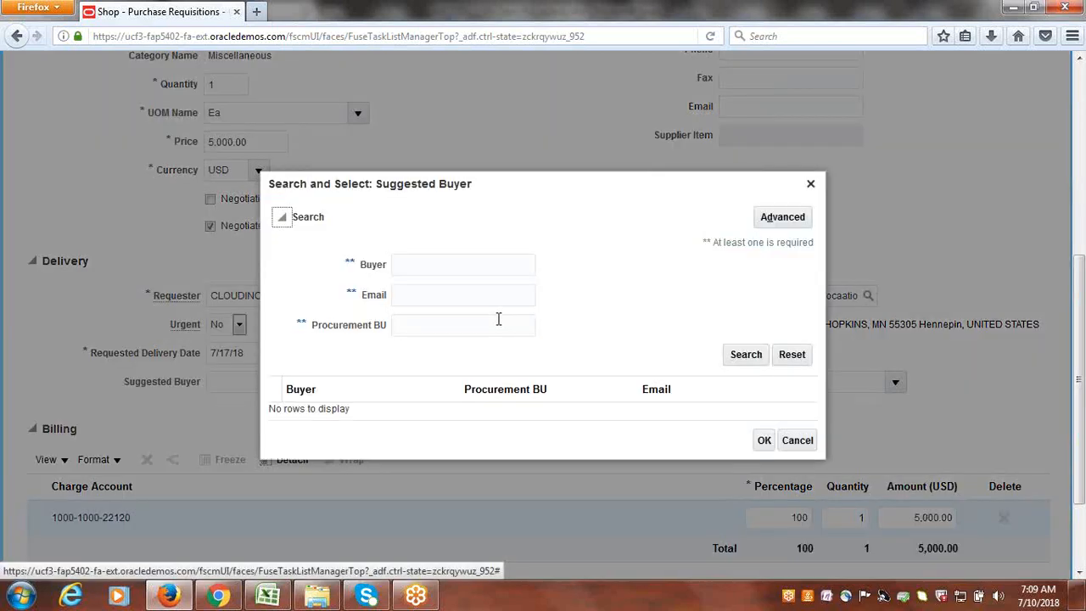
click(456, 264)
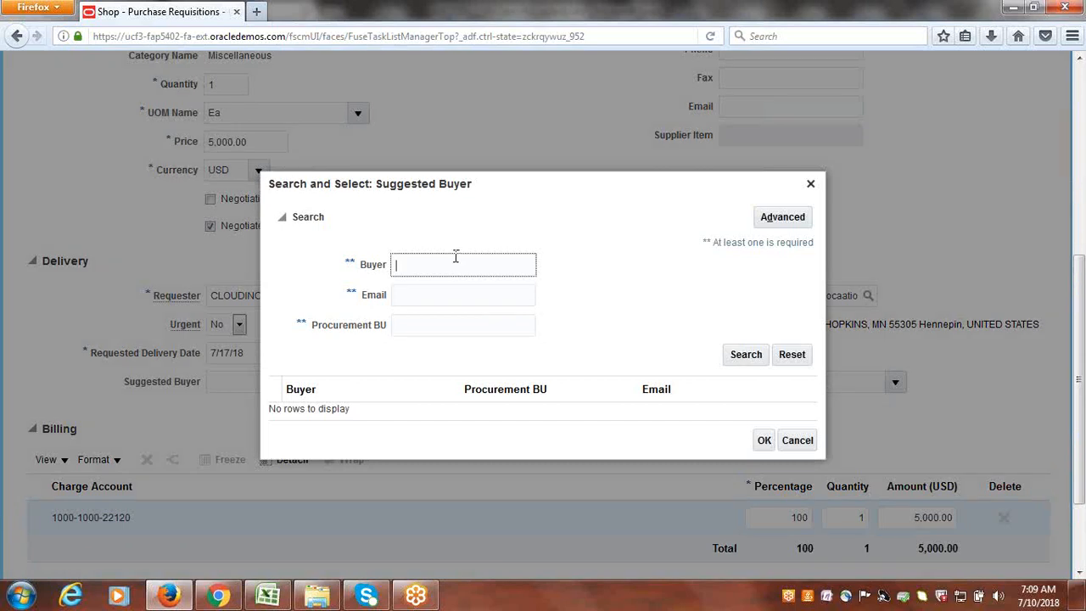
text(CLOUDINC)
click(726, 356)
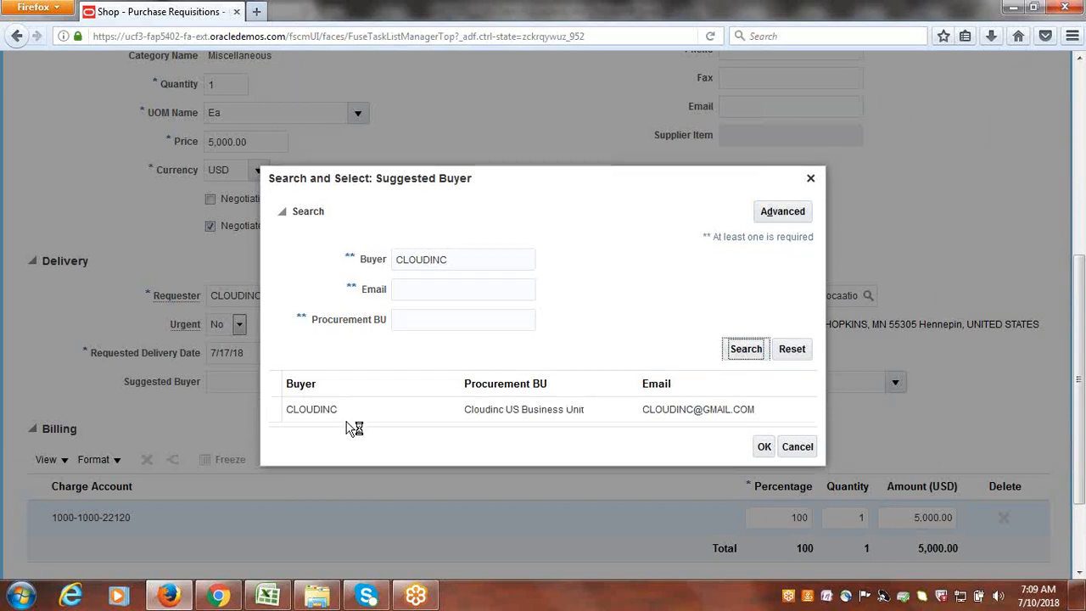
click(336, 412)
click(764, 448)
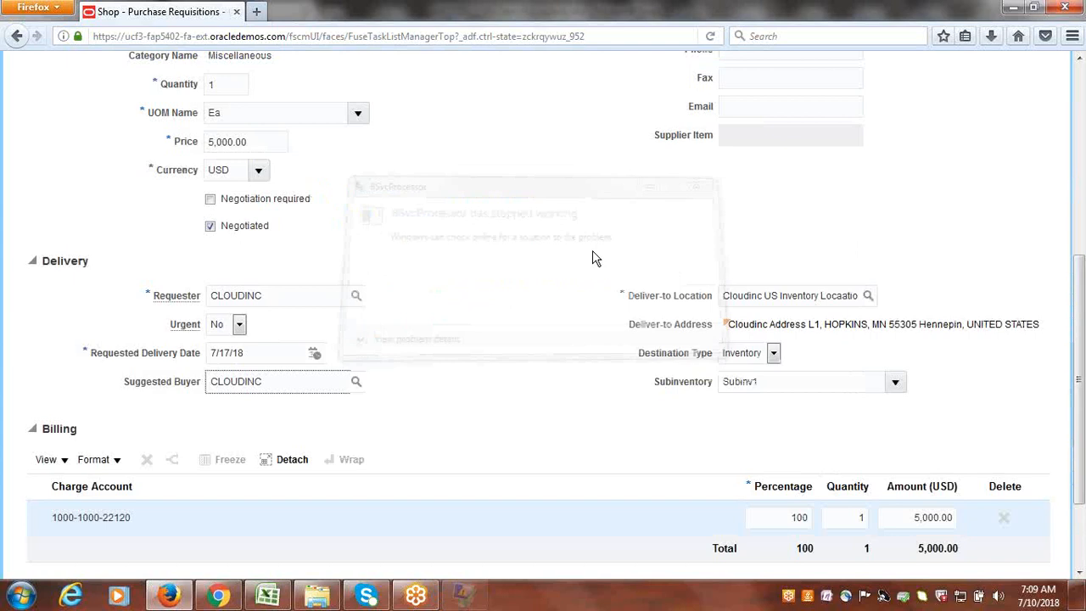
scroll(849, 247, up, 3)
scroll(909, 505, down, 4)
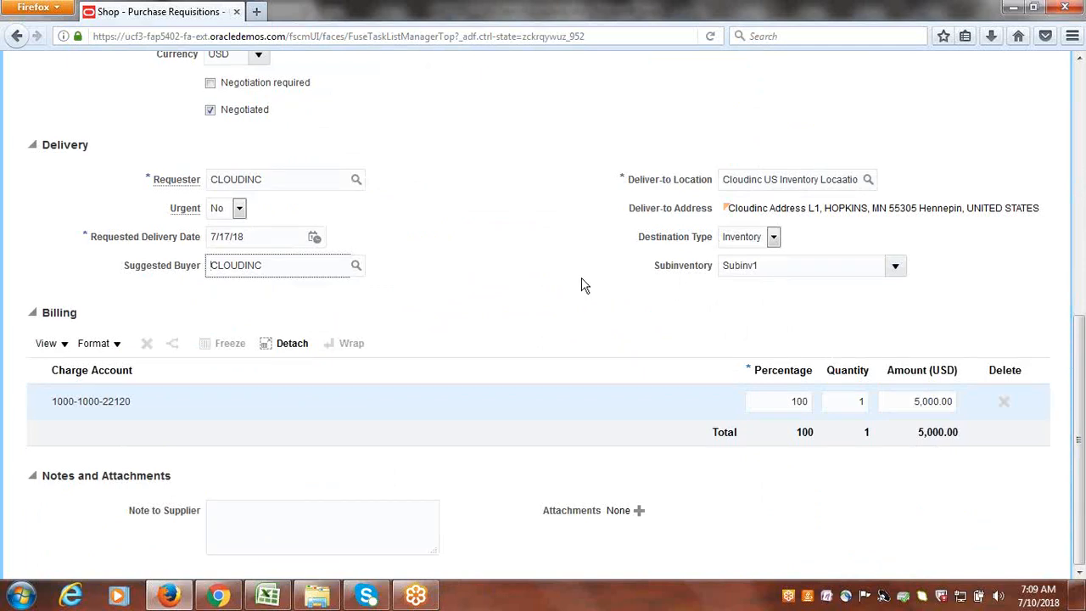
scroll(579, 279, up, 1)
scroll(578, 279, up, 10)
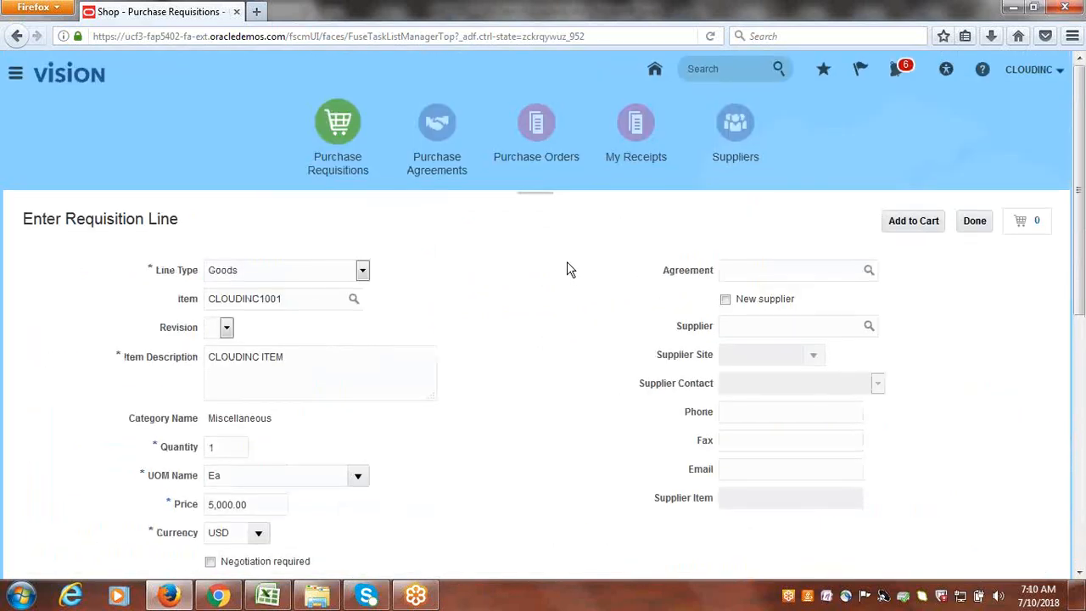
- Add the $5,000.00 CLOUDINC ITEM line to the cart, finish line entry, and view the cart
click(915, 222)
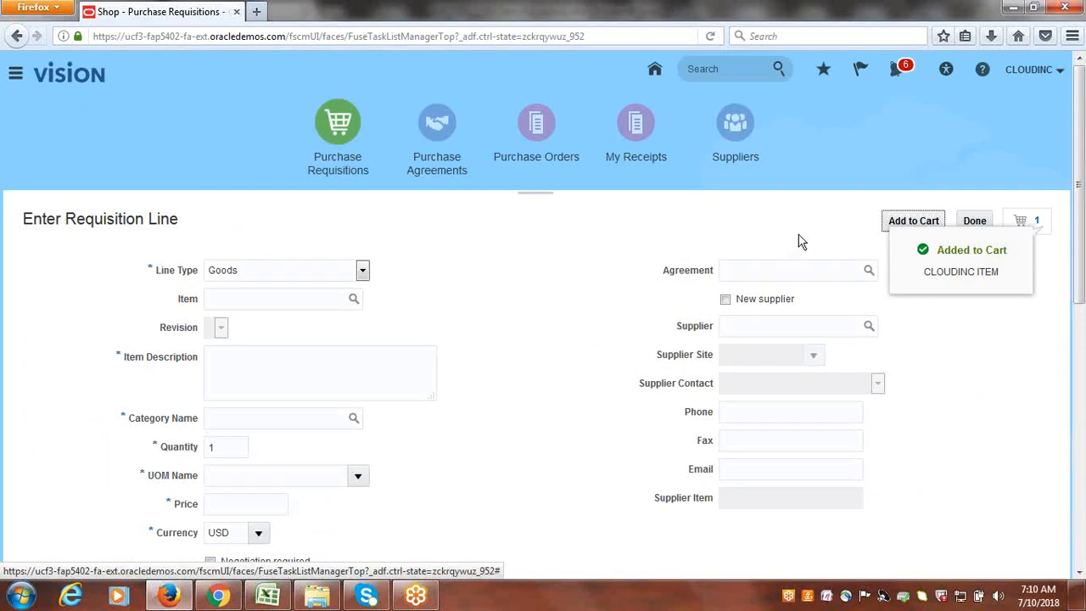
click(976, 223)
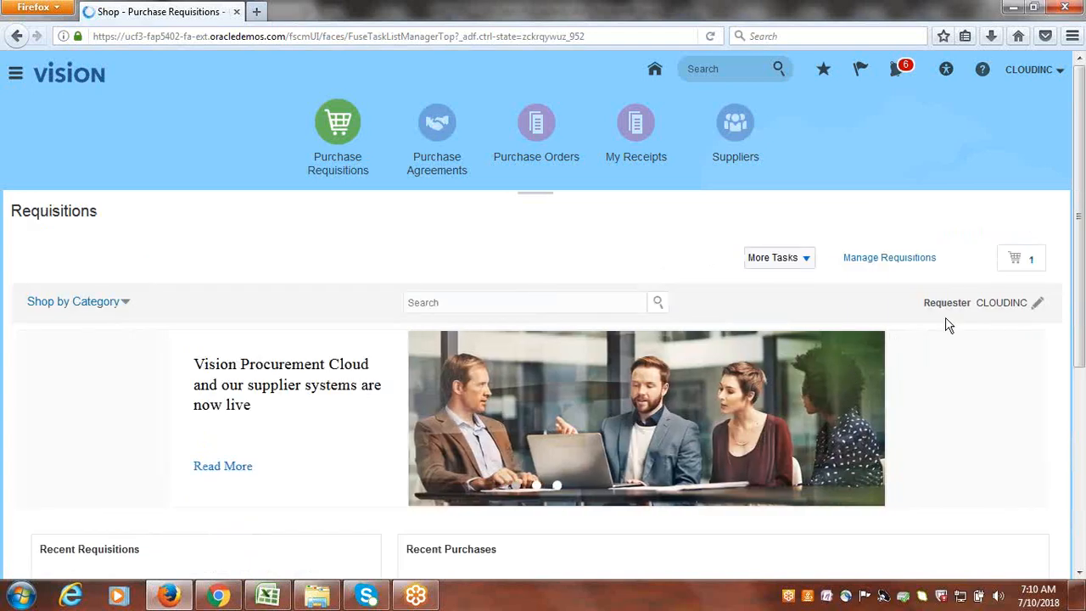
click(1034, 265)
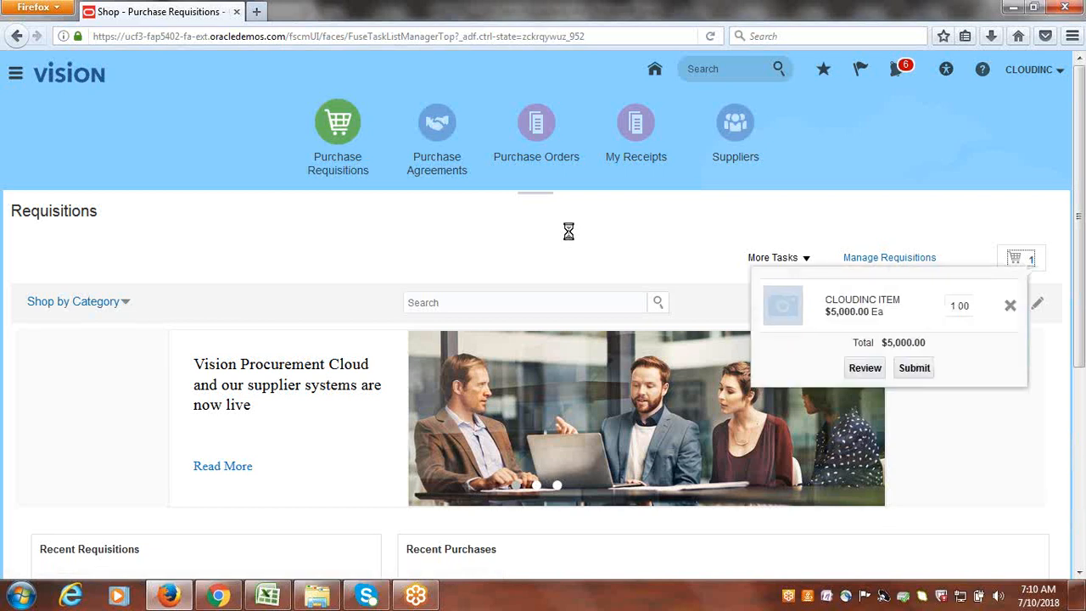
- Review the cart as requisition 2 and view its Header Postapproval Stage Header Consensus routing in Manage Approvals
click(865, 368)
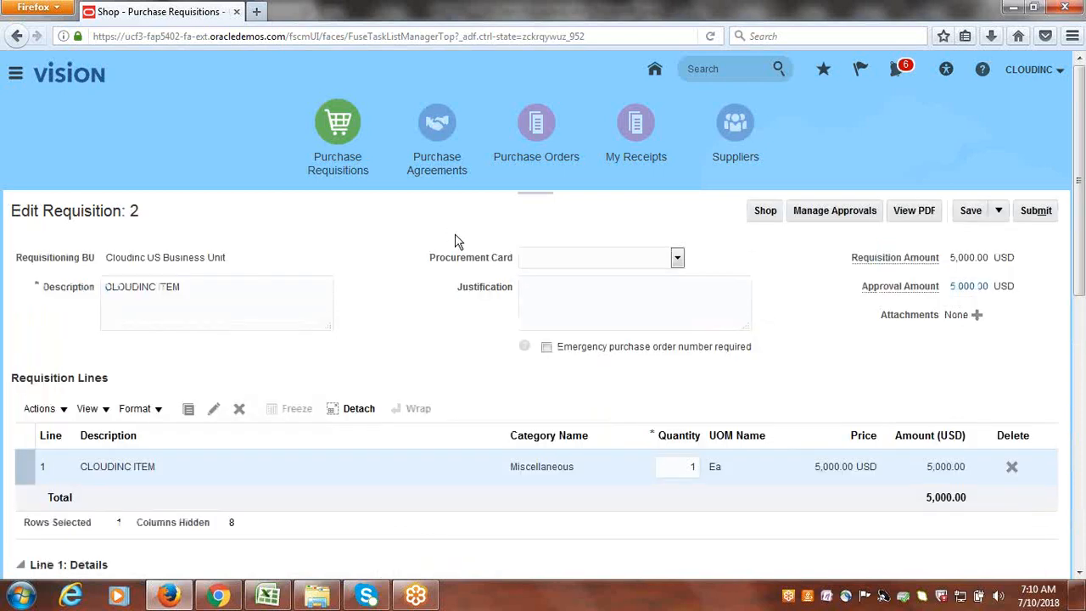
scroll(797, 414, down, 2)
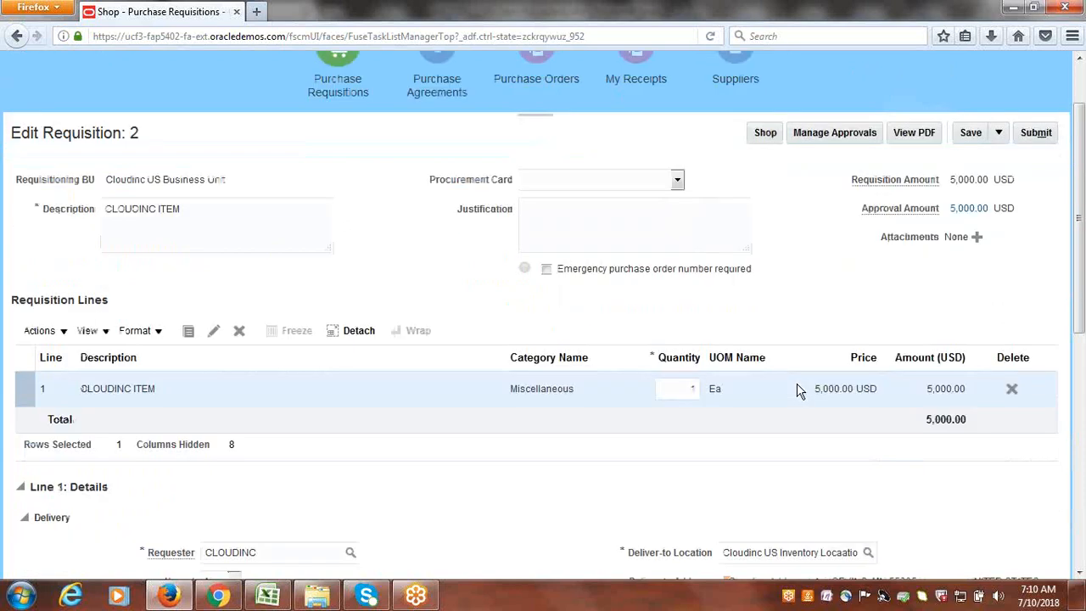
click(840, 122)
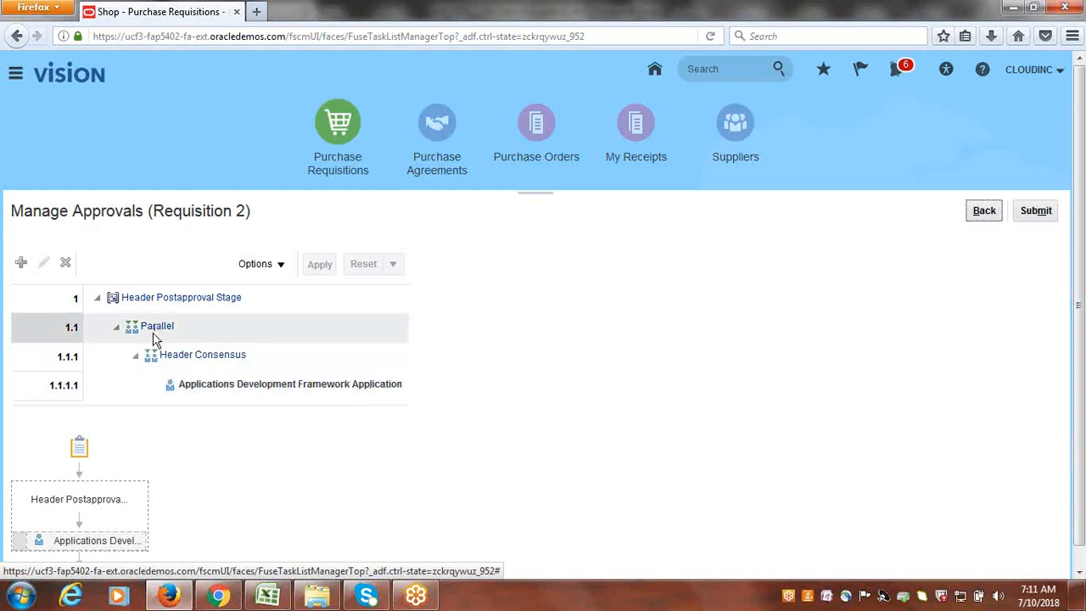
- Return from Manage Approvals to Edit Requisition: 2 and submit it for approval
scroll(263, 436, down, 1)
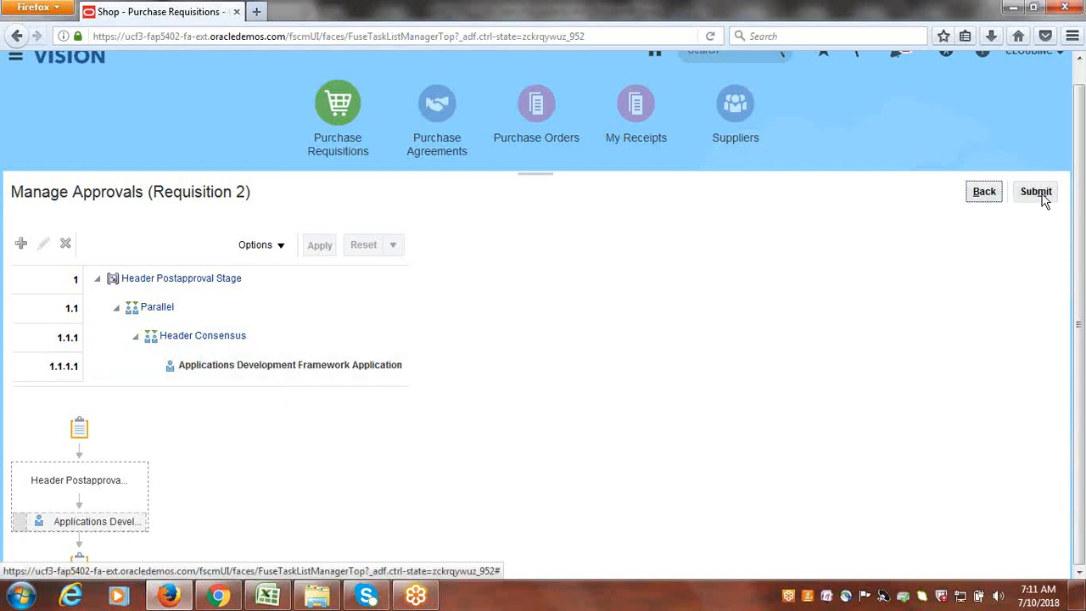
click(986, 191)
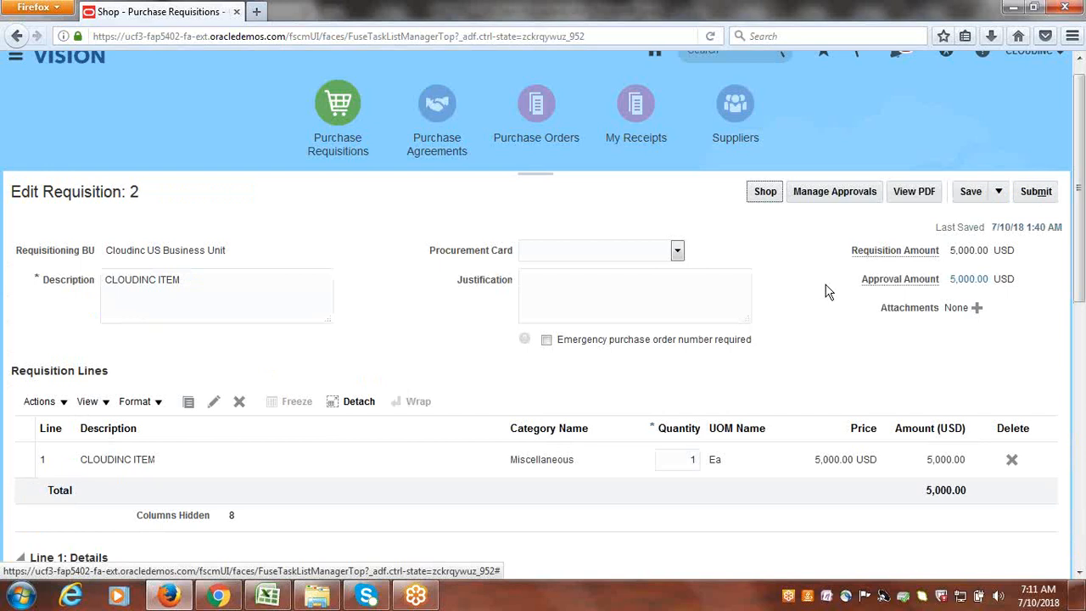
click(1046, 197)
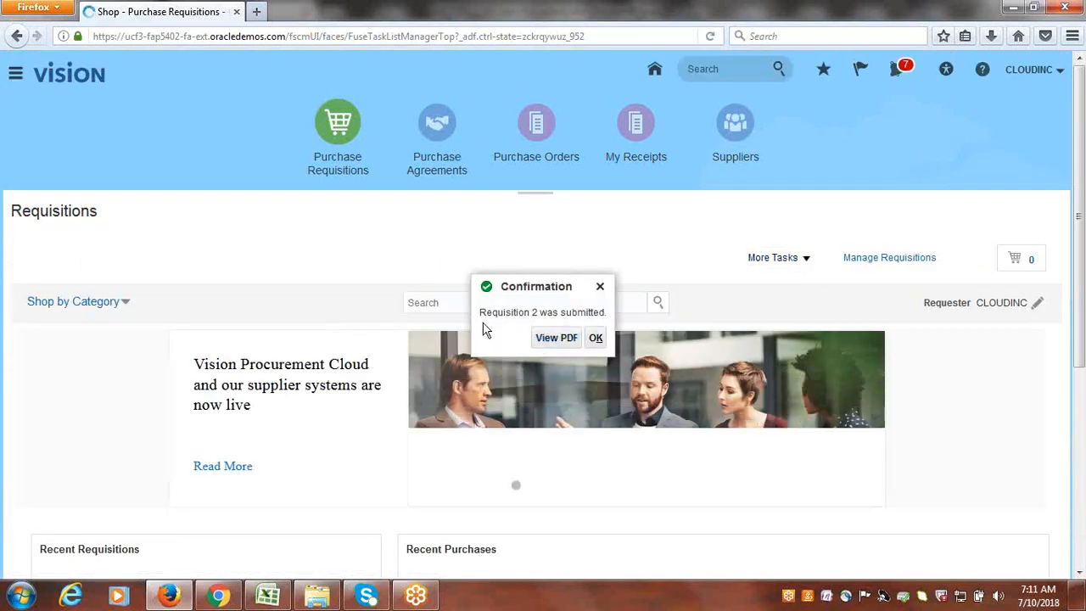
- Close the confirmation, search Manage Requisitions for requisition 2, and re-search until its status shows Approved
click(594, 339)
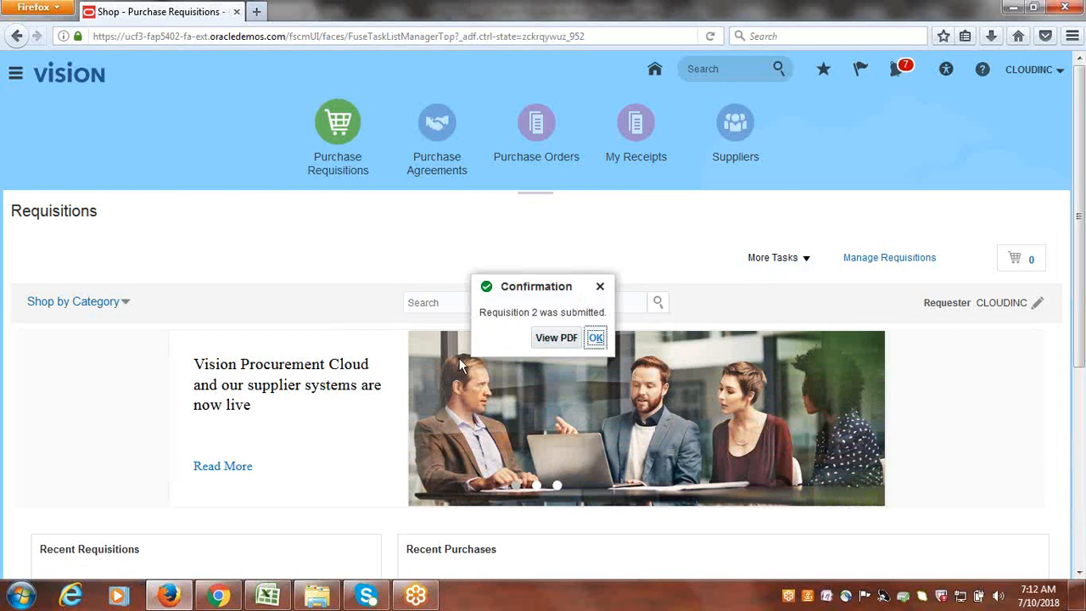
click(887, 262)
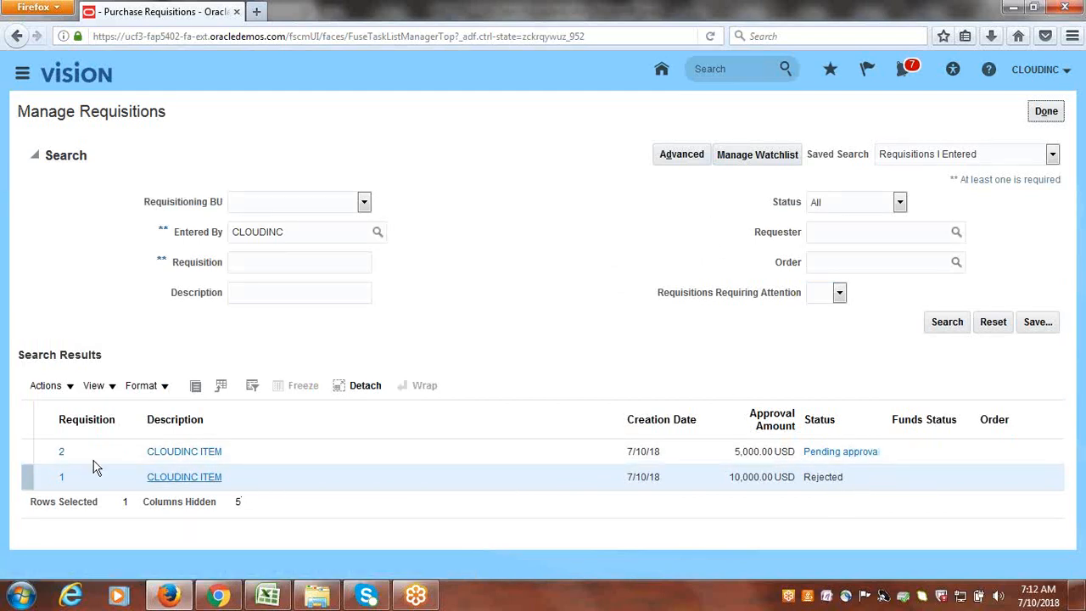
click(267, 264)
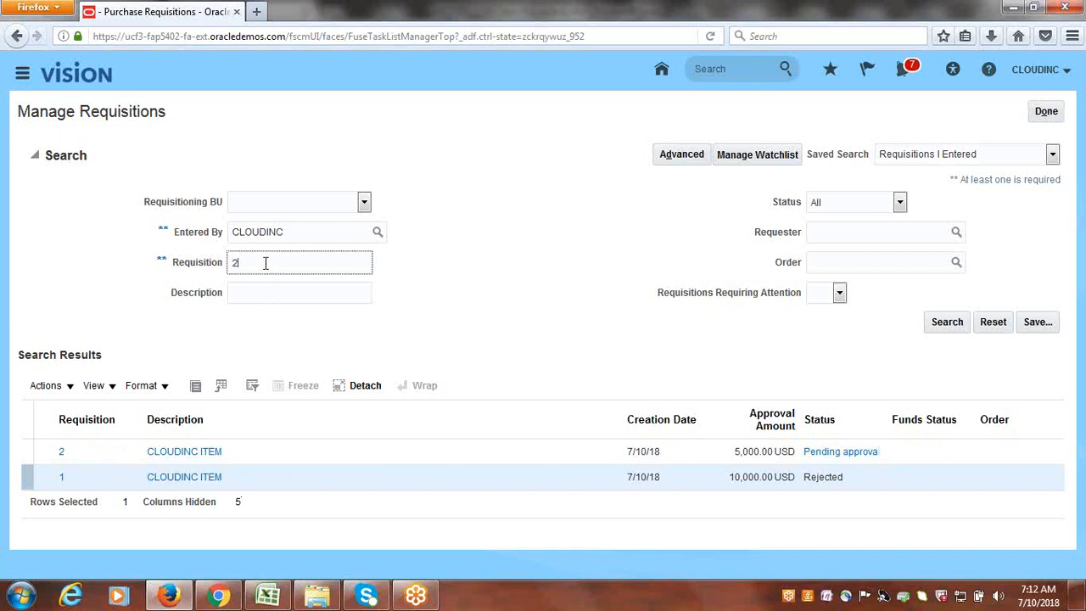
click(950, 329)
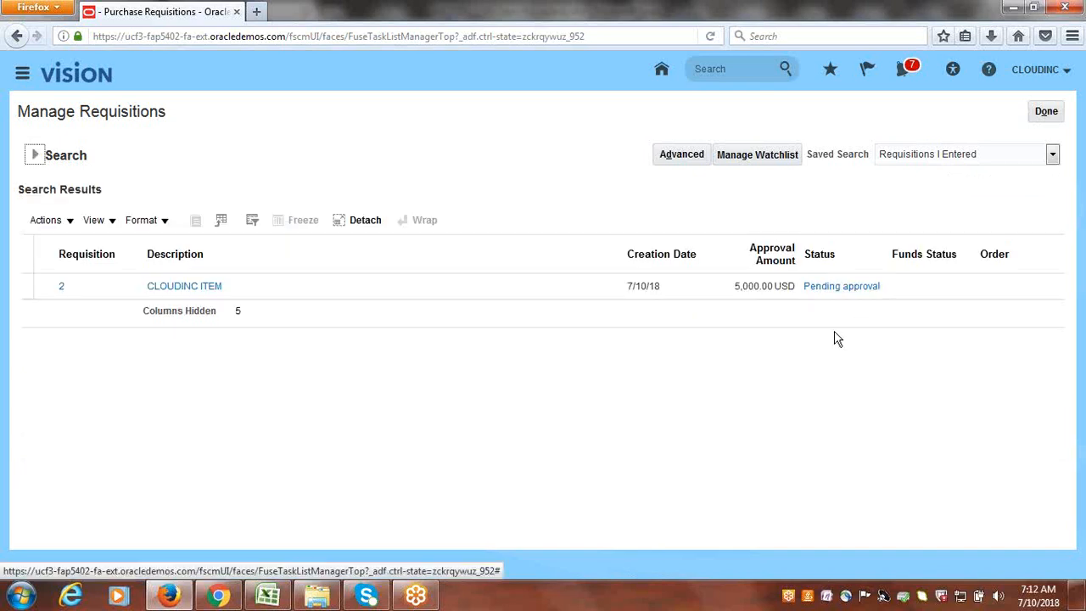
click(35, 156)
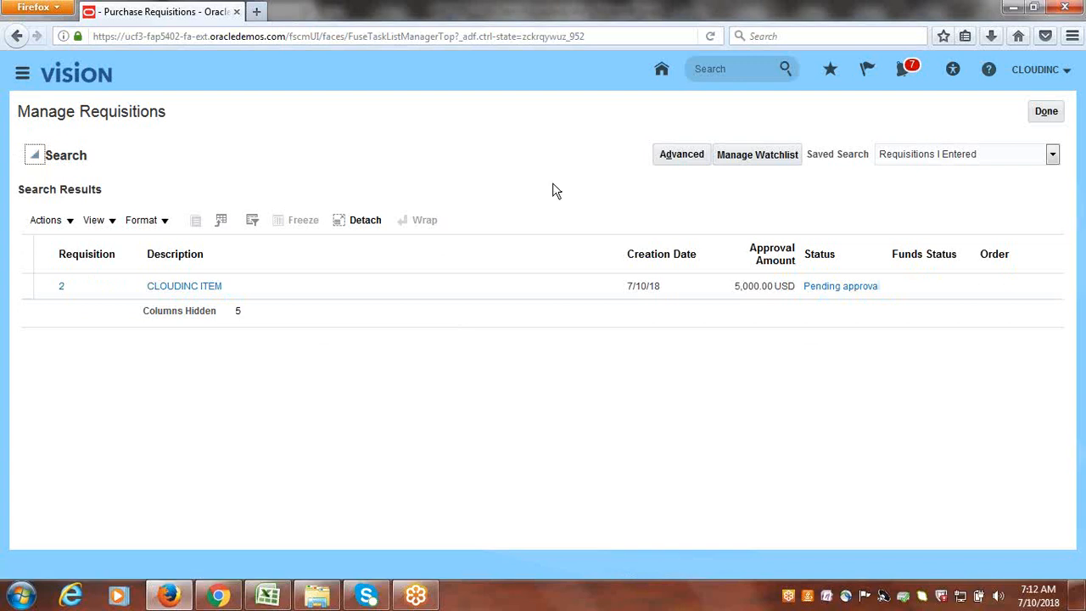
click(947, 327)
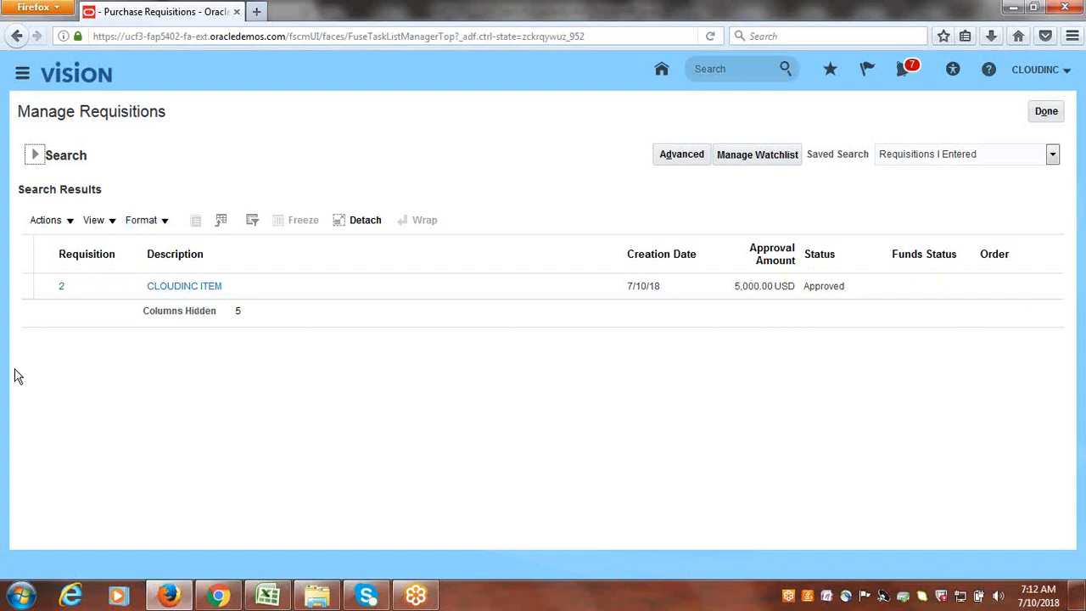
click(1048, 113)
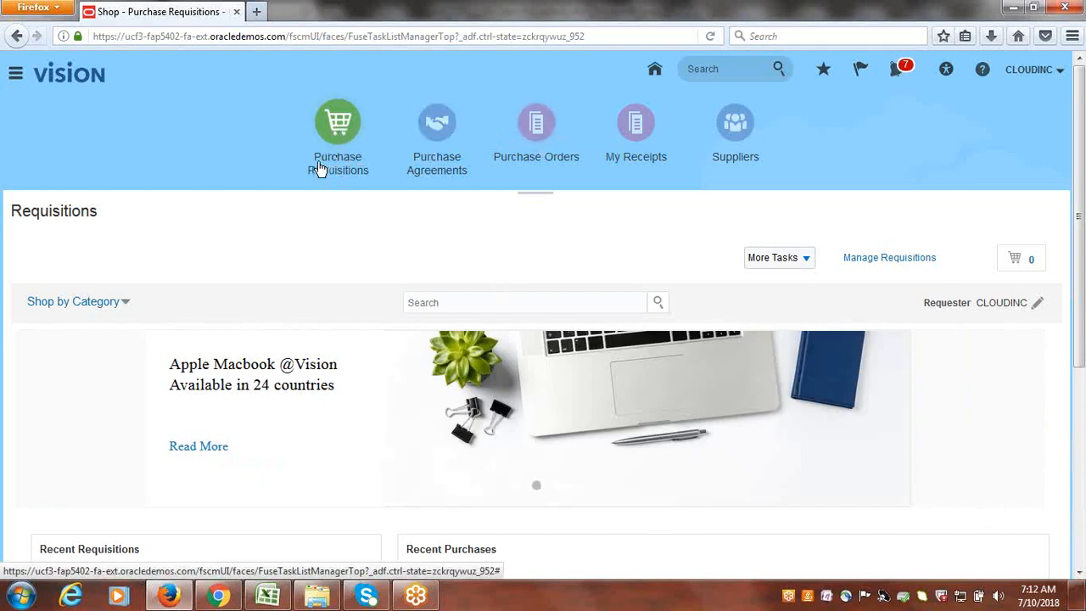
- Show the Purchase Orders overview with its Tasks panel and one requisition line needing action
click(536, 123)
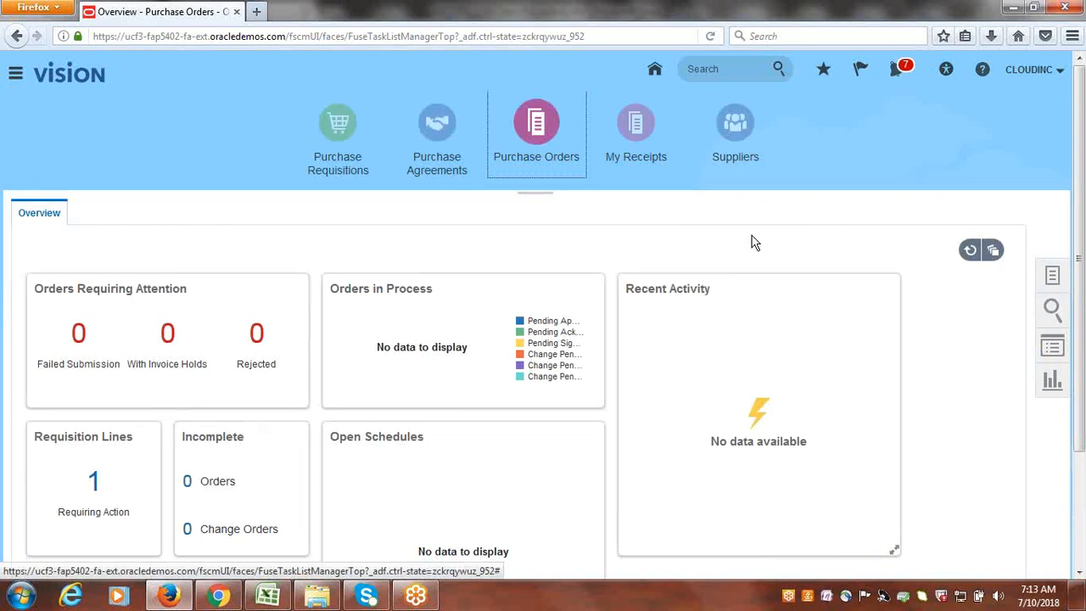
scroll(667, 283, down, 2)
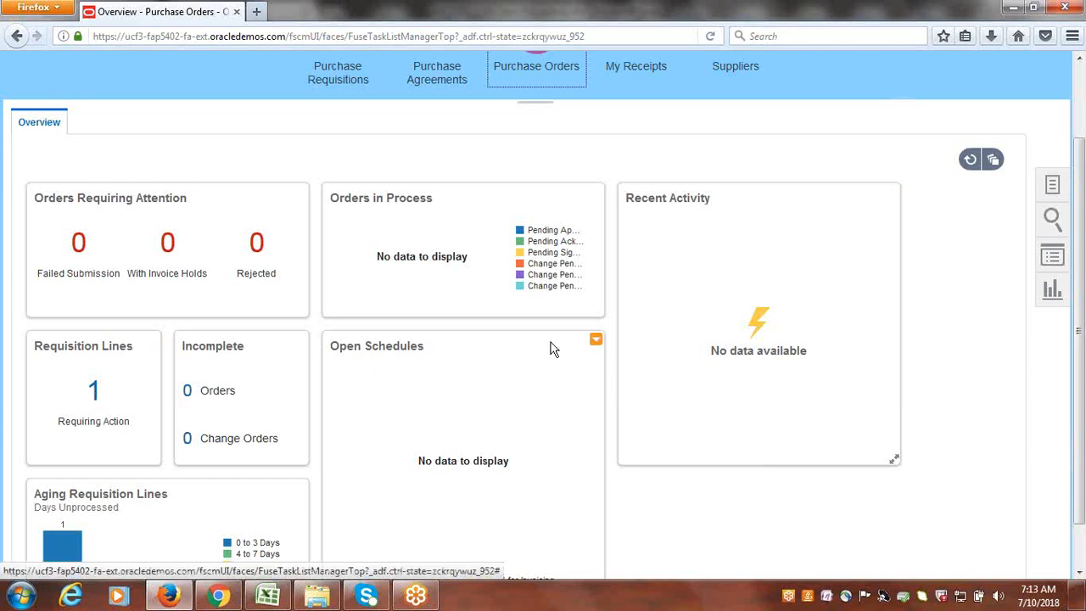
scroll(557, 327, up, 2)
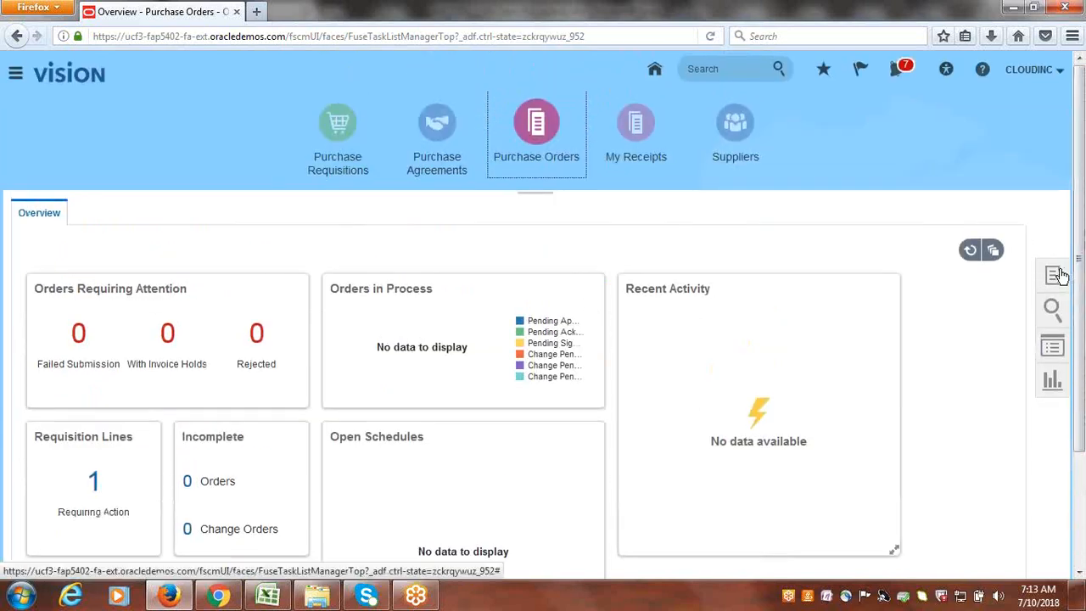
click(1061, 280)
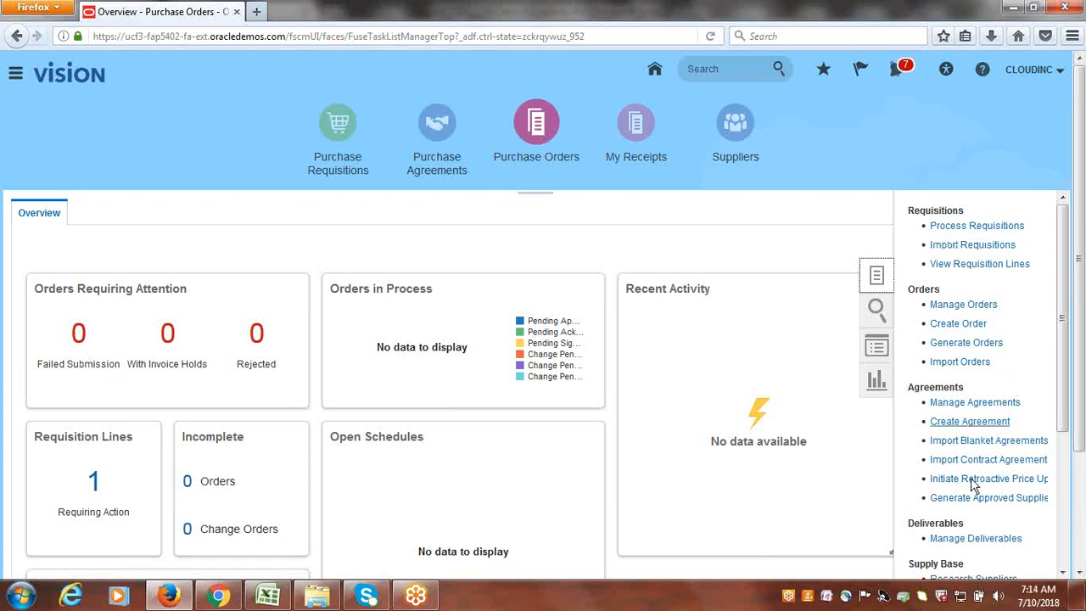
- In Process Requisitions, select requisition 2's line and add it to the Document Builder
click(974, 230)
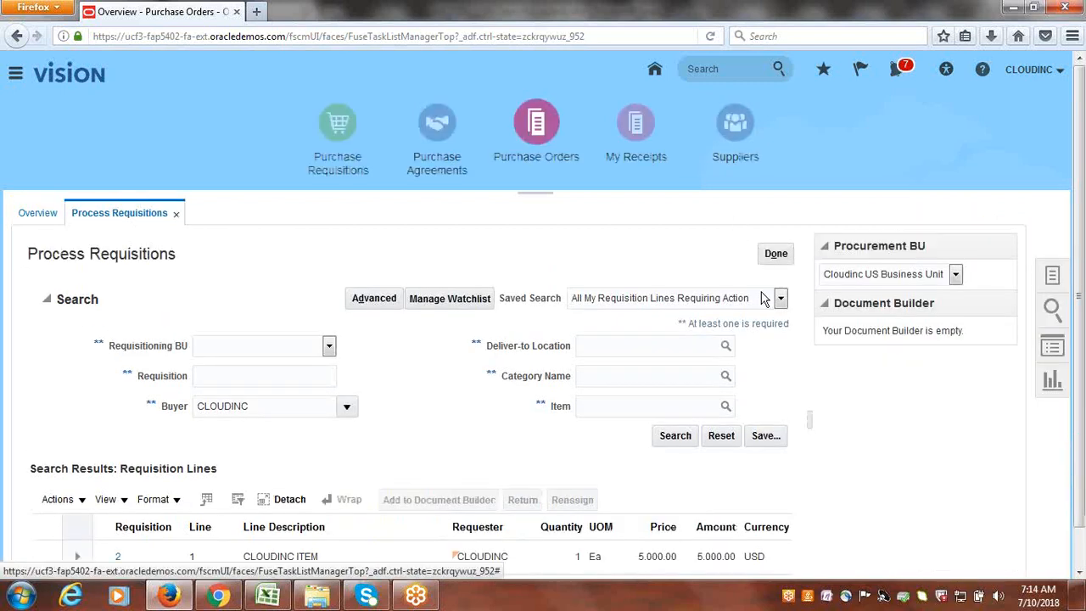
scroll(822, 477, down, 1)
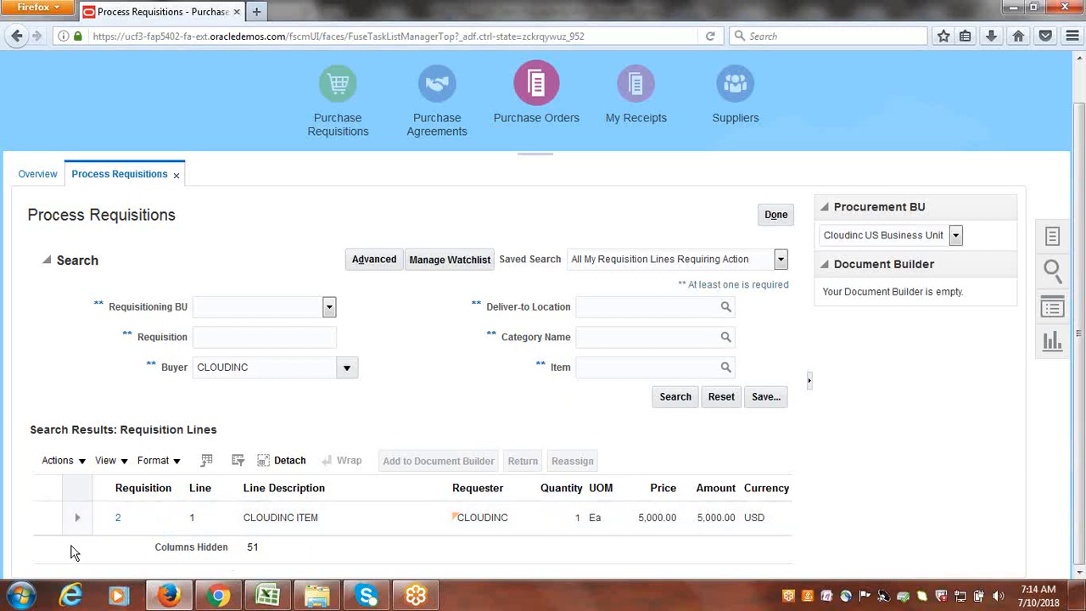
click(45, 516)
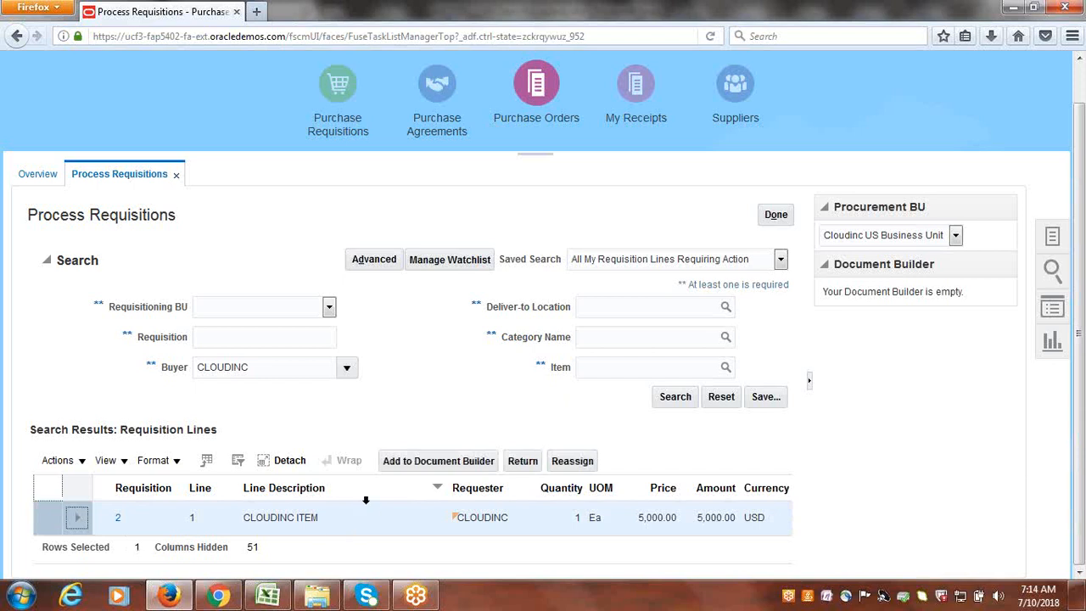
click(429, 466)
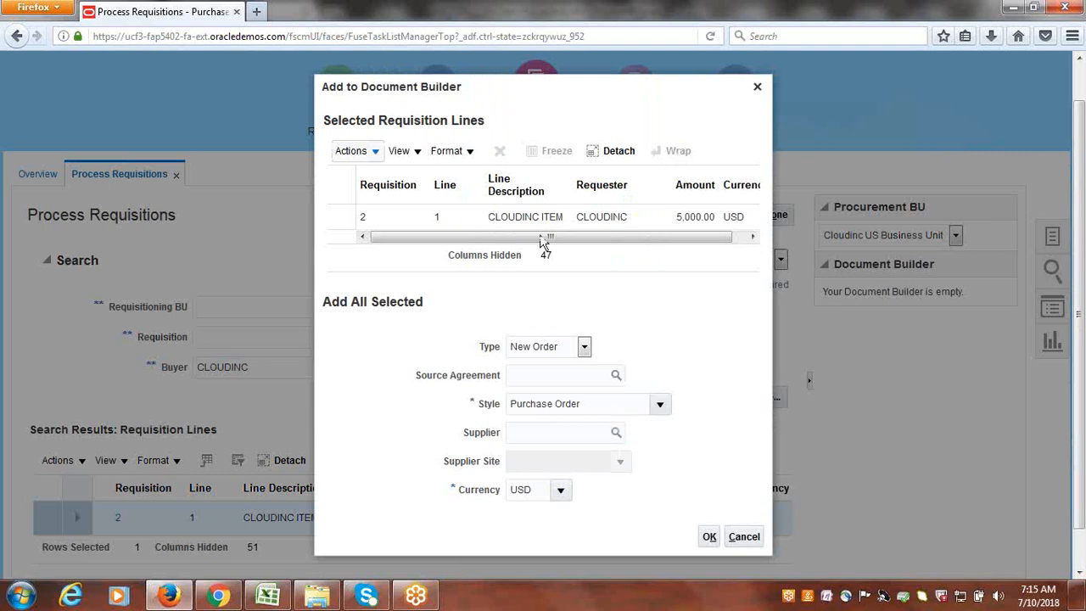
- Choose Cloudinc as supplier, so the supplier site fills as Site1 with USD currency
drag(439, 244, 391, 245)
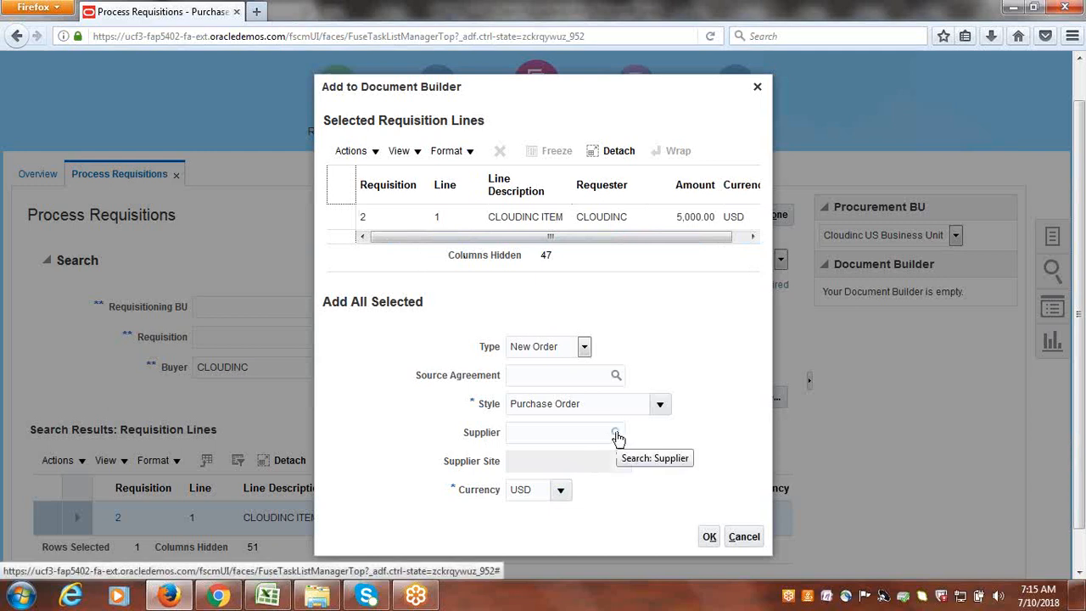
click(553, 432)
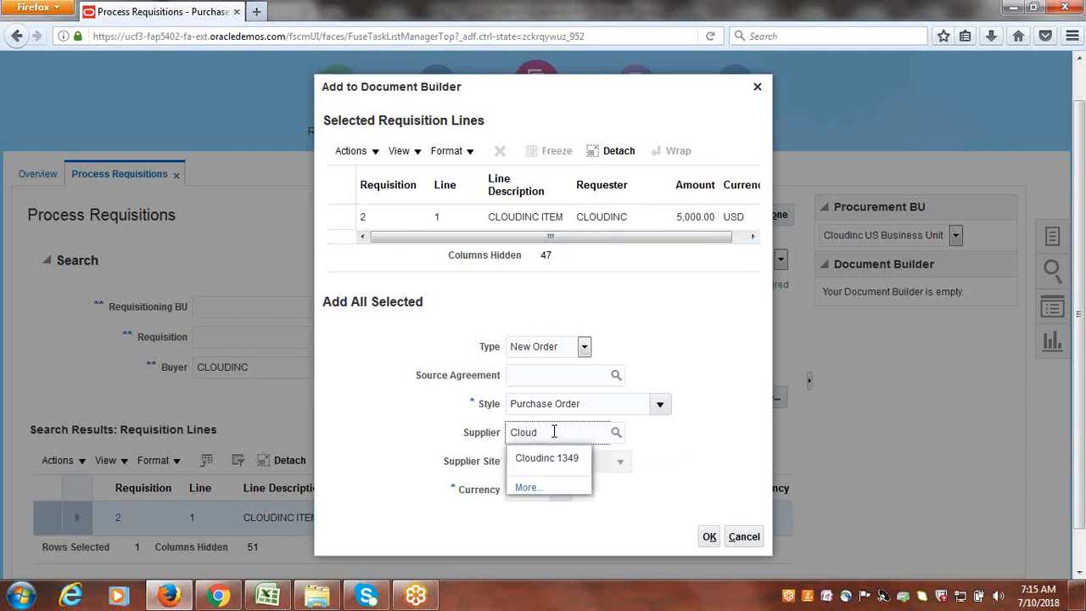
click(566, 457)
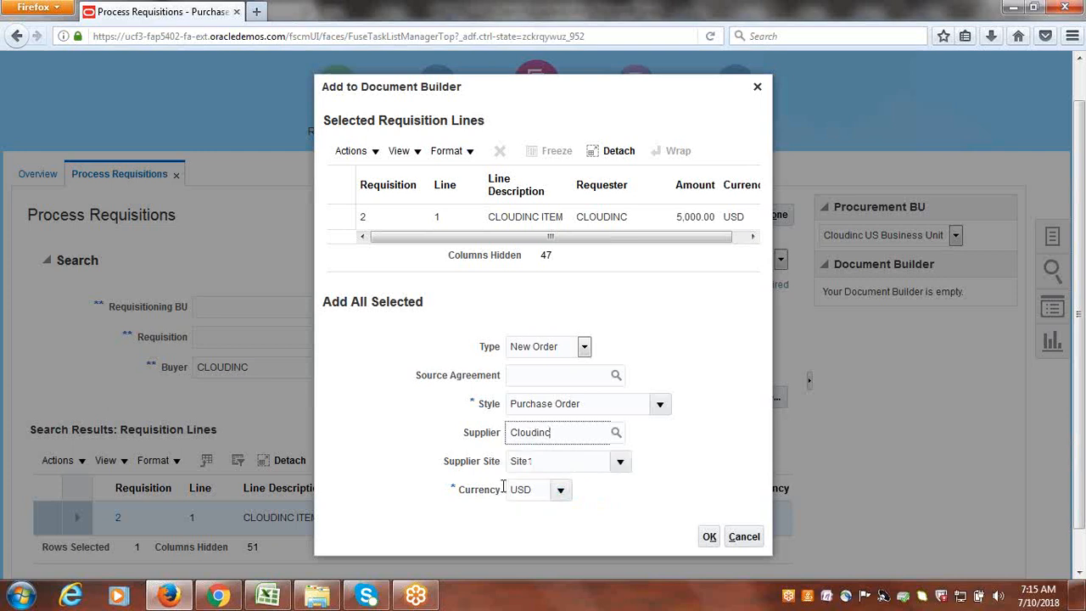
- Confirm requisition 2's line into the Document Builder as a new Cloudinc order
click(709, 537)
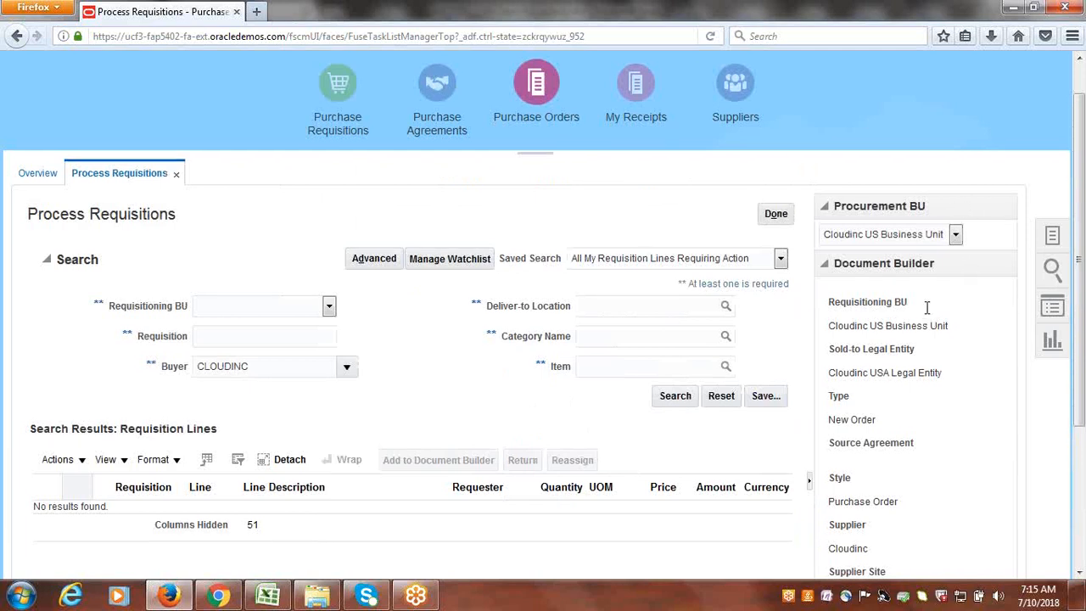
scroll(926, 310, down, 3)
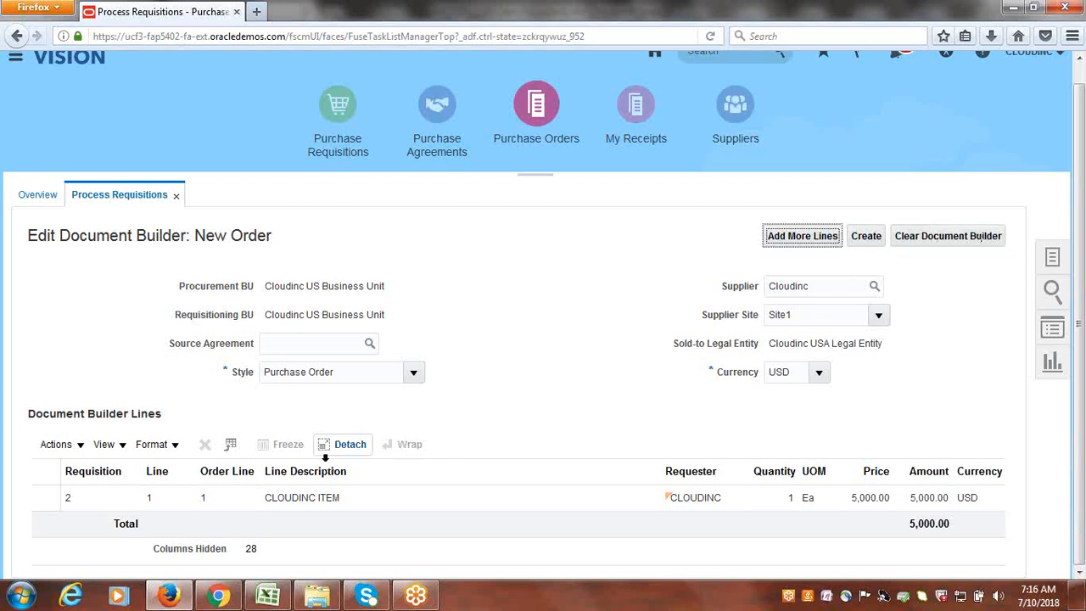
- Select the 5,000.00 USD Cloudinc line and create Purchase Order 1 from it
click(68, 501)
click(706, 268)
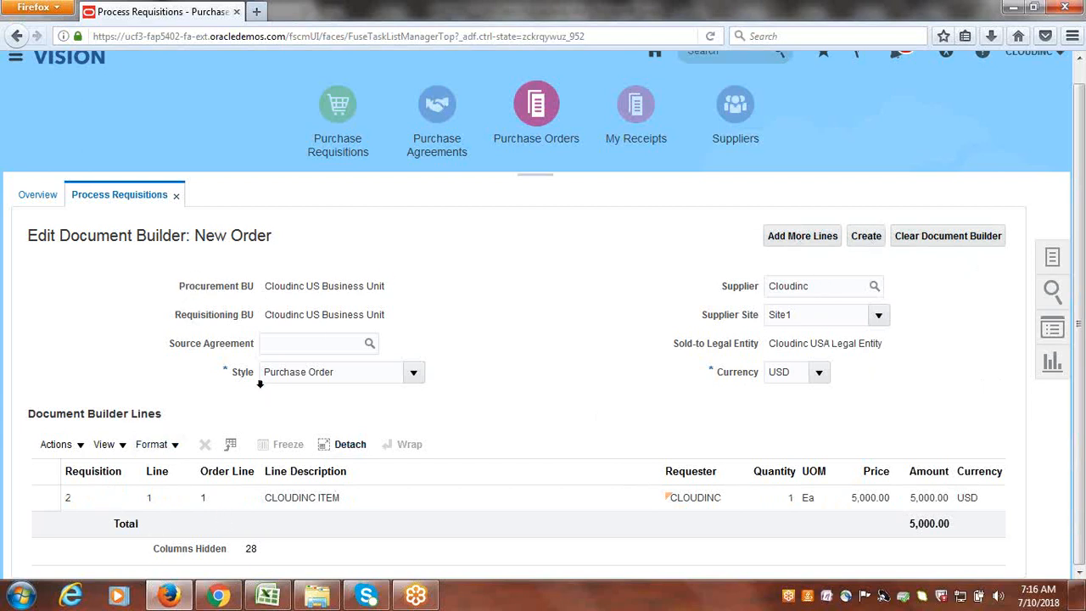
click(867, 238)
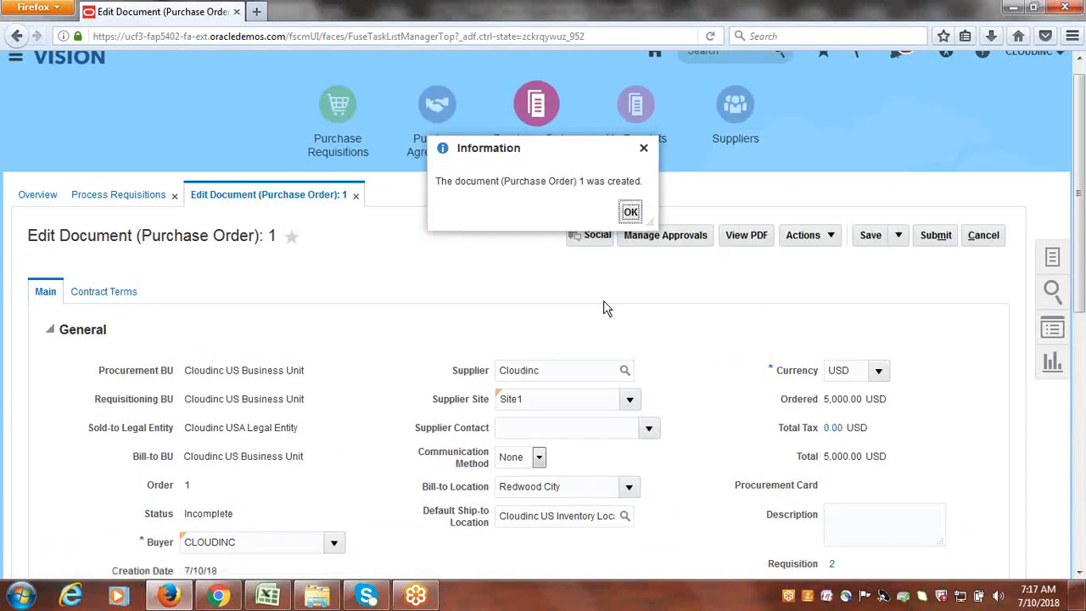
- Close the purchase order 1 created notice and select the page URL
click(630, 213)
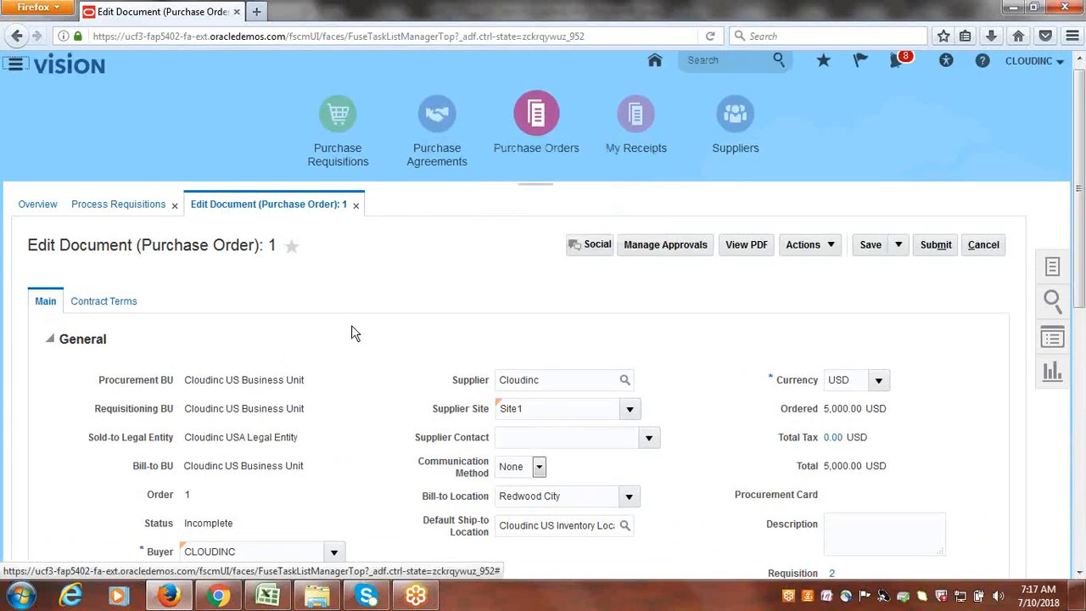
click(257, 37)
key(ctrl+c)
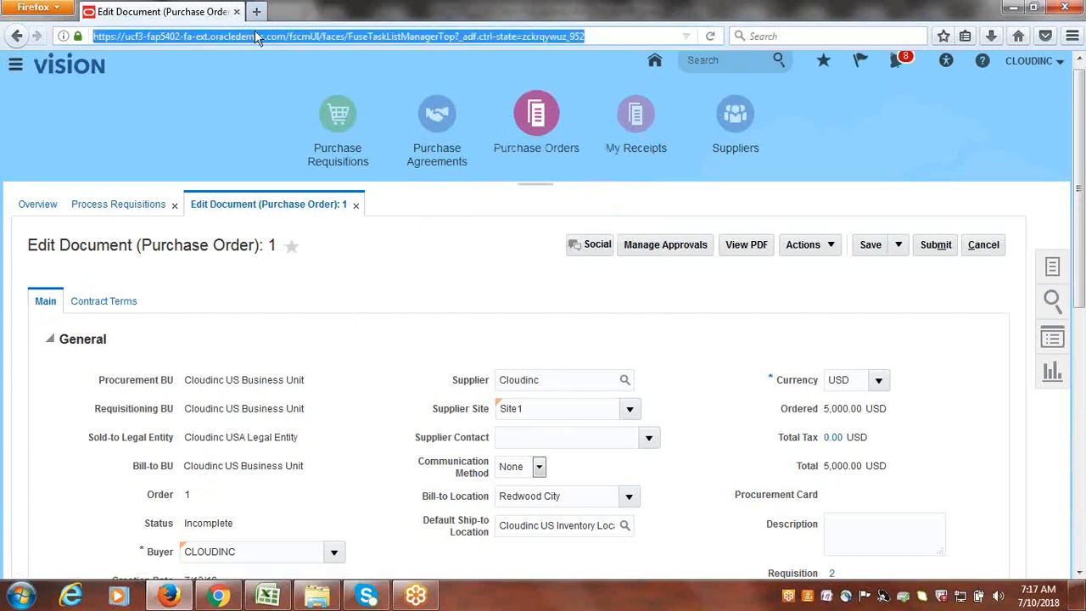
- Load the copied Oracle address in a new browser tab
click(256, 11)
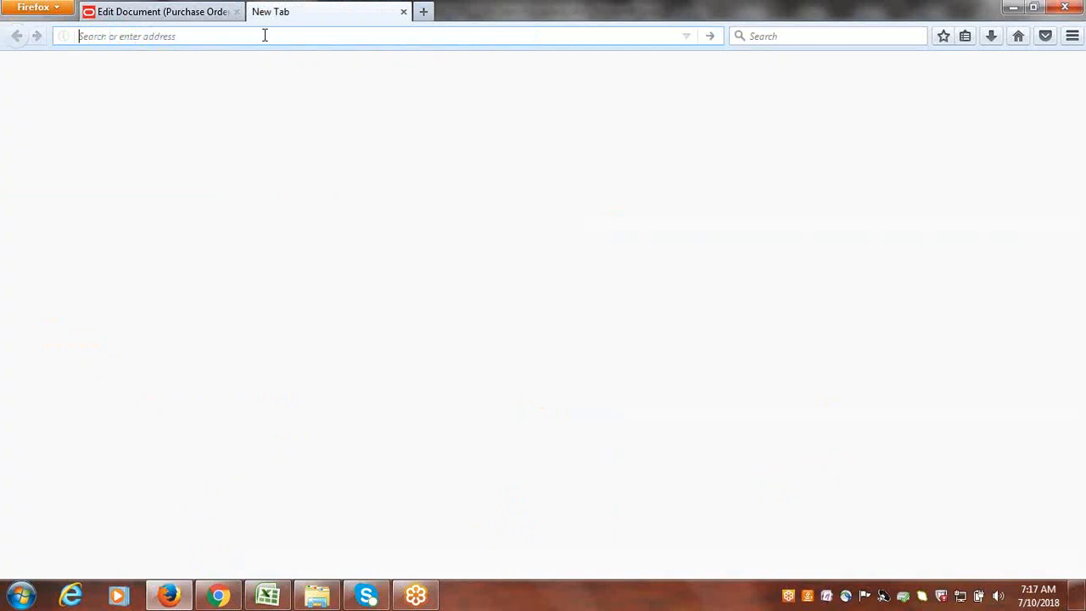
key(ctrl+v)
key(Return)
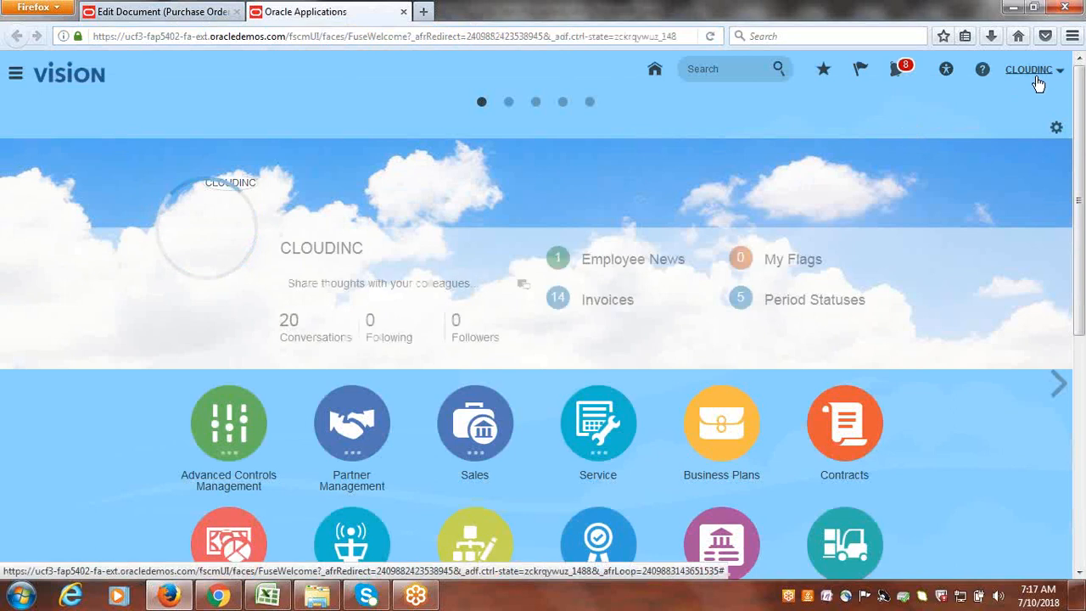
- Go to Setup and Maintenance and open the Implementation Projects overview
click(1031, 73)
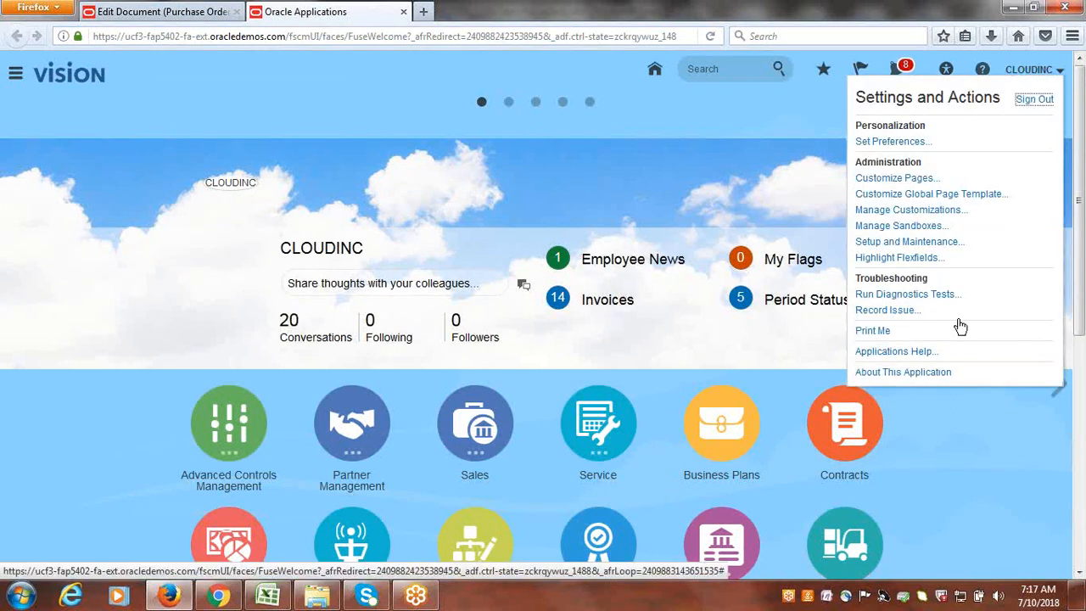
click(922, 243)
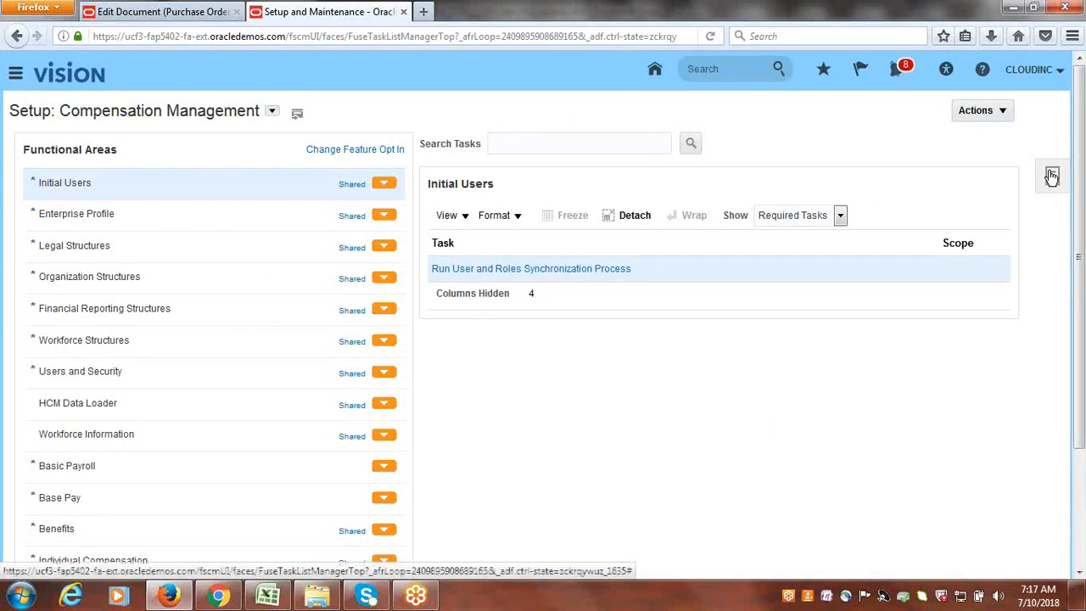
click(1052, 175)
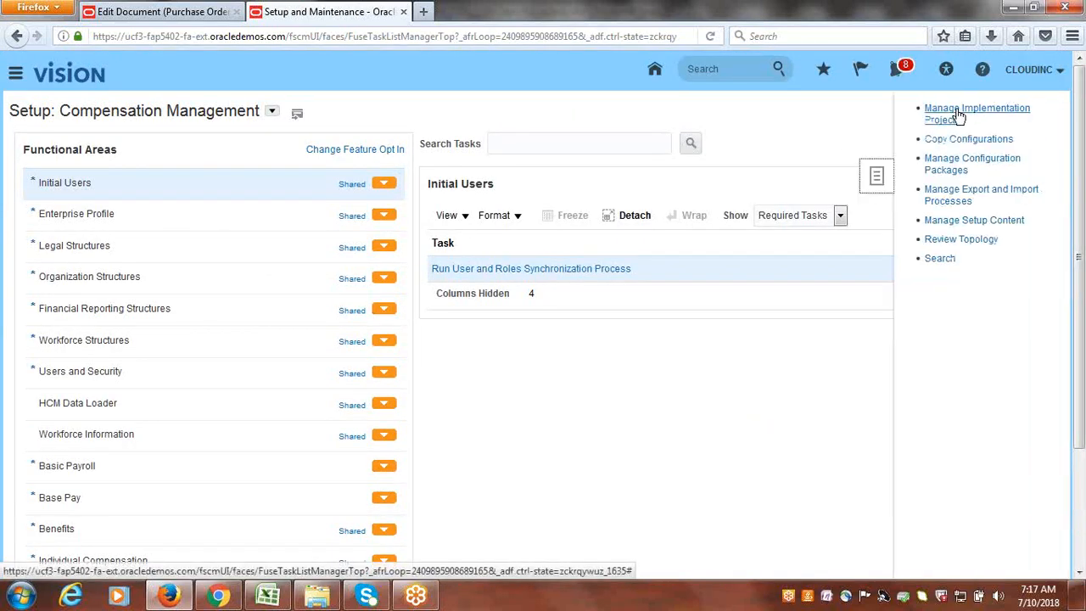
click(959, 116)
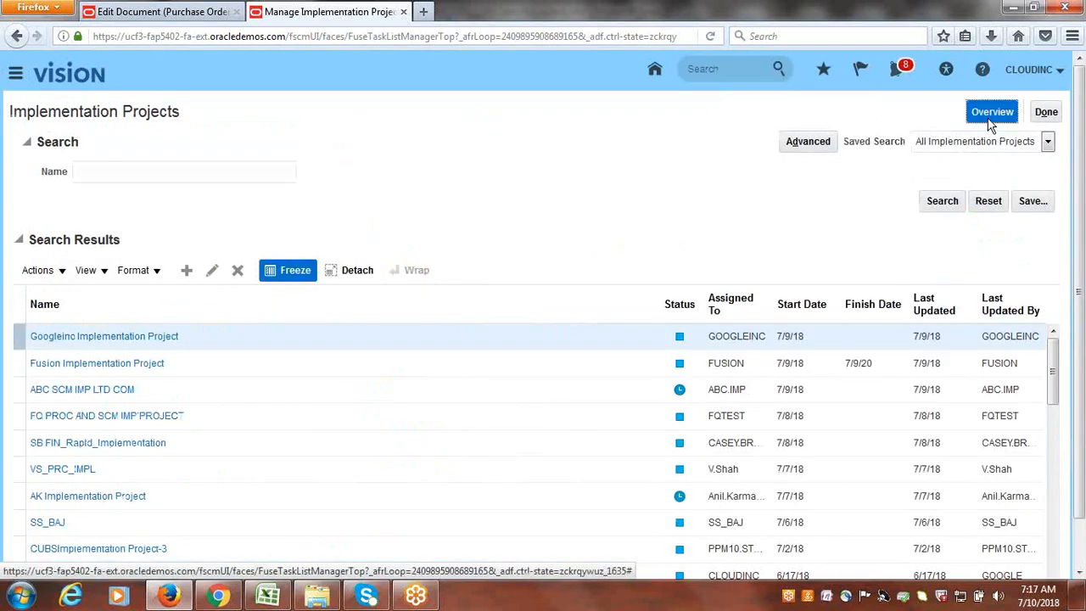
click(990, 114)
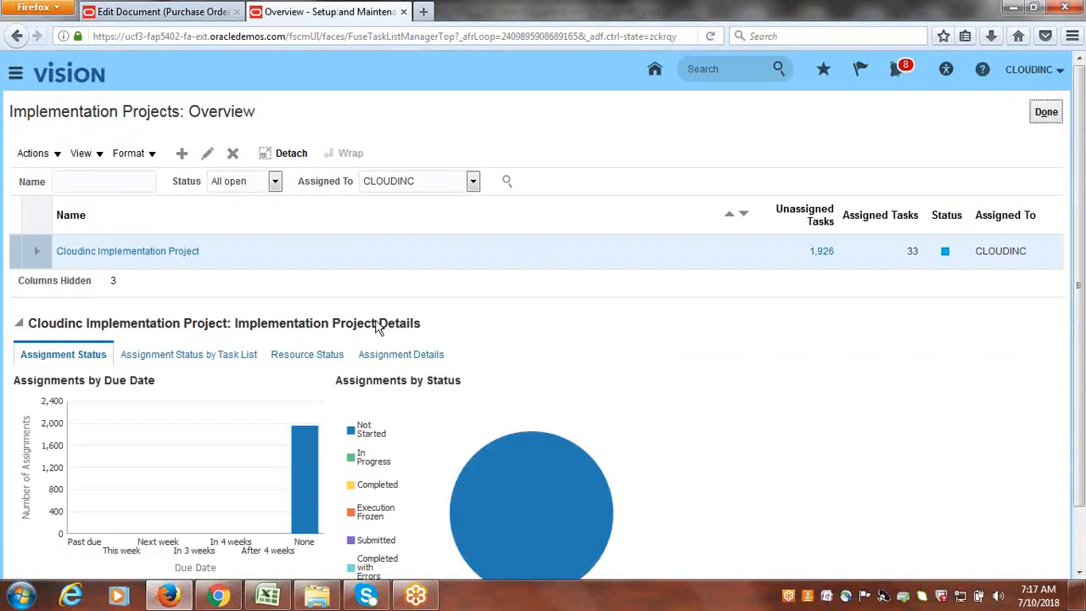
- In the Cloudinc implementation project, search tasks for approvals and open Manage Purchasing Document Approvals
click(148, 252)
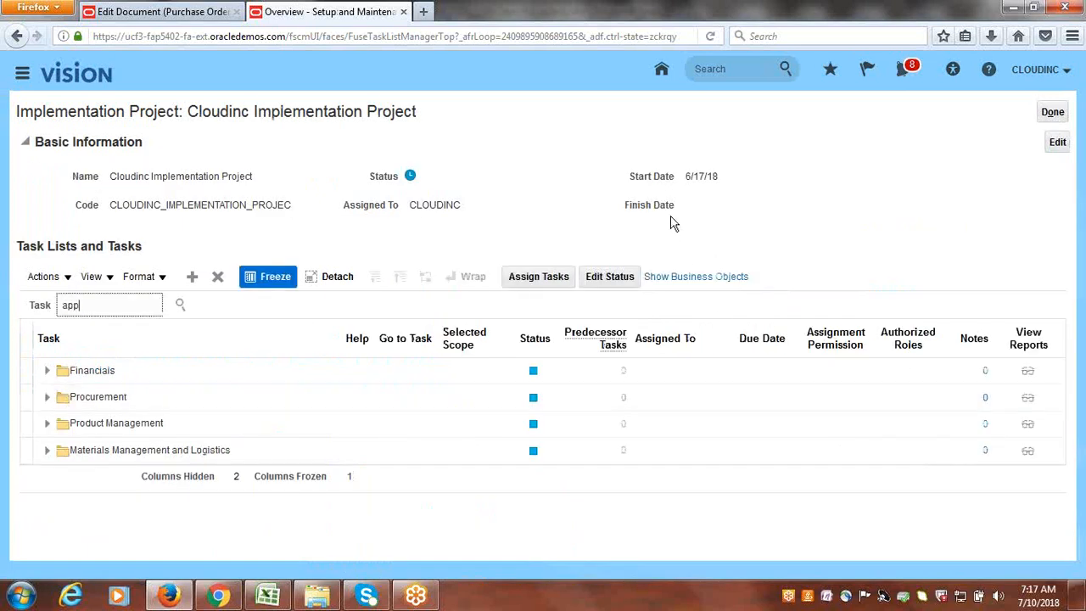
key(Return)
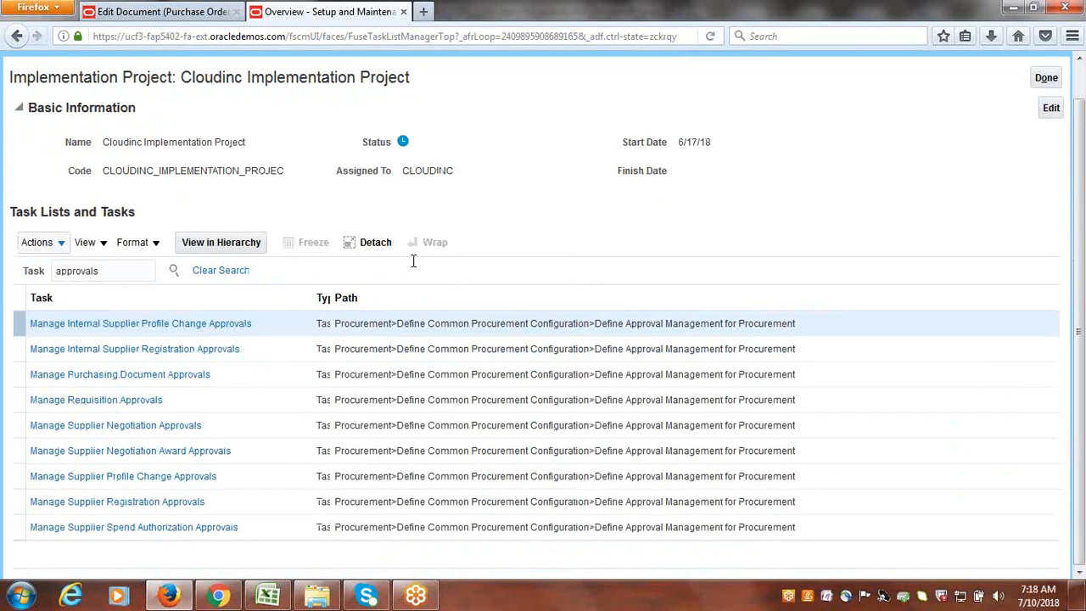
scroll(1082, 433, down, 1)
click(134, 270)
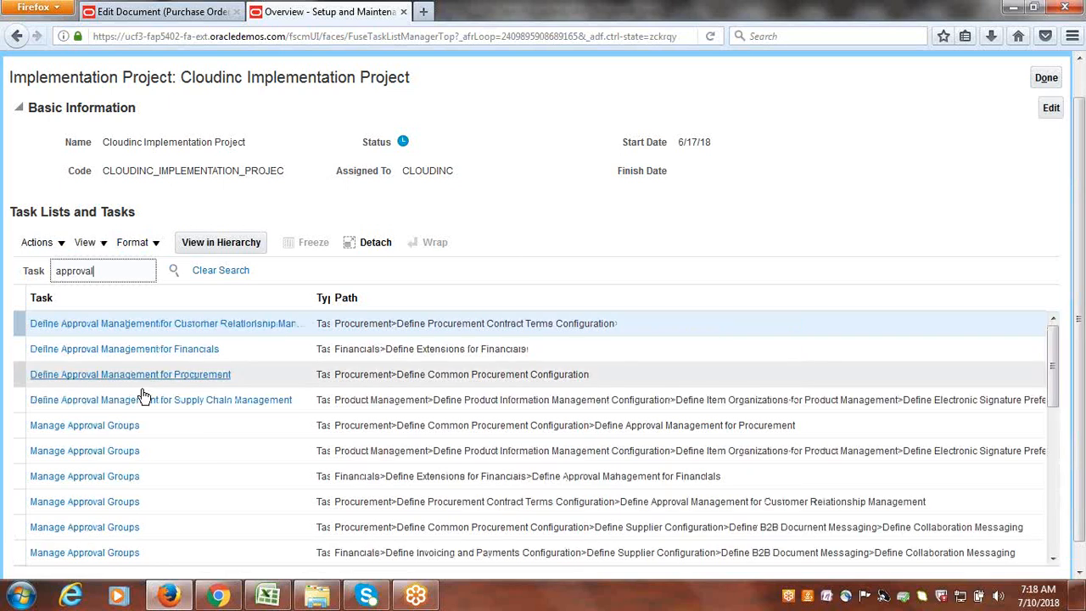
key(Return)
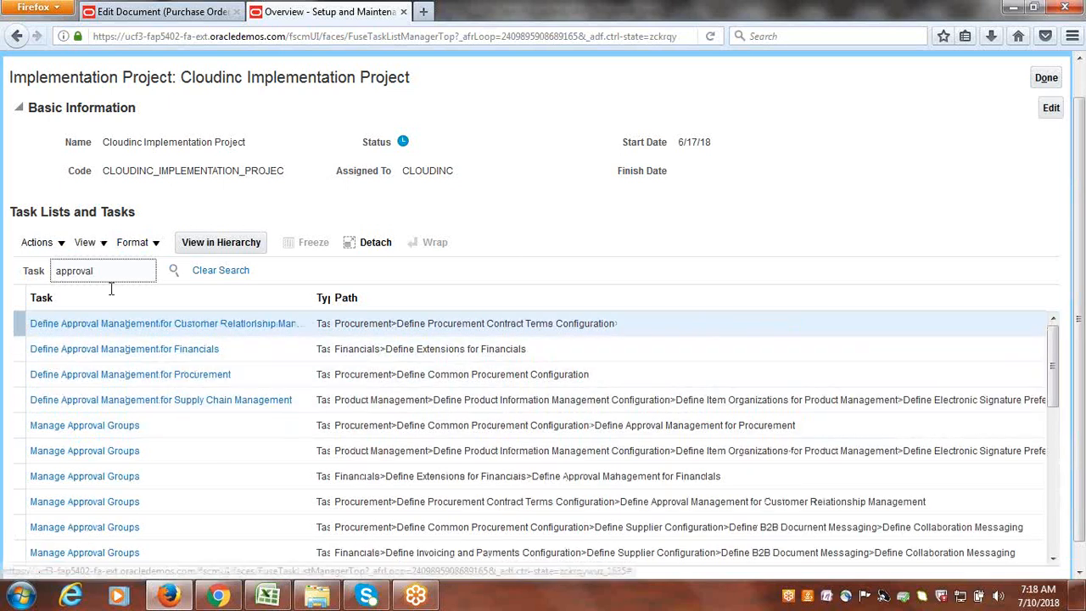
key(Return)
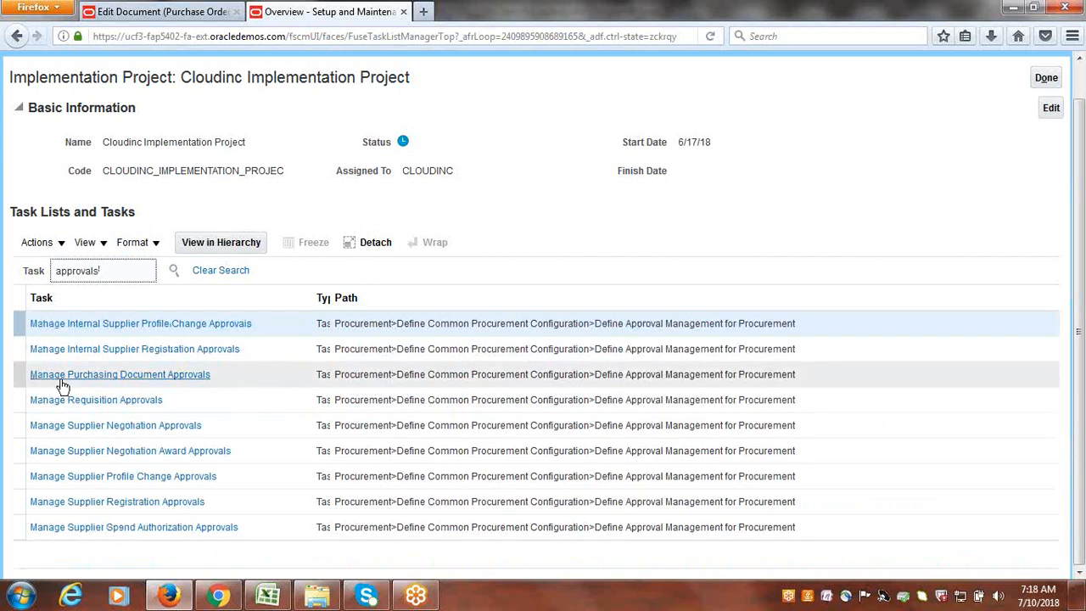
click(138, 377)
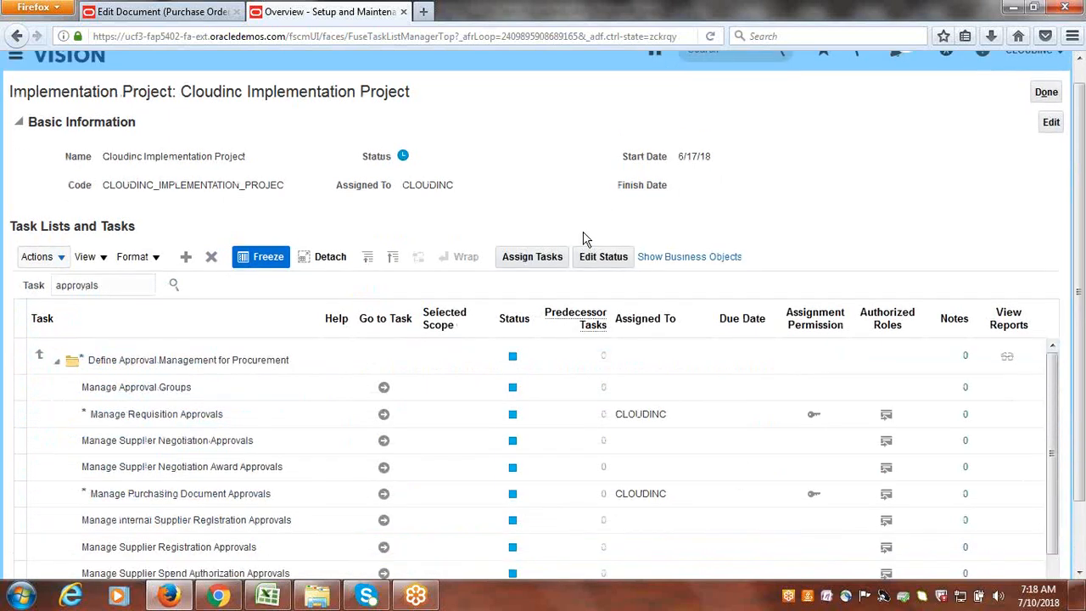
scroll(583, 239, down, 2)
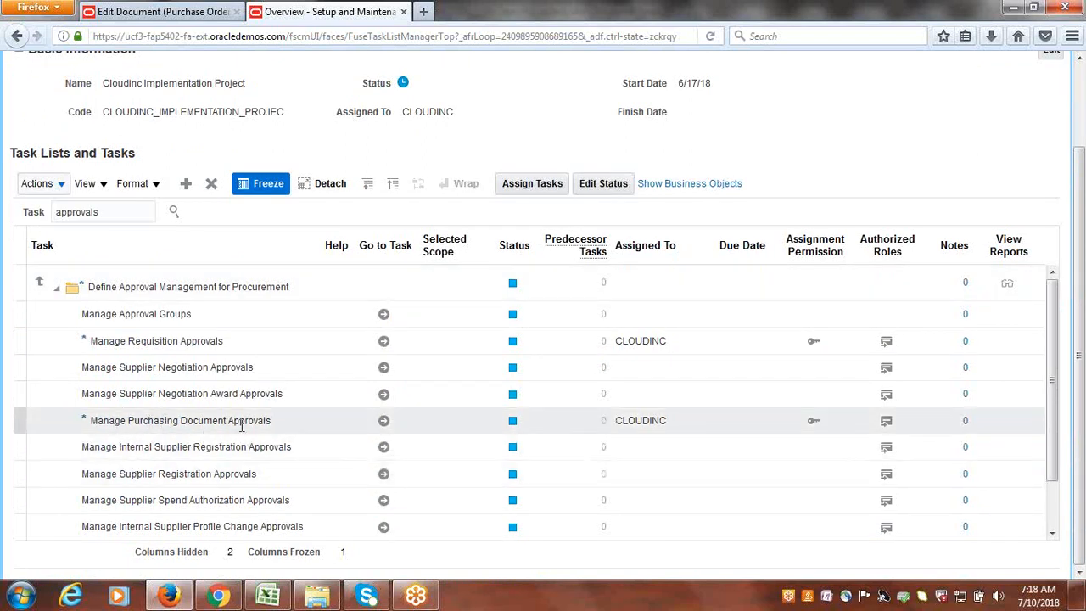
click(385, 422)
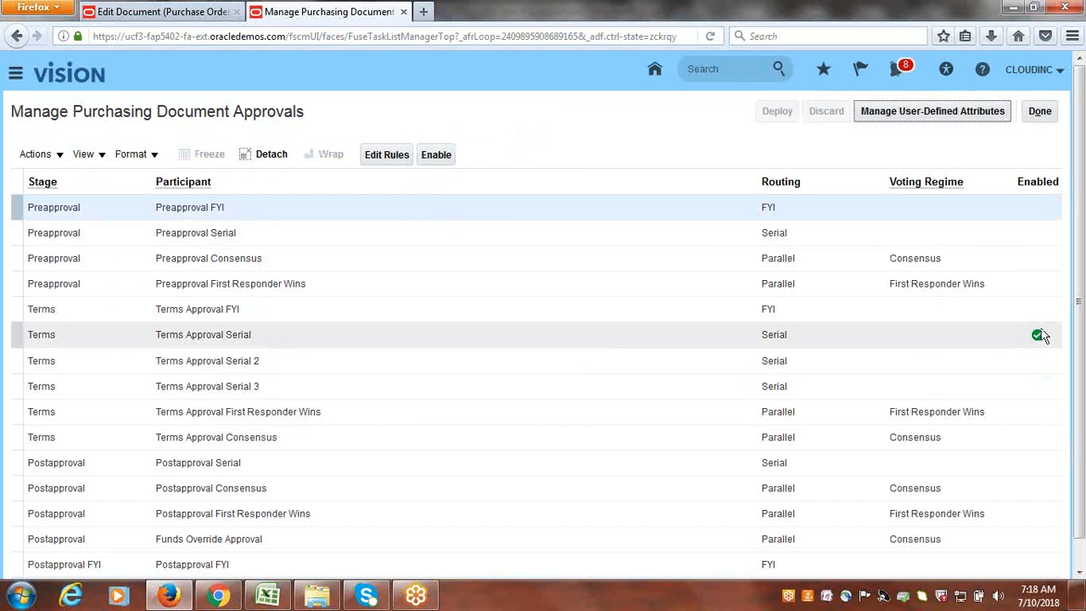
- Disable Terms Approval Serial, enable Postapproval Consensus, and open its approval rules
click(12, 341)
click(436, 155)
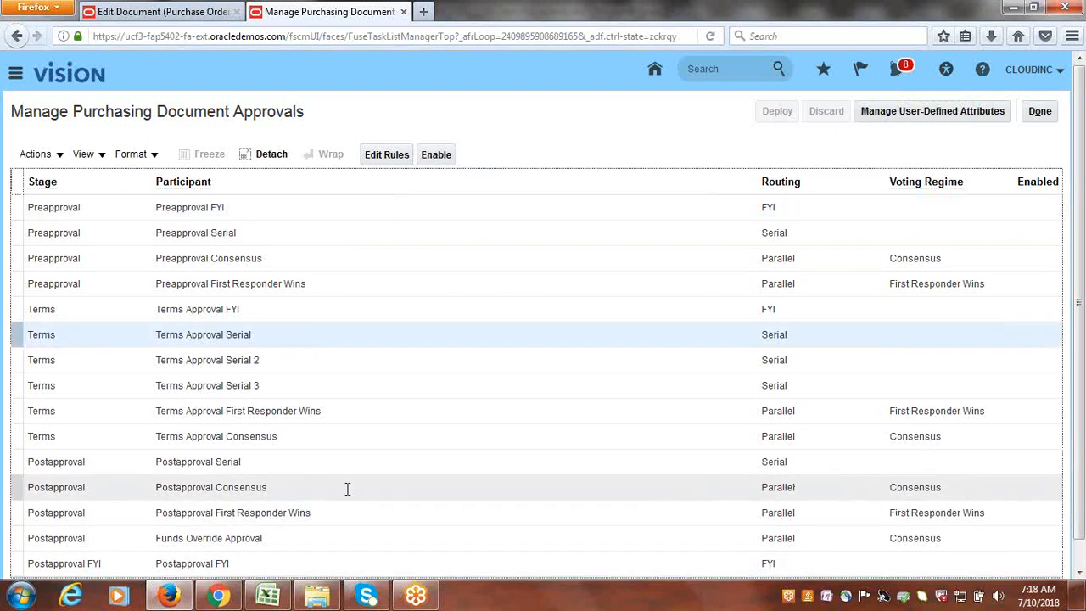
click(15, 492)
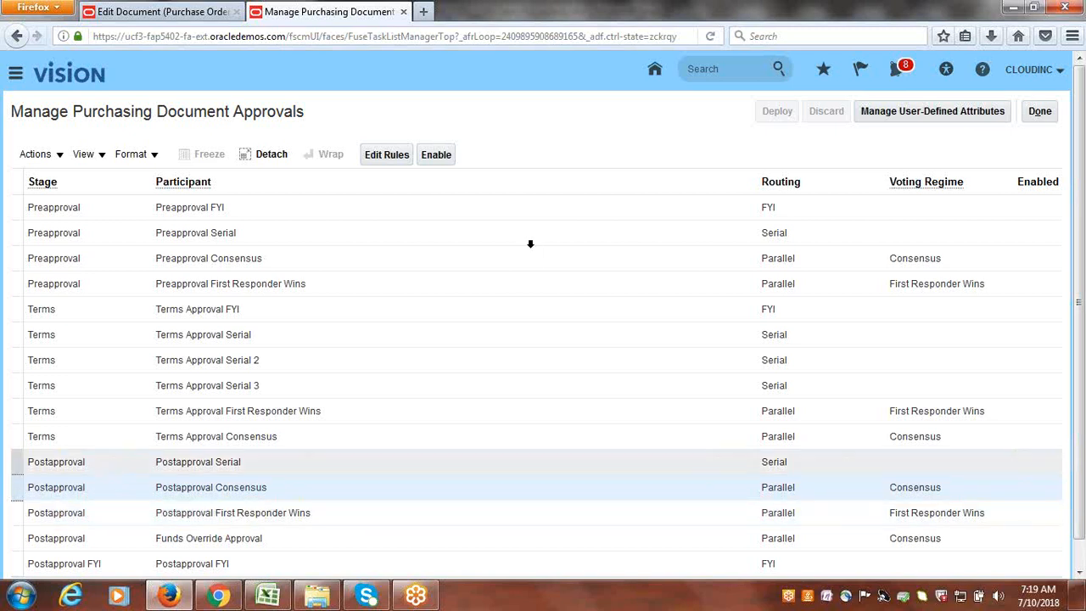
click(442, 155)
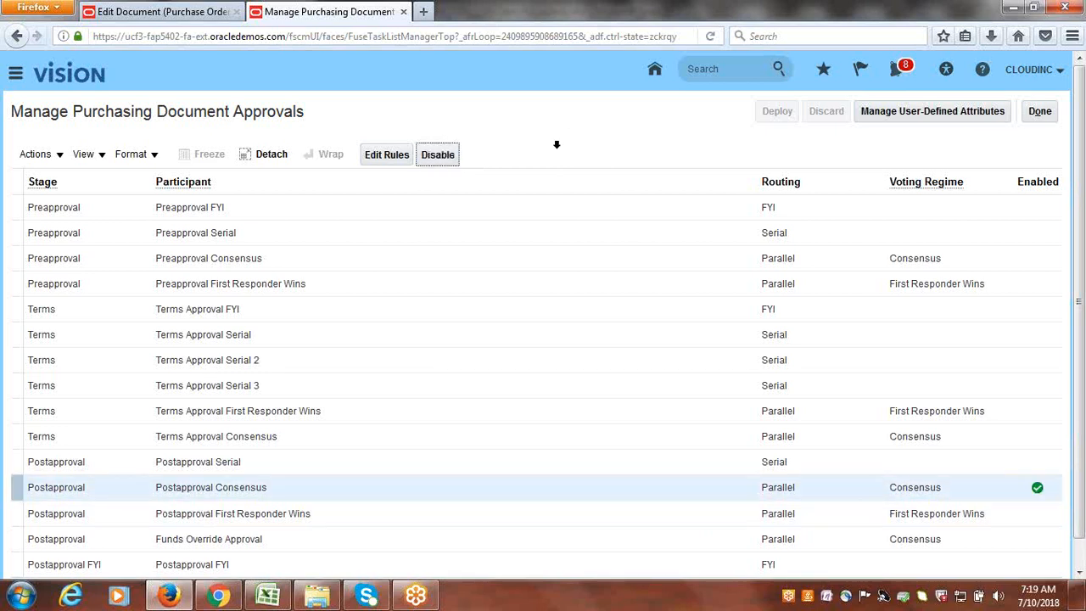
click(383, 157)
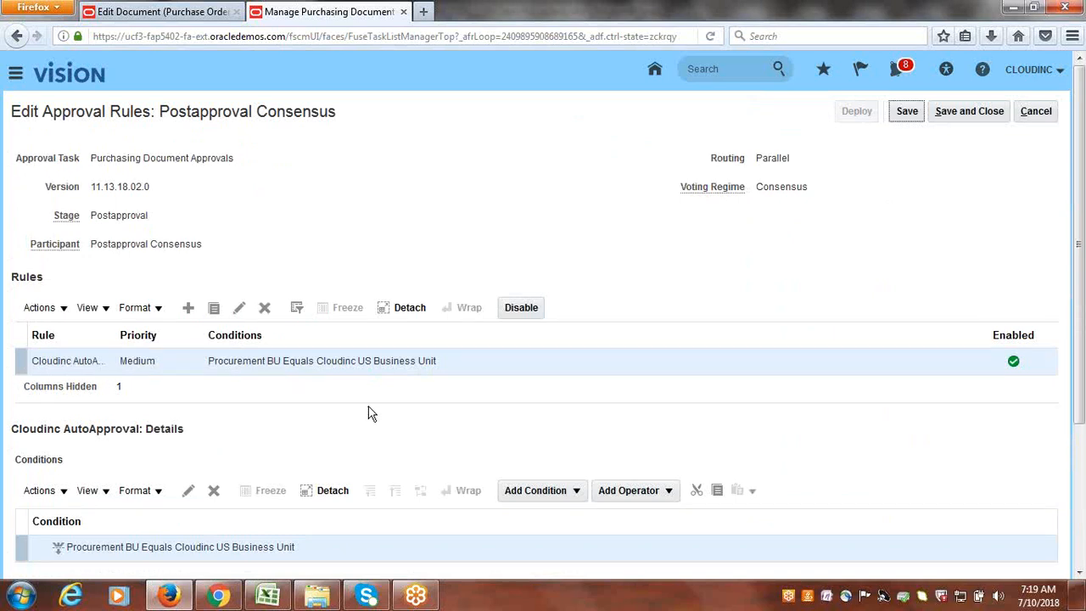
- Check the Cloudinc AutoApproval rule's Automatic action with Approved outcome, then save and close
scroll(371, 420, down, 2)
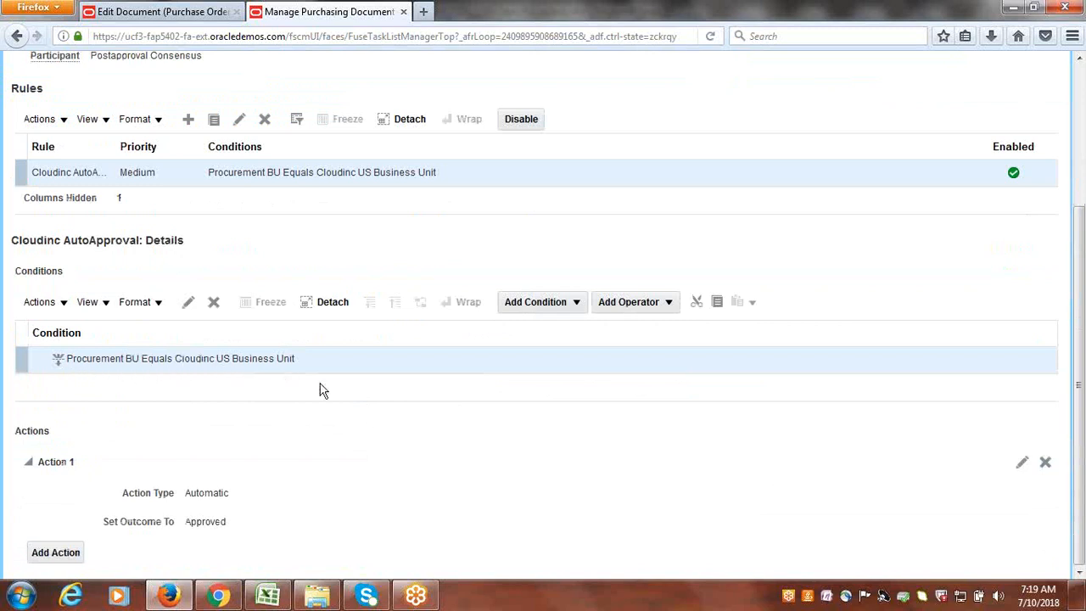
double_click(197, 520)
double_click(207, 493)
scroll(471, 505, up, 4)
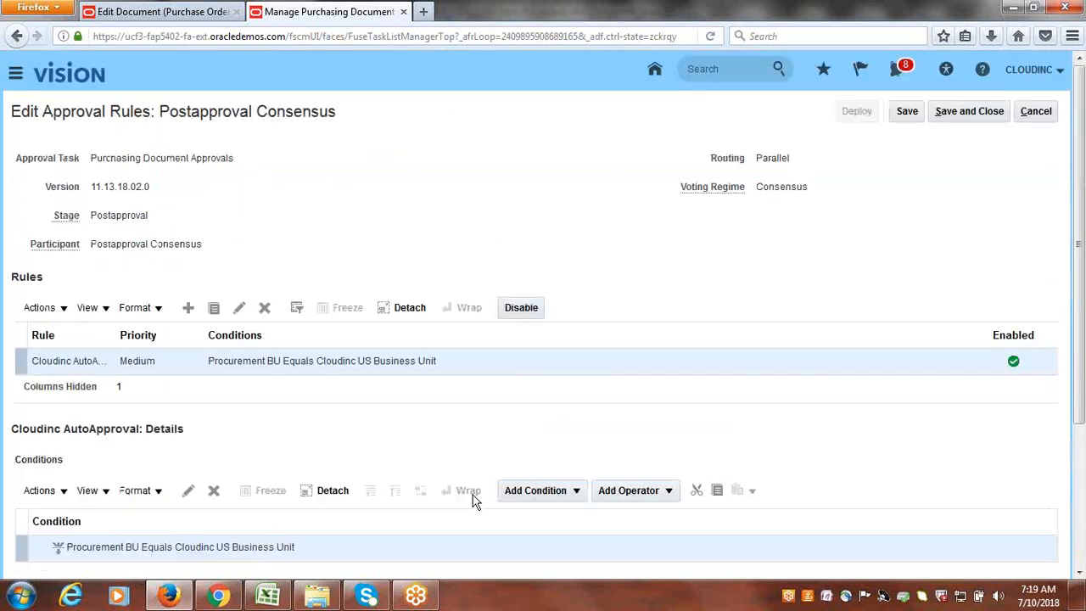
click(977, 111)
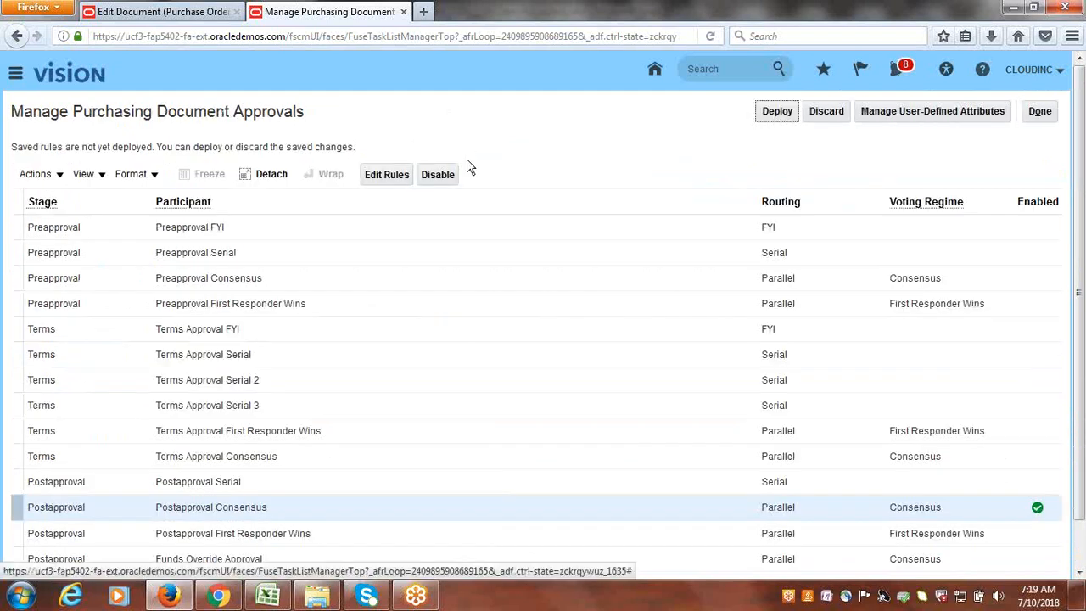
- Deploy the saved Postapproval Consensus rule changes, confirm, and return to purchase order 1
click(777, 111)
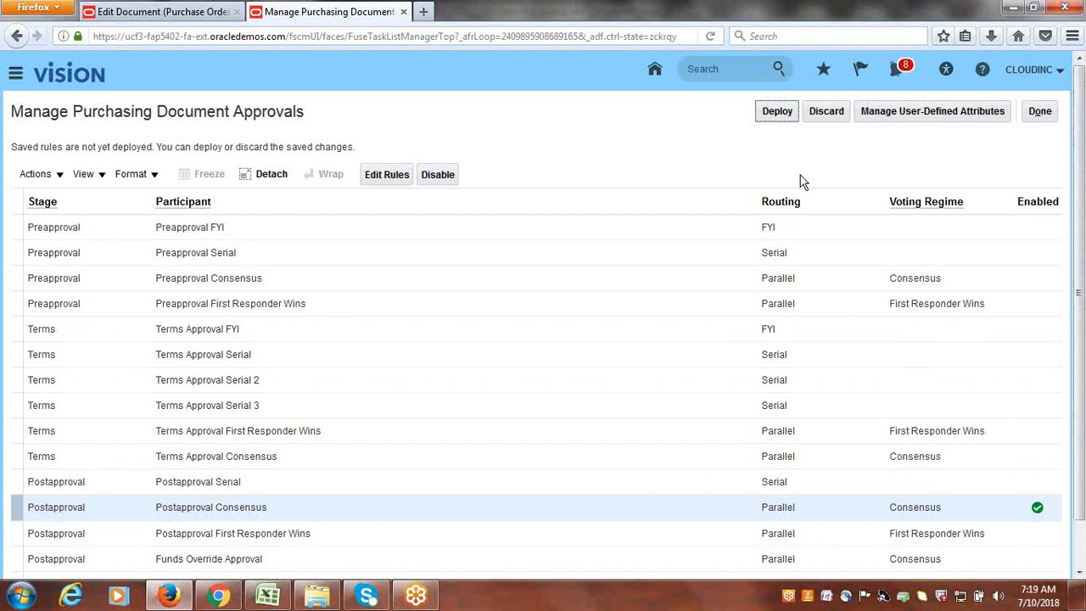
click(782, 112)
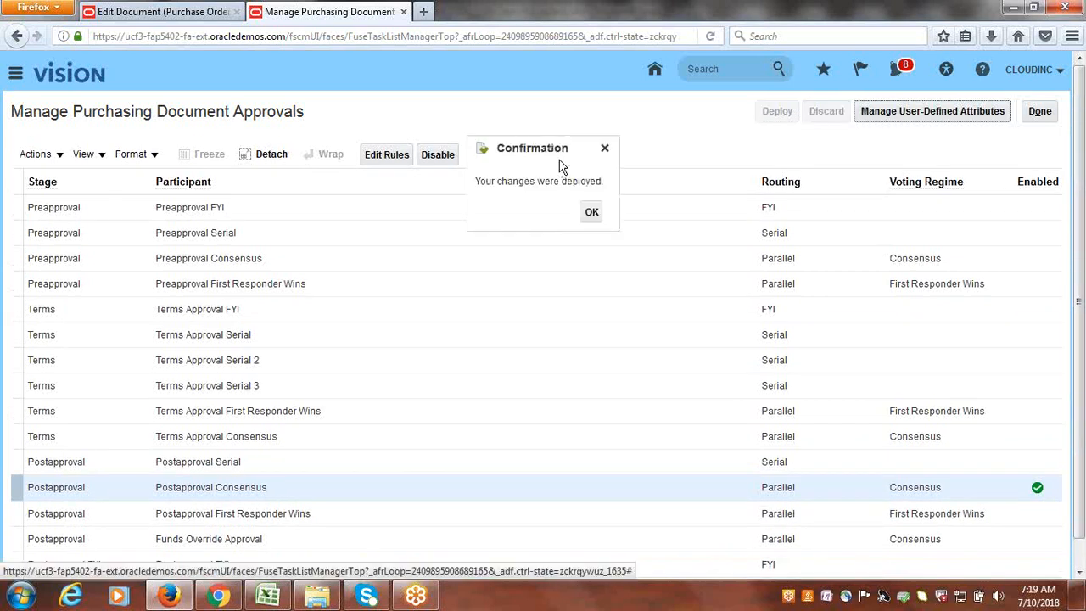
click(592, 214)
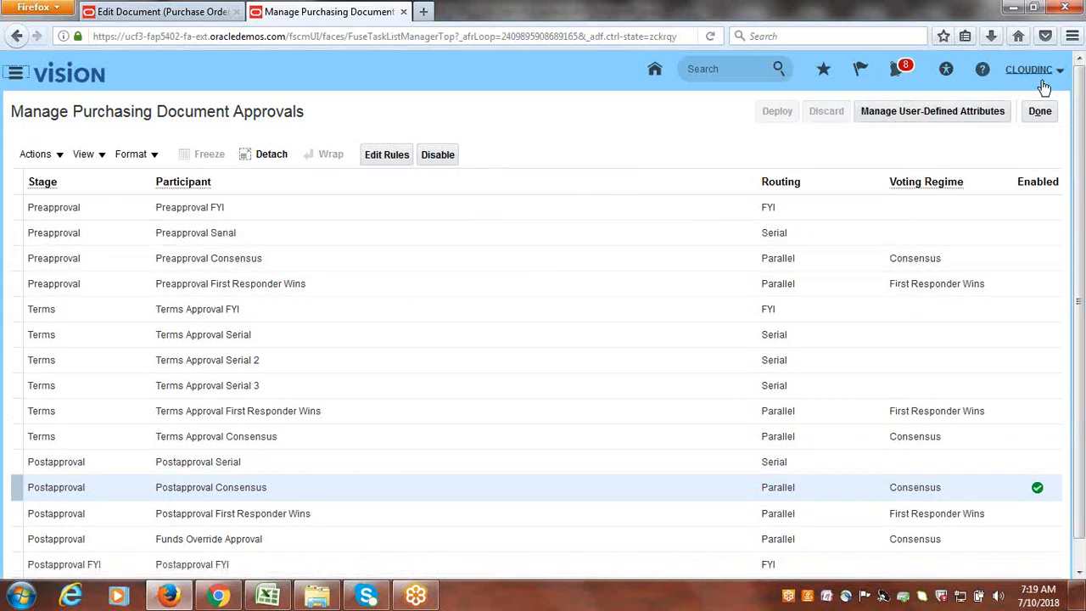
click(1048, 120)
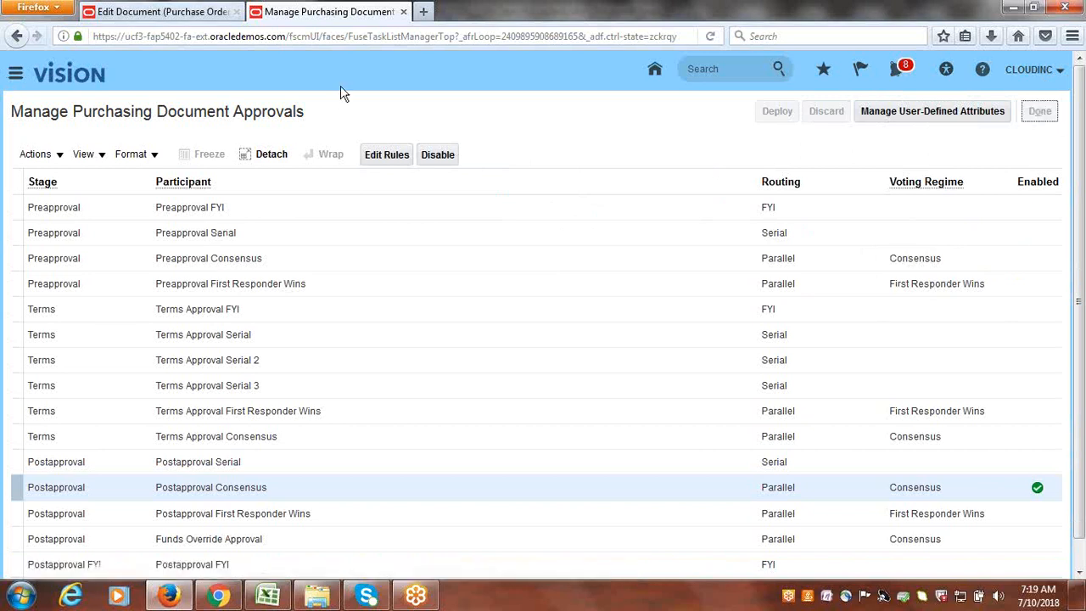
click(146, 10)
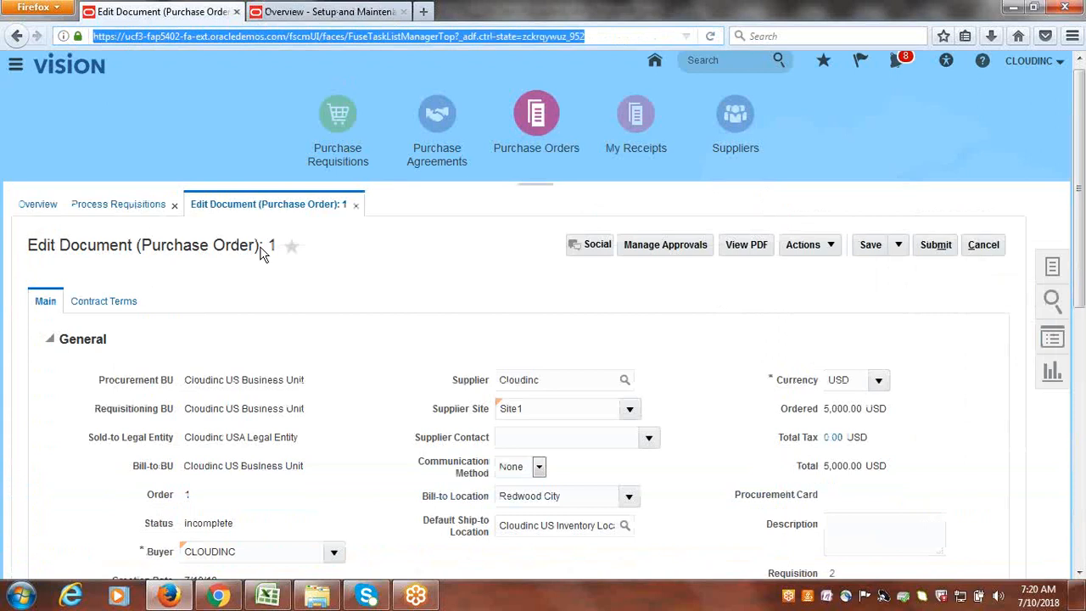
scroll(376, 356, down, 3)
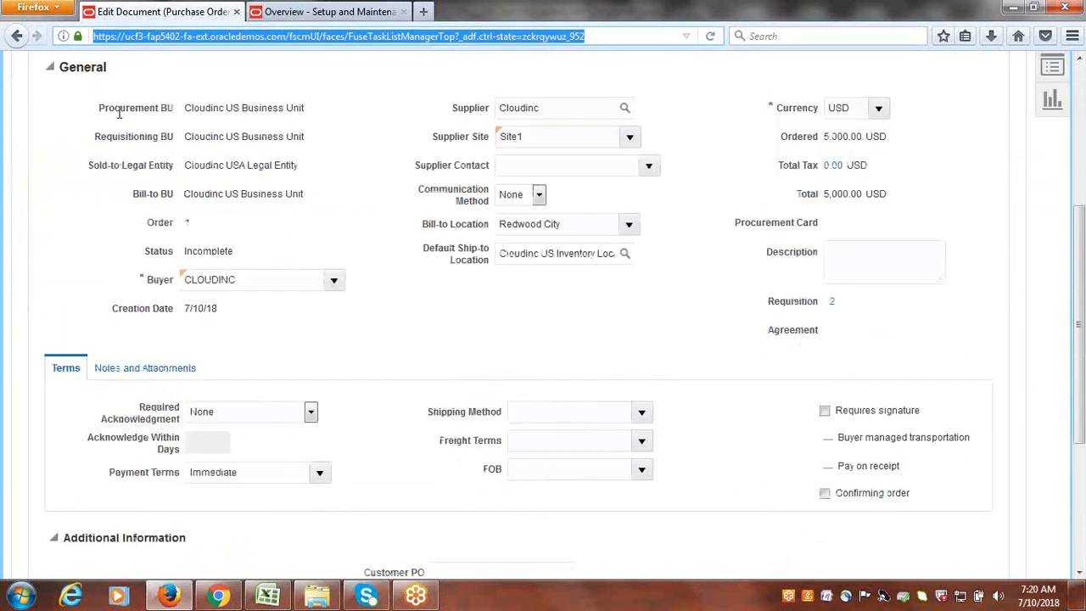
scroll(368, 314, down, 3)
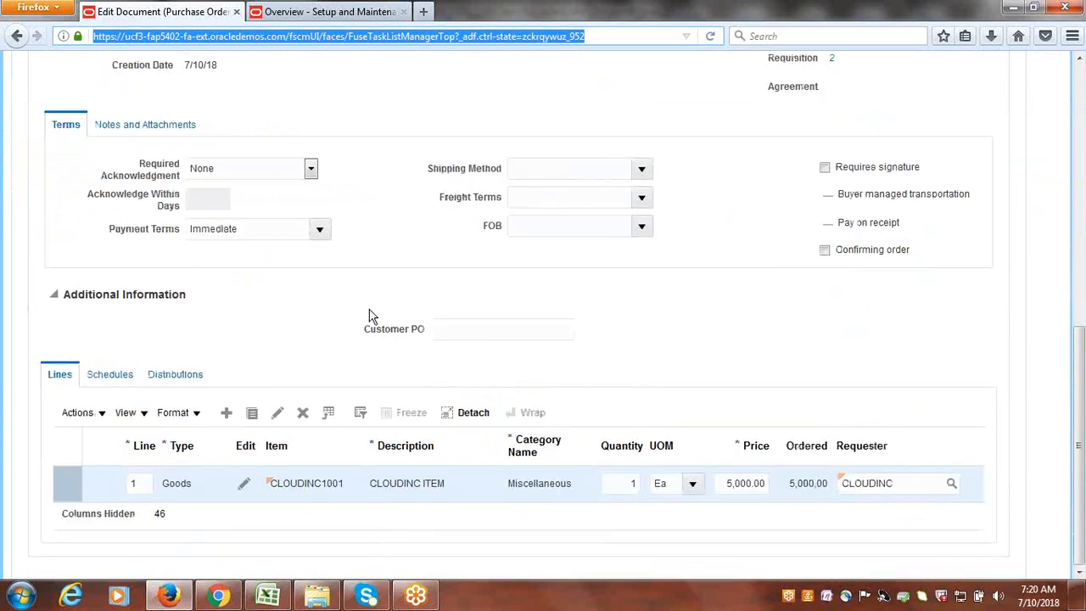
click(125, 384)
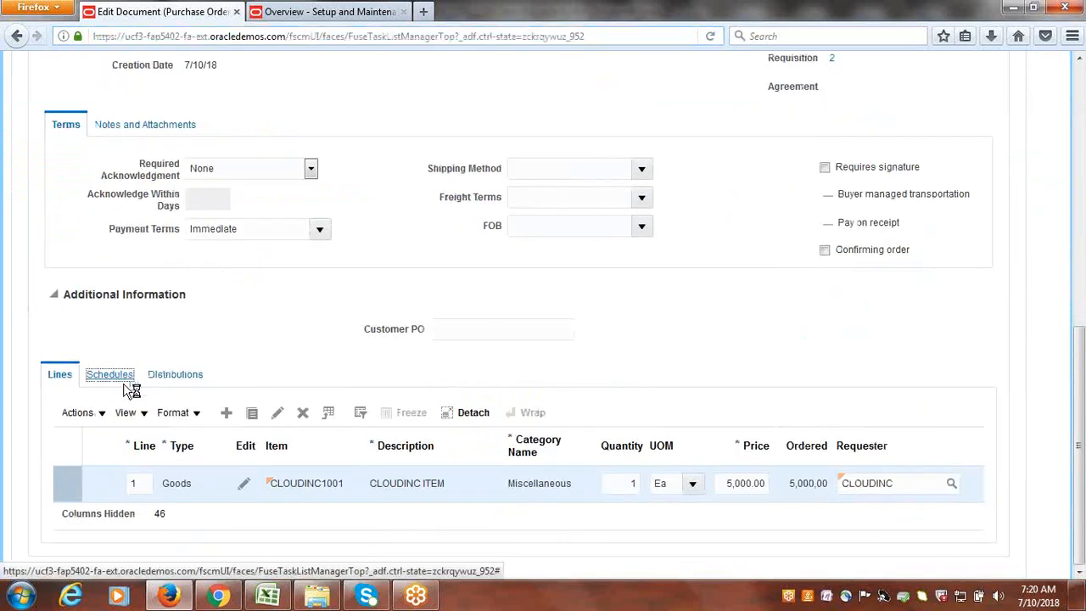
click(183, 379)
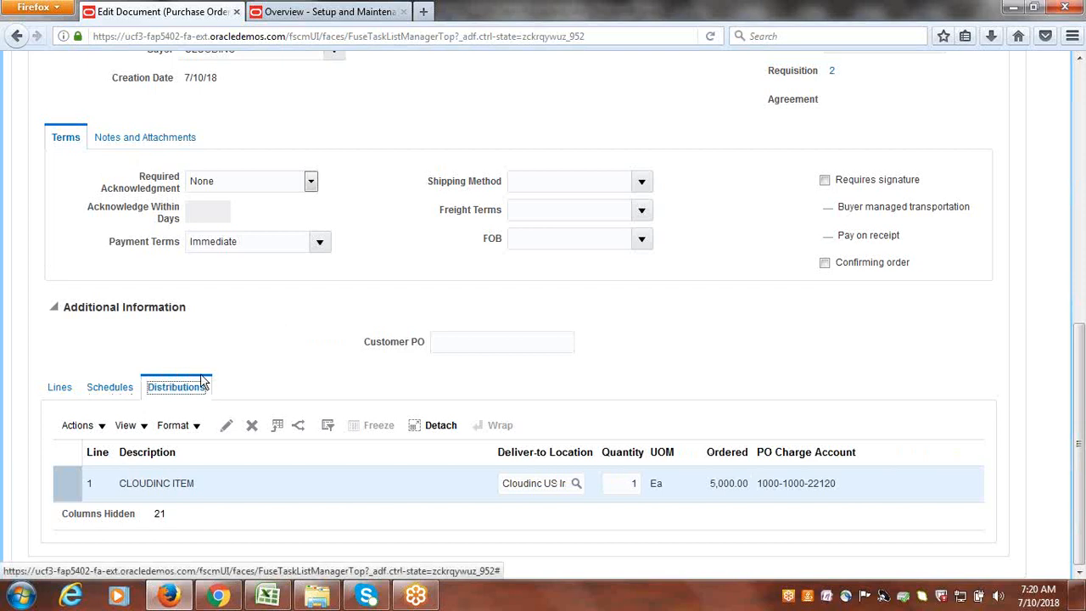
click(100, 427)
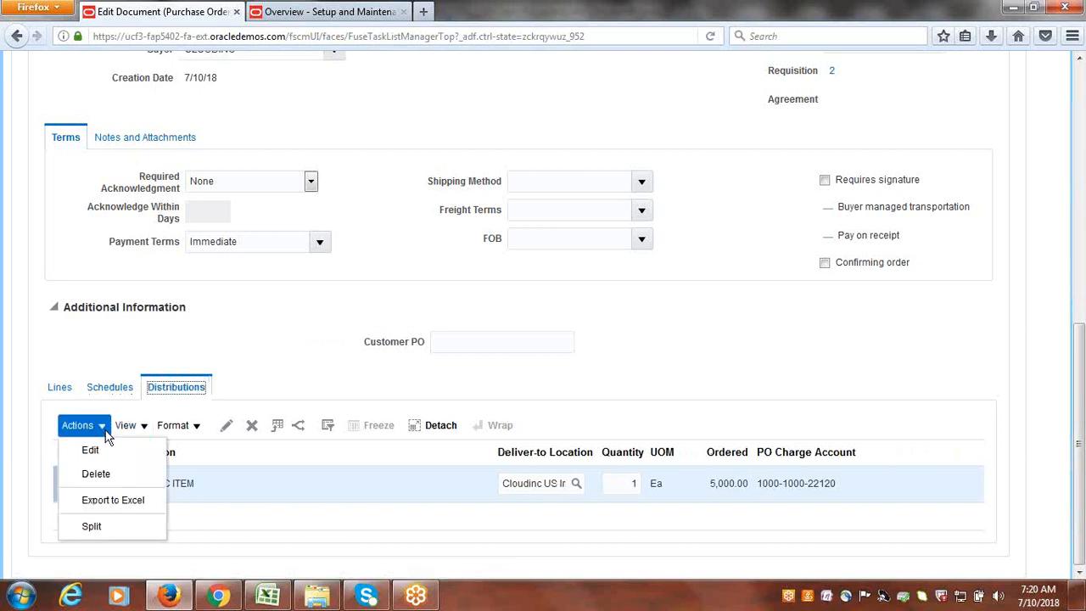
click(103, 457)
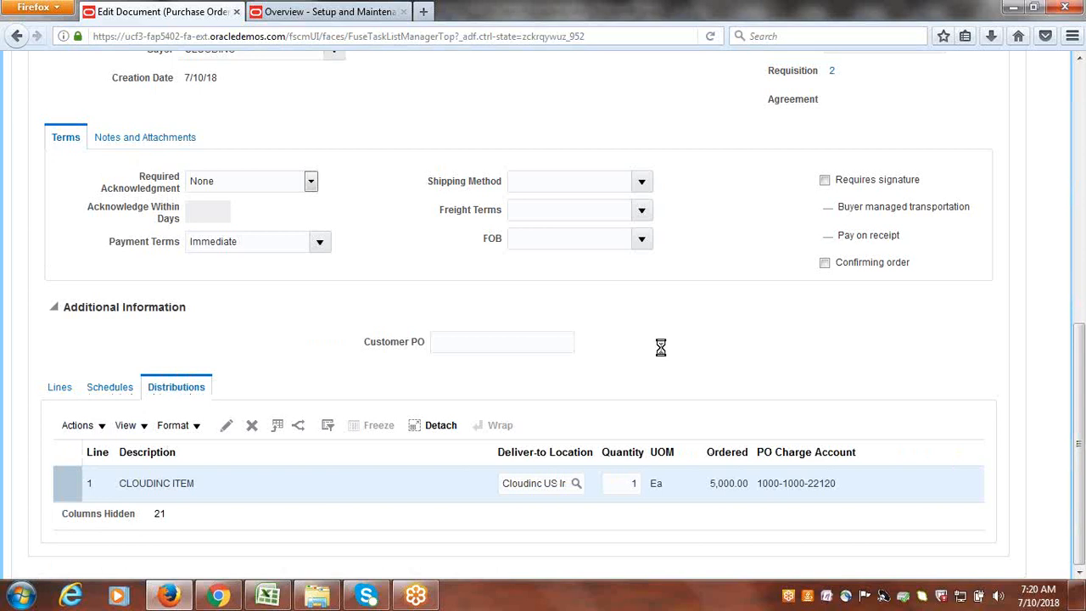
- Check distribution 1's delivery and billing accounts, accept it, and open Manage Approvals for purchase order 1
scroll(900, 344, down, 3)
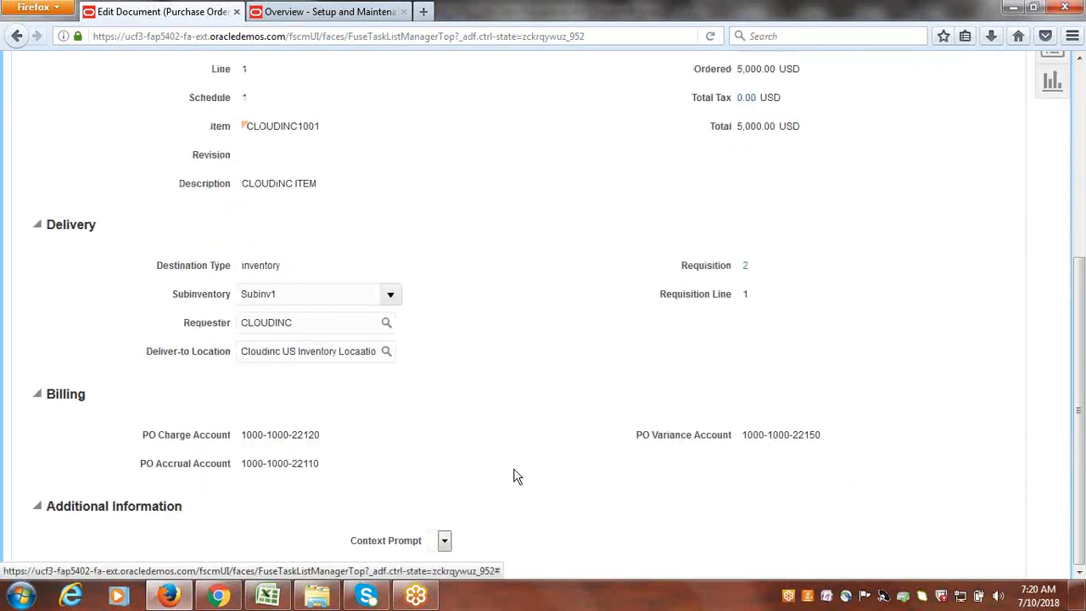
scroll(934, 446, up, 5)
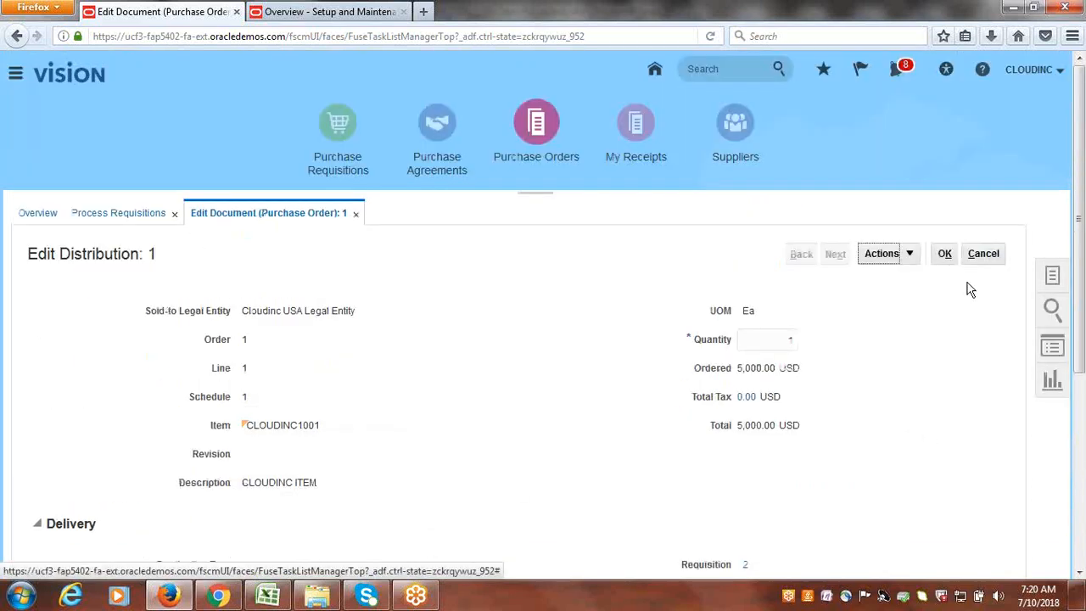
click(945, 253)
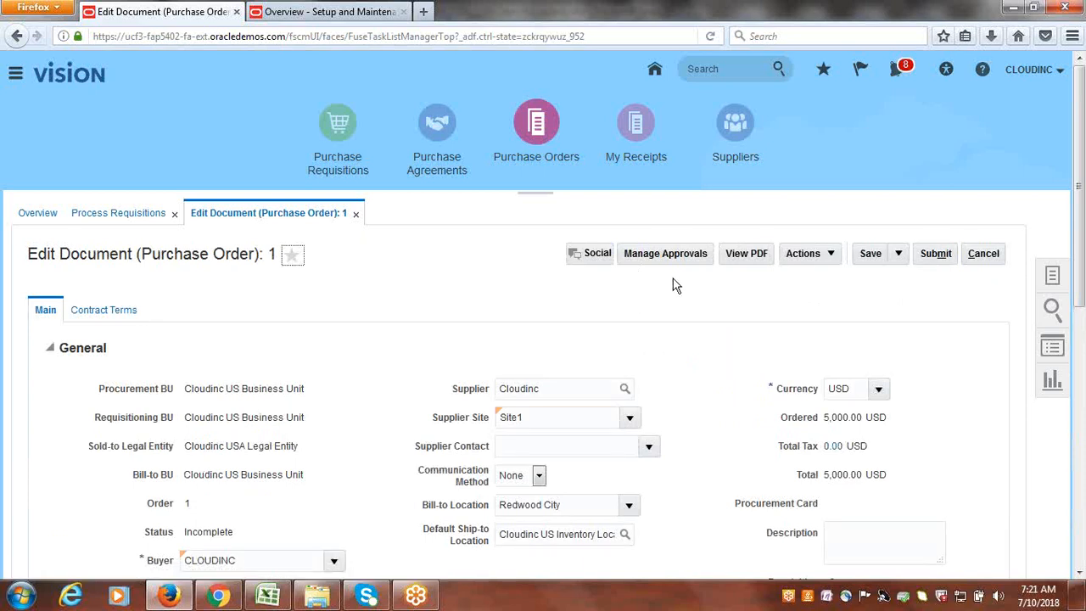
click(655, 255)
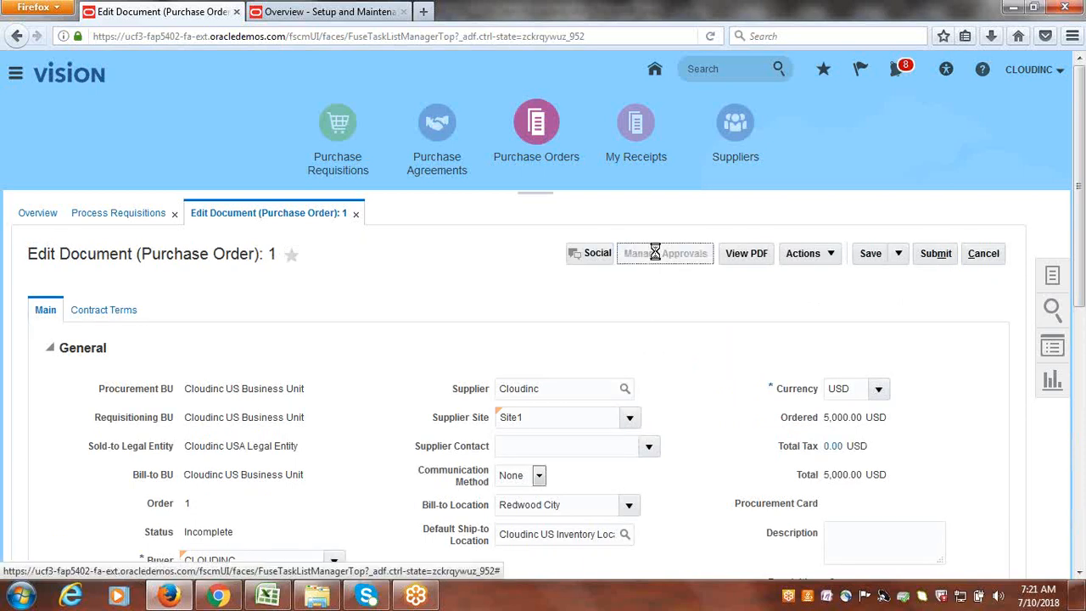
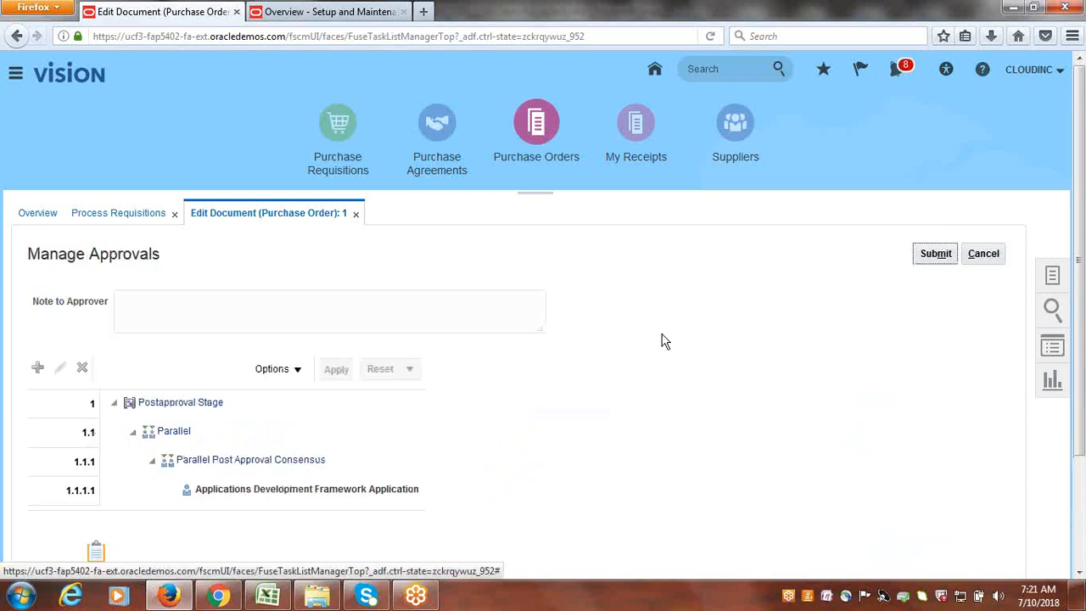
- Leave Manage Approvals unchanged and submit purchase order 1, which flags the Bill-to Location as invalid
scroll(619, 375, down, 3)
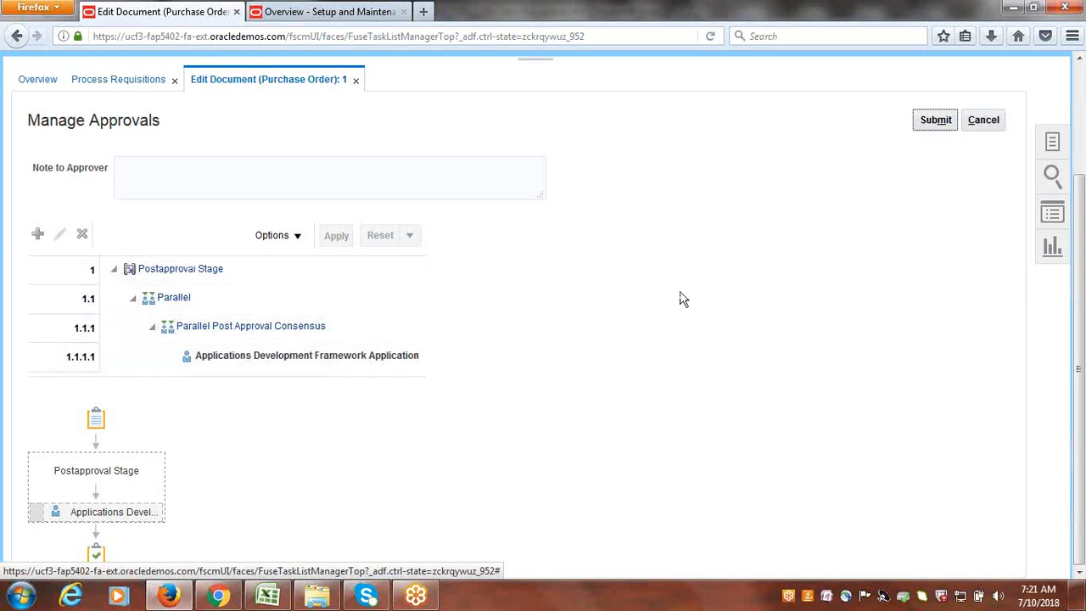
scroll(681, 292, up, 3)
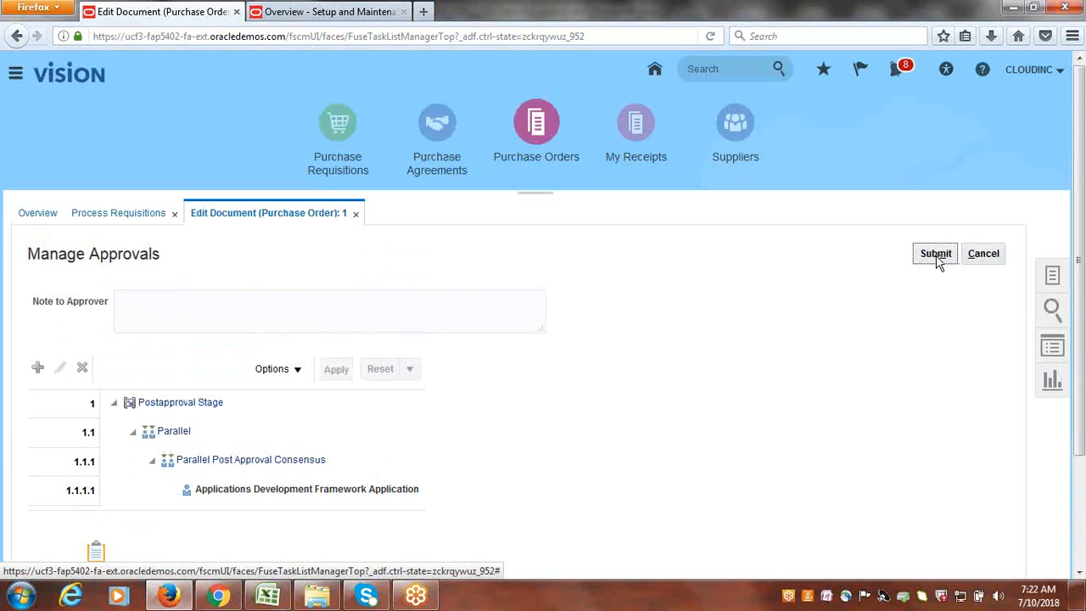
click(983, 254)
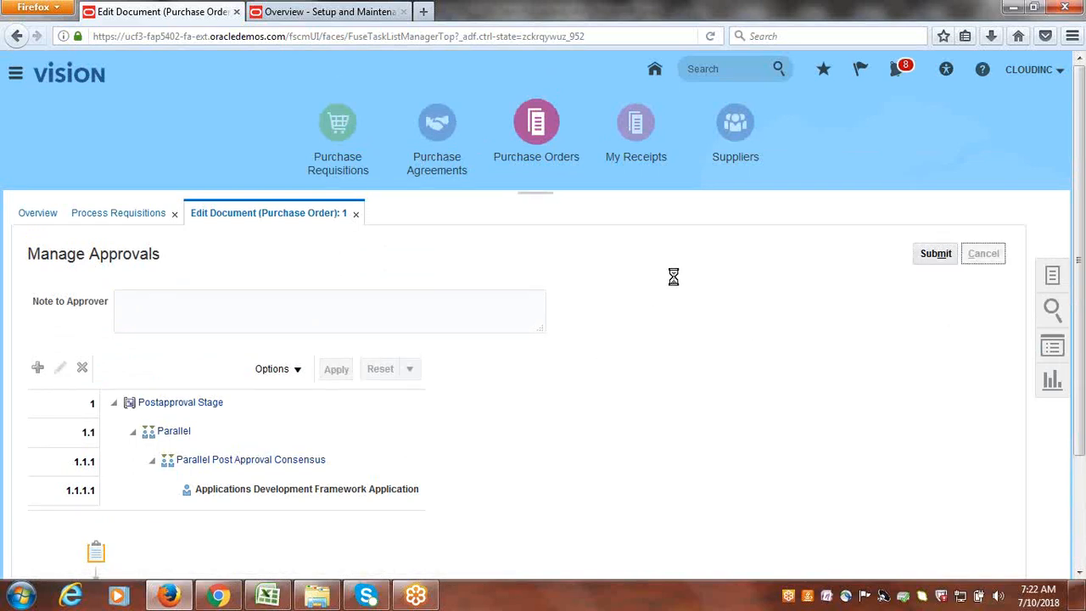
click(944, 254)
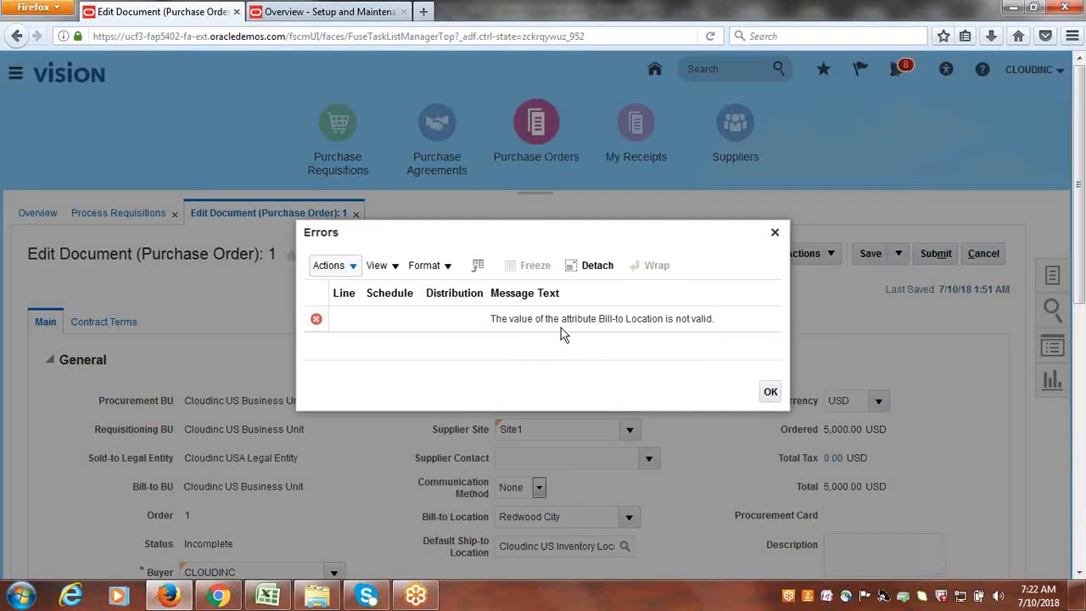
- Dismiss the error and set the Bill-to Location to Cloudinc US Inventory Locaation via a 'Cloud' search
click(775, 233)
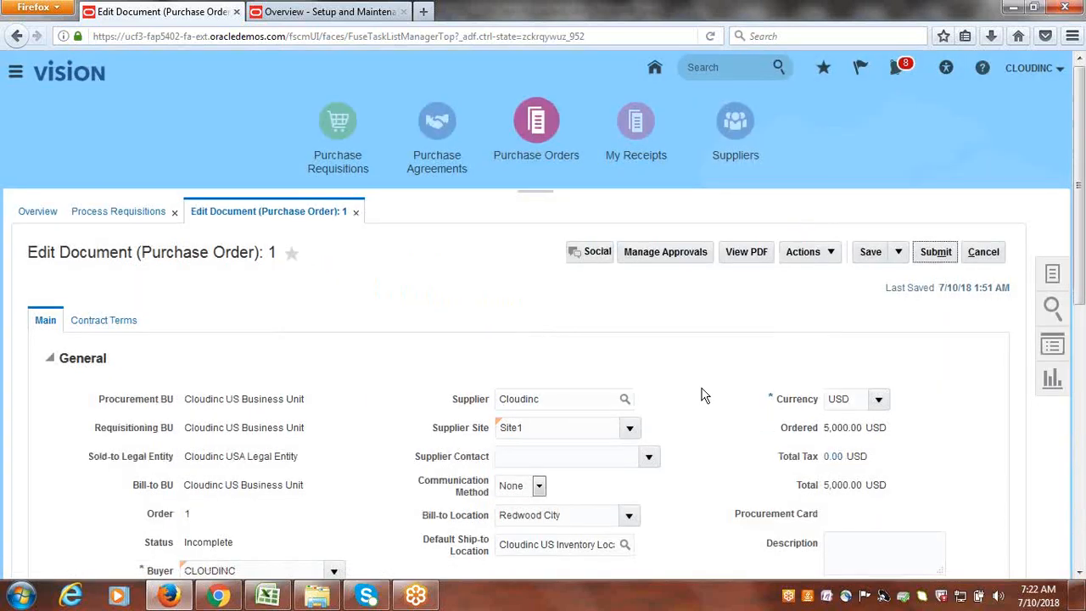
scroll(704, 393, down, 4)
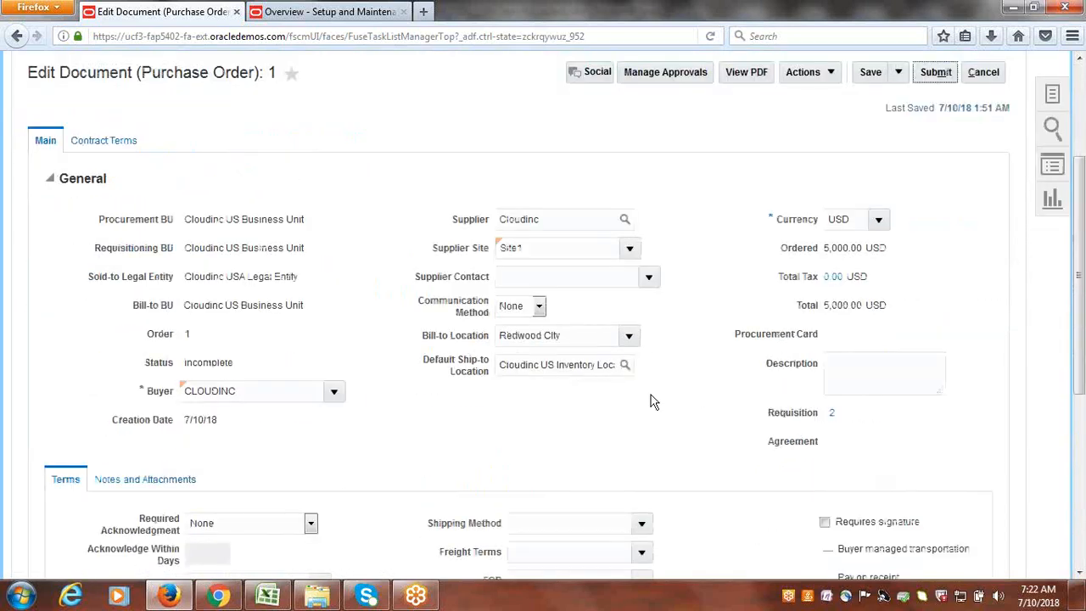
click(625, 336)
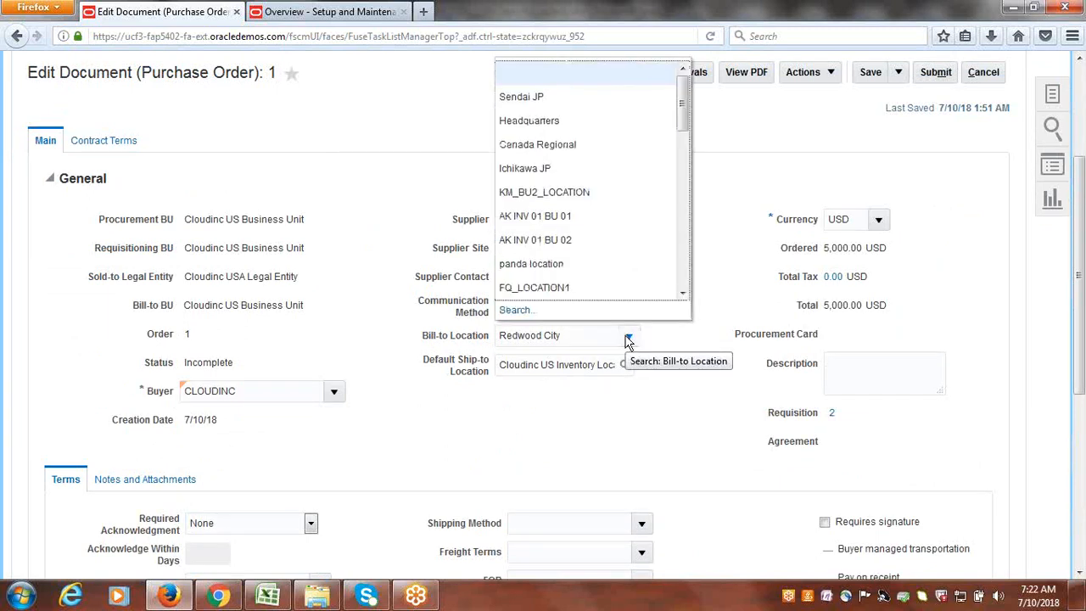
click(522, 310)
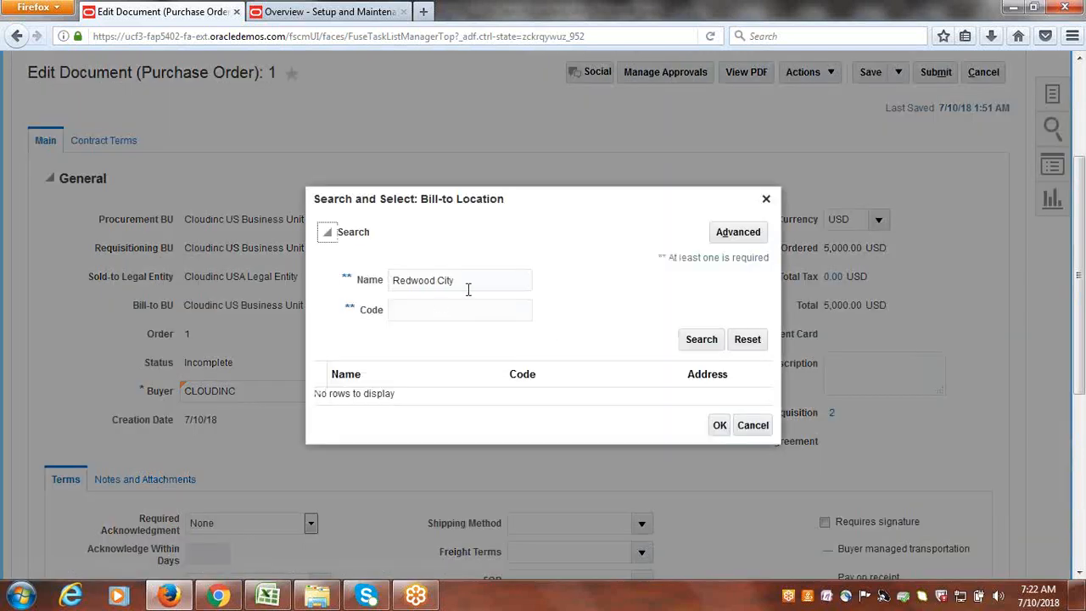
click(468, 280)
triple_click(468, 280)
key(BackSpace)
text(Cloudinc)
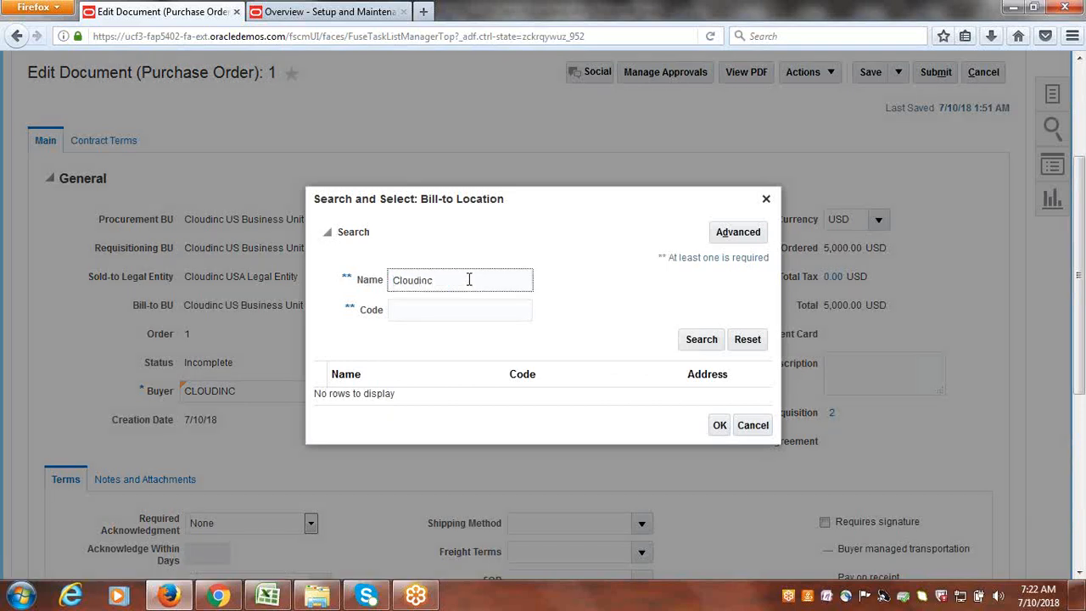
click(709, 346)
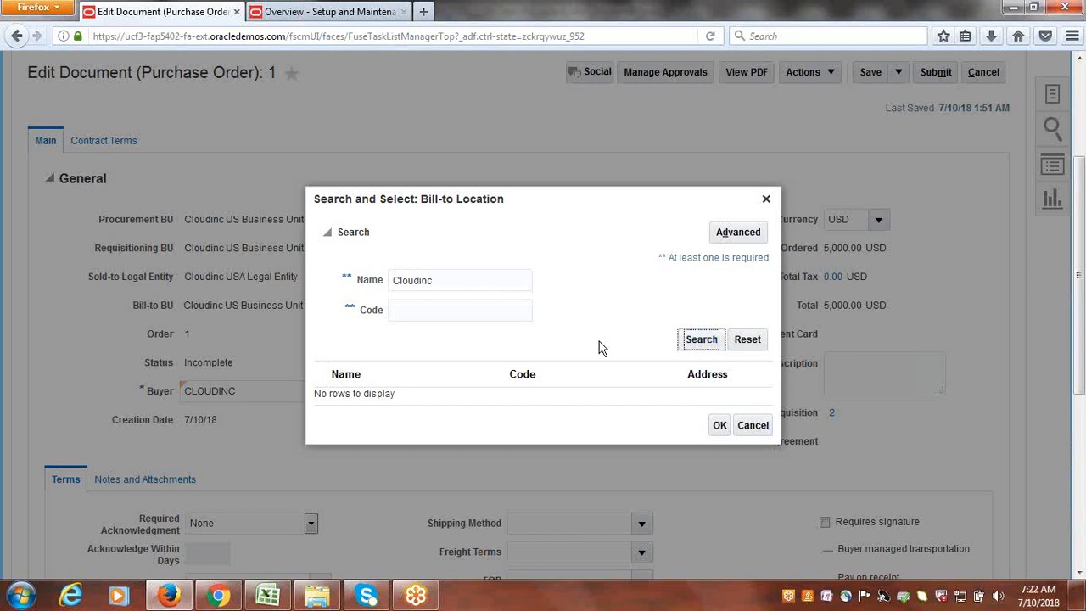
click(402, 394)
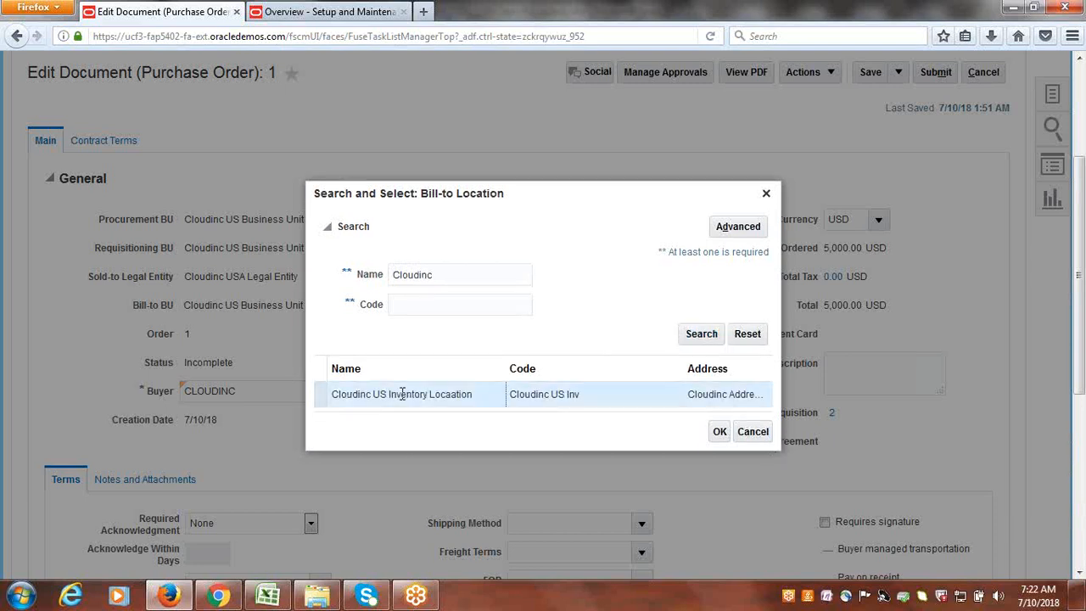
click(719, 433)
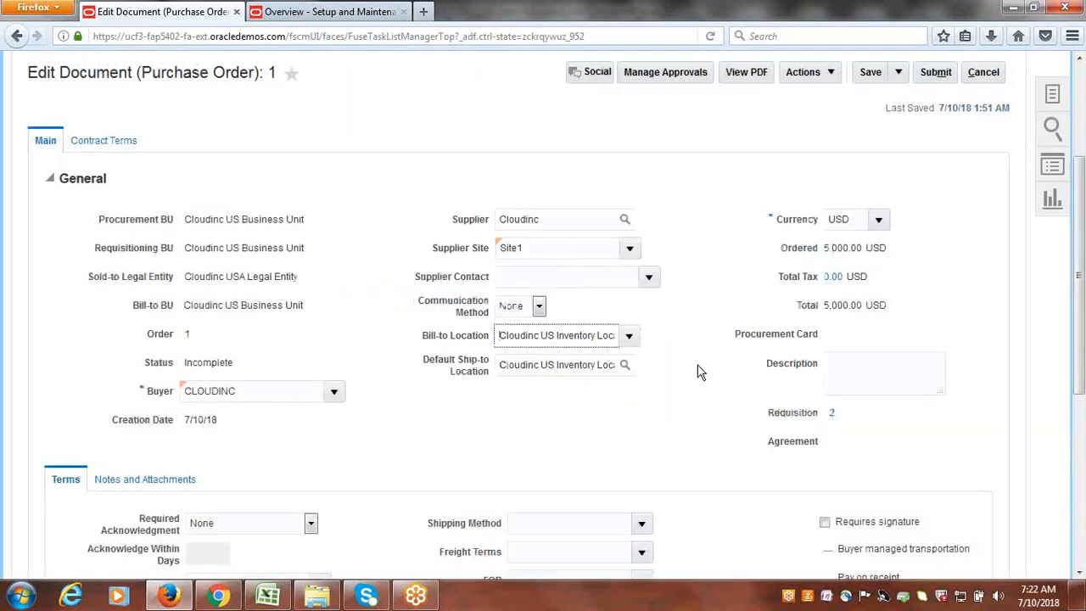
scroll(701, 372, up, 3)
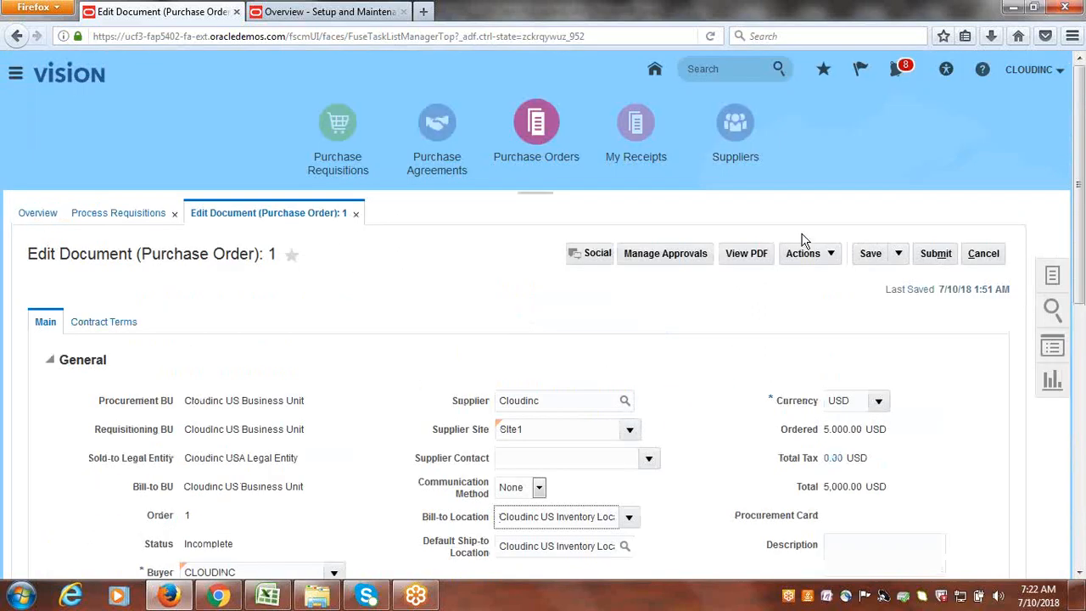
- Submit the corrected purchase order 1 and acknowledge the confirmation
click(937, 253)
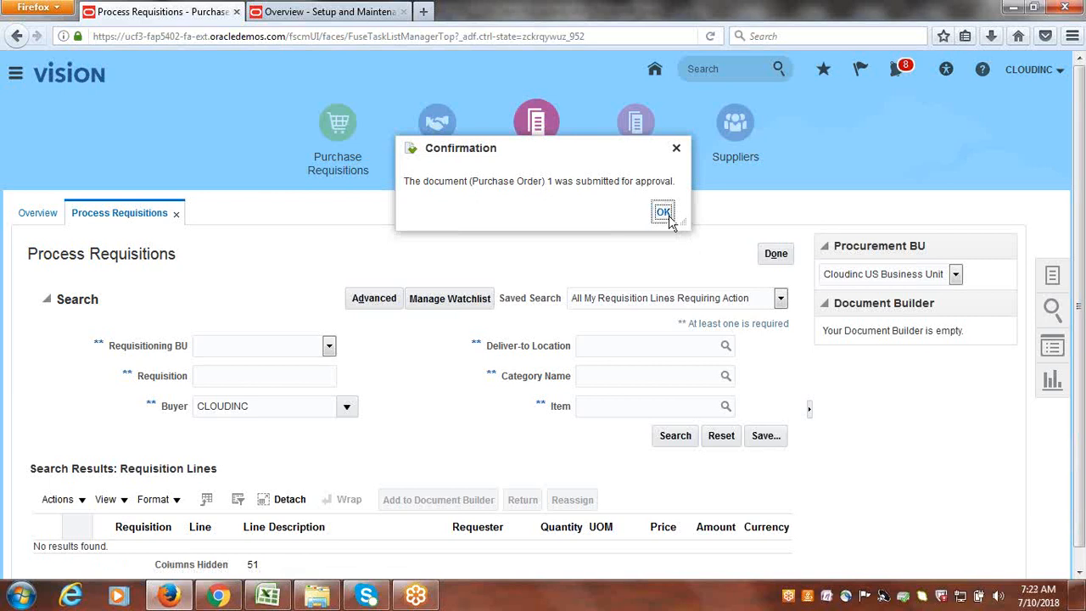
click(664, 213)
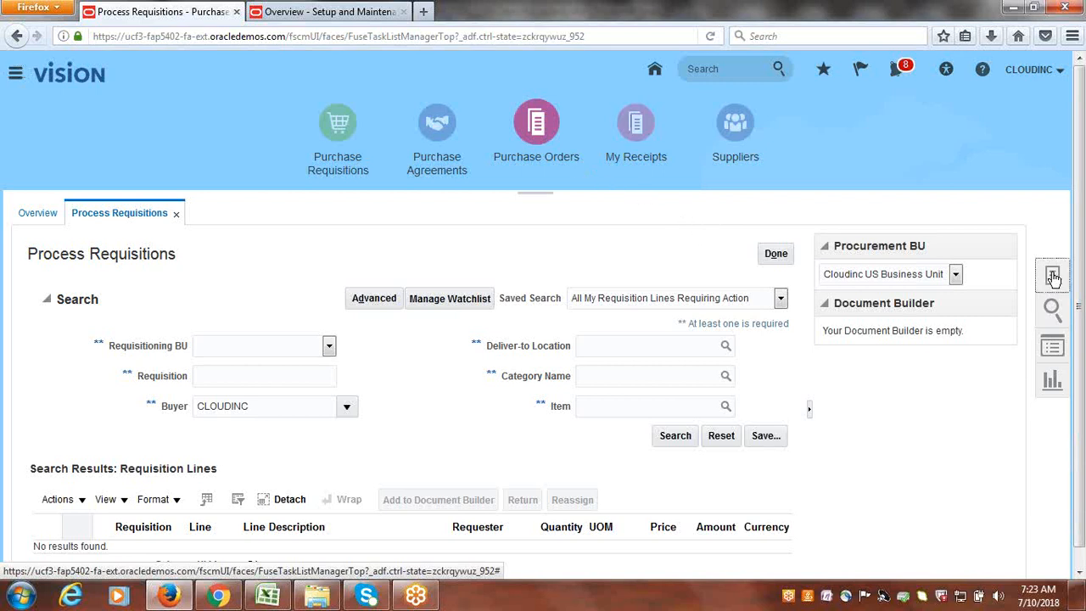
- Search Manage Orders for order 1, shown Open at 5,000.00 USD, and view its life cycle amounts
click(1053, 277)
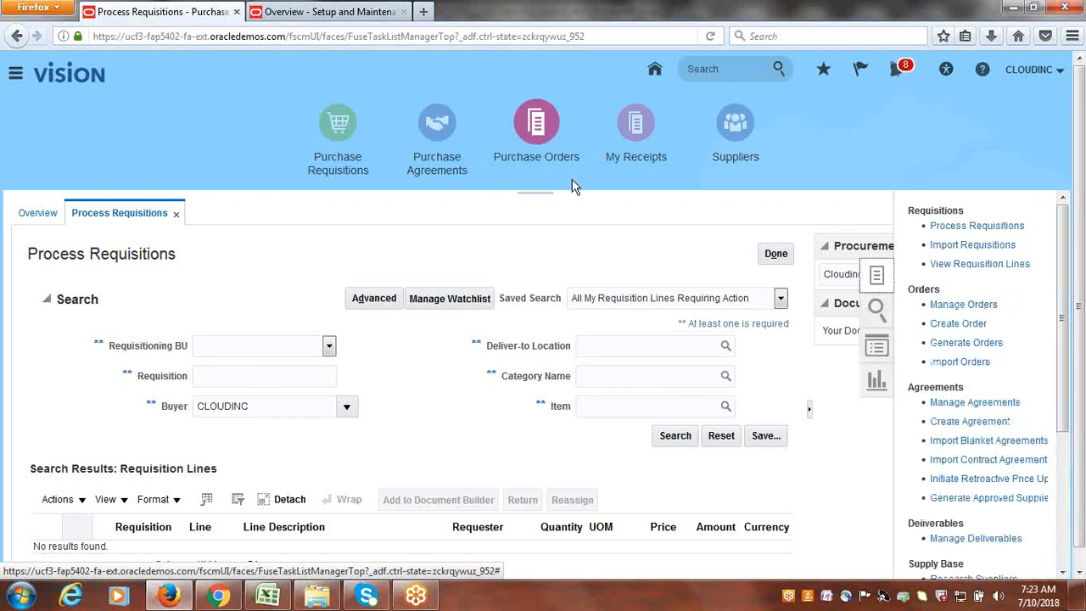
click(955, 307)
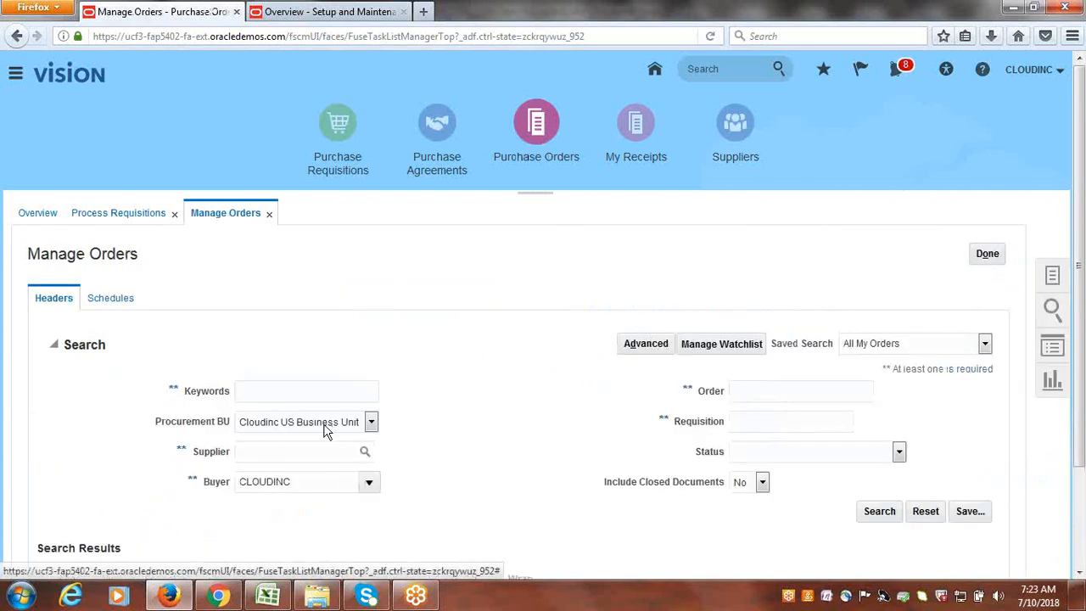
scroll(439, 396, down, 3)
click(800, 275)
text(1)
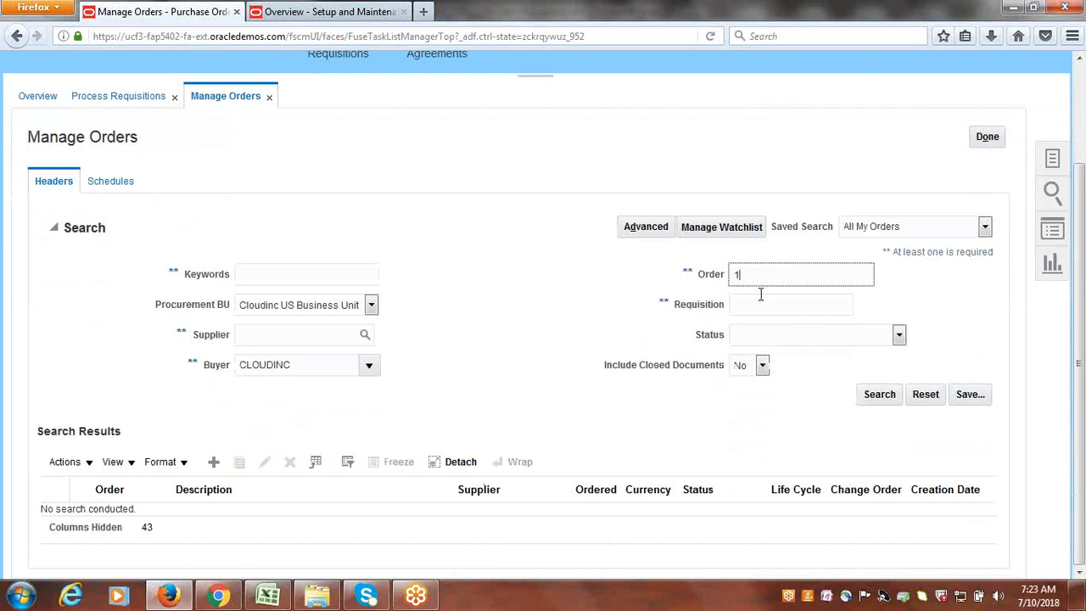
click(879, 395)
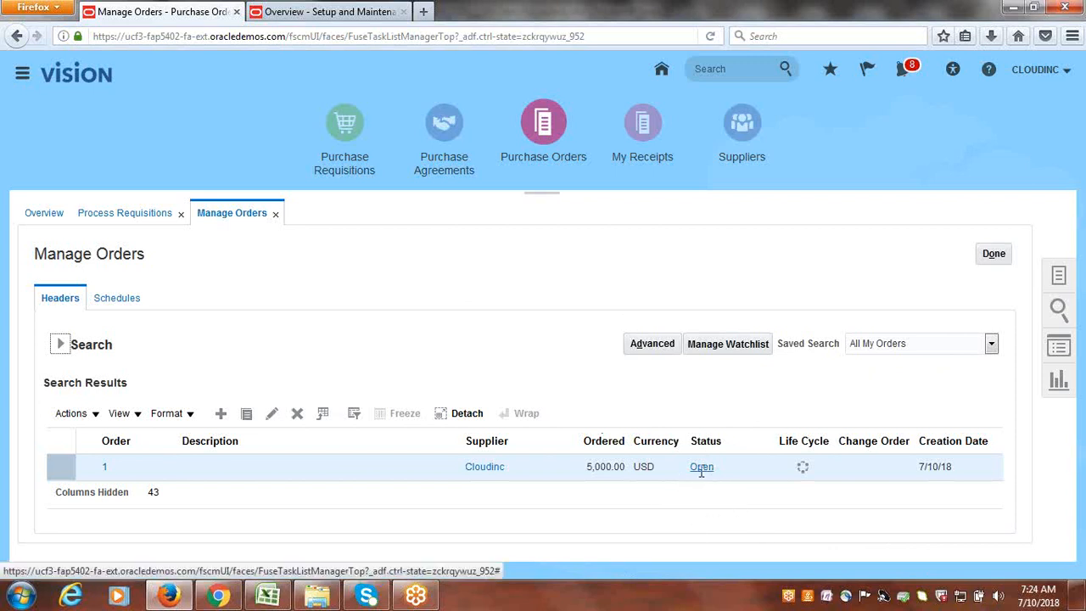
click(802, 471)
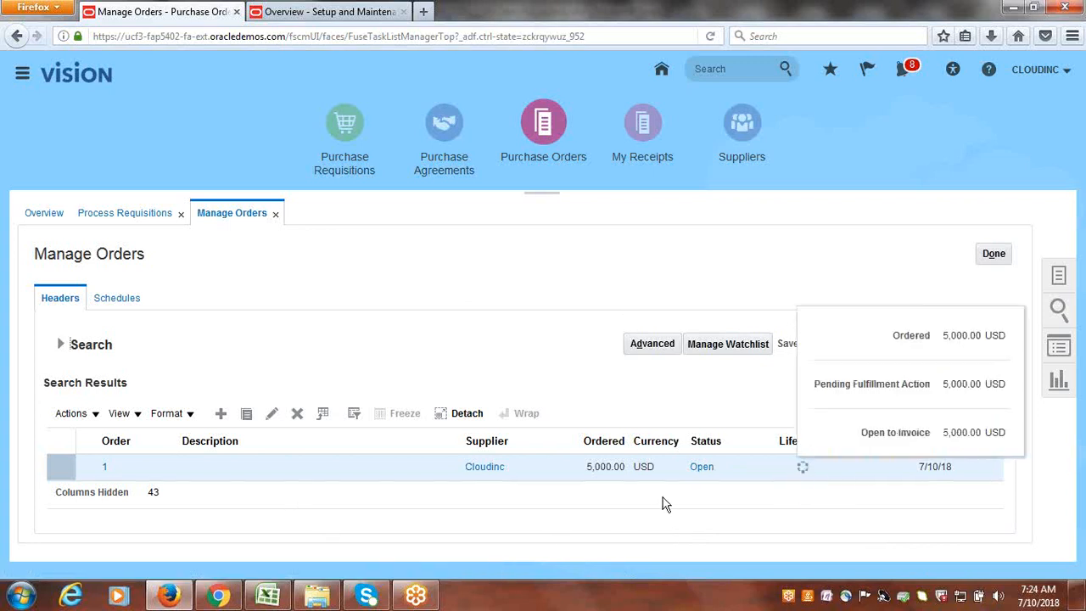
click(679, 483)
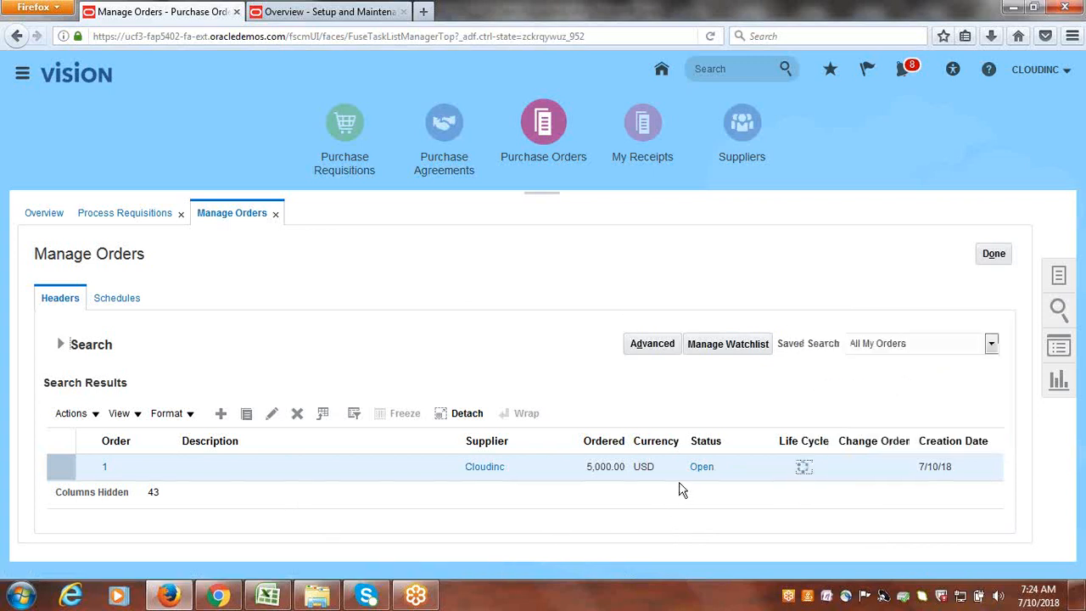
click(802, 471)
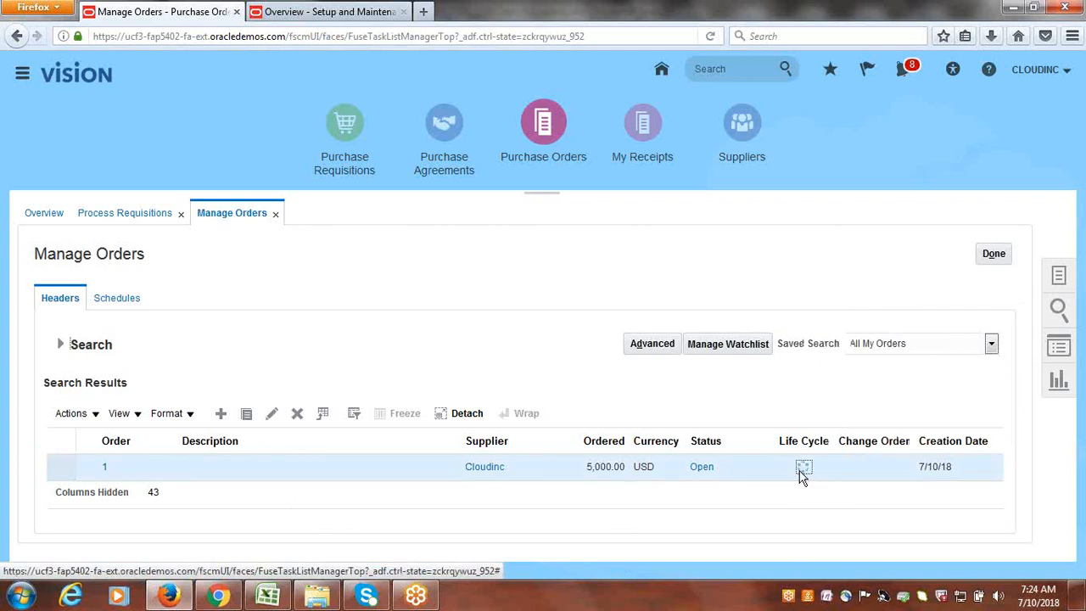
- Review order 1's full life cycle, still pending fulfilment and open to invoice, then close it and Manage Orders
click(724, 480)
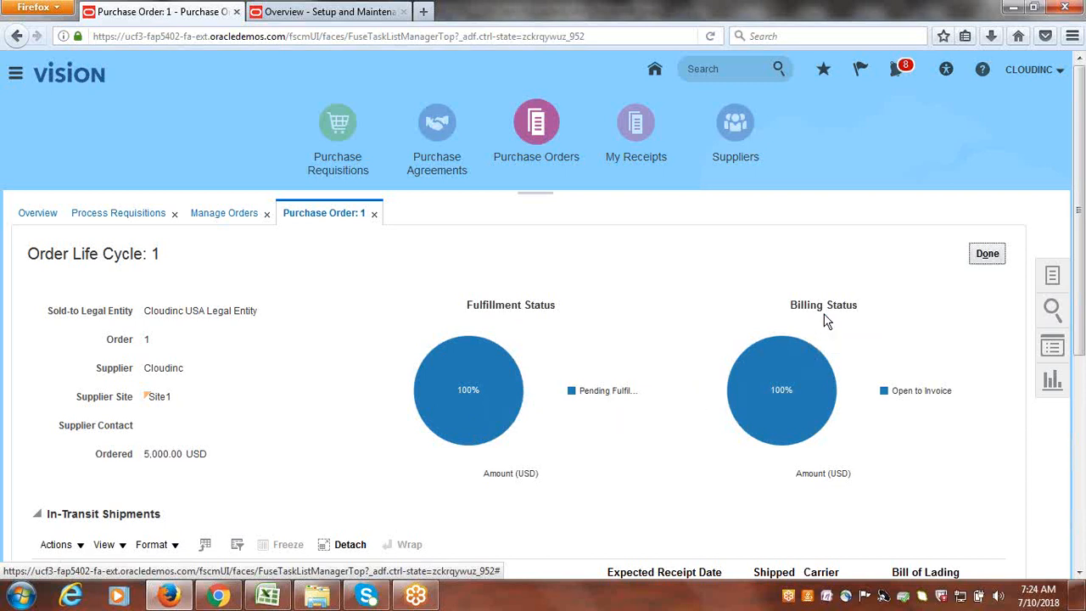
mouse_move(783, 404)
click(987, 257)
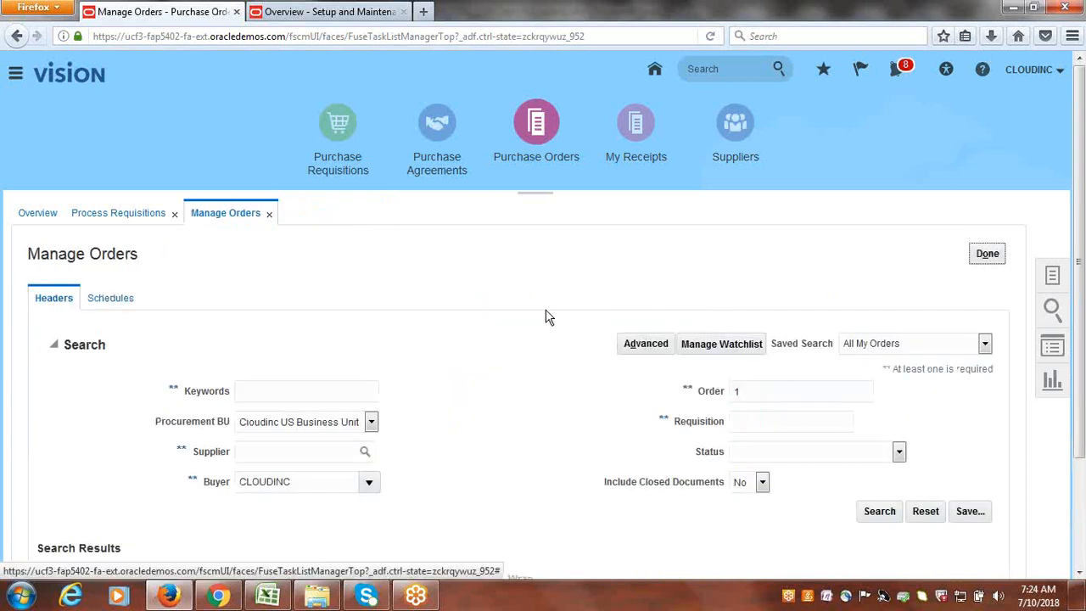
scroll(545, 317, down, 3)
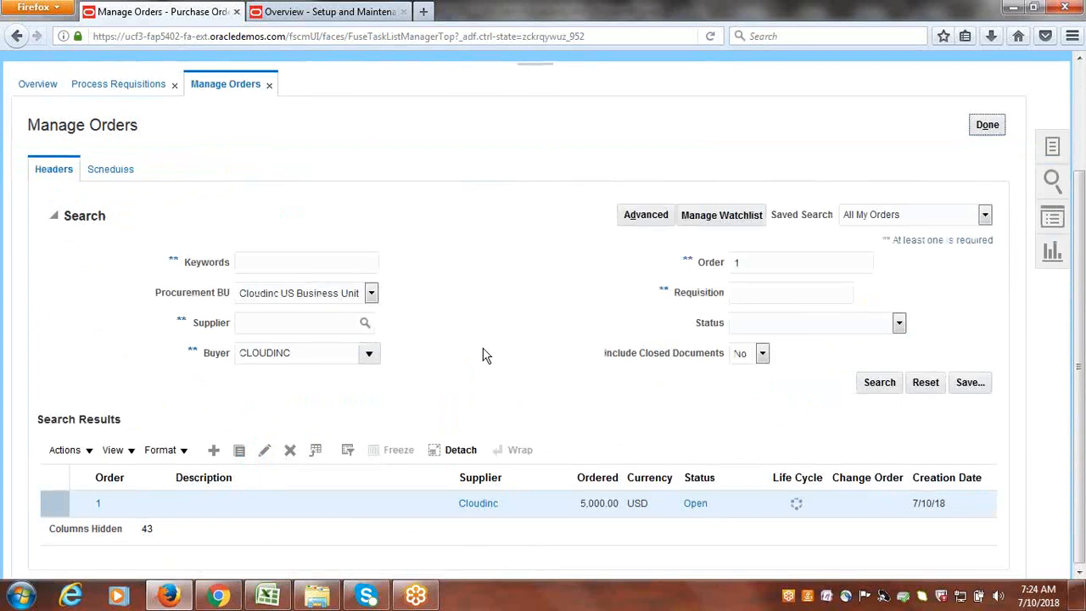
scroll(482, 355, up, 3)
click(999, 253)
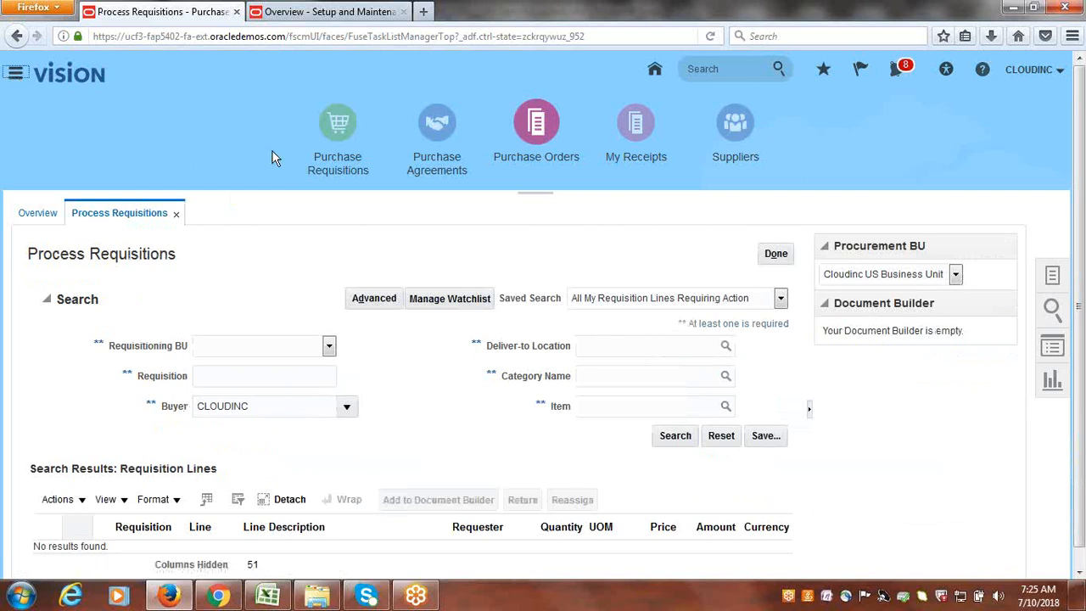
click(974, 131)
click(656, 72)
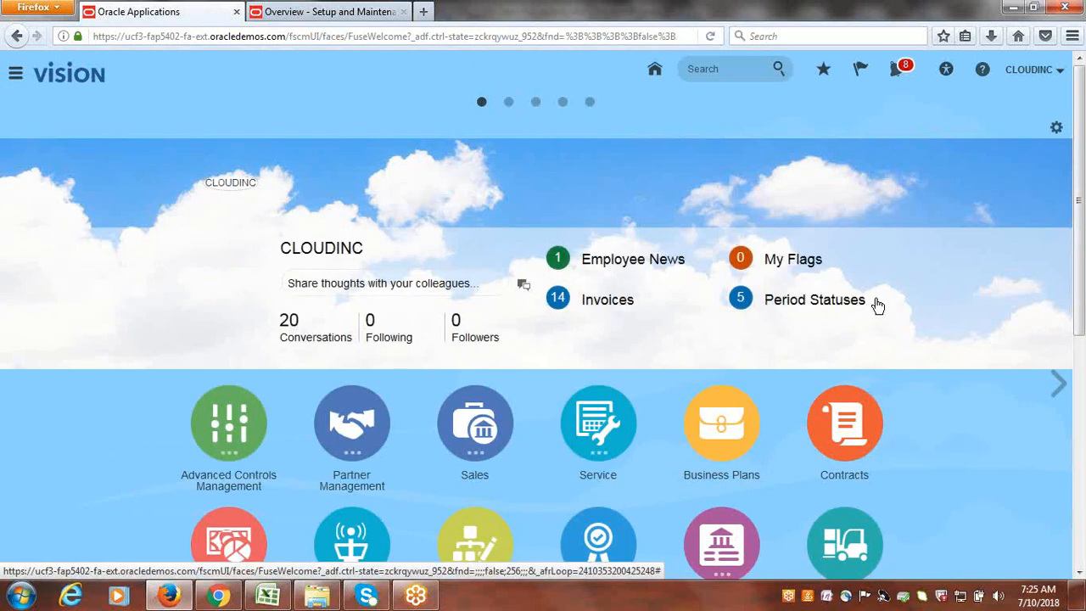
scroll(882, 305, down, 3)
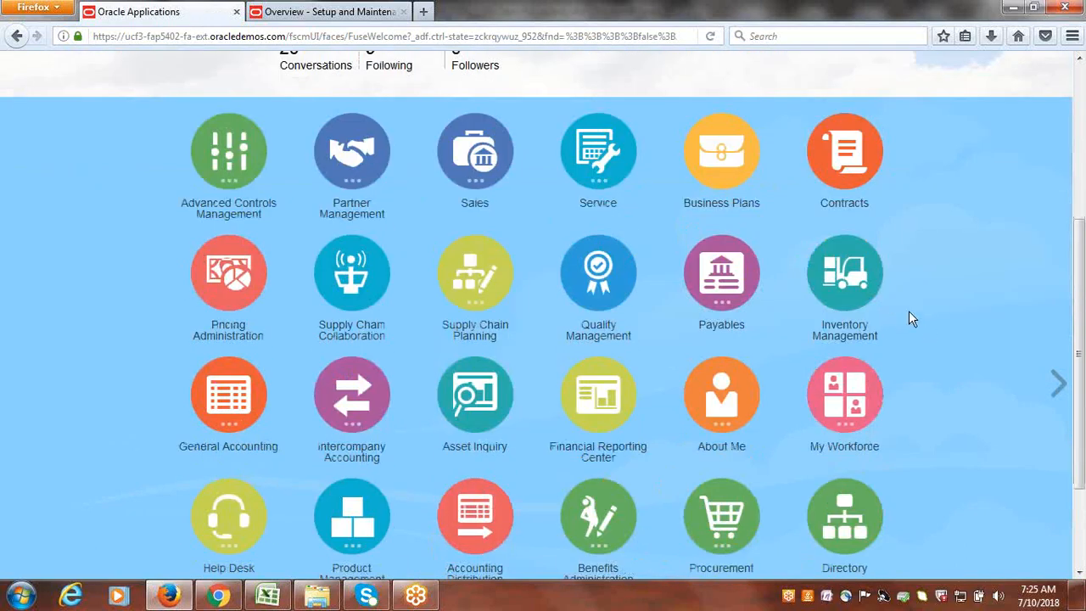
click(851, 287)
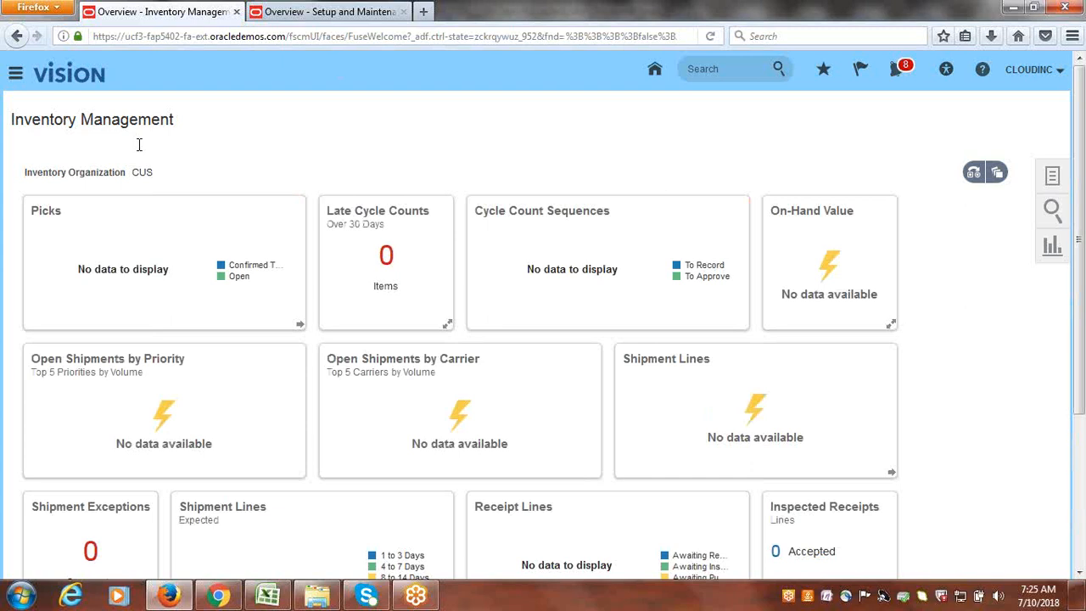
drag(147, 169, 158, 170)
click(437, 145)
click(1052, 176)
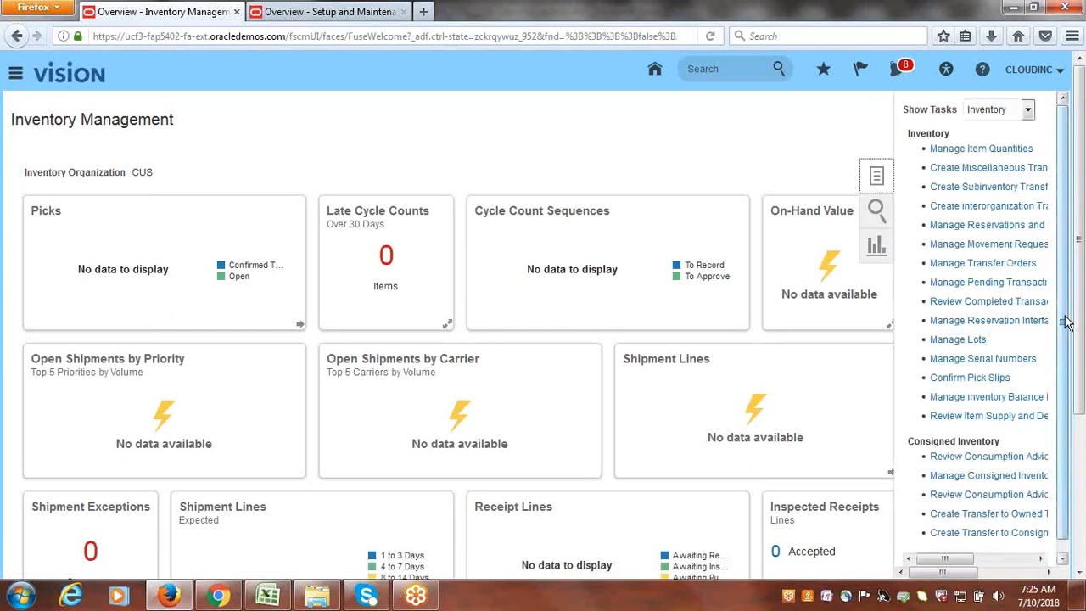
drag(1065, 316, 1080, 399)
drag(937, 547, 919, 562)
click(1027, 98)
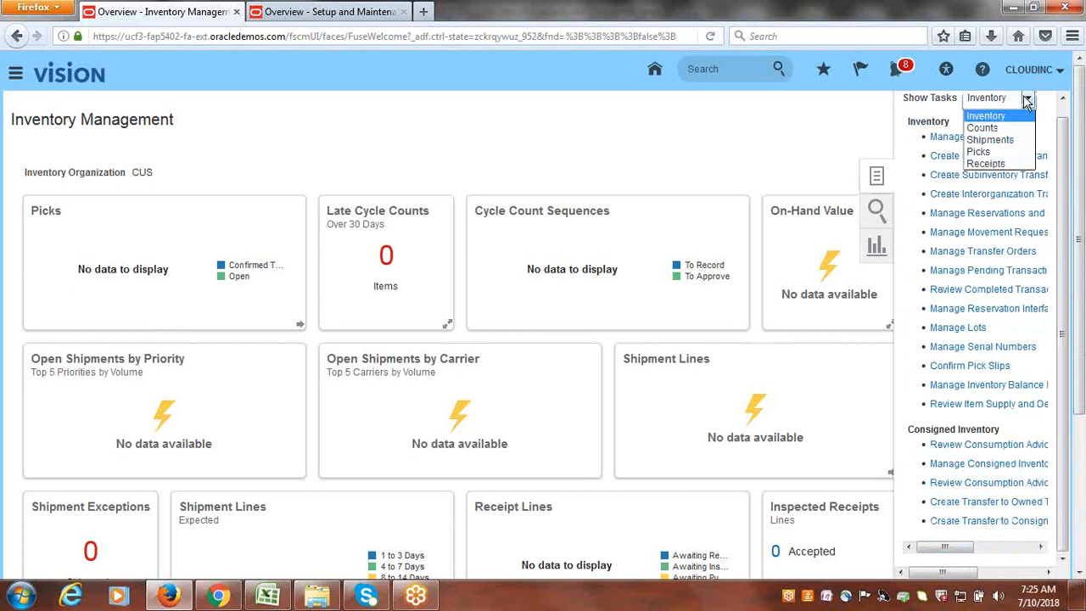
click(1021, 164)
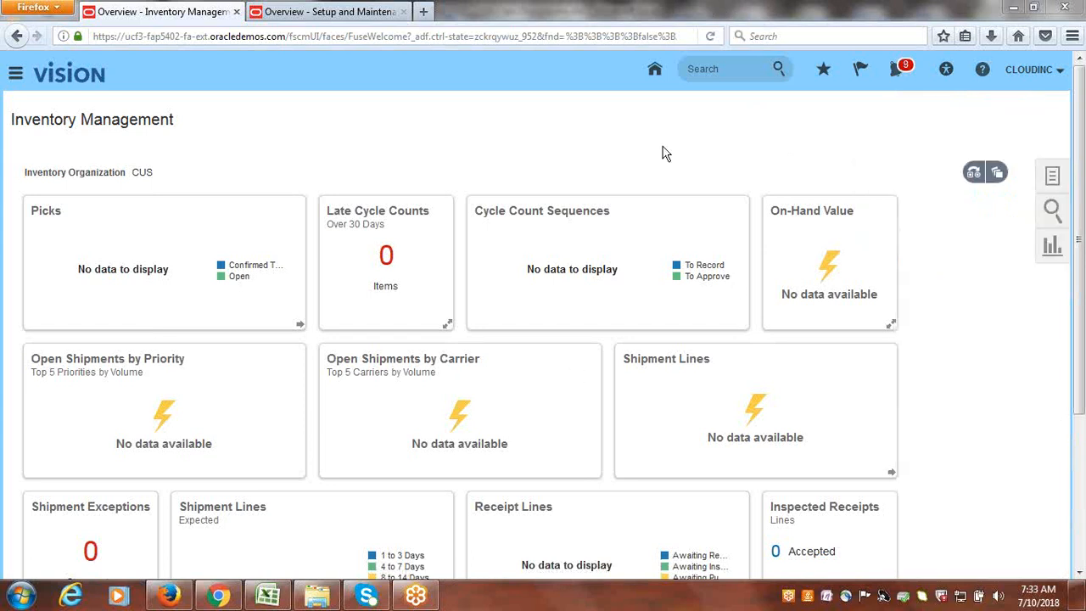
- Show the Tasks panel filtered to Receipts tasks beside the Inventory Management dashboard
click(1054, 178)
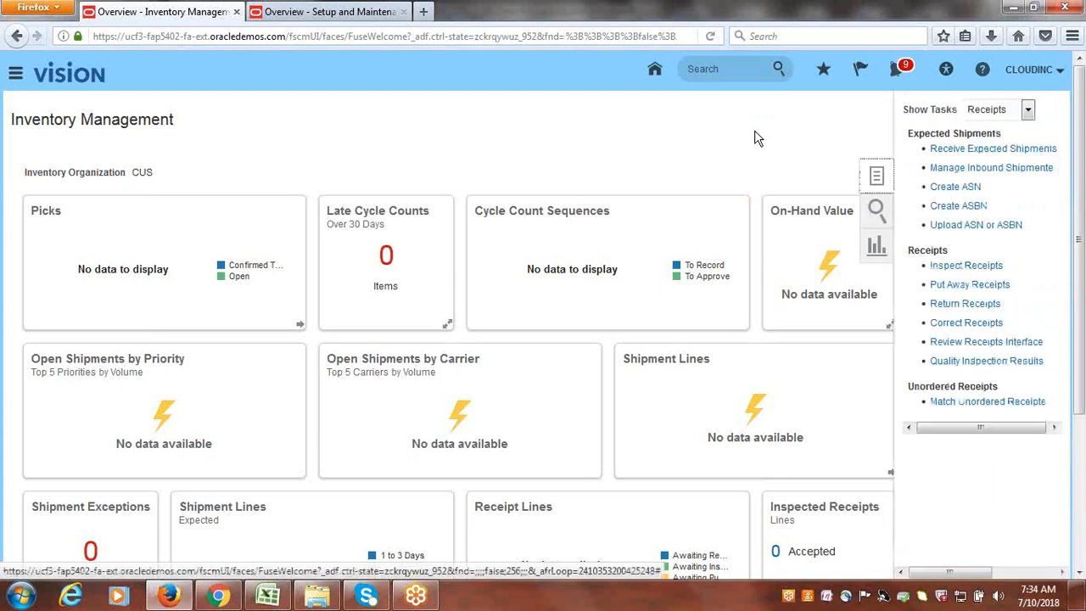
click(1028, 111)
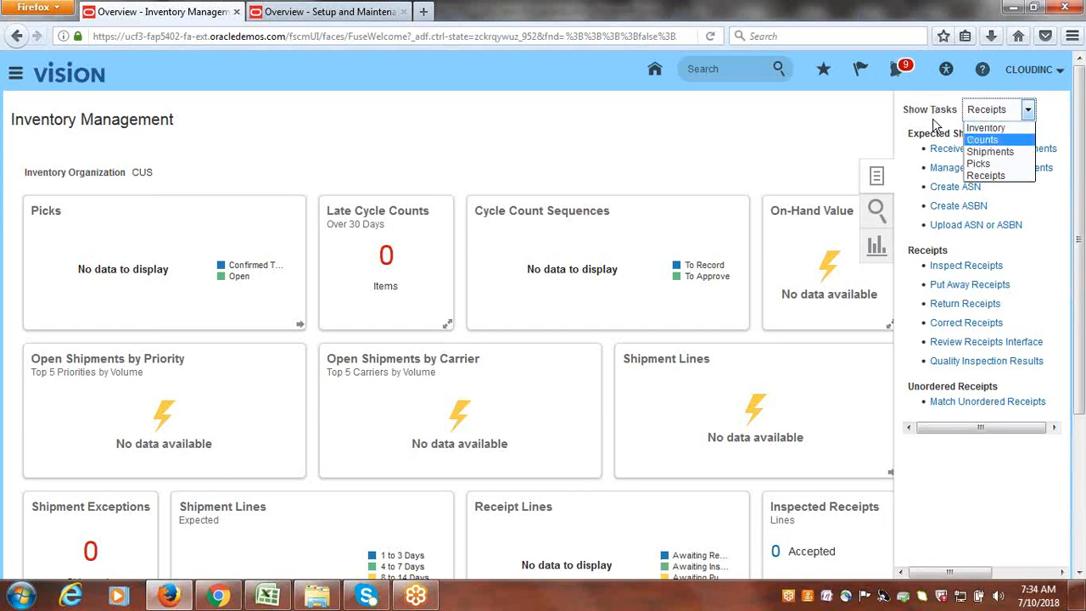
click(1002, 176)
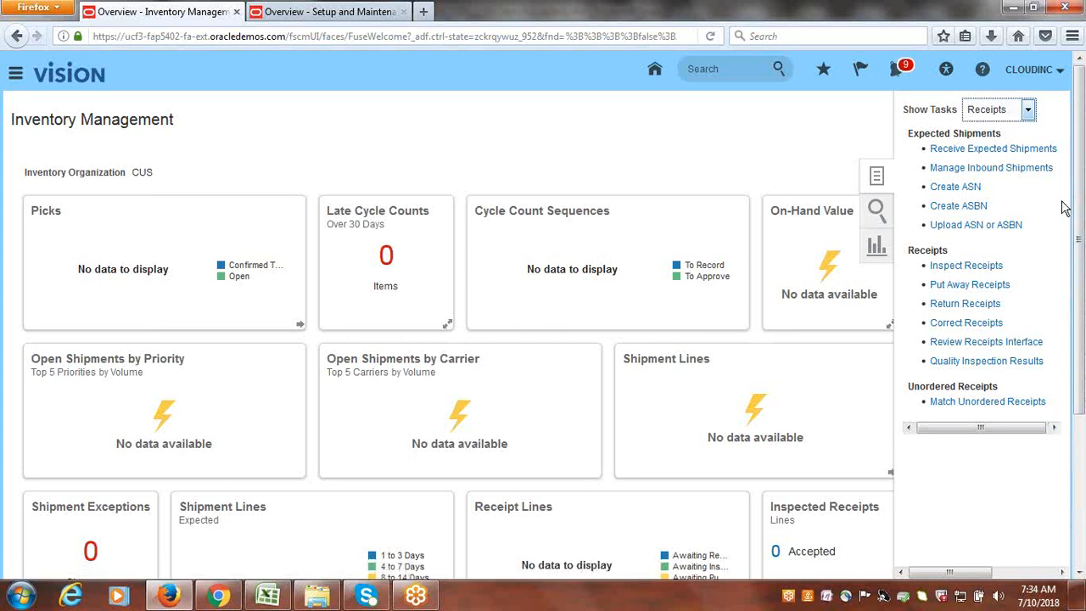
- Search Receive Expected Shipments for purchase order 1 and select its CLOUDINC1001 line
click(968, 153)
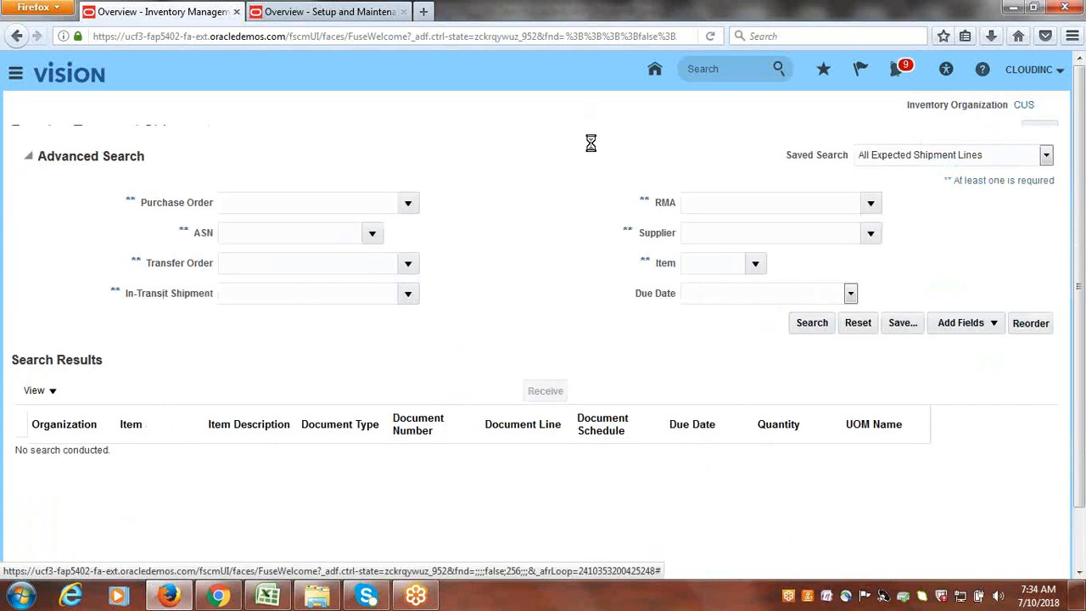
click(283, 226)
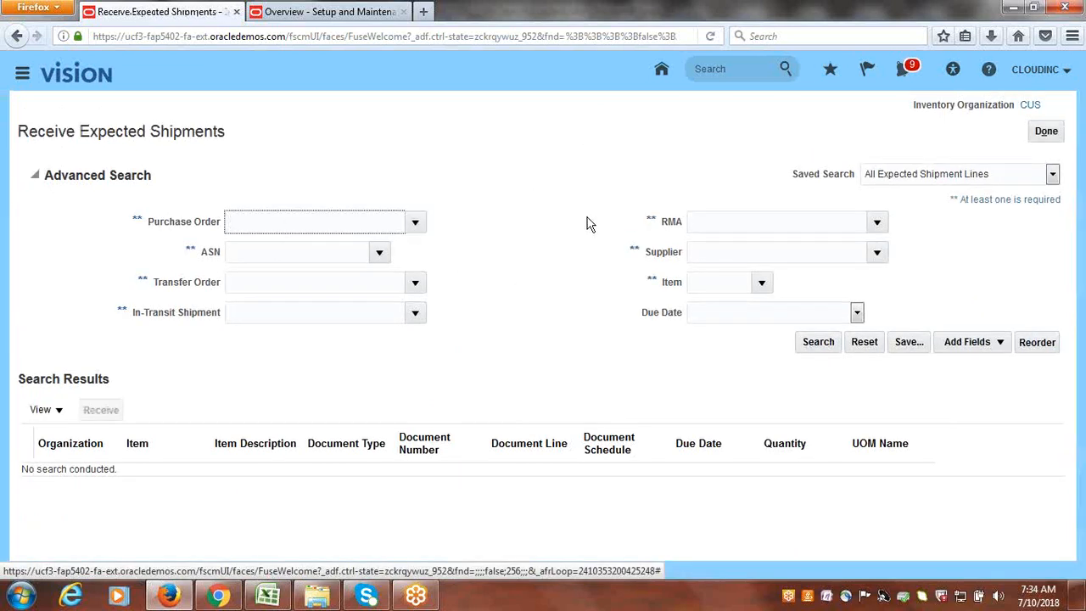
text(1)
click(819, 348)
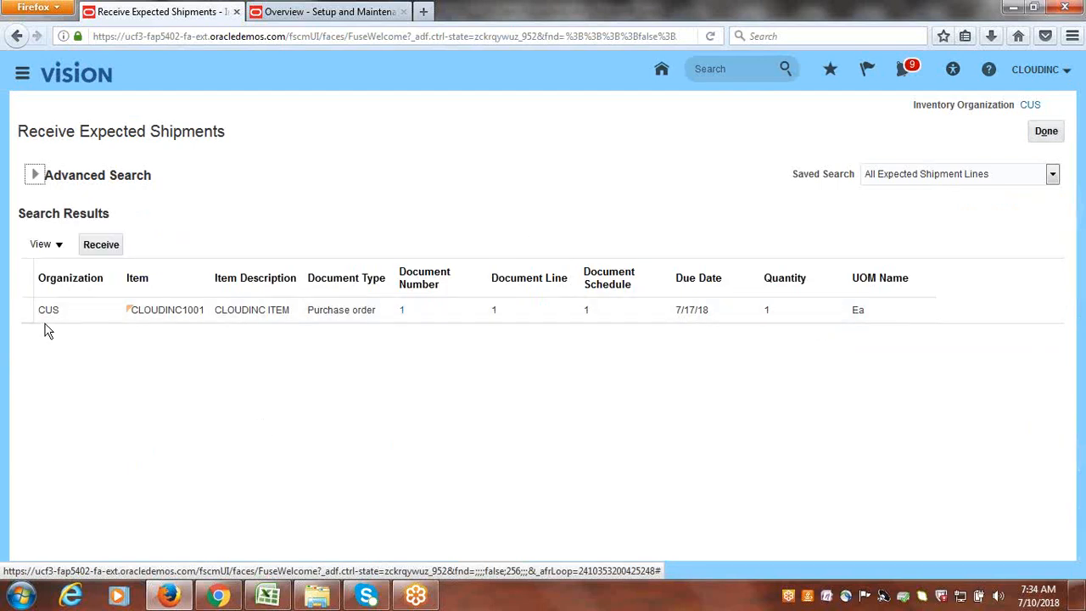
click(22, 311)
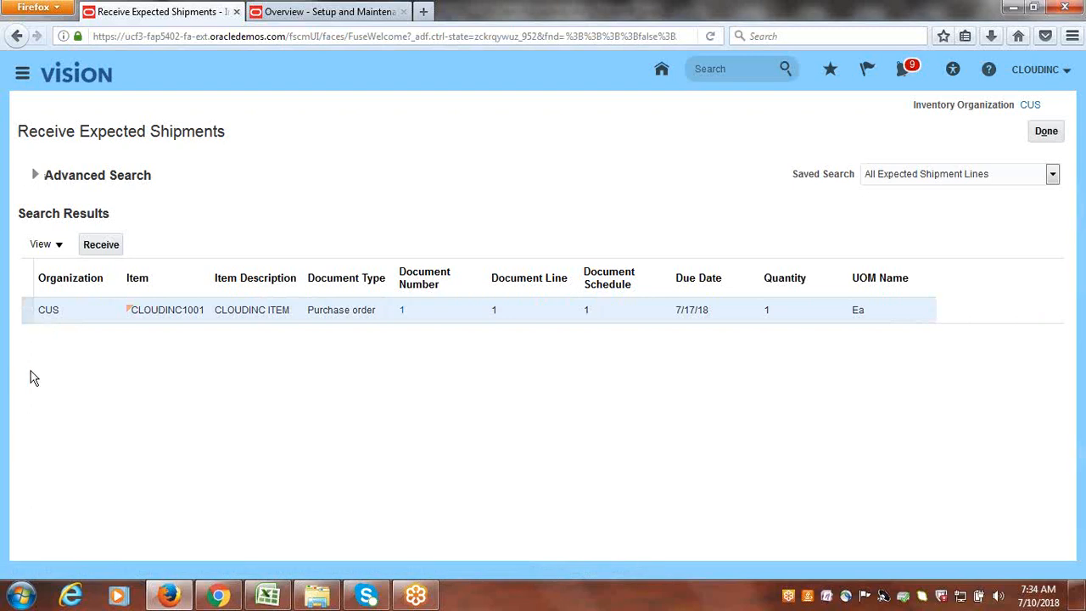
- Receive the CLOUDINC1001 line with quantity 1, leaving Subinventory empty
click(108, 254)
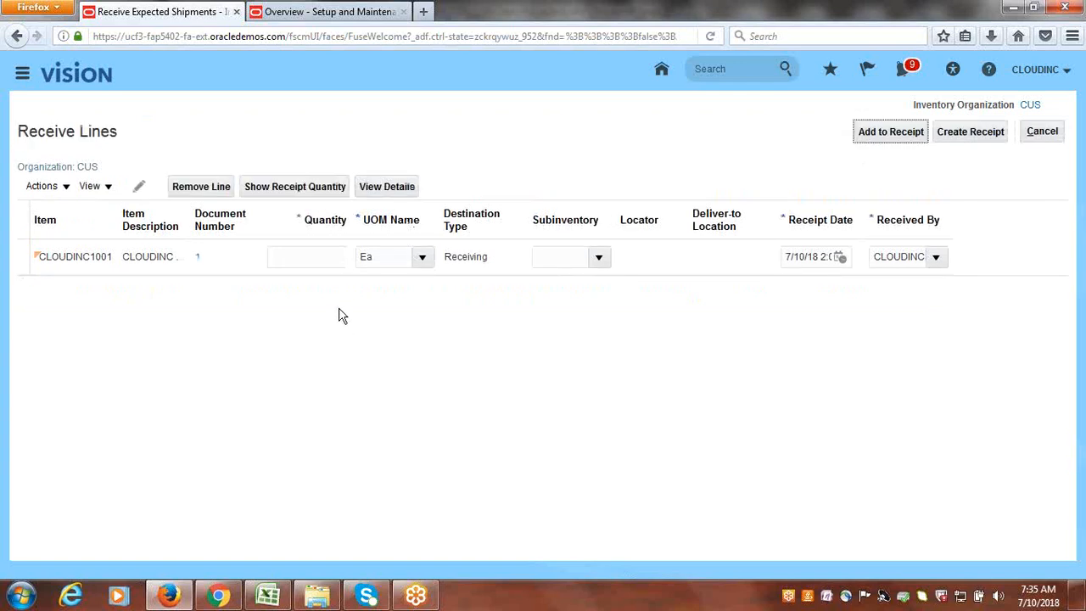
click(327, 259)
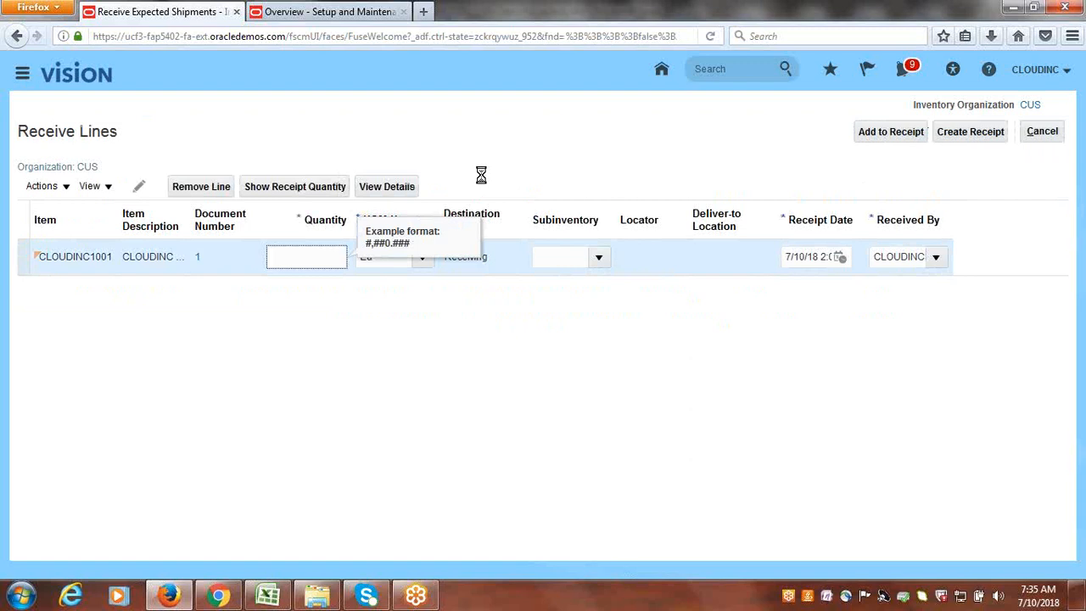
text(1)
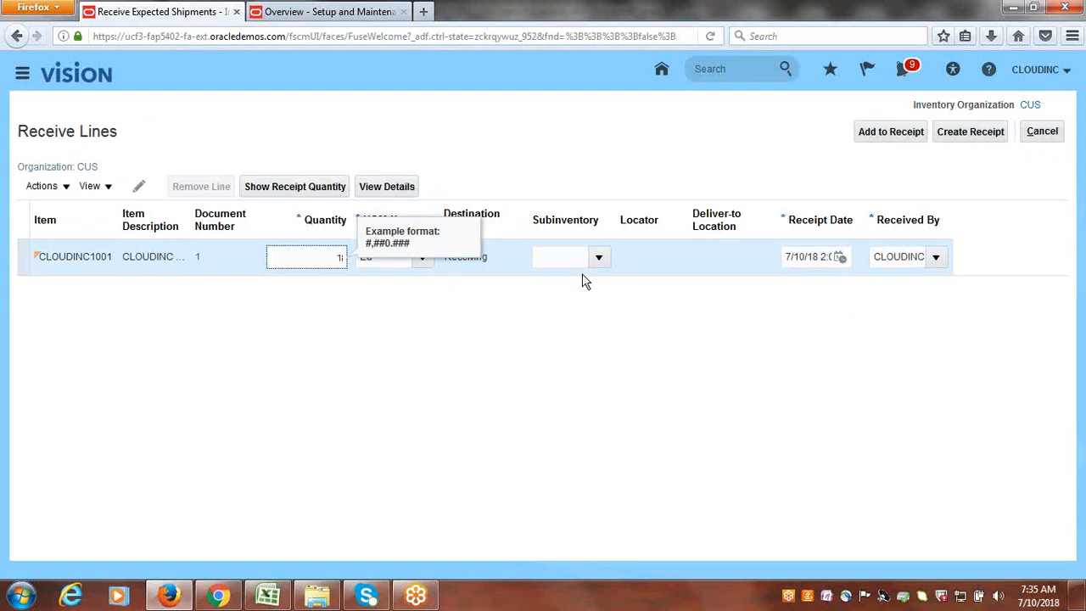
click(597, 257)
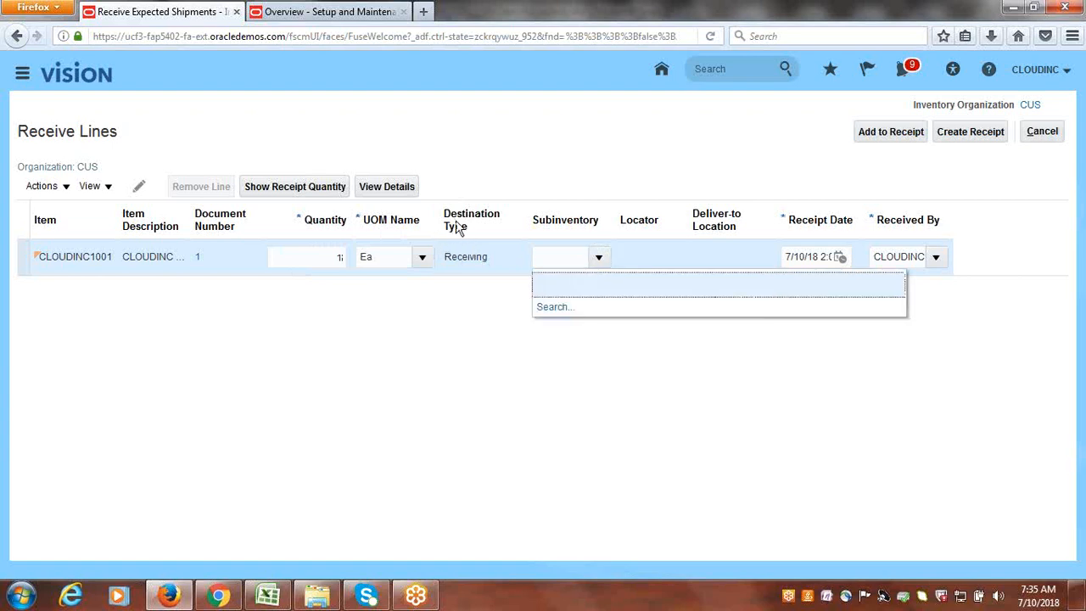
click(553, 138)
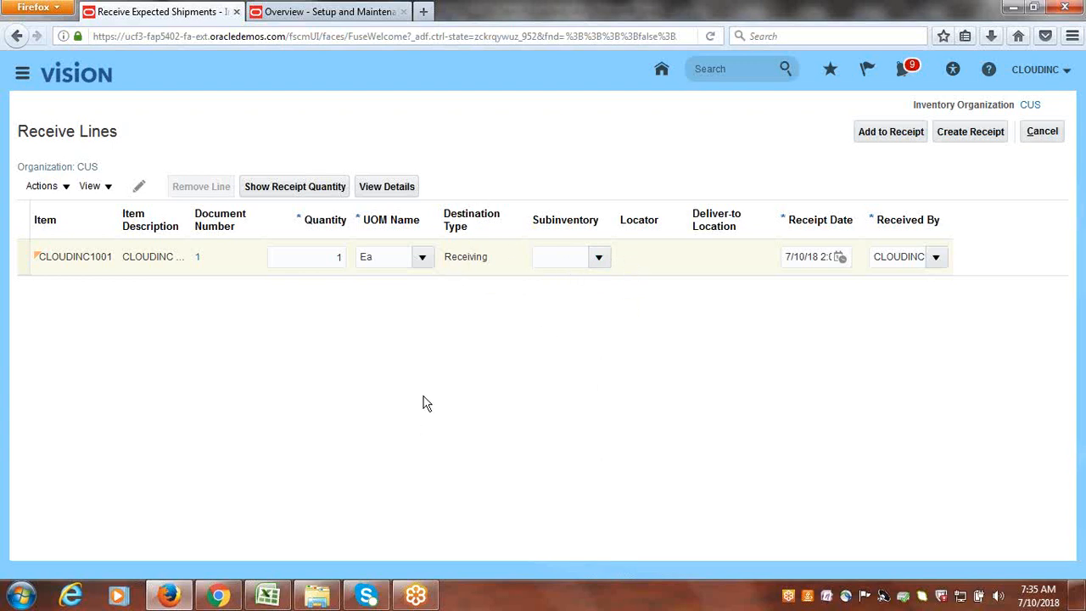
- Create and submit receipt 2 for the line, then acknowledge the confirmation
click(968, 141)
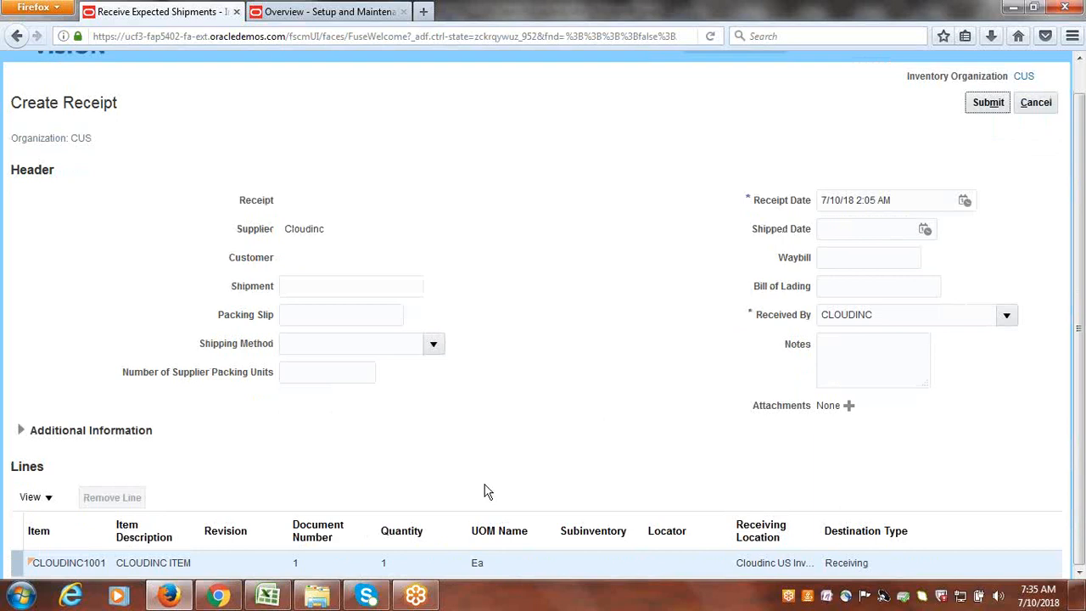
click(990, 103)
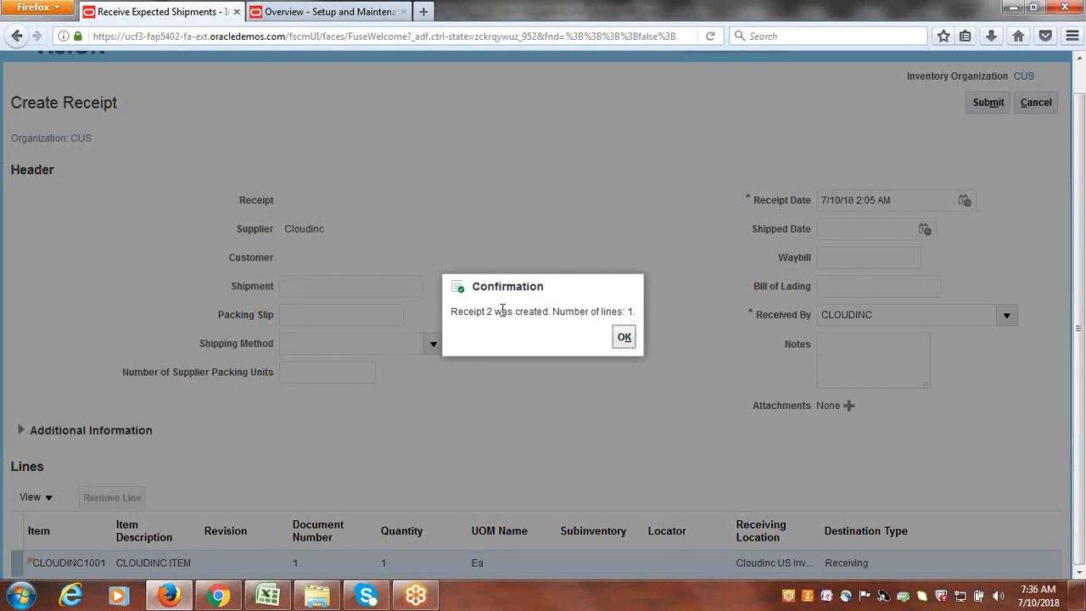
click(625, 339)
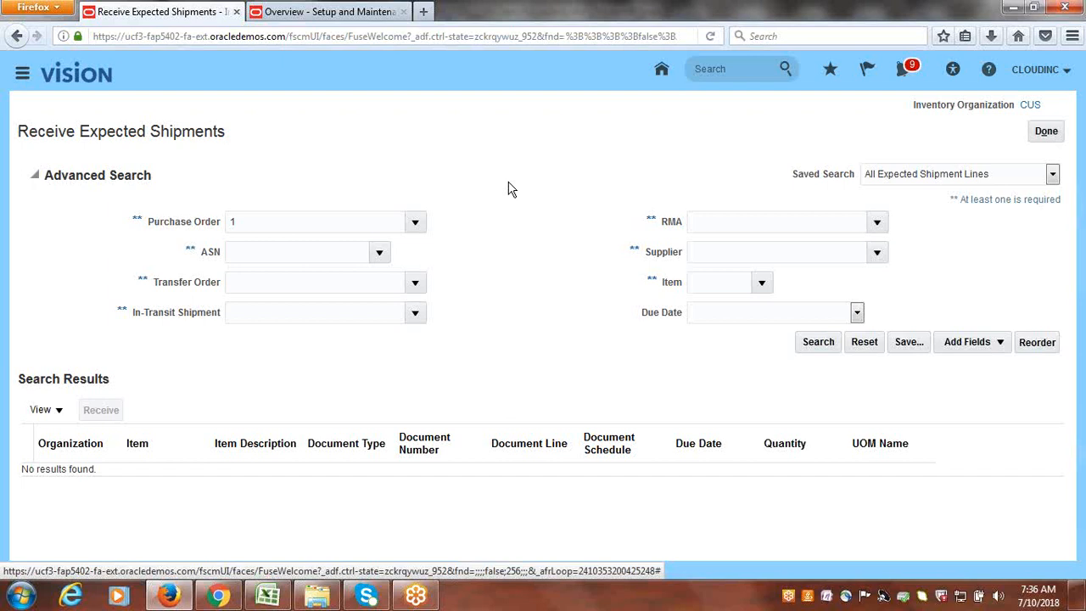
- Close Receive Expected Shipments, check the Receipt Lines chart showing one line to put away, and list the Receipts tasks
click(1047, 131)
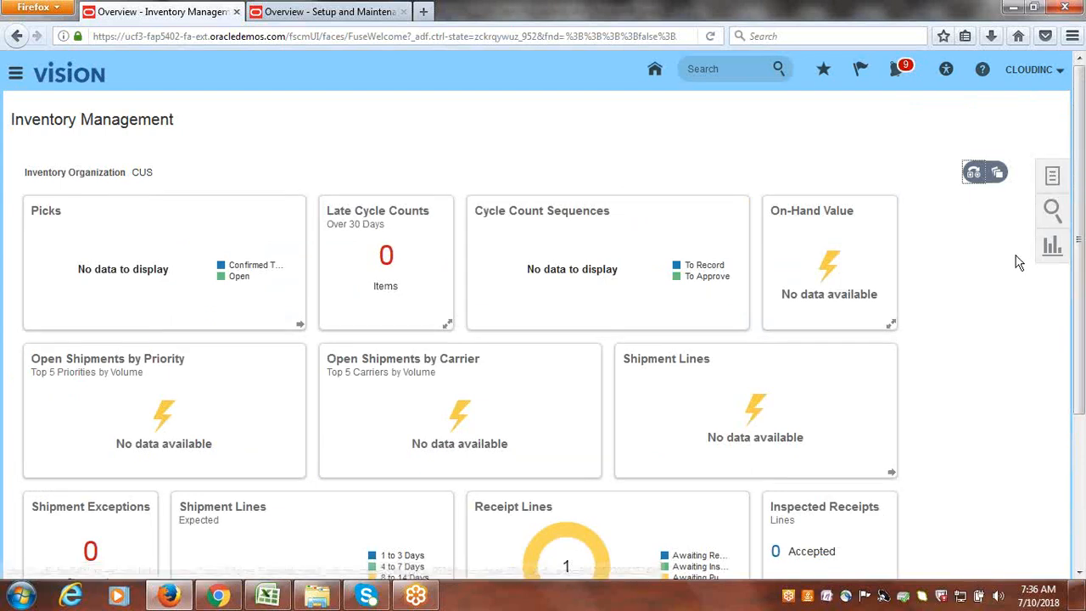
scroll(955, 264, down, 3)
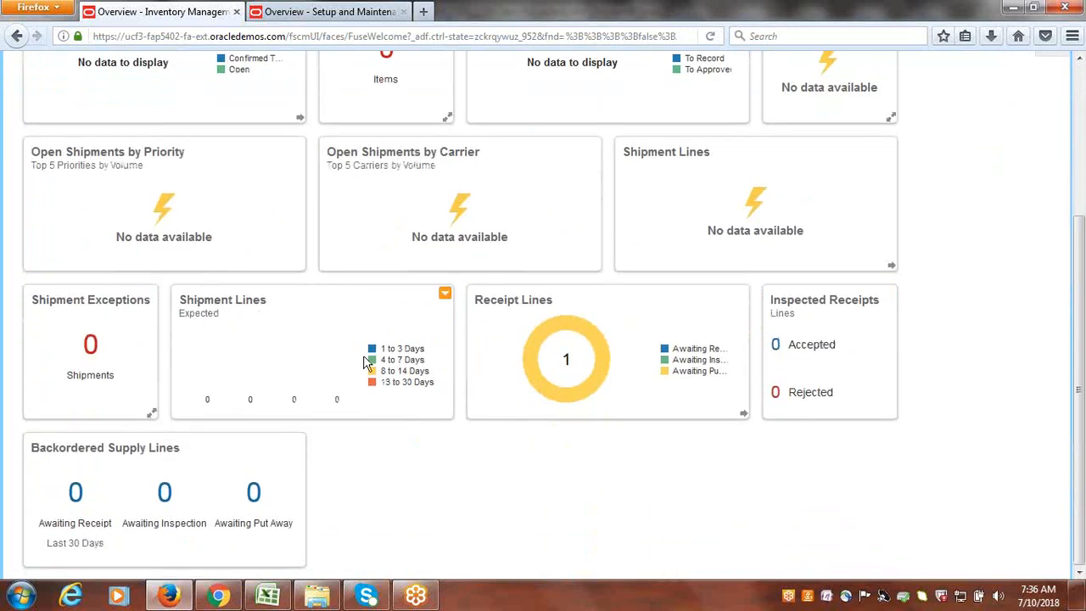
mouse_move(554, 320)
scroll(1060, 305, up, 5)
click(1055, 175)
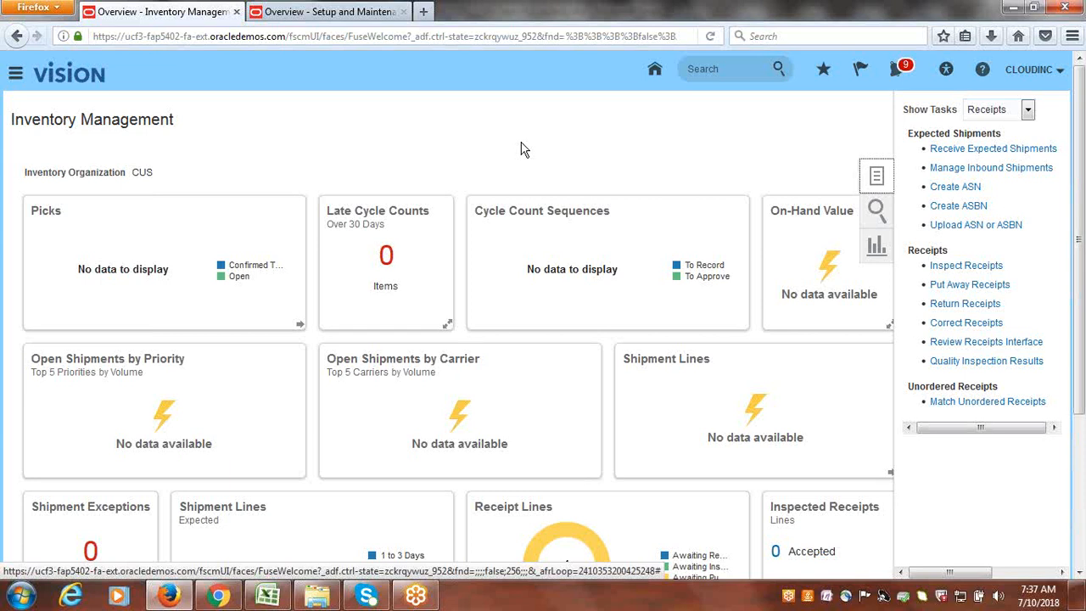
- Search Put Away Receipts for the lines of receipt 2
click(995, 286)
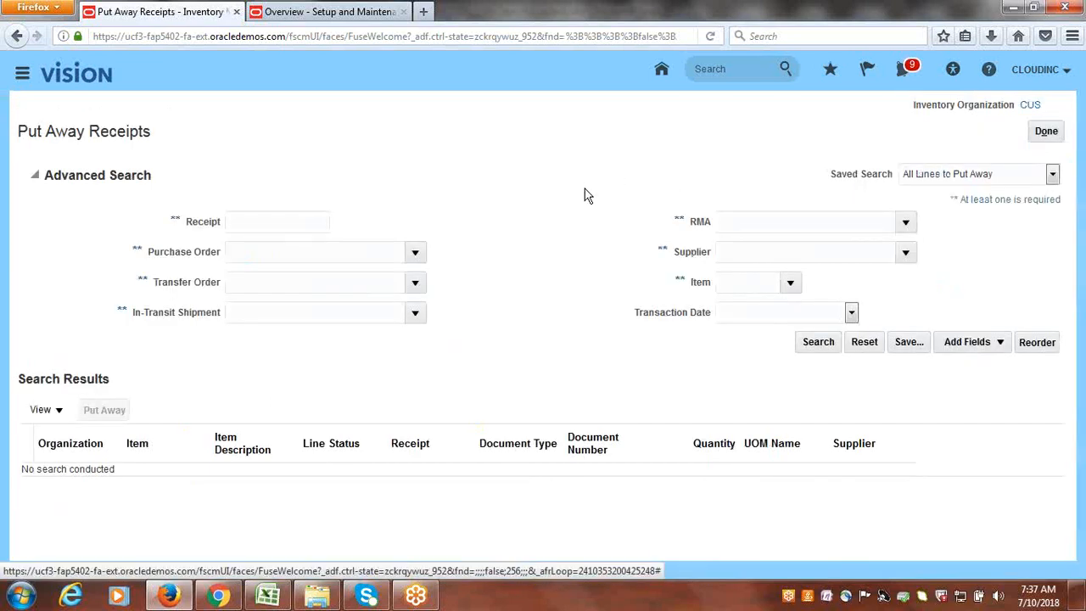
click(306, 225)
text(2)
click(819, 342)
- Put away the CLOUDINC1001 line into Subinv1, submit the transaction, and return to the dashboard
click(36, 319)
click(111, 245)
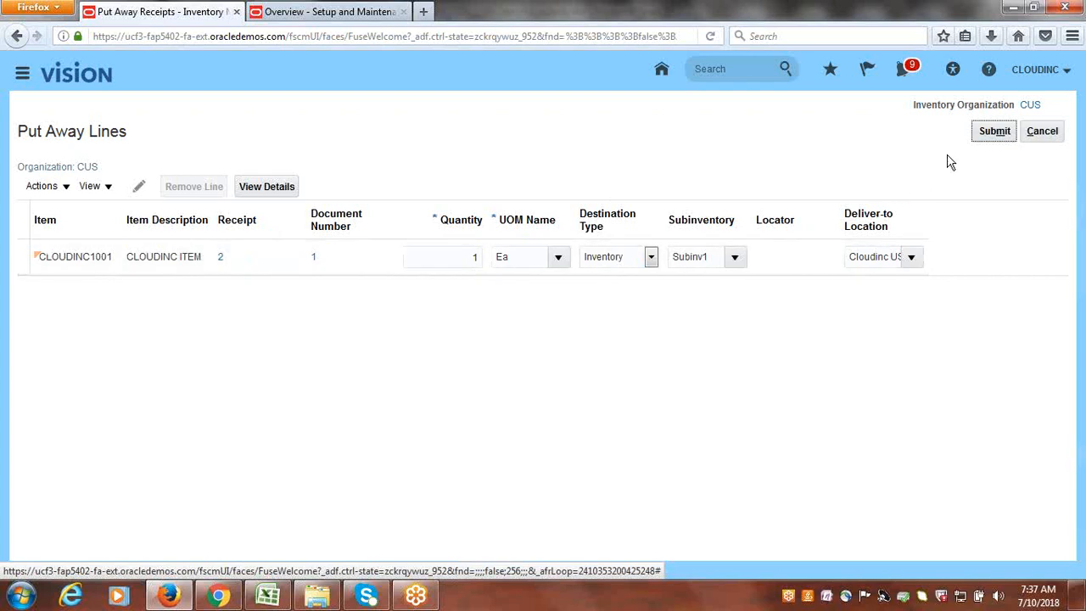
click(1001, 133)
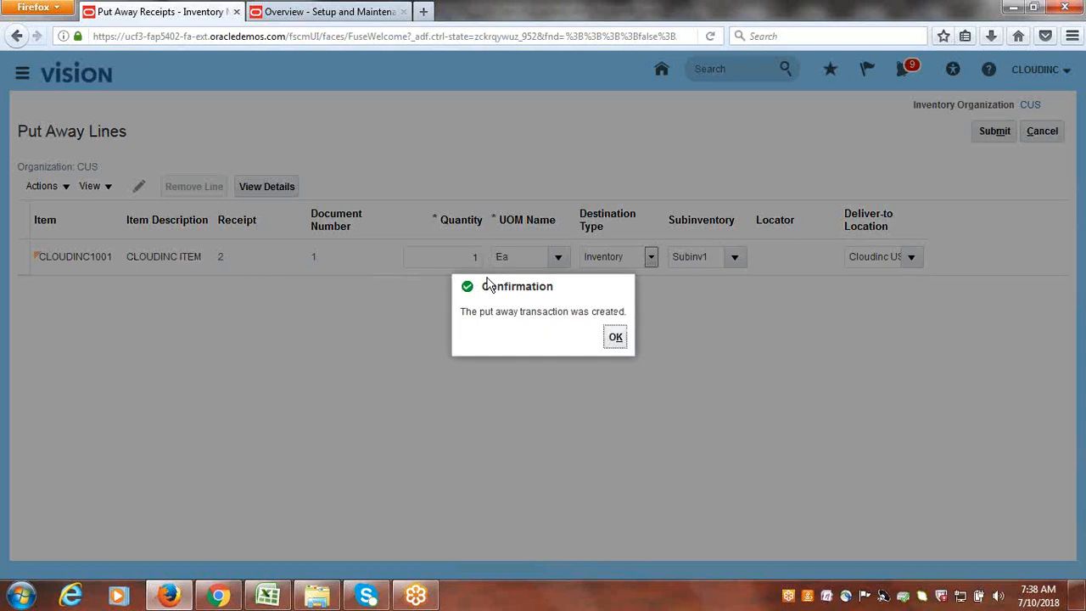
click(614, 338)
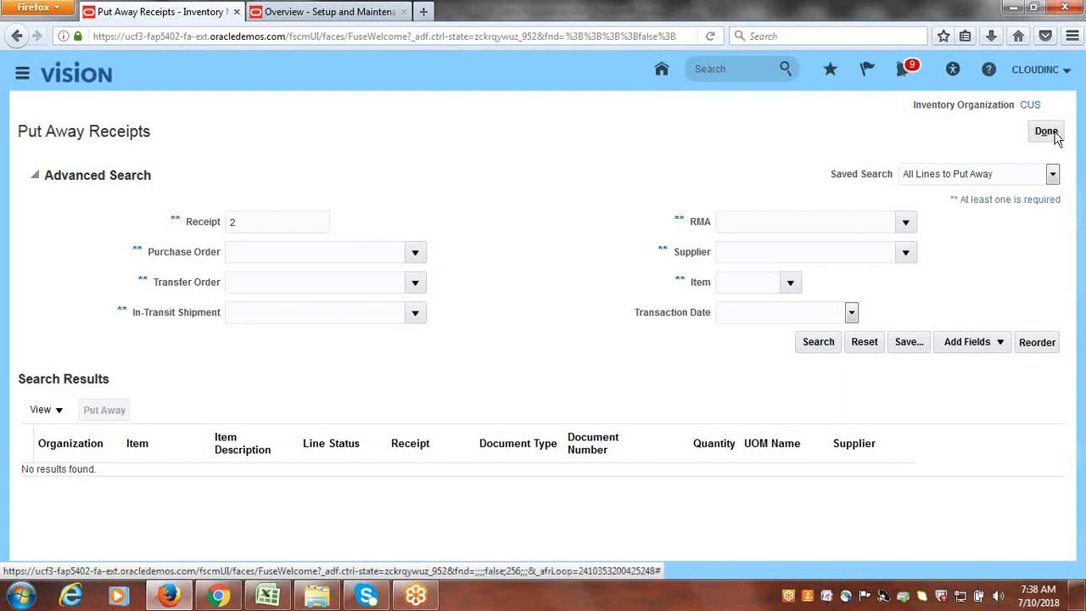
click(1046, 131)
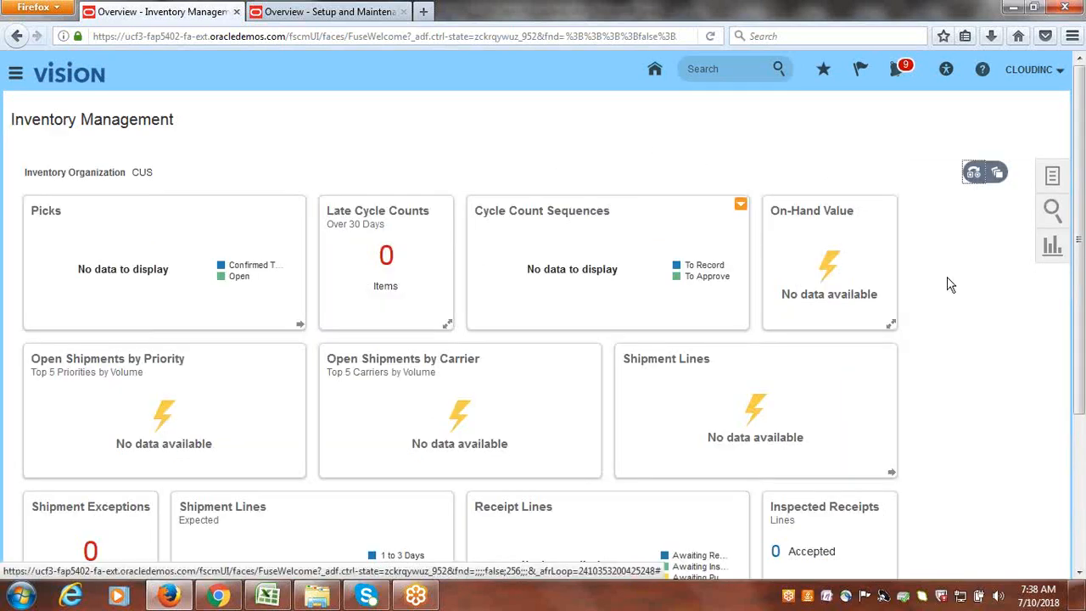
- Open Manage Item Quantities from the inventory task list
click(1058, 180)
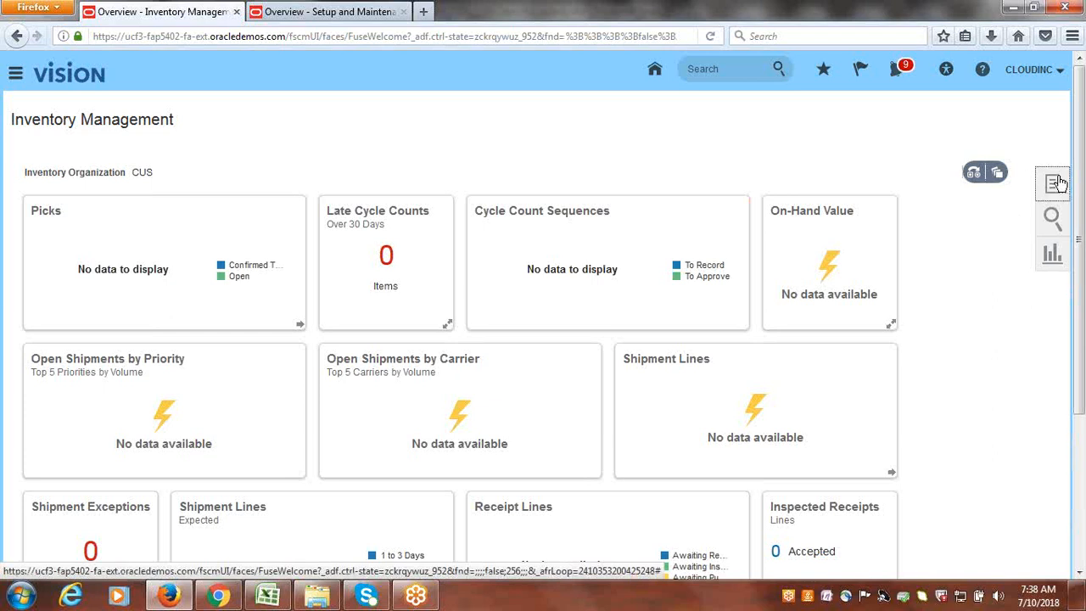
click(1028, 111)
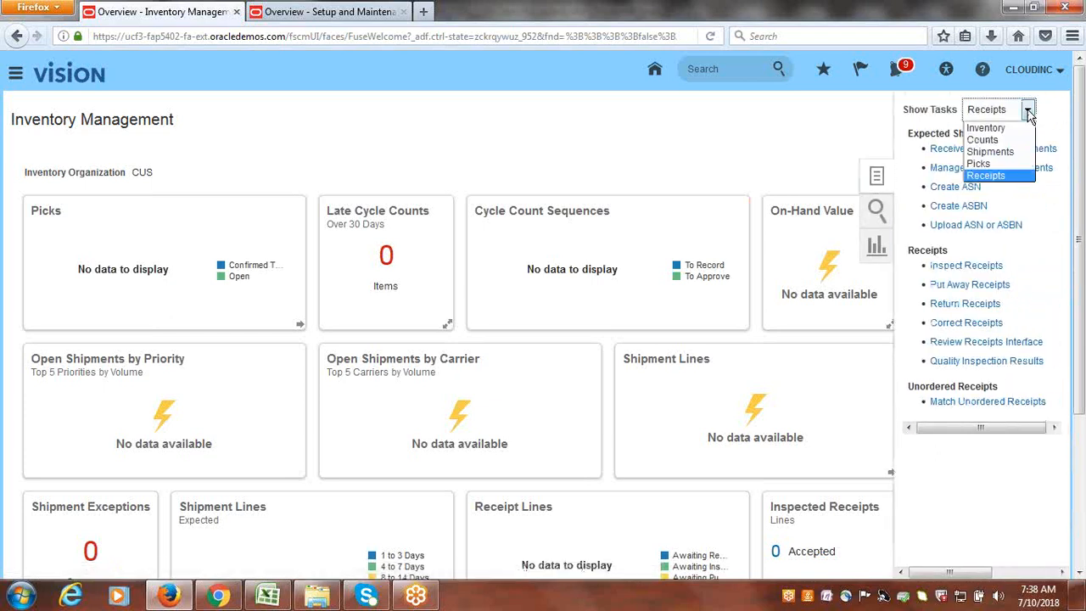
click(1021, 129)
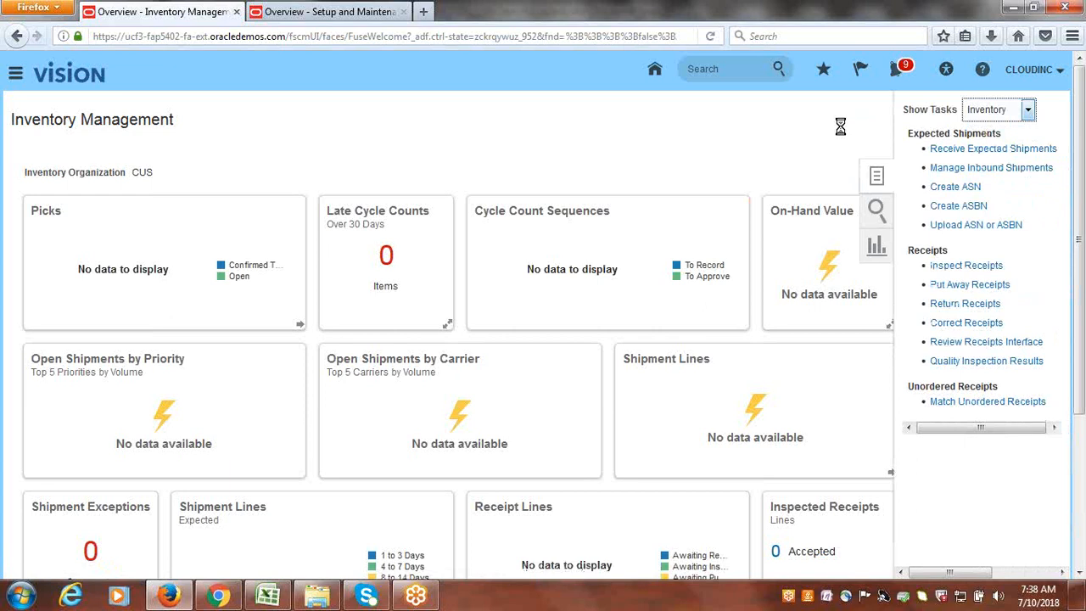
click(982, 149)
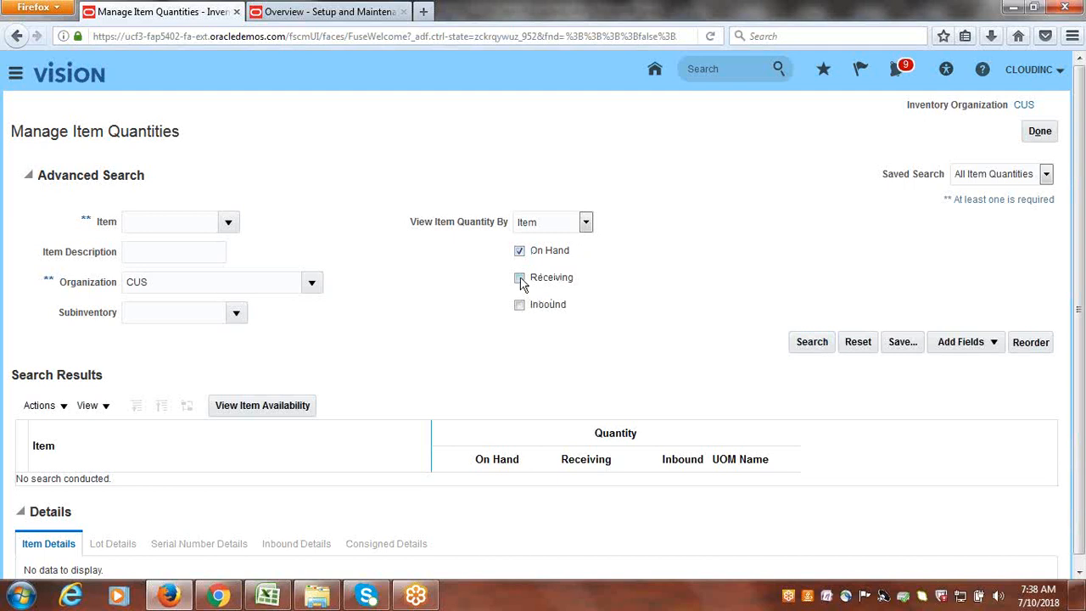
- Search on-hand quantities and confirm CLOUDINC1001 shows 1 Ea in CUS, Subinv1
click(808, 343)
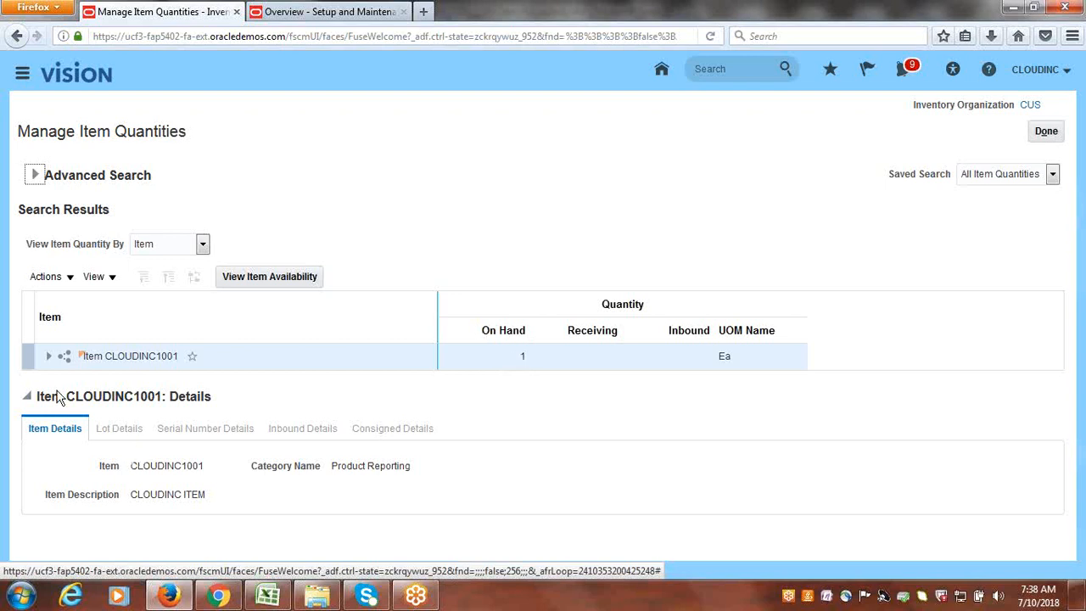
click(48, 362)
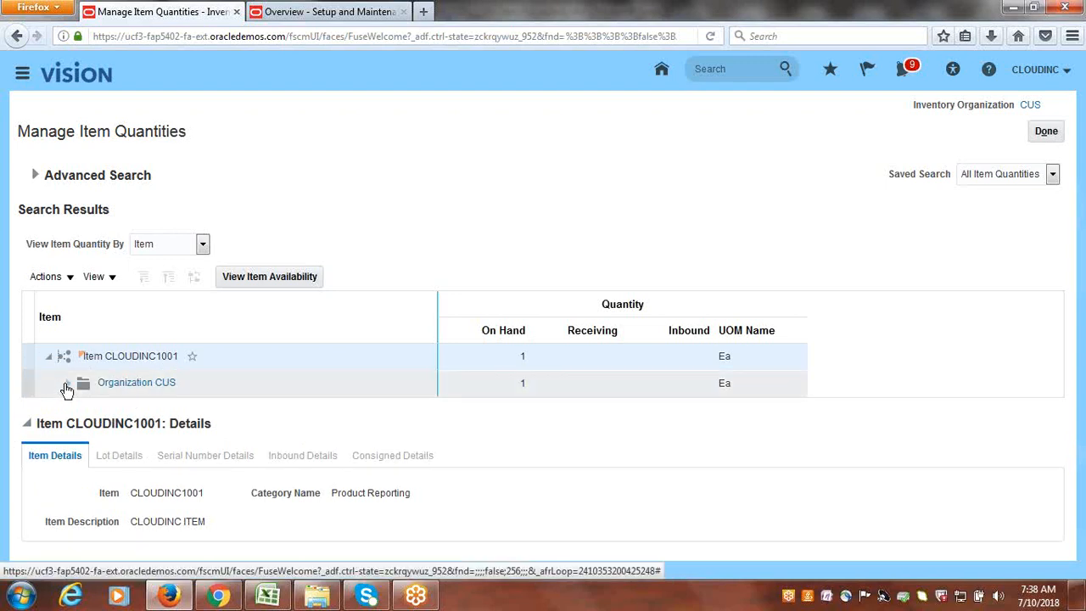
click(66, 386)
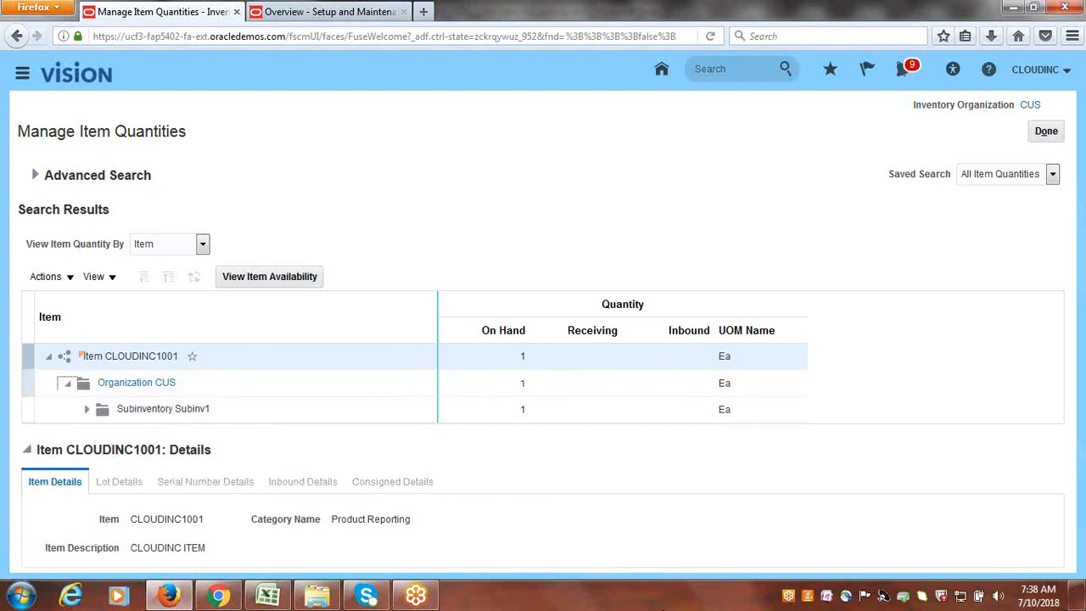
click(1047, 132)
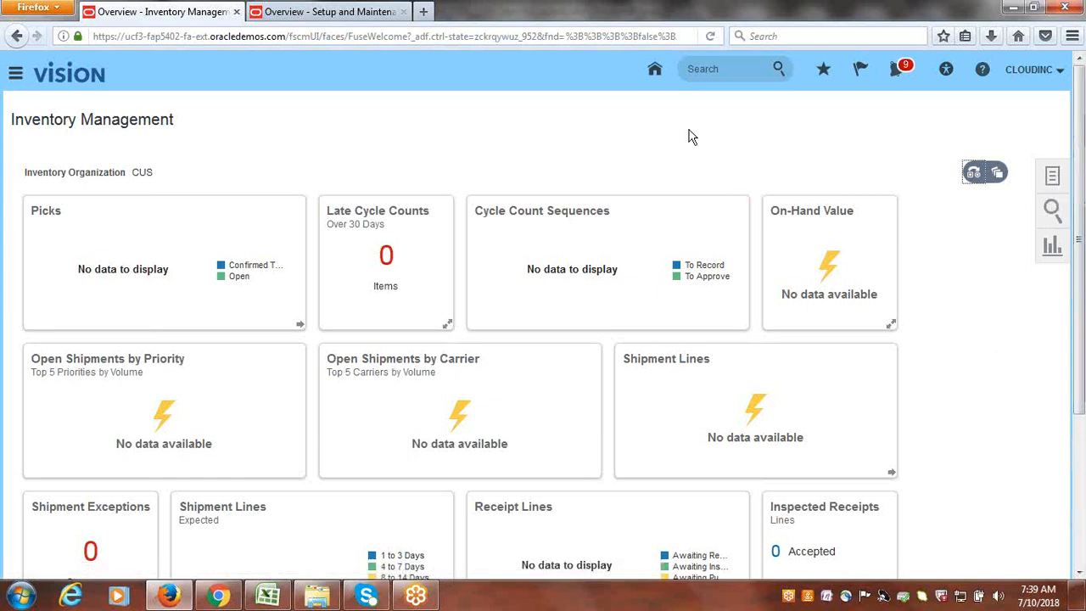
- Go to Payables Invoices and open Manage Accounting Periods from its tasks
click(16, 73)
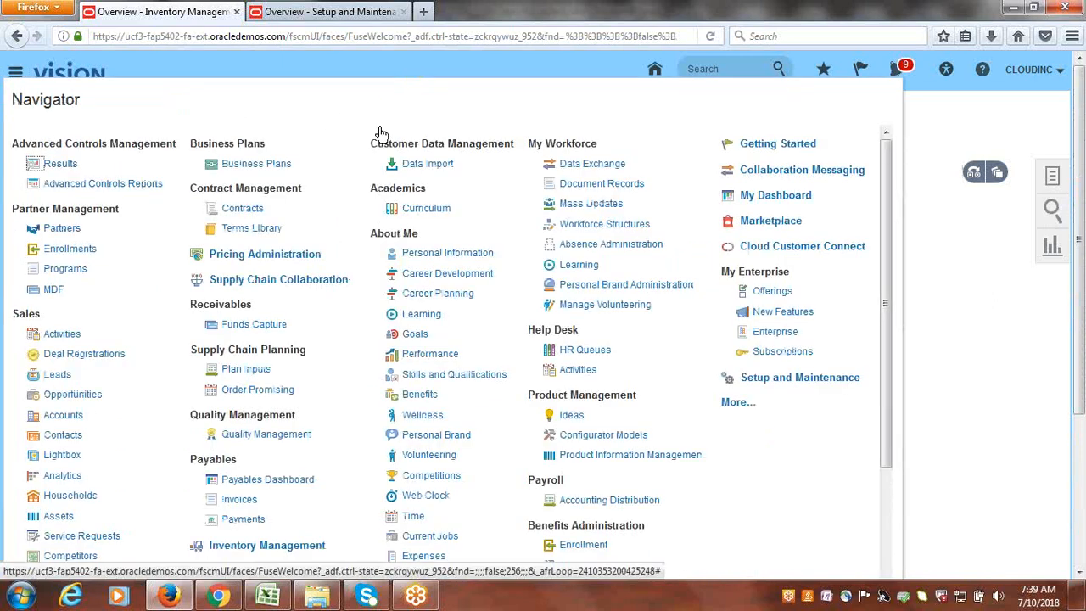
scroll(642, 222, down, 3)
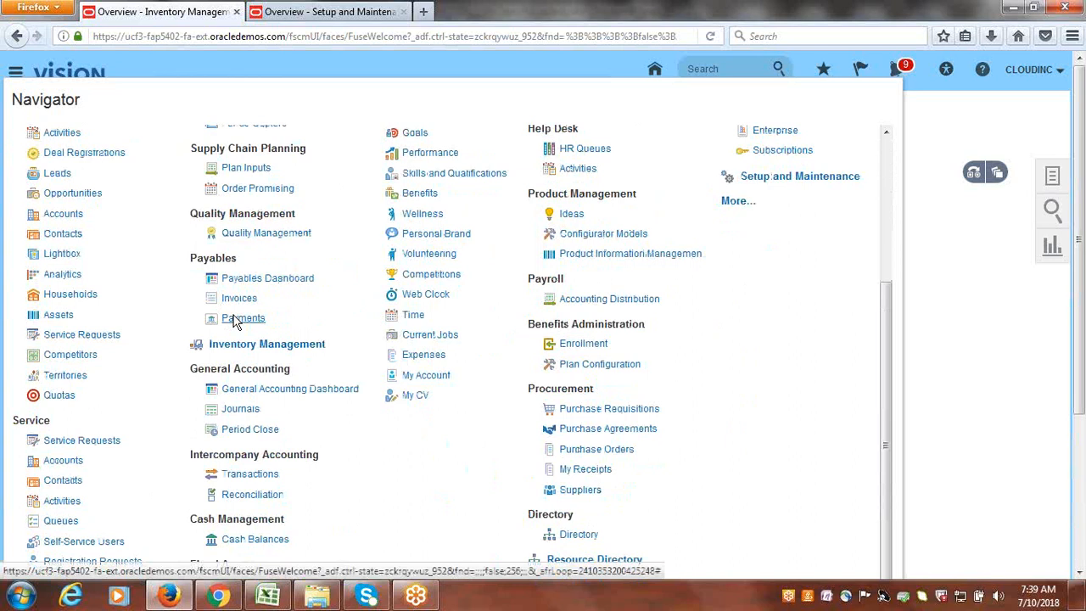
click(234, 297)
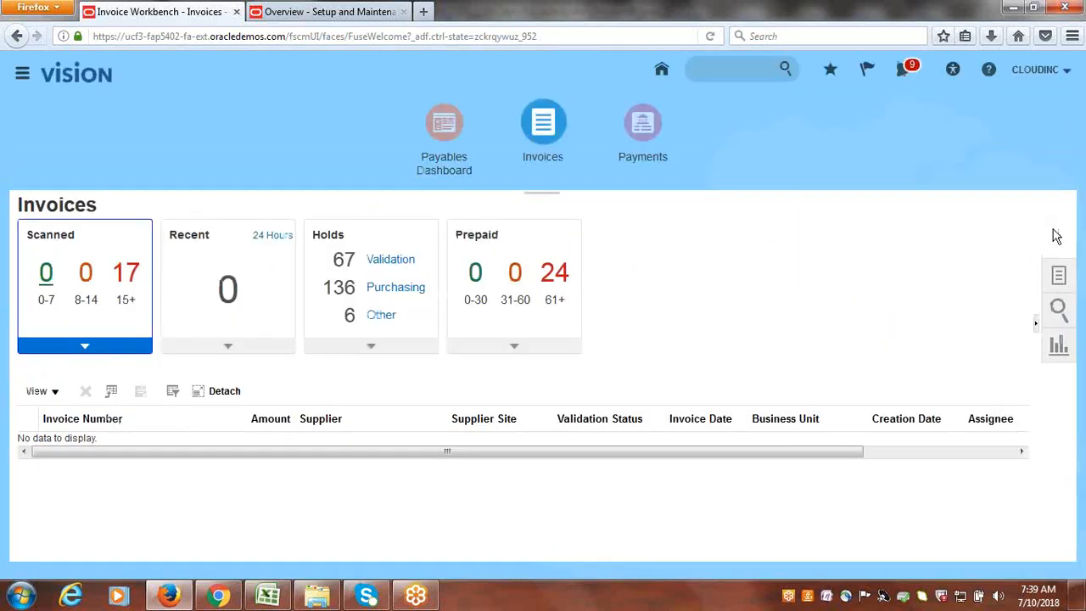
click(1049, 276)
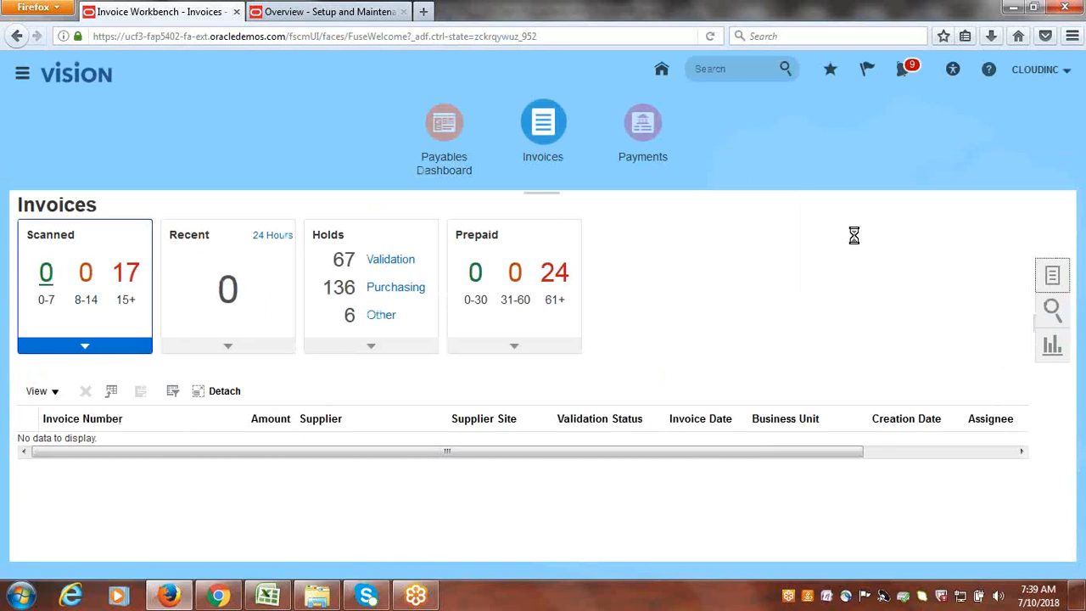
scroll(1072, 465, down, 1)
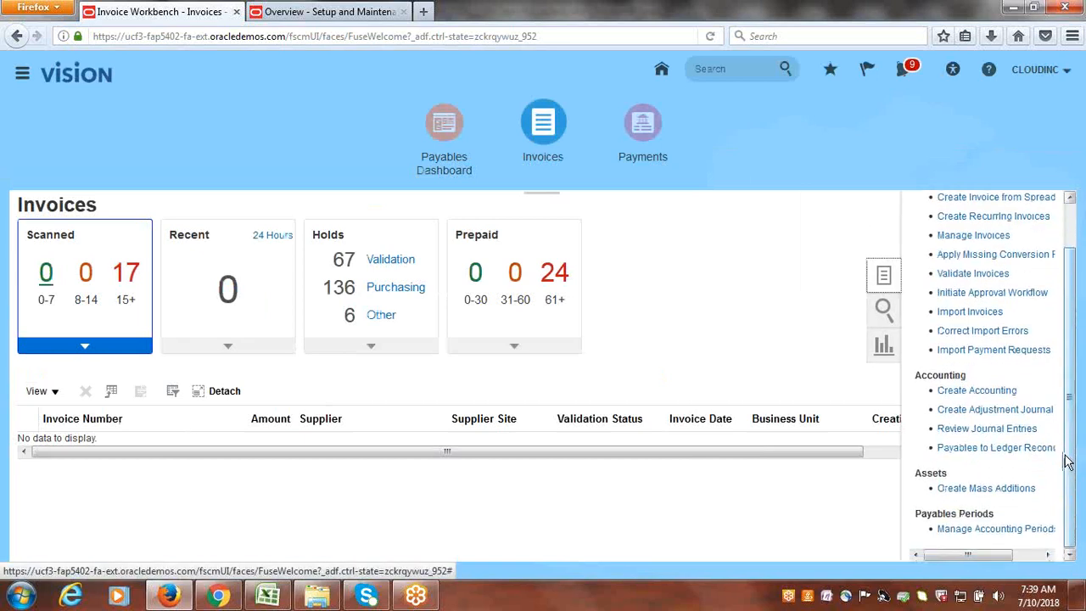
click(998, 530)
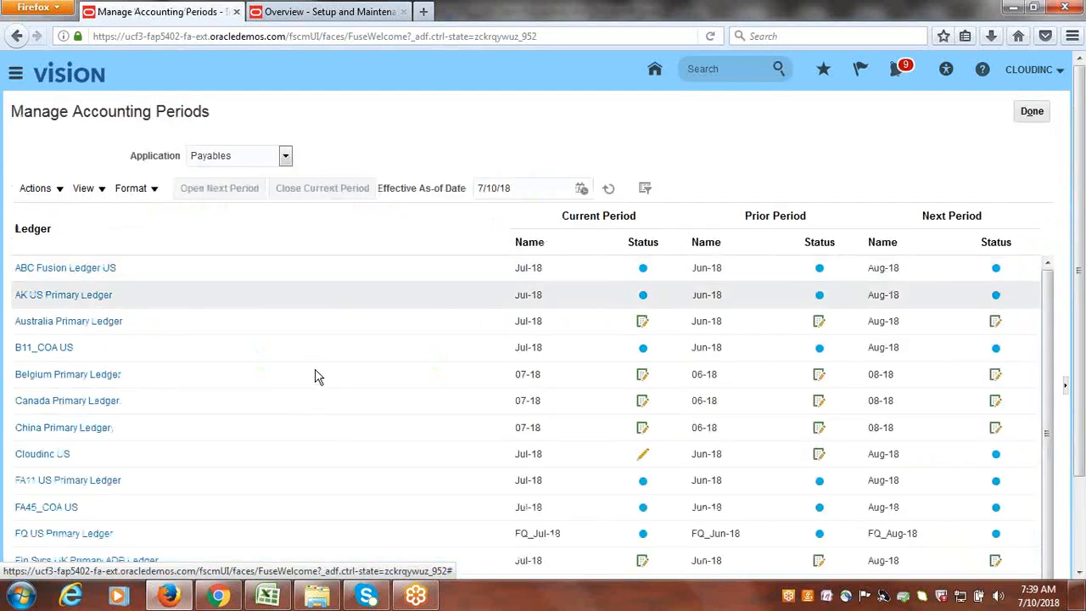
- Open the Jul-18 Payables period for the Cloudinc US ledger
scroll(290, 419, down, 1)
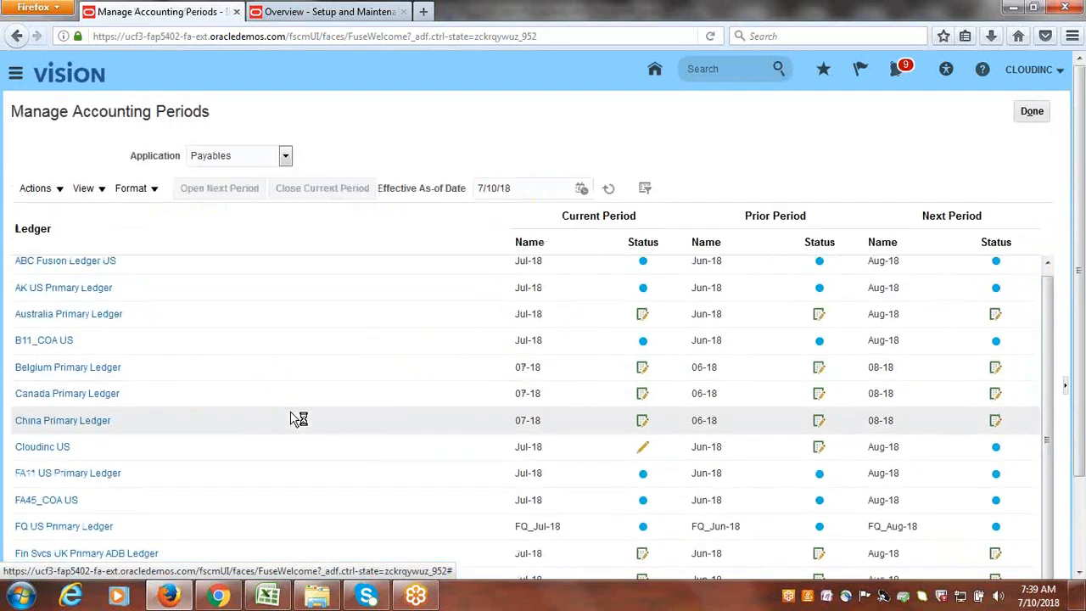
click(36, 447)
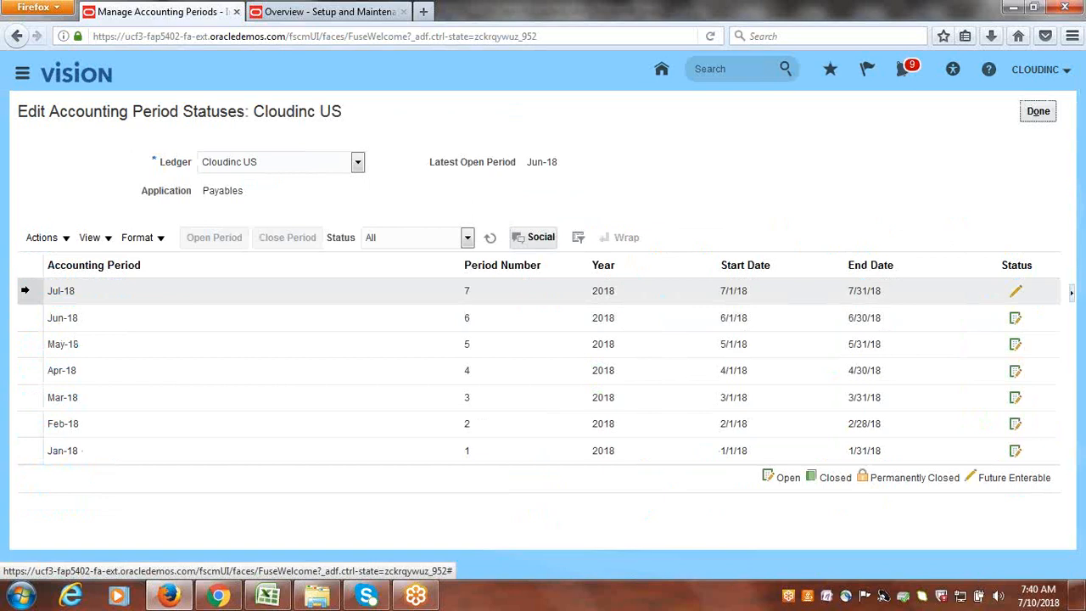
click(30, 290)
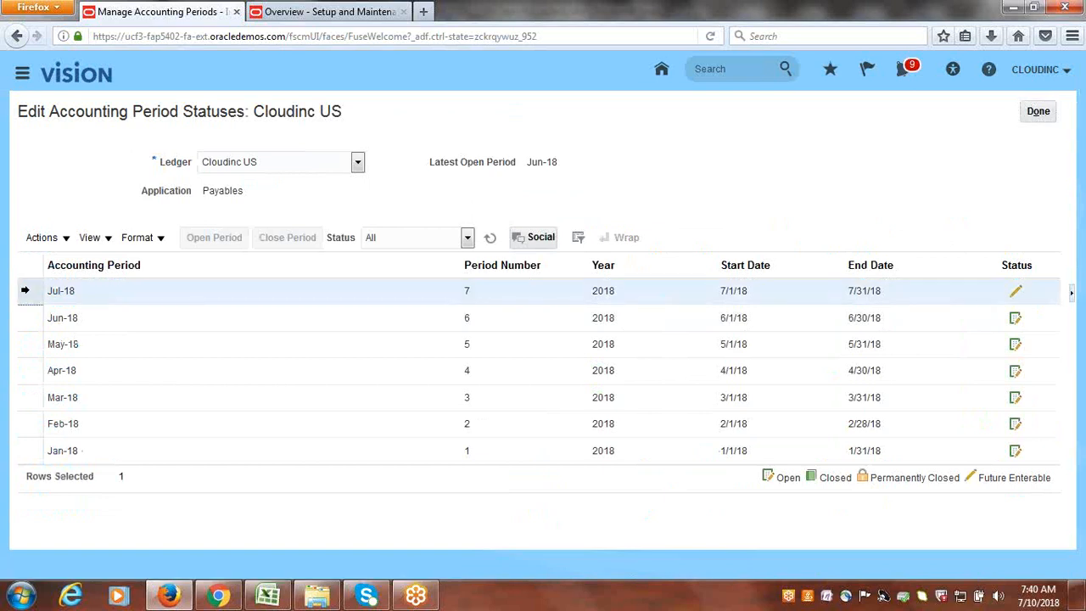
click(217, 244)
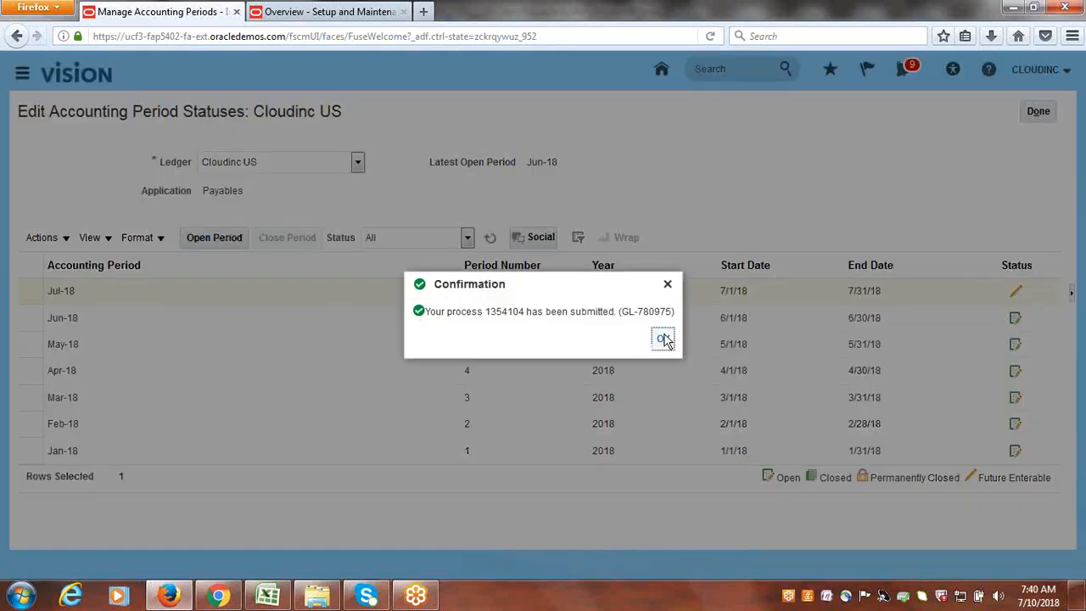
click(664, 338)
click(1047, 116)
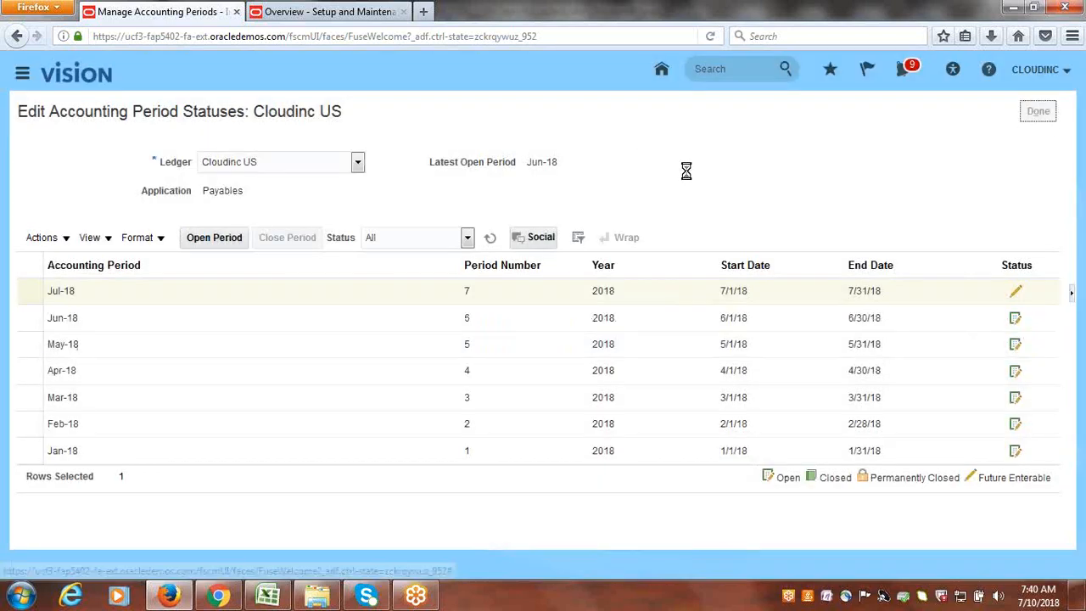
- Browse the work area list and close it without choosing anything
click(15, 76)
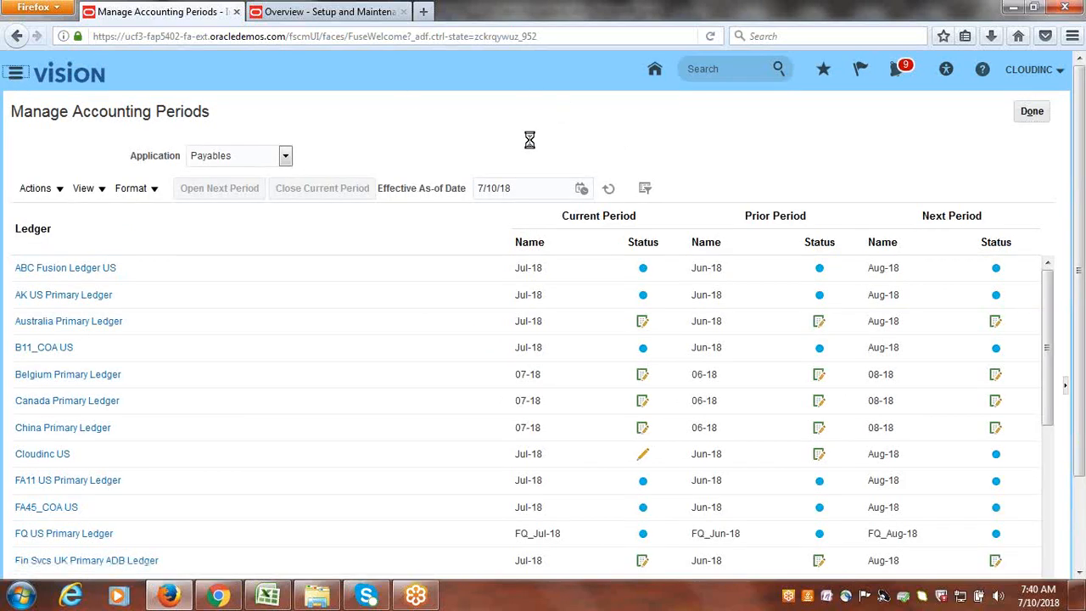
scroll(528, 297, down, 5)
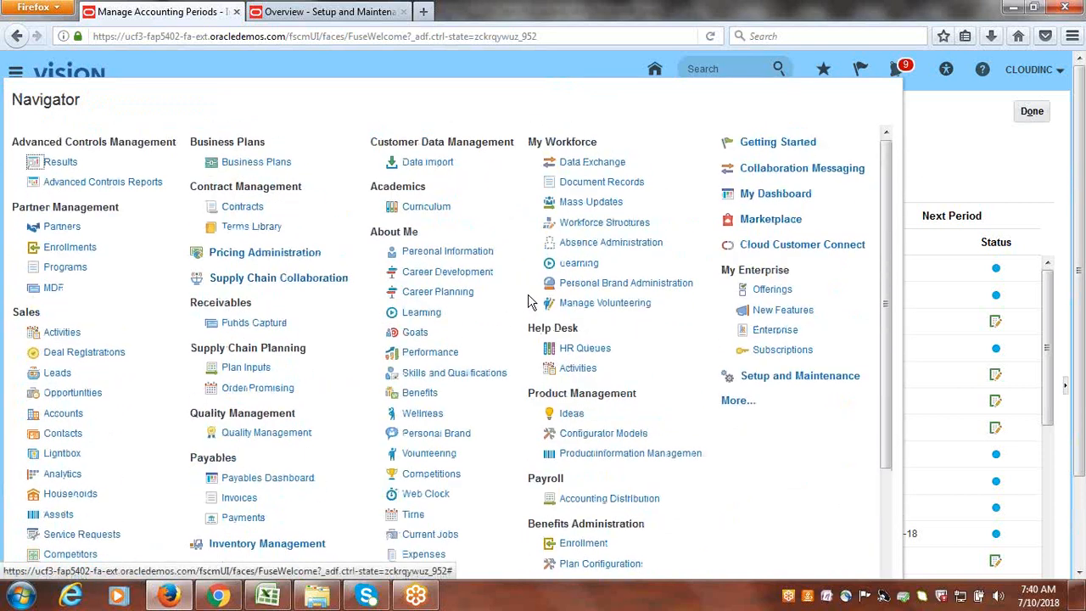
scroll(529, 297, down, 8)
key(Escape)
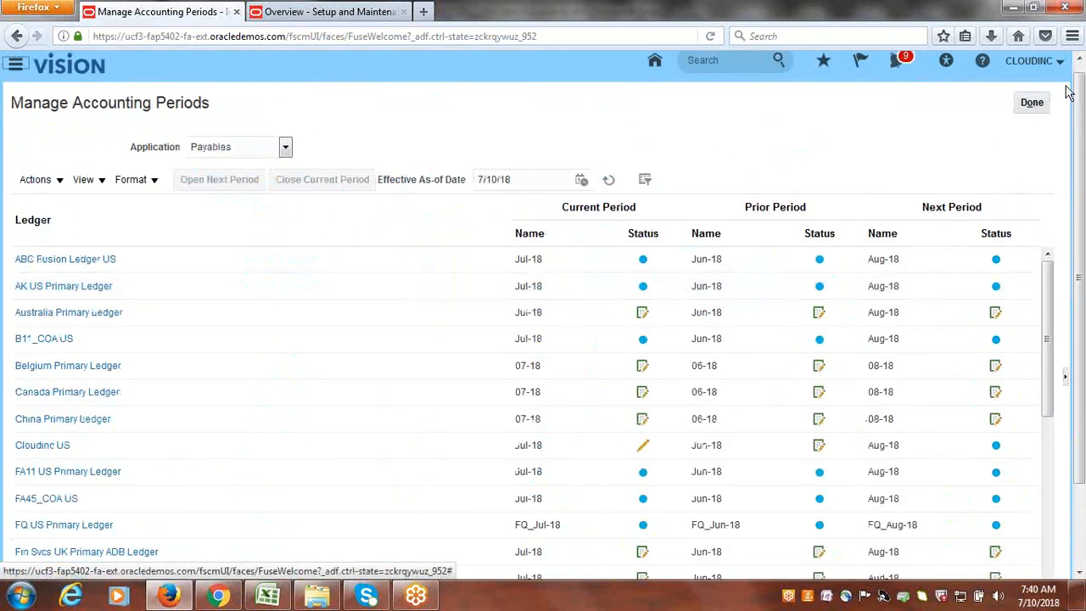
- Leave Payables periods and go to the General Accounting Period Close work area
click(1043, 108)
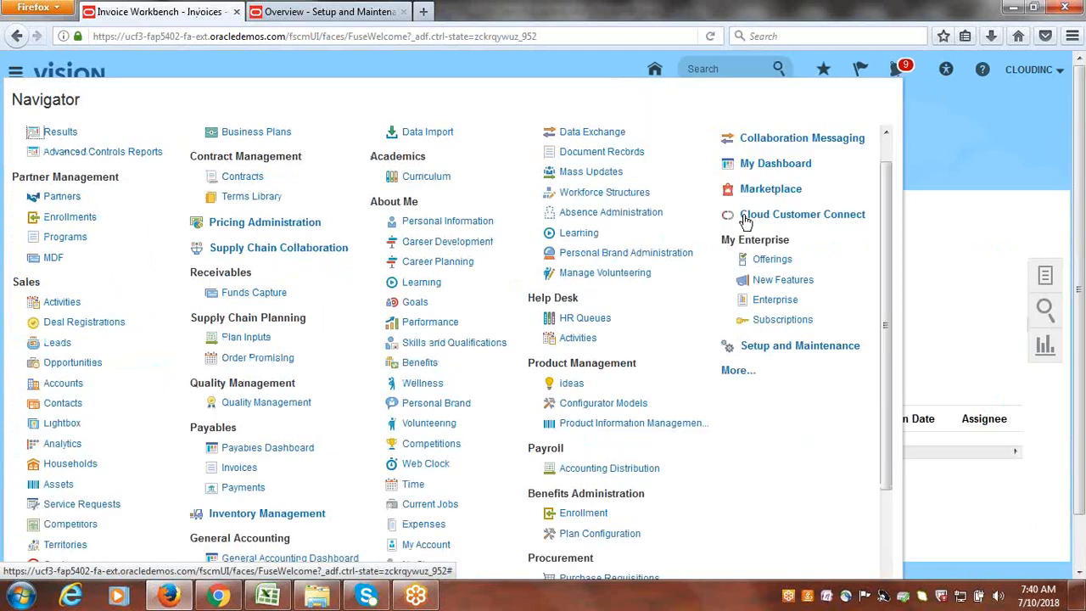
drag(885, 214, 886, 329)
click(247, 442)
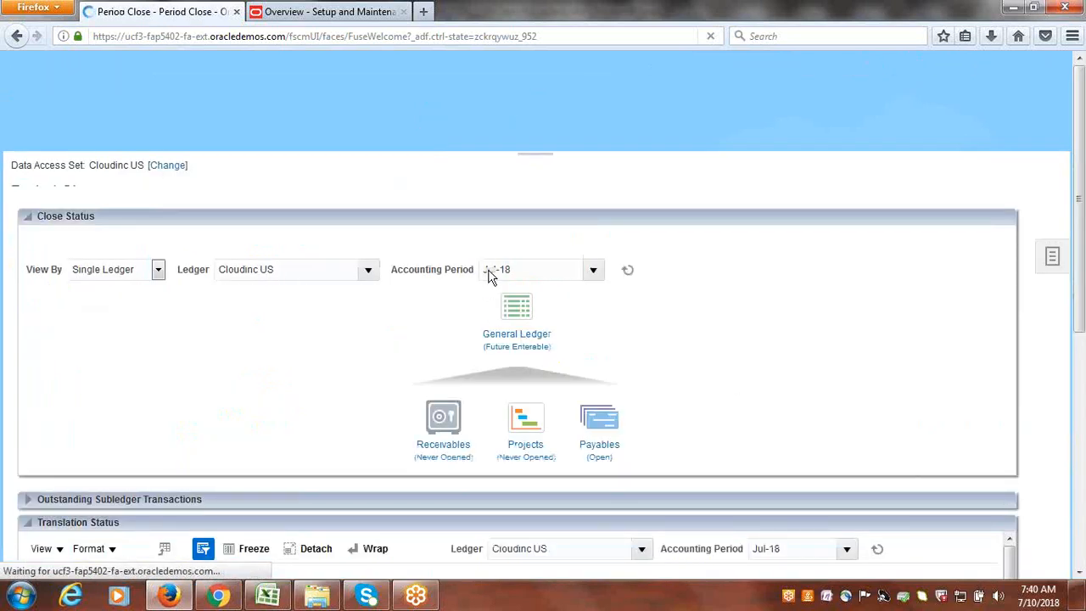
- Open Cloudinc US's Jul-18 General Ledger period and return to the Period Close overview
click(517, 406)
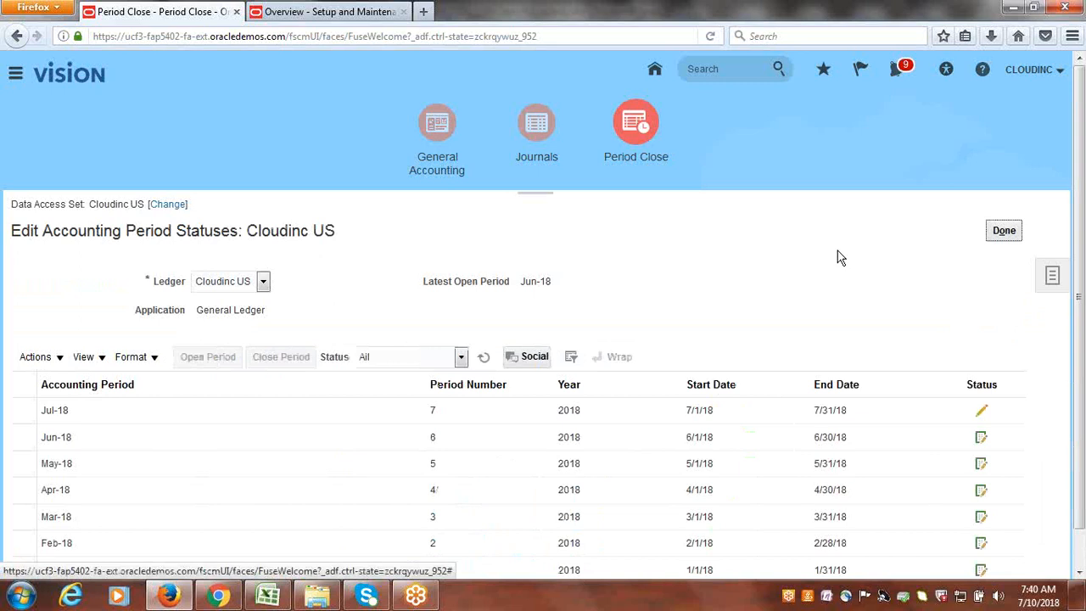
scroll(839, 256, down, 1)
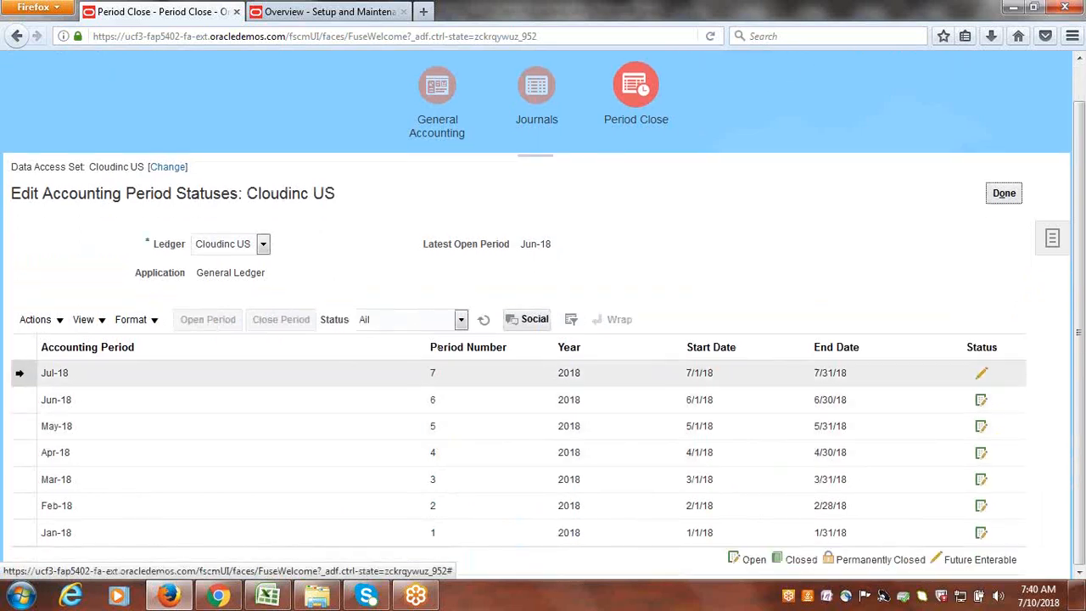
click(19, 373)
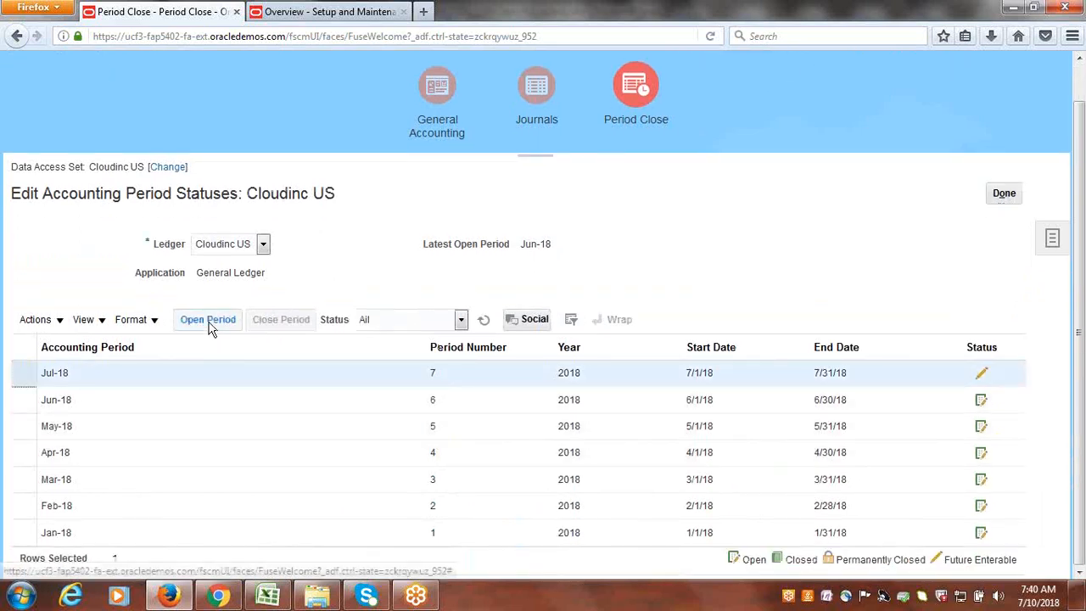
click(59, 323)
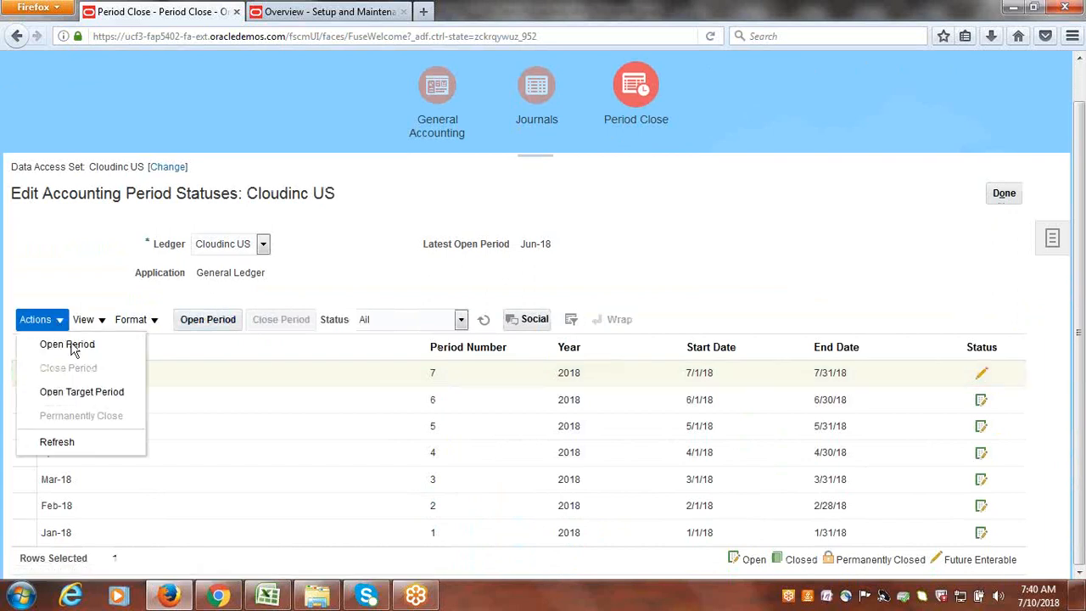
click(95, 401)
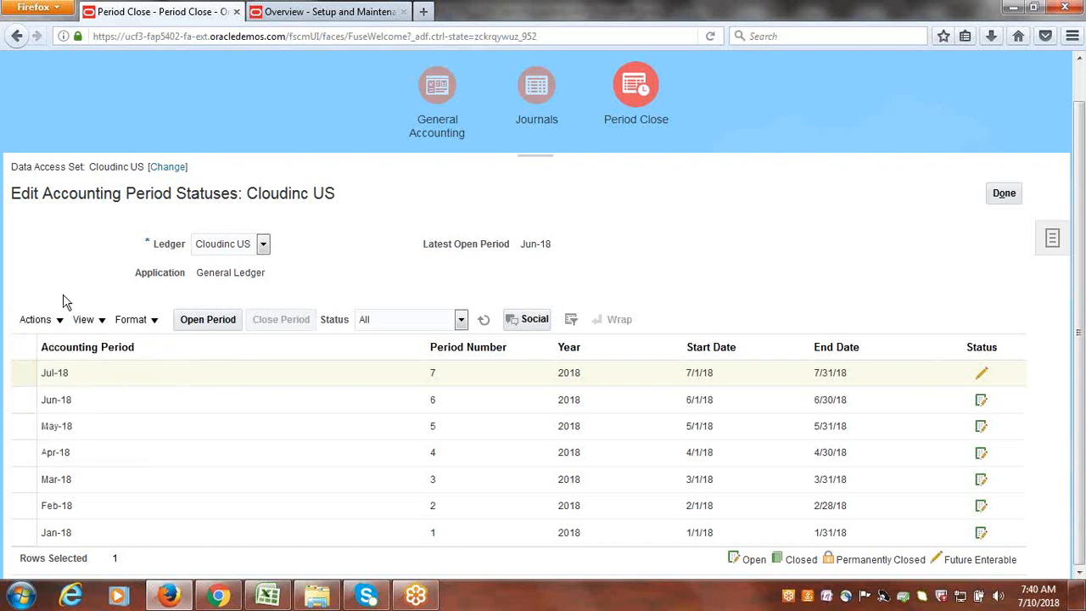
click(190, 324)
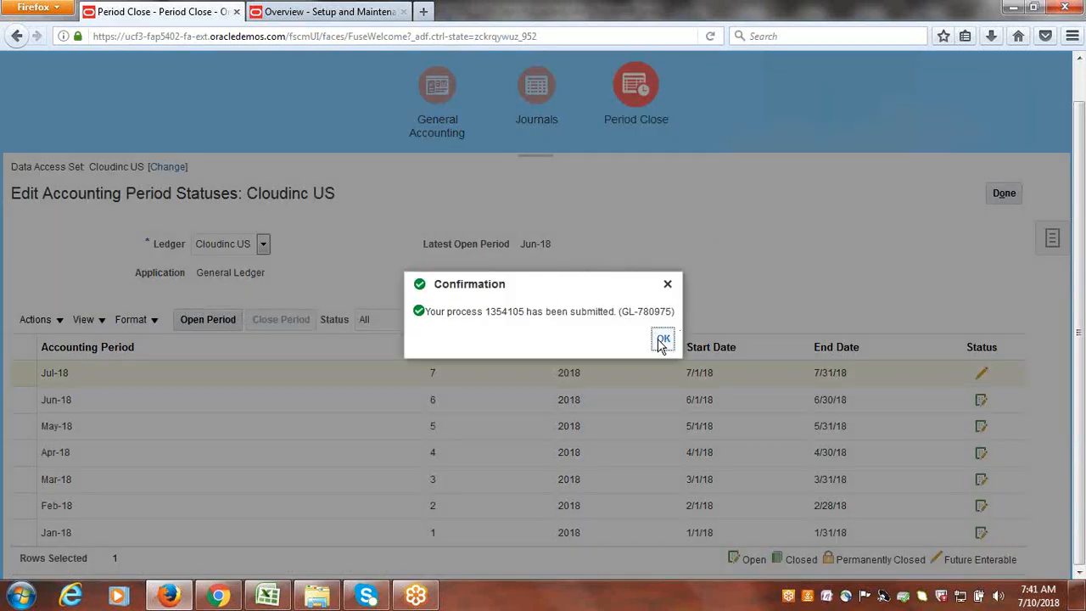
click(663, 340)
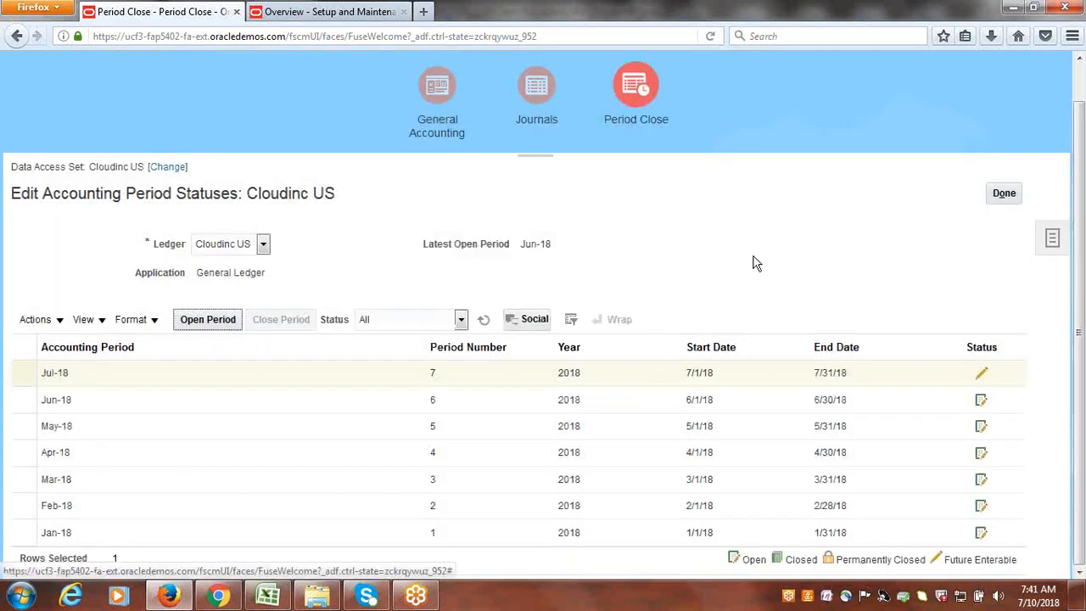
click(1005, 194)
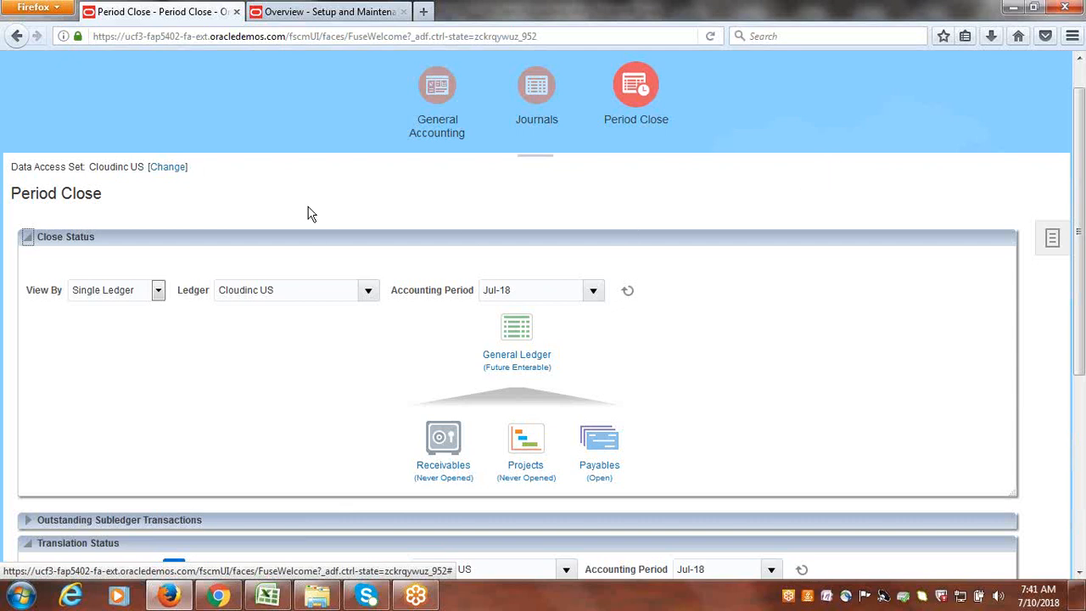
- Go to Payables Invoices and start a new invoice with Create Invoice
scroll(510, 255, up, 1)
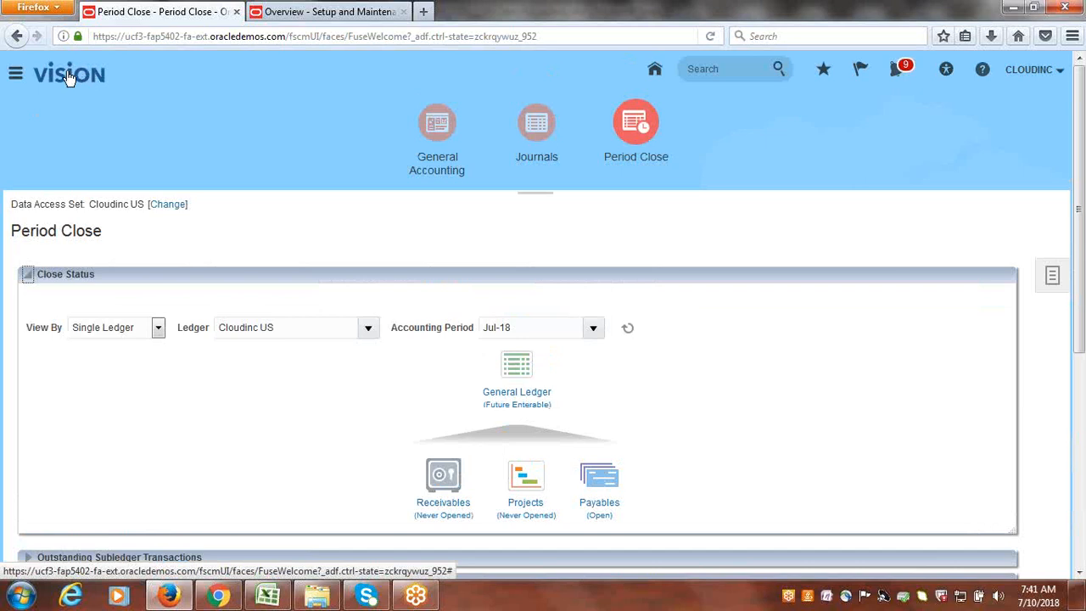
click(13, 76)
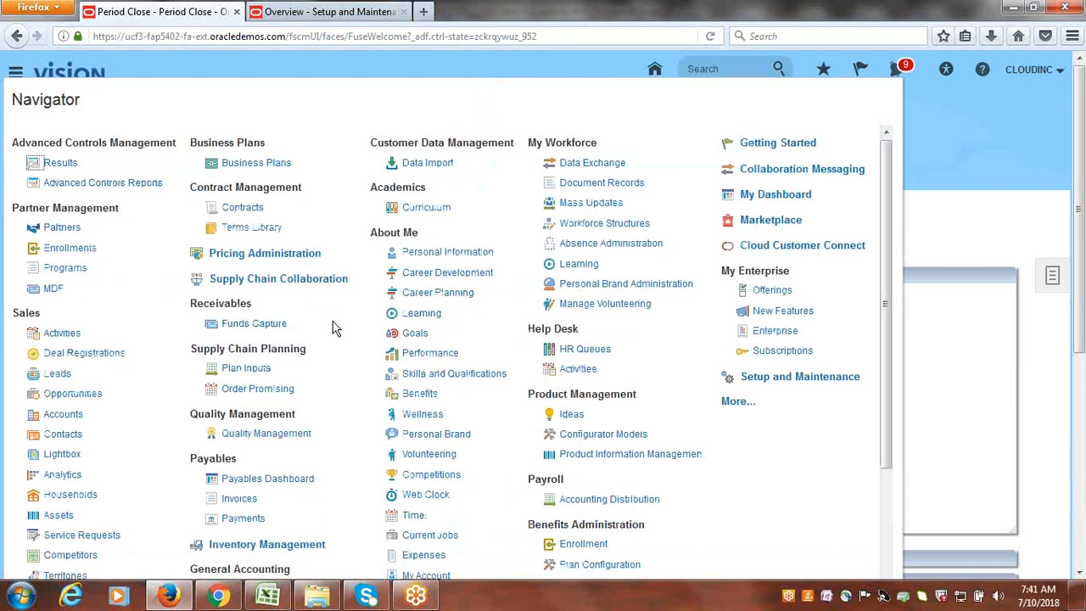
scroll(314, 399, down, 2)
click(242, 434)
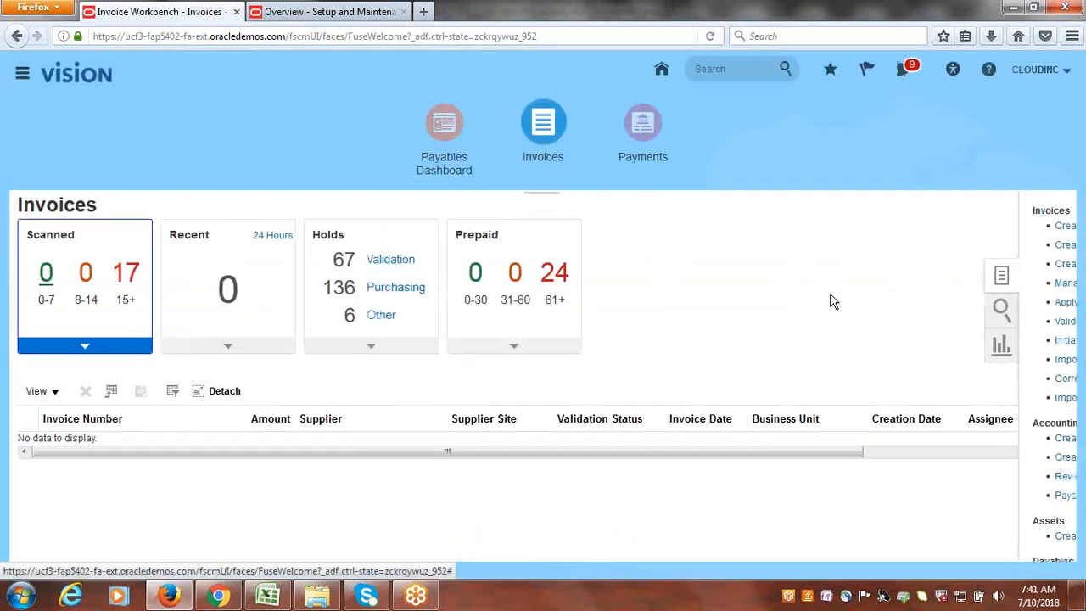
click(990, 226)
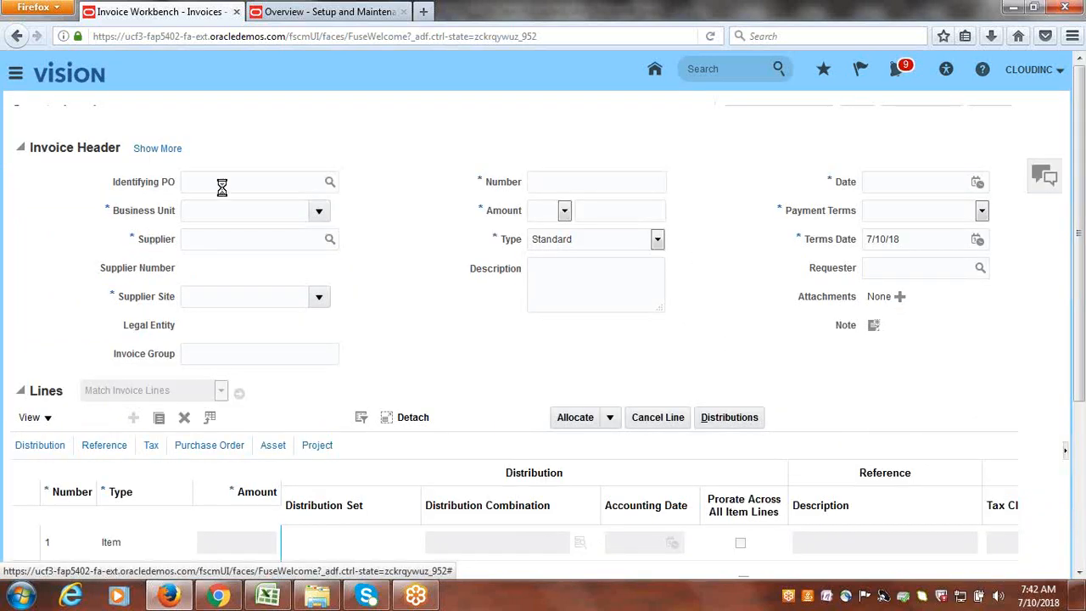
- Look up and select PO 1 for supplier Cloudinc as the identifying PO
click(266, 215)
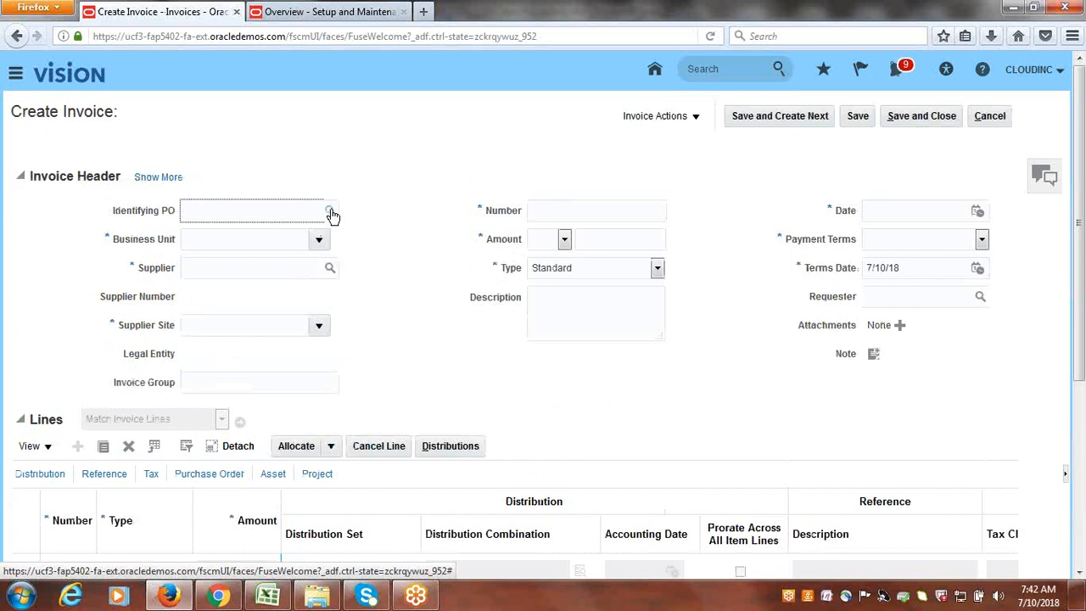
click(329, 211)
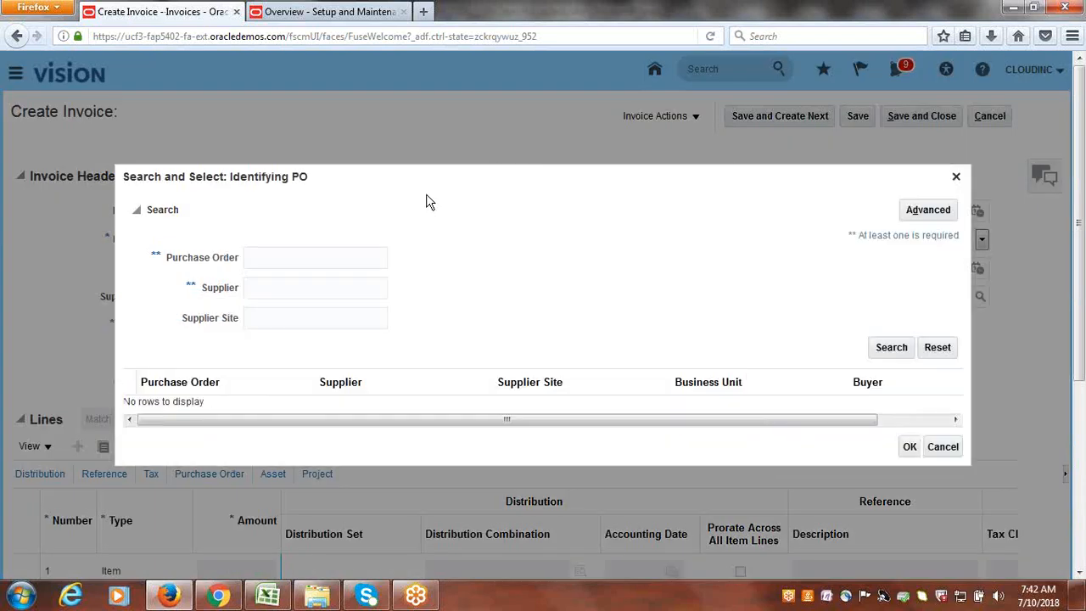
click(349, 252)
text(2)
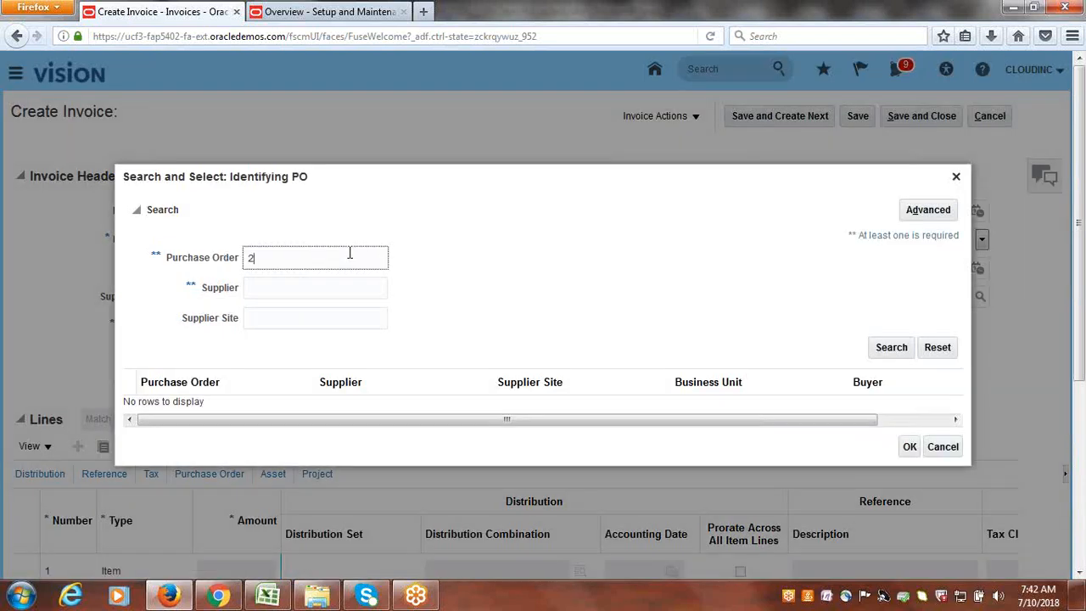
key(Tab)
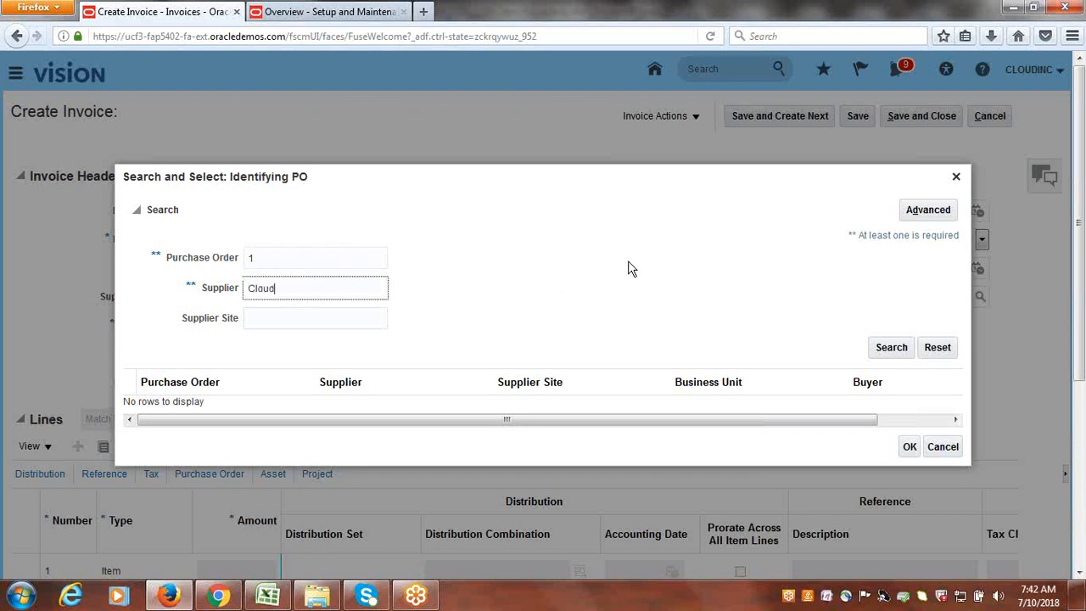
click(893, 350)
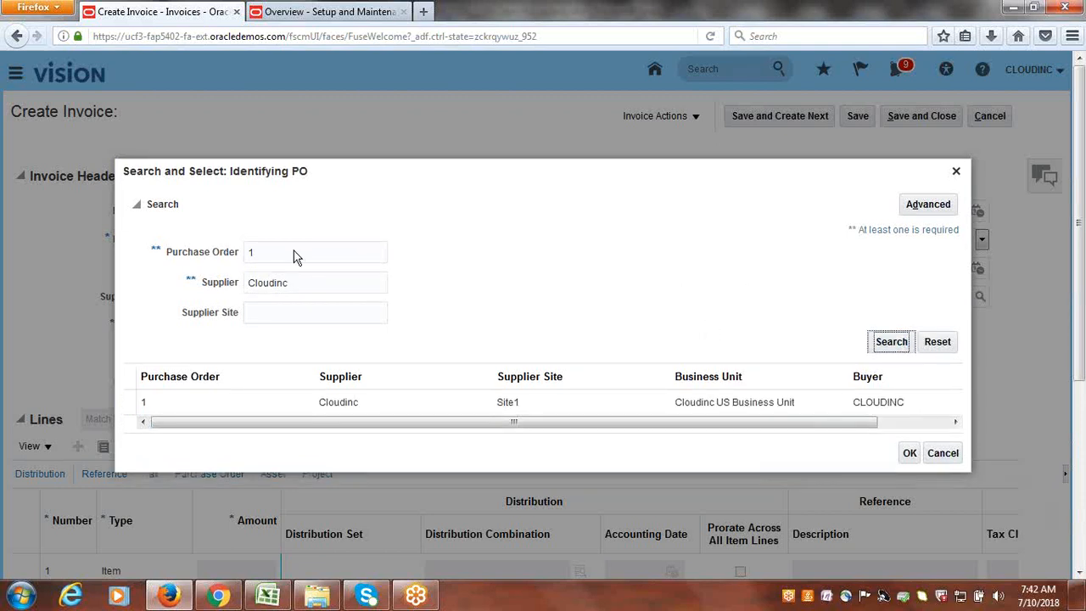
click(128, 406)
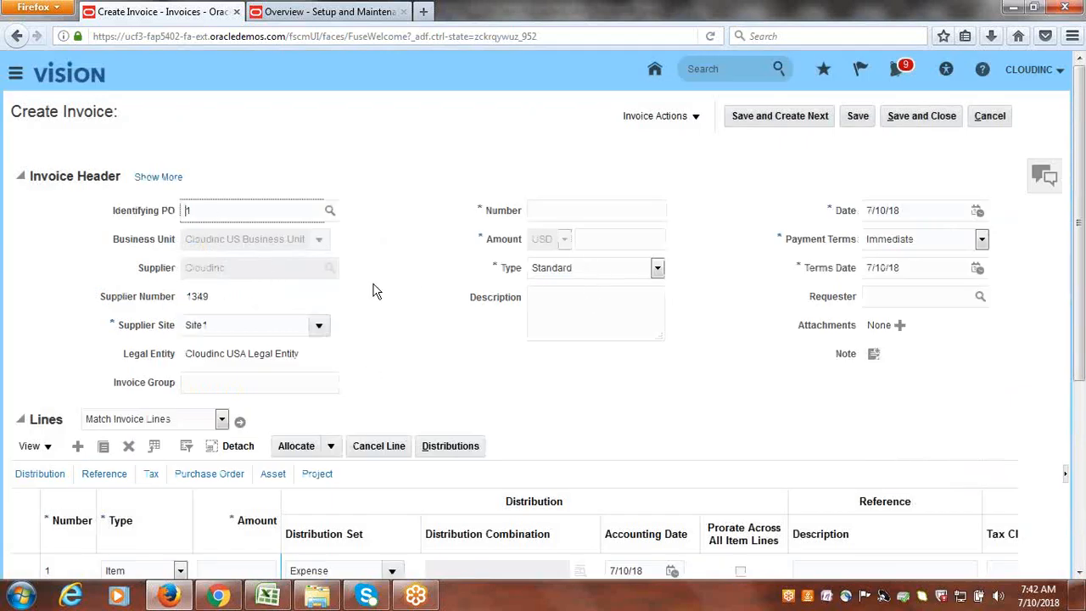
- Enter invoice number 1 and amount 5,000.00, then attempt matching invoice lines
click(592, 212)
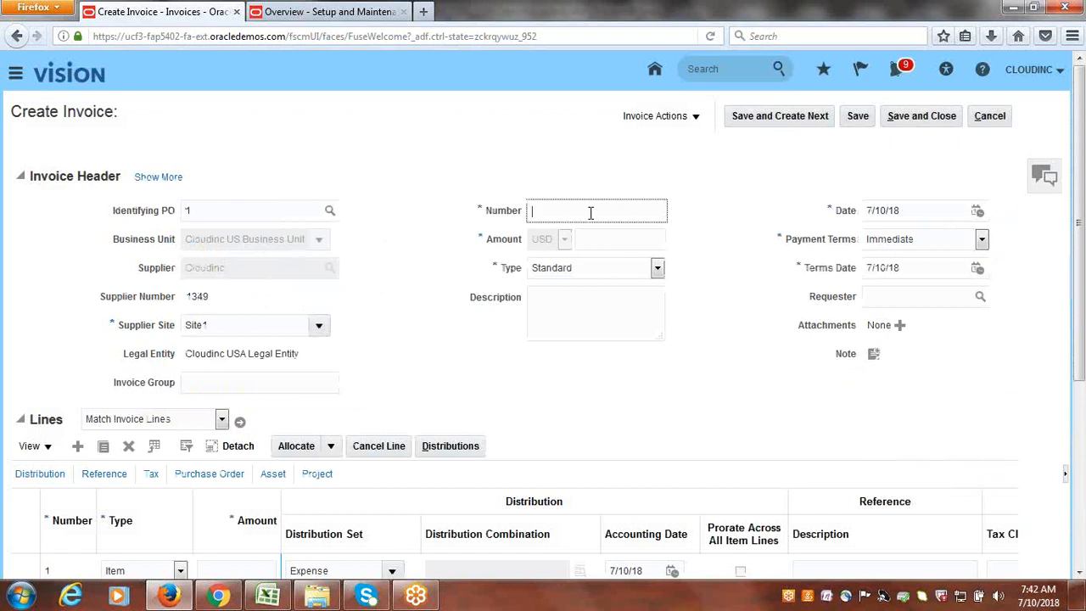
text(1)
key(Tab)
key(Tab)
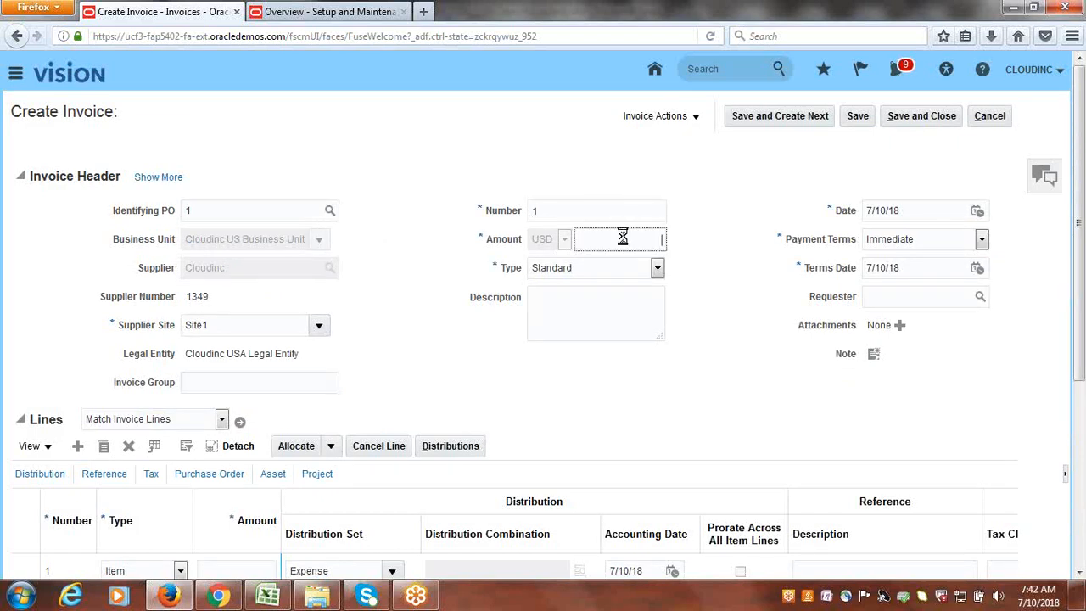
click(620, 243)
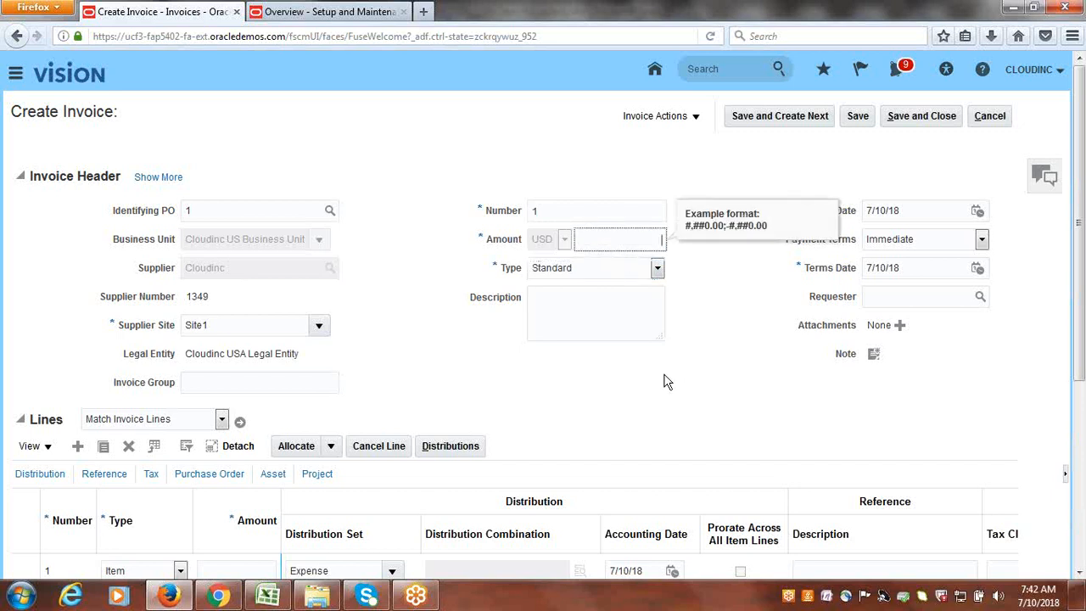
key(Tab)
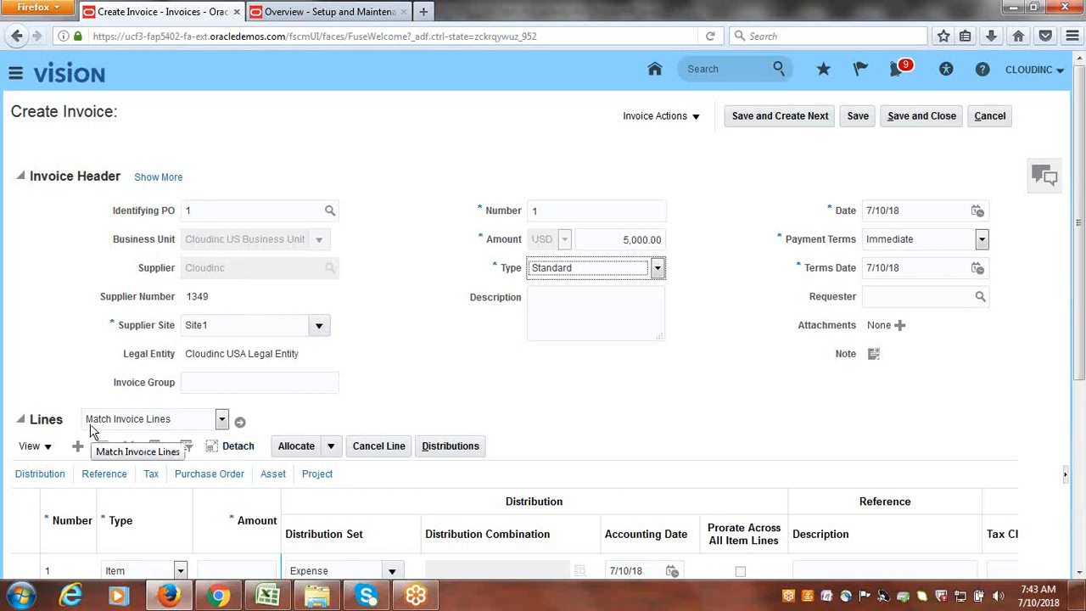
click(241, 425)
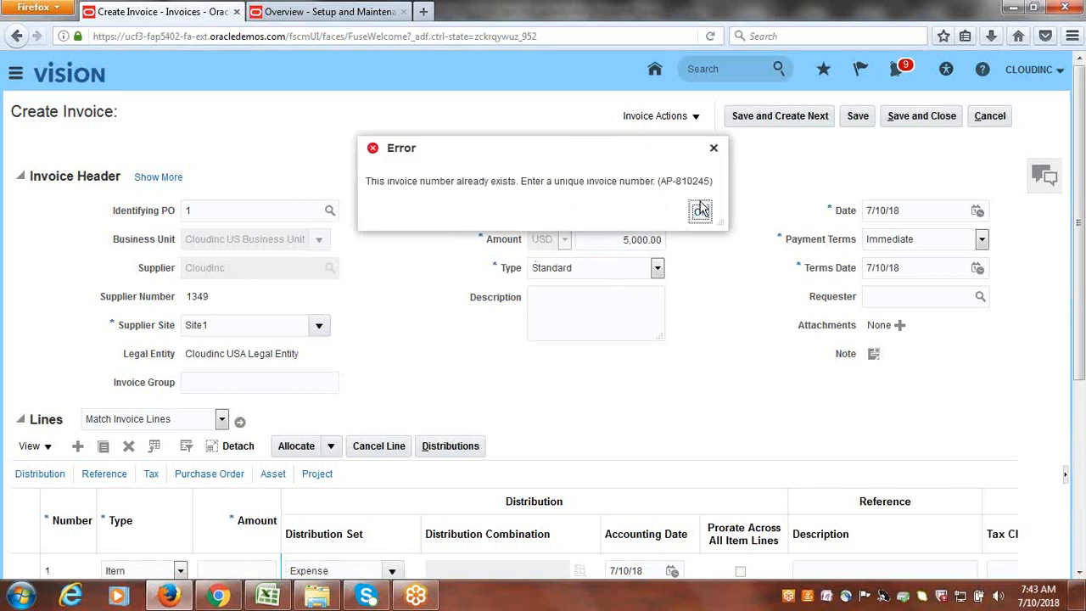
- Replace the duplicate invoice number with 1111 and bring up PO 1's lines
click(701, 209)
click(561, 213)
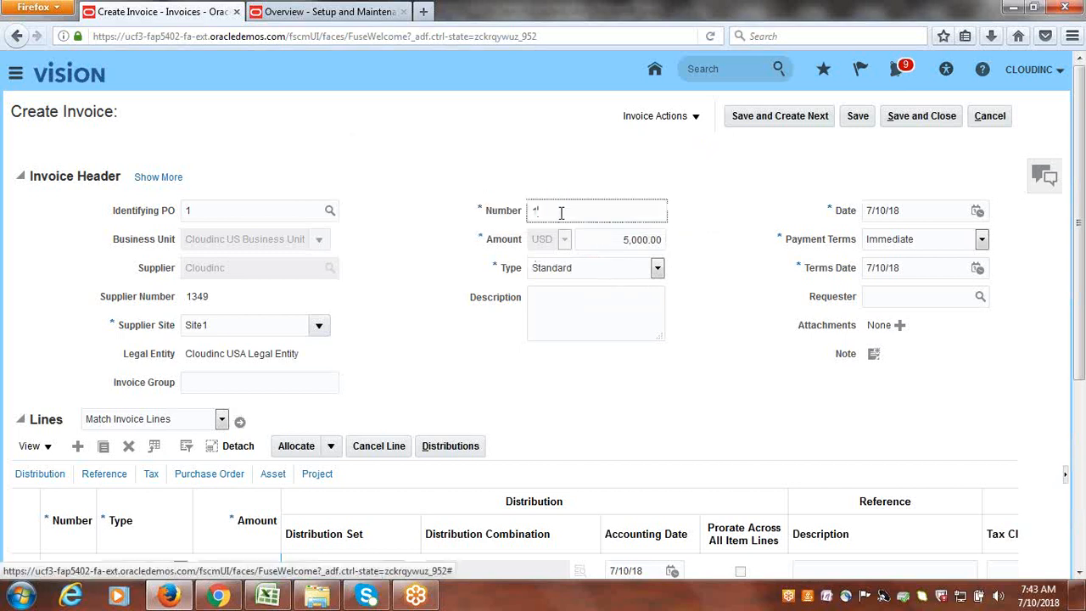
double_click(560, 213)
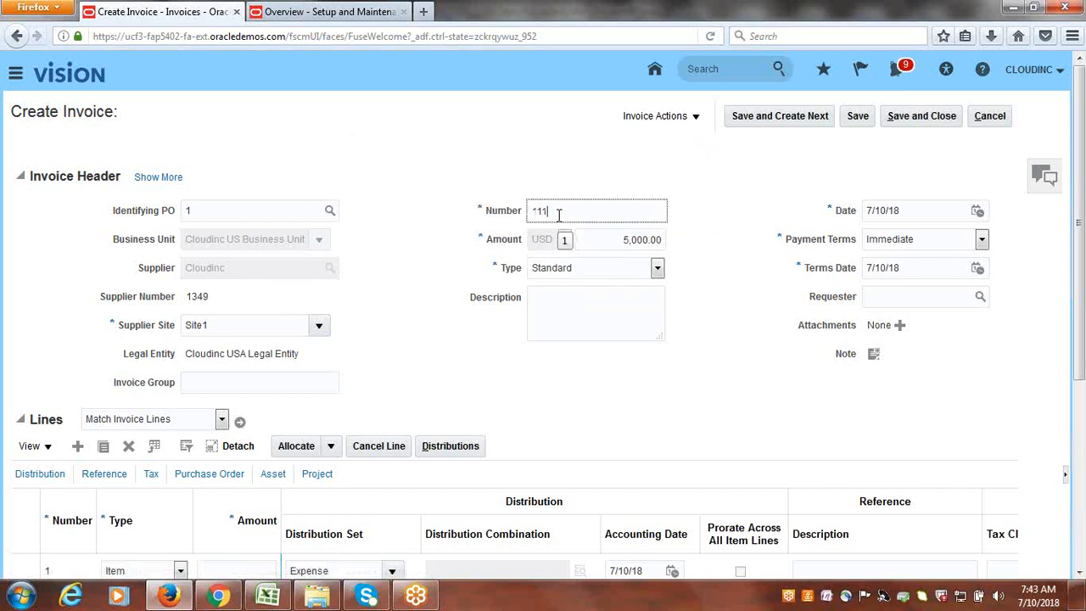
text(1111)
click(240, 422)
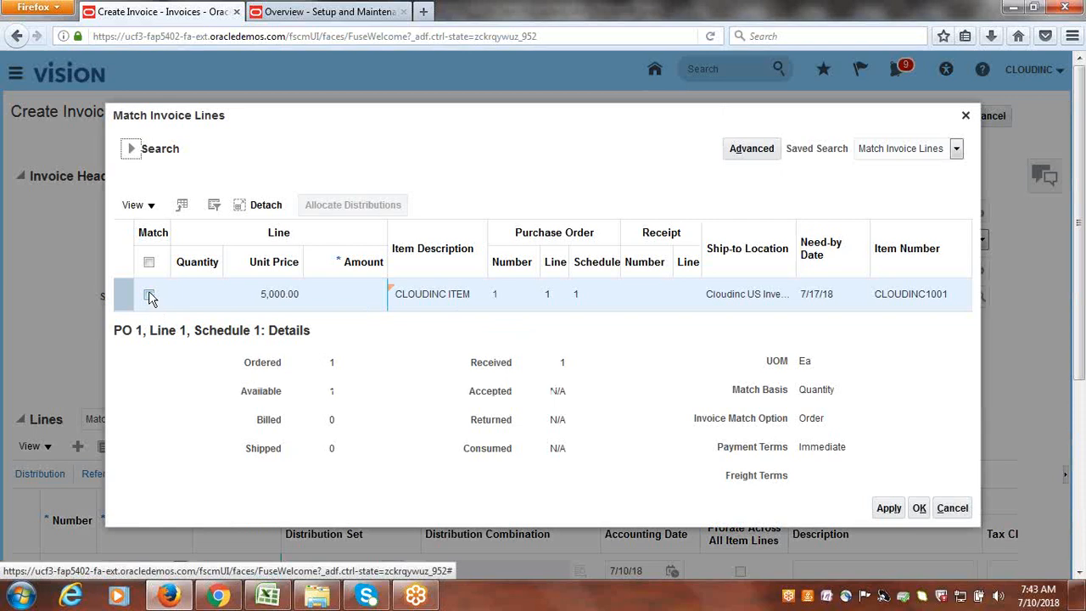
- Match PO 1's CLOUDINC ITEM line at quantity 1 and apply it to the invoice
click(149, 296)
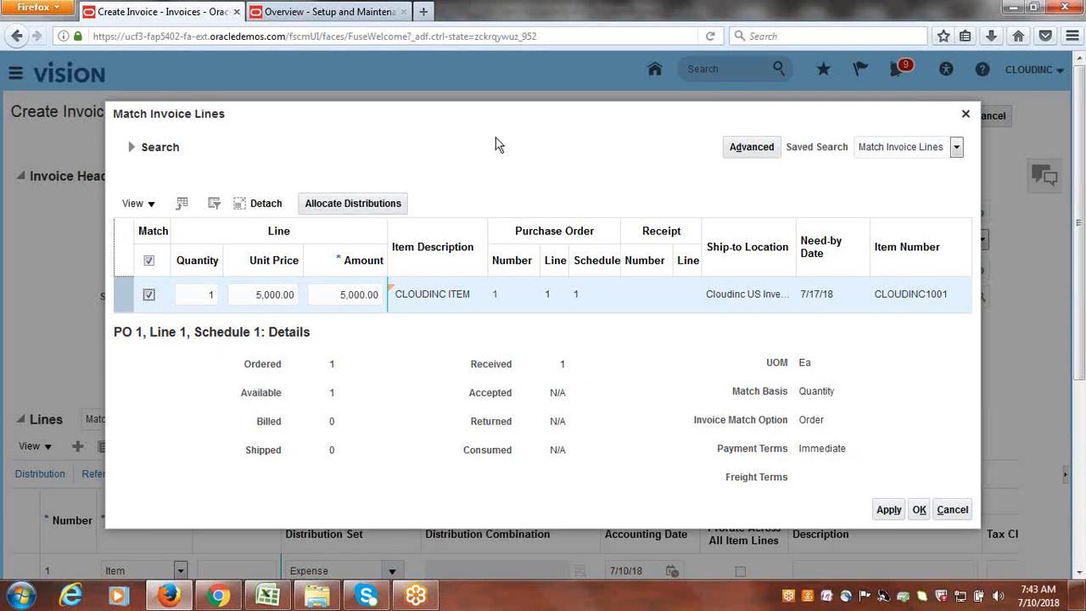
click(211, 301)
text(1)
click(890, 510)
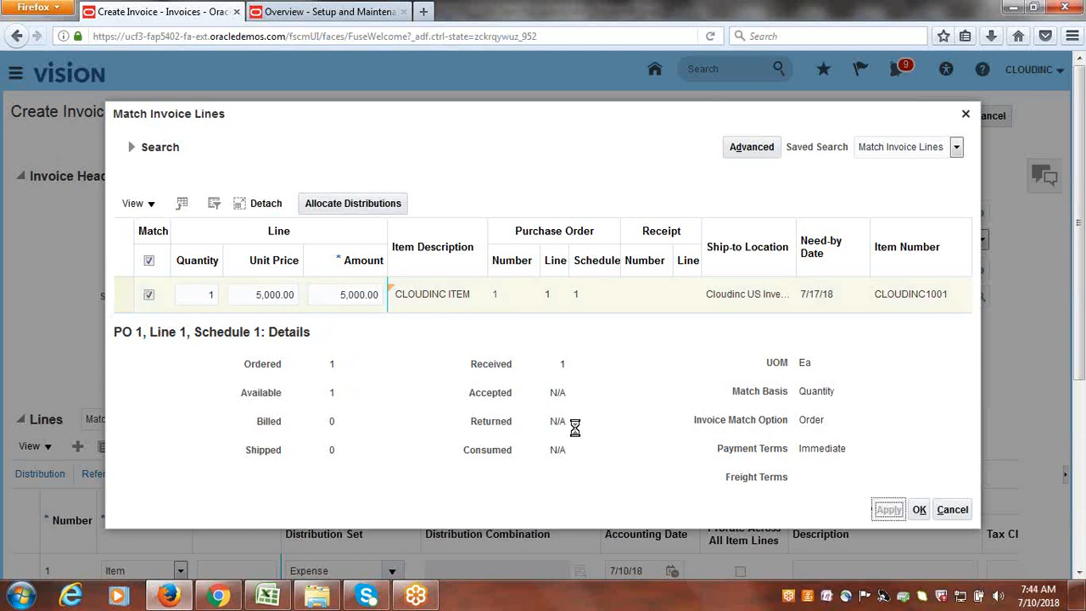
click(919, 508)
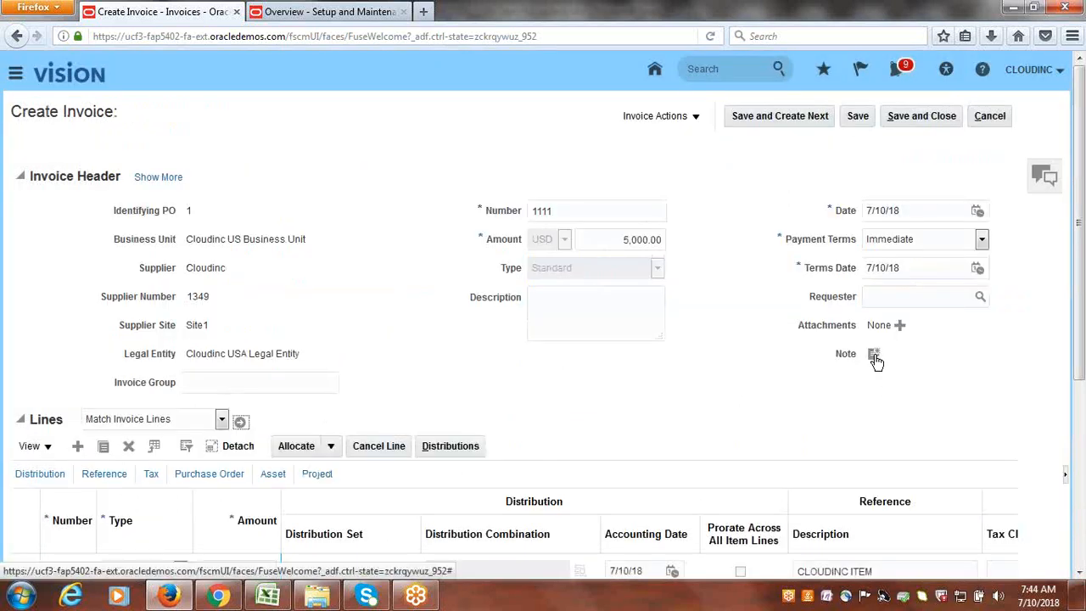
- Validate invoice 1111 so its status shows Validated with no holds, then save and close it
scroll(792, 386, down, 5)
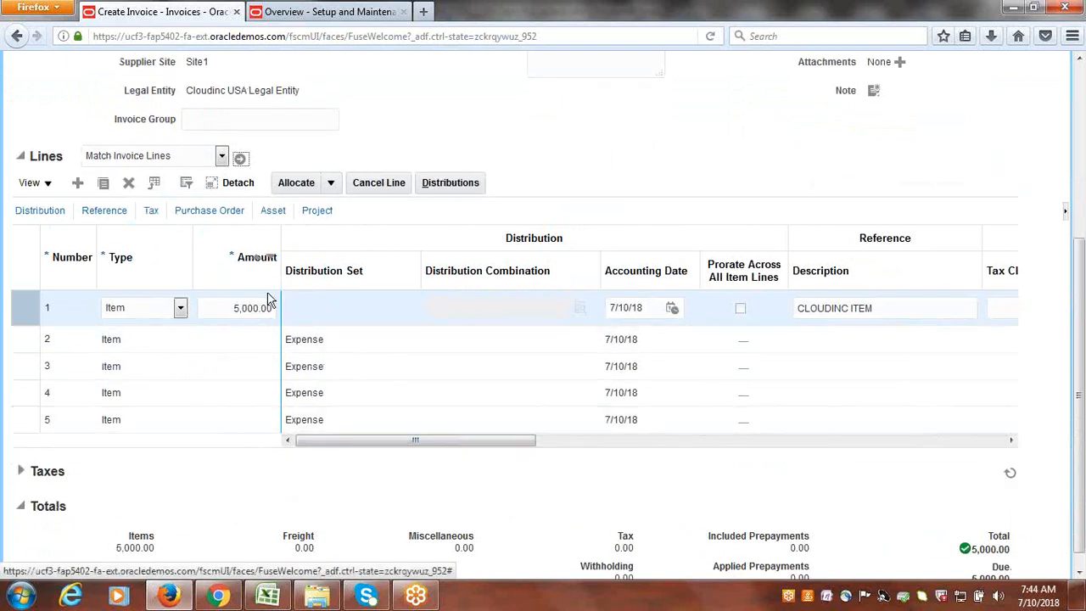
scroll(811, 415, up, 3)
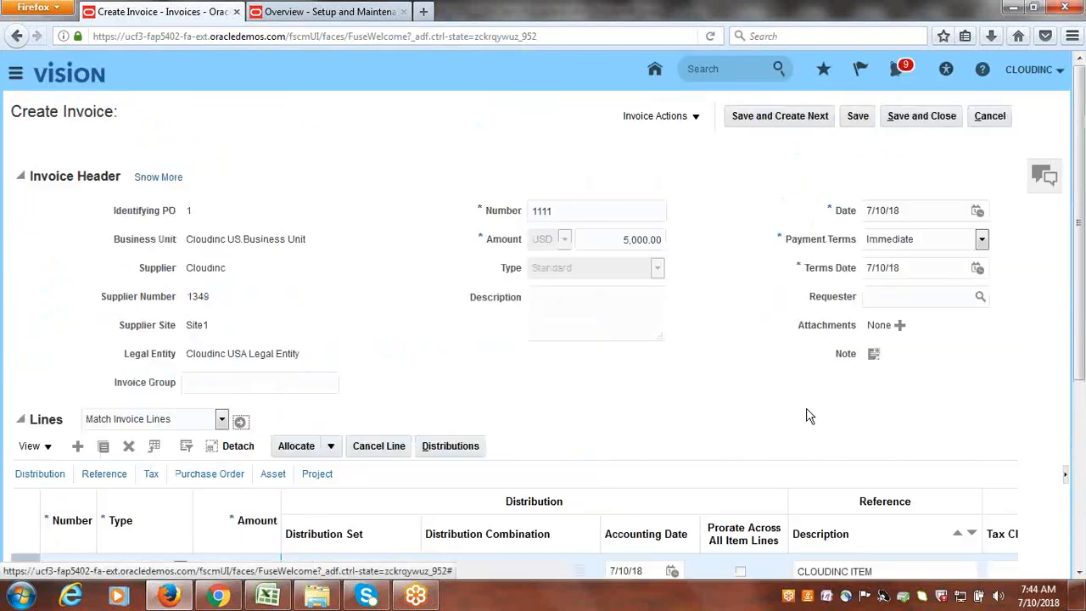
click(692, 118)
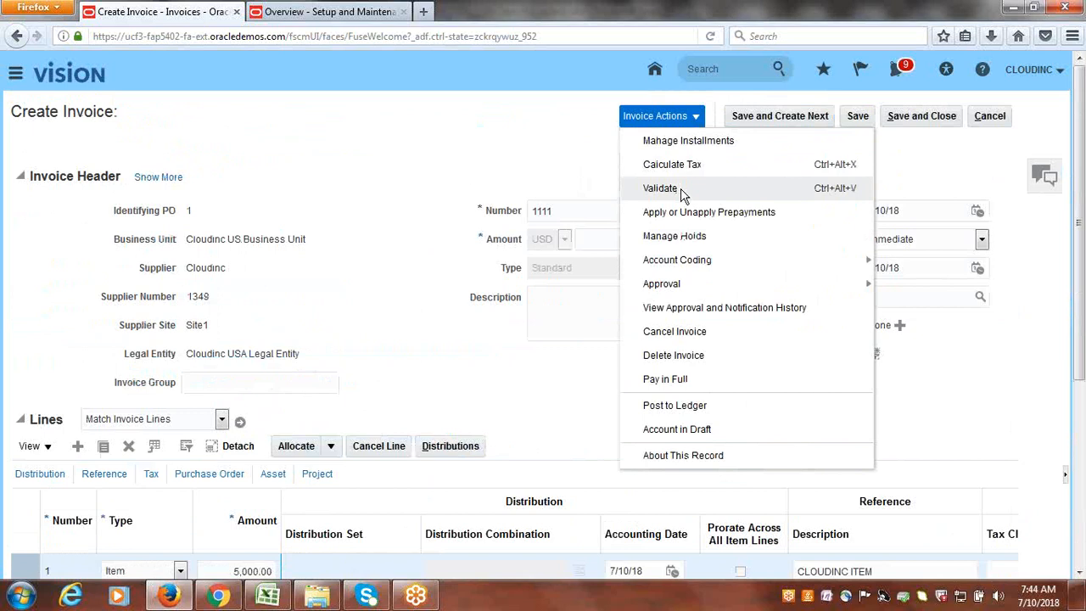
click(683, 189)
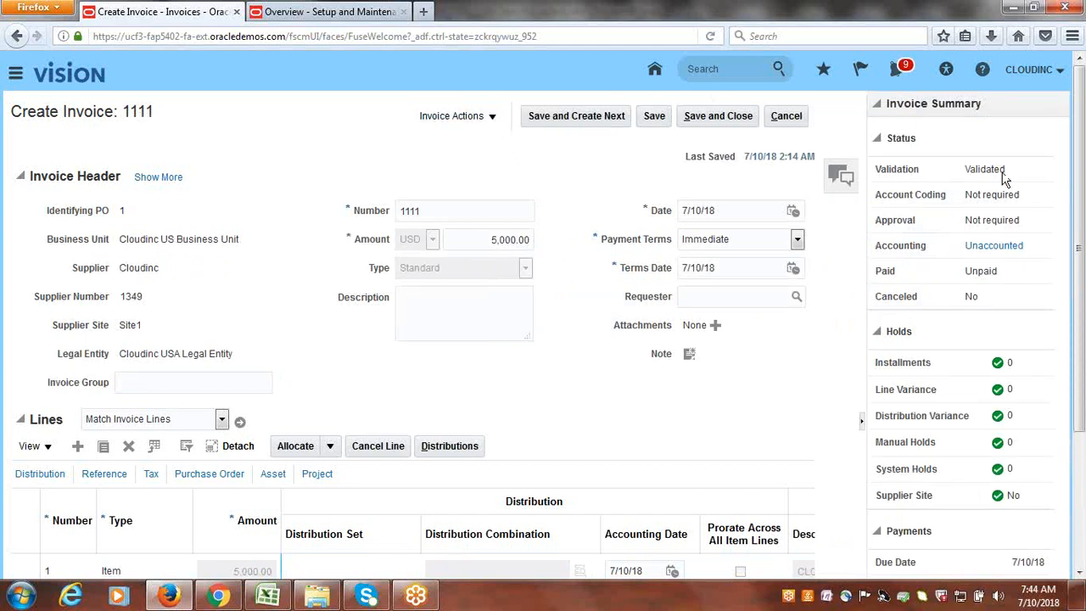
click(720, 117)
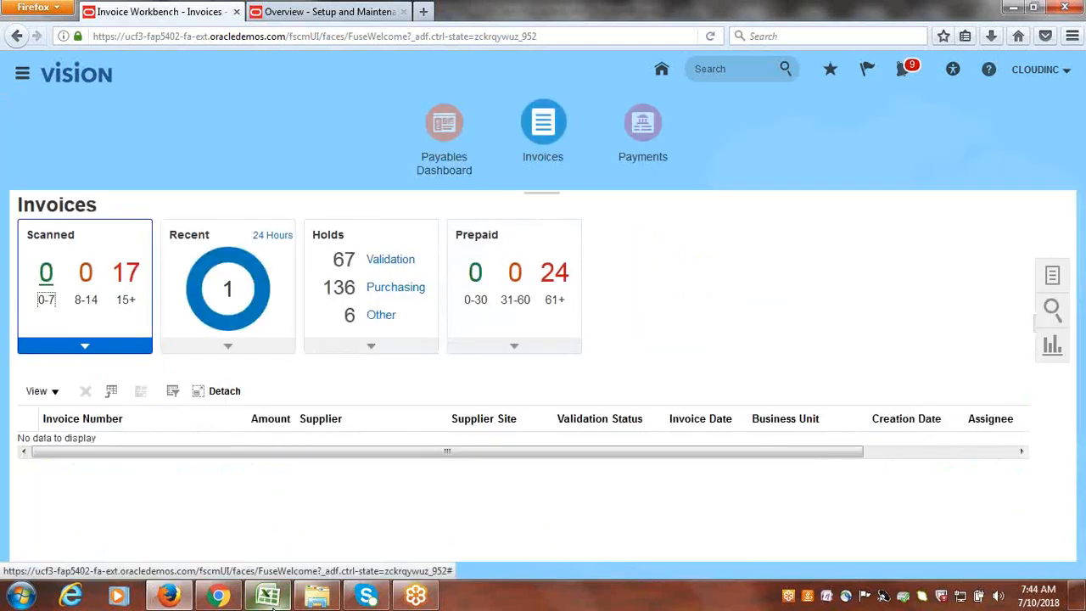
mouse_move(270, 603)
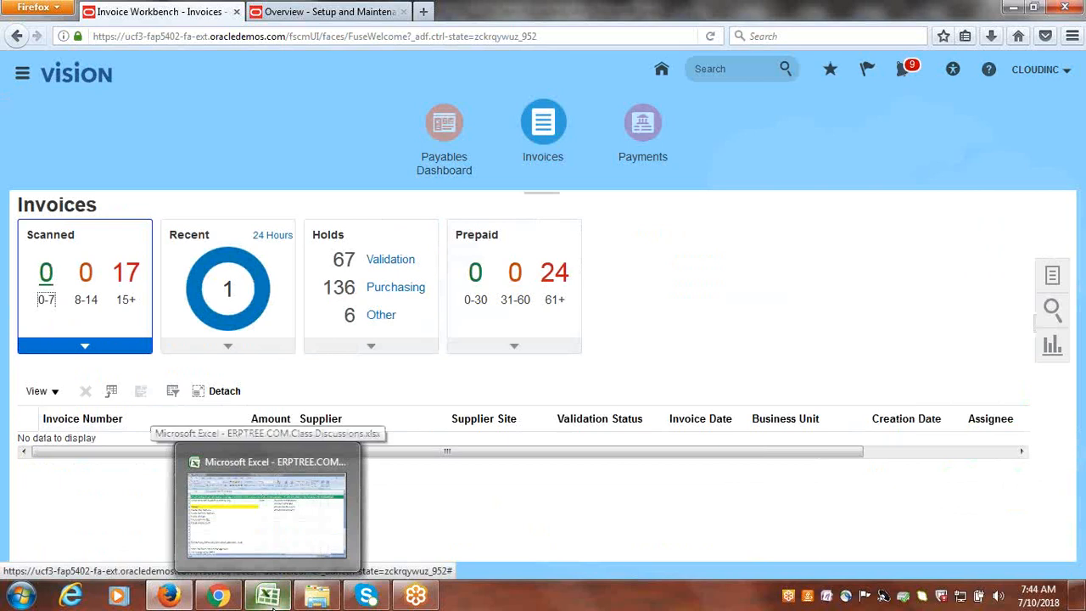
- Switch to the ERPTREE.COM.Class.Discussions.xlsx P2P sheet and select cell C37
click(282, 549)
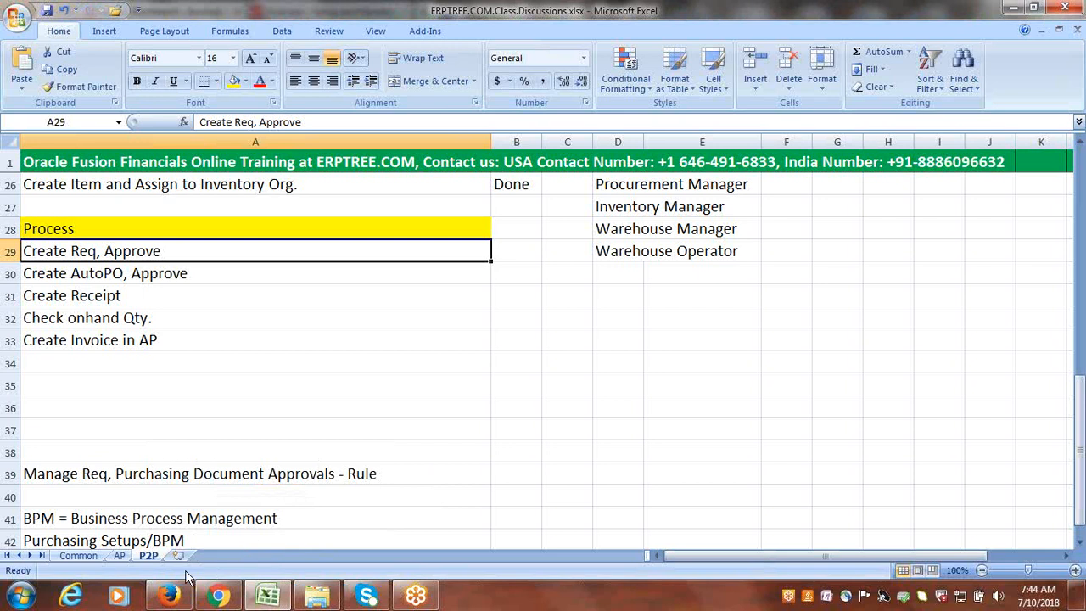
click(545, 431)
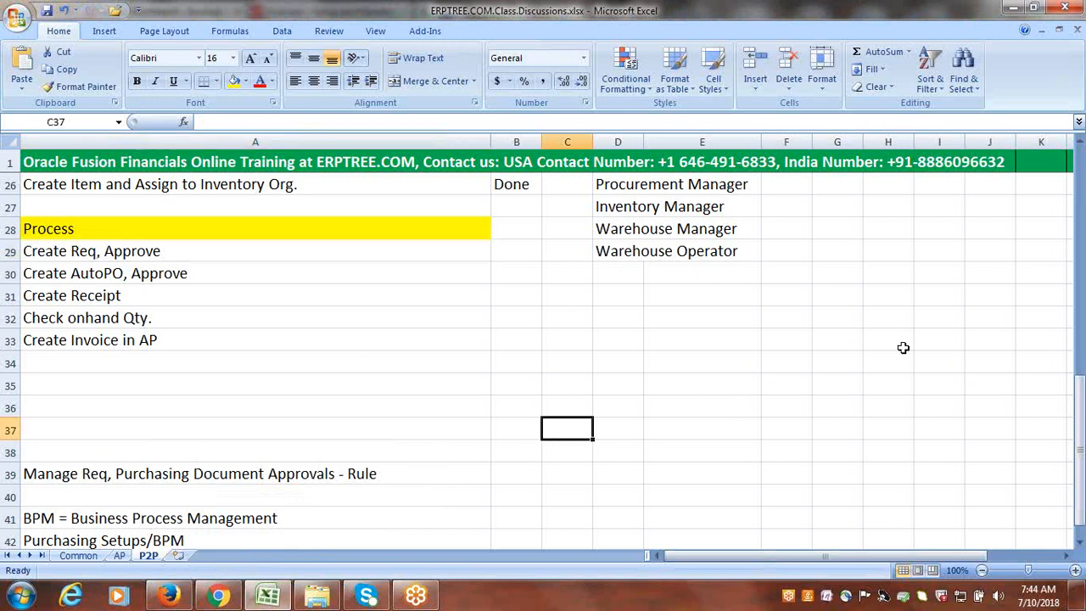